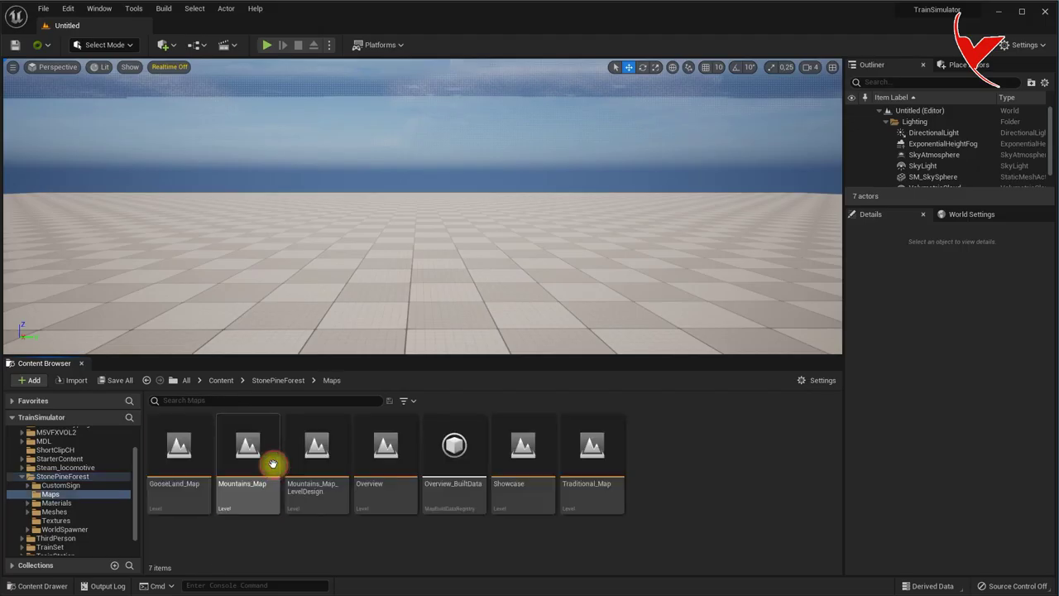
- Select the Mountains_Map_LevelDesign level in the Stone Pine Forest Maps folder
click(333, 465)
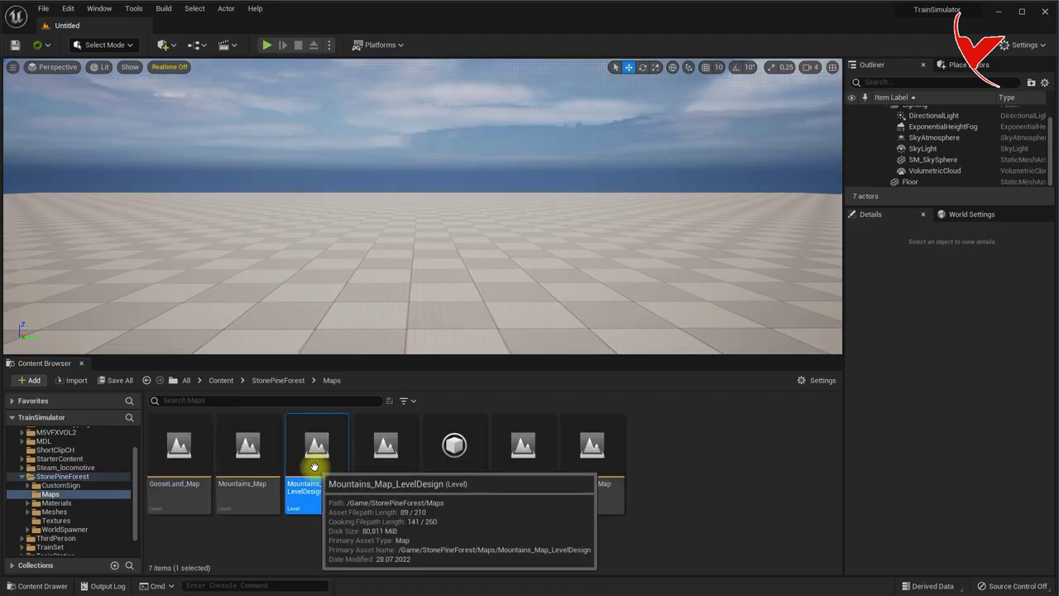
- Copy the mountain level into ShortClipCH as ShortClipMap and open it
drag(338, 452, 75, 449)
click(103, 485)
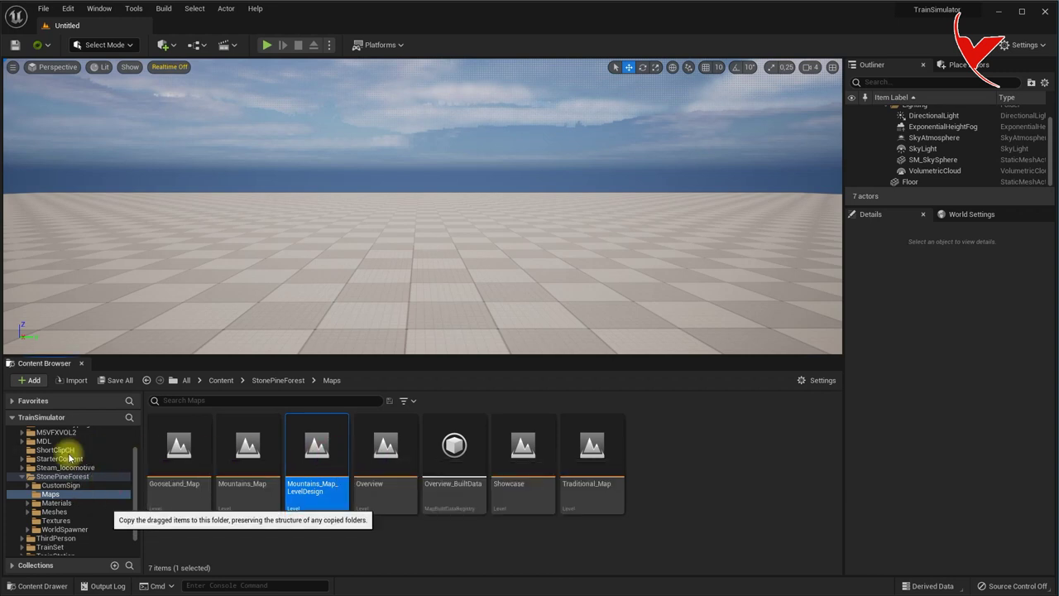
text(ShortClipMap)
key(Return)
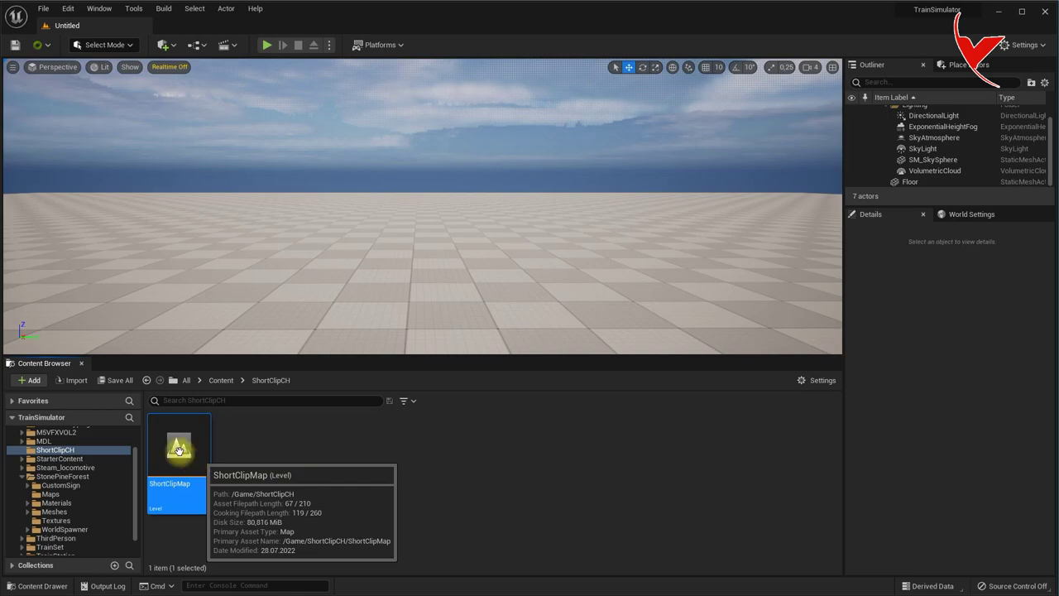
double_click(179, 450)
- Frame the SM_House_02 house and place an SM_Chair_02 chair on the grass
mouse_move(364, 146)
mouse_down()
mouse_move(438, 188)
mouse_move(343, 156)
mouse_up()
click(401, 126)
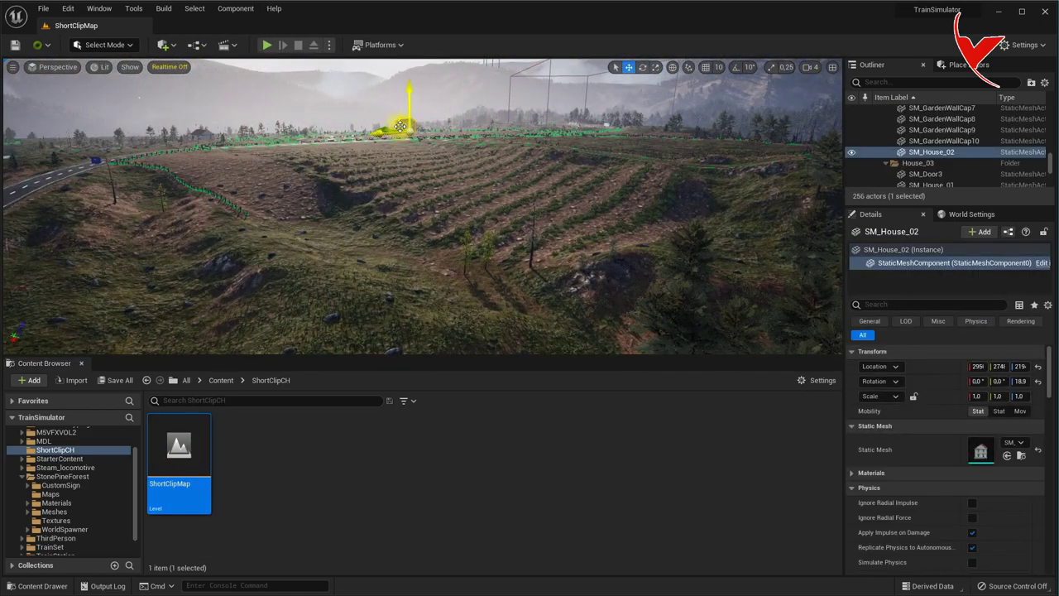
key(f)
mouse_move(402, 125)
mouse_down()
mouse_move(445, 160)
mouse_move(340, 156)
mouse_up()
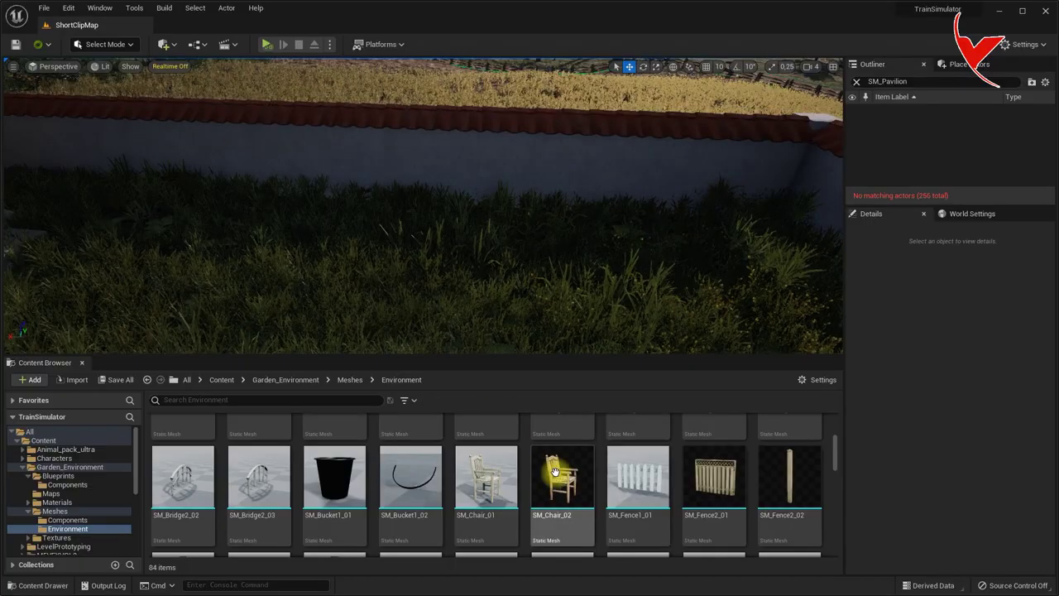
mouse_move(561, 478)
mouse_down()
mouse_move(298, 248)
mouse_move(634, 226)
mouse_up()
- Place SM_Table_02 turned 90° beside the chair, with the SM_Umbrella_01 umbrella nearby
click(645, 68)
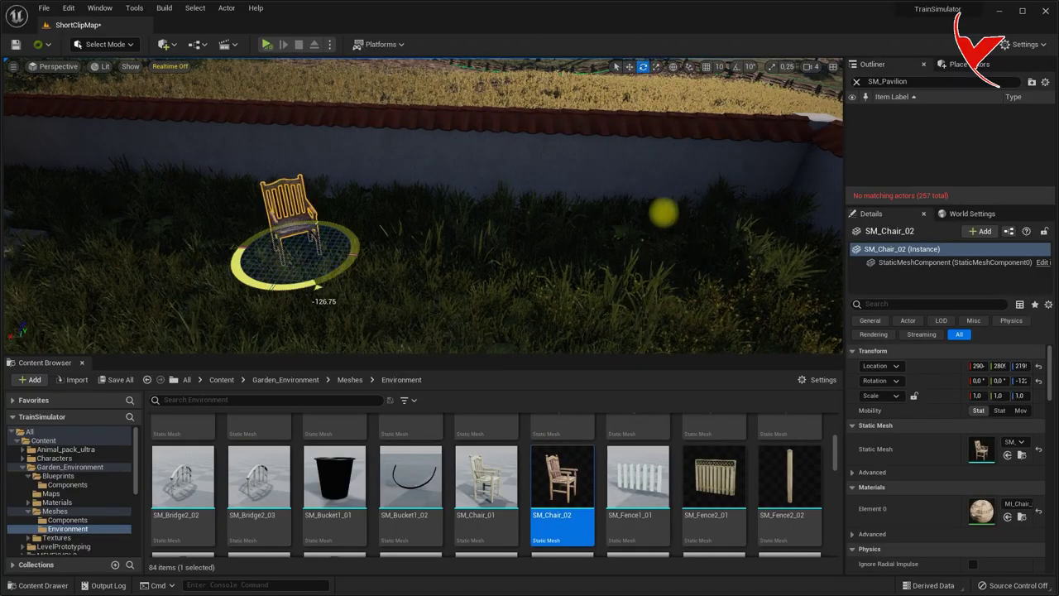
scroll(472, 458, down, 5)
drag(410, 461, 430, 291)
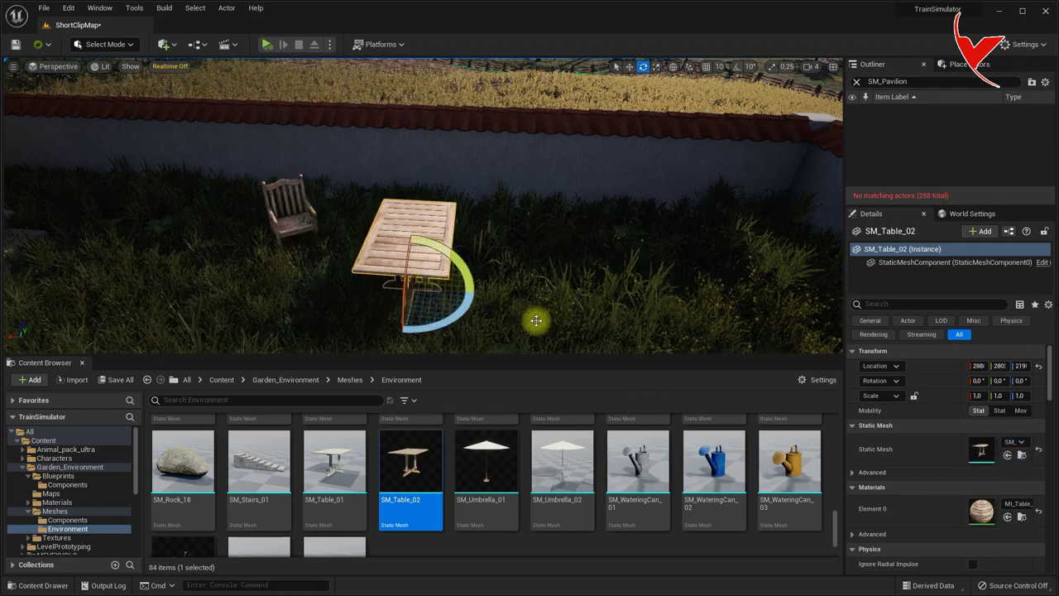
text(90)
key(Return)
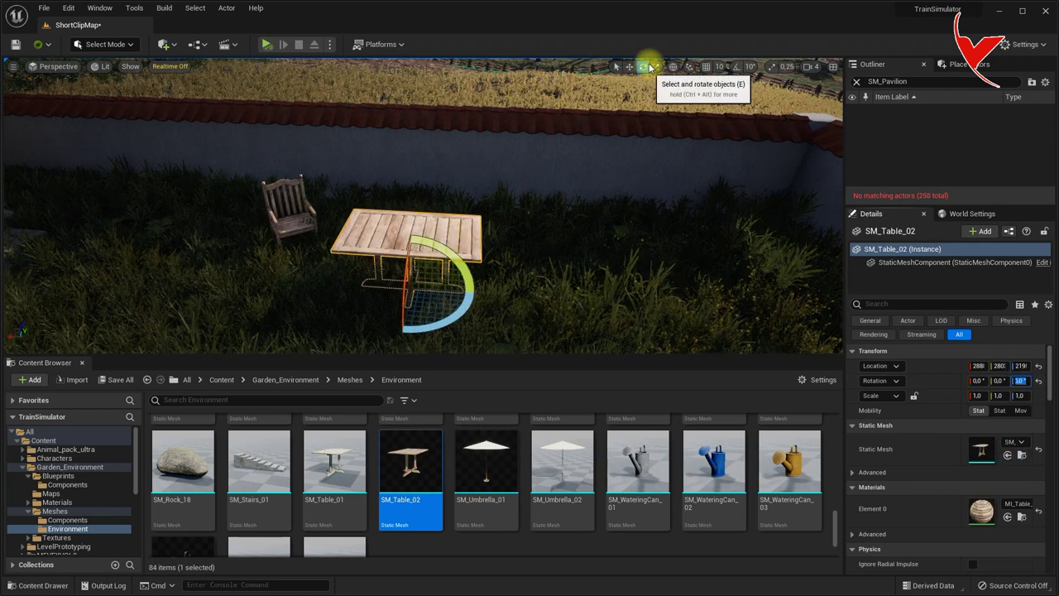
click(629, 67)
drag(415, 270, 360, 261)
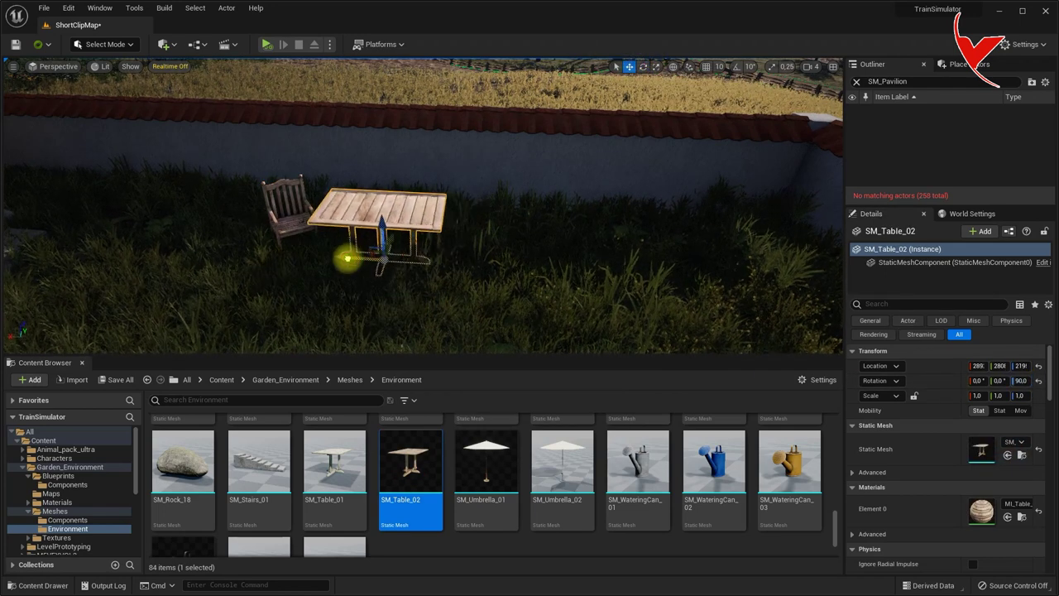
drag(513, 466, 329, 202)
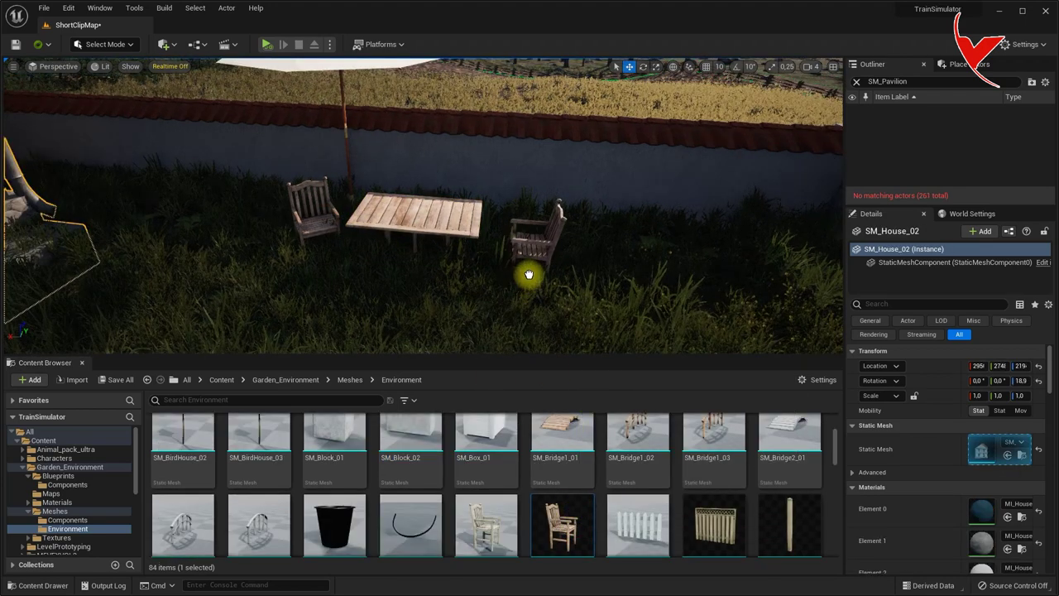
click(532, 275)
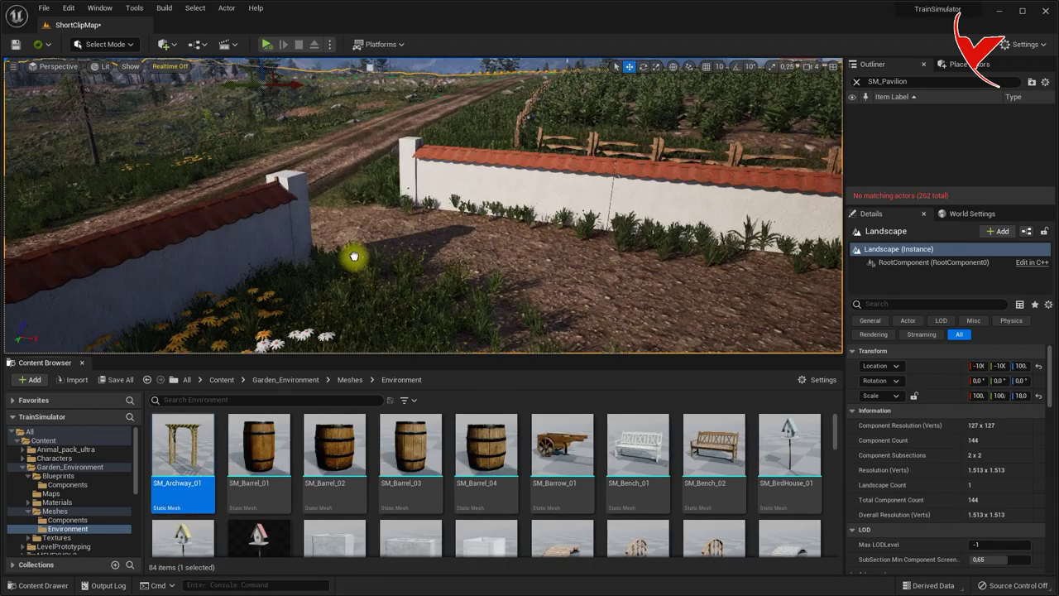
- Turn SM_Archway_01 90° and widen it across the wall gap; place TrainSpline2 by the road
key(Return)
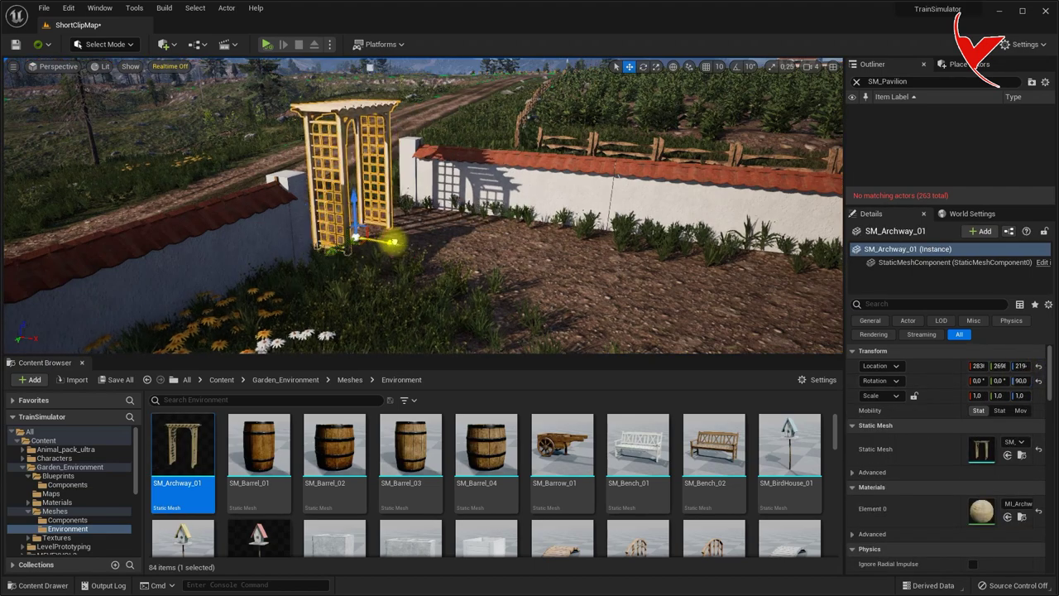
click(656, 69)
right_drag(520, 193, 437, 185)
click(631, 65)
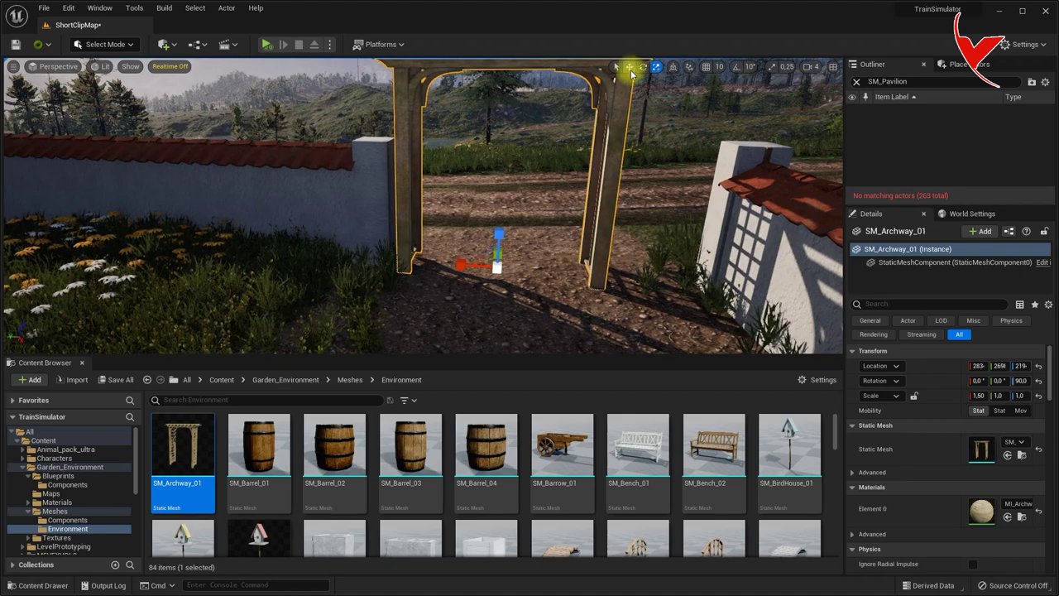
right_drag(439, 256, 642, 100)
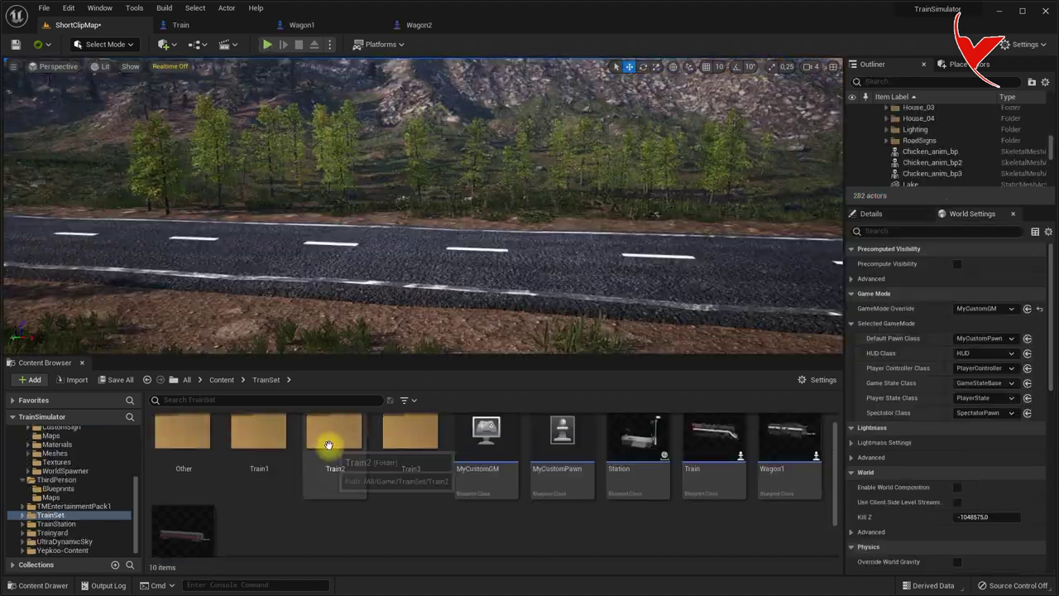
double_click(329, 446)
drag(455, 447, 662, 295)
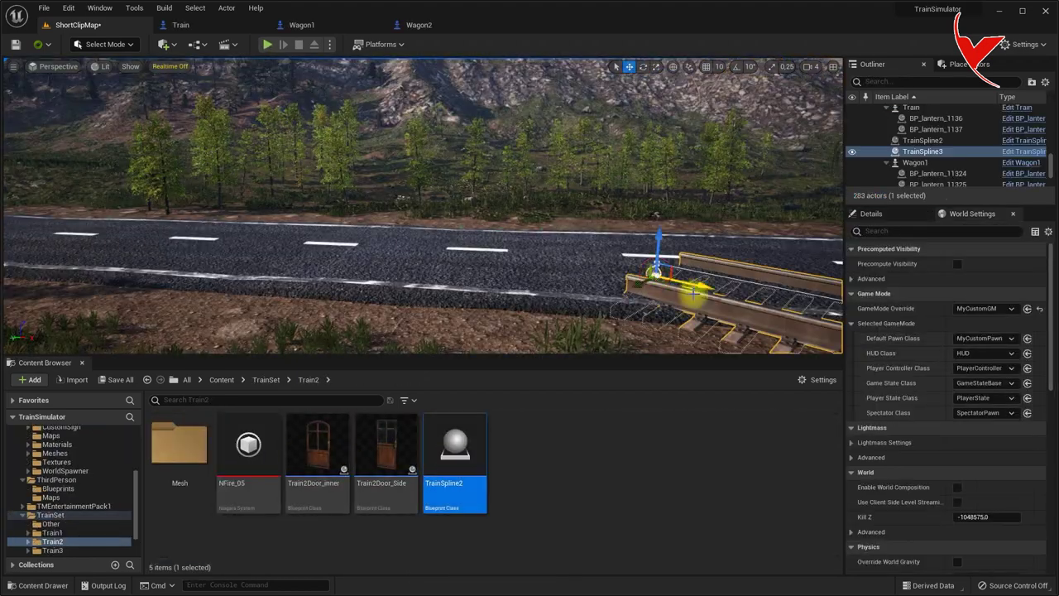
- Rotate and shift the TrainSpline2 track to line up with the road
right_drag(662, 296, 579, 273)
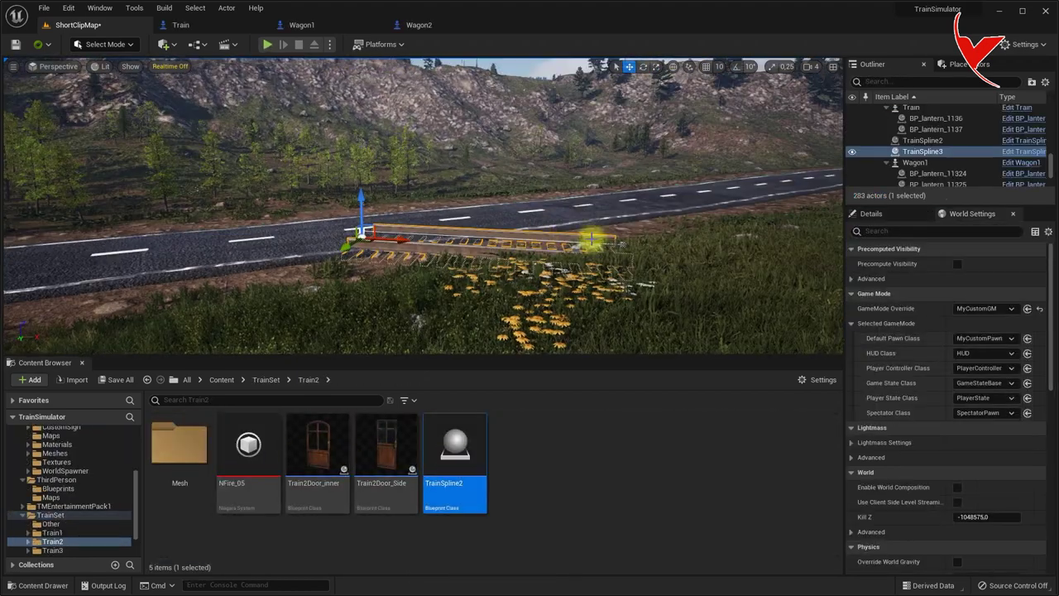
click(643, 66)
mouse_move(31, 220)
right_down()
mouse_move(440, 207)
mouse_move(516, 230)
right_up()
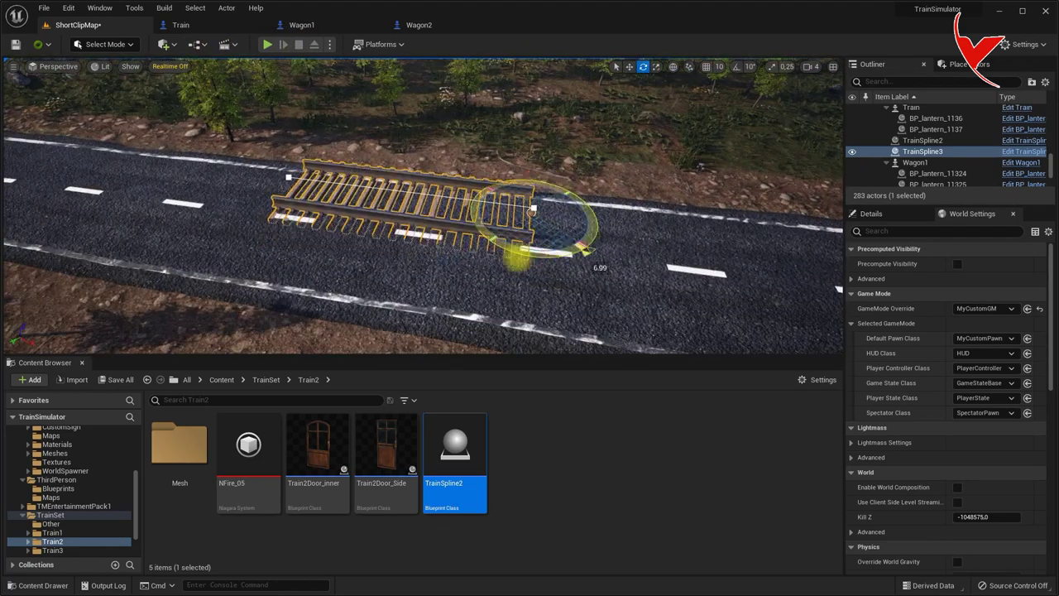
key(w)
mouse_move(566, 235)
mouse_down()
mouse_move(573, 270)
mouse_move(491, 196)
mouse_move(228, 223)
mouse_up()
scroll(596, 240, down, 5)
- Add spline points to extend the track up the winding road
key(f)
drag(491, 201, 693, 187)
key(f)
drag(450, 202, 689, 155)
scroll(688, 155, down, 3)
drag(503, 201, 602, 141)
scroll(602, 141, down, 3)
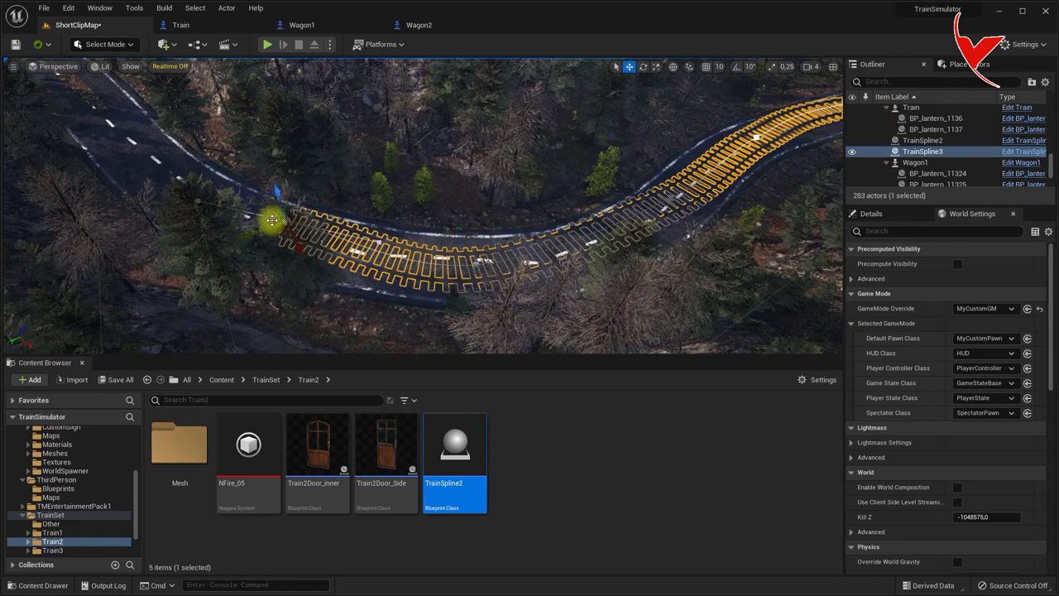
drag(256, 211, 88, 149)
scroll(163, 150, up, 3)
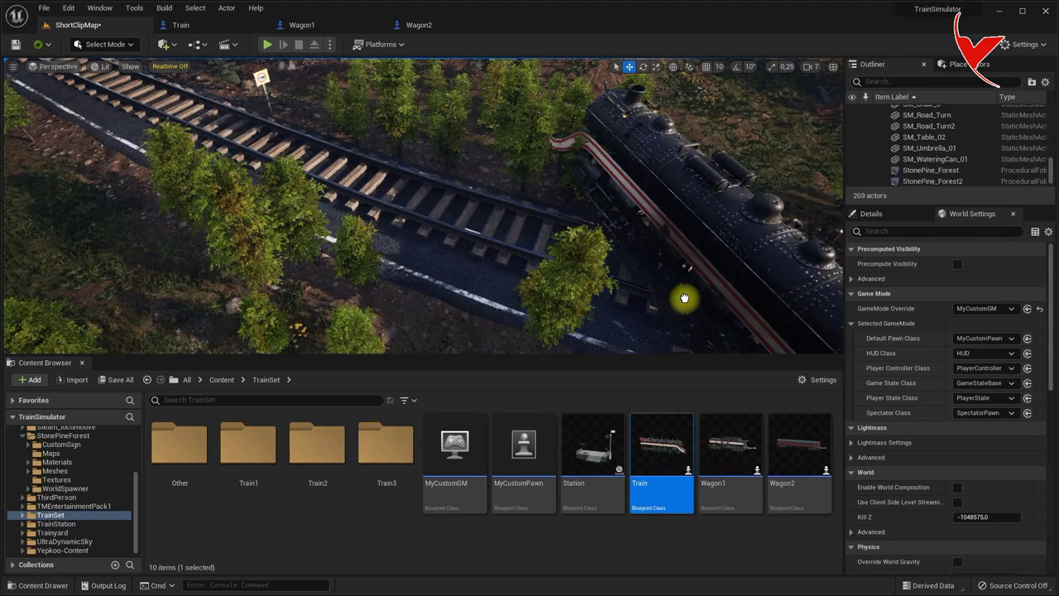
- Place the Train locomotive and rotate it to lie along the track
drag(668, 454, 674, 278)
key(e)
mouse_move(581, 247)
mouse_down()
mouse_move(515, 208)
mouse_move(586, 189)
mouse_up()
click(629, 66)
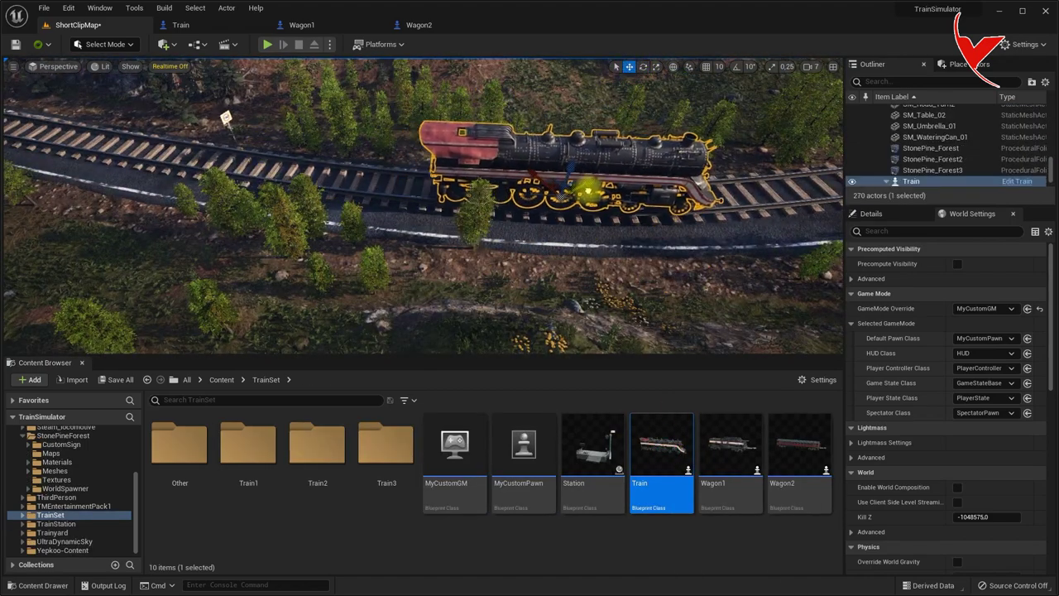
- Add Wagon2 and align it on the track against the locomotive
drag(798, 451, 310, 163)
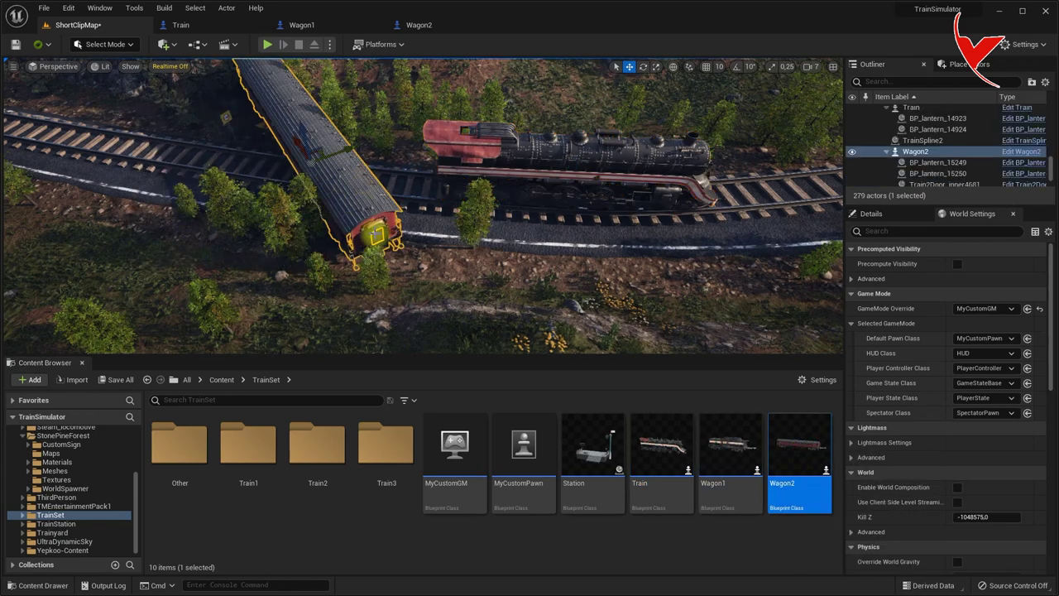
click(643, 66)
drag(331, 199, 356, 170)
click(629, 66)
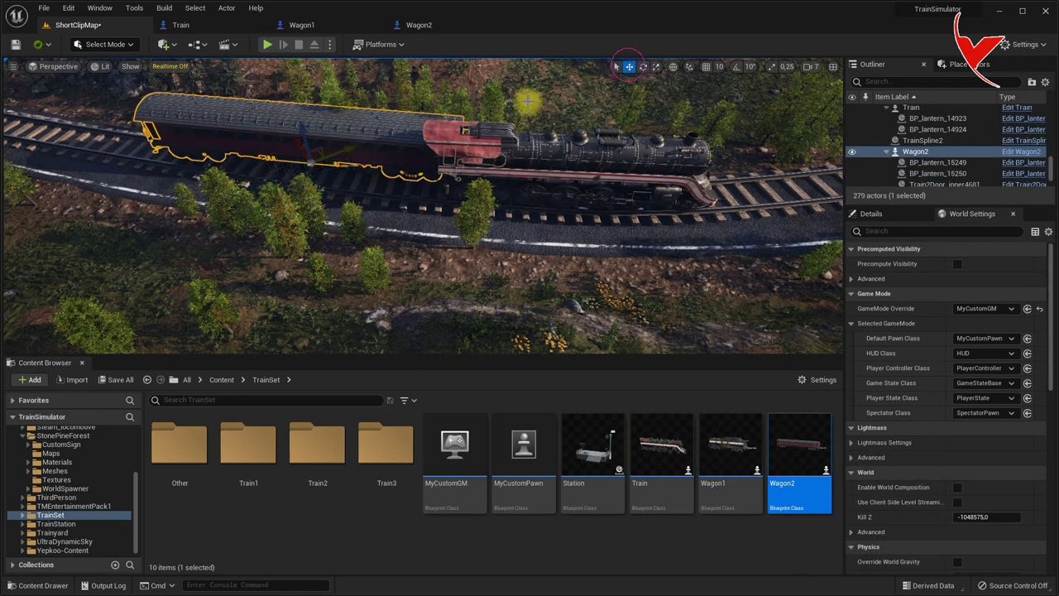
right_drag(364, 148, 320, 154)
drag(413, 165, 326, 118)
mouse_move(326, 118)
right_down()
mouse_move(331, 91)
mouse_move(274, 135)
right_up()
- Add Wagon1 and align it on the track behind Wagon2
drag(730, 447, 337, 201)
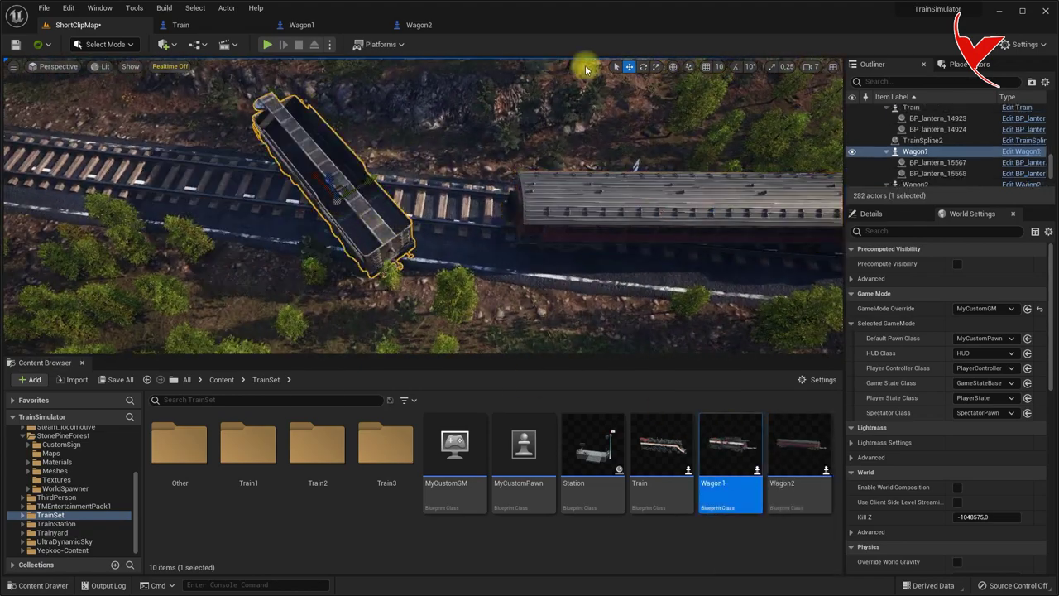
click(643, 66)
drag(290, 240, 39, 76)
click(629, 66)
drag(367, 184, 350, 187)
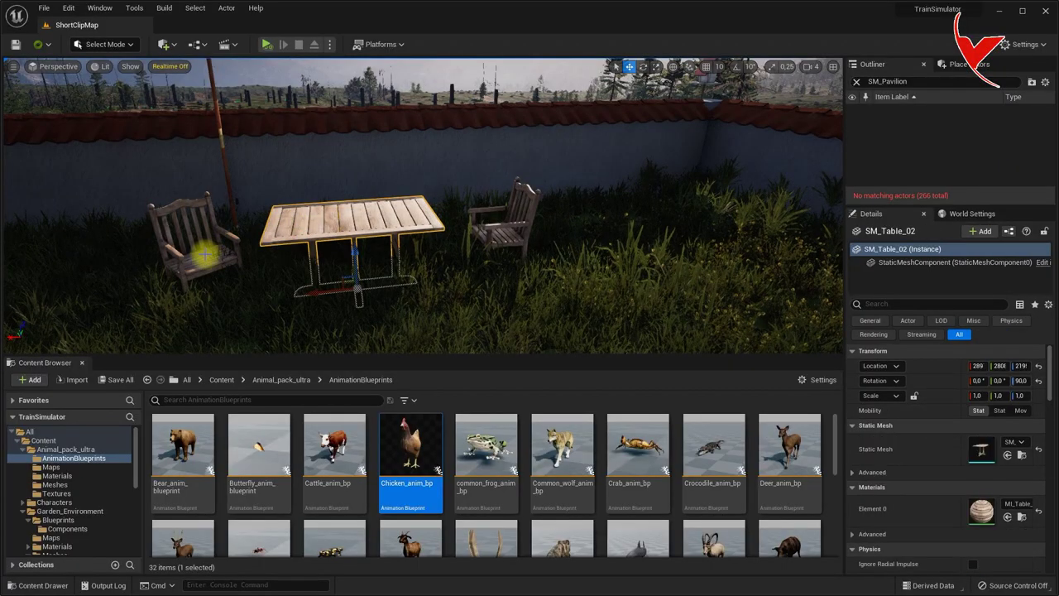
- Merge the chair and table into one mesh and save it
ctrl+click(204, 256)
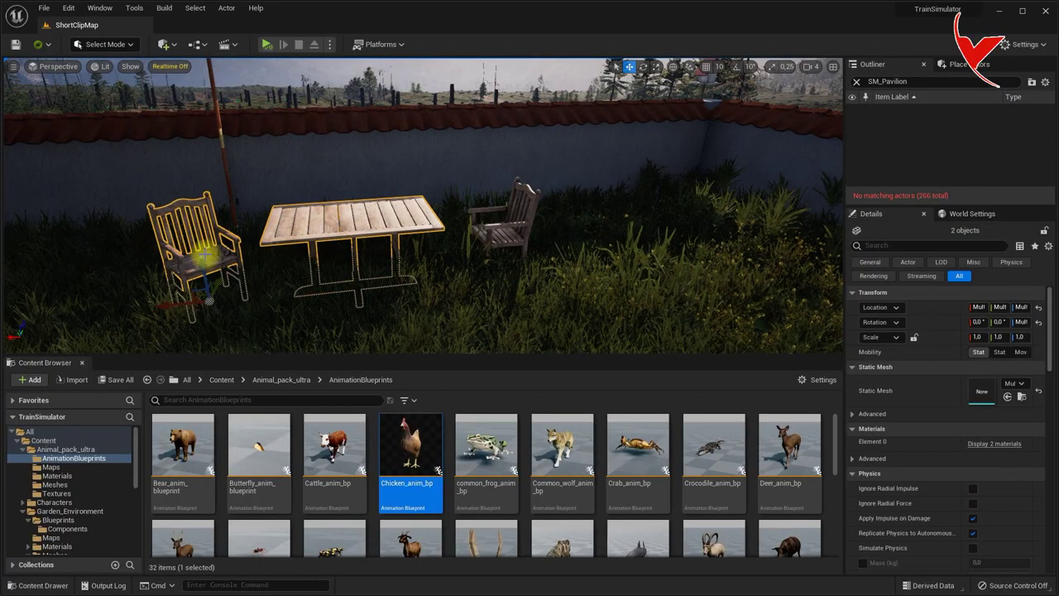
click(219, 10)
mouse_move(266, 266)
click(425, 274)
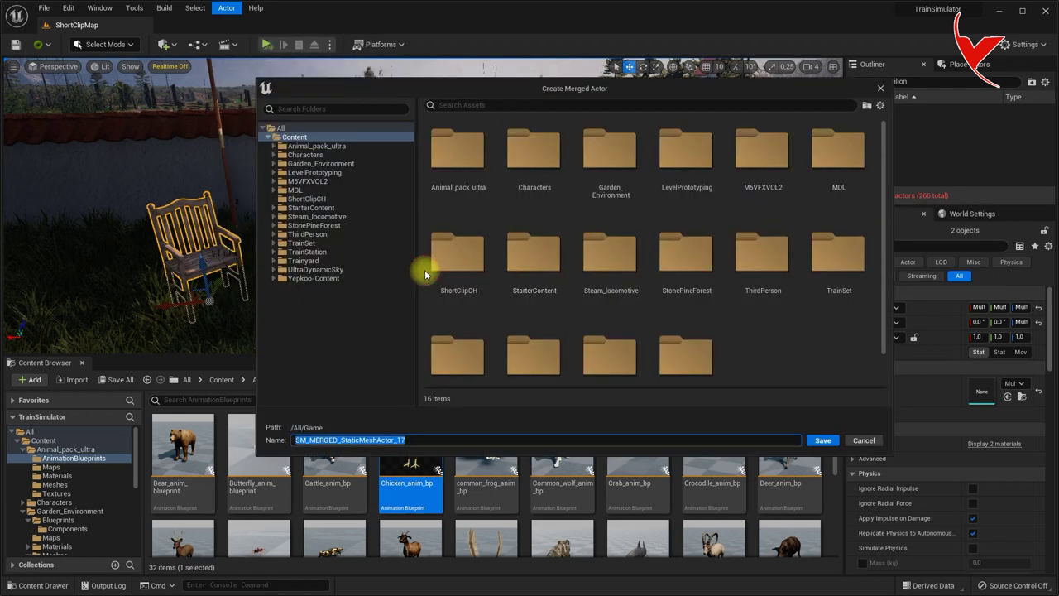
click(834, 444)
- Export the merged mesh as table.FBX
right_click(710, 485)
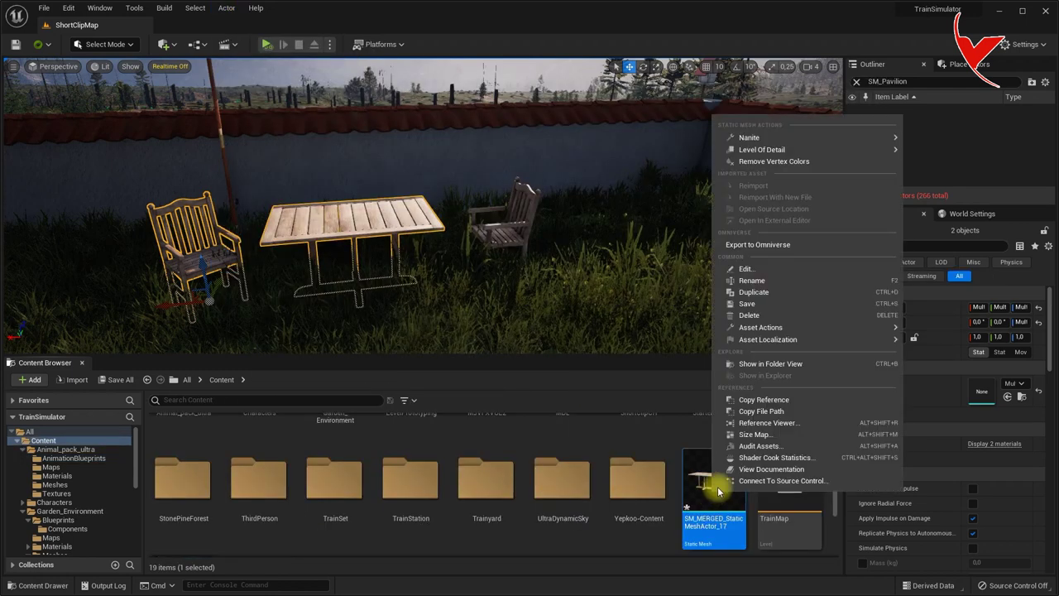
mouse_move(776, 328)
click(930, 379)
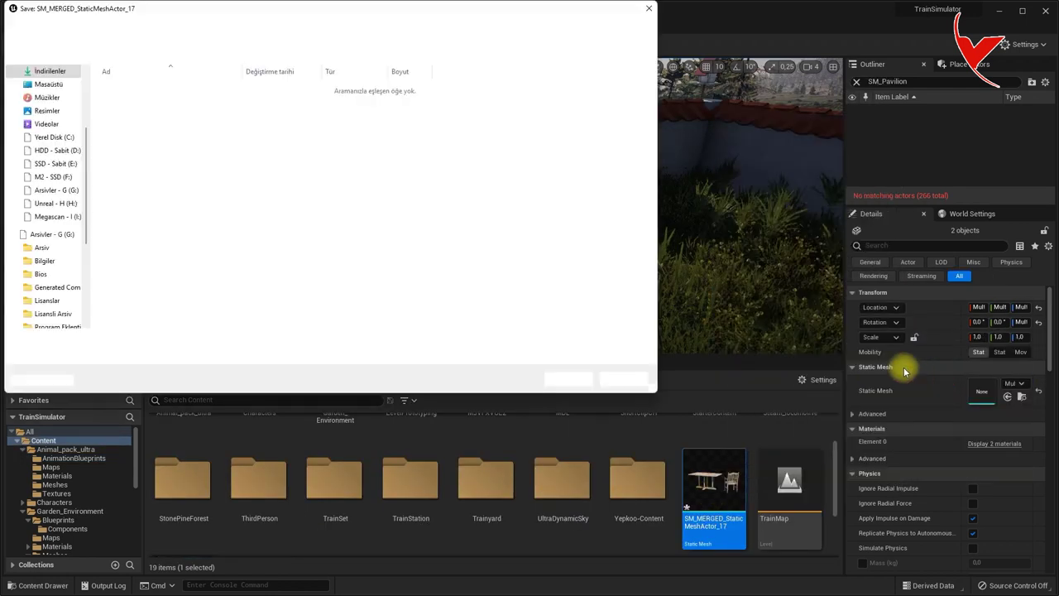
text(table)
key(Return)
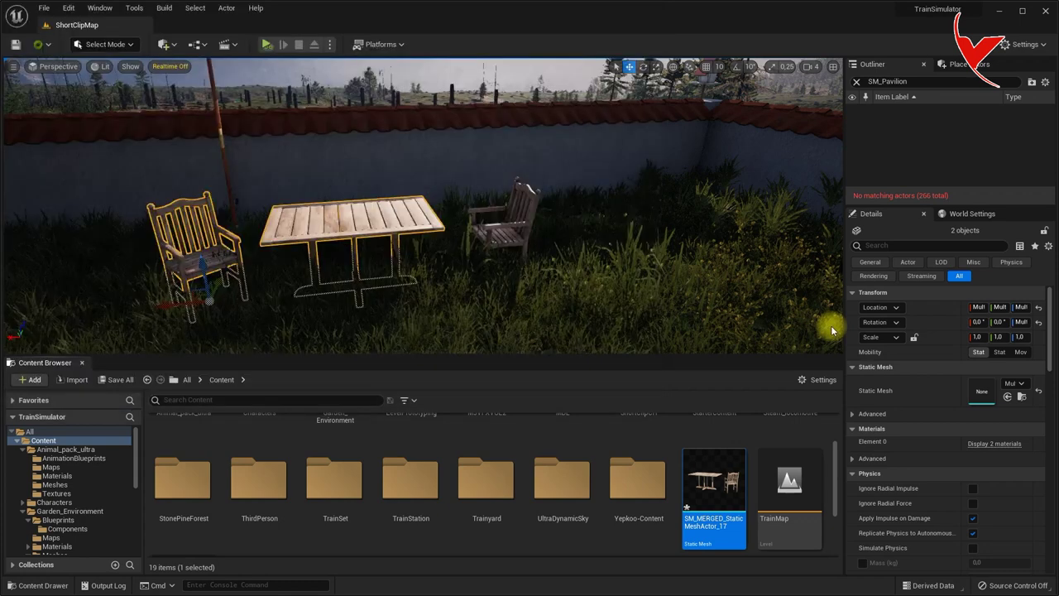
click(642, 394)
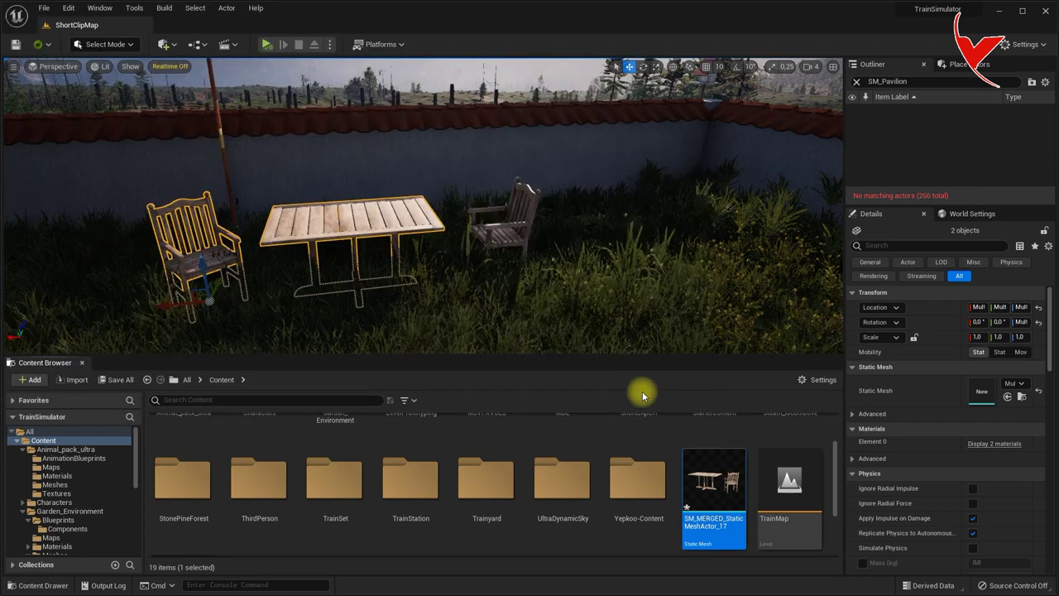
- Find the Reallusion Auto Setup for Unreal page and expand the Version 1.24 download
text(reallusion auto setup unreal)
key(Return)
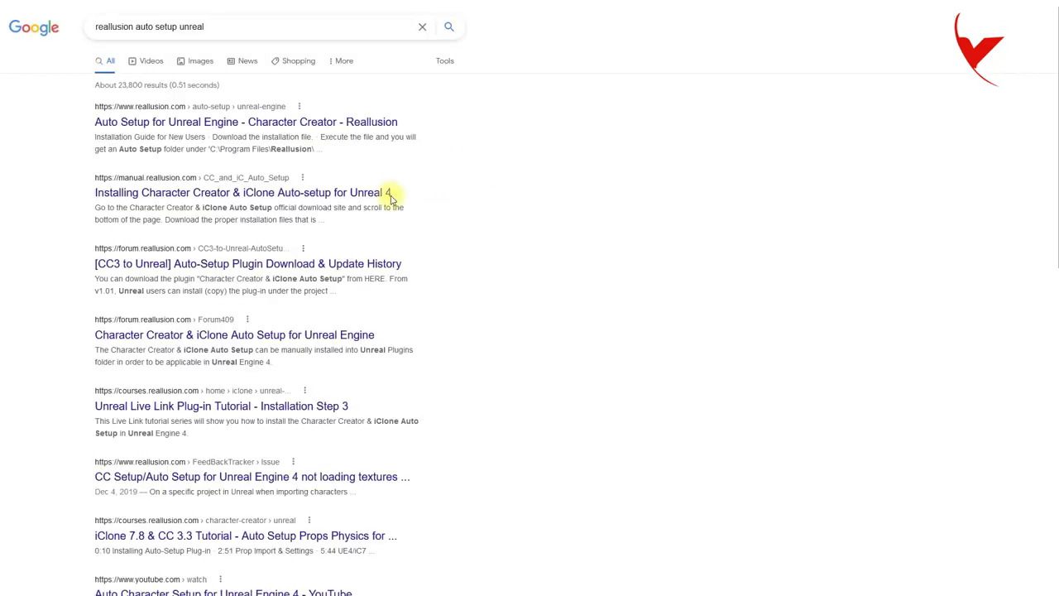
click(240, 126)
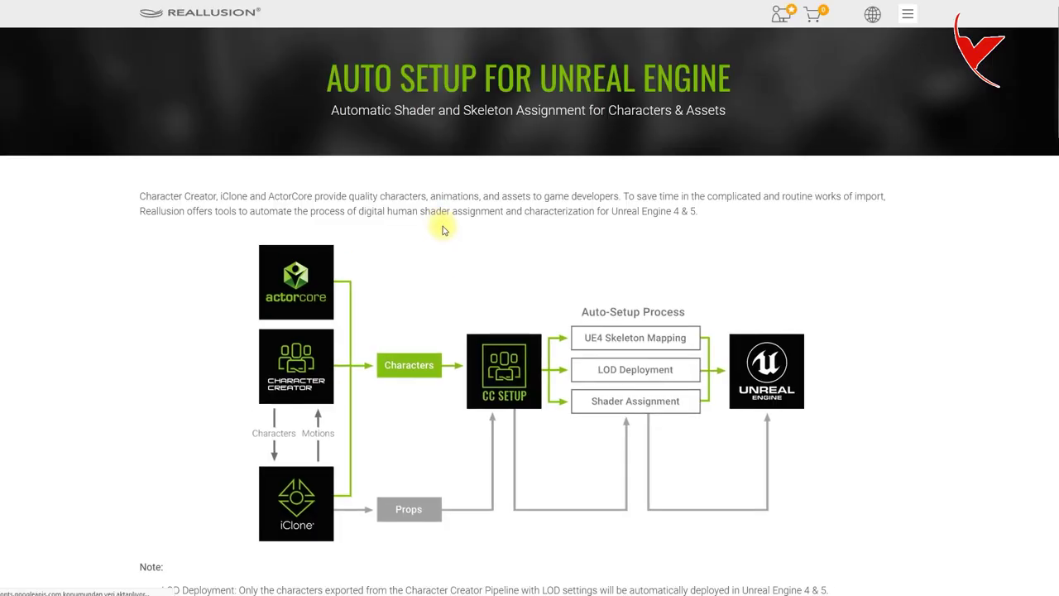
scroll(464, 314, down, 10)
scroll(580, 310, up, 5)
scroll(671, 312, up, 2)
click(858, 350)
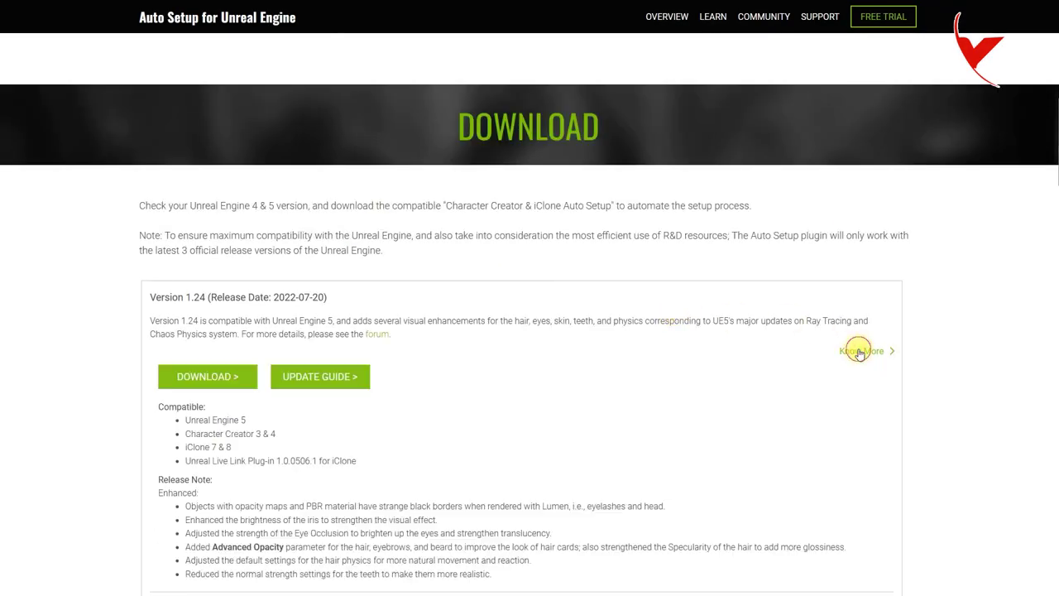
scroll(237, 226, down, 2)
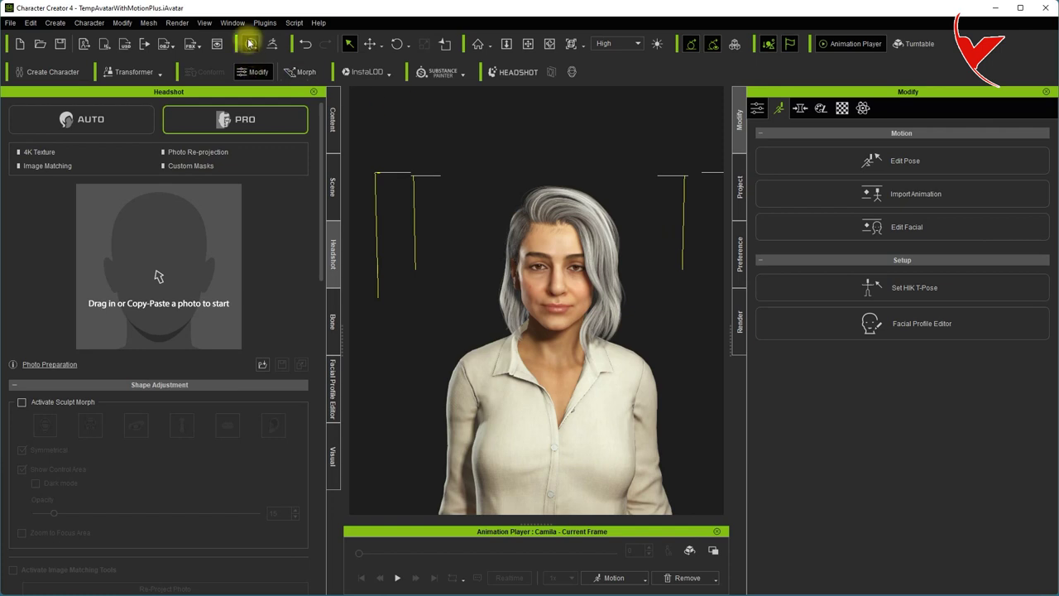
- Browse the Auto Setup plugin files and open its Unreal 5.0 folder
click(266, 24)
mouse_move(278, 39)
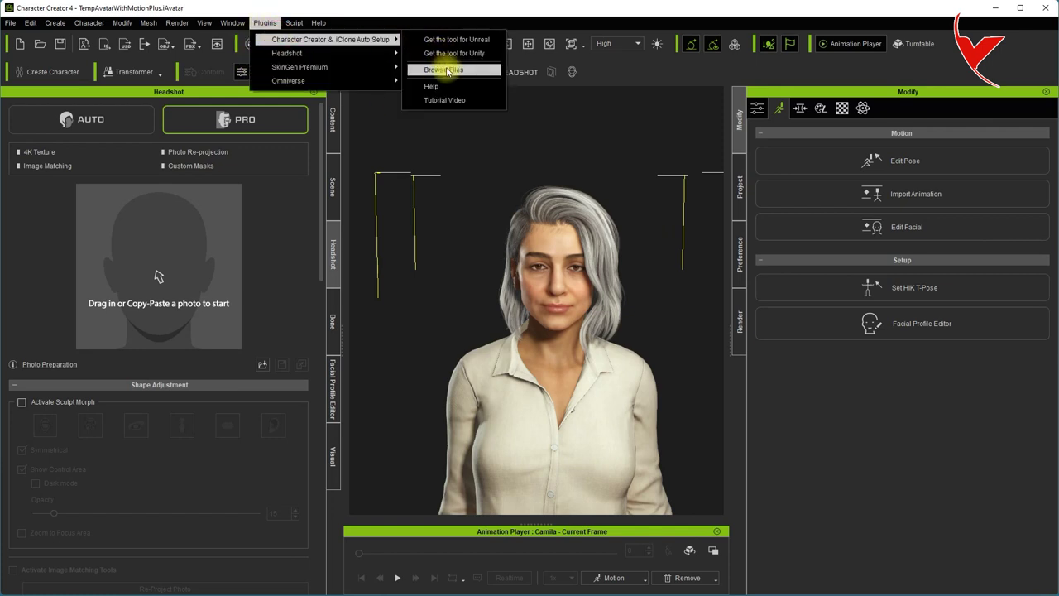
click(455, 72)
double_click(58, 46)
double_click(114, 87)
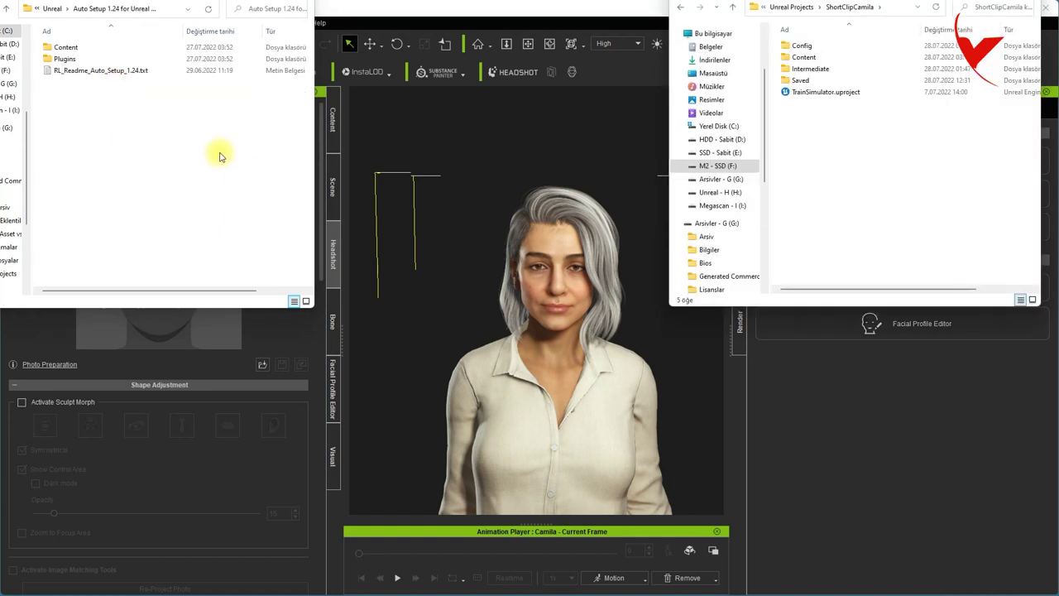
- Copy the Auto Setup 1.24 Content and Plugins folders and paste them into ShortClipCamila
click(64, 59)
shift+click(72, 48)
right_click(76, 49)
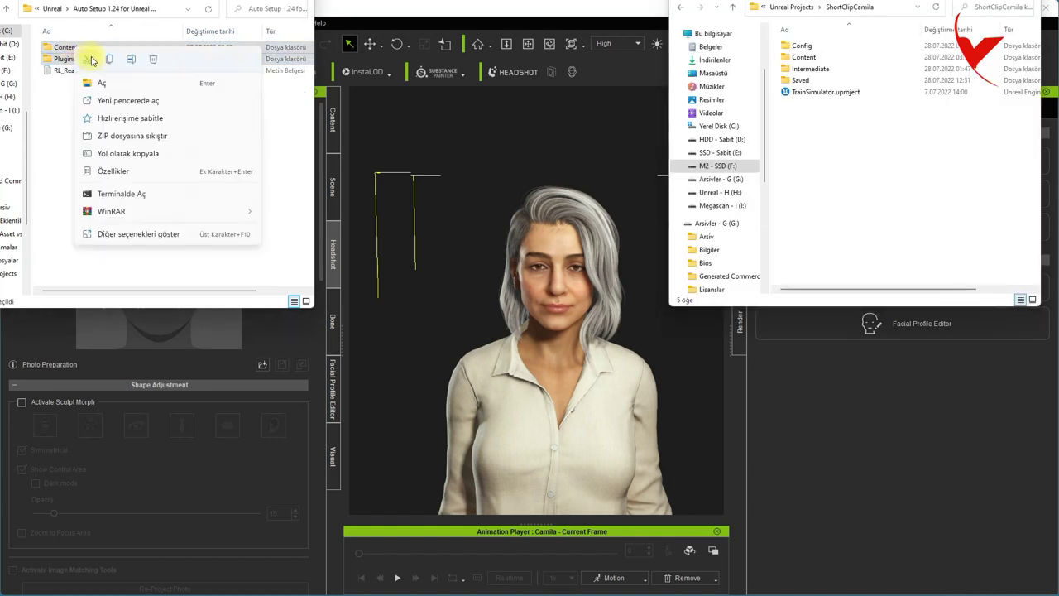
click(110, 59)
right_click(840, 176)
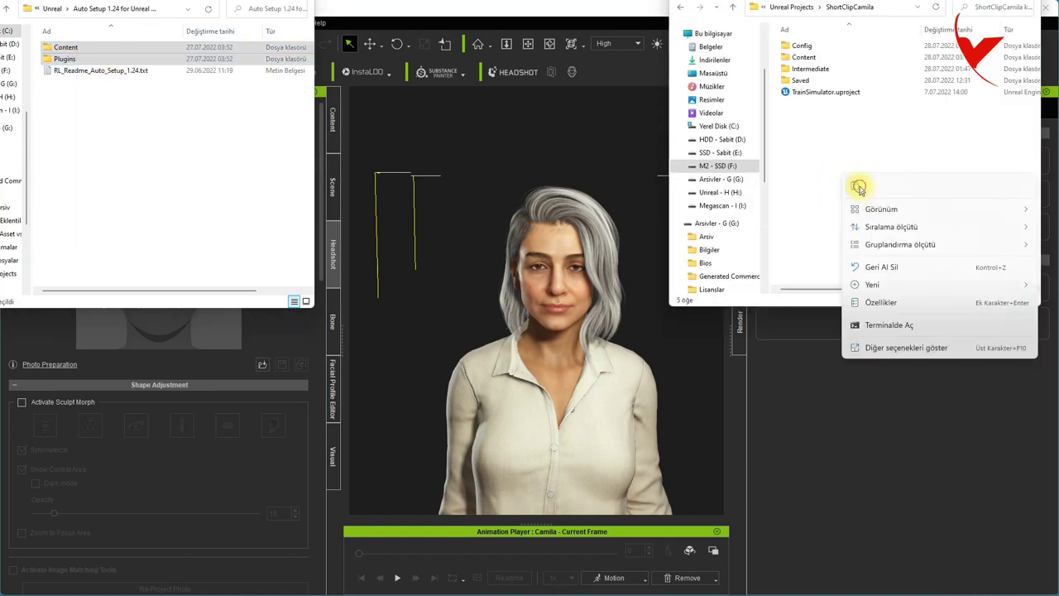
click(859, 187)
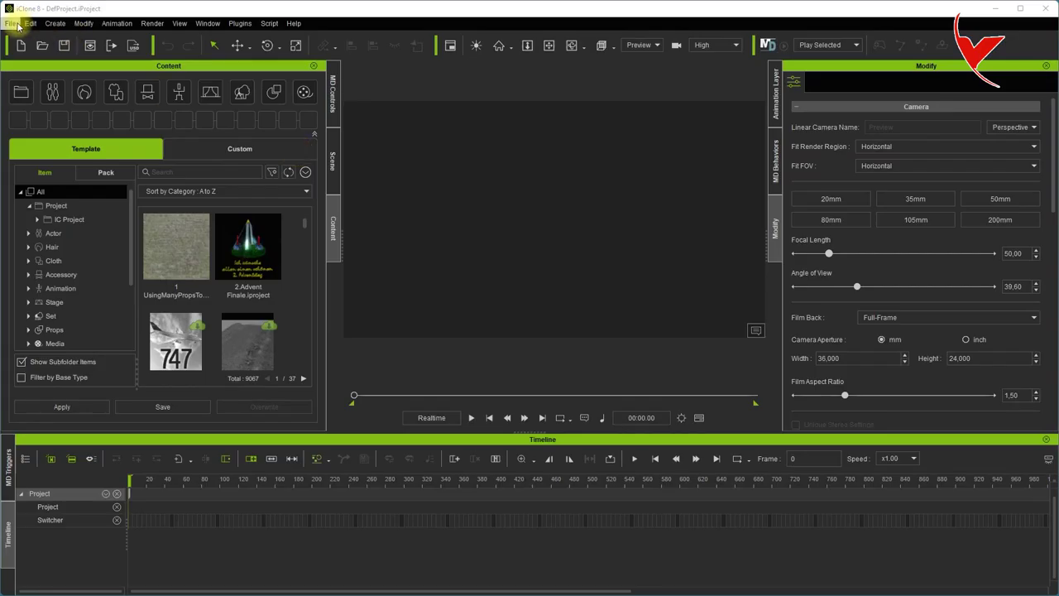
- Import table.FBX via File > Import and answer the sub-props prompt
click(12, 23)
mouse_move(51, 101)
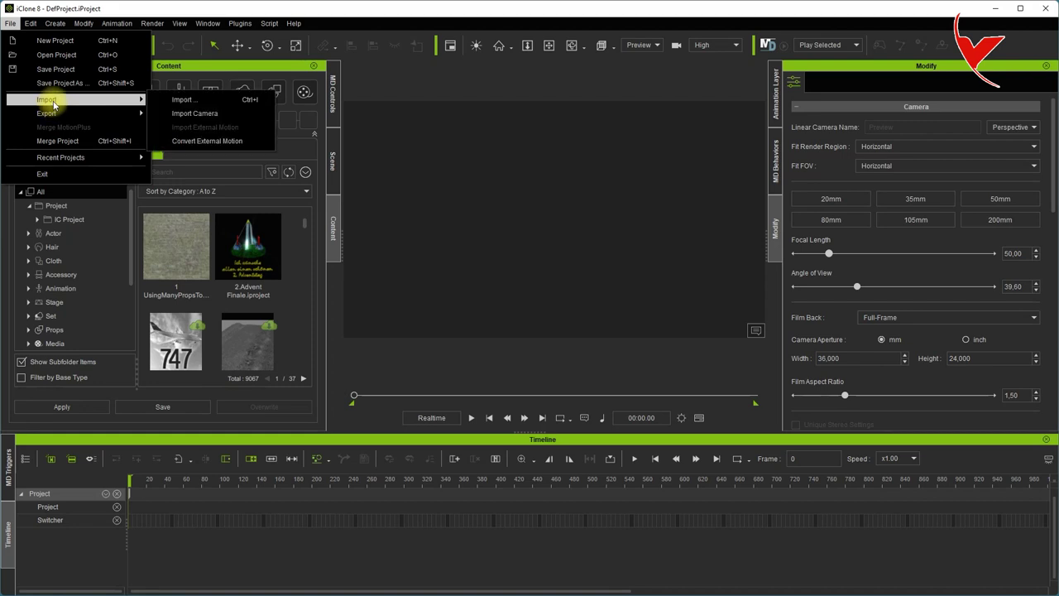
click(169, 101)
double_click(141, 102)
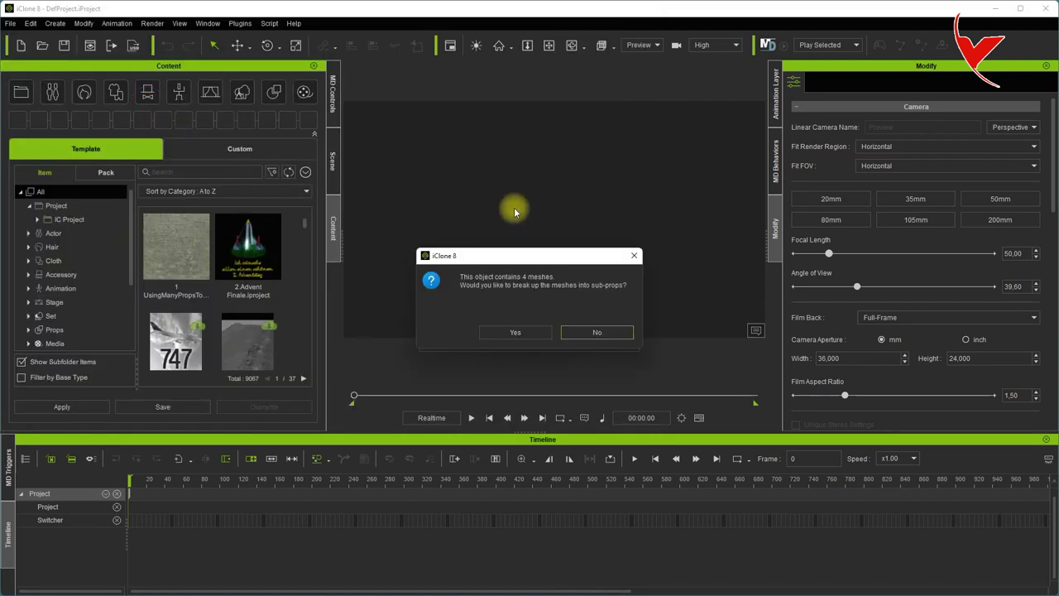
click(531, 339)
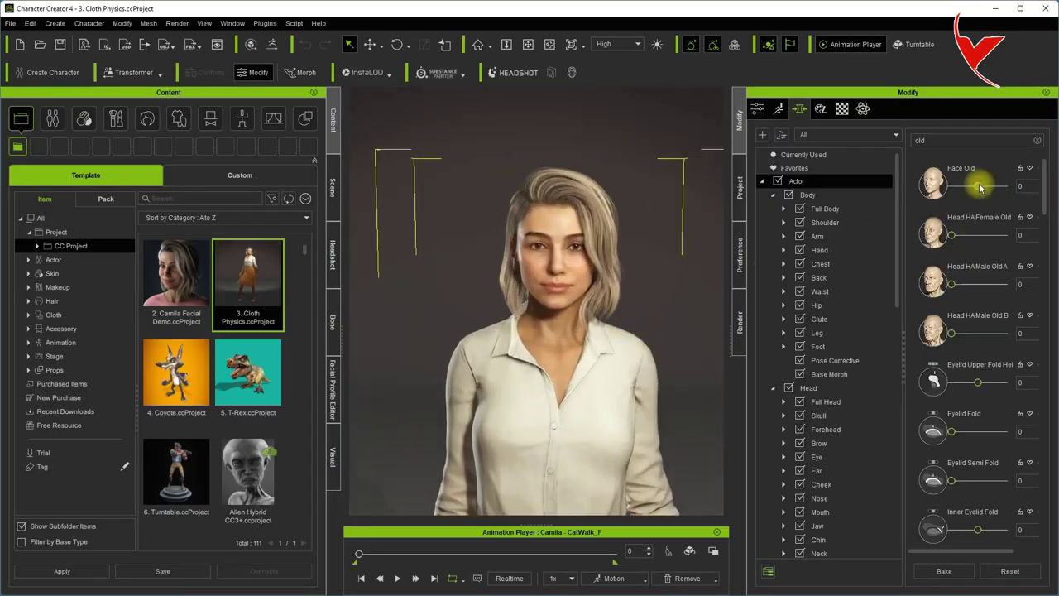
- Set Face Old to 40, raise Head HA Female Old, and set Body HA Female Old to 17
drag(990, 189, 991, 187)
drag(951, 236, 963, 240)
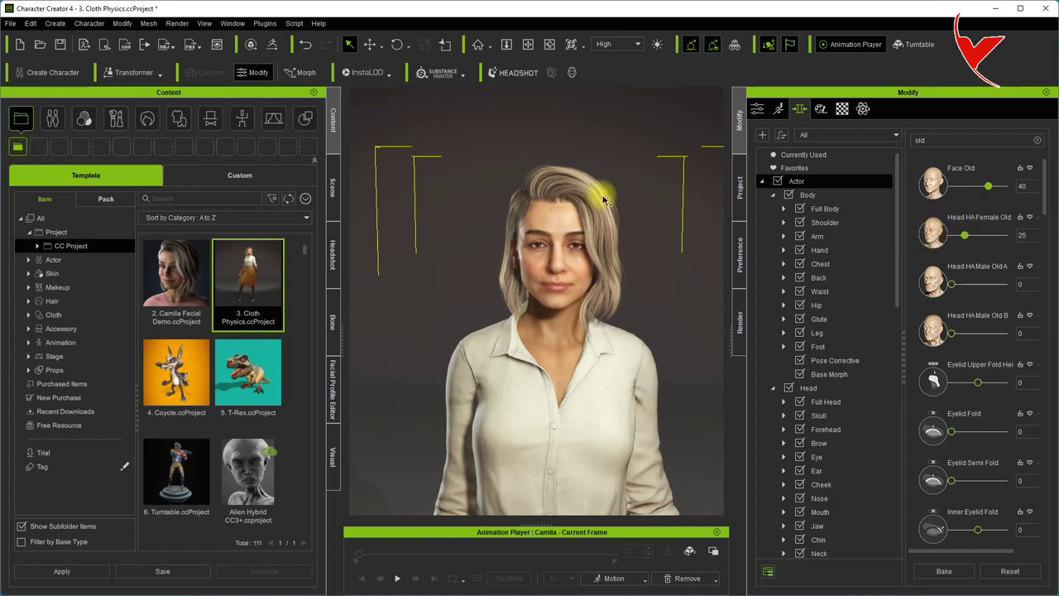
drag(1044, 189, 1043, 425)
drag(954, 359, 963, 359)
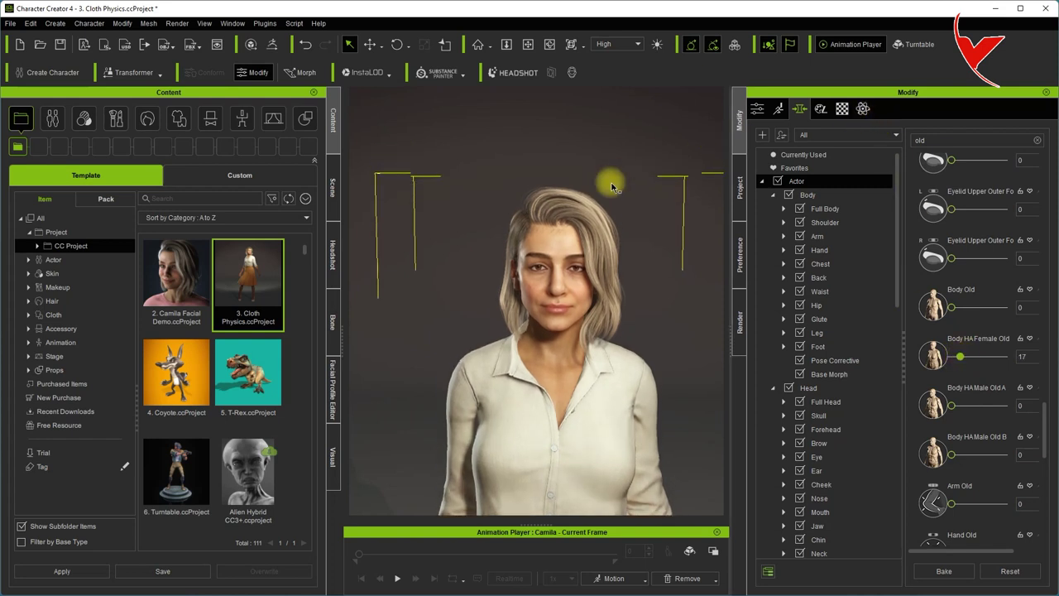
- Change Camila's hair end colour to white in its Material settings
click(585, 211)
click(844, 112)
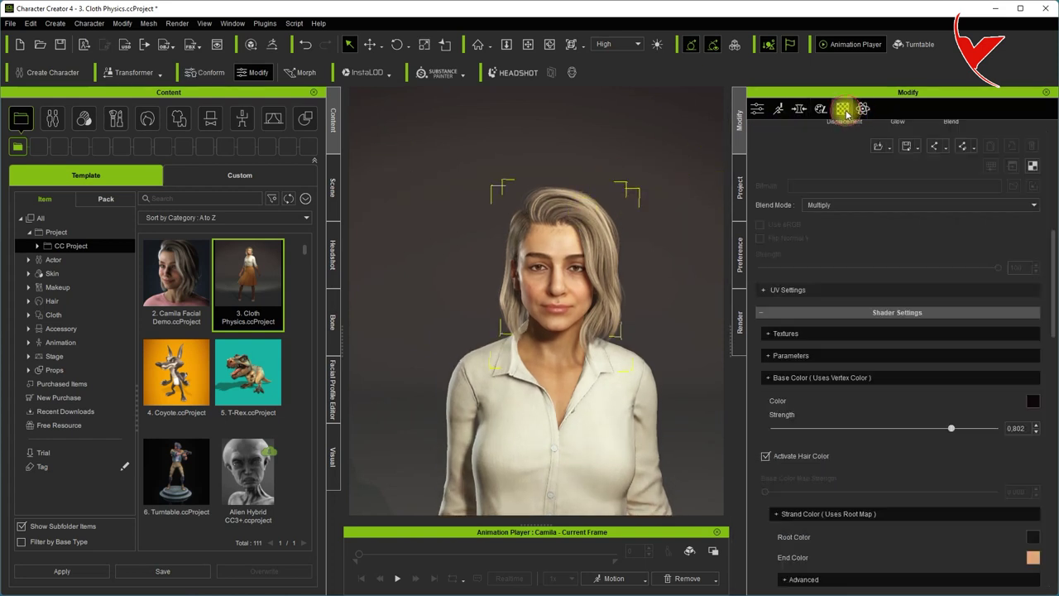
scroll(943, 191, up, 5)
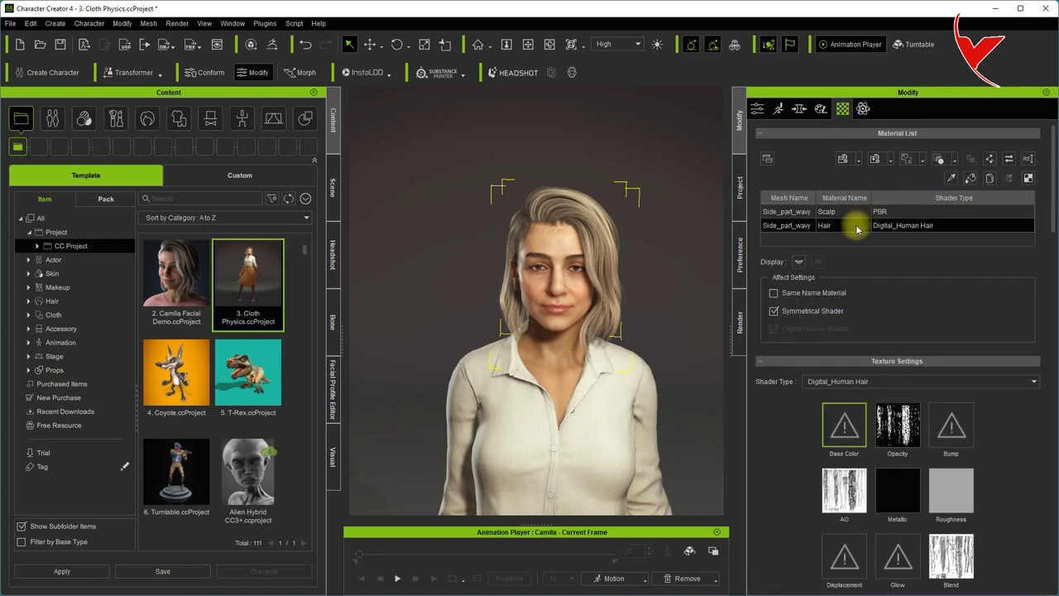
scroll(921, 335, down, 5)
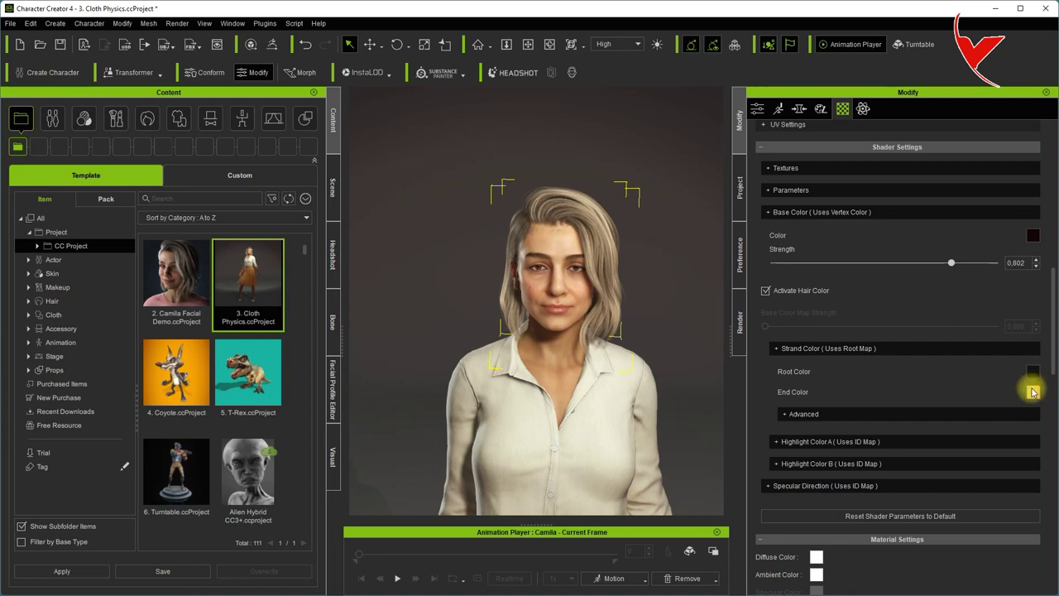
click(1033, 391)
mouse_move(643, 171)
mouse_down()
mouse_move(885, 203)
mouse_move(990, 202)
mouse_up()
click(846, 308)
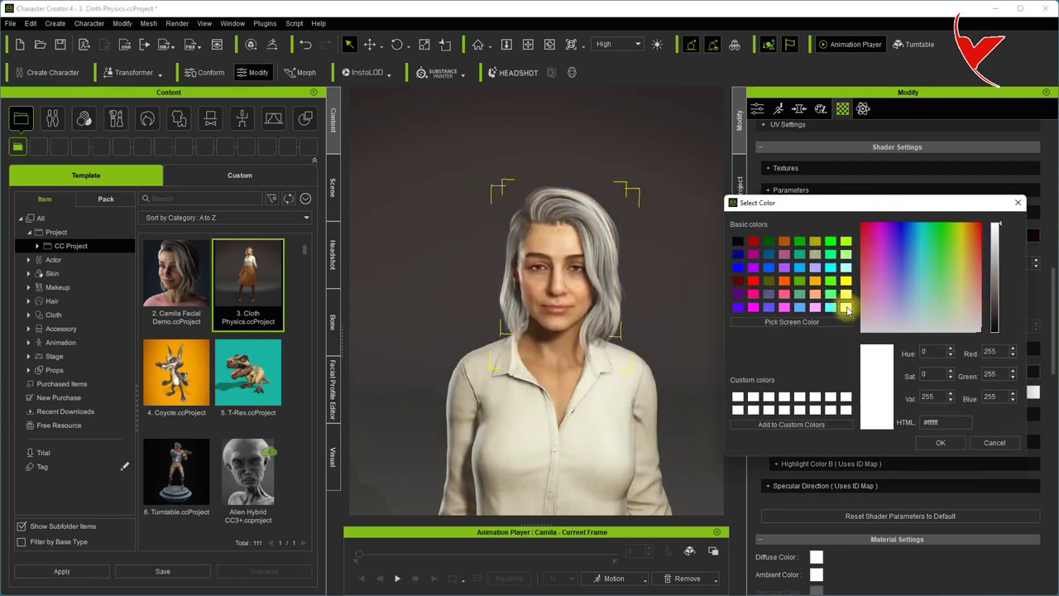
click(941, 445)
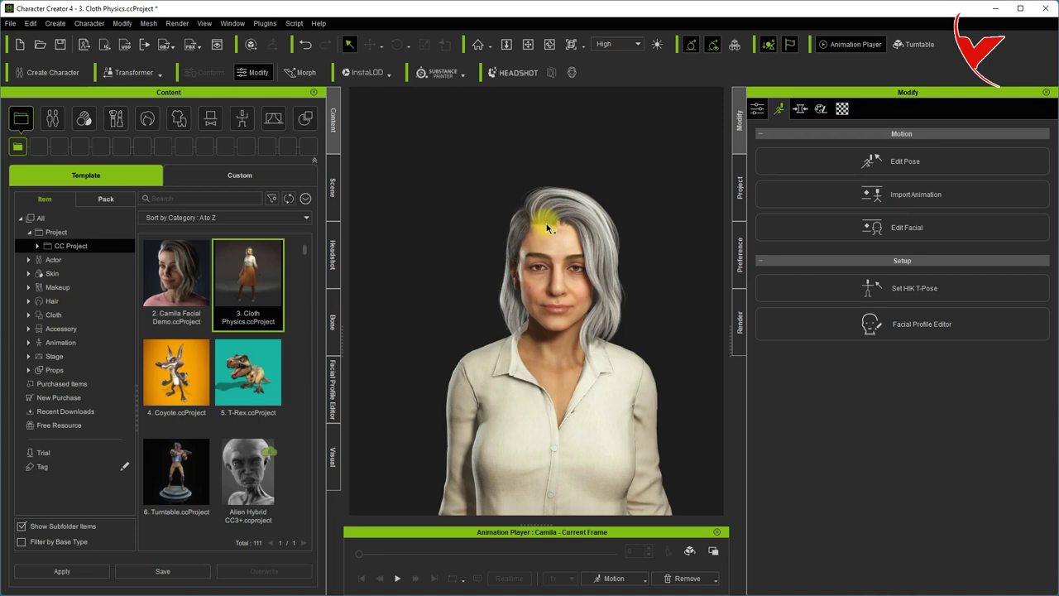
- Send Camila to iClone and view her in the scene from behind
click(111, 46)
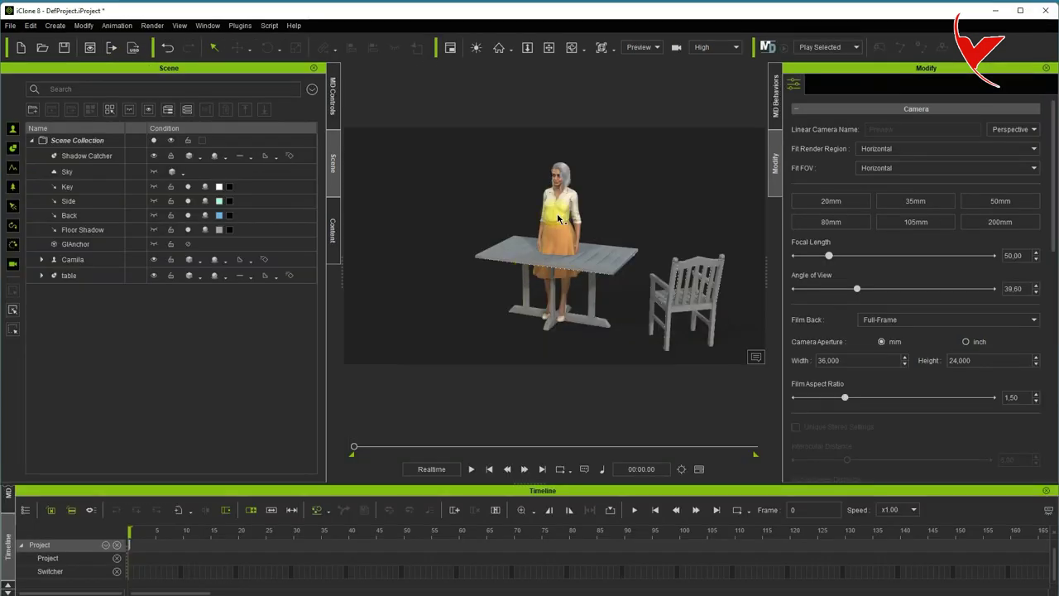
click(559, 218)
mouse_move(559, 218)
right_down()
mouse_move(662, 224)
mouse_move(464, 293)
right_up()
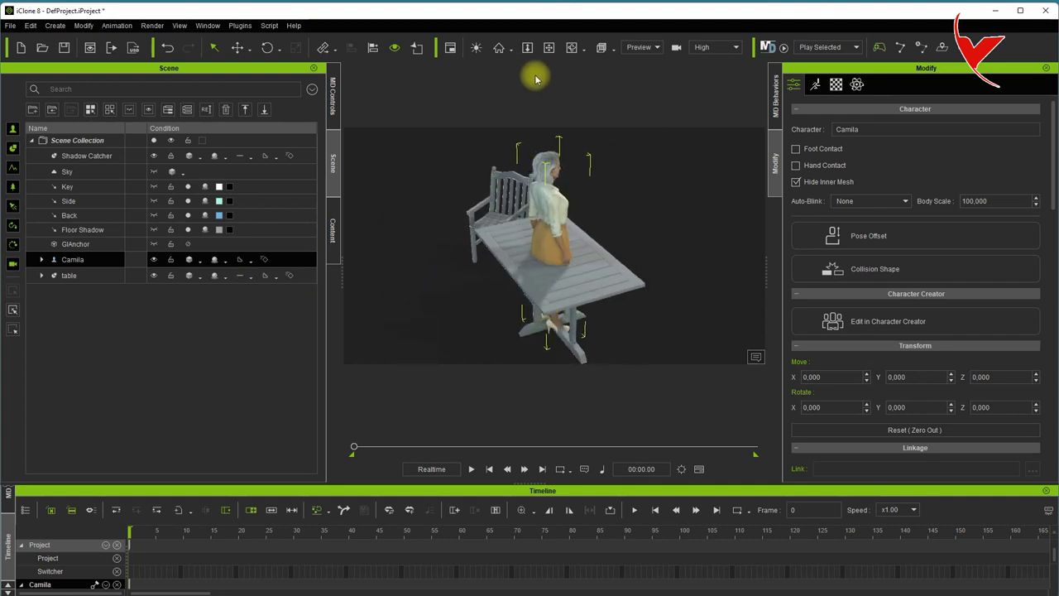
- Move Camila beside the chair at X 107.685, Y 38.352, turned -150.228
click(248, 51)
mouse_move(515, 335)
mouse_down()
mouse_move(454, 331)
mouse_move(419, 287)
mouse_up()
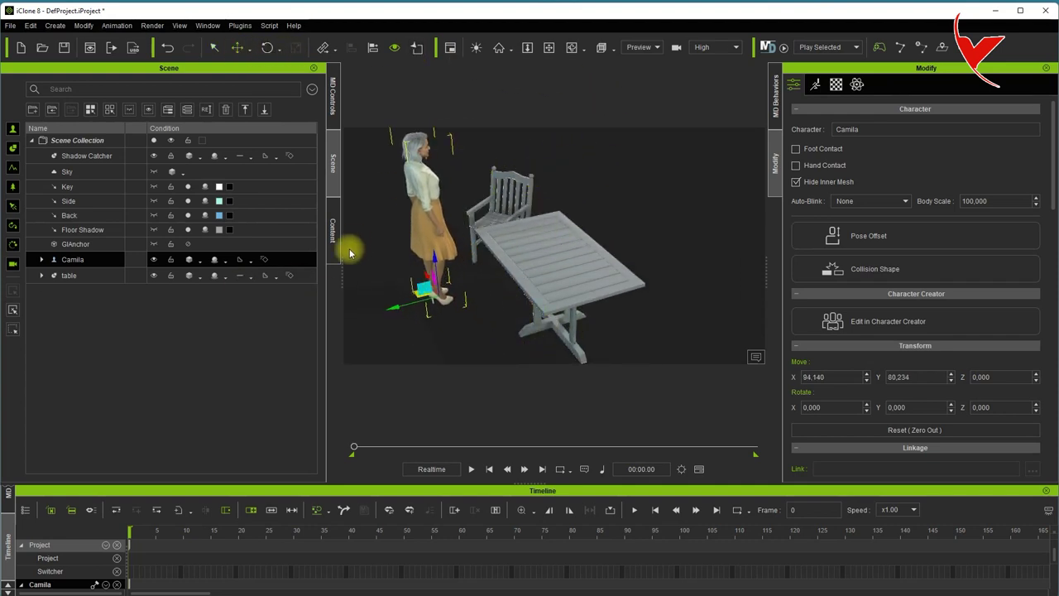
click(267, 48)
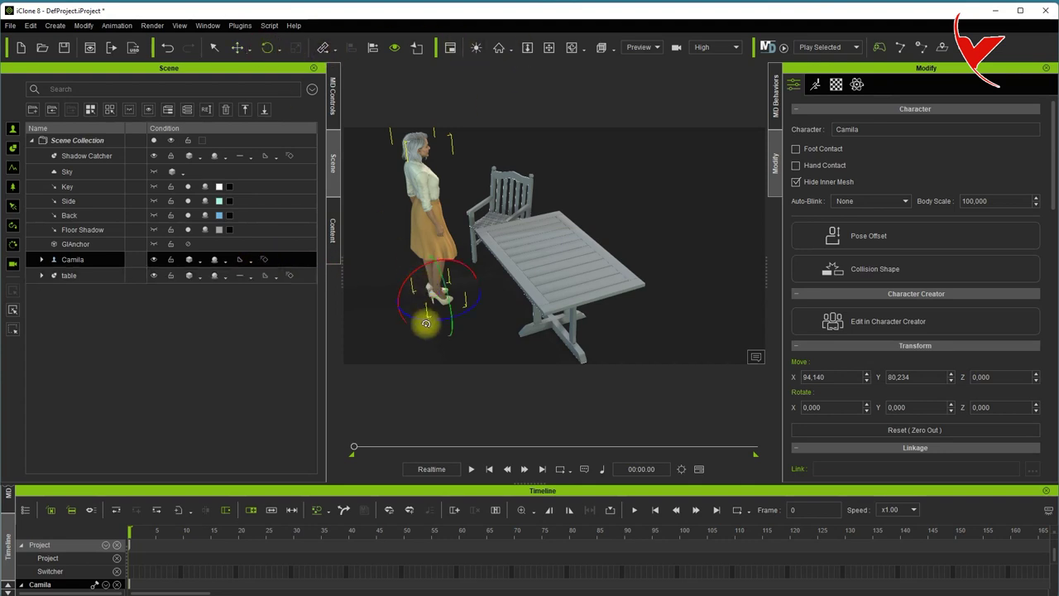
drag(425, 307, 344, 304)
mouse_move(343, 303)
right_down()
mouse_move(518, 281)
mouse_move(474, 75)
right_up()
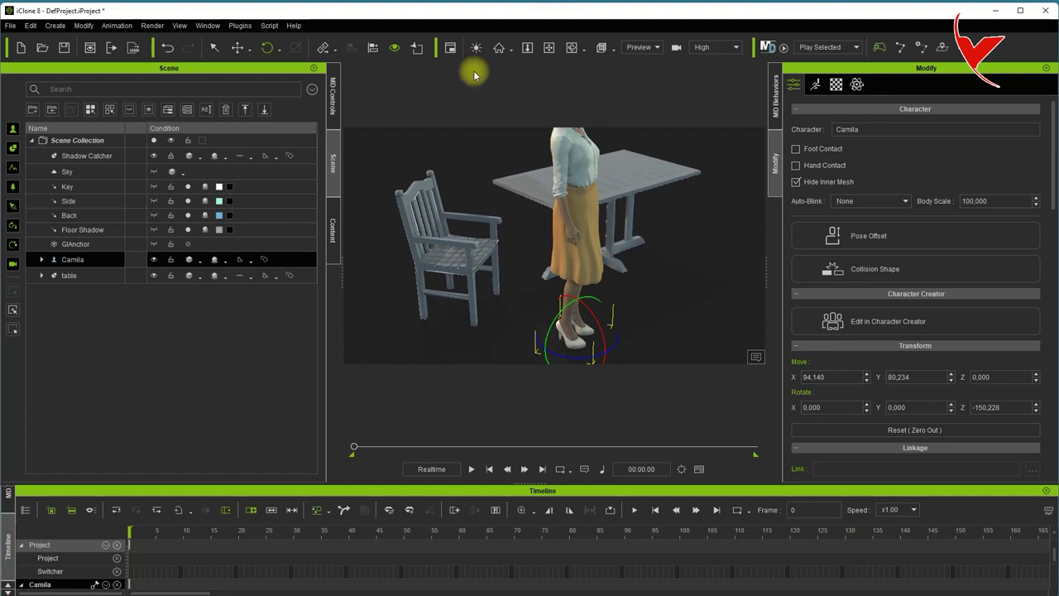
click(230, 49)
mouse_move(607, 353)
mouse_down()
mouse_move(503, 324)
mouse_move(492, 332)
mouse_up()
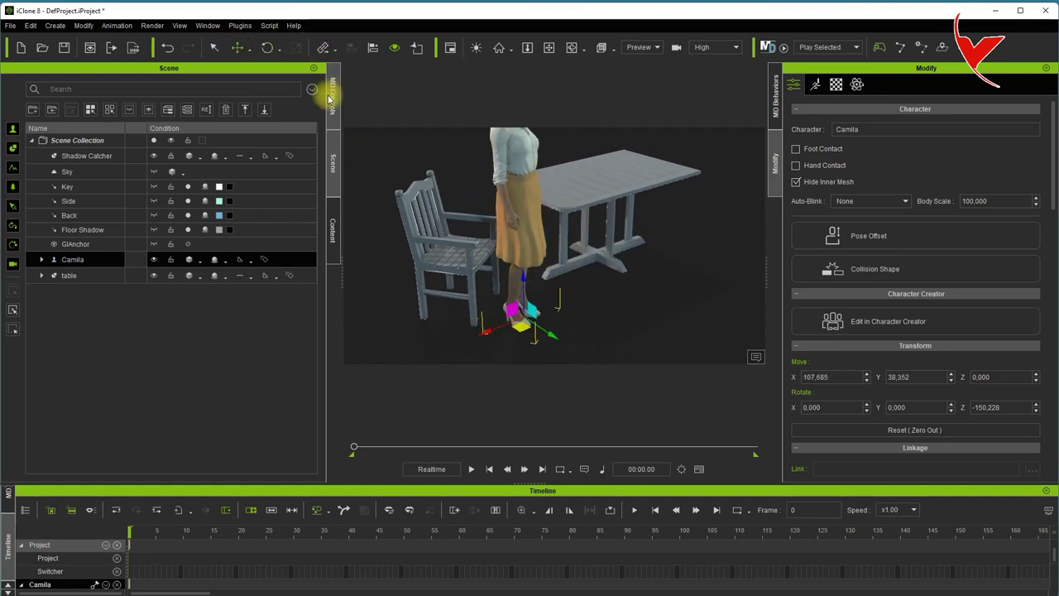
- Open the Content animation library and start a search
click(333, 230)
click(59, 290)
click(182, 175)
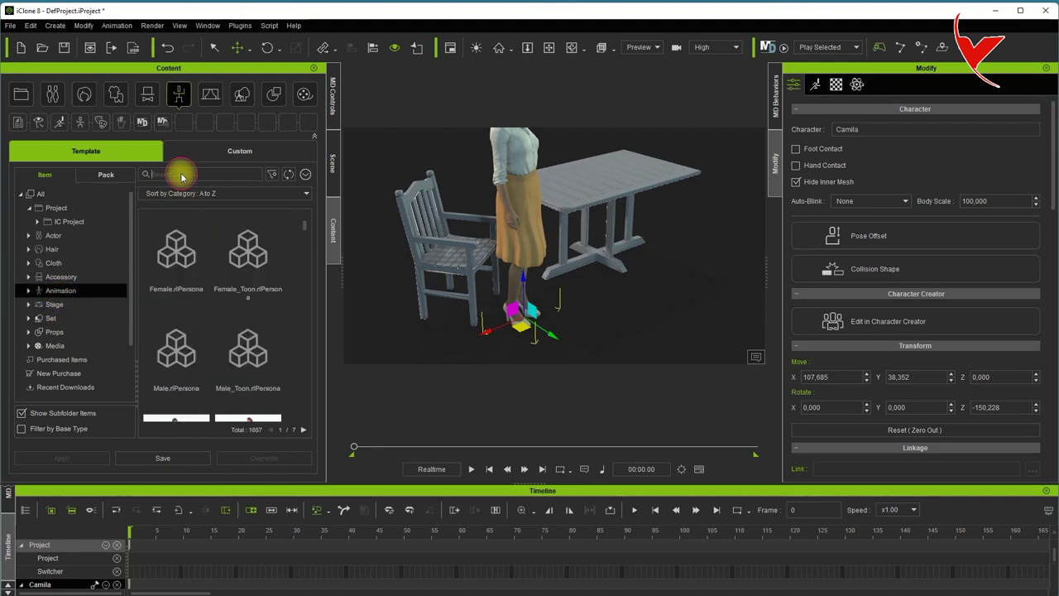
- Apply the SittingPose_Idle motion from the Content library to Camila
text(sit)
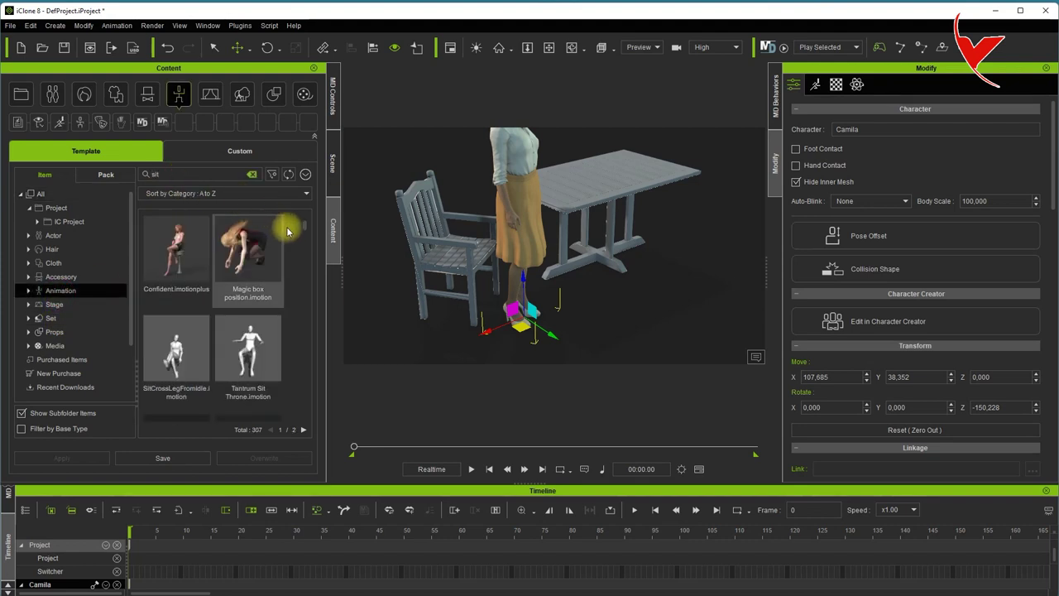
scroll(282, 314, down, 2)
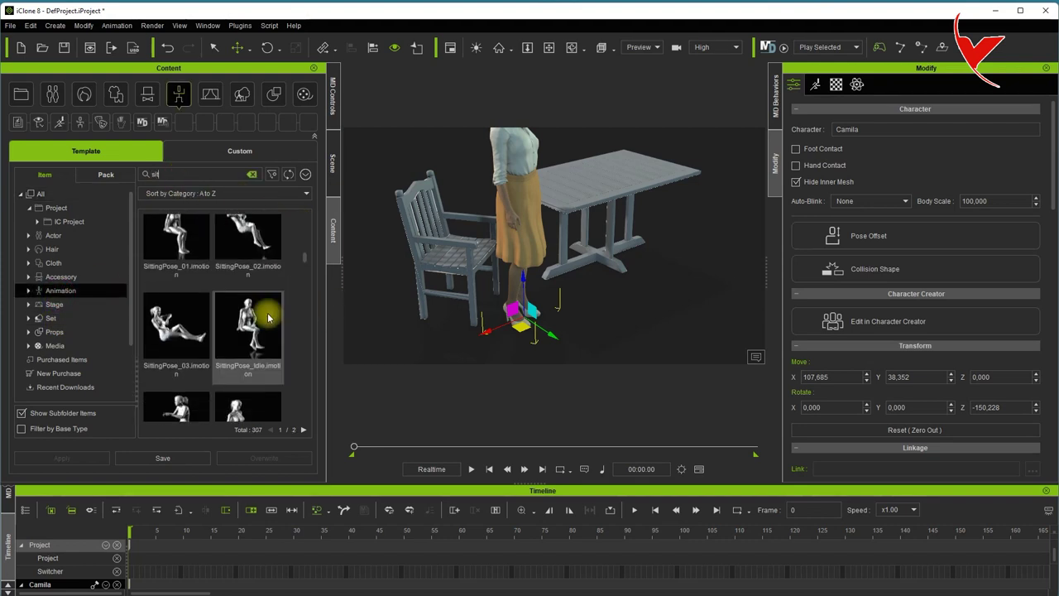
drag(246, 318, 518, 217)
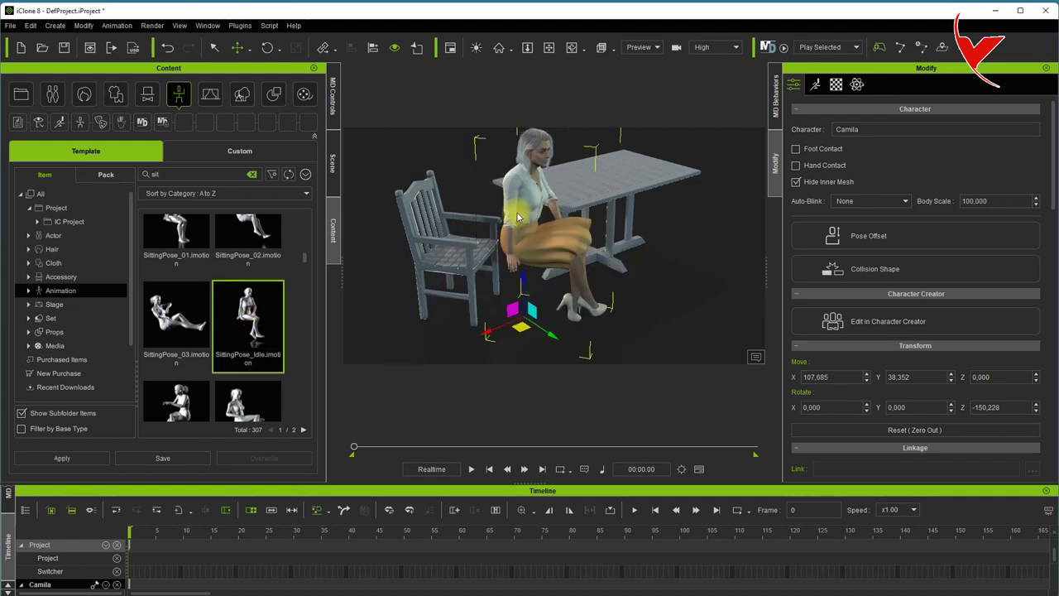
- Slide Camila into the wooden chair seat, to about X 137.666, Y -8.501
drag(539, 329, 449, 273)
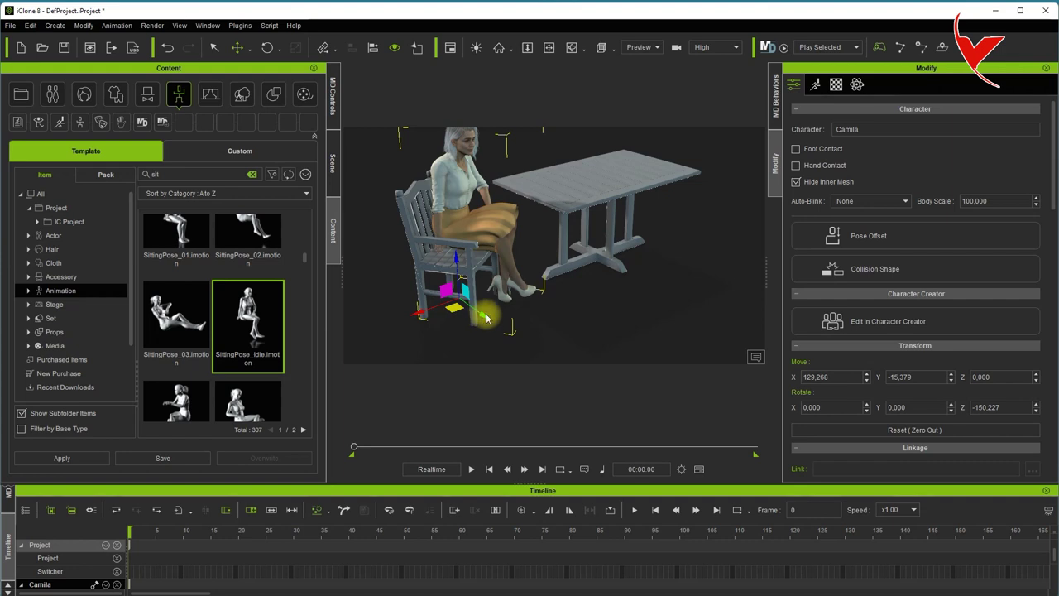
drag(487, 319, 422, 321)
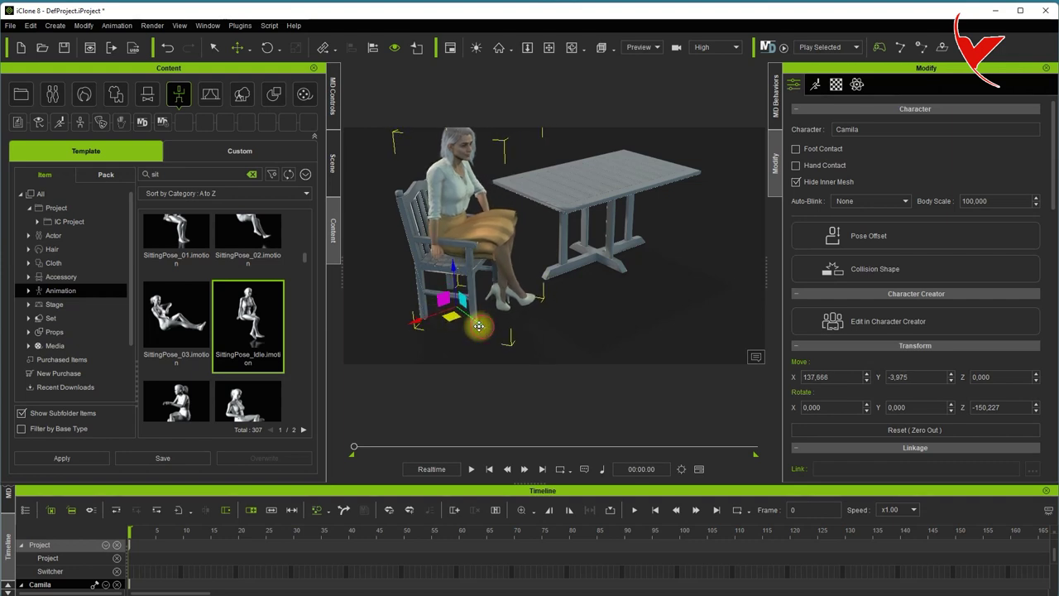
drag(481, 326, 374, 222)
scroll(378, 208, up, 3)
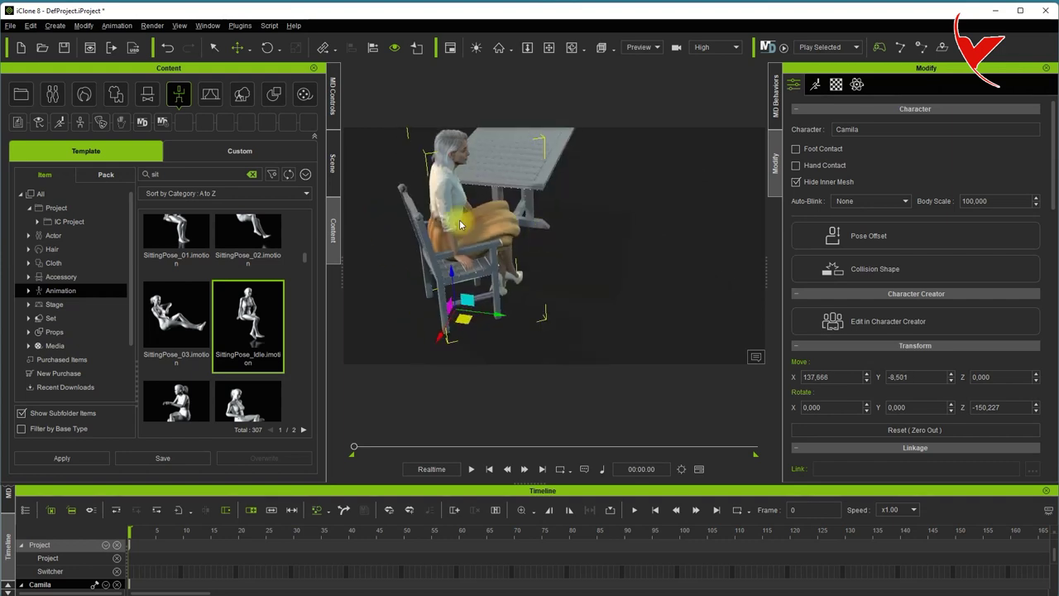
mouse_move(379, 207)
right_down()
mouse_move(574, 295)
mouse_move(511, 240)
right_up()
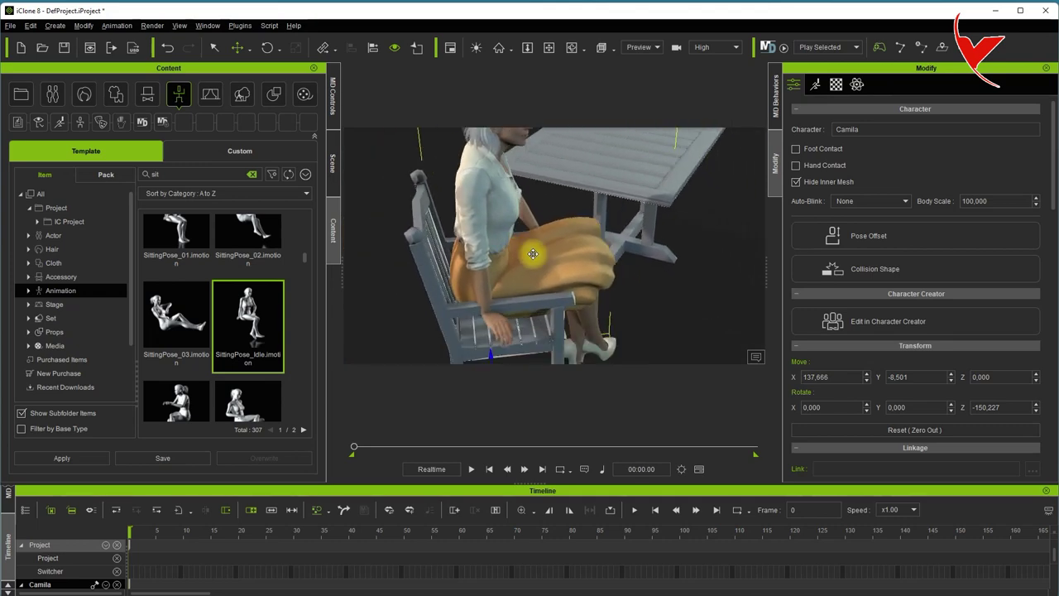
click(114, 26)
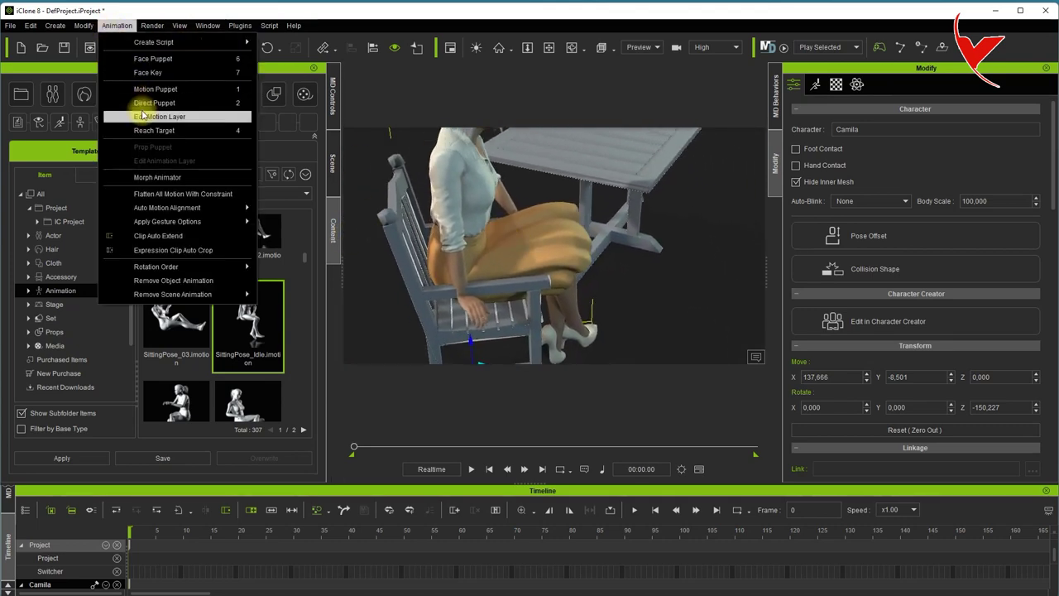
- Open Edit Motion Layer and add a new layer named AnimationLayer
click(159, 116)
drag(118, 100, 214, 135)
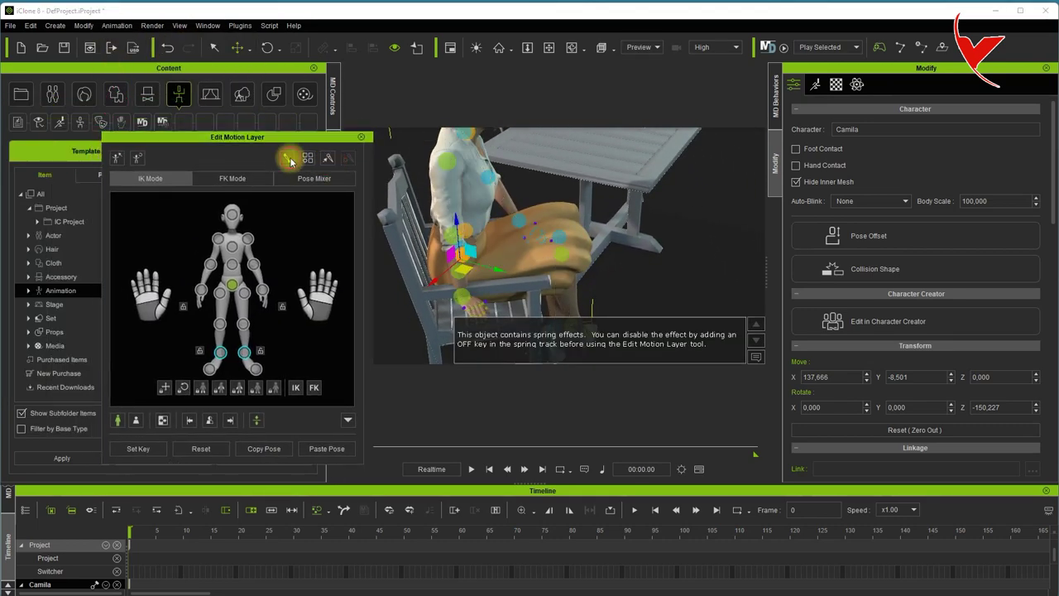
click(207, 26)
click(251, 172)
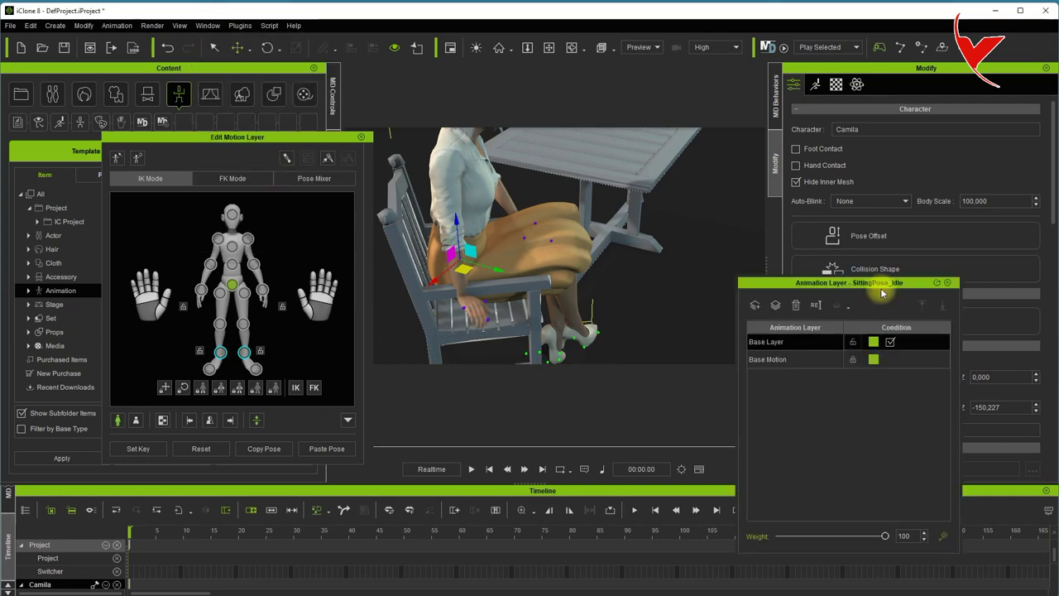
click(800, 91)
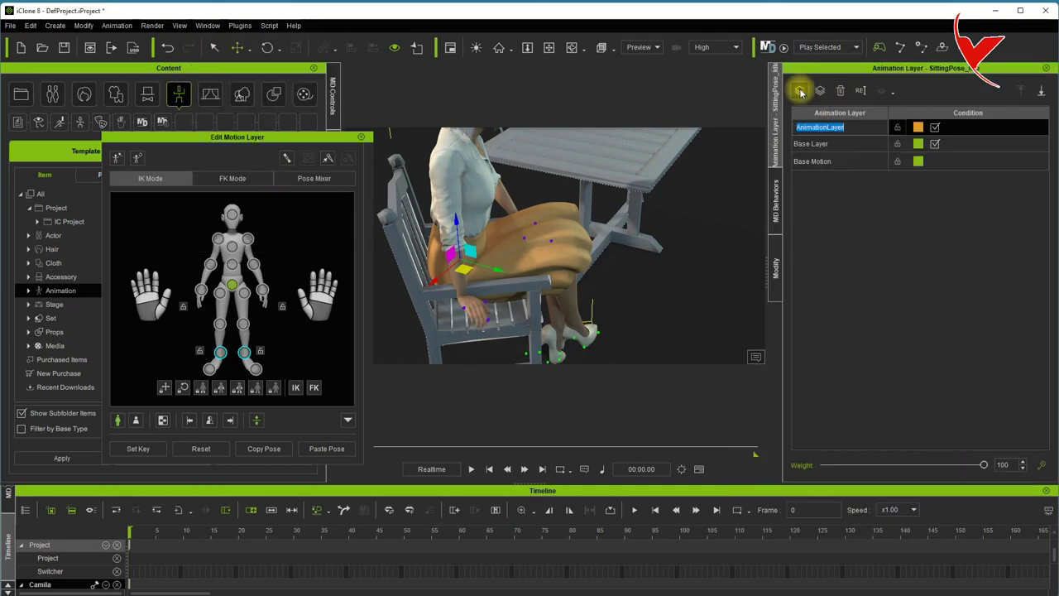
click(846, 181)
- Rotate Camila's arm down toward the chair, lowering her forearm and hand
right_drag(579, 232, 467, 228)
key(e)
click(551, 291)
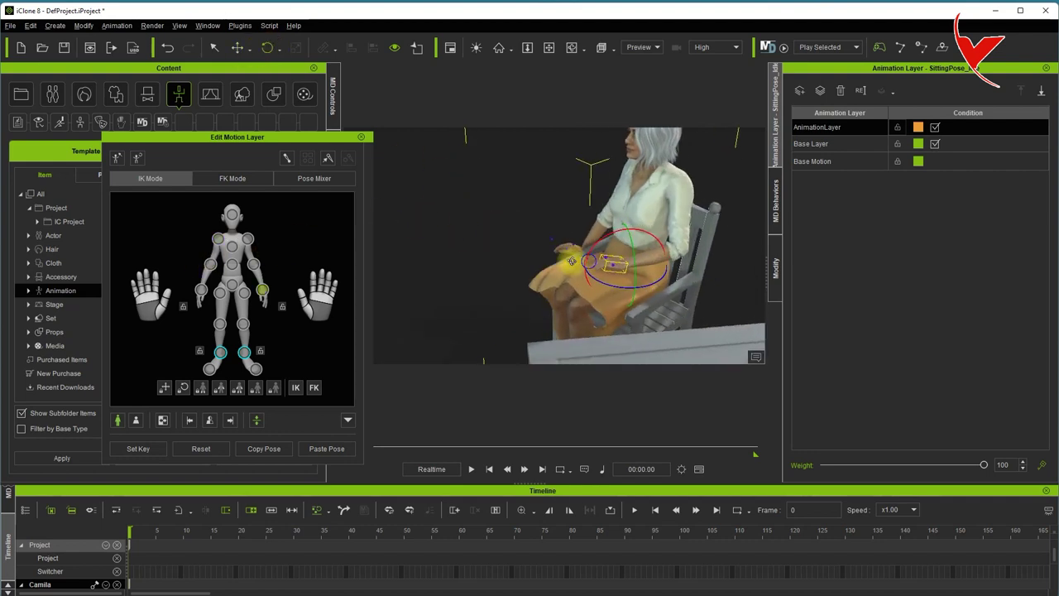
drag(692, 300, 685, 254)
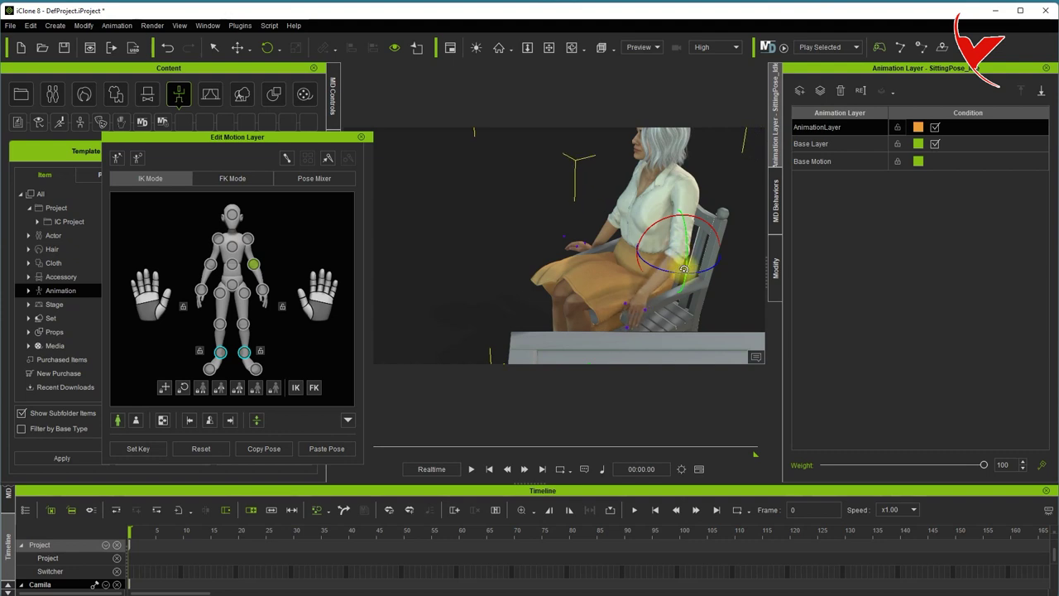
drag(670, 273, 670, 275)
click(261, 289)
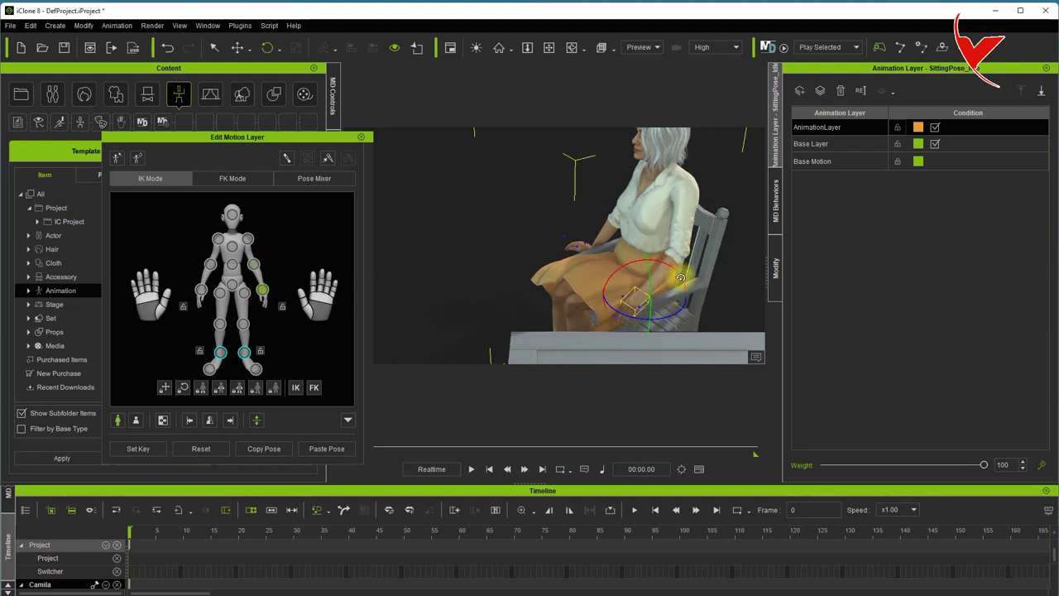
- Bend Camila's arm at the elbow
right_drag(617, 311, 622, 177)
click(643, 239)
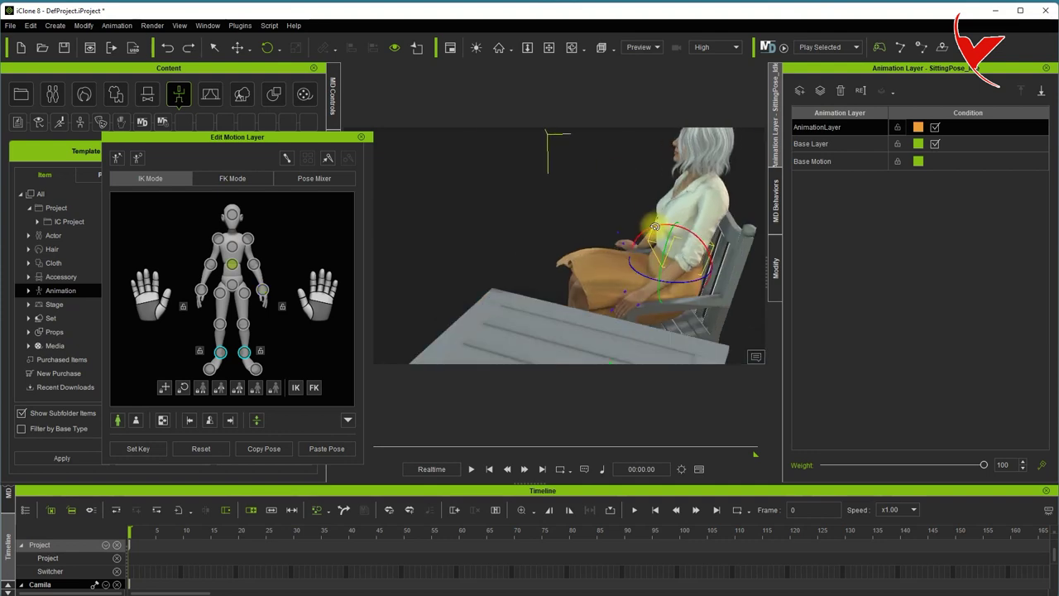
right_drag(625, 241, 686, 231)
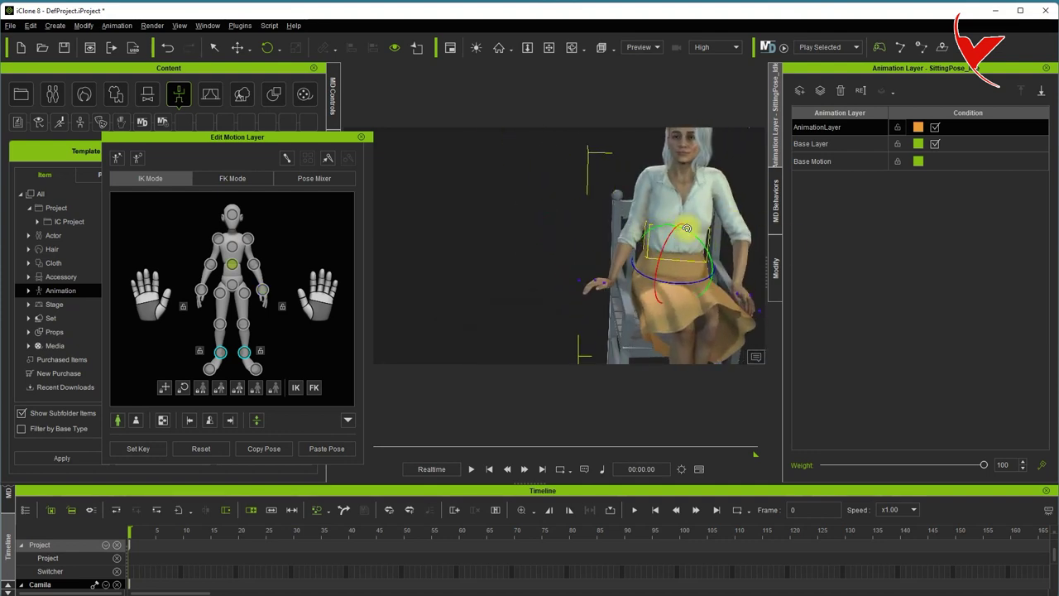
click(254, 264)
click(238, 47)
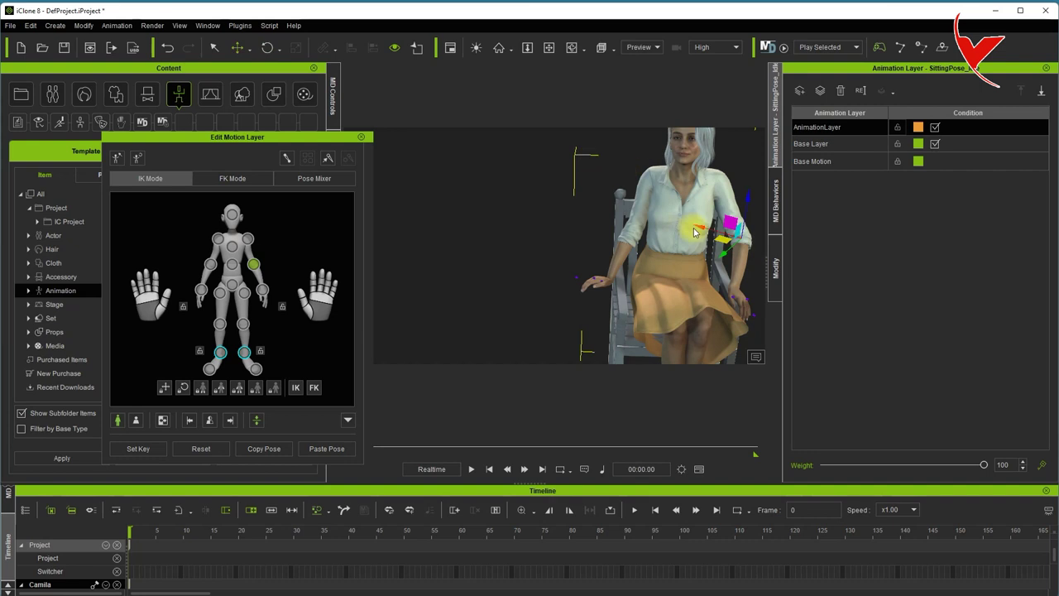
click(257, 285)
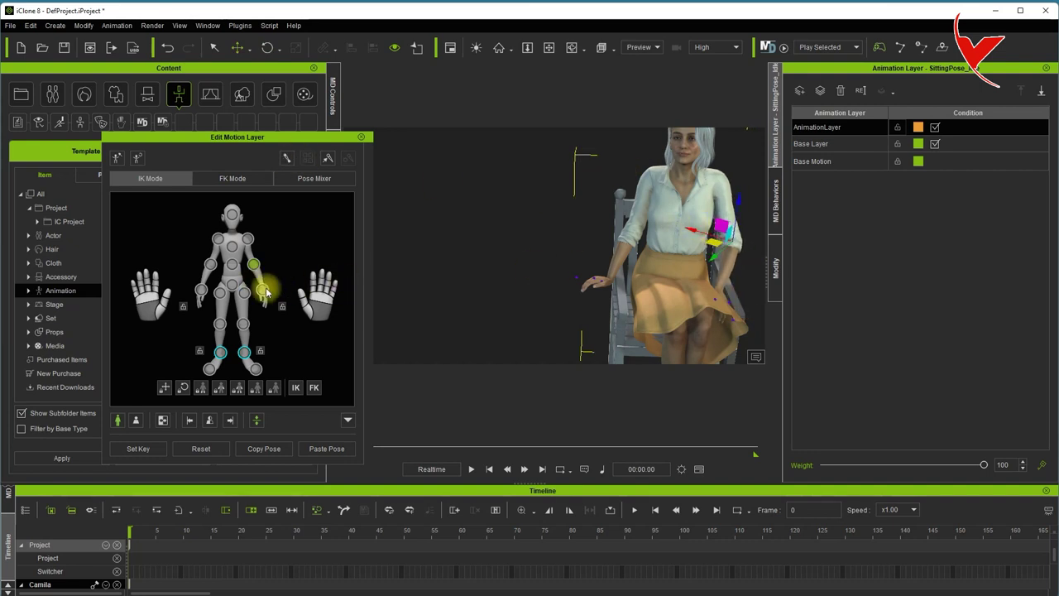
right_drag(694, 280, 626, 182)
click(499, 236)
click(267, 47)
mouse_move(504, 248)
mouse_down()
mouse_move(538, 274)
mouse_move(516, 262)
mouse_up()
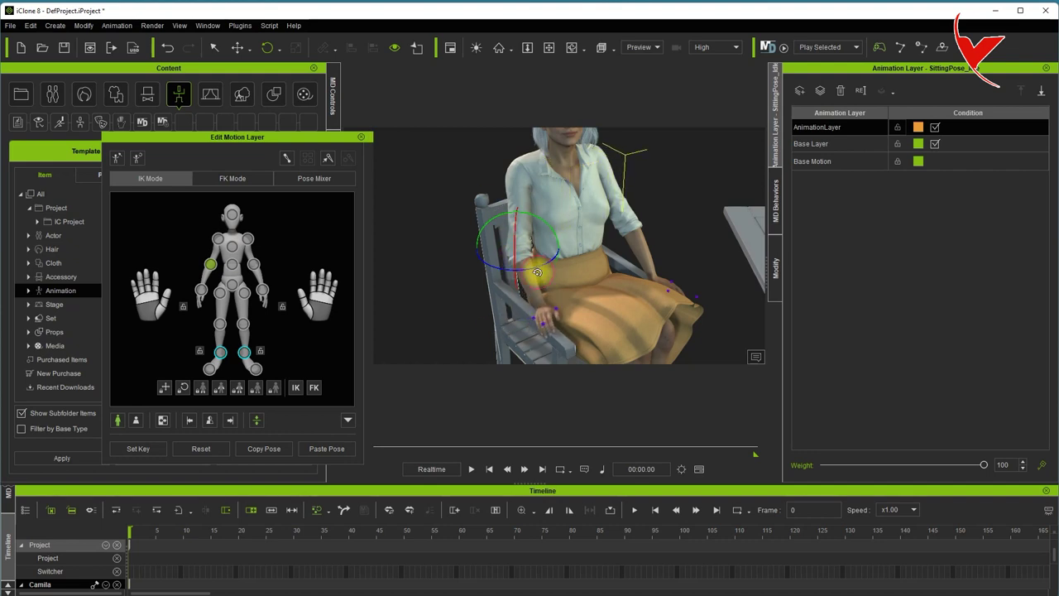
- Turn Camila's hand into a natural resting angle on the armrest
click(537, 317)
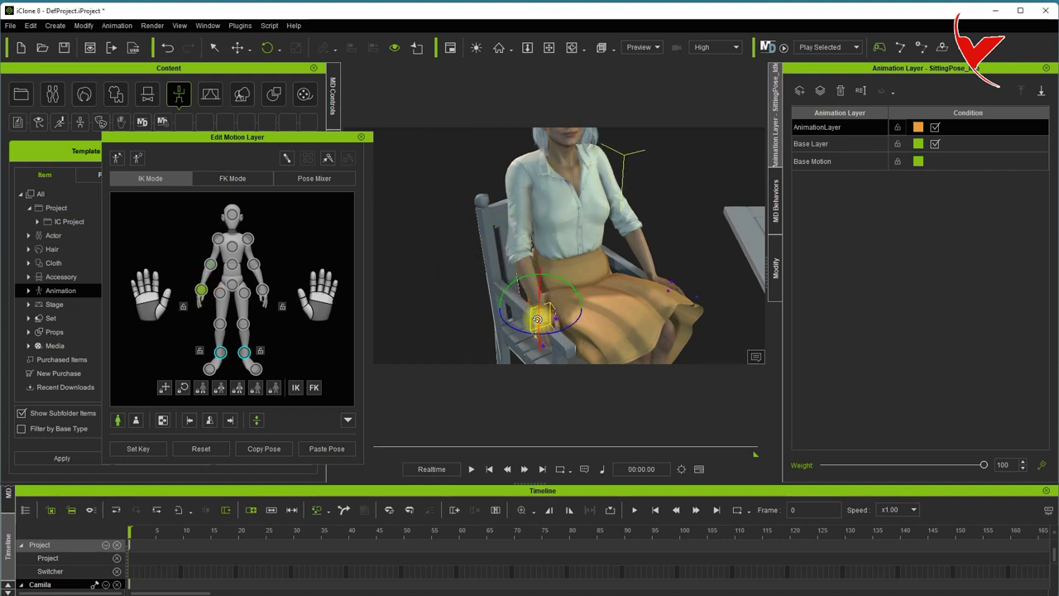
drag(559, 294, 544, 285)
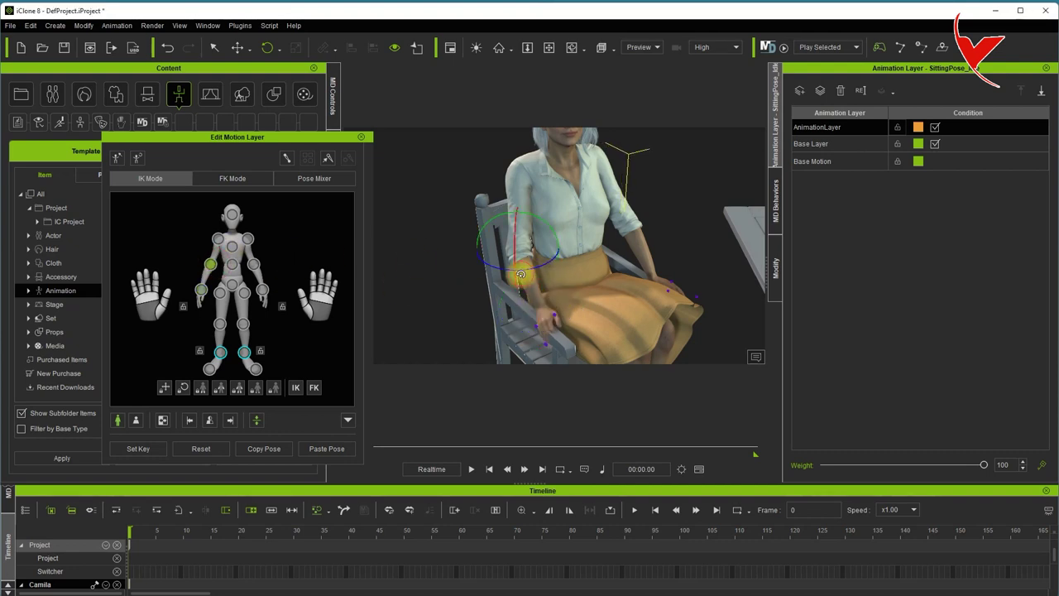
click(205, 292)
drag(506, 319, 516, 334)
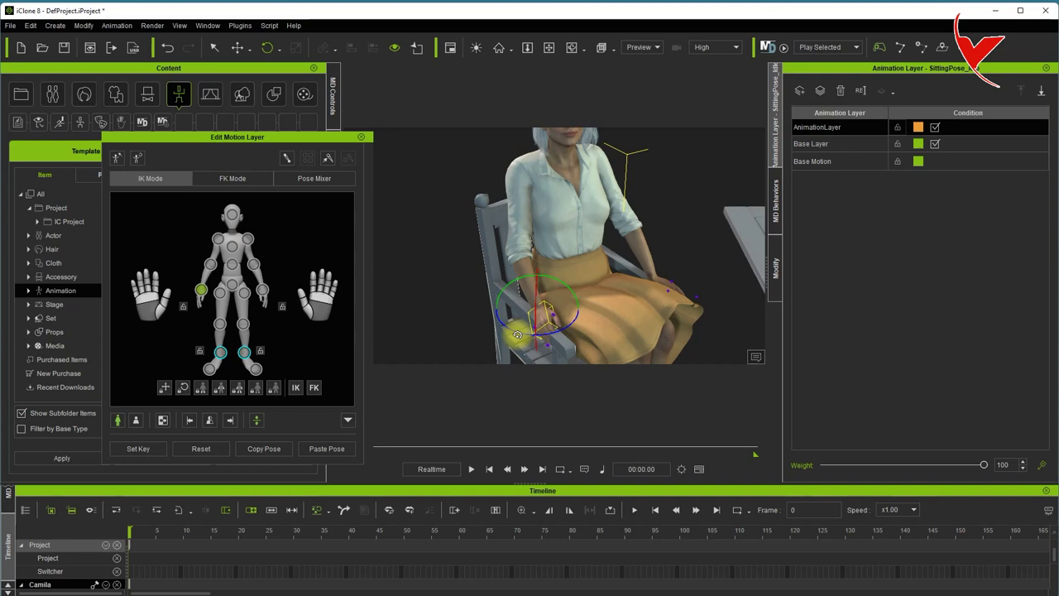
key(z)
- Pose Camila's left fingers, thumb and head, then close the motion layer editor
click(170, 289)
click(162, 313)
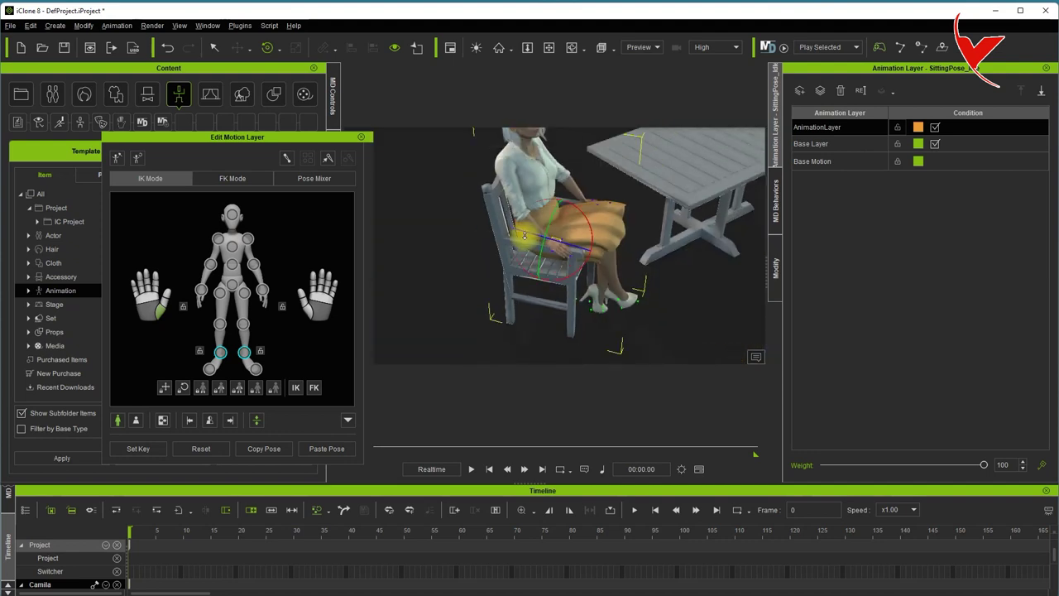
click(180, 213)
click(271, 49)
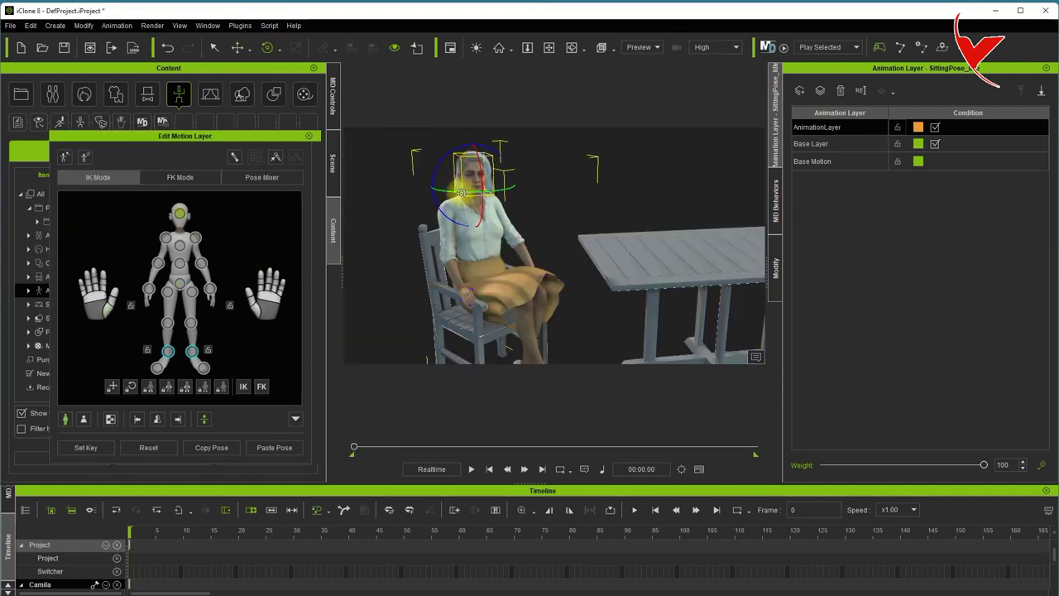
right_drag(460, 191, 436, 250)
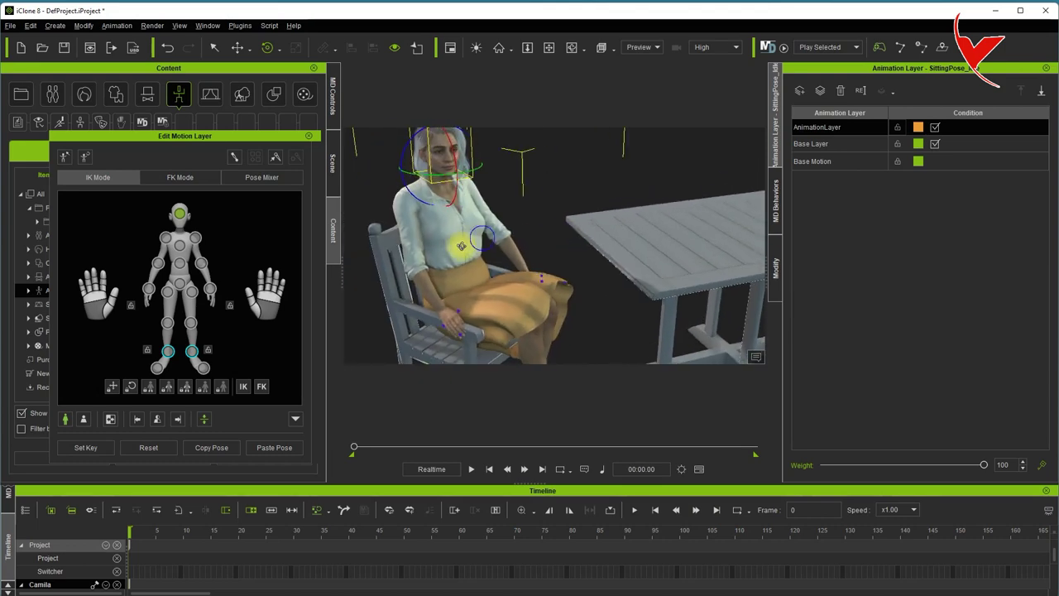
click(308, 136)
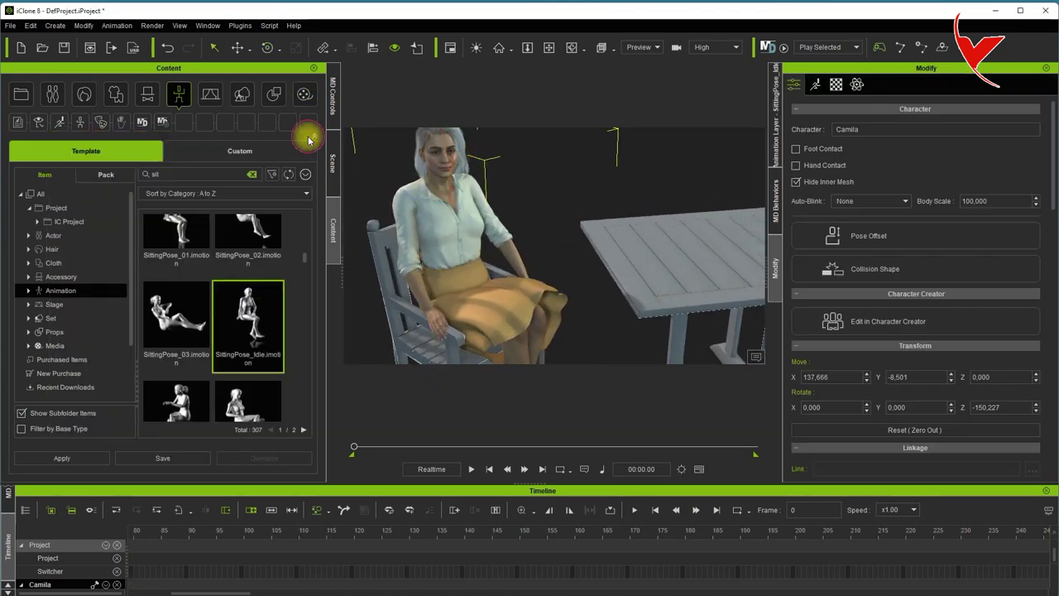
- Preview, then record Camila's 02 Face Head Front face puppet at strength 0.5
click(817, 86)
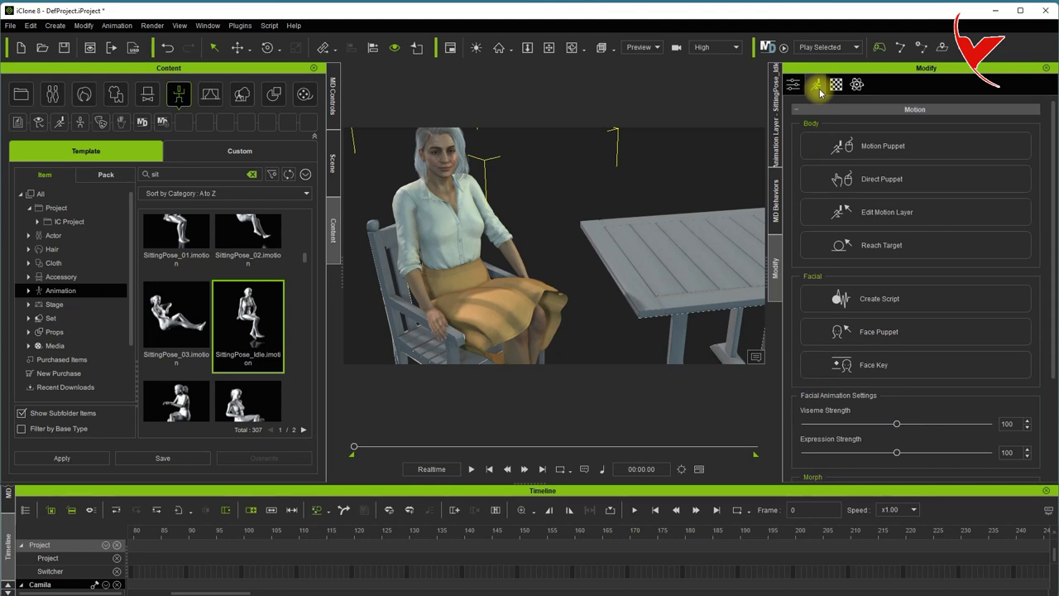
click(842, 332)
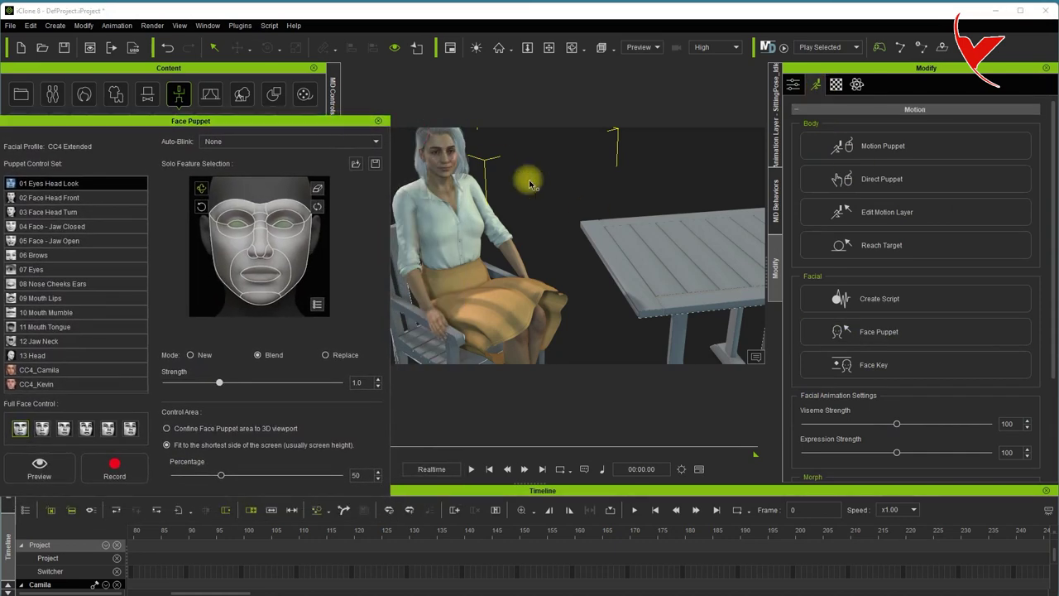
click(85, 199)
click(39, 465)
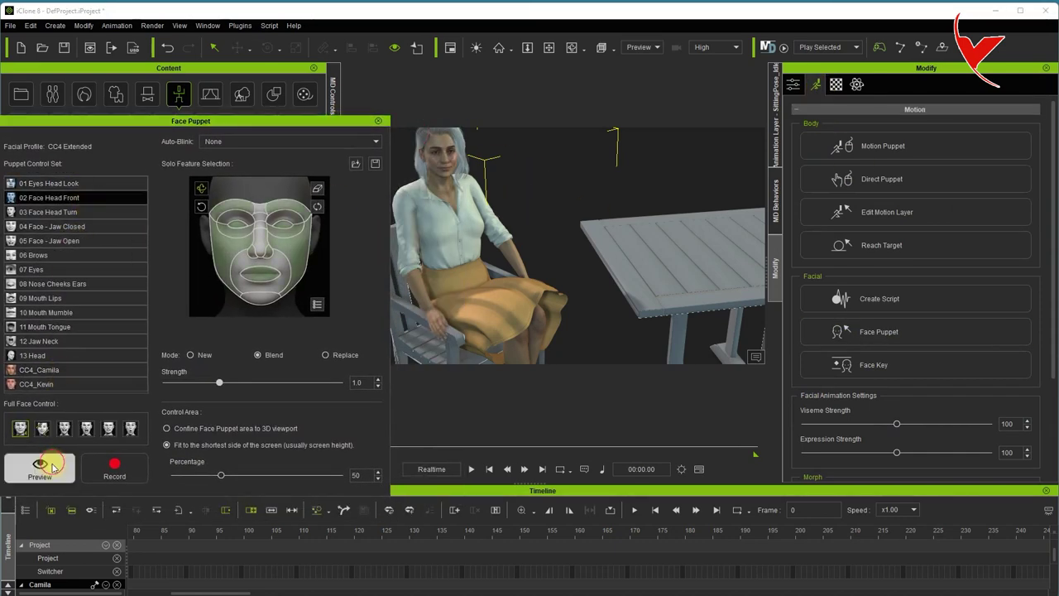
key(space)
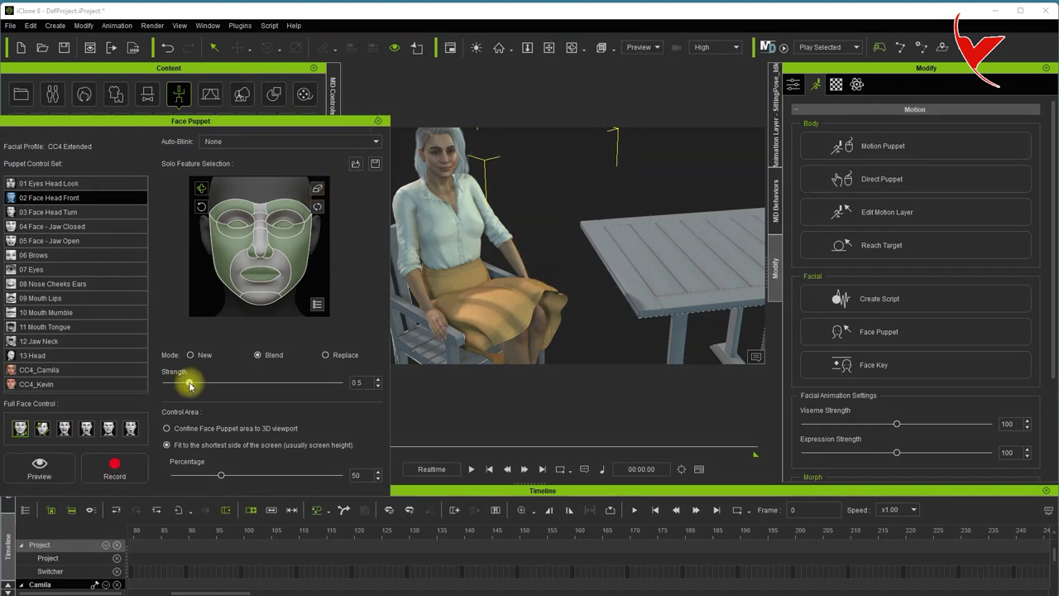
click(116, 465)
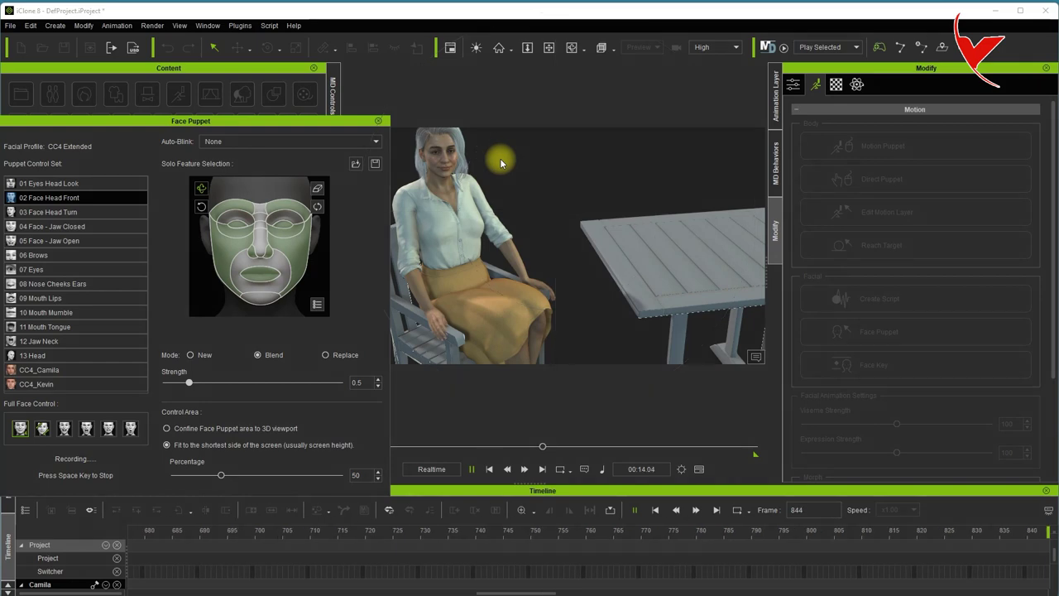
key(space)
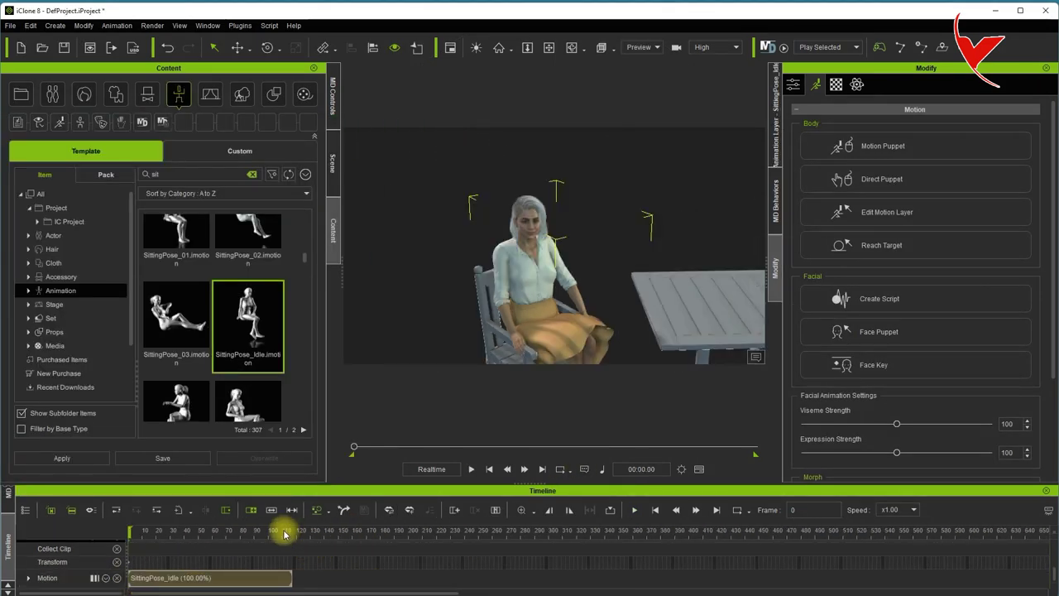
- Loop SittingPose_Idle and stretch its clip to about frame 590, playhead near frame 344
click(255, 513)
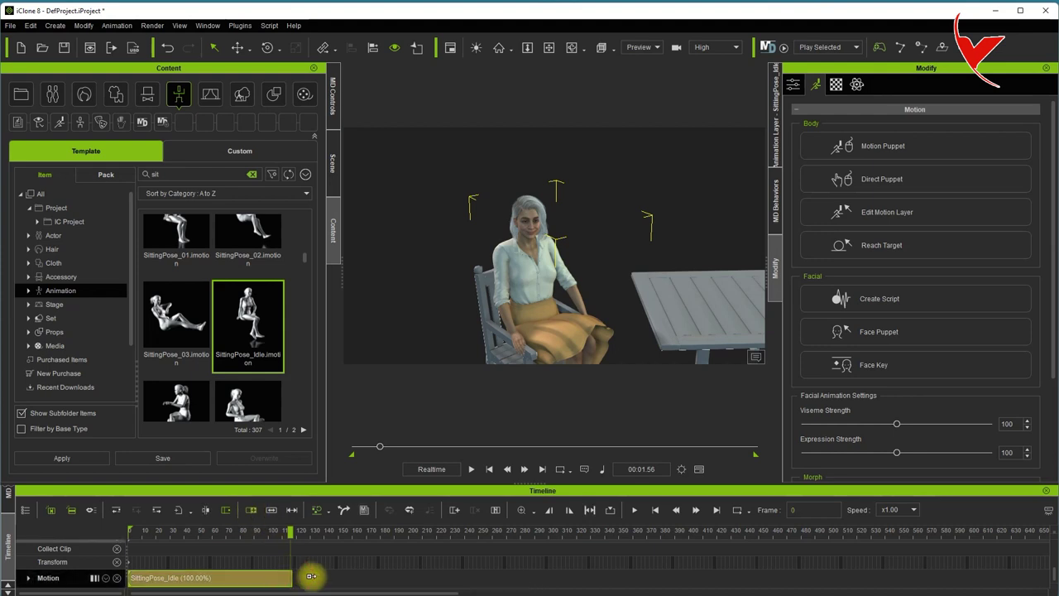
drag(291, 578, 596, 571)
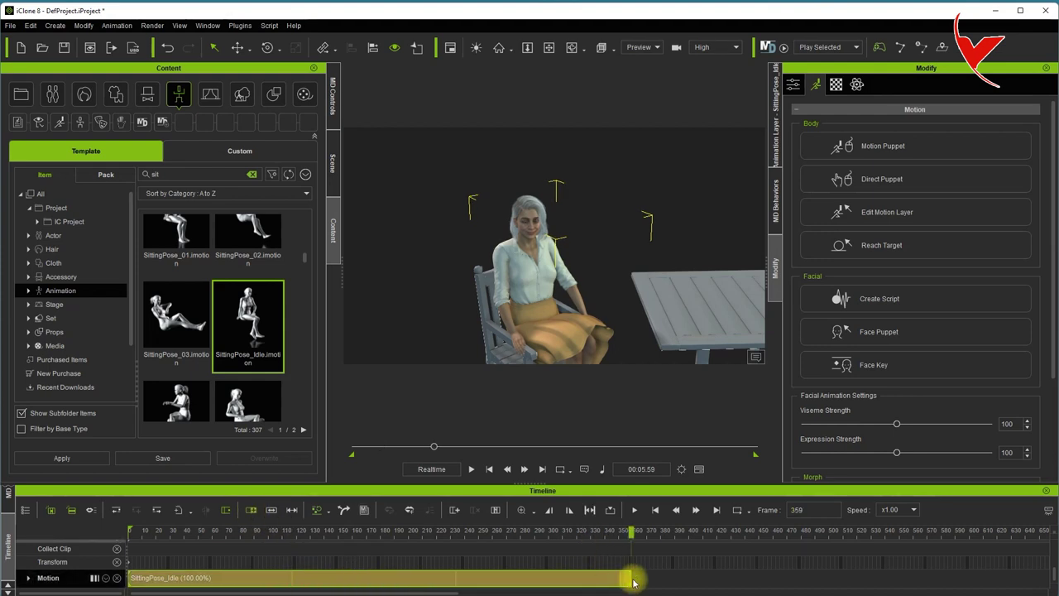
drag(633, 530, 571, 531)
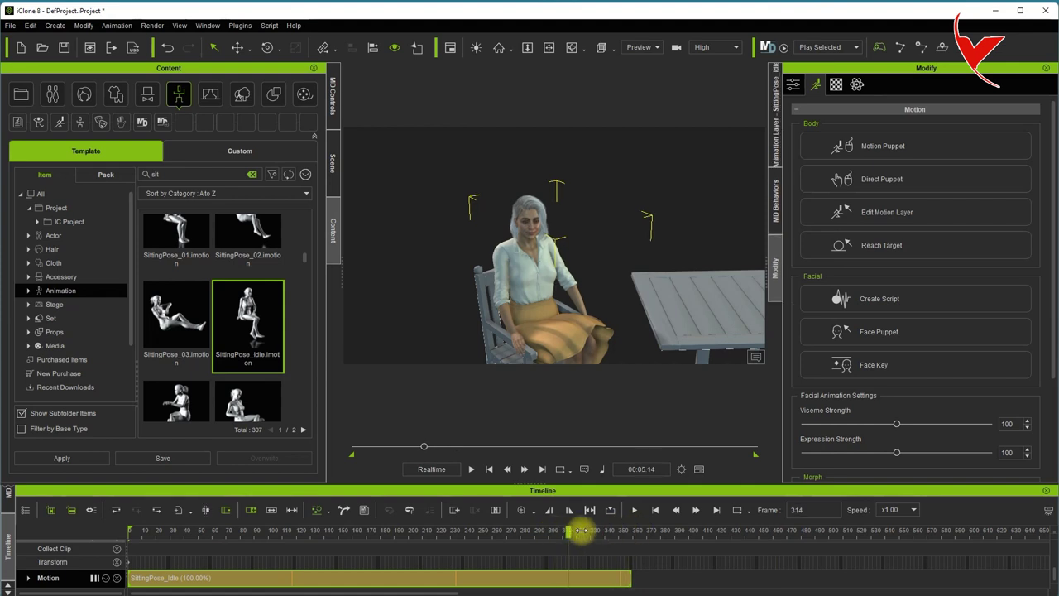
drag(629, 574, 953, 585)
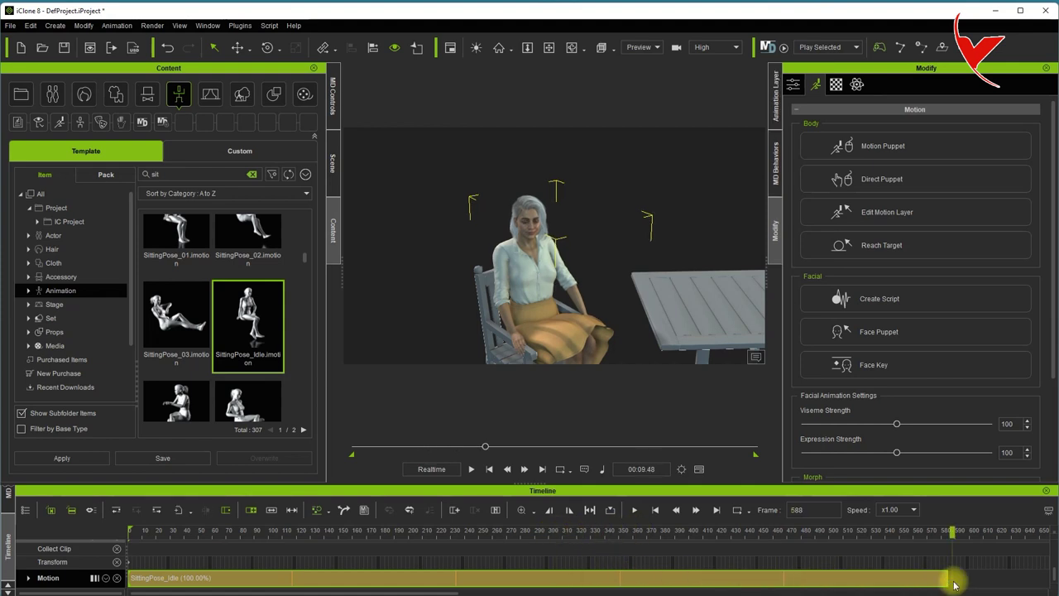
click(613, 532)
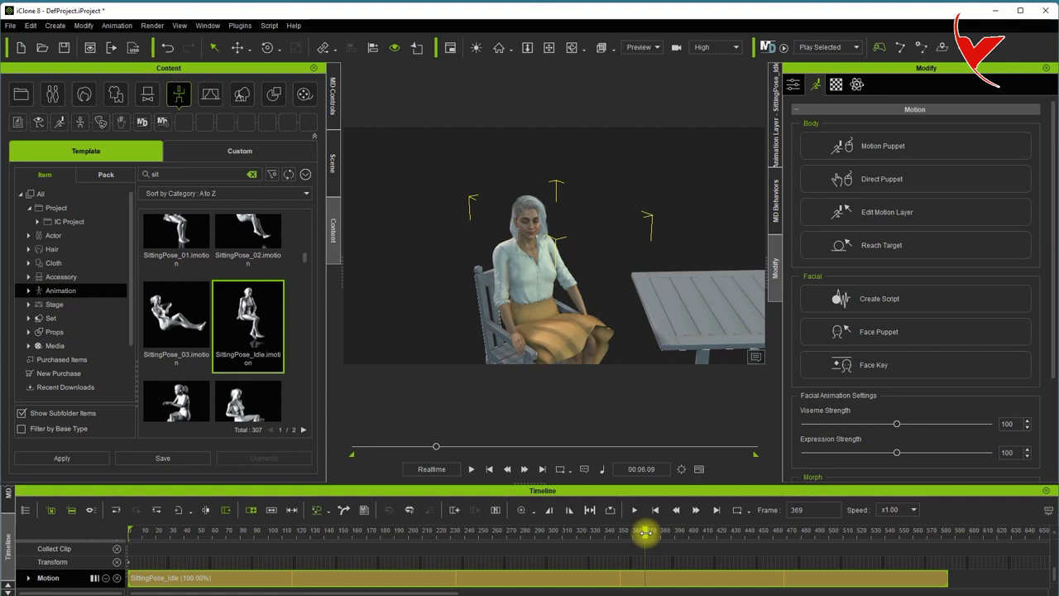
- Record a new Face Head Front take from frame 367, then reselect Camila
drag(644, 534, 641, 532)
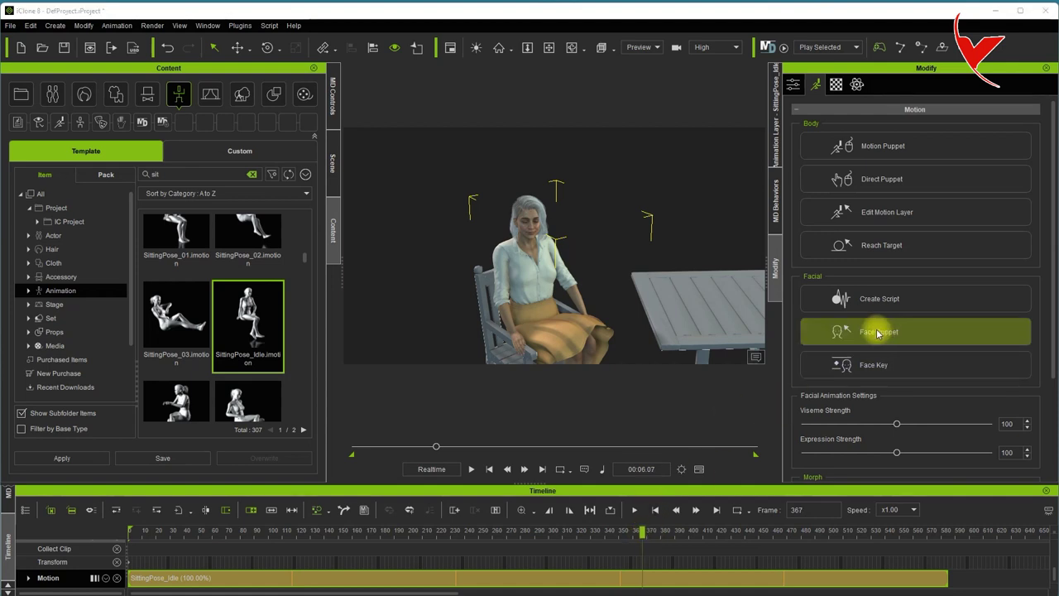
click(880, 332)
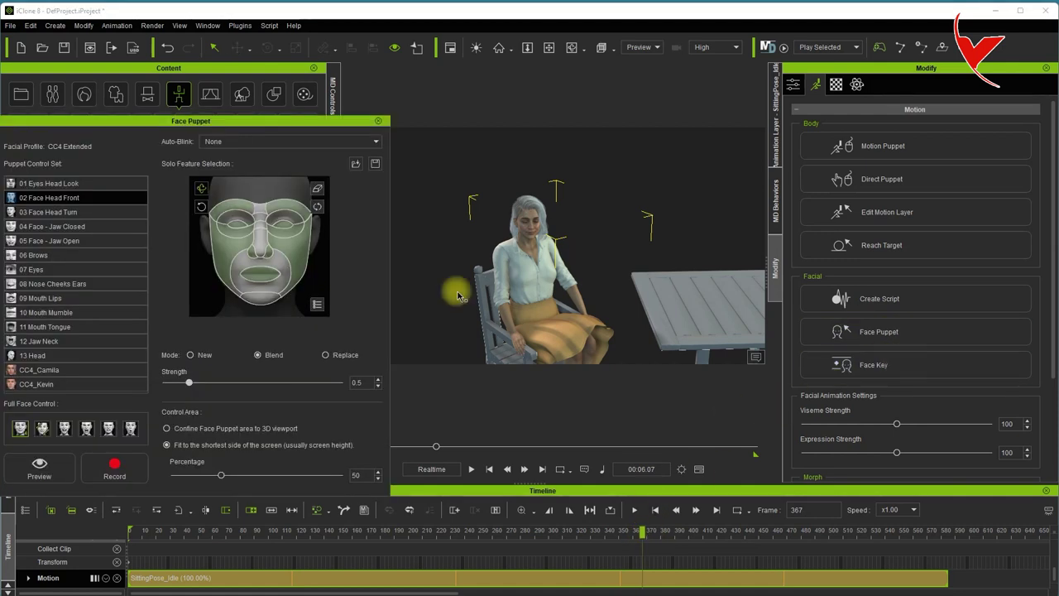
click(113, 470)
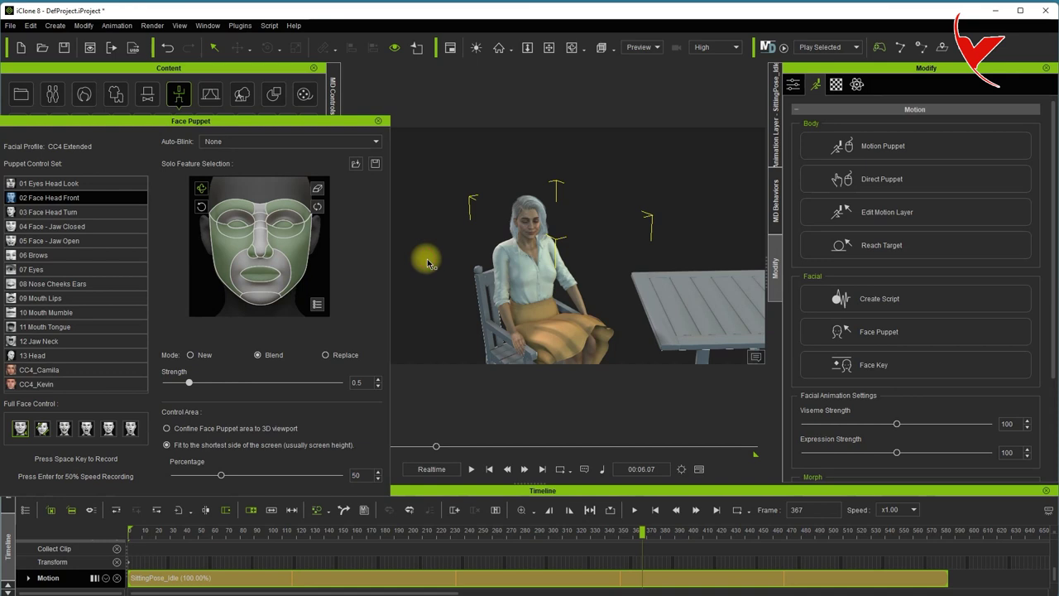
key(space)
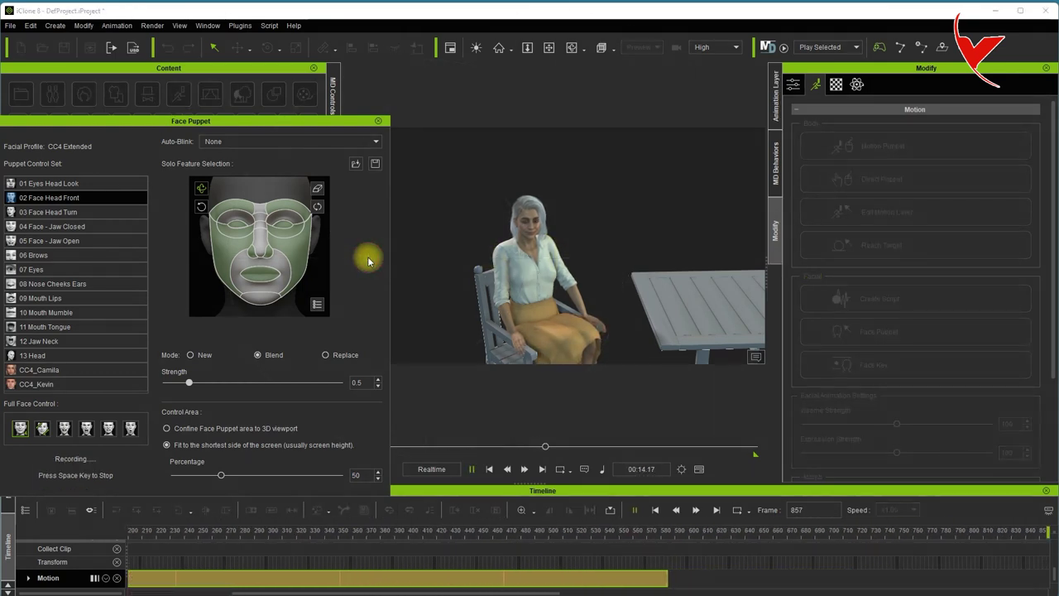
key(space)
click(378, 121)
click(457, 371)
click(525, 224)
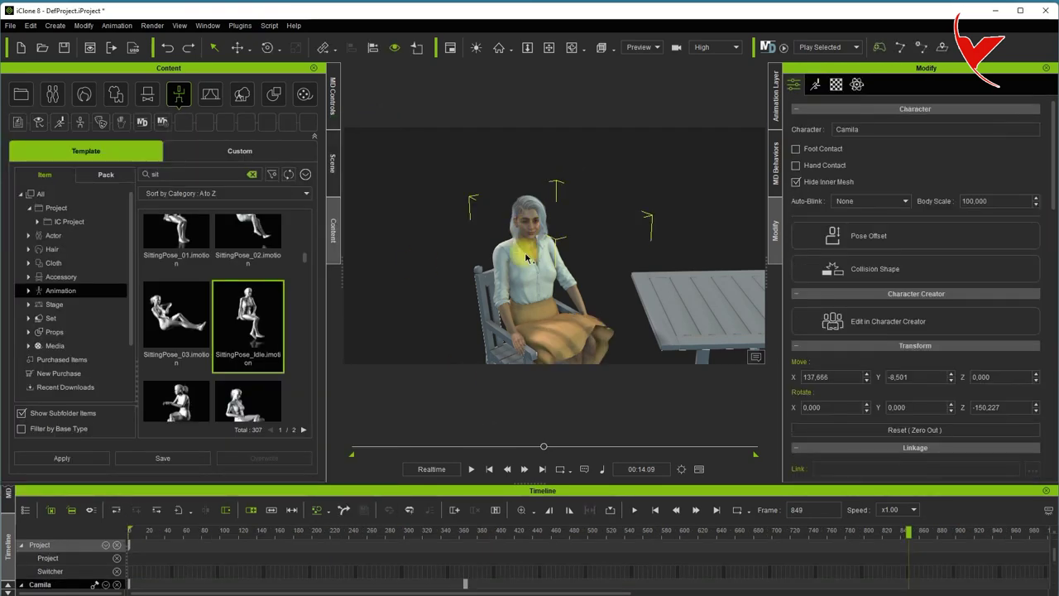
- Set up Export FBX with the Unreal preset and a range ending at frame 850
click(10, 25)
mouse_move(50, 115)
click(169, 129)
click(530, 152)
click(530, 152)
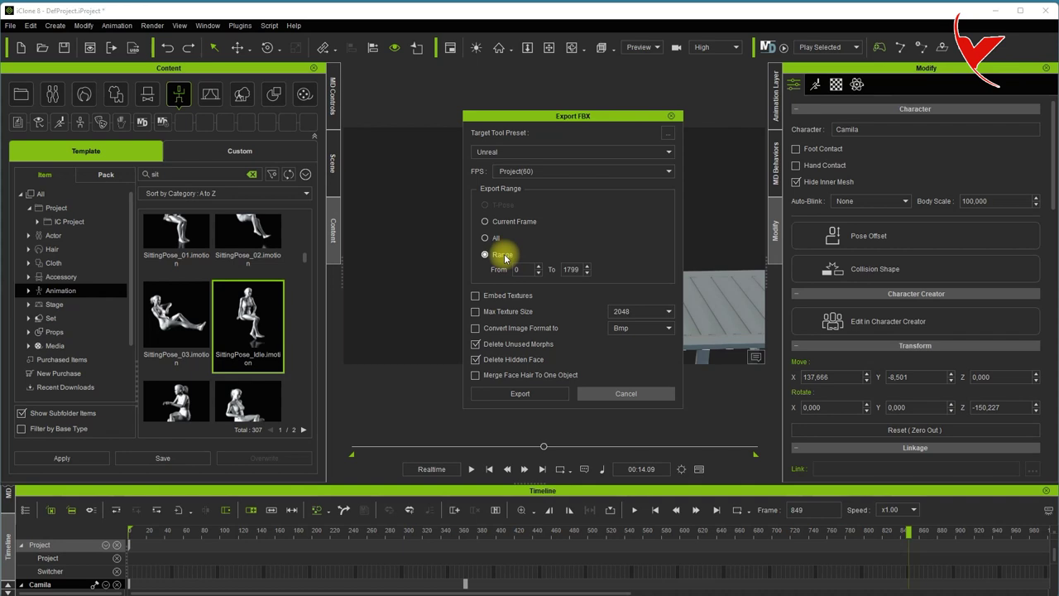
text(850)
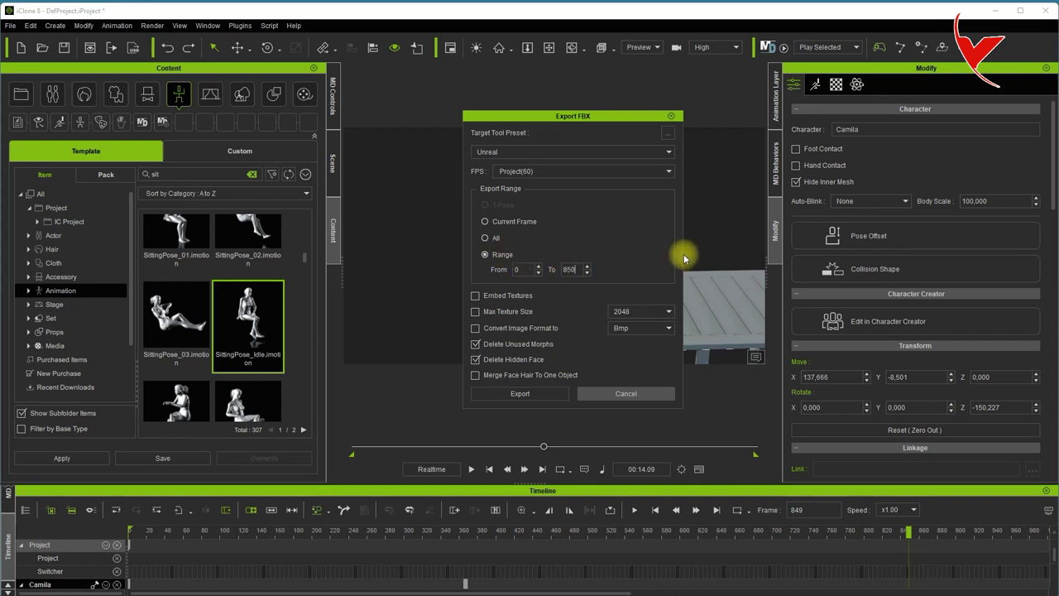
- Export and save Camila's FBX to the UE5 Temp folder
click(546, 394)
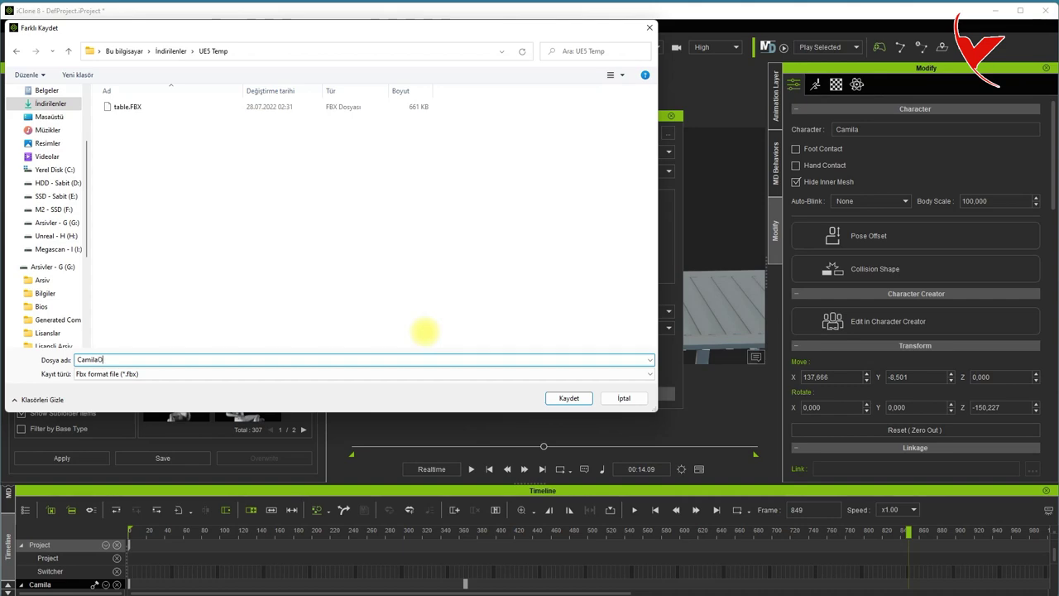
key(Return)
click(588, 351)
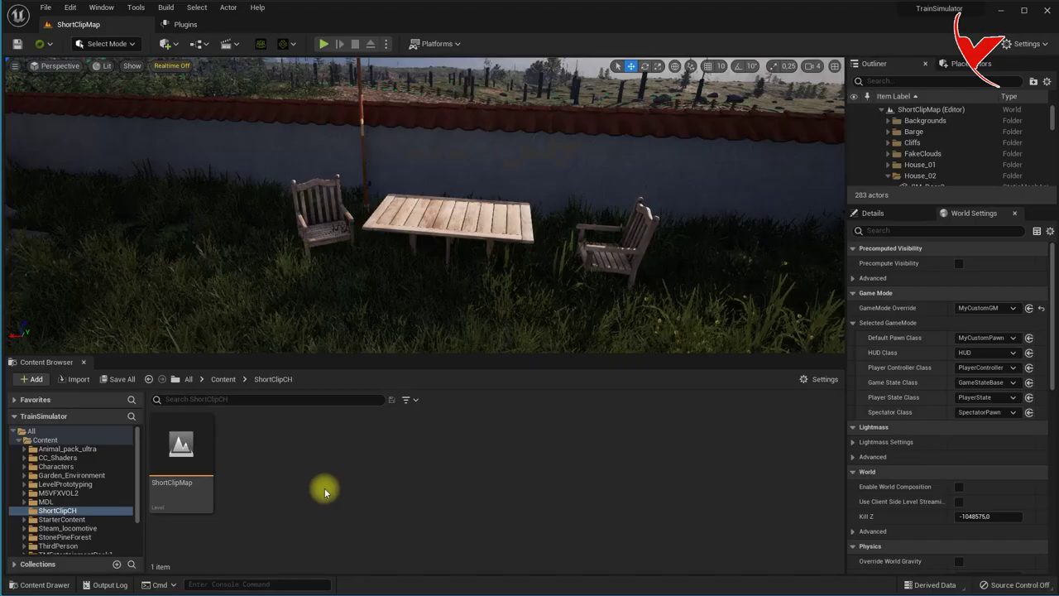
- Create a new CamilaOld folder under ShortClipCH in the Content Browser
right_click(324, 492)
click(372, 147)
text(CamilaOld)
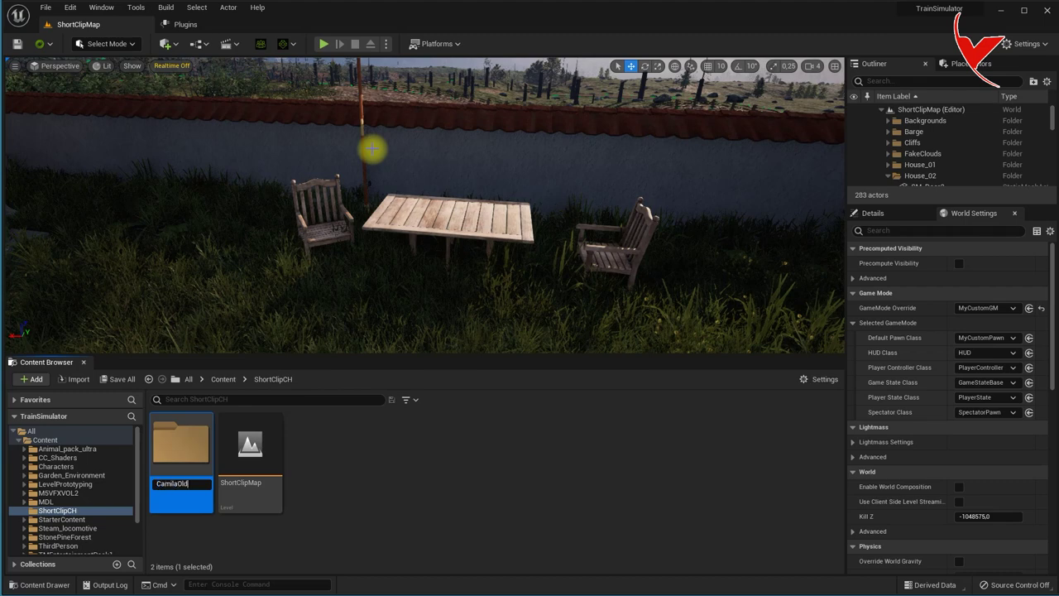
key(Return)
key(Return)
key(alt+Tab)
- Import CamilaOld.fbx with HQ Shader, and place TempMotion seated in the level
mouse_move(58, 33)
mouse_down()
mouse_move(183, 153)
mouse_move(458, 479)
mouse_up()
click(423, 297)
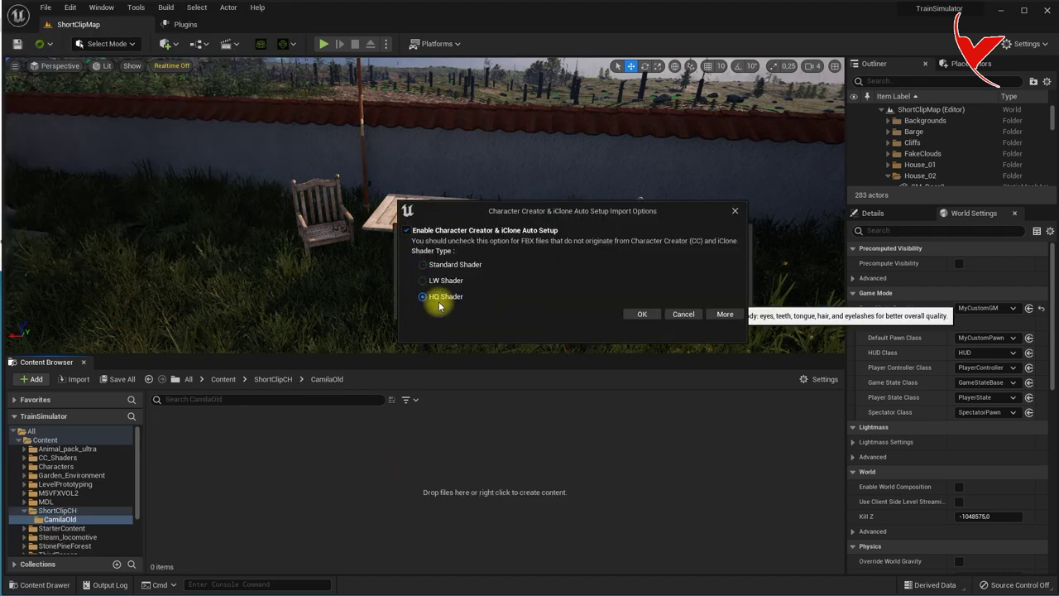
click(642, 313)
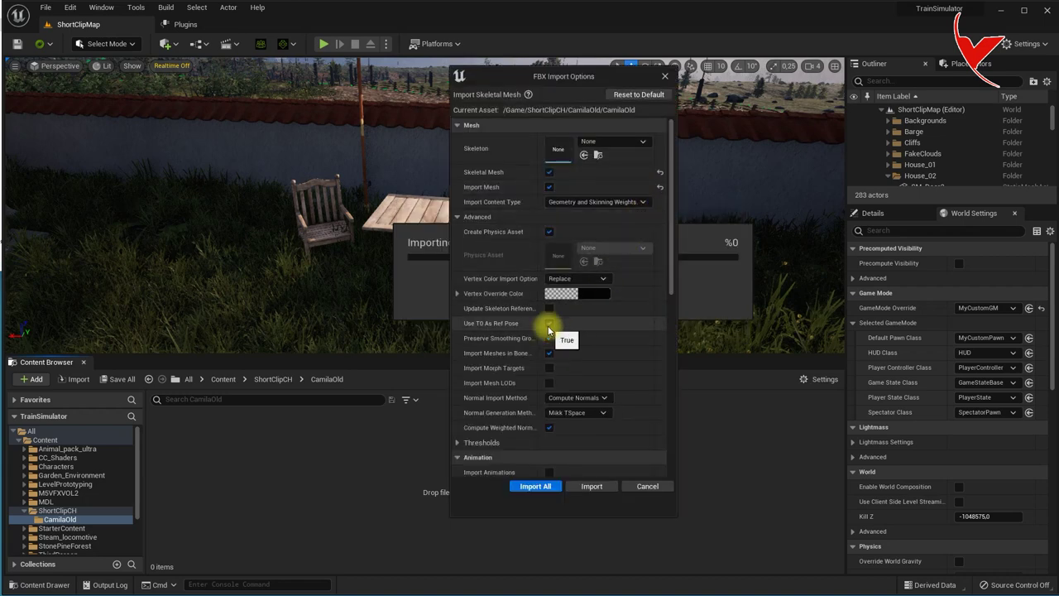
click(476, 217)
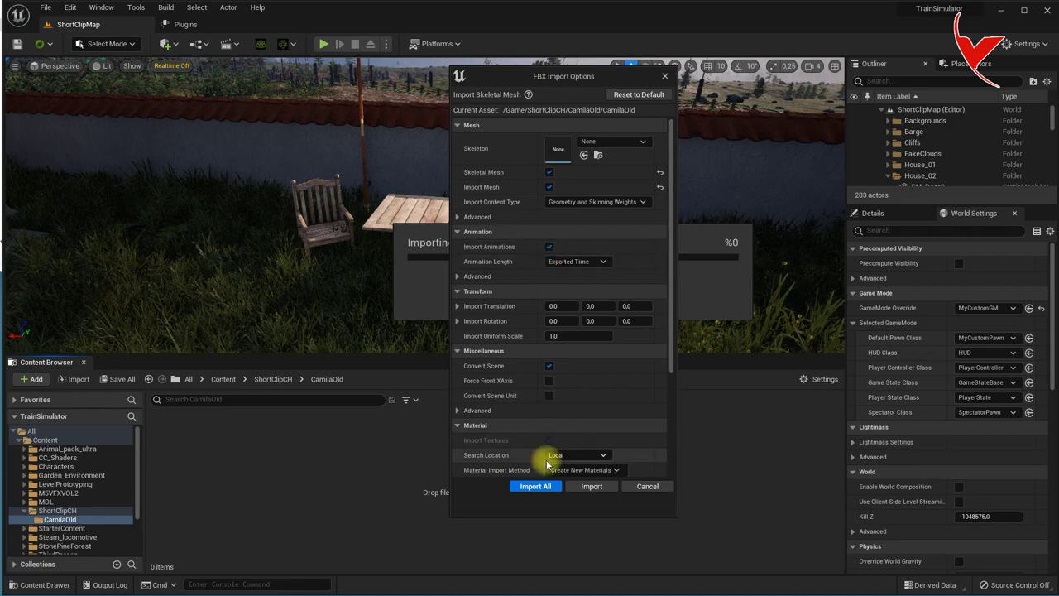
click(535, 486)
mouse_move(597, 463)
mouse_down()
mouse_move(455, 291)
mouse_move(443, 200)
mouse_up()
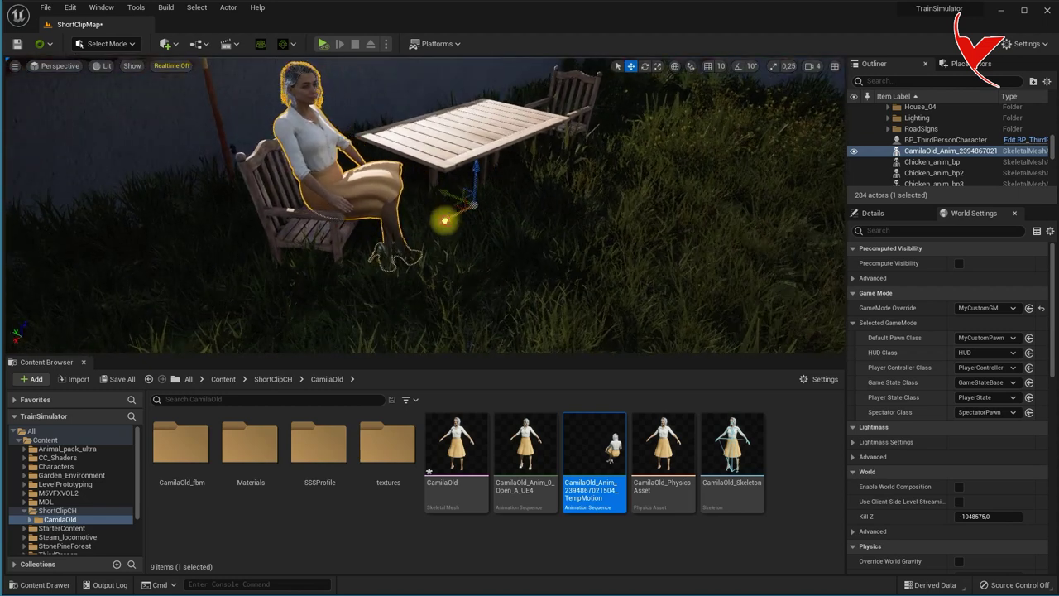
- Frame seated Camila, simulate to watch TempMotion, then open the CamilaOld skeletal mesh
alt+drag(443, 200, 656, 294)
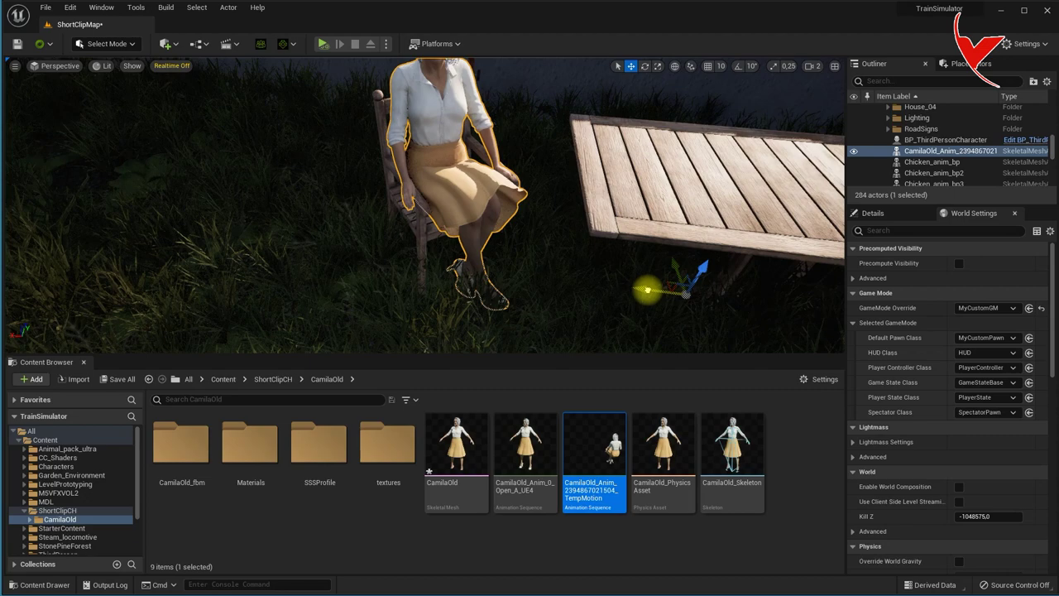
alt+drag(656, 284, 532, 90)
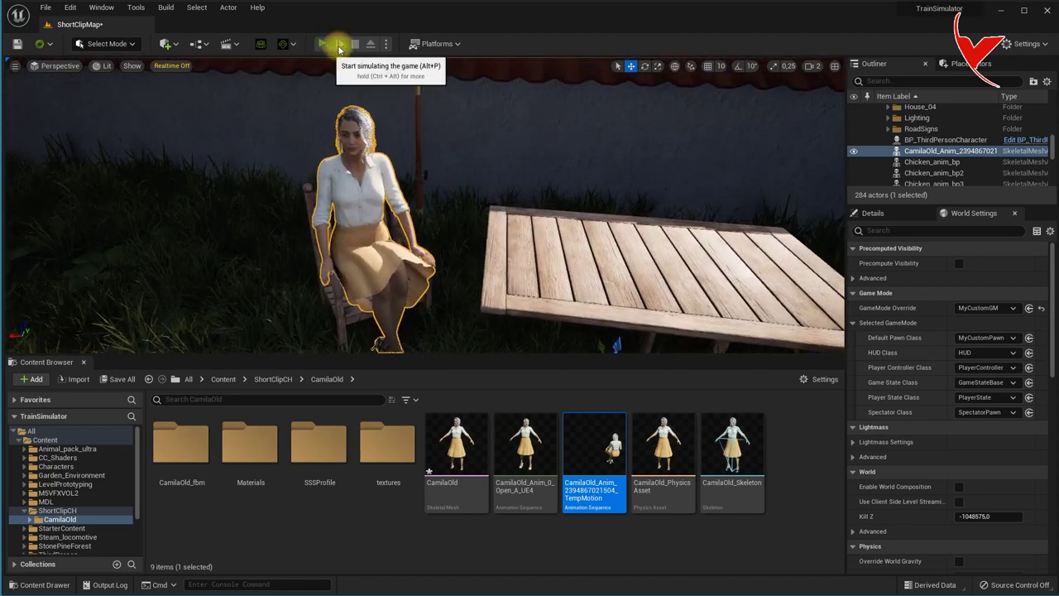
click(357, 49)
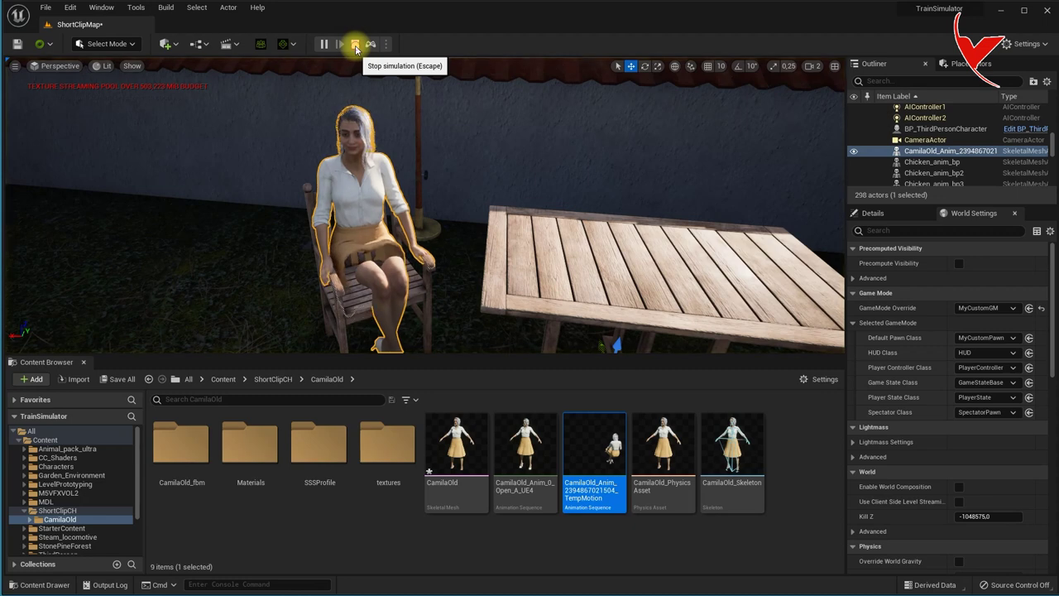
double_click(466, 441)
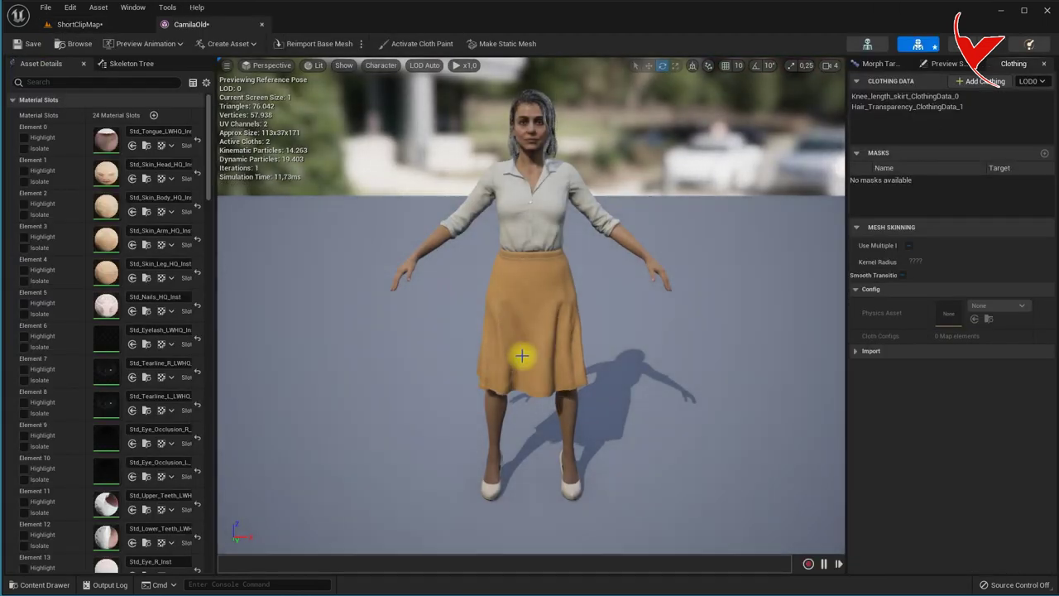
- Set the Knee_length_skirt ChaosClothConfig gravity to -900
click(882, 97)
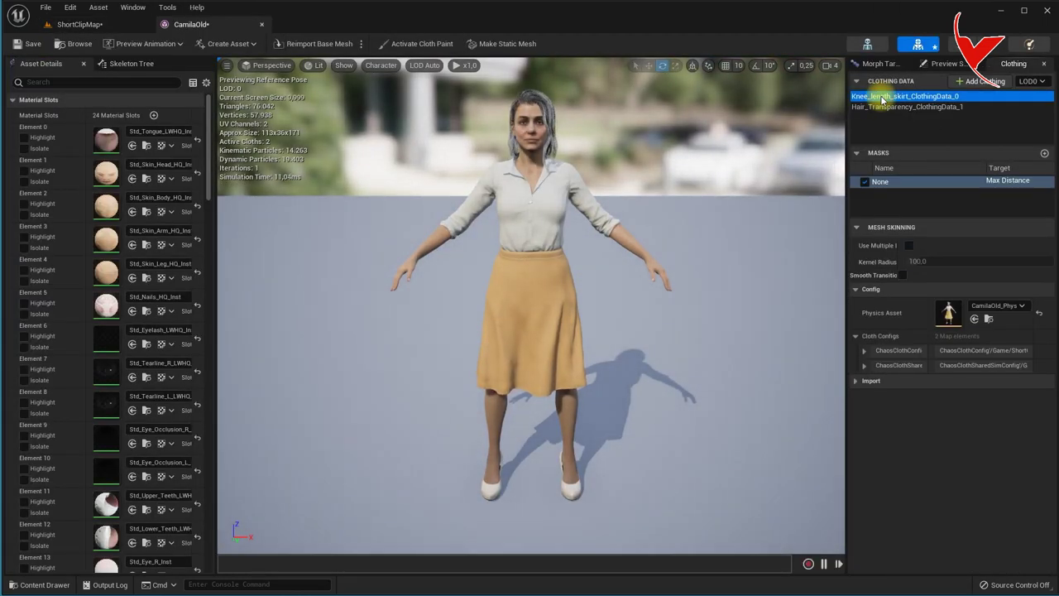
click(864, 350)
click(874, 424)
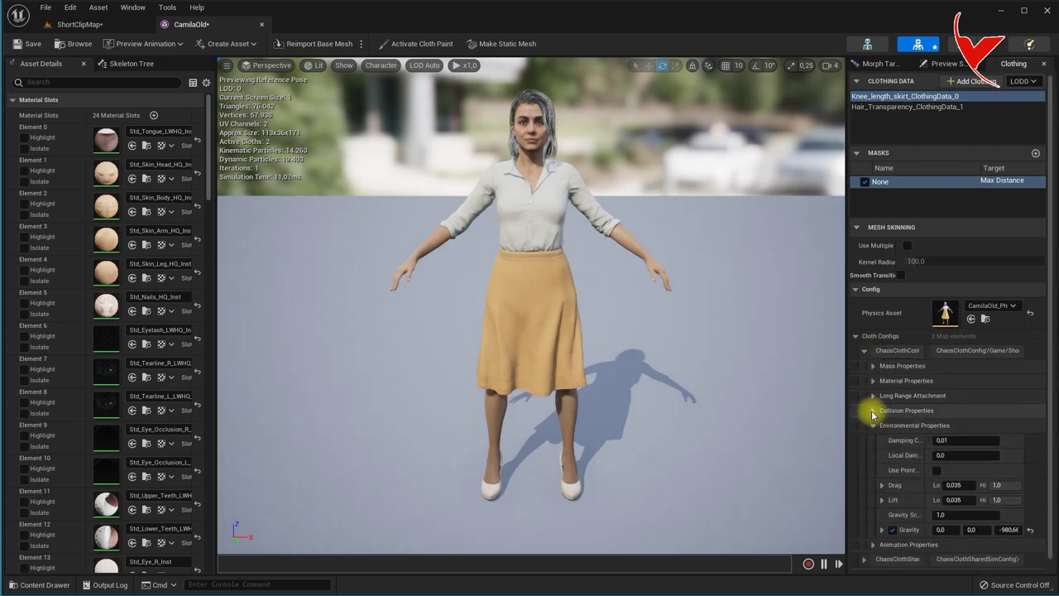
scroll(873, 414, down, 1)
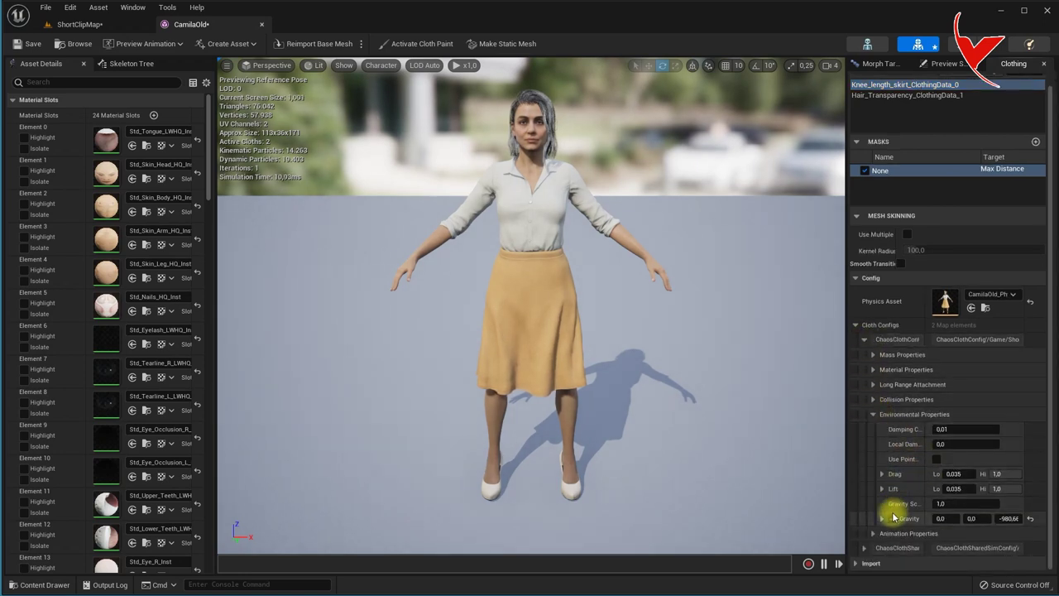
click(942, 519)
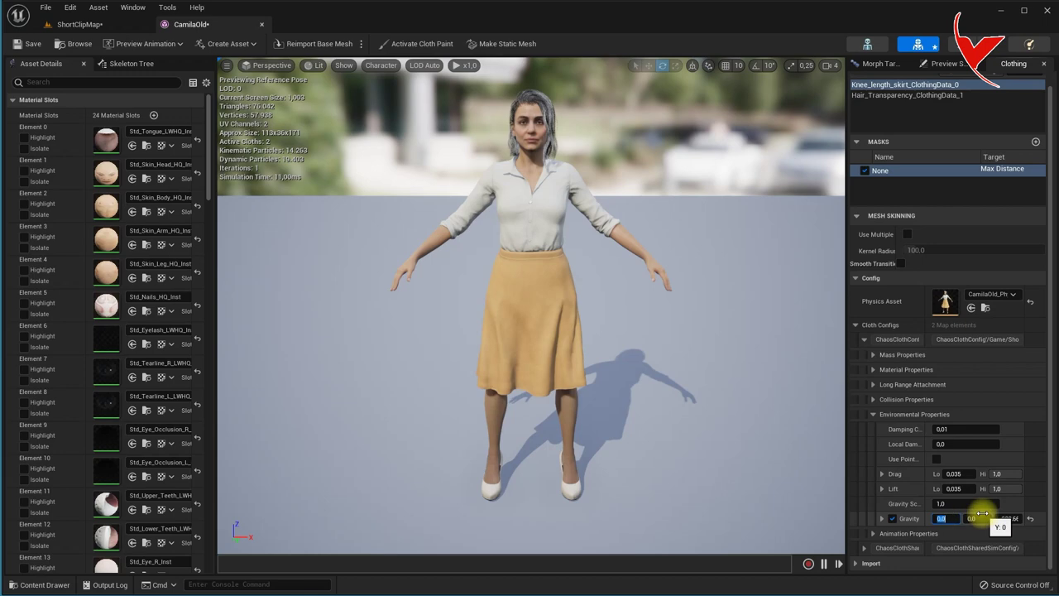
text(-900)
key(Tab)
text(-900)
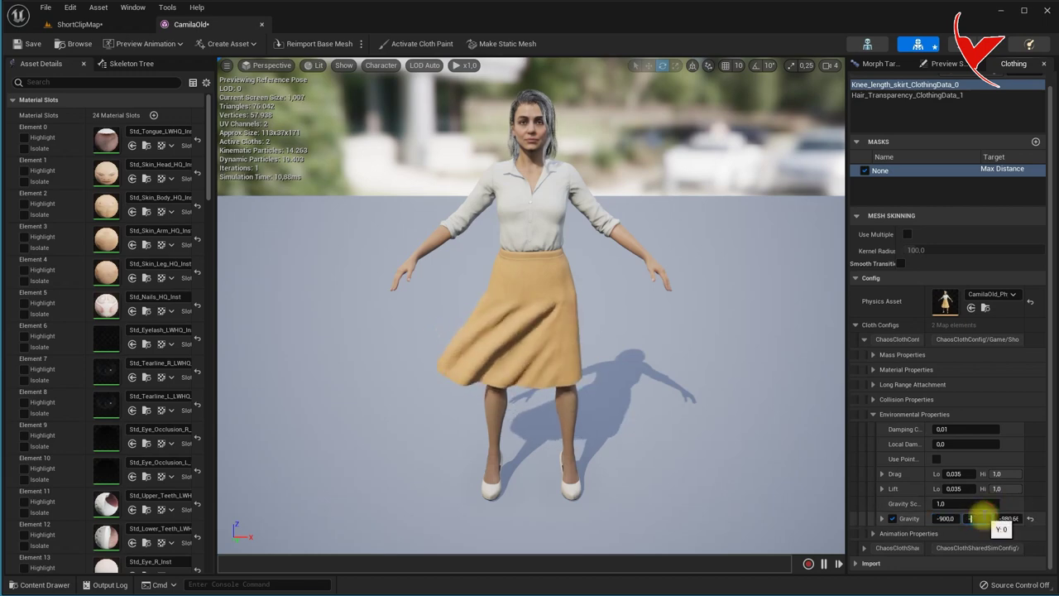
key(Return)
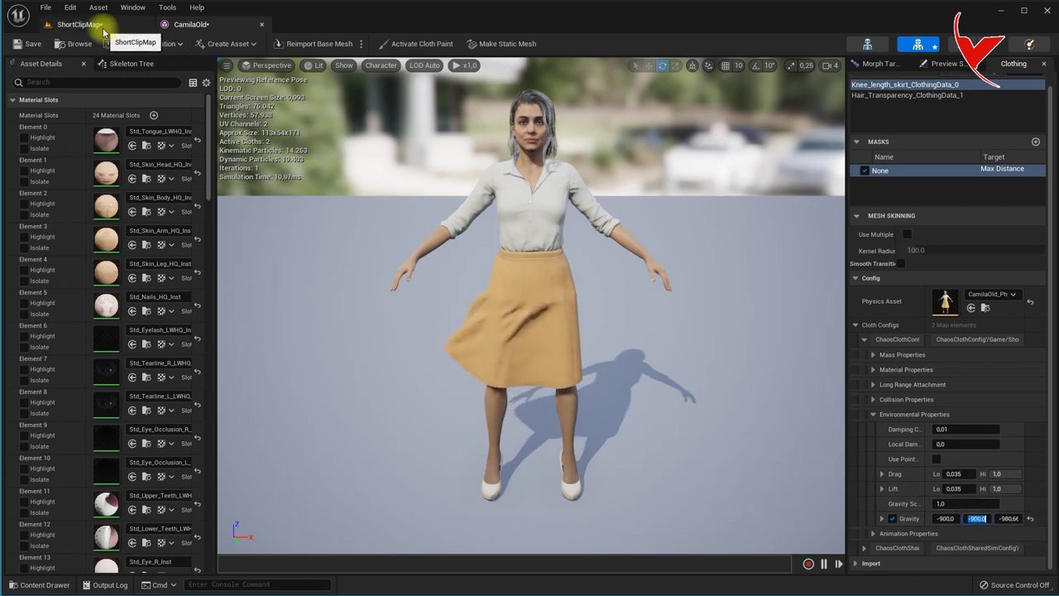
- Save the skeletal mesh and simulate the ShortClipMap level
click(44, 47)
click(74, 23)
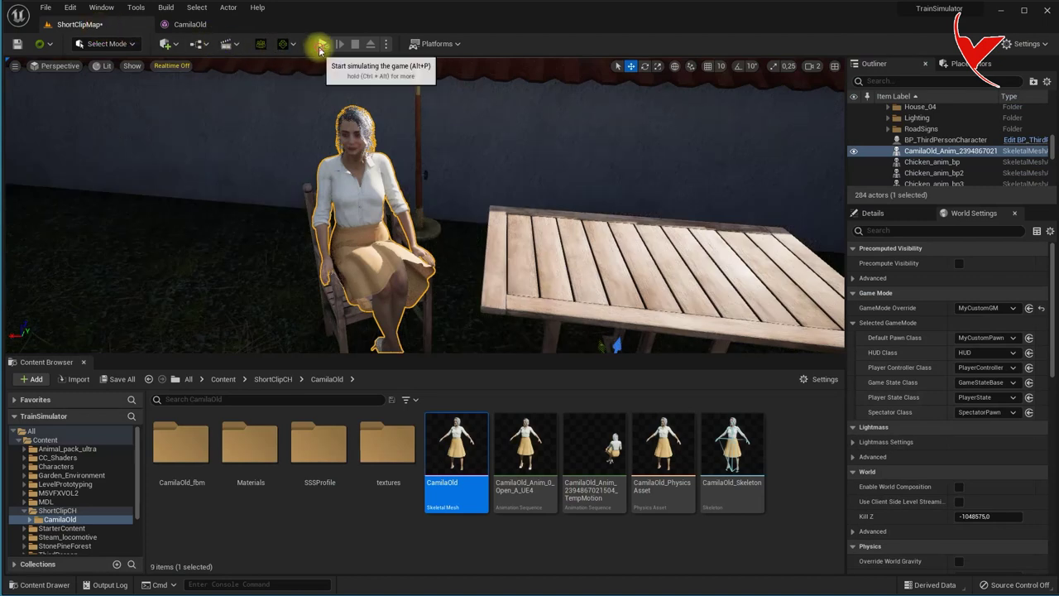
click(356, 51)
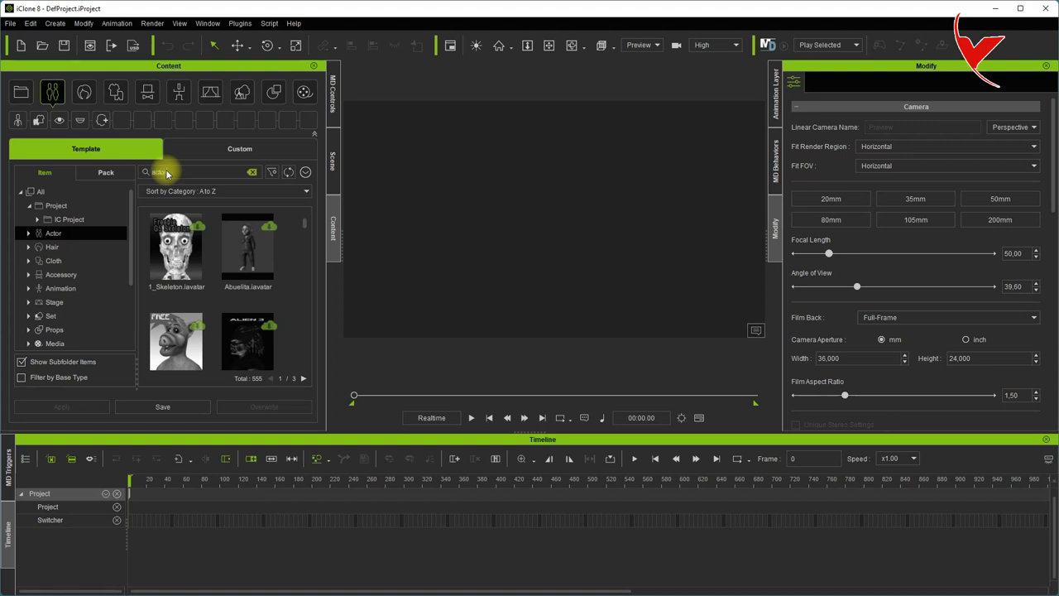
- Search Content for 'actor' and place Kid_F_0001 and Kid_M_0001 in the scene
key(Return)
scroll(212, 300, down, 5)
click(192, 286)
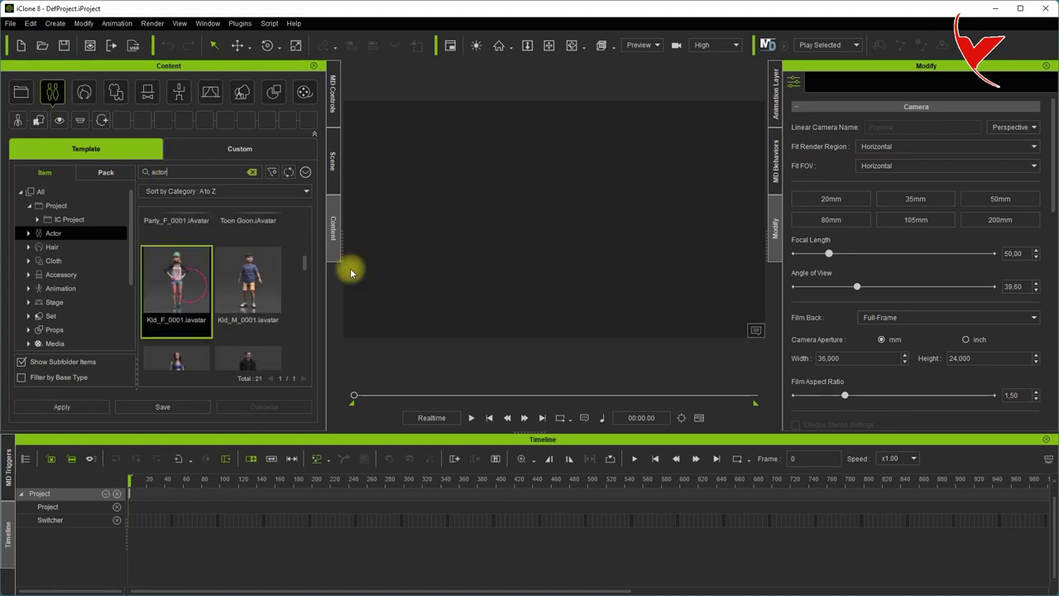
drag(176, 281, 454, 249)
drag(249, 281, 553, 245)
- Give the boy LivingRoom_Playing_C and the girl LivingRoom_Swing_C, then play the scene
click(60, 288)
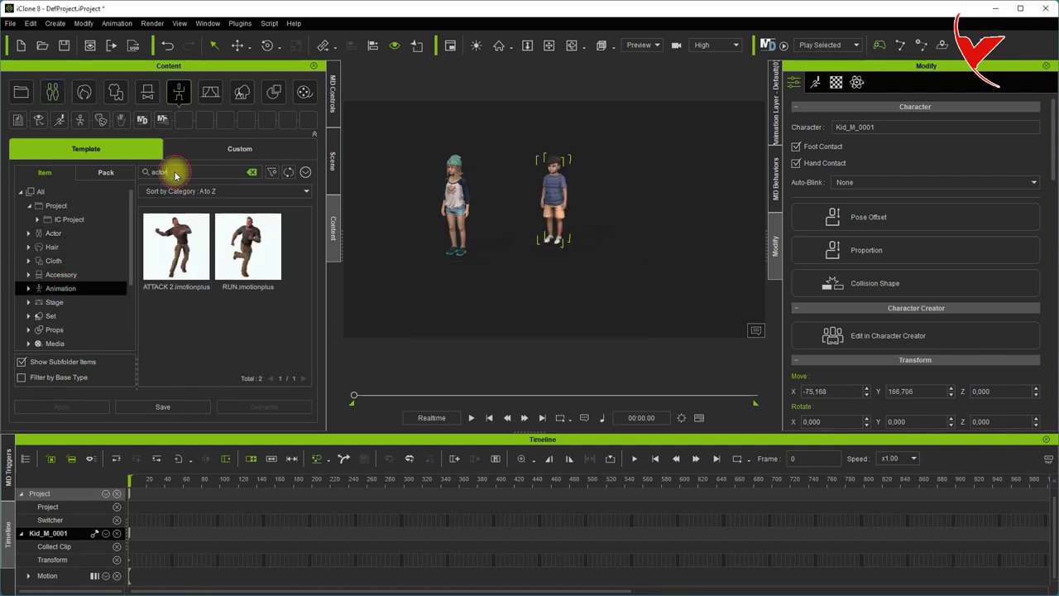
text(child)
key(Return)
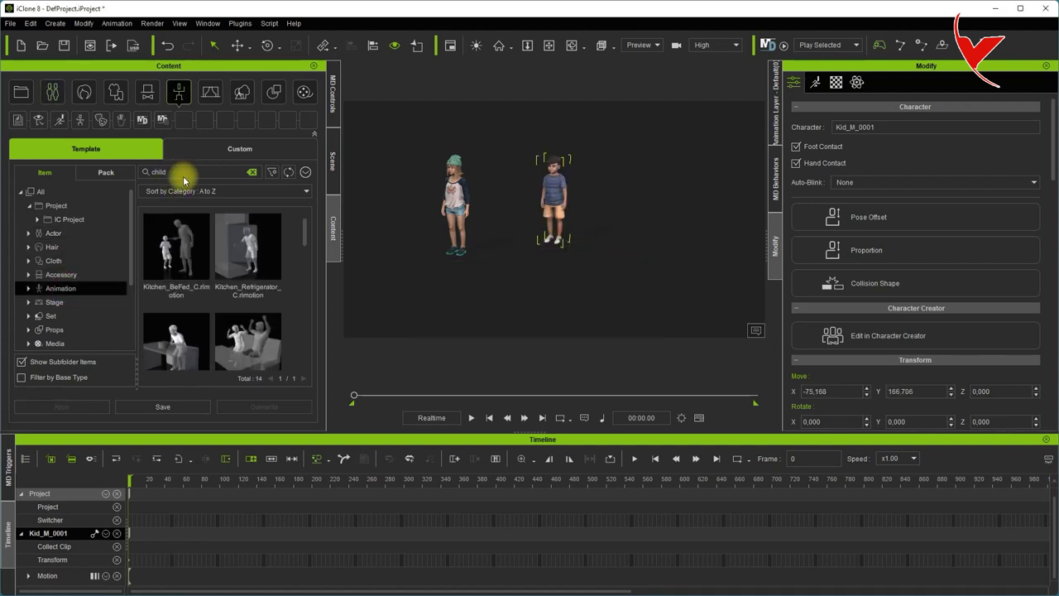
drag(307, 228, 302, 307)
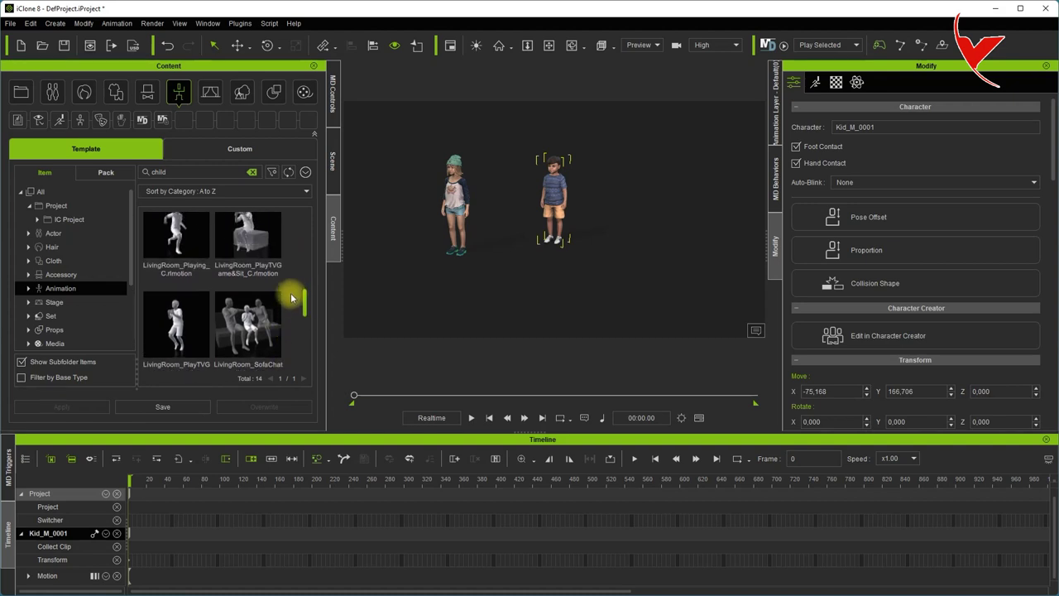
click(161, 275)
drag(161, 274, 553, 215)
drag(303, 287, 303, 341)
drag(176, 265, 453, 207)
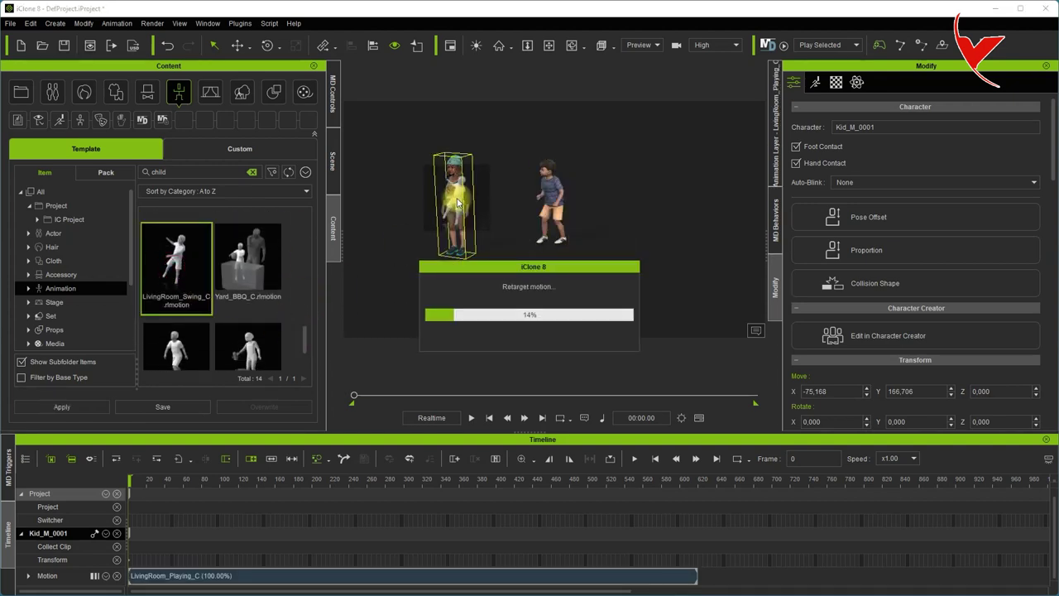
click(469, 418)
- Move the boy Kid_M_0001 to the right and play back to check the spacing
click(471, 417)
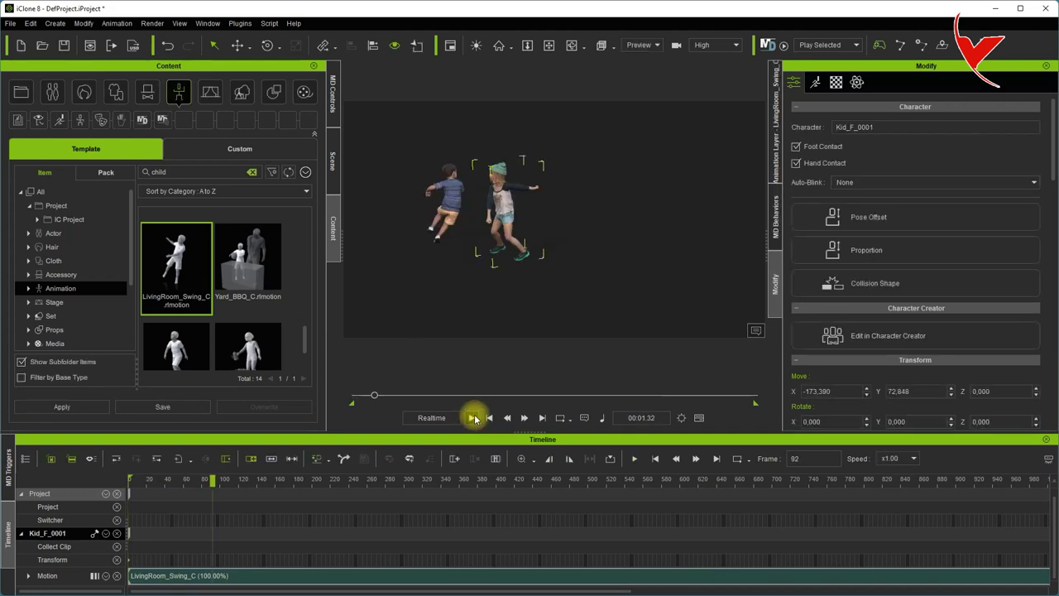
click(551, 207)
click(323, 45)
click(237, 45)
mouse_move(580, 232)
mouse_down()
mouse_move(690, 257)
mouse_move(610, 260)
mouse_up()
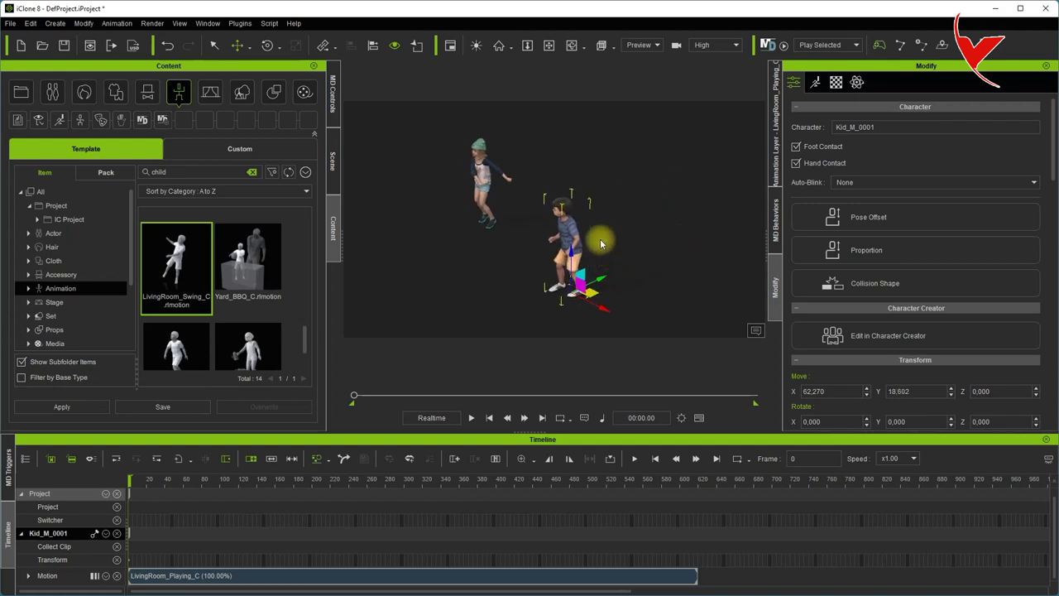
click(471, 417)
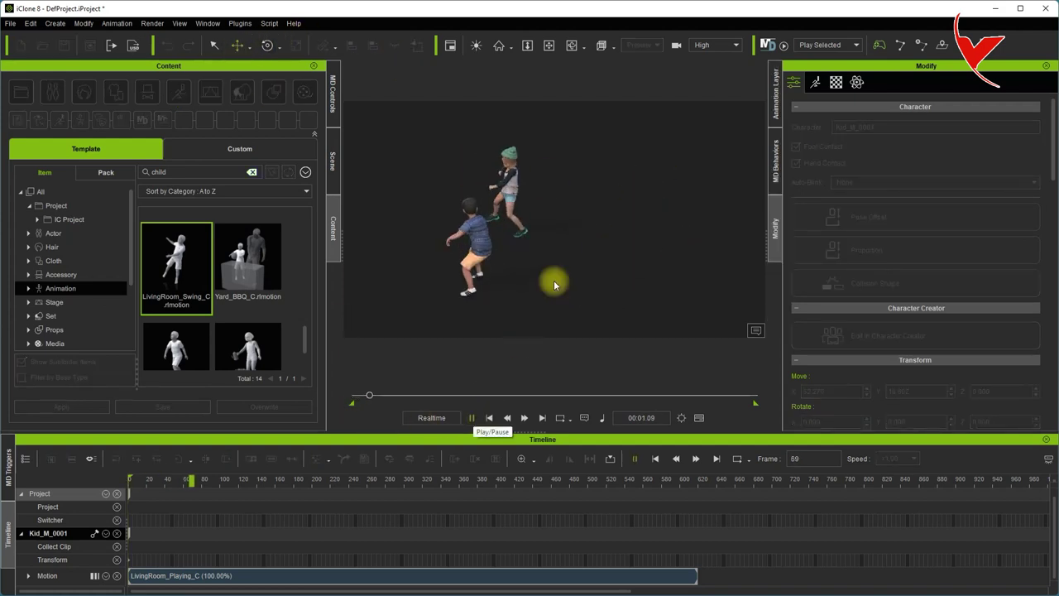
click(470, 417)
- Move the girl Kid_F_0001 further left and replay the animation from frame 0
click(519, 388)
click(490, 417)
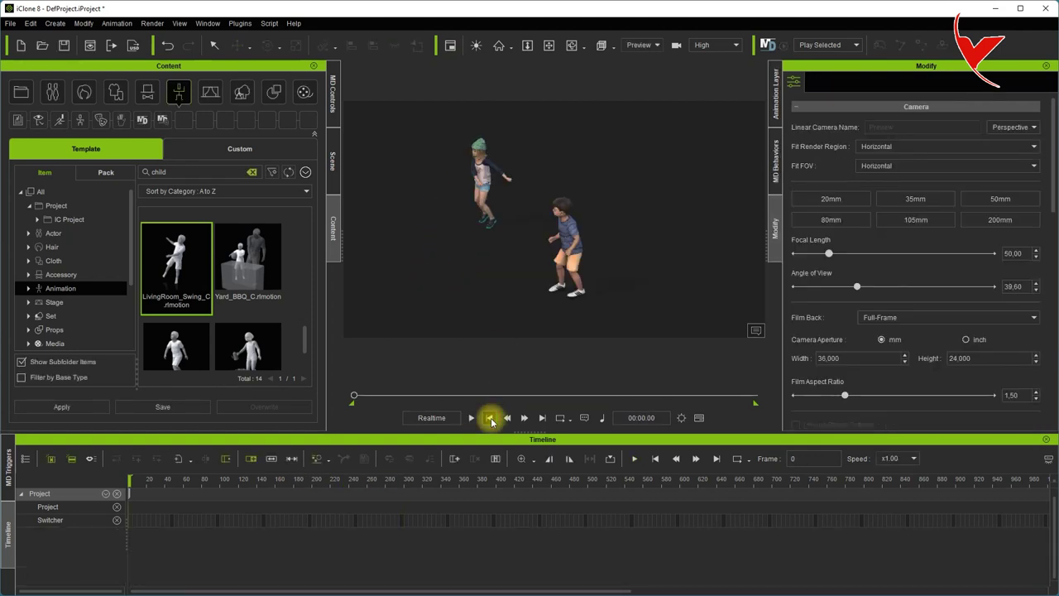
click(484, 195)
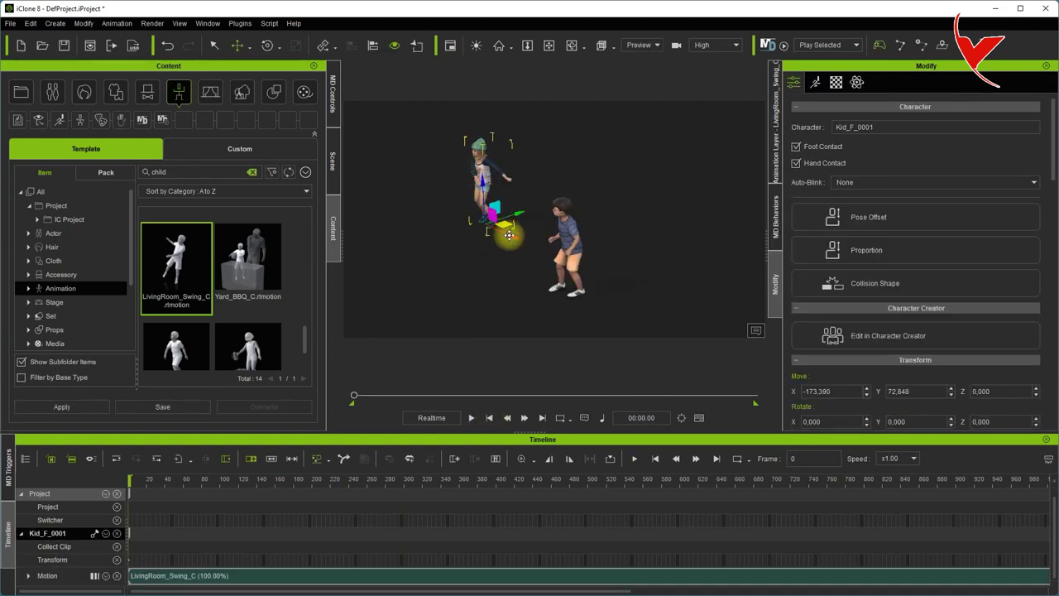
drag(508, 235, 466, 215)
click(471, 418)
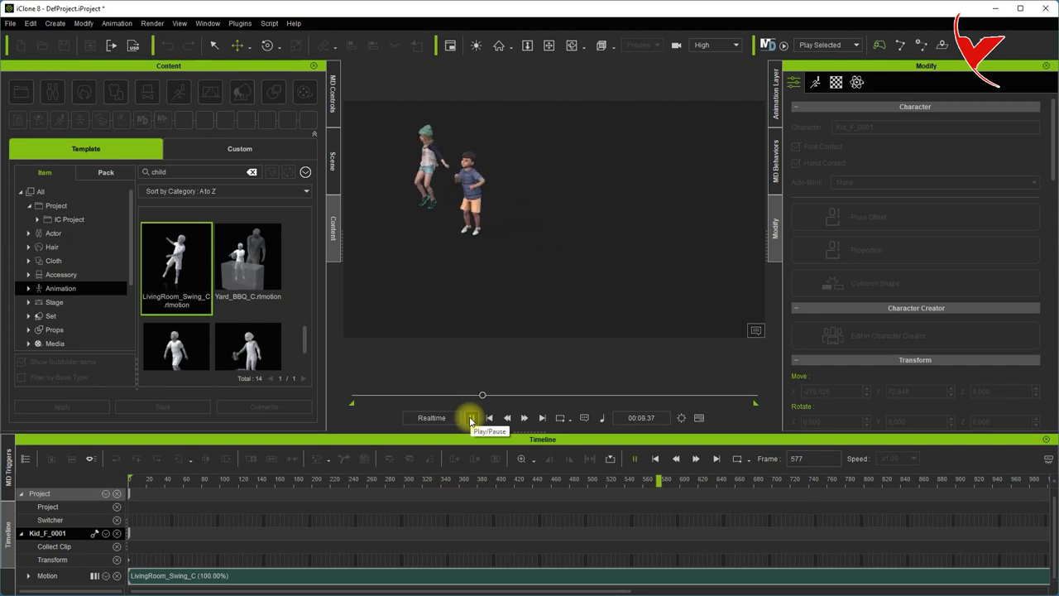
click(471, 418)
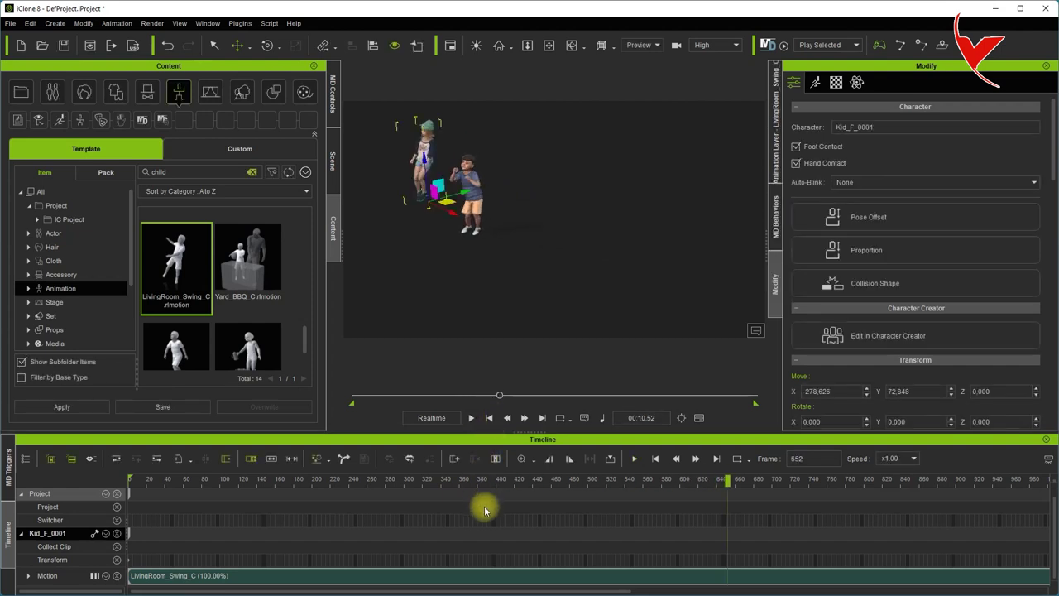
- Show the two kids' tracks in the Timeline
scroll(491, 528, down, 5)
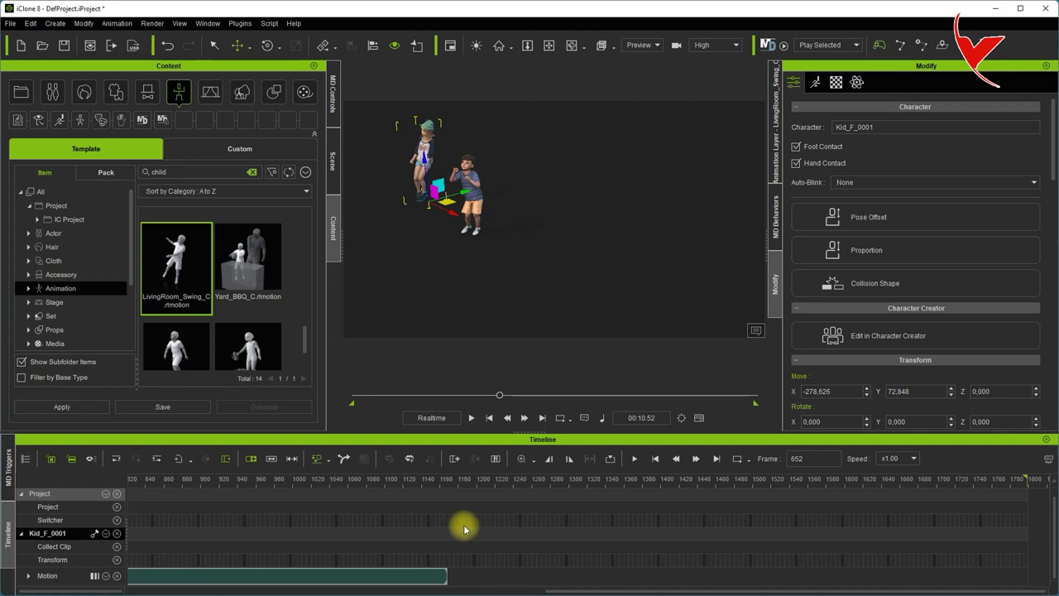
ctrl+scroll(430, 539, down, 3)
scroll(573, 591, up, 1)
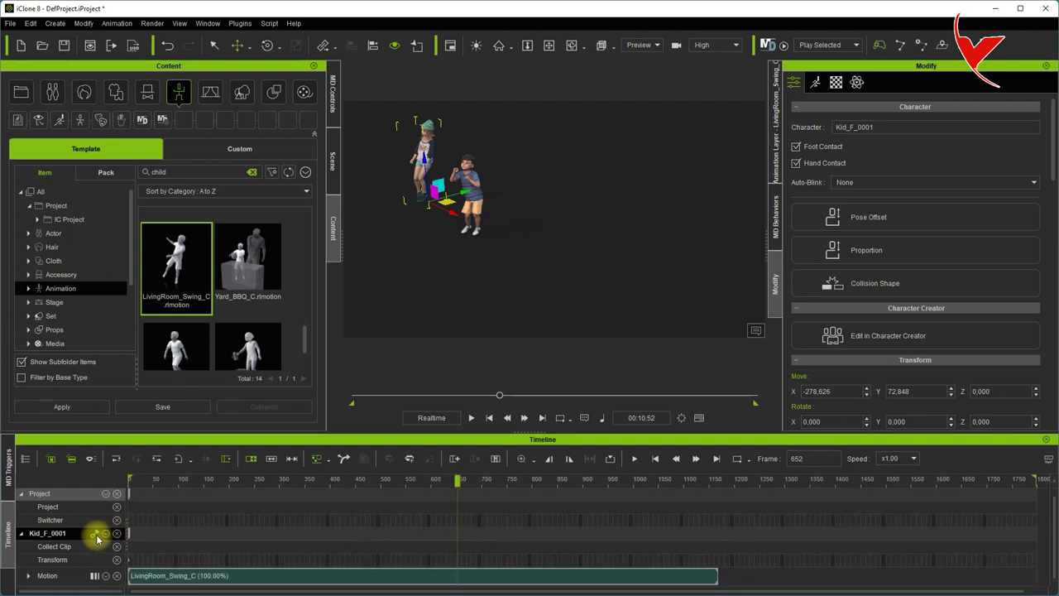
click(468, 179)
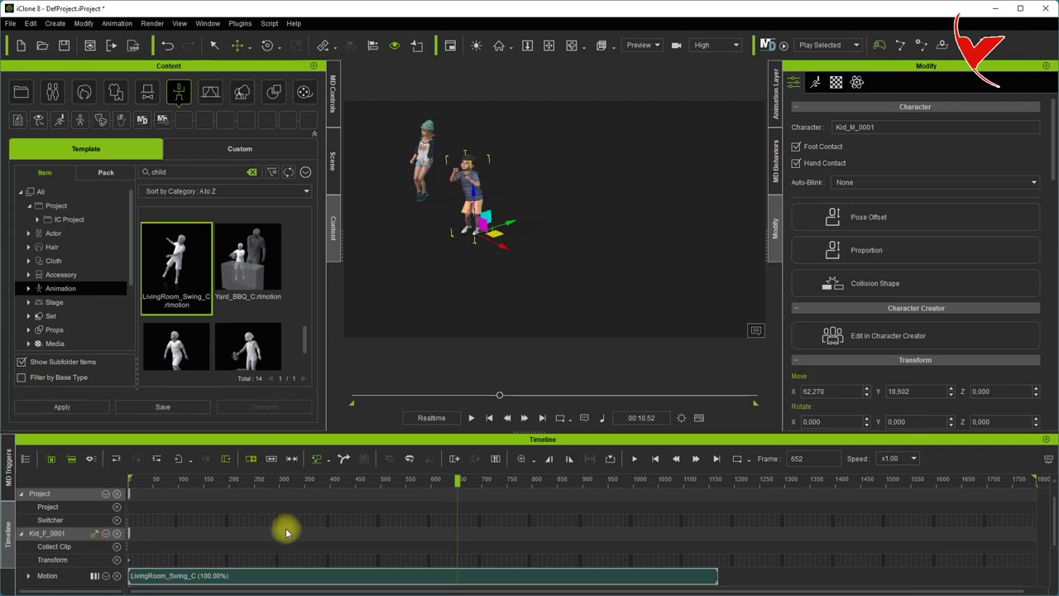
click(423, 178)
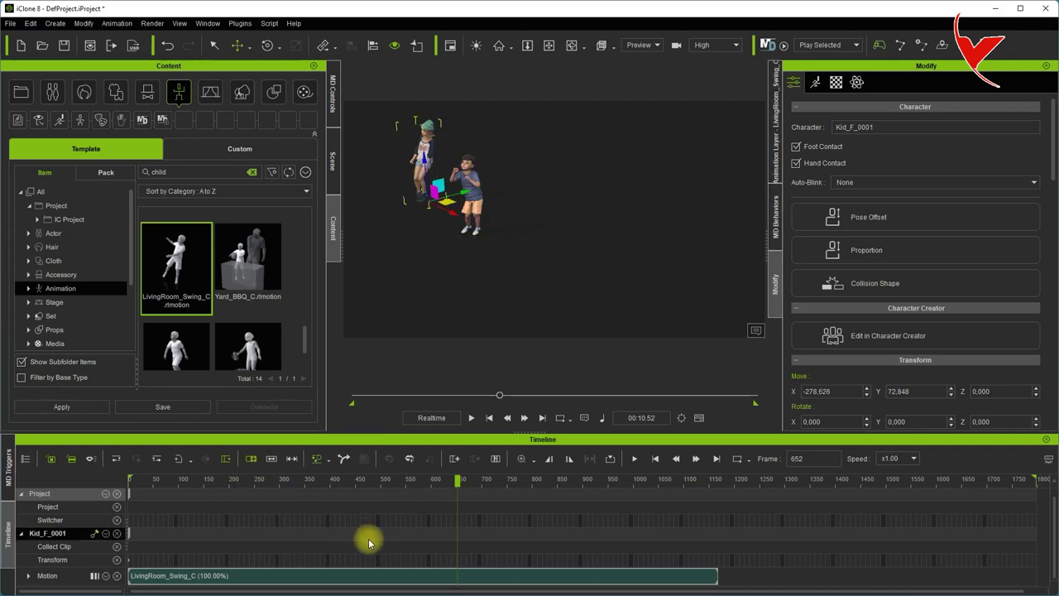
click(20, 460)
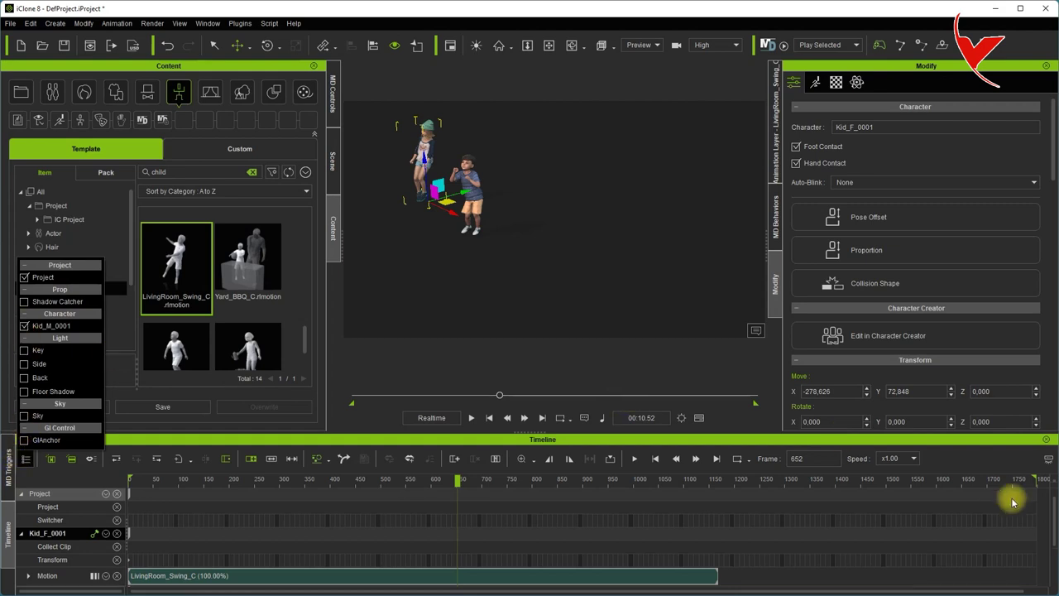
drag(1055, 509, 1051, 561)
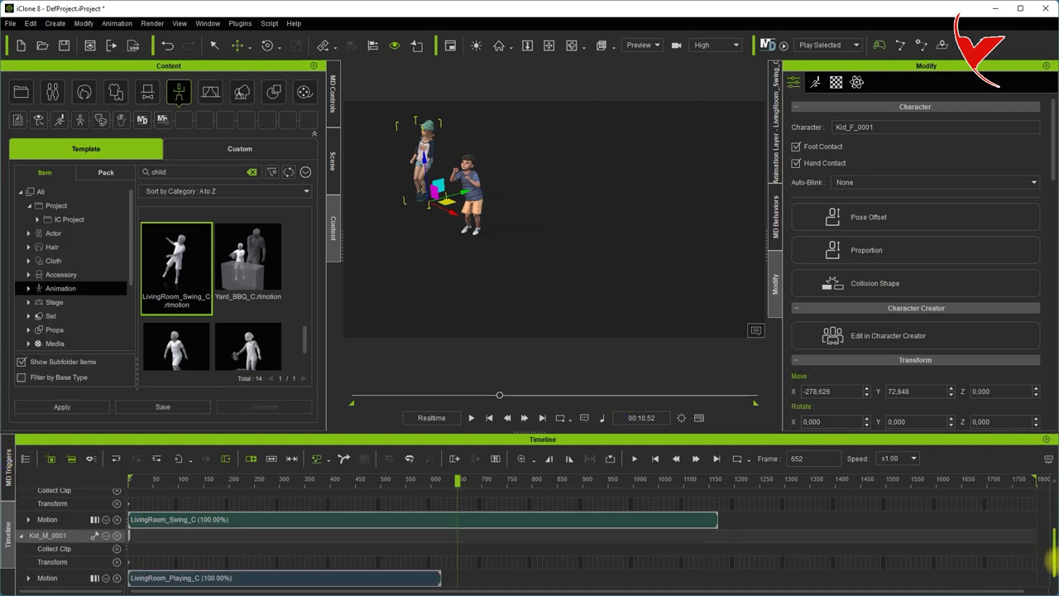
- Stretch Kid_M_0001's LivingRoom_Playing_C clip to about frame 1150, matching the swing clip, and replay
click(94, 538)
drag(437, 578, 715, 574)
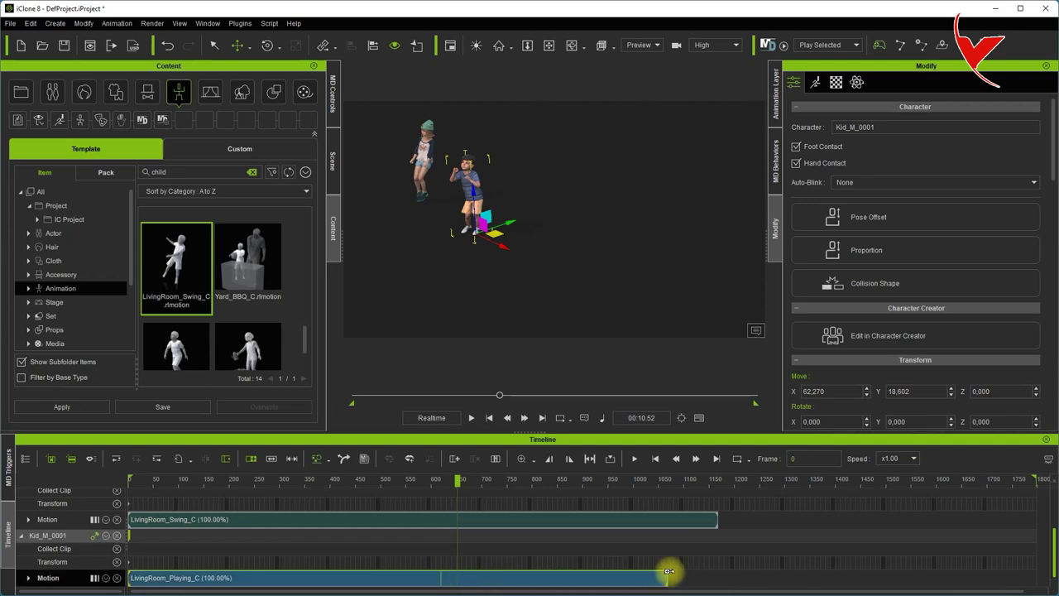
click(703, 478)
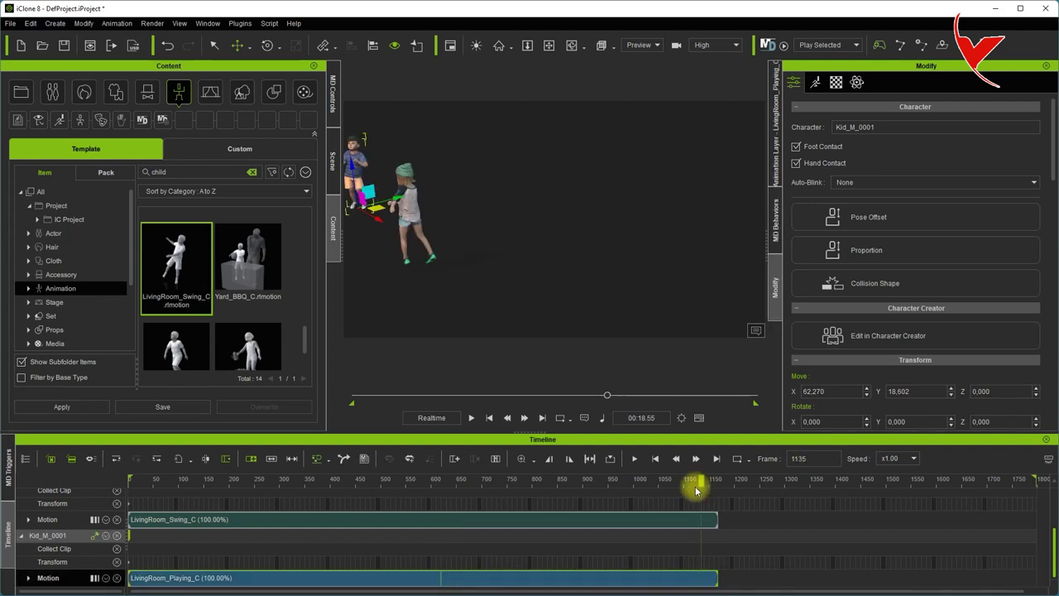
click(471, 417)
click(473, 418)
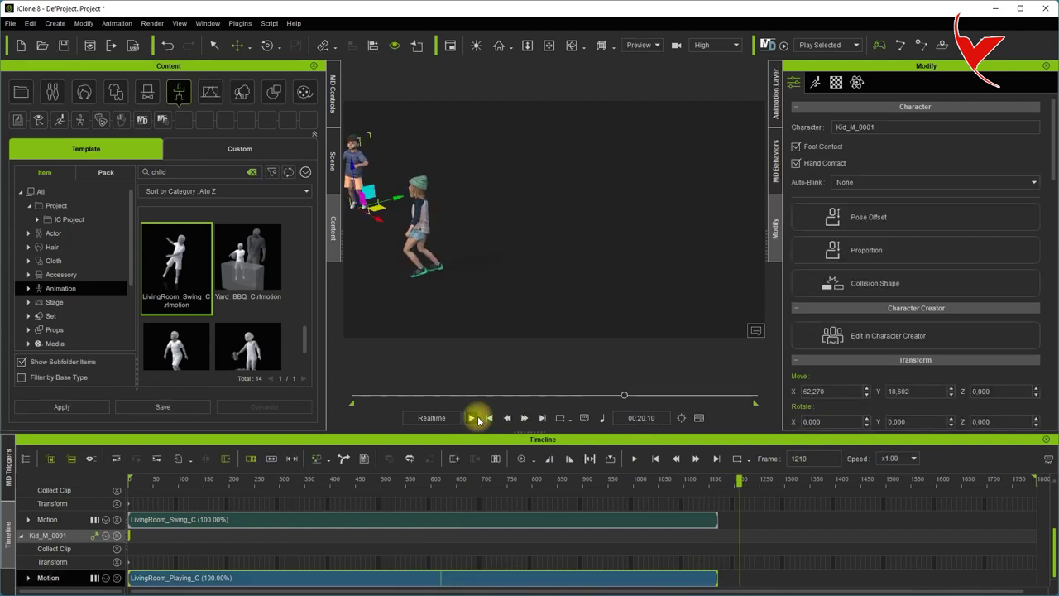
mouse_move(542, 480)
mouse_down()
mouse_move(524, 482)
mouse_move(717, 484)
mouse_up()
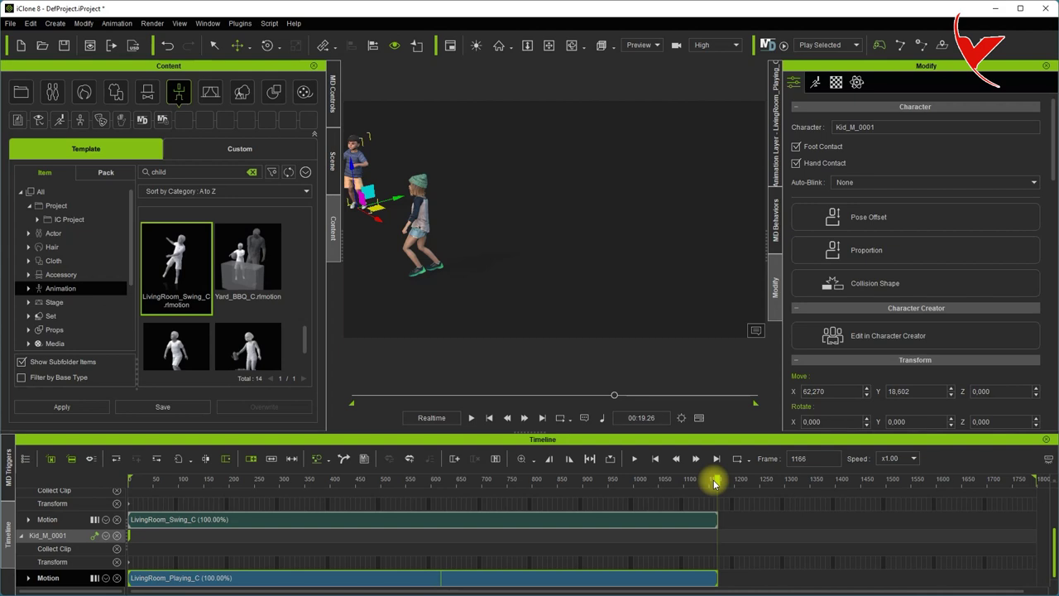
click(459, 212)
click(359, 161)
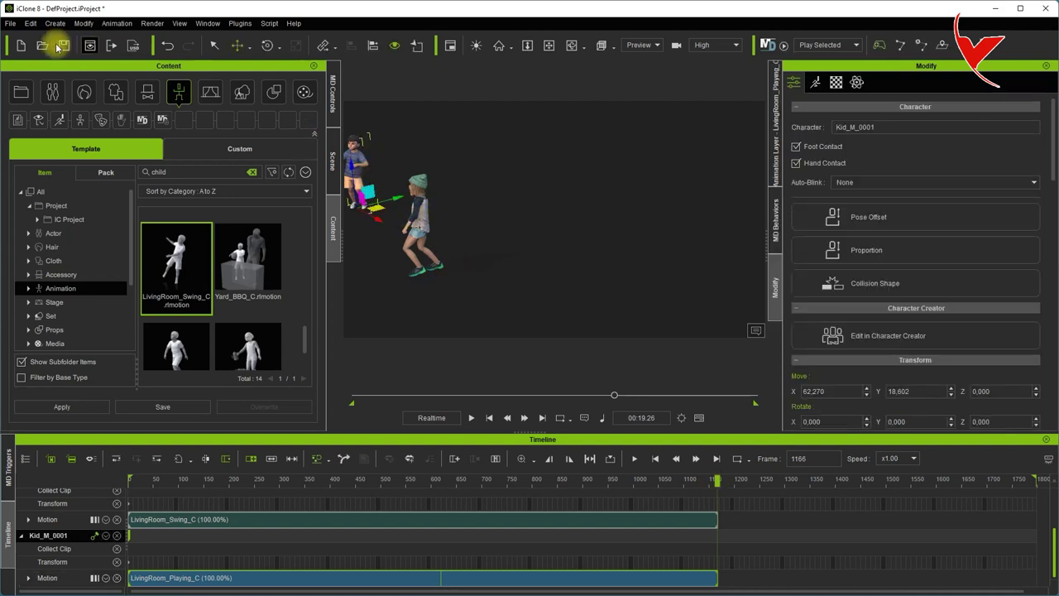
- Export the boy as an Unreal-preset FBX named Child1
click(10, 23)
mouse_move(83, 114)
click(199, 127)
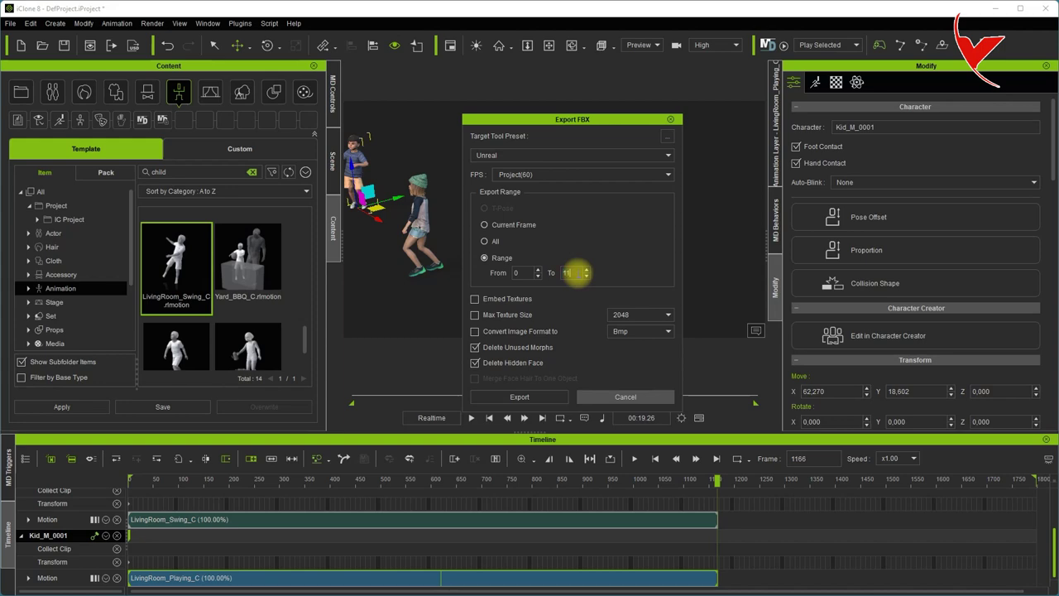
click(536, 397)
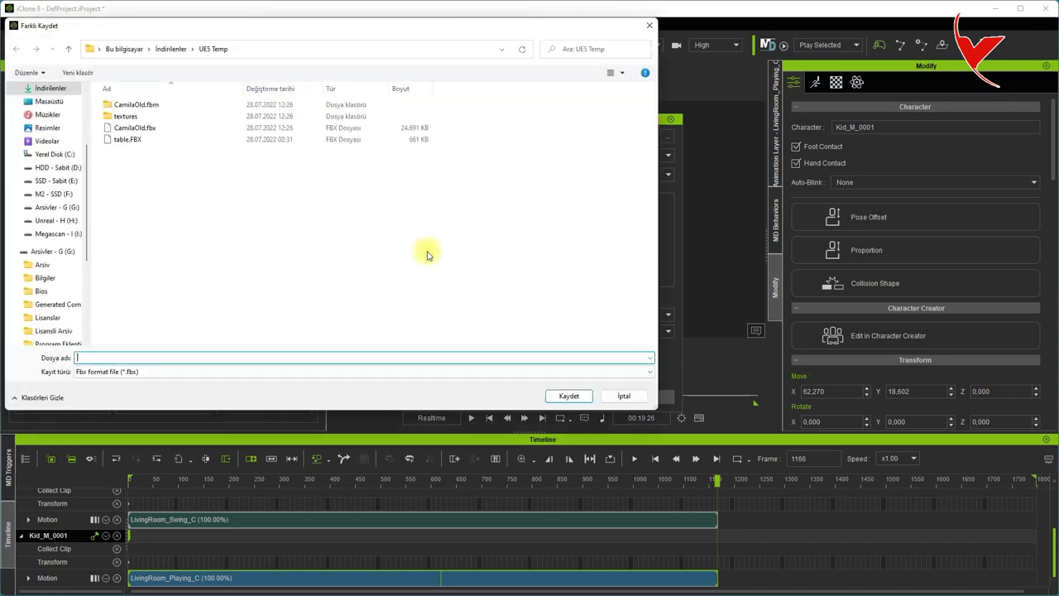
text(Child1)
key(Return)
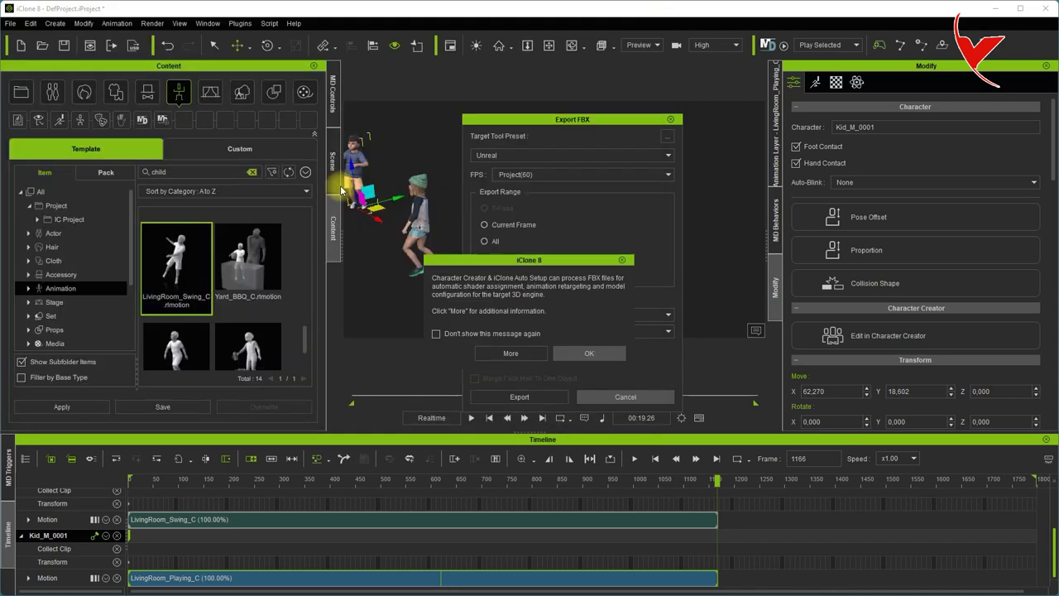
click(590, 351)
- Select Kid_F_0001 and export her as an Unreal-preset FBX named Child2
click(424, 240)
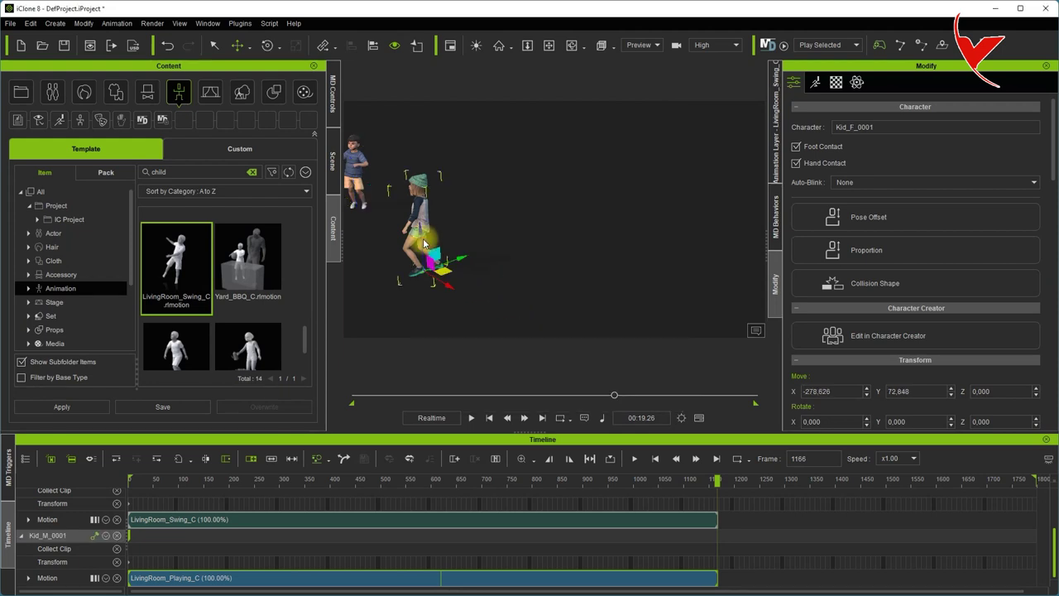
click(10, 23)
mouse_move(66, 113)
click(209, 129)
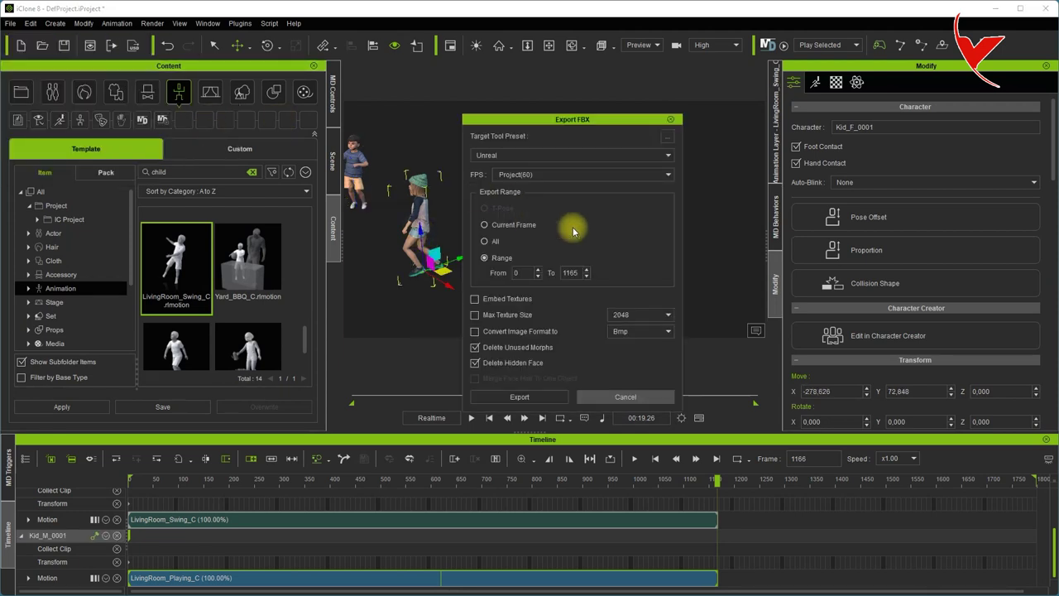
click(539, 398)
text(Child2)
key(Return)
click(581, 351)
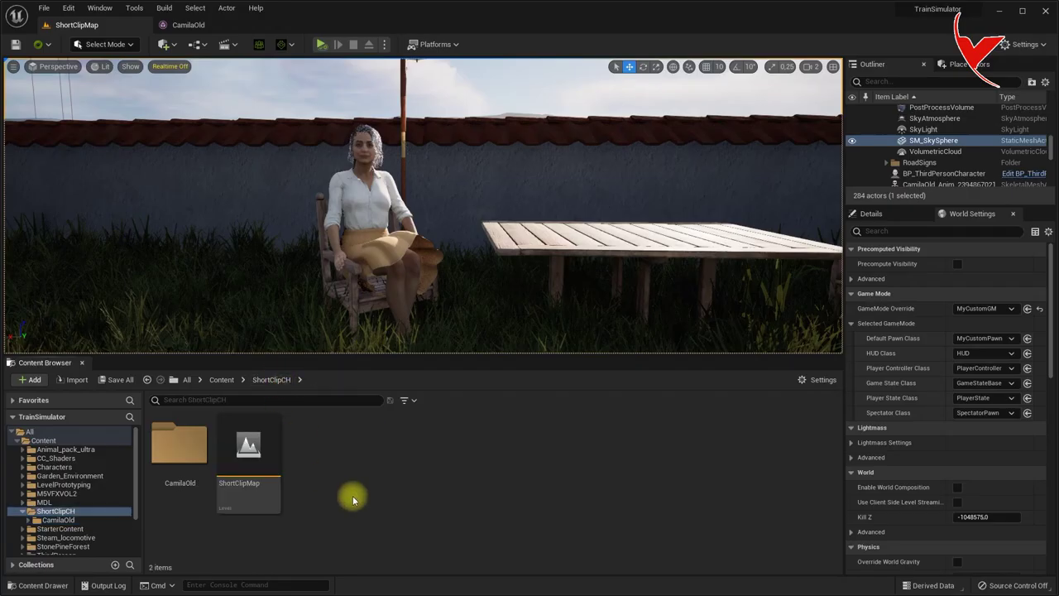
- Create Child1 and Child2 folders inside ShortClipCH
right_click(352, 495)
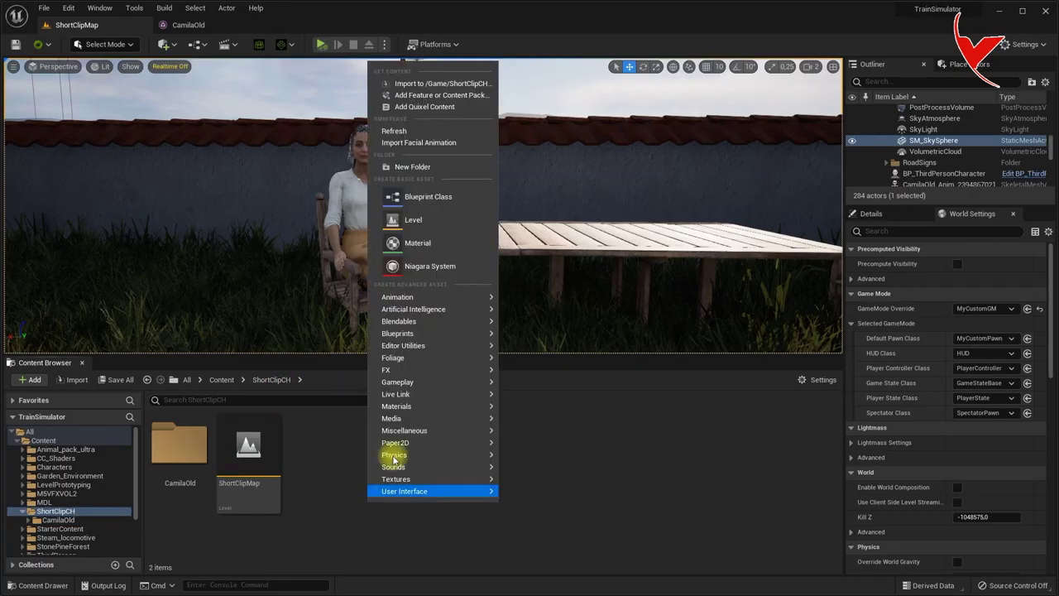
click(408, 166)
text(Child1)
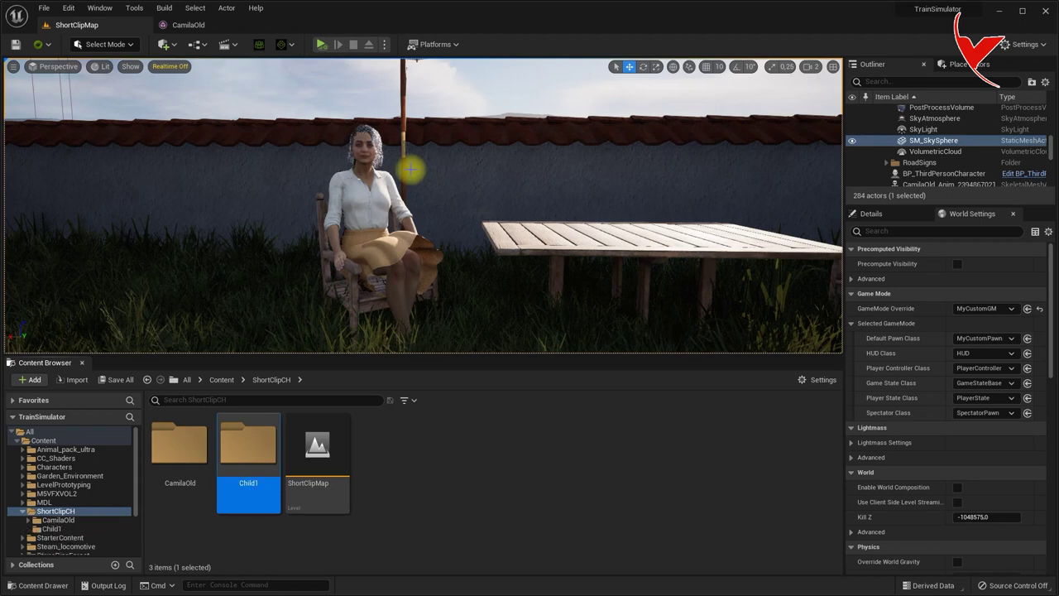
right_click(409, 515)
click(469, 177)
text(Child2)
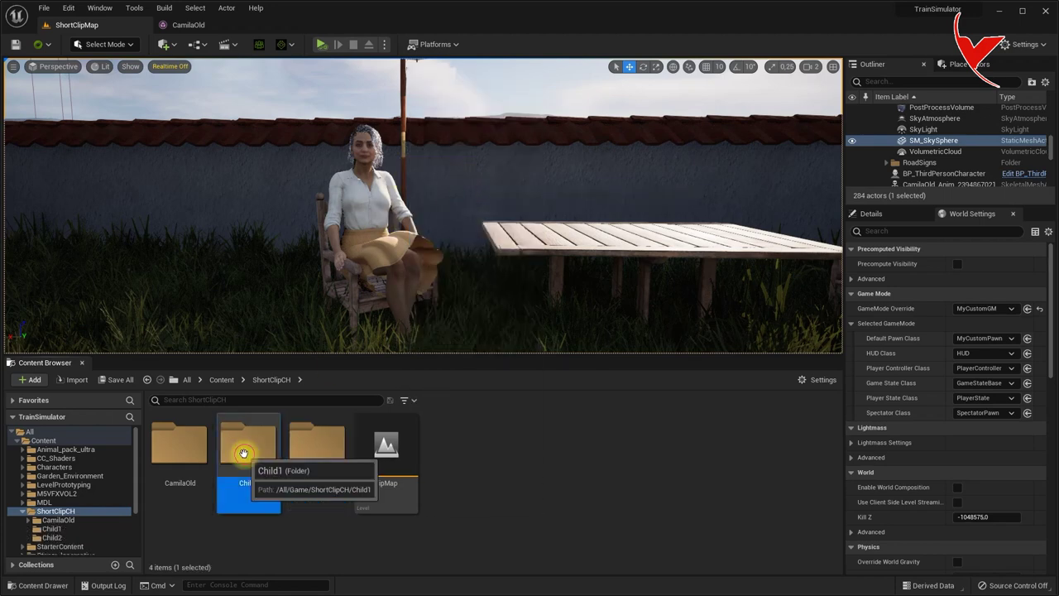
- Import Child1.fbx into the Child1 folder using the Character Creator auto setup
double_click(246, 448)
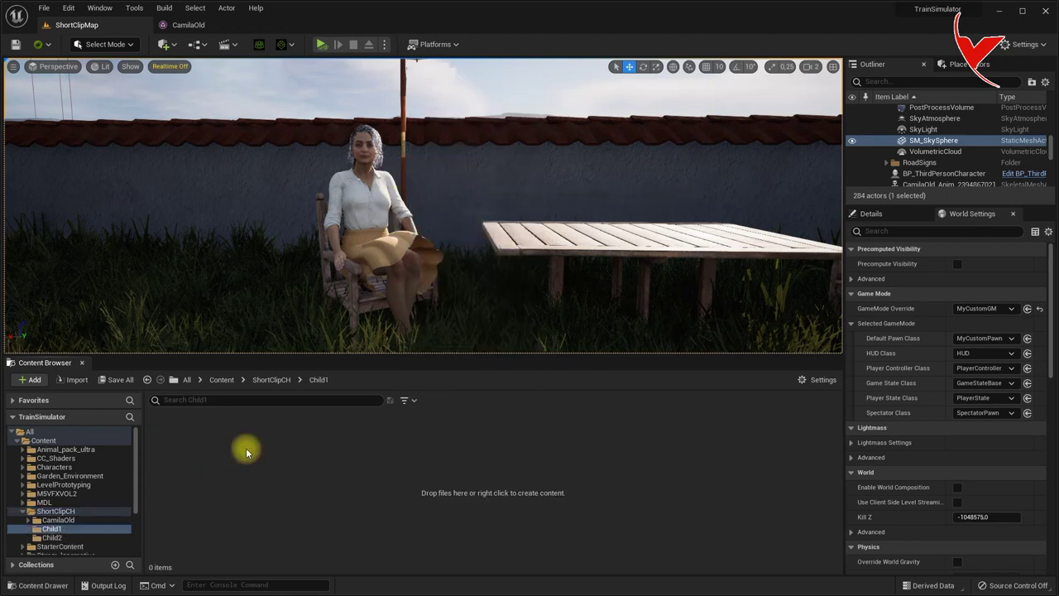
key(alt+Tab)
drag(40, 75, 437, 436)
click(562, 324)
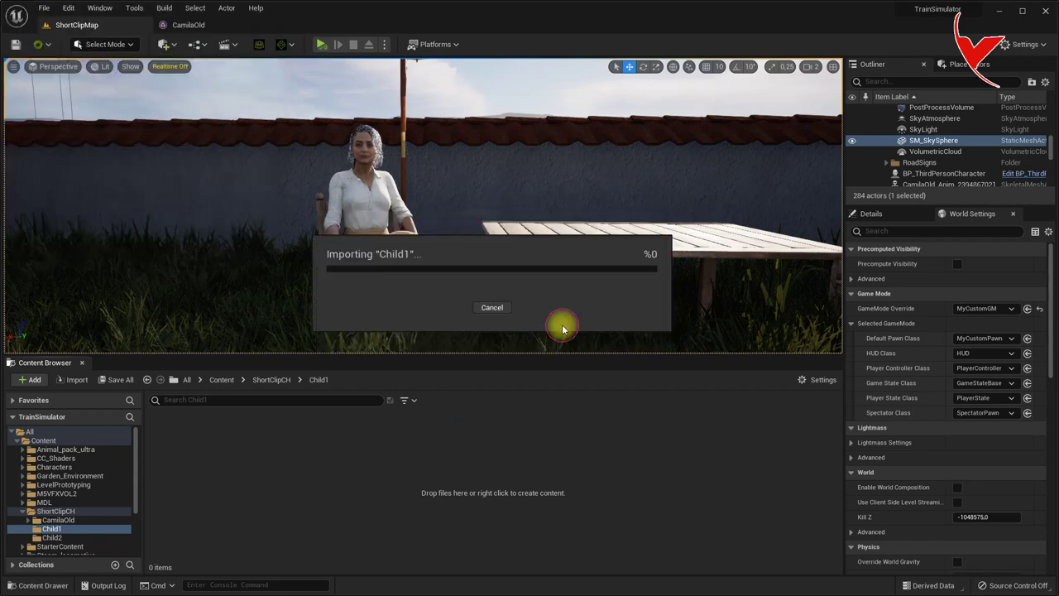
click(378, 229)
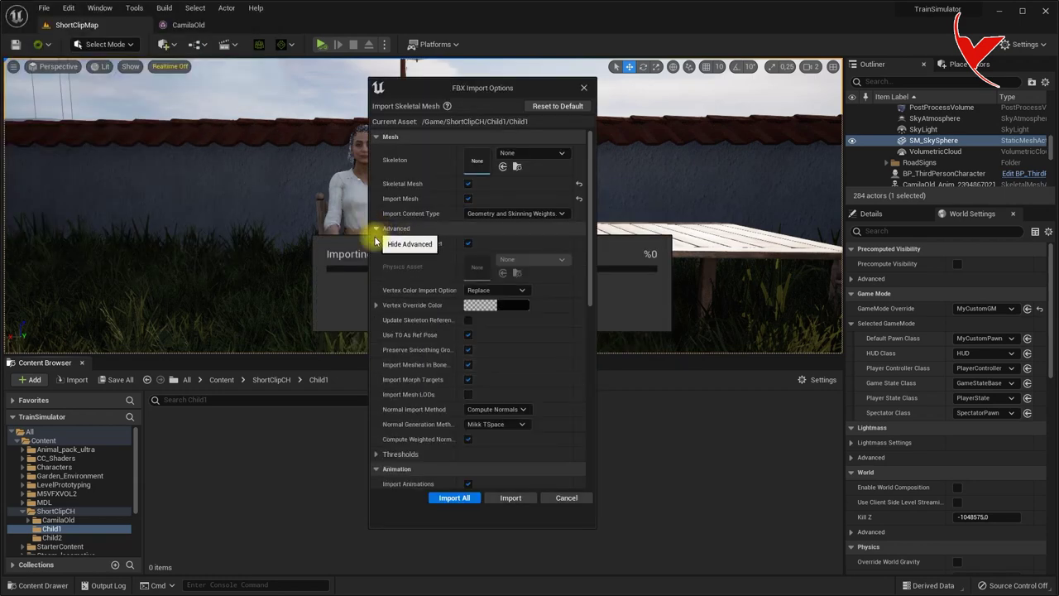
click(455, 498)
- Import Child2.fbx into the Child2 folder with the same auto setup
click(273, 380)
double_click(310, 451)
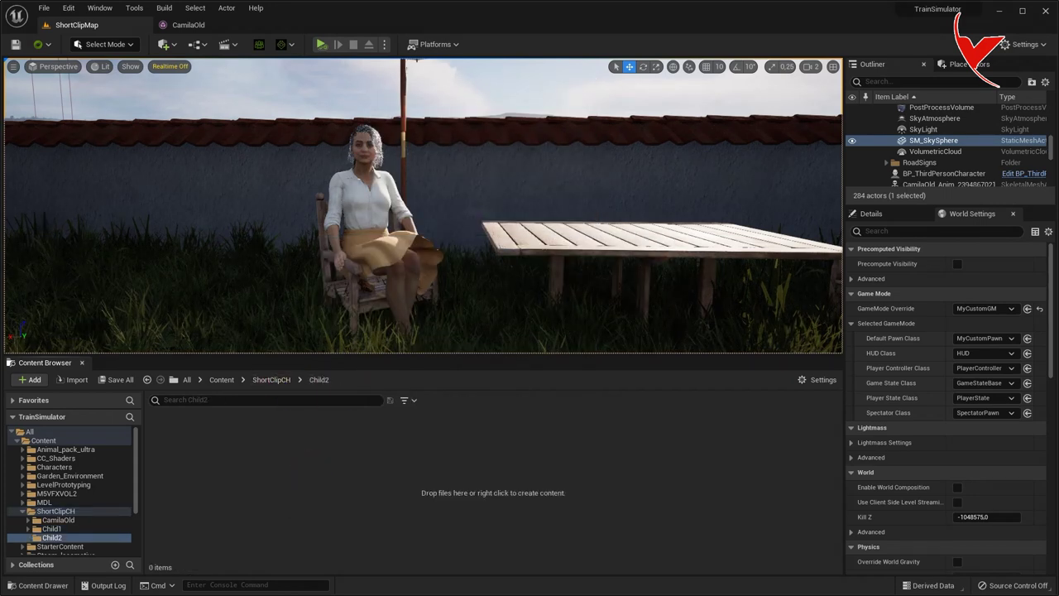
key(alt+Tab)
click(33, 75)
drag(40, 97, 358, 464)
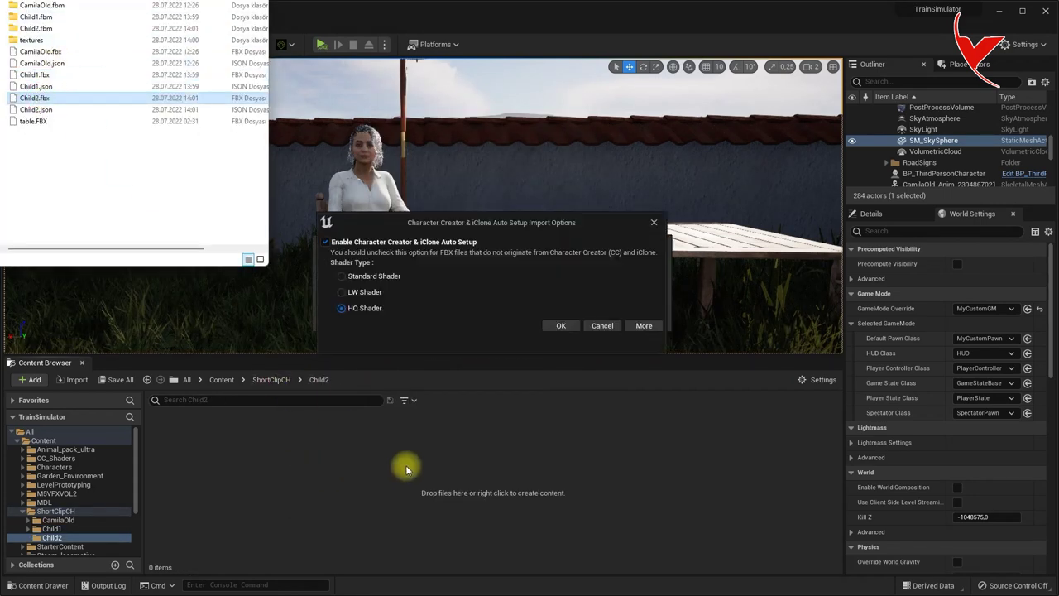
click(560, 328)
click(454, 497)
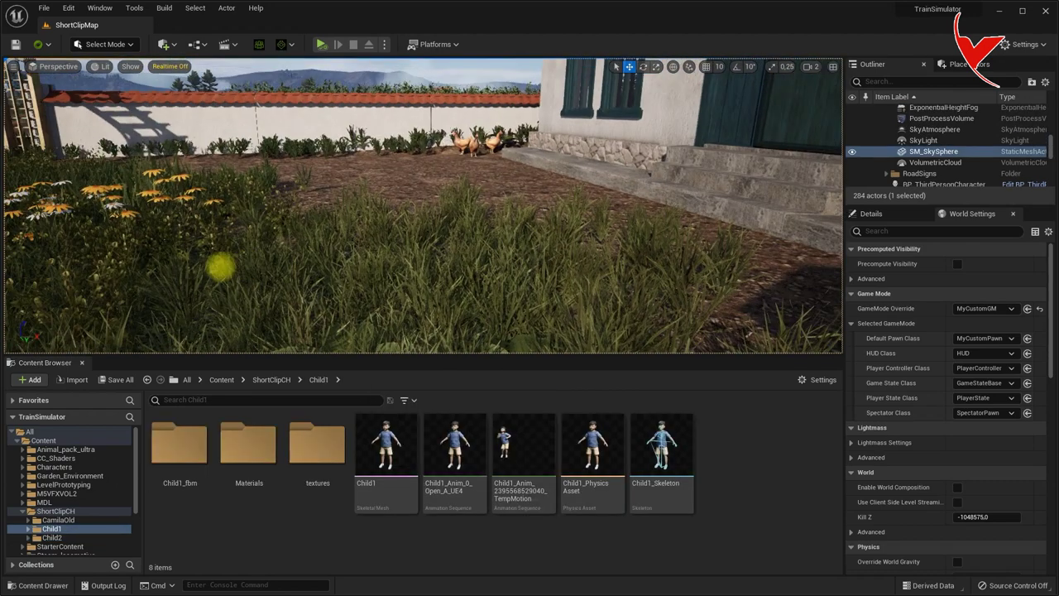
- Place the Child1 and Child2 TempMotion animations side by side in the level and play-test
drag(440, 212, 444, 208)
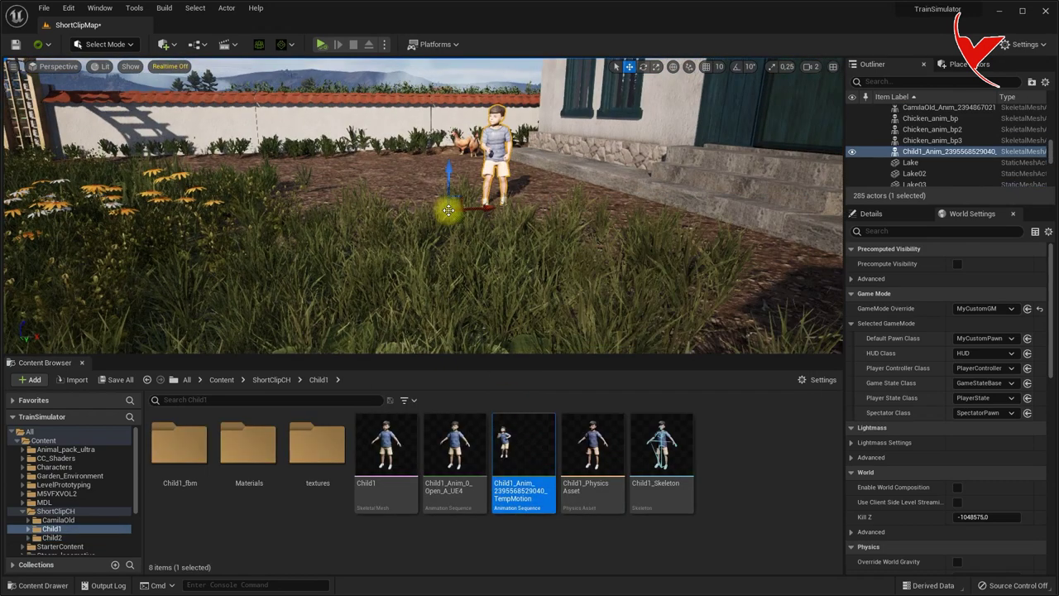
click(271, 379)
double_click(293, 438)
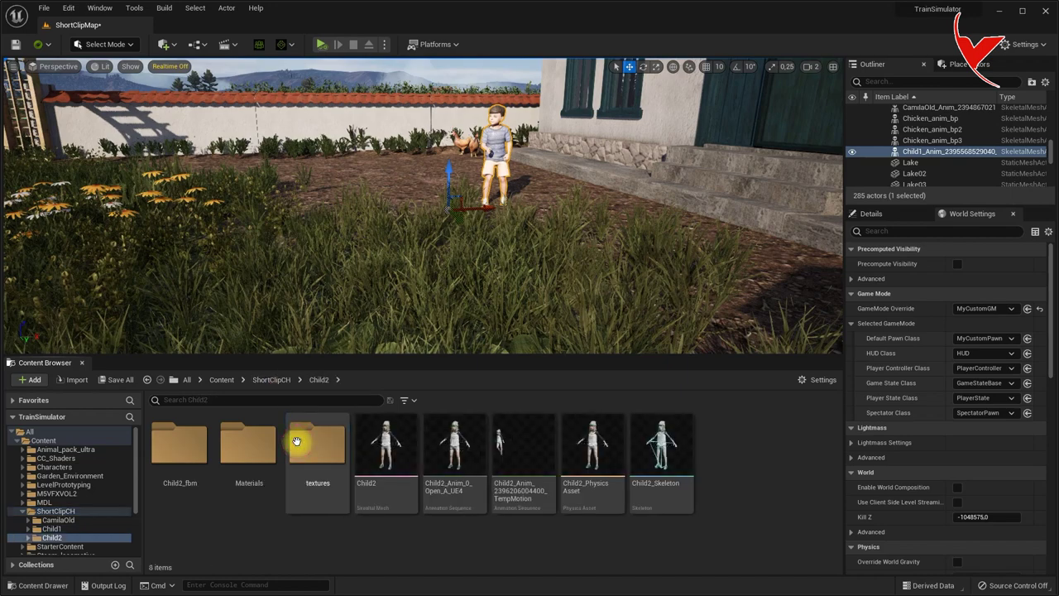
click(528, 468)
drag(359, 179, 404, 161)
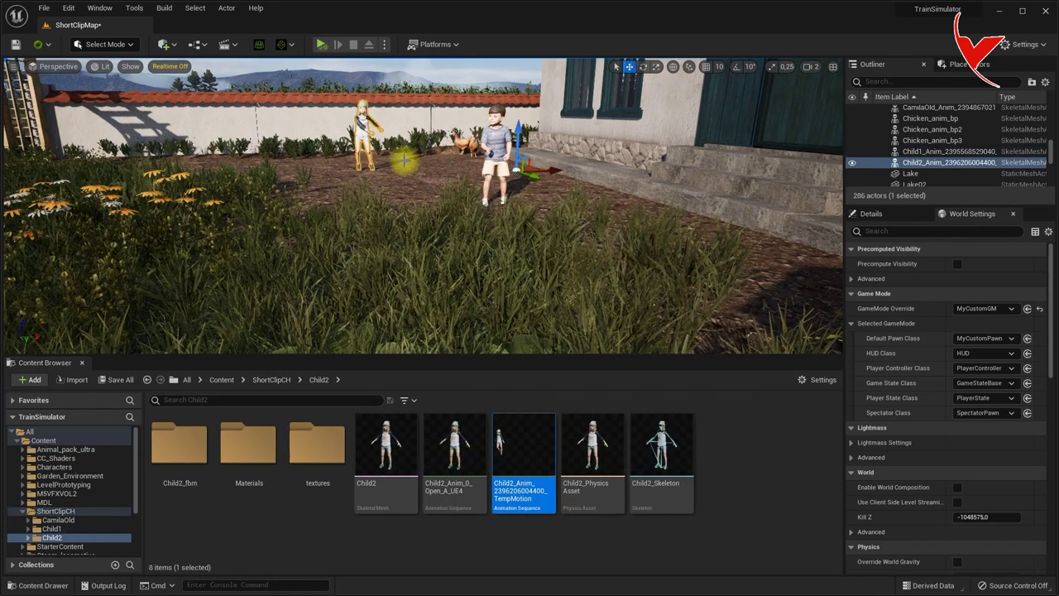
click(321, 44)
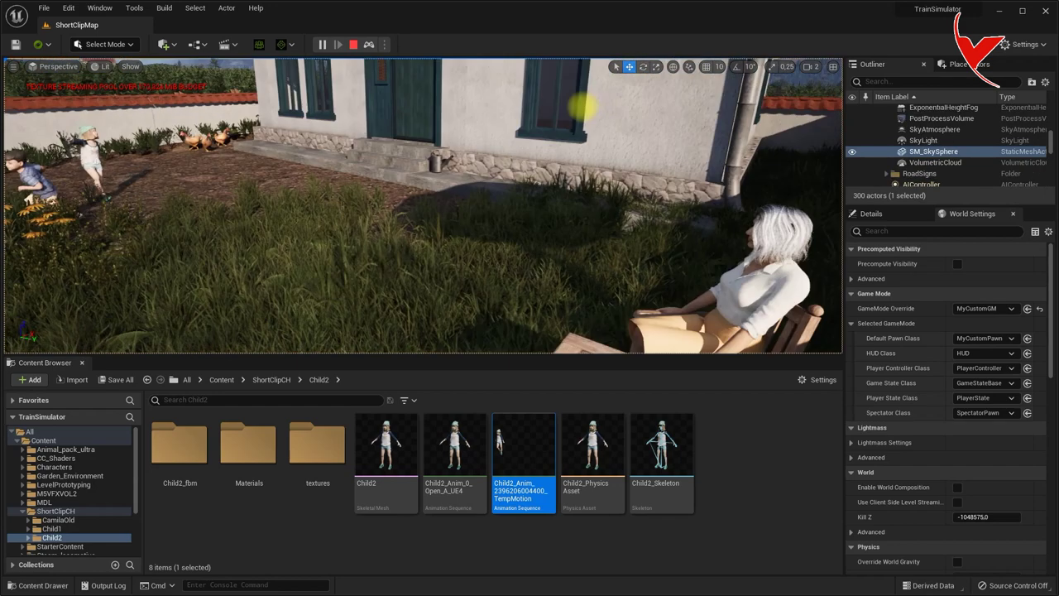
key(Escape)
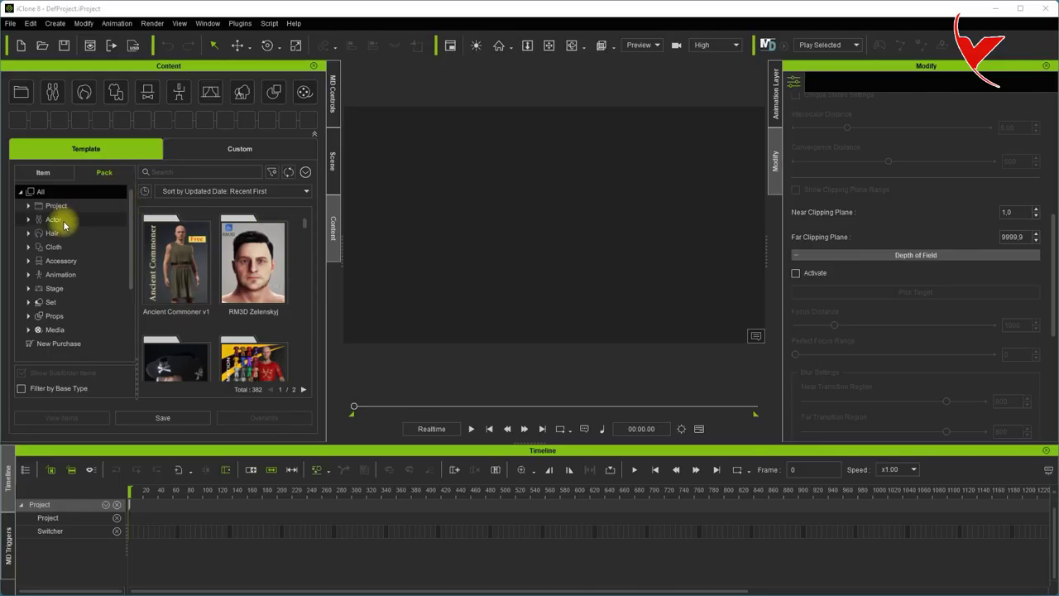
- Add CC4 Camila 2 from the Actor Characters pack to the scene
click(58, 220)
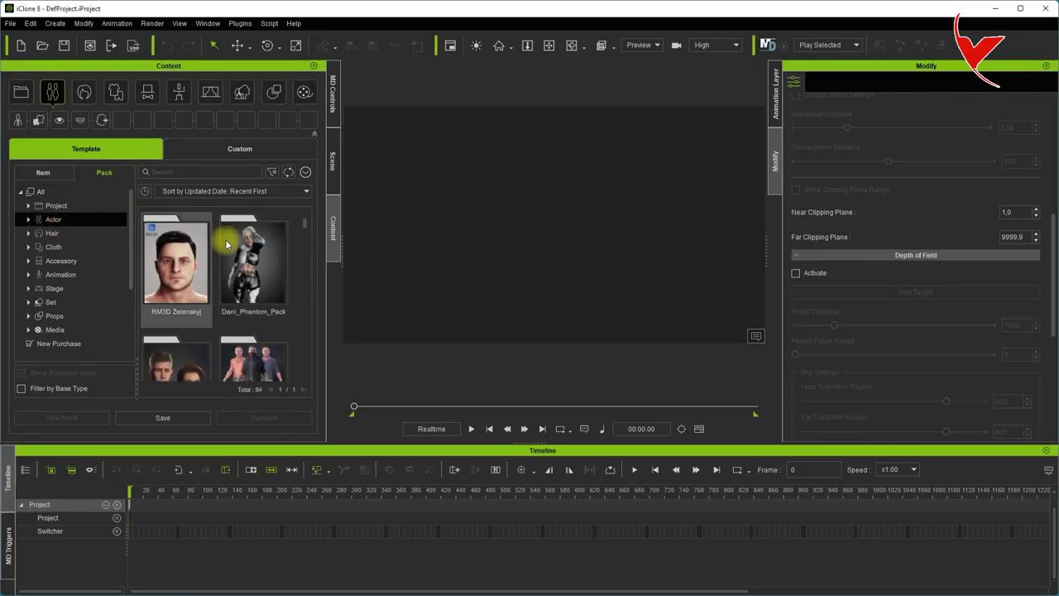
double_click(166, 355)
double_click(184, 300)
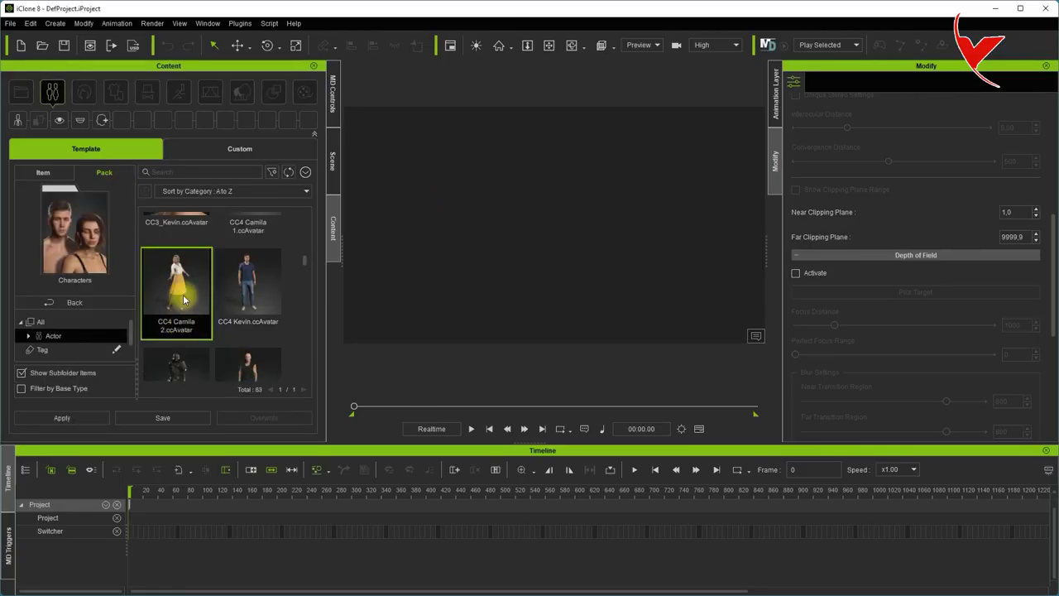
- Apply the MuzDn_Catwalk_3End motion to Camila and play it from the start
click(39, 174)
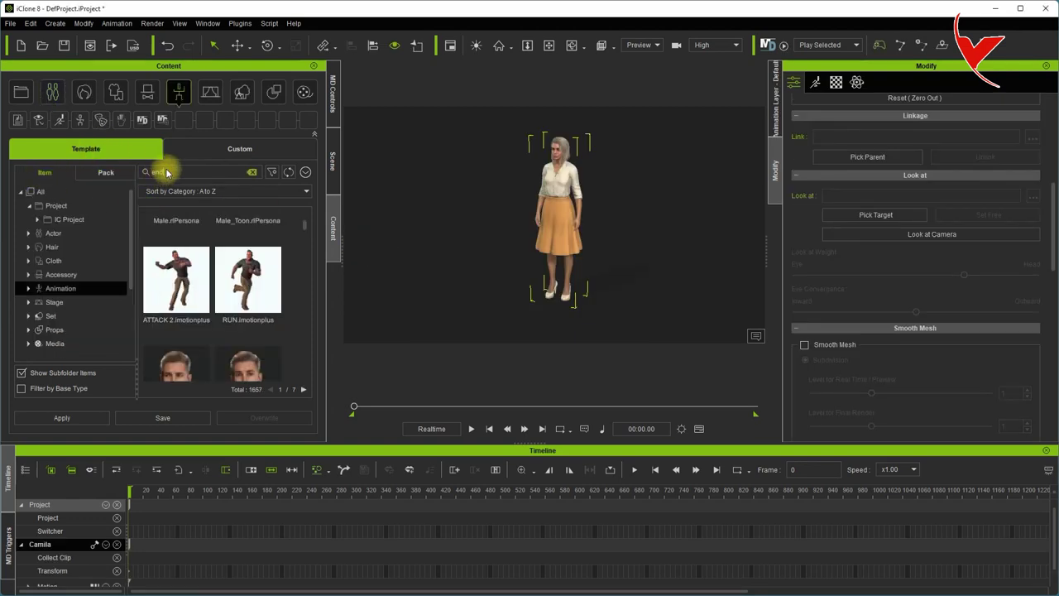
scroll(304, 229, down, 2)
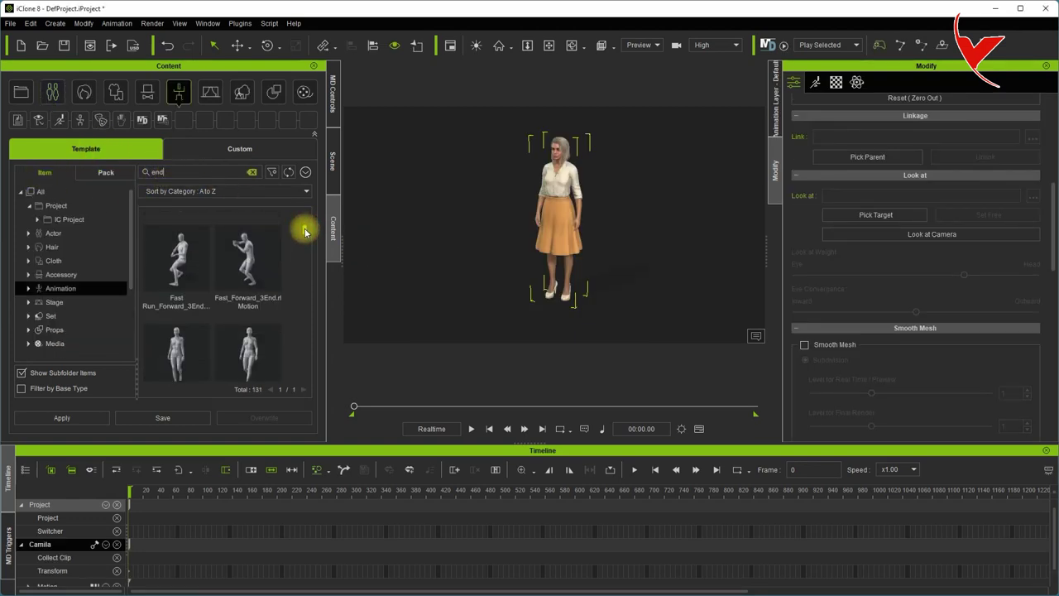
scroll(303, 227, down, 1)
drag(184, 312, 521, 296)
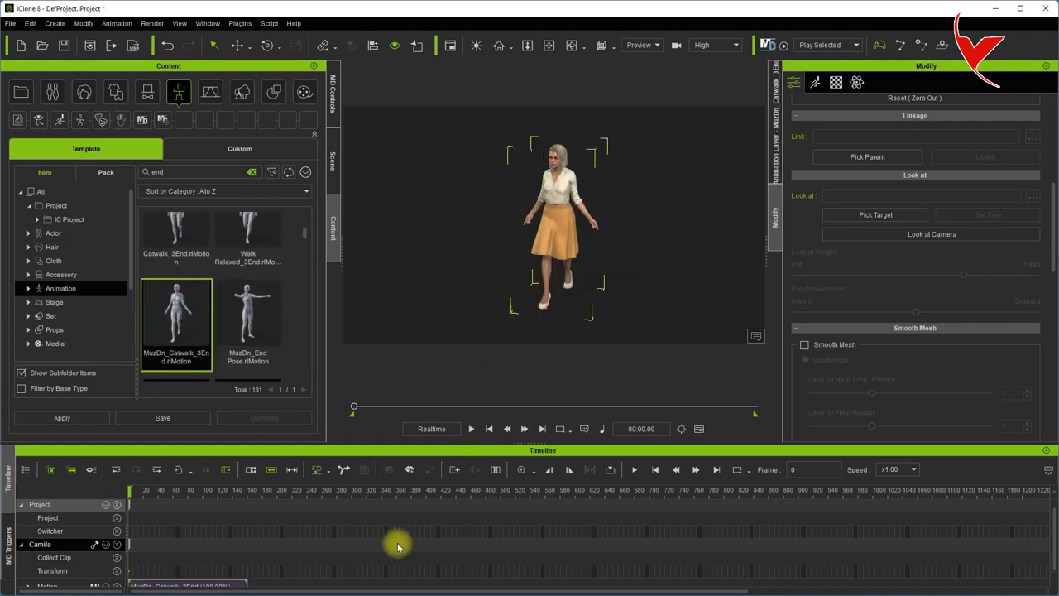
drag(1053, 537, 1054, 566)
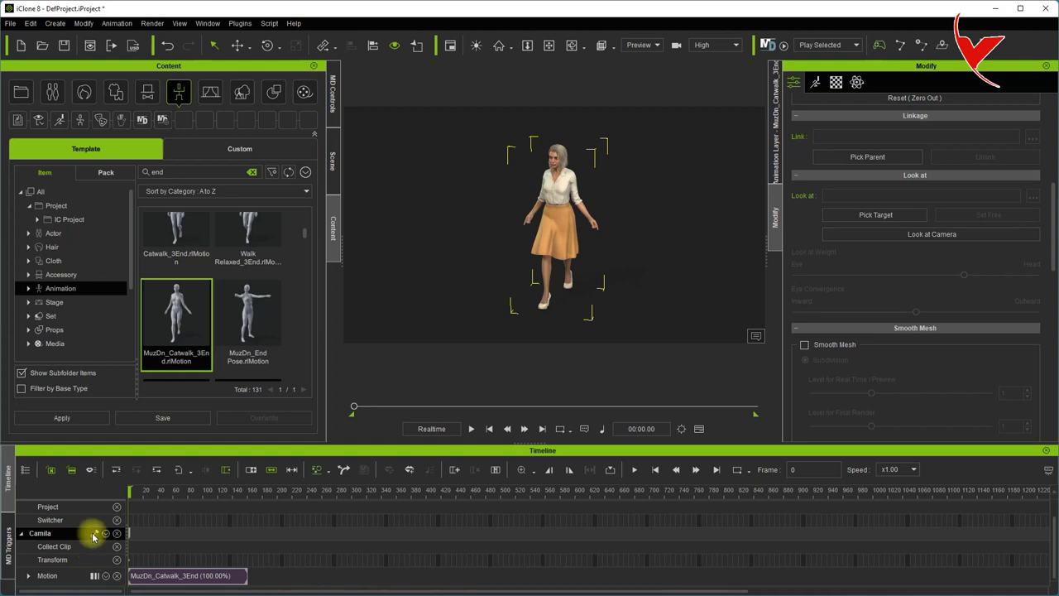
click(471, 429)
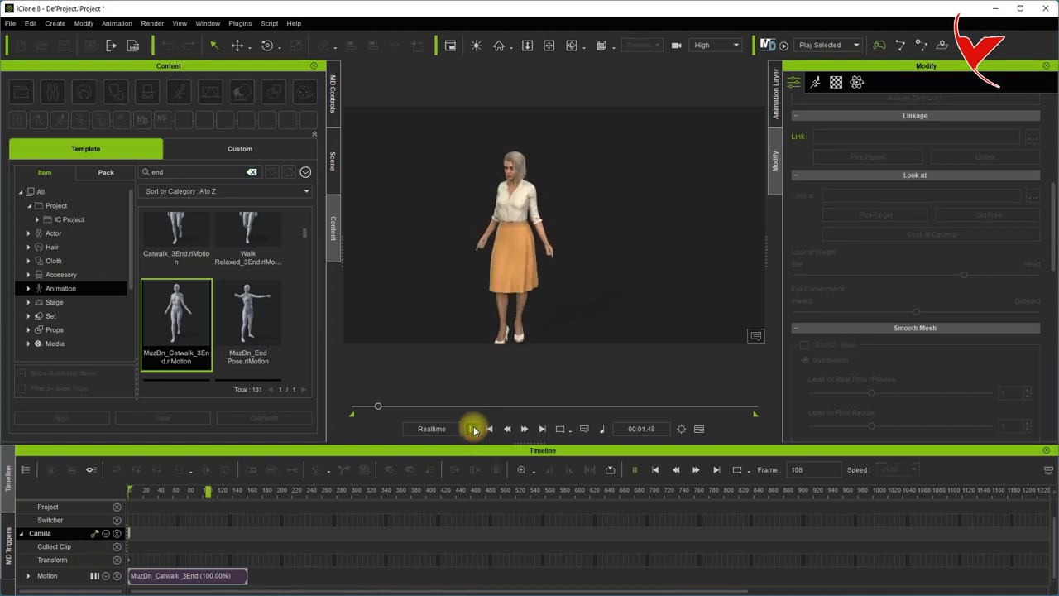
- Stretch Camila's catwalk clip to 36.36% speed, ending near frame 440, and check playback
click(248, 577)
drag(269, 575, 447, 572)
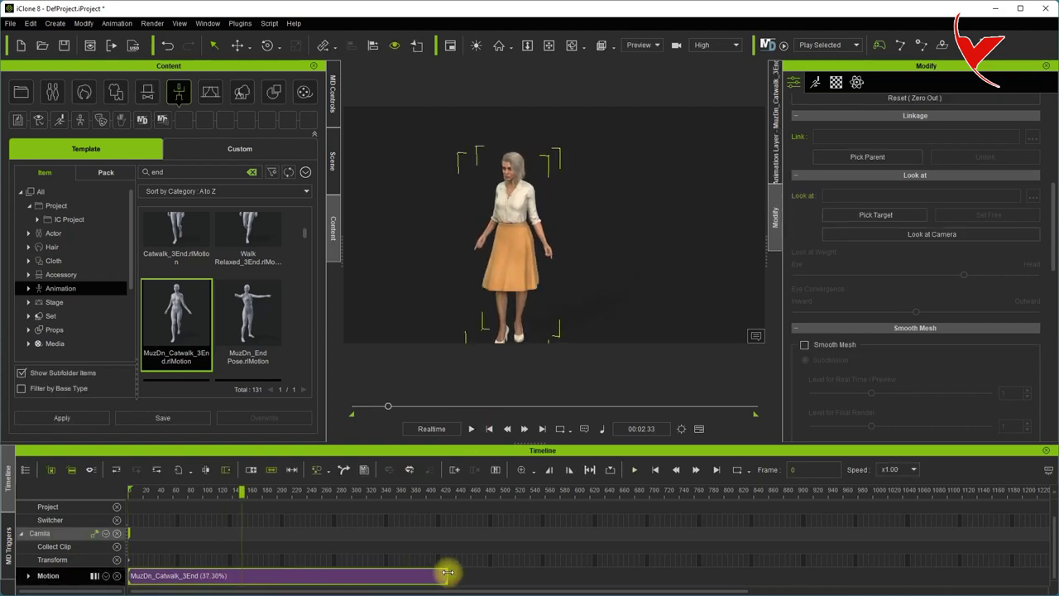
click(470, 430)
click(250, 490)
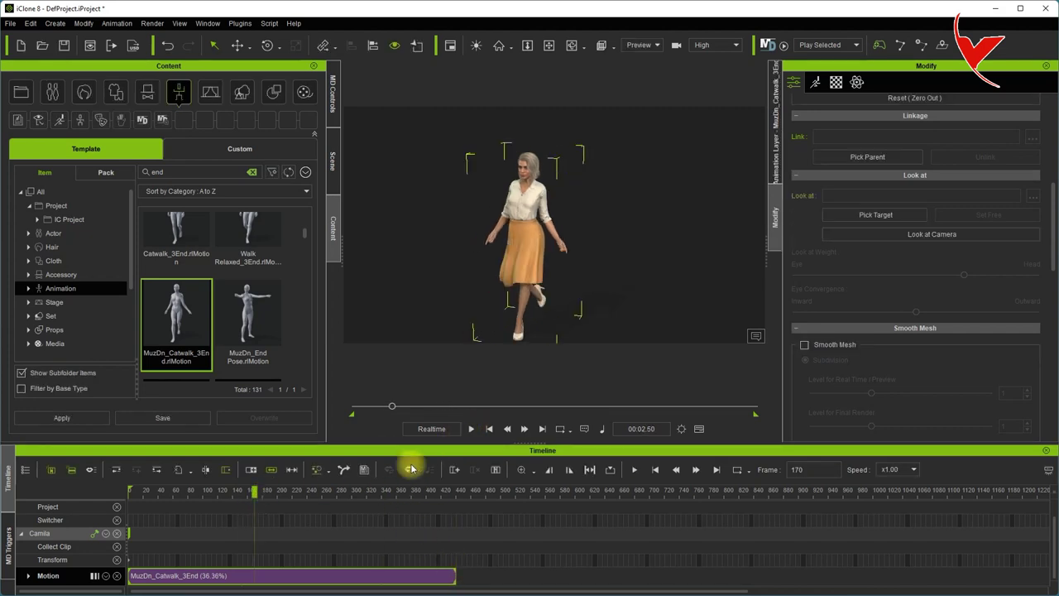
click(470, 429)
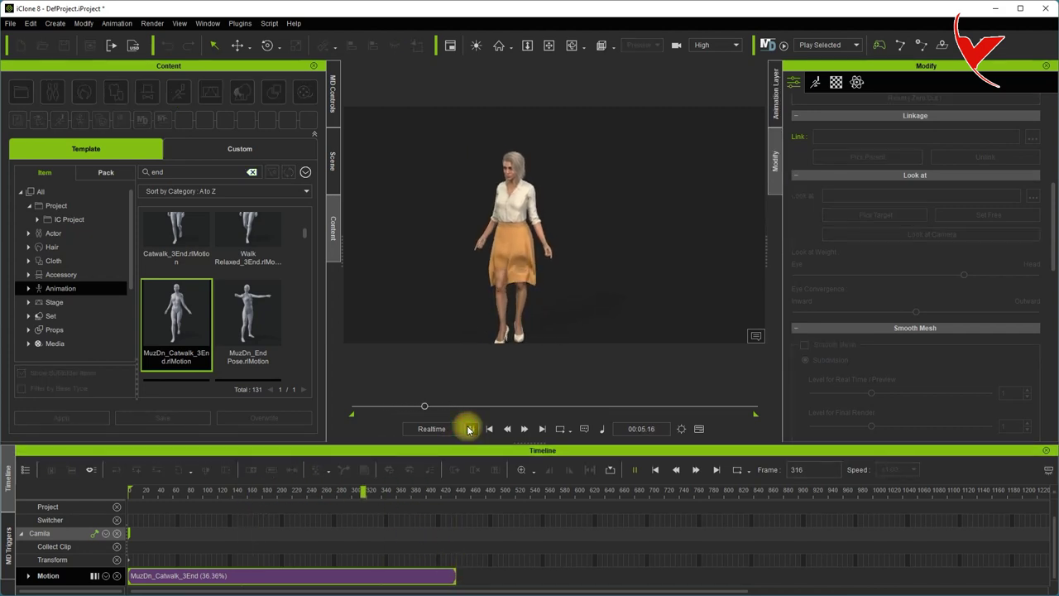
click(468, 428)
click(386, 492)
drag(384, 492, 454, 498)
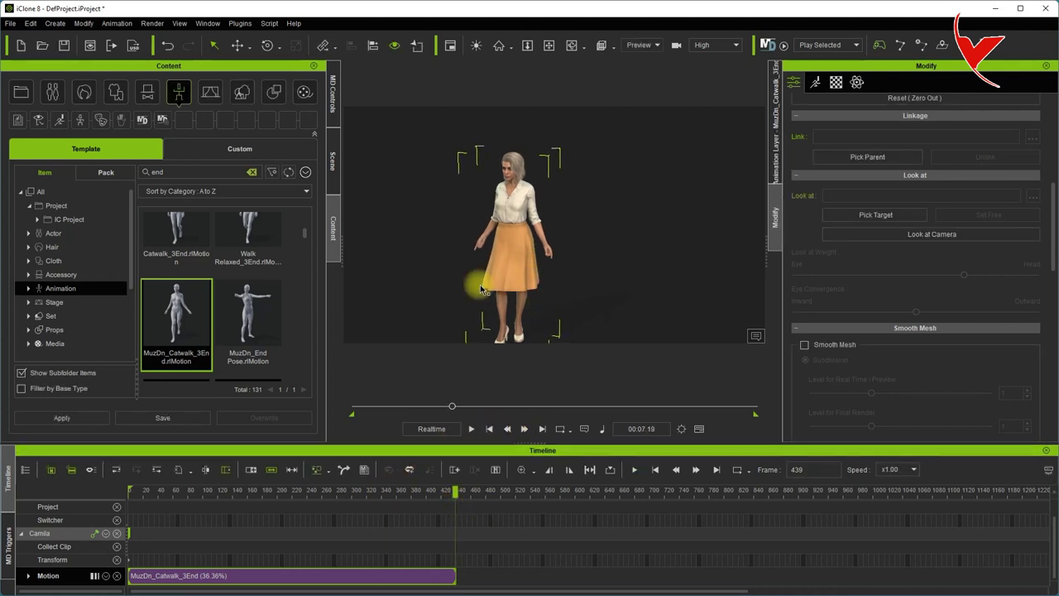
click(209, 24)
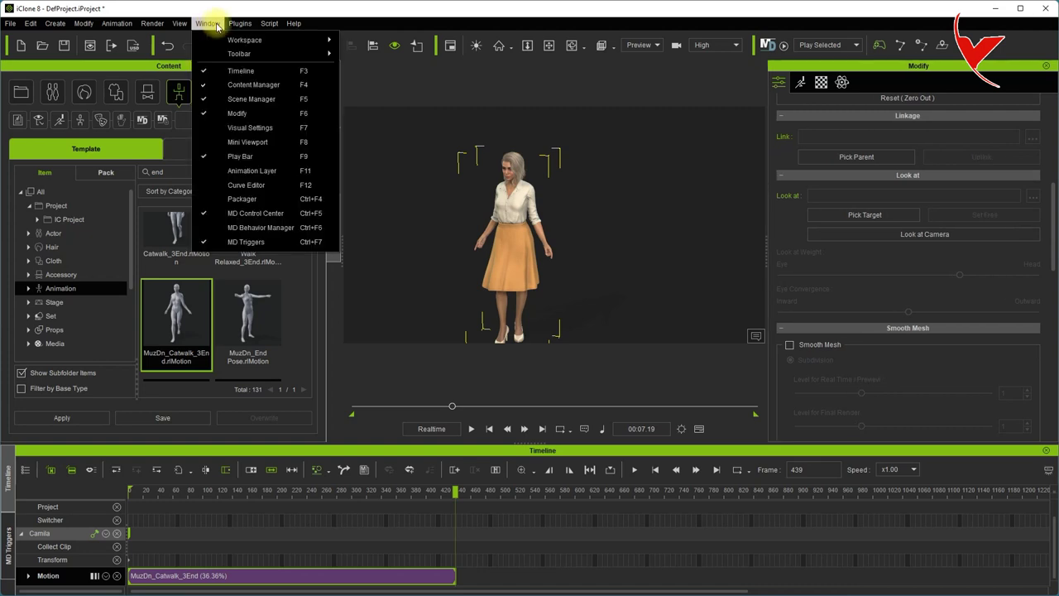
- Start editing Camila's motion layer and add a new 'arm' animation layer
click(249, 164)
click(777, 126)
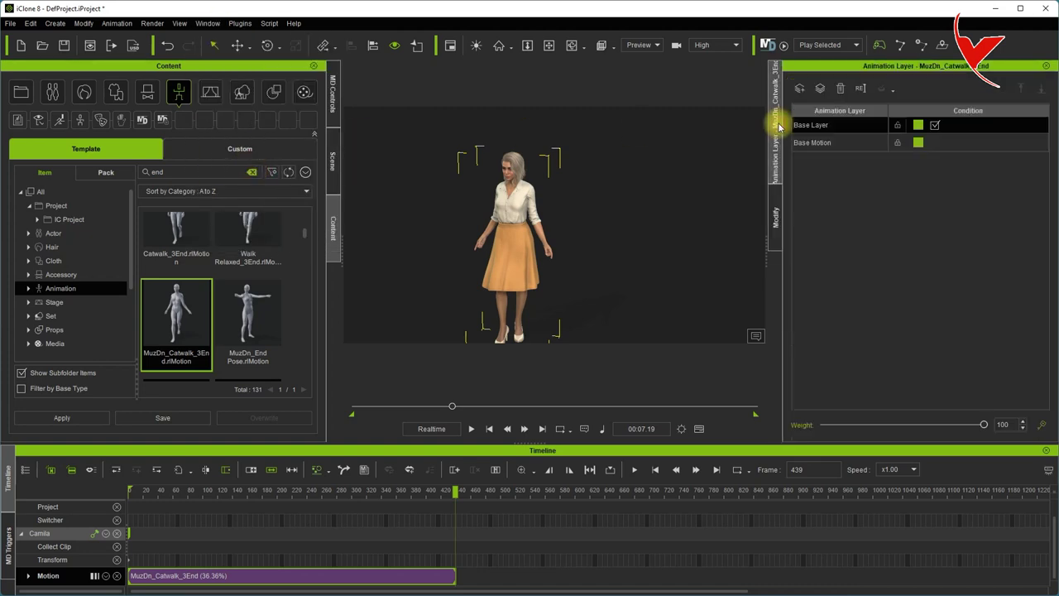
click(117, 24)
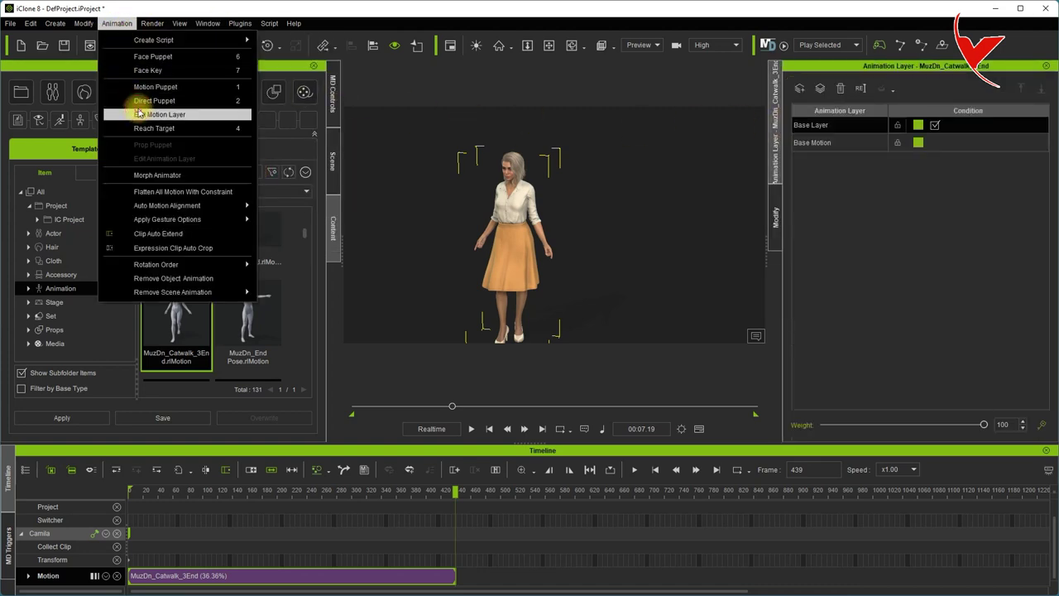
click(149, 110)
click(800, 89)
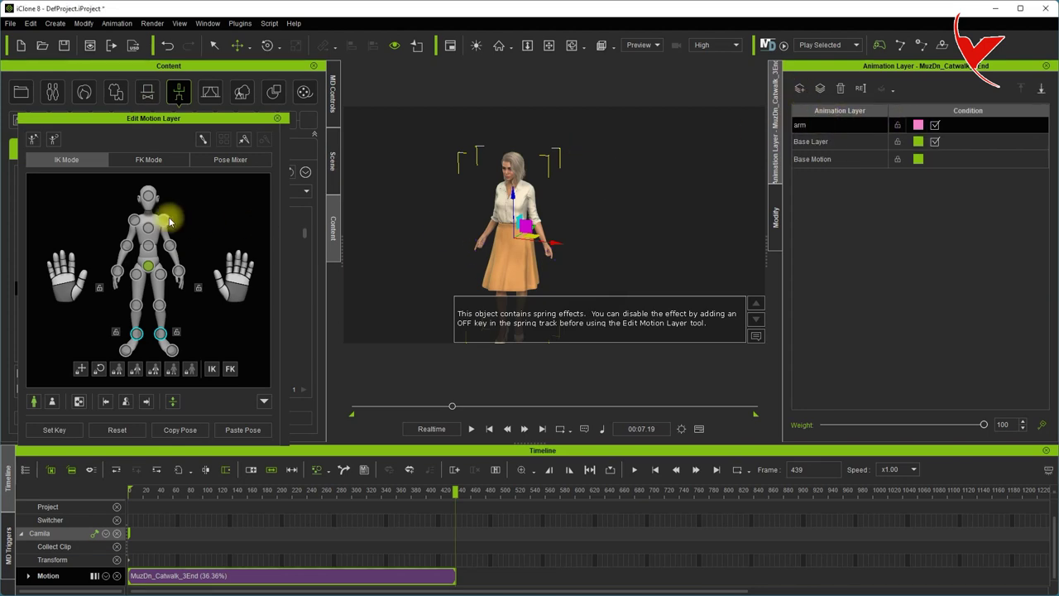
- Rotate Camila's shoulders to swing her arms outward and up to shoulder height
click(165, 220)
click(99, 369)
click(267, 45)
drag(537, 169, 532, 150)
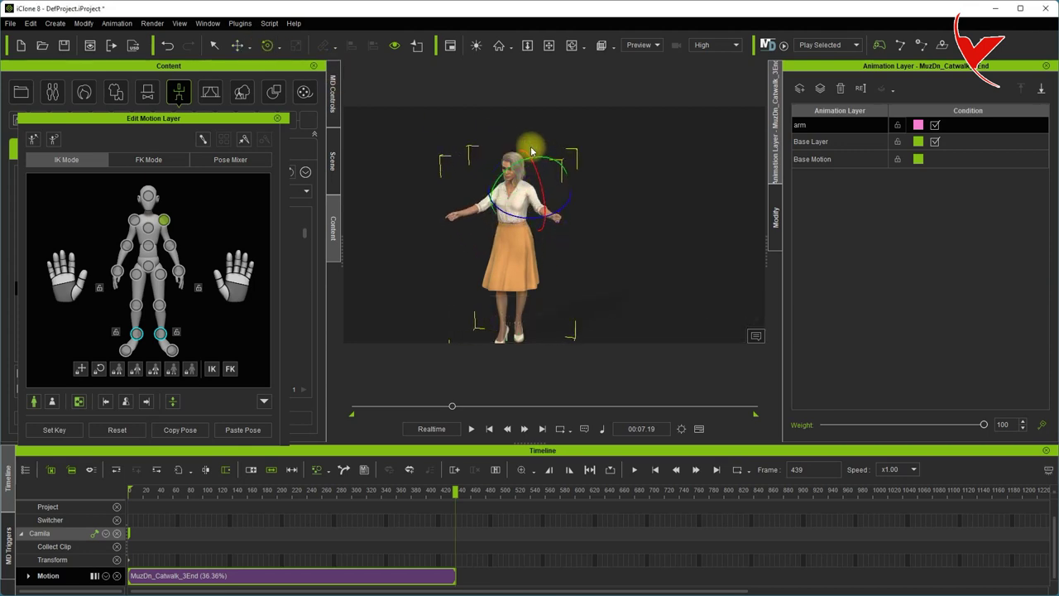
mouse_move(525, 217)
mouse_down()
mouse_move(541, 216)
mouse_move(556, 182)
mouse_move(571, 175)
mouse_up()
- Bend the elbow and tilt the right hand up at the wrist, then finish the layer
click(170, 245)
click(227, 283)
click(221, 289)
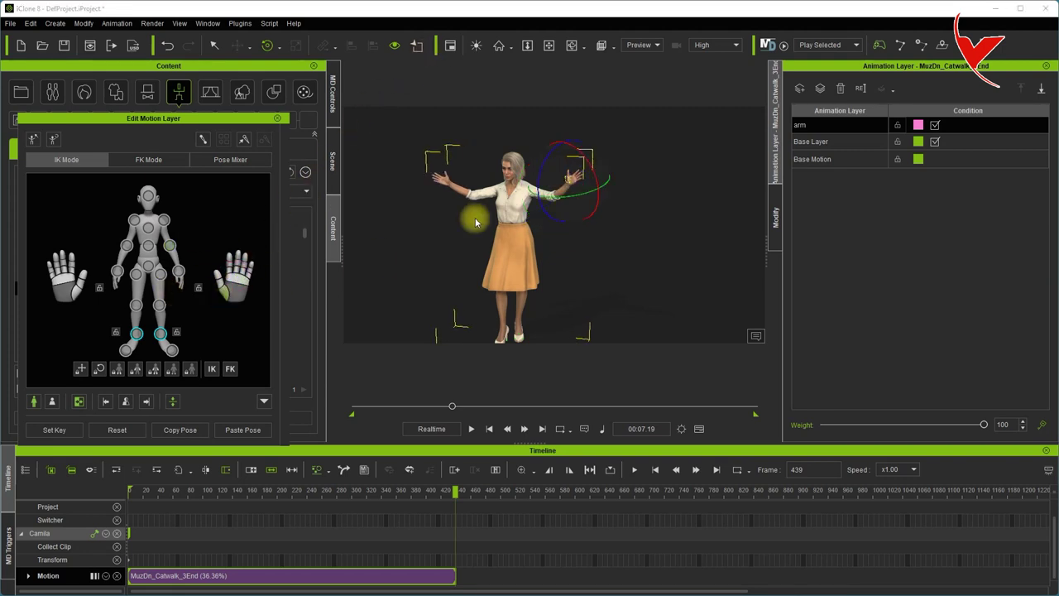
key(f)
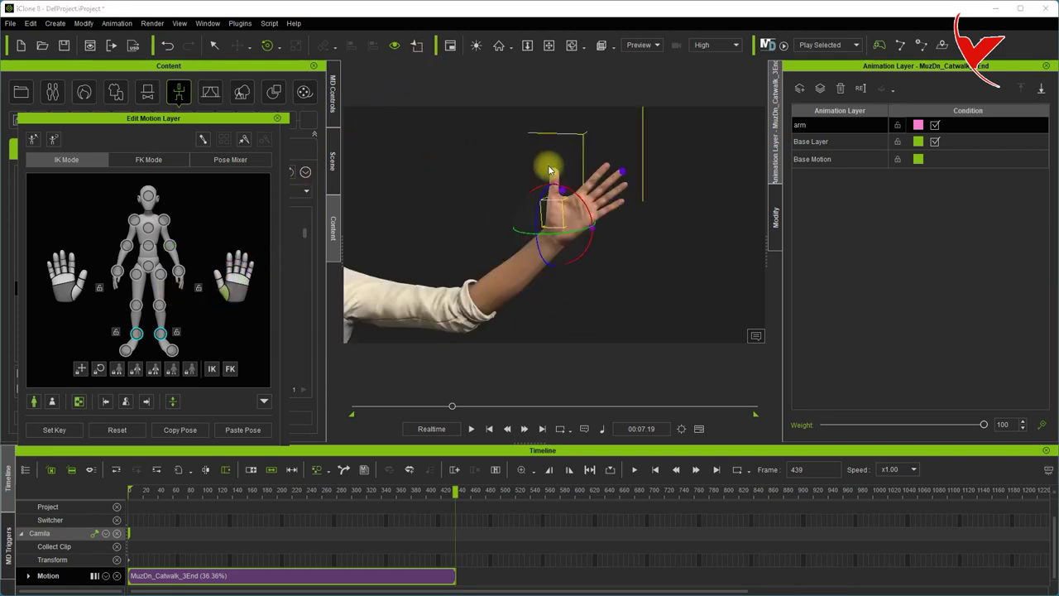
drag(576, 192, 573, 220)
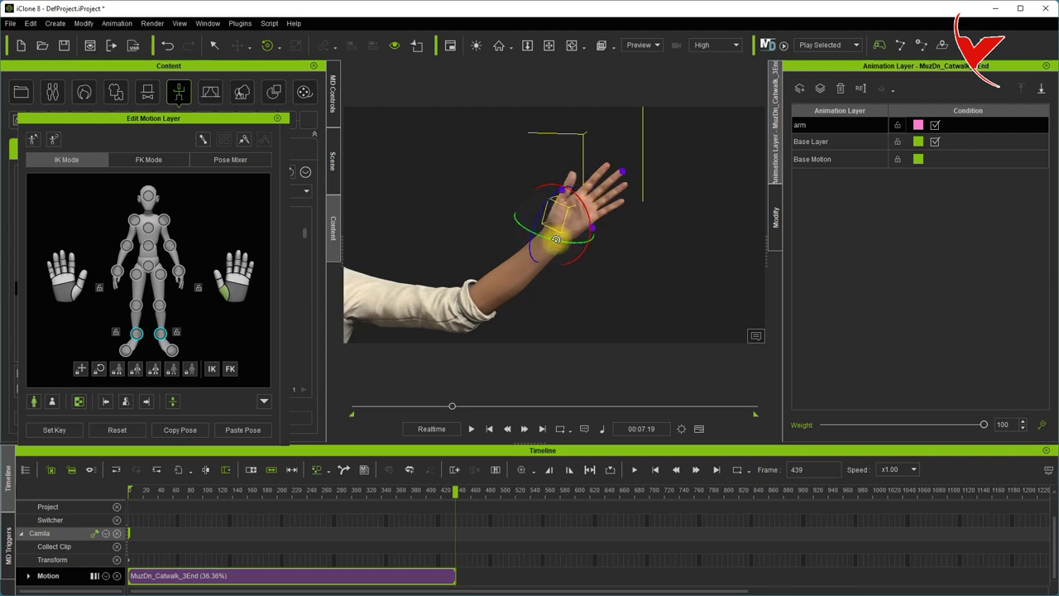
scroll(488, 180, down, 5)
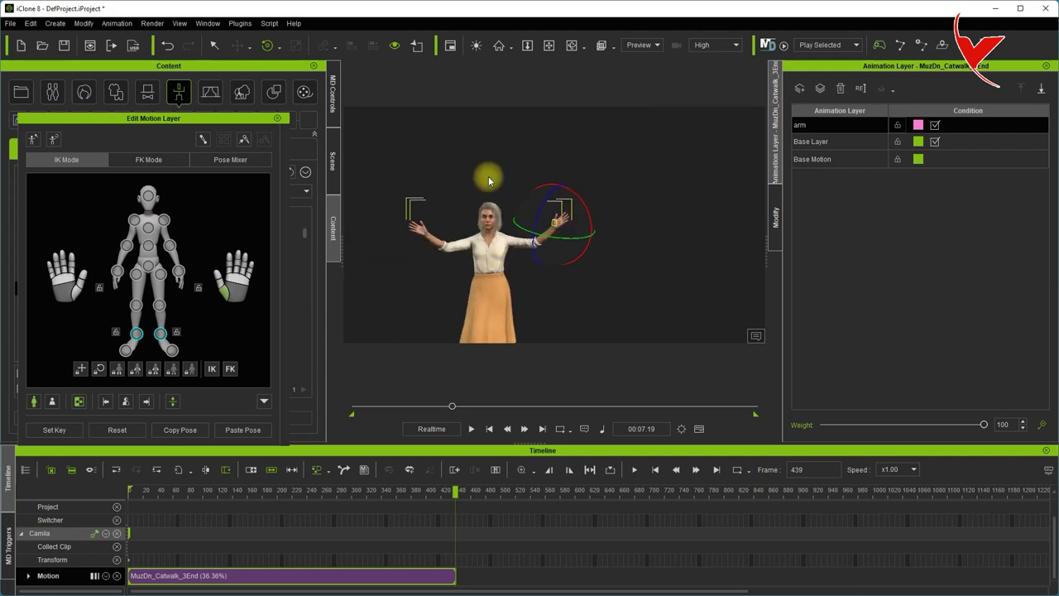
click(277, 119)
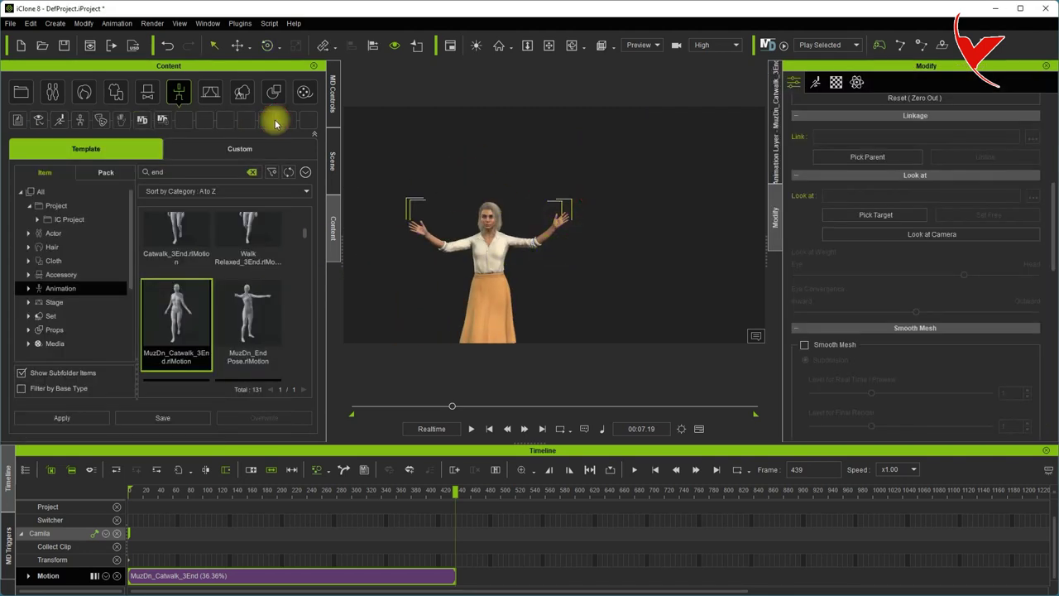
- Test the arm layer's Weight at 0 and 100 while scrubbing, then preview the gesture
drag(374, 495, 317, 490)
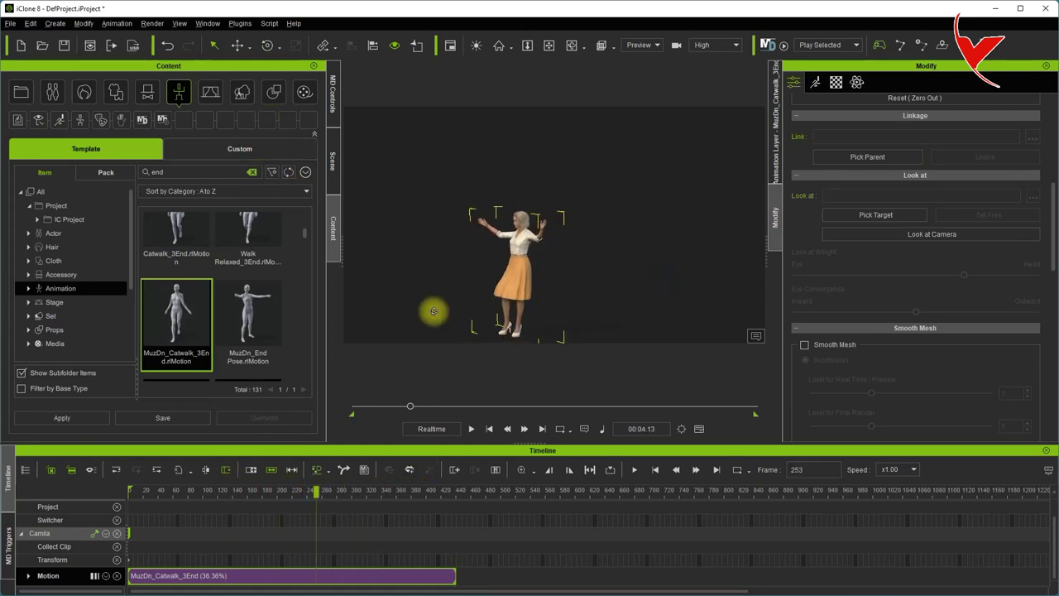
mouse_move(322, 492)
mouse_down()
mouse_move(263, 492)
mouse_move(353, 499)
mouse_up()
drag(318, 499, 299, 498)
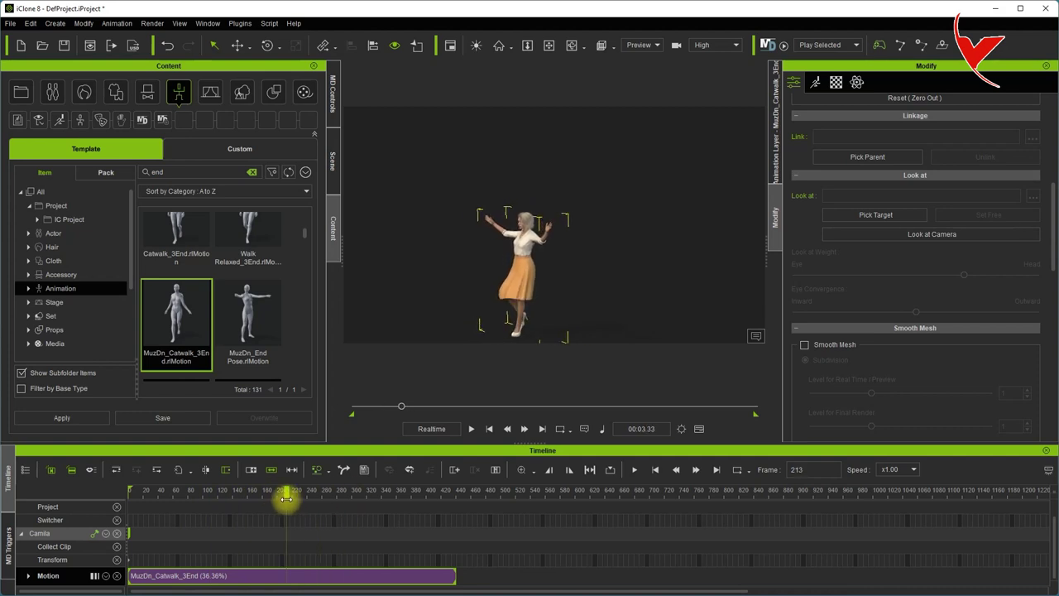
click(778, 117)
drag(991, 428, 792, 430)
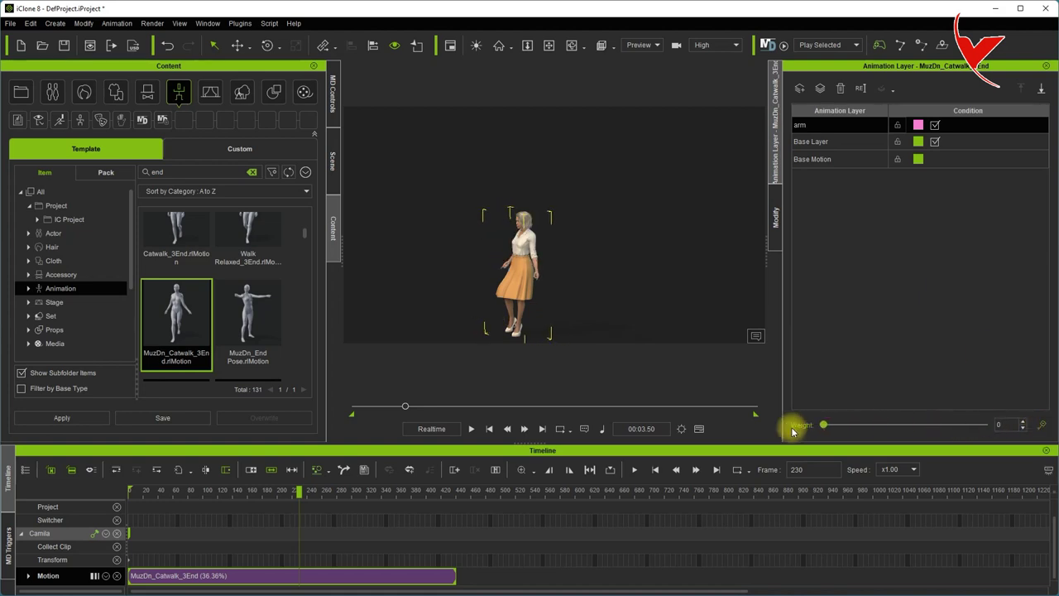
drag(294, 495, 456, 500)
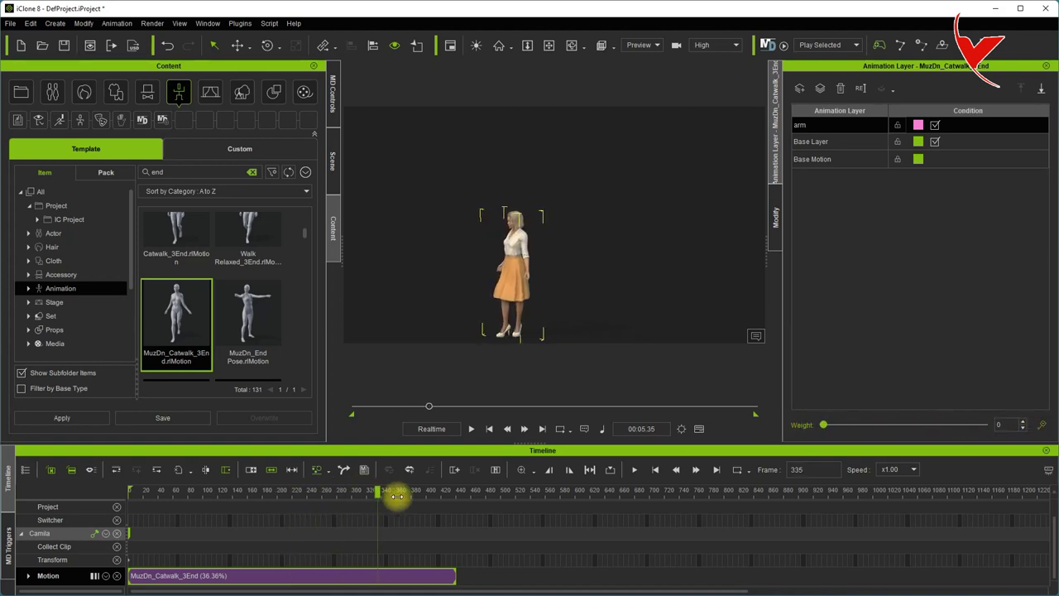
click(992, 429)
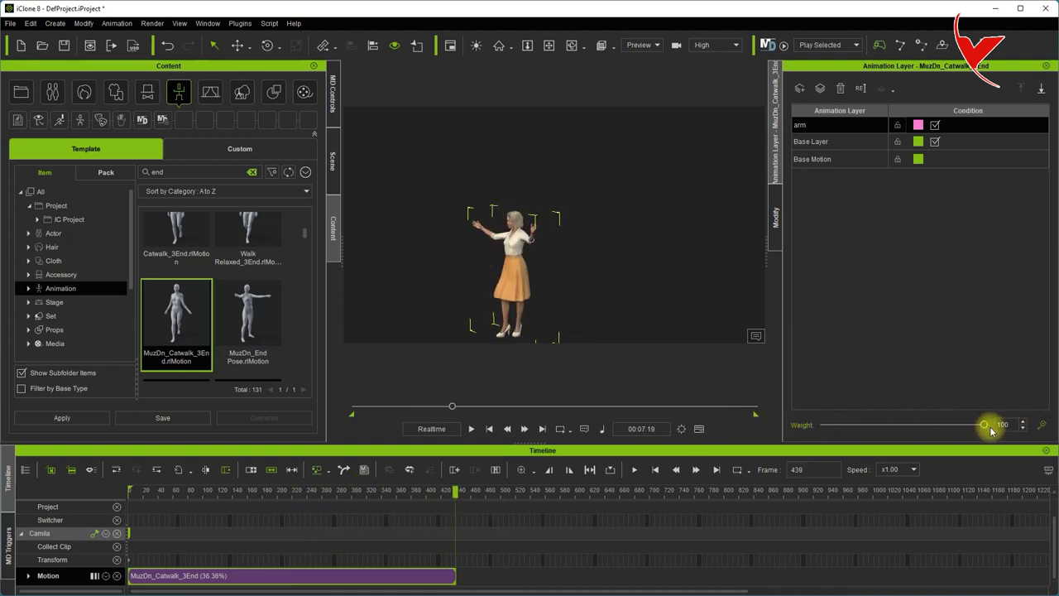
drag(455, 490, 278, 490)
click(471, 429)
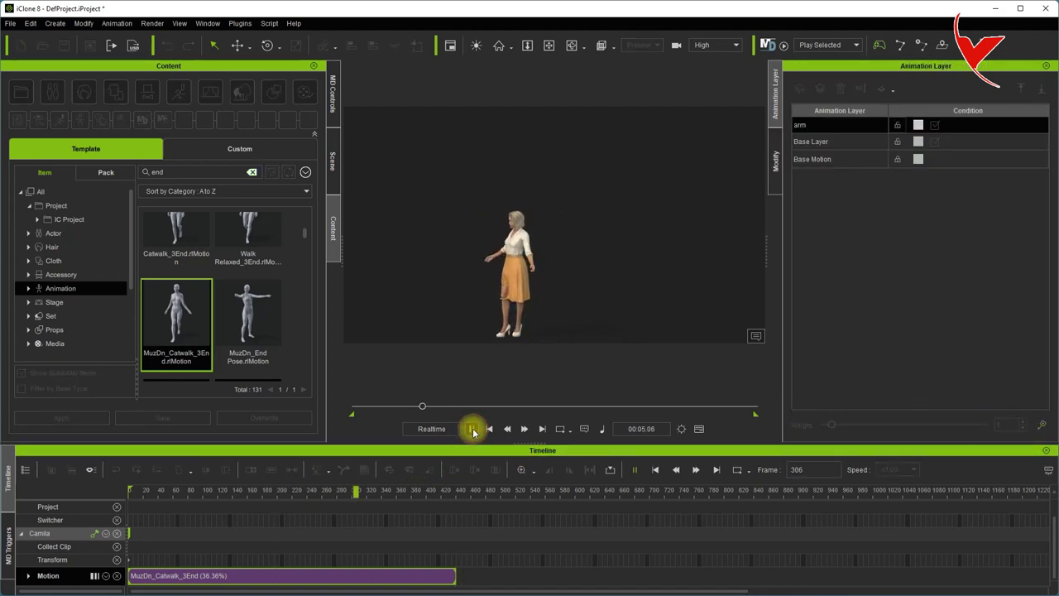
click(471, 429)
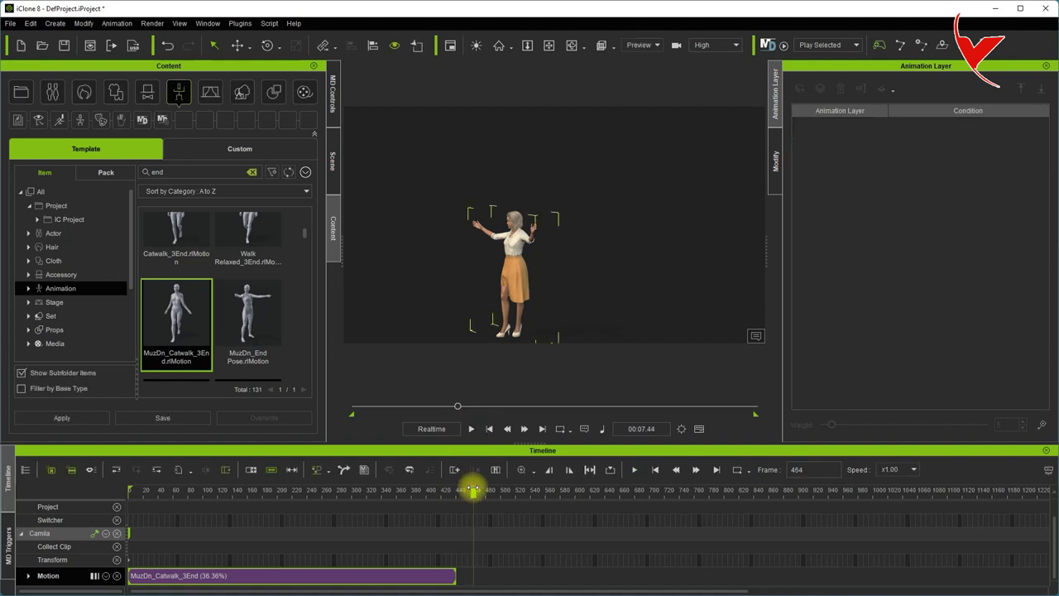
click(451, 492)
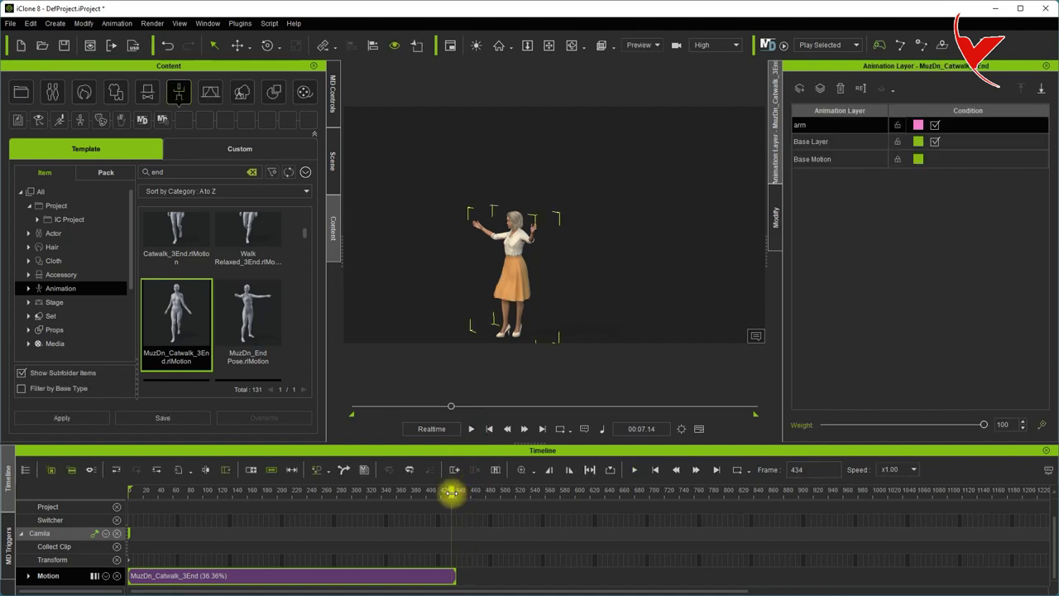
- Place CC4 Kevin beside Camila and apply the CatWalk_M motion found by searching 'walk'
click(121, 173)
drag(273, 280, 535, 268)
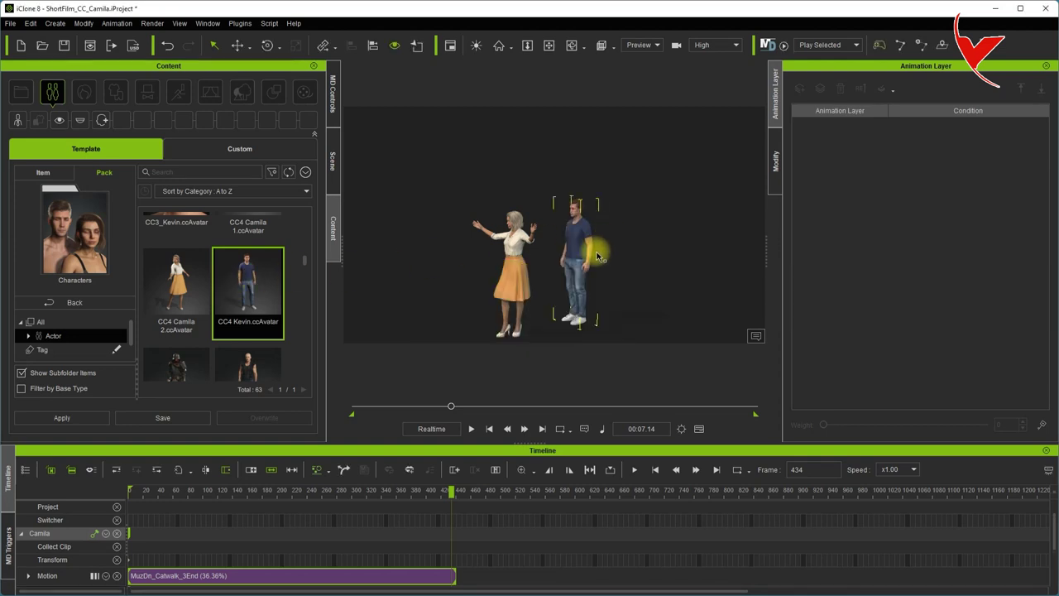
click(44, 172)
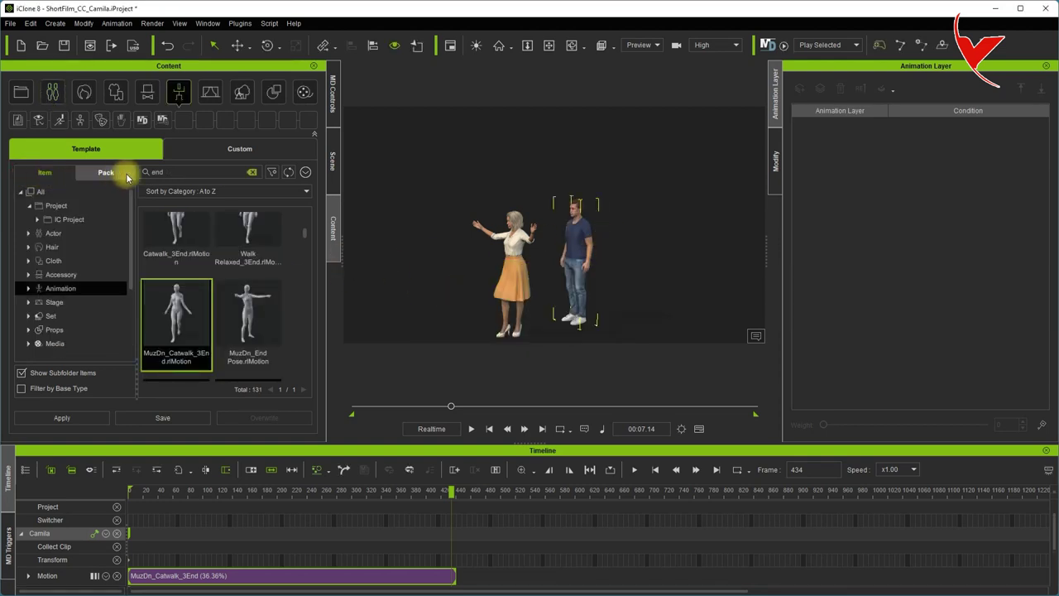
click(182, 174)
key(ctrl+a)
key(BackSpace)
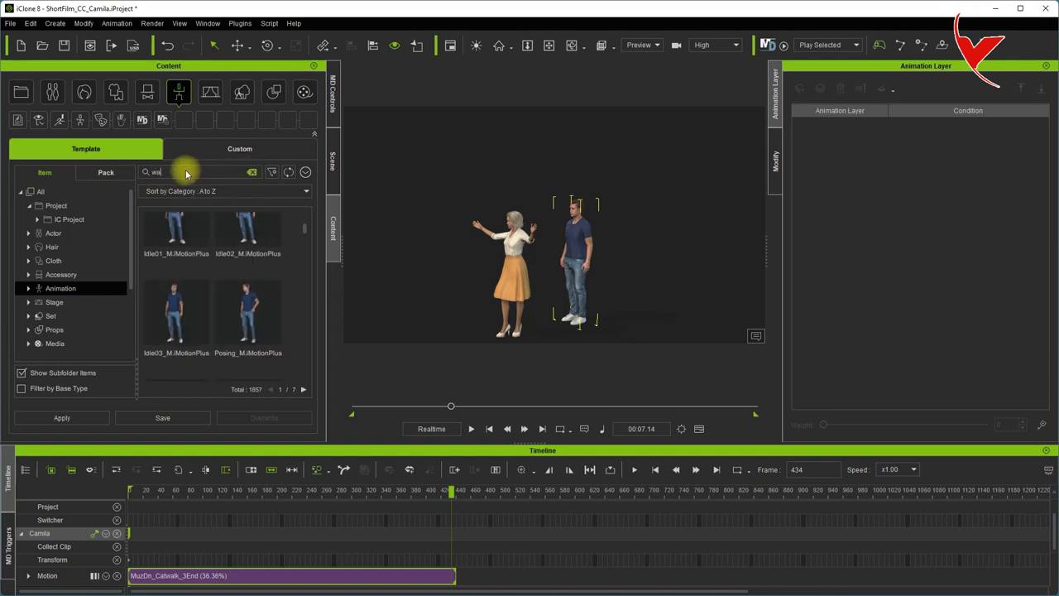
key(Return)
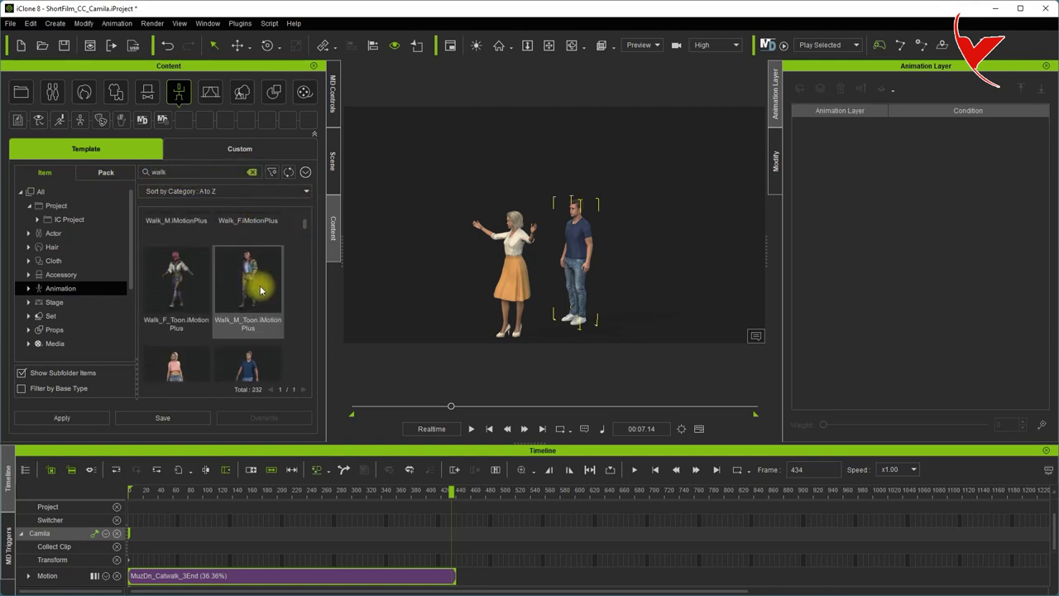
drag(256, 312, 585, 248)
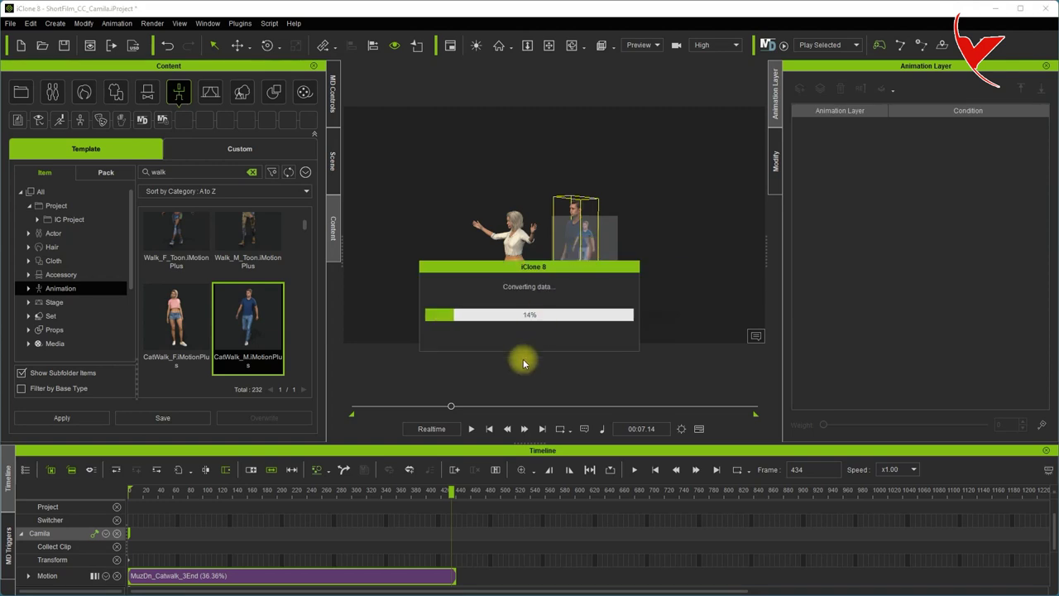
scroll(683, 566, down, 3)
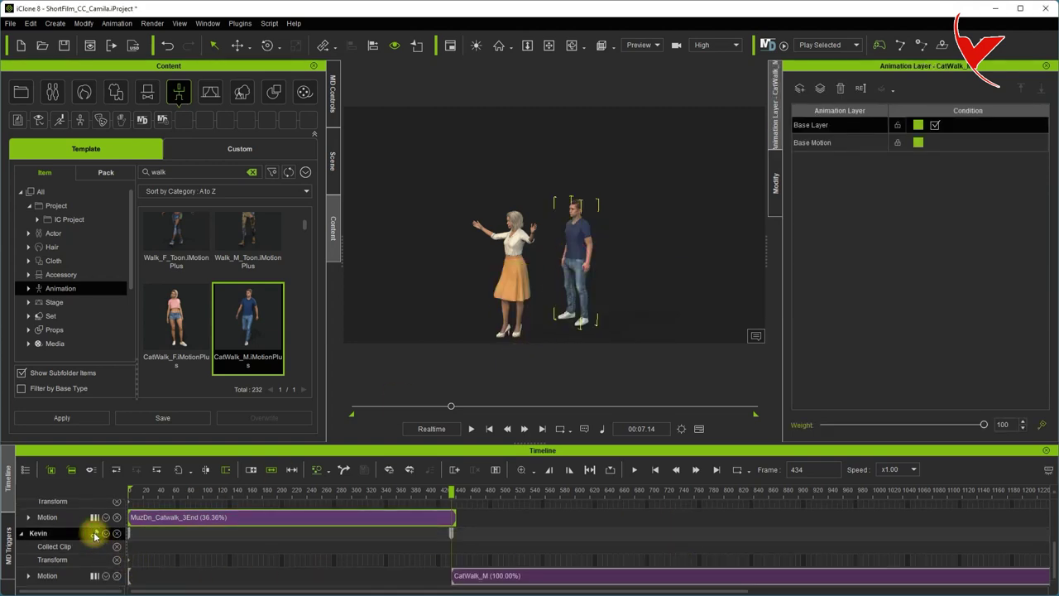
- Move Kevin's CatWalk_M clip to frame 0, split it at frame 880 and delete one part
drag(451, 491, 544, 491)
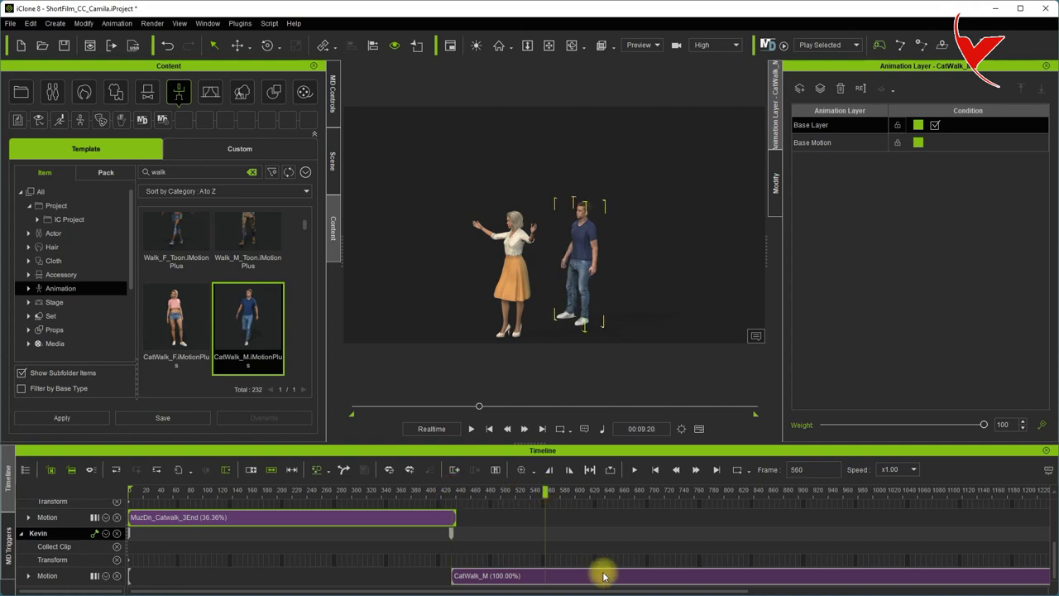
drag(603, 577, 264, 577)
drag(362, 490, 795, 492)
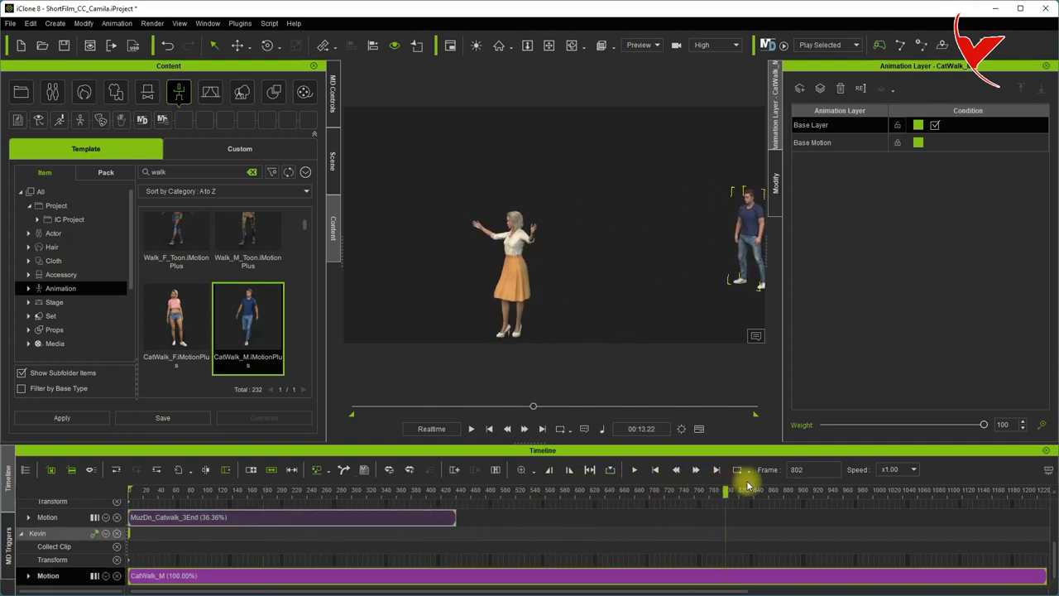
drag(790, 509, 780, 490)
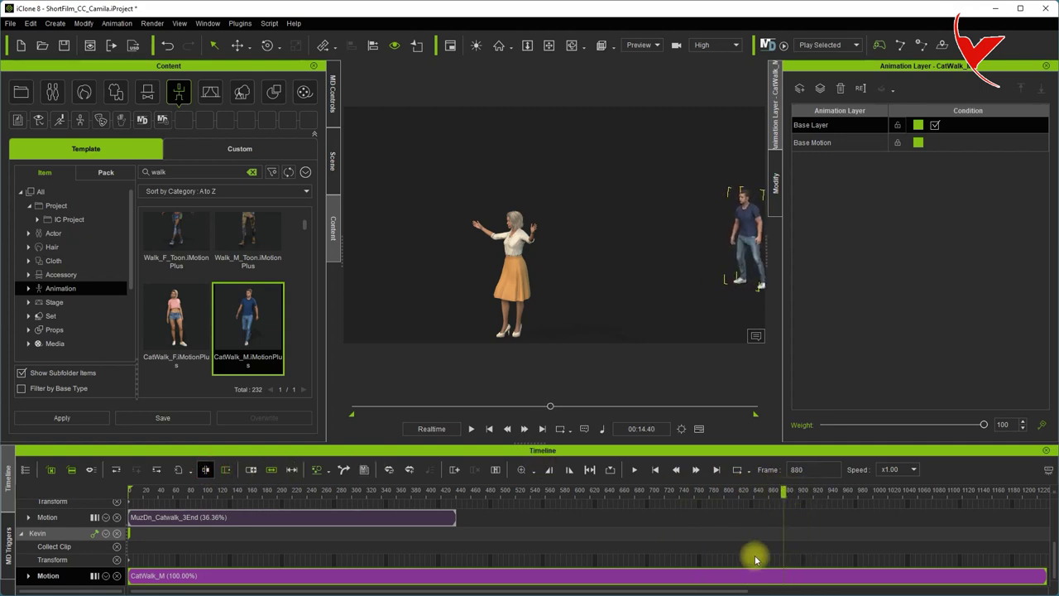
key(ctrl+b)
key(Delete)
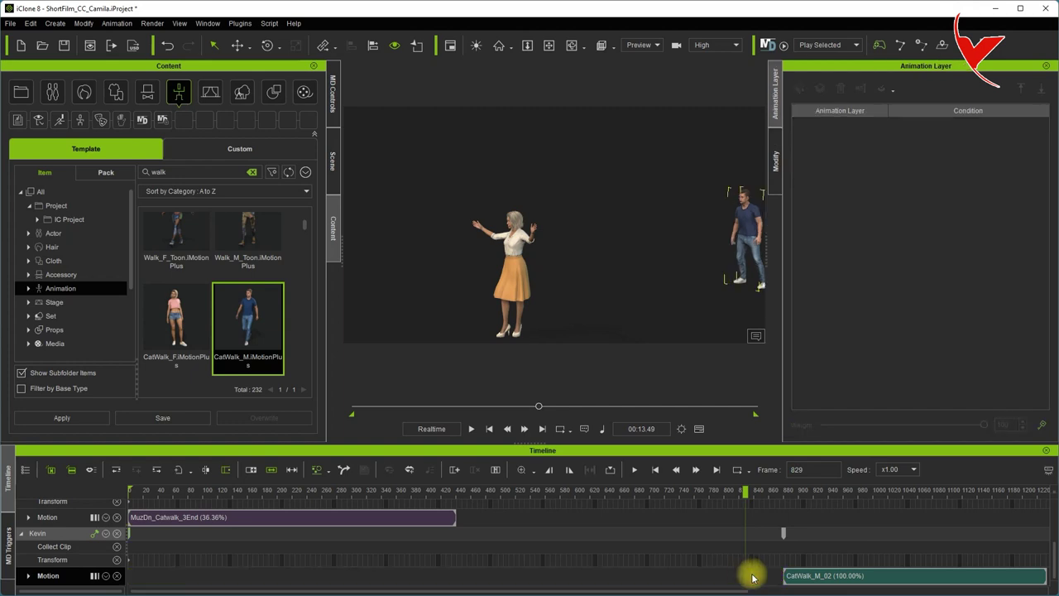
- Move CatWalk_M_02 to the track start and slow it to 58.83%, ending near frame 590
drag(512, 577, 136, 575)
click(380, 491)
drag(380, 493, 366, 492)
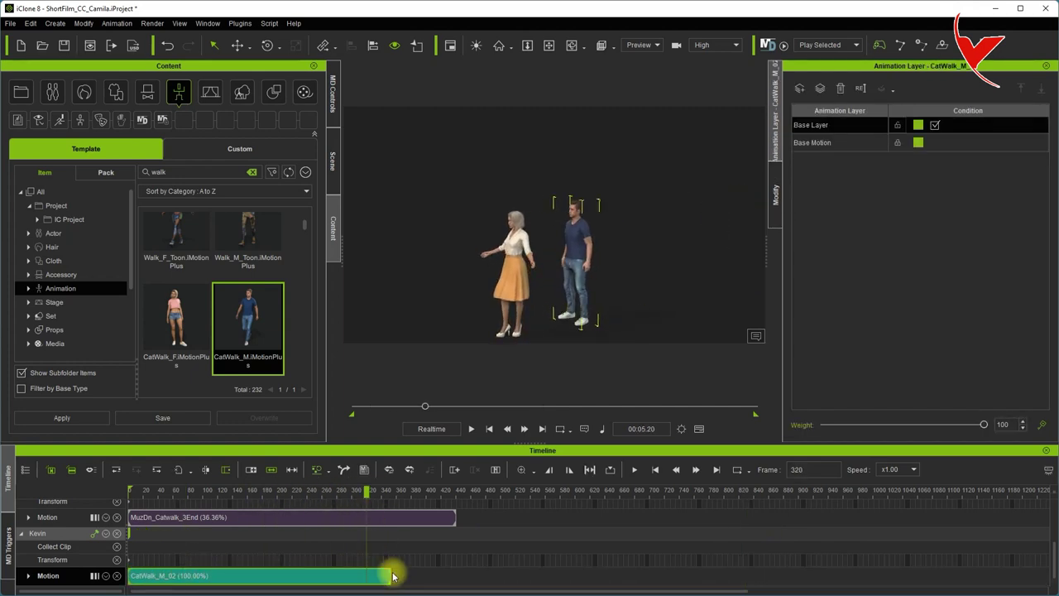
drag(390, 575, 564, 567)
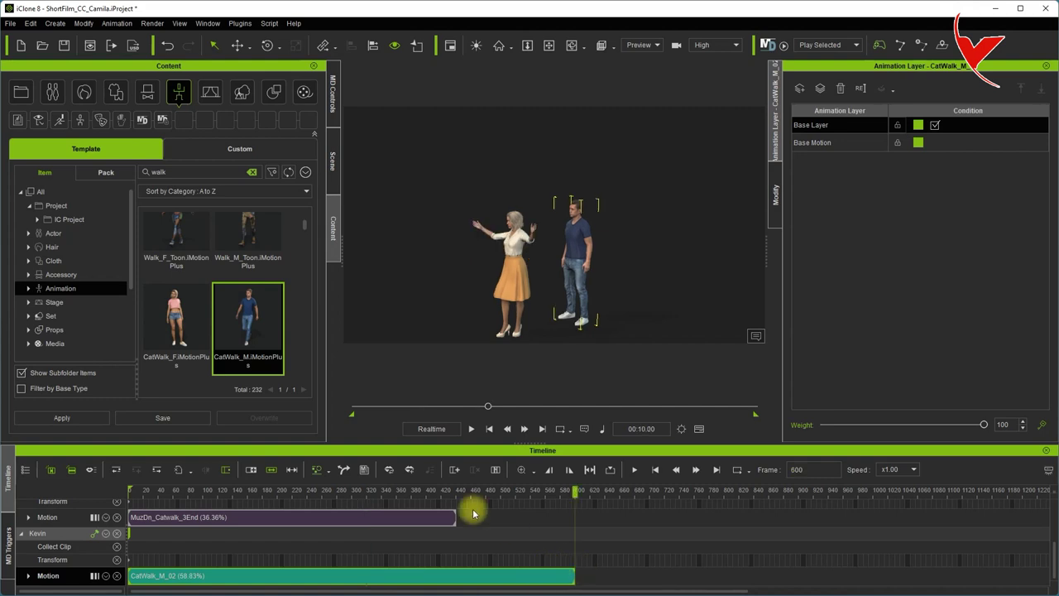
- Play back both characters, stopping at frame 518, and park the playhead at frame 615
click(471, 429)
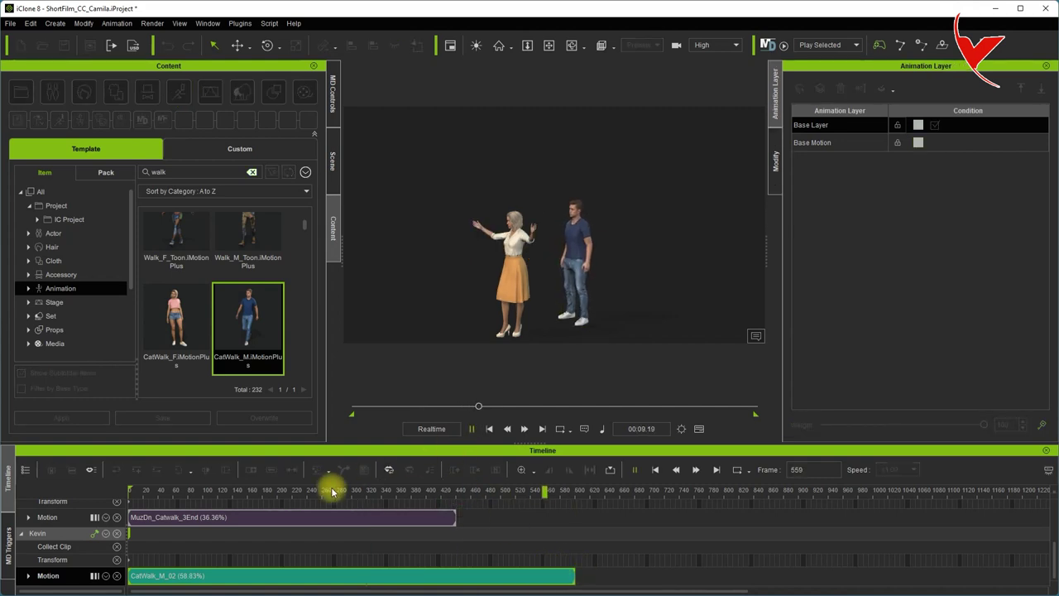
click(332, 489)
click(472, 429)
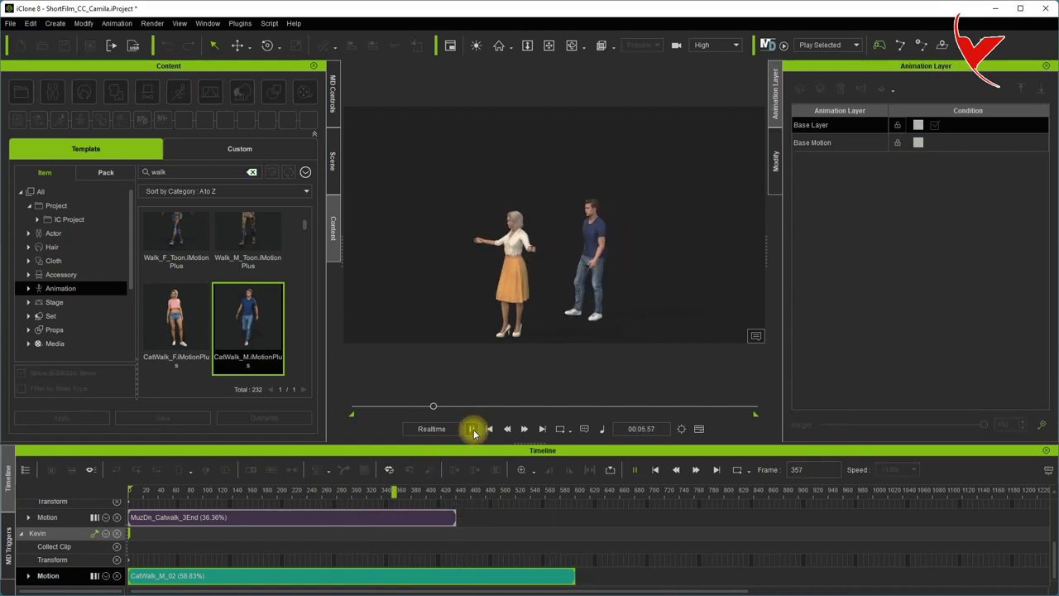
click(472, 428)
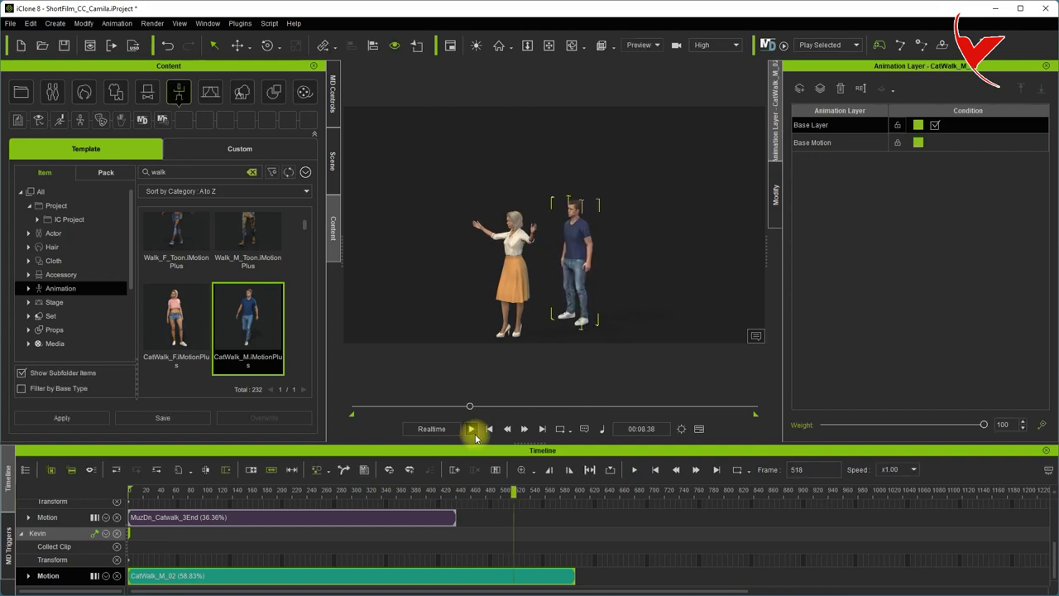
drag(513, 490, 587, 512)
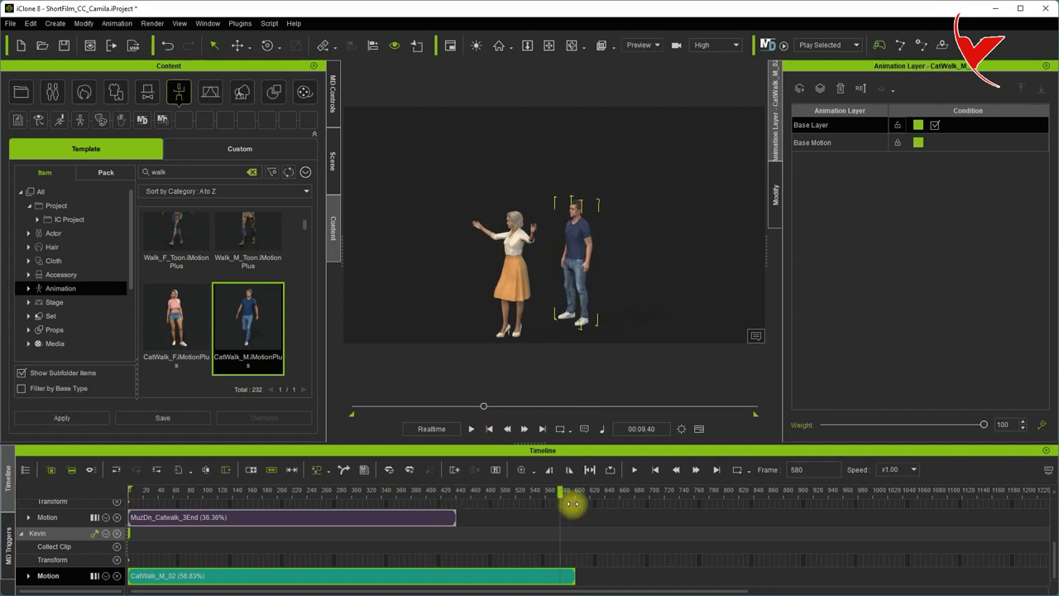
right_drag(589, 262, 511, 252)
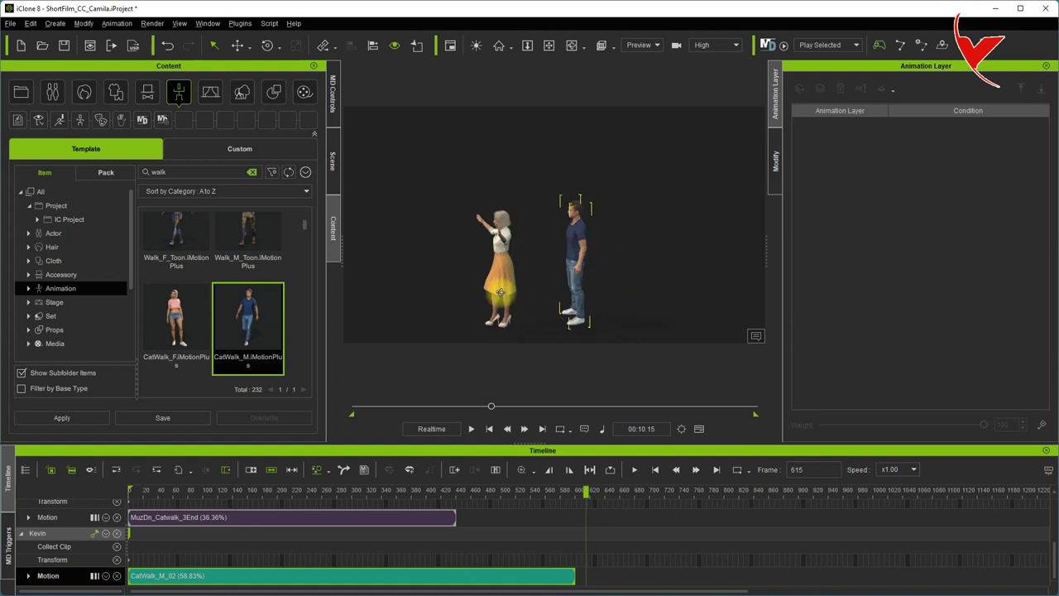
- Move Kevin so he stands just behind Camila, orbiting around to check his placement
click(237, 45)
drag(610, 303, 536, 309)
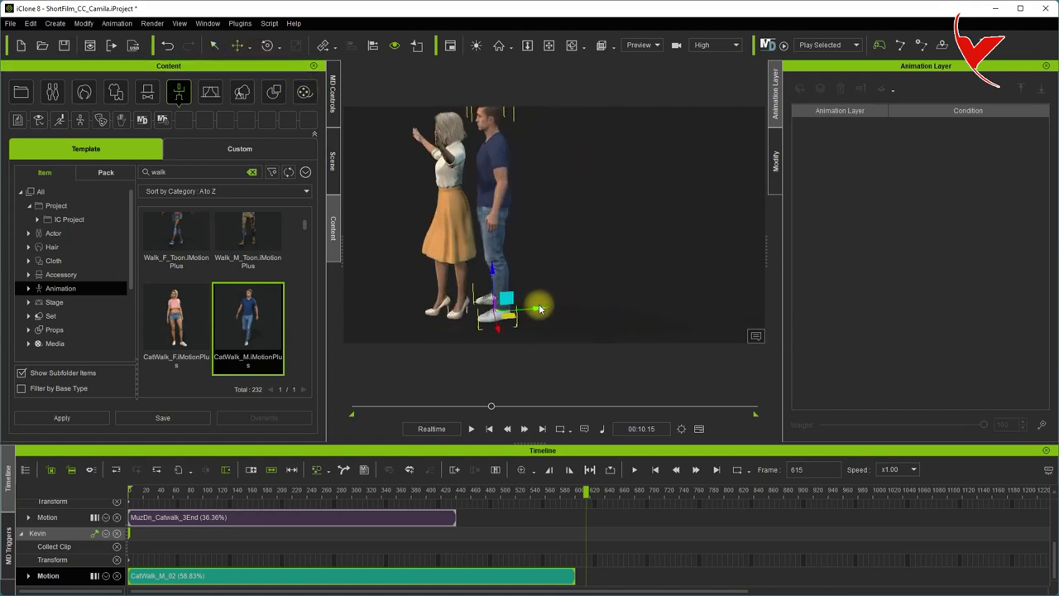
mouse_move(553, 232)
right_down()
mouse_move(766, 221)
mouse_move(710, 235)
right_up()
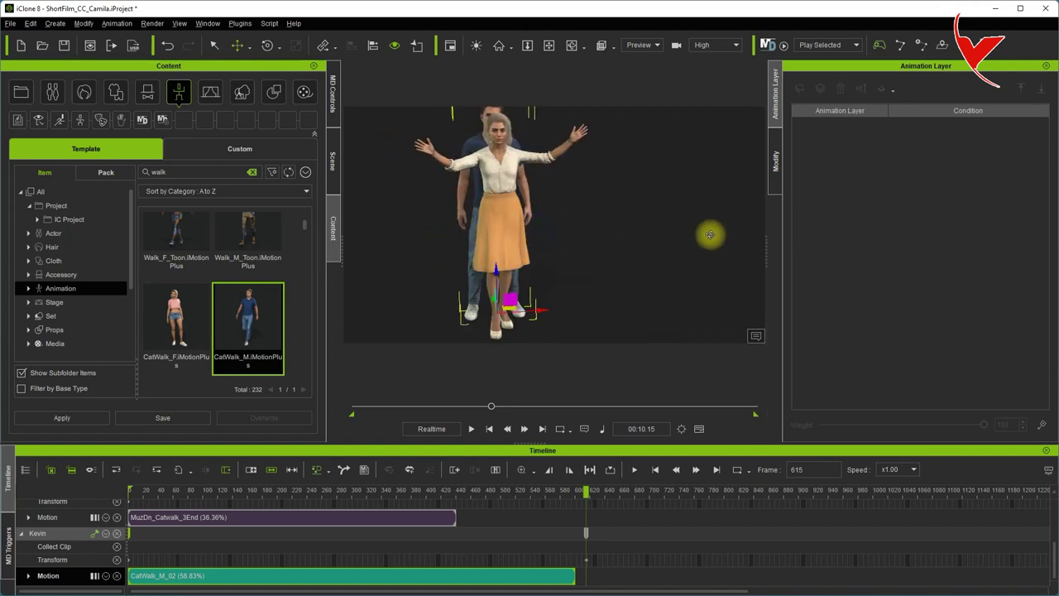
scroll(571, 227, down, 3)
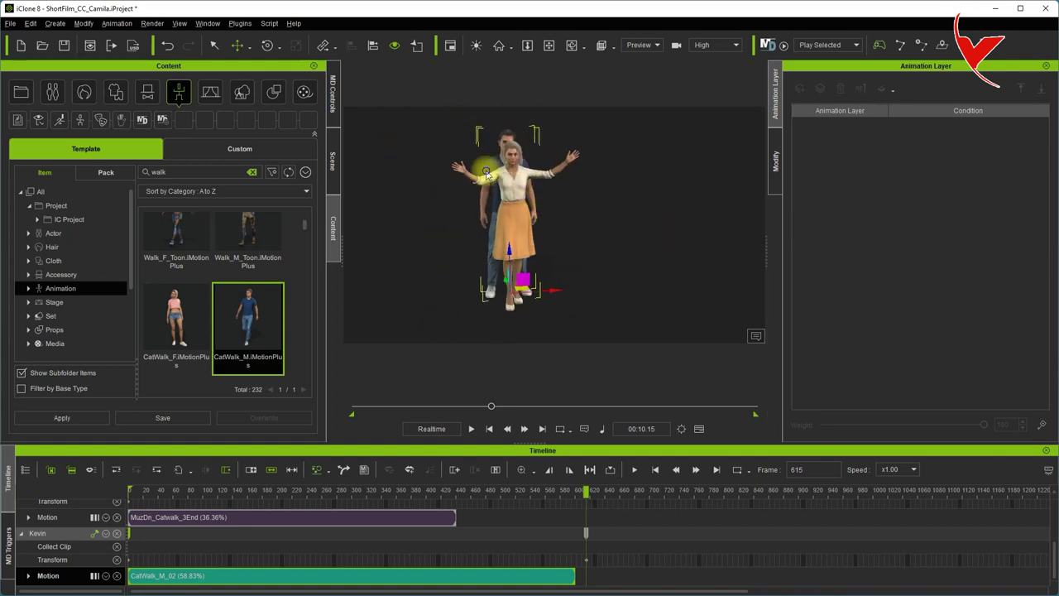
mouse_move(487, 172)
right_down()
mouse_move(503, 160)
mouse_move(659, 276)
right_up()
scroll(646, 315, up, 3)
scroll(578, 304, up, 3)
right_drag(577, 304, 614, 229)
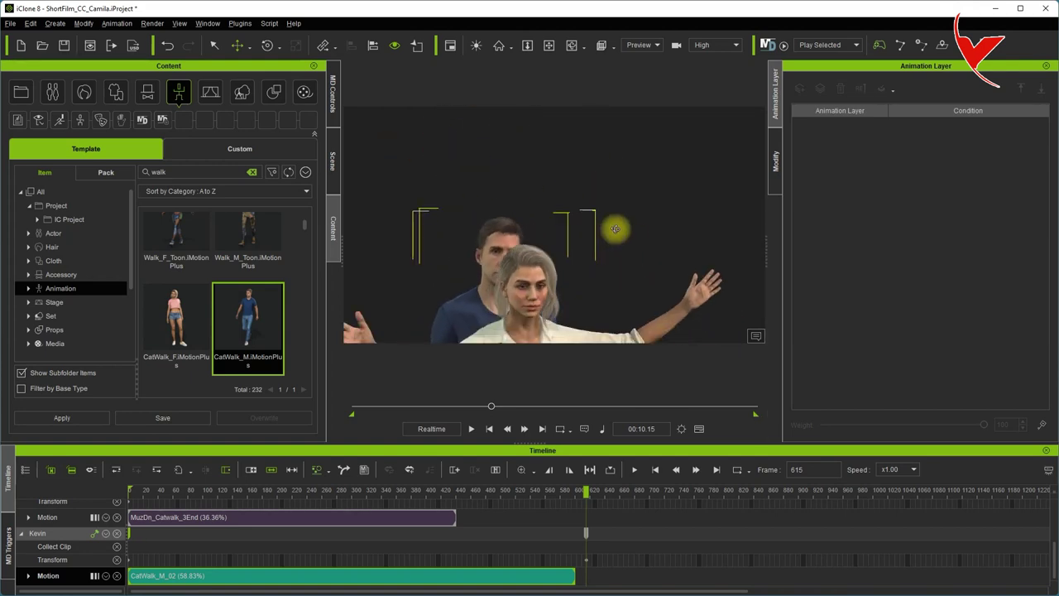
scroll(617, 240, down, 3)
- Rewind the timeline to frame 0 and bring up Kevin's Modify settings
drag(585, 490, 240, 490)
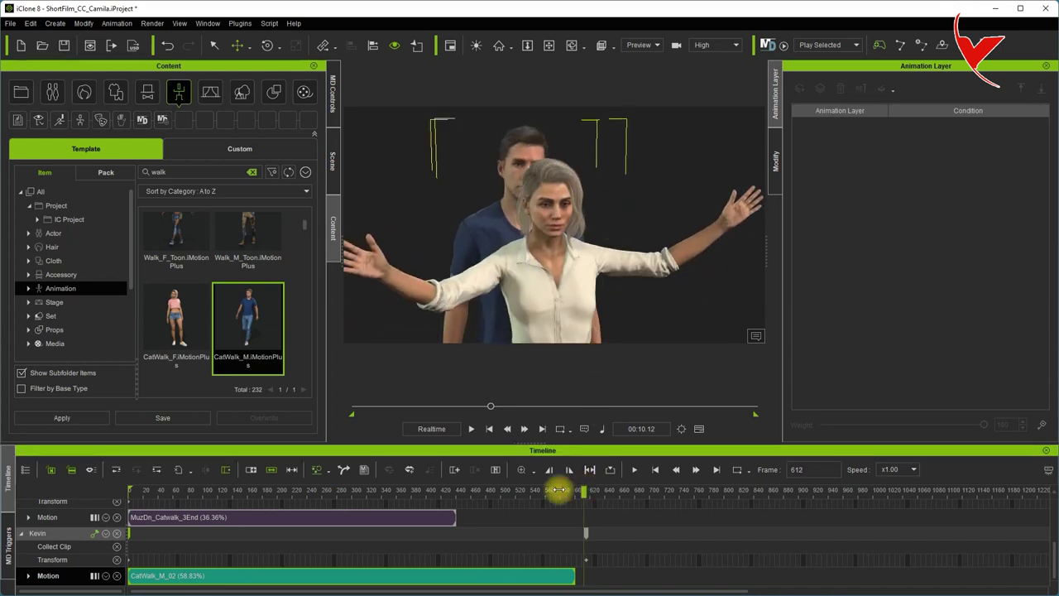
drag(165, 492, 112, 494)
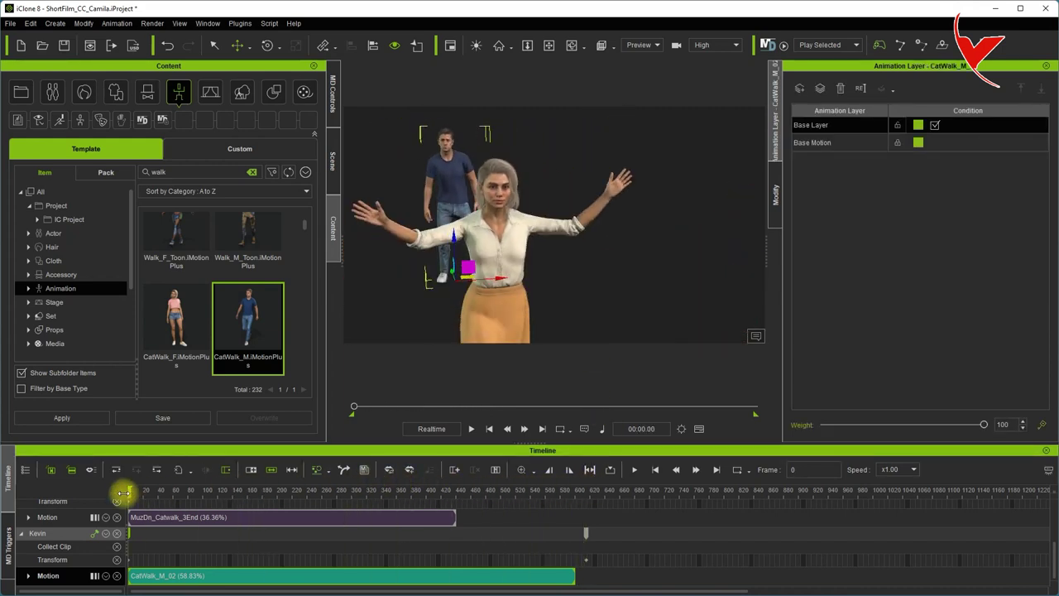
click(776, 180)
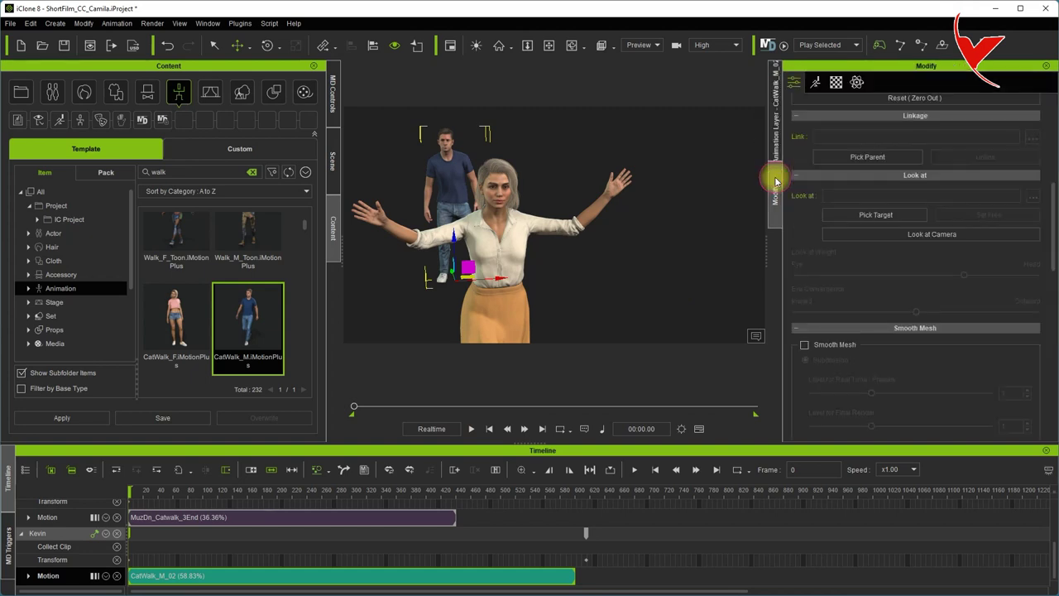
- Set Kevin's look-at target to Camila's head (CC_Base_Head)
drag(1055, 217, 1051, 354)
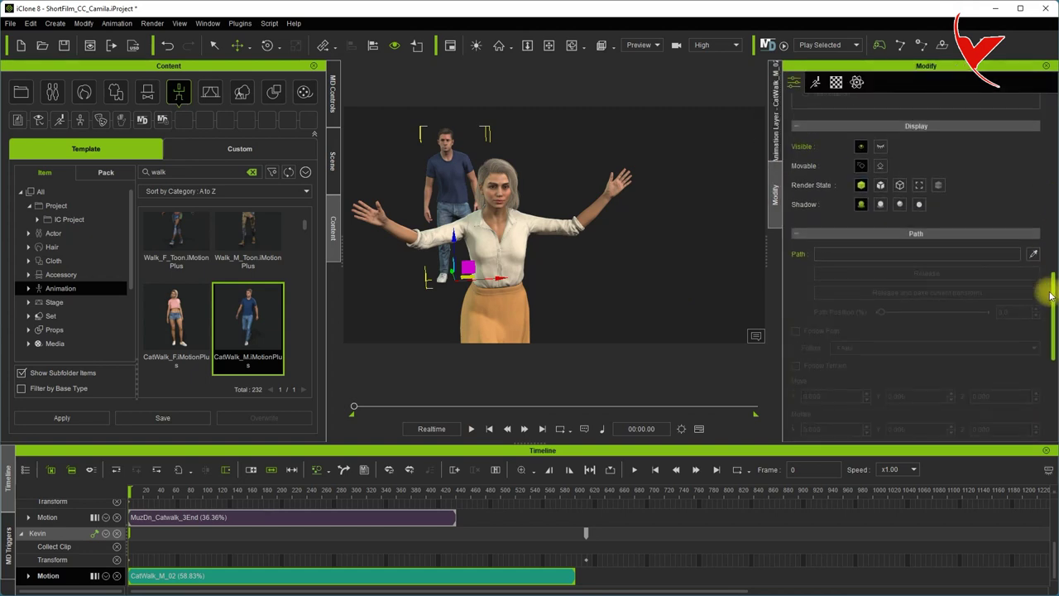
drag(1051, 354, 1048, 194)
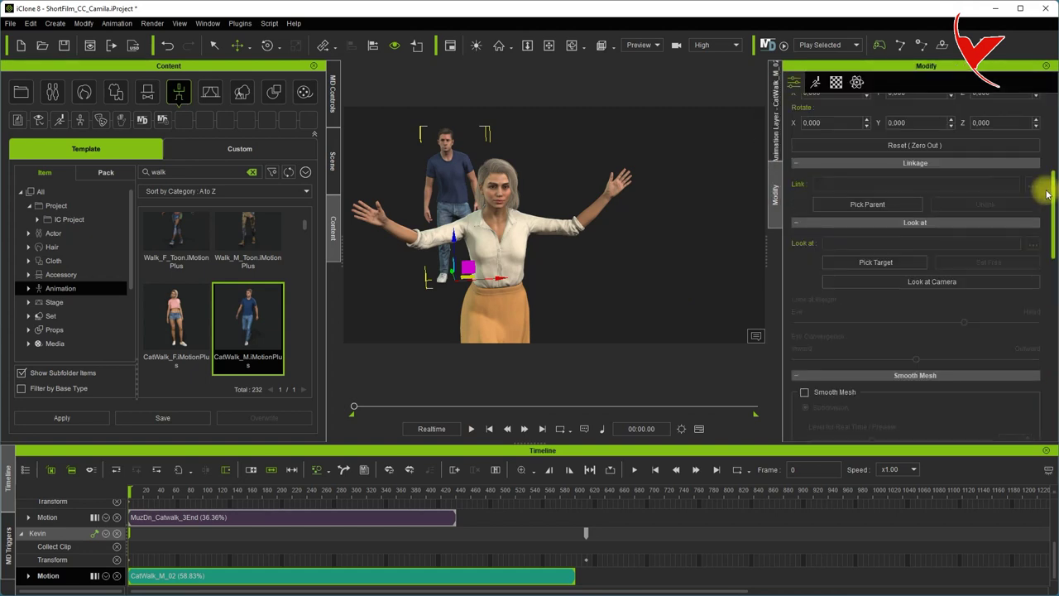
click(499, 190)
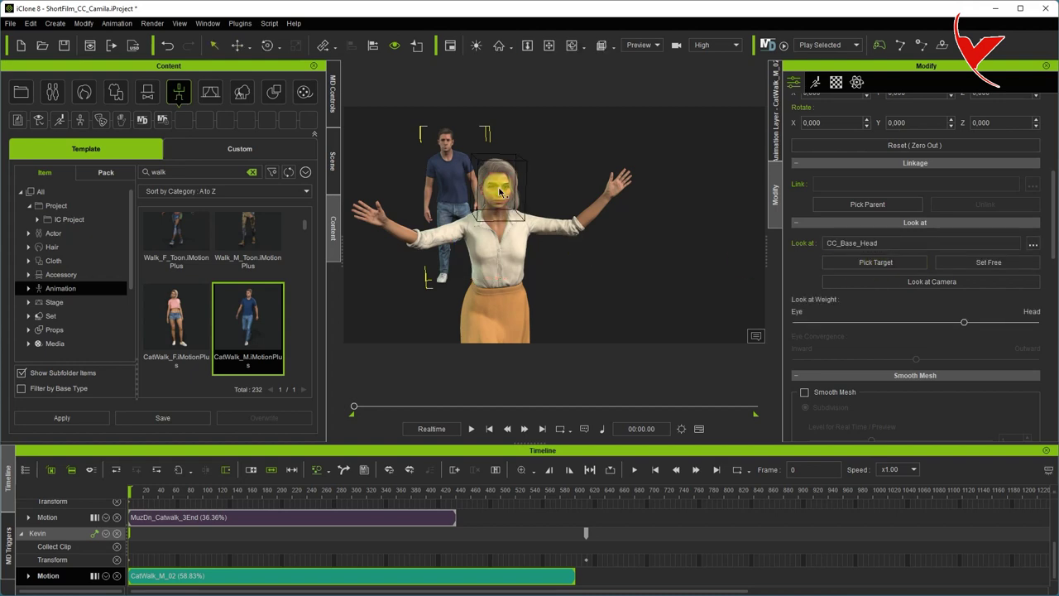
- Release Kevin's look-at target with Set Free at frame 366
drag(356, 409, 438, 405)
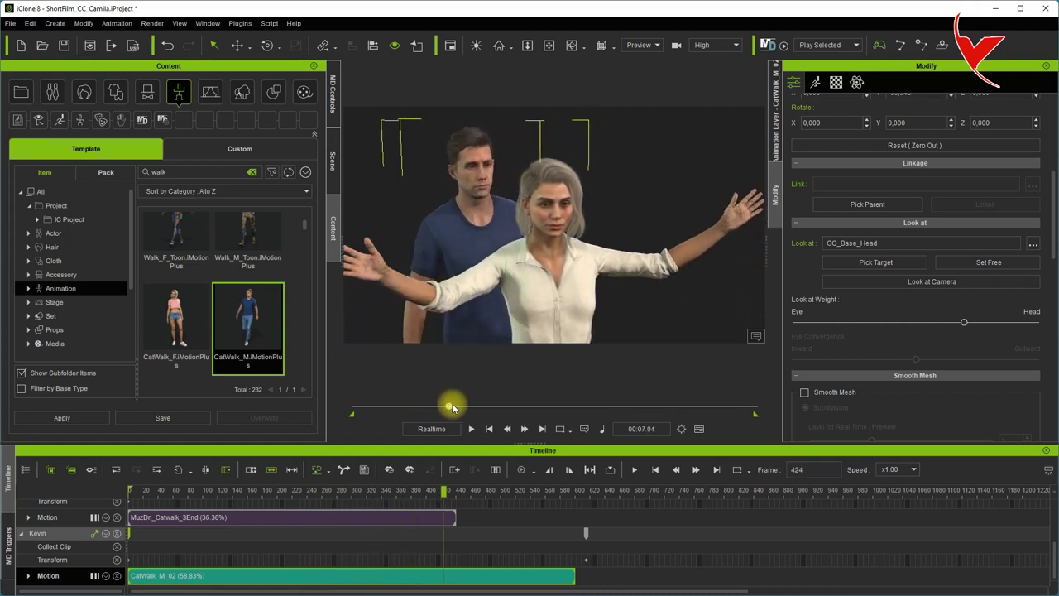
drag(437, 406, 436, 406)
click(985, 261)
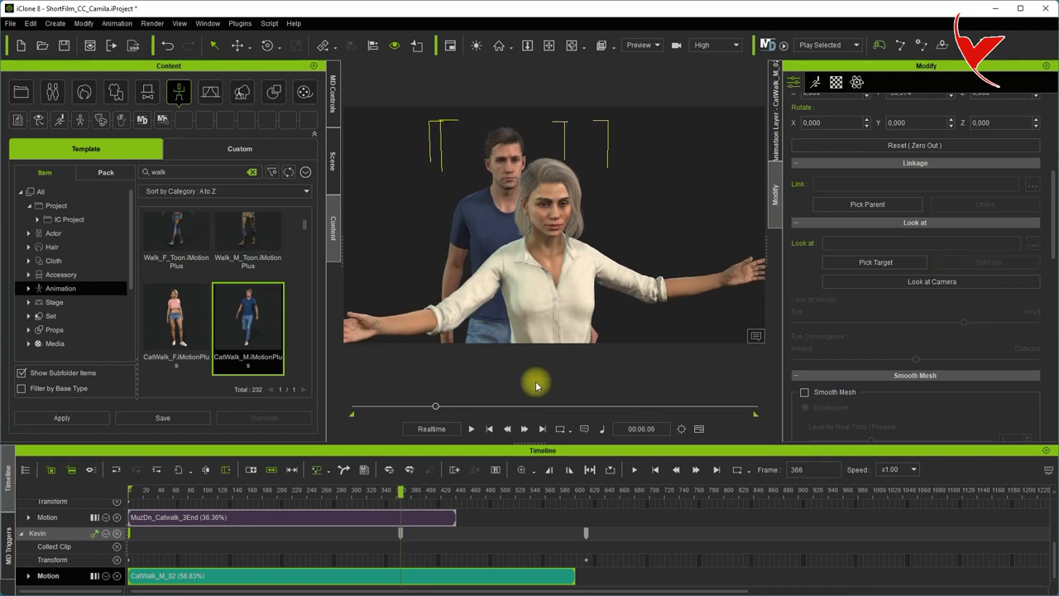
- Scrub the timeline ahead to frame 615 and select Kevin's Transform track
drag(401, 489, 505, 490)
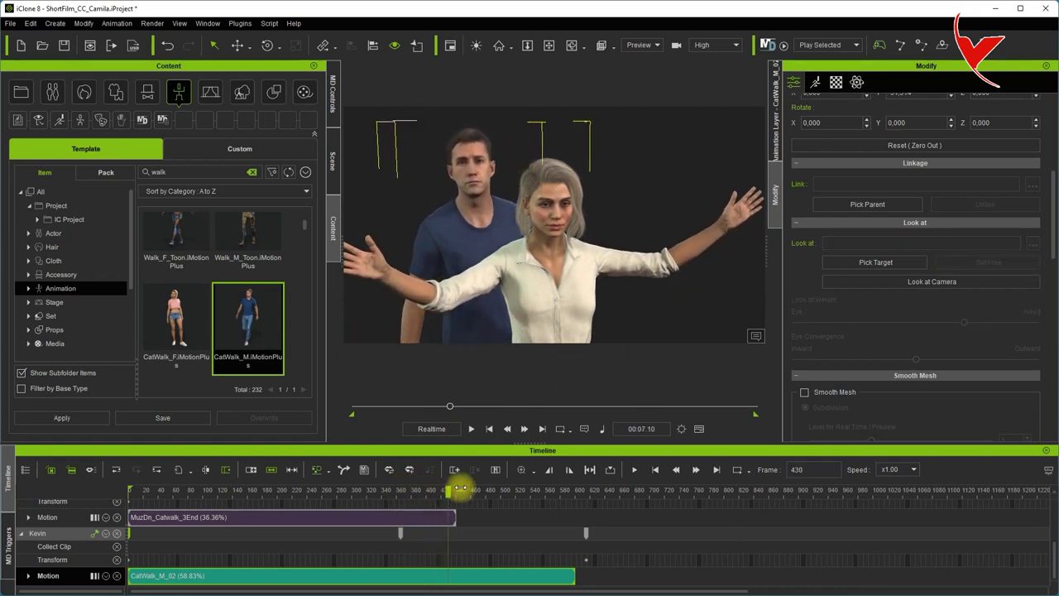
drag(505, 490, 577, 490)
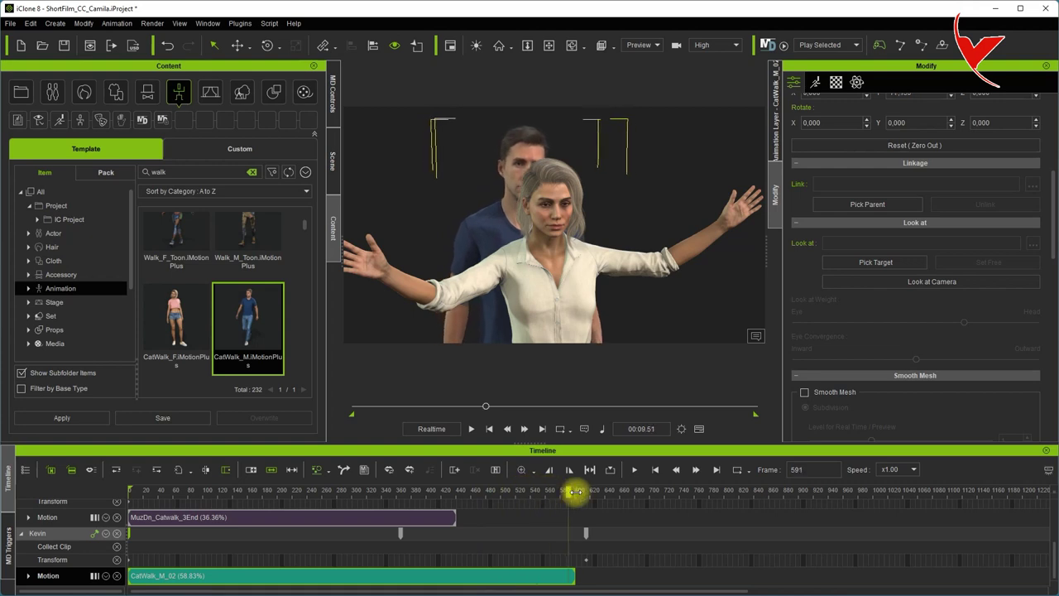
click(589, 562)
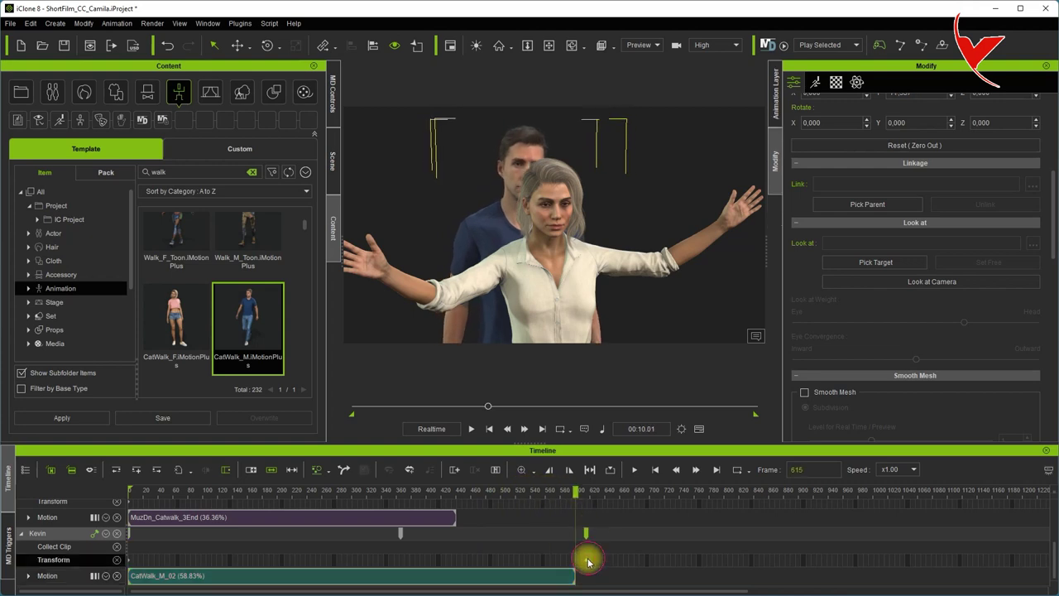
- From frame 0, set Camila's arm animation layer weight to 0 and play the scene back
click(127, 565)
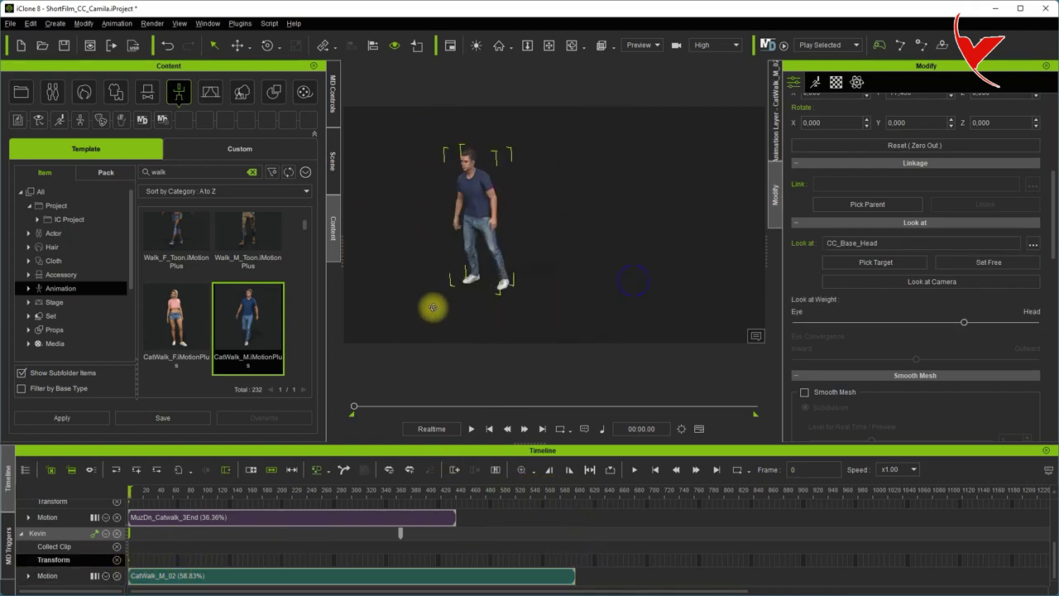
right_drag(573, 276, 563, 229)
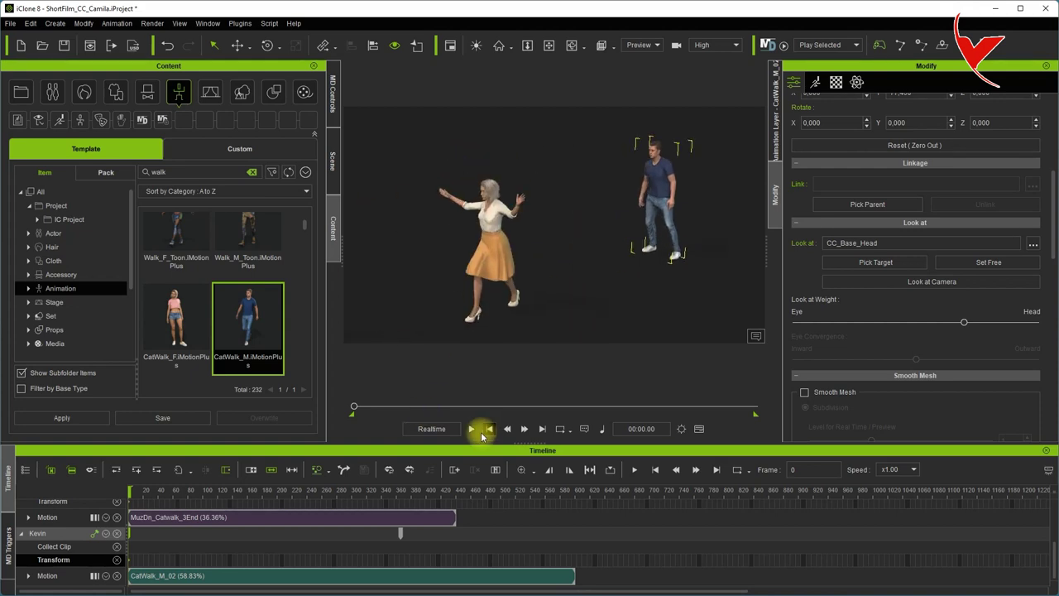
click(491, 229)
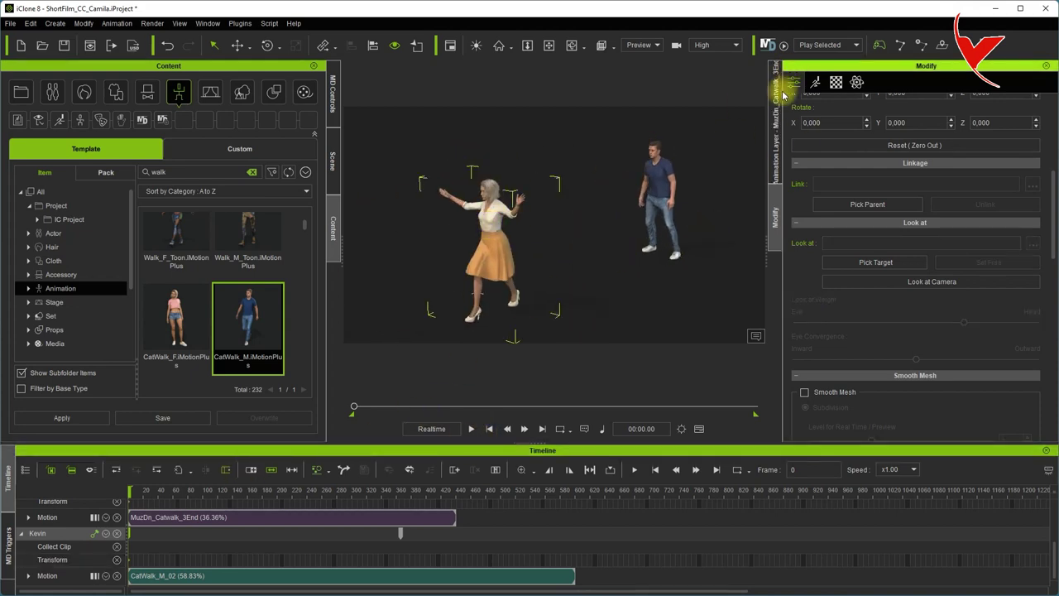
click(776, 124)
drag(982, 425, 776, 432)
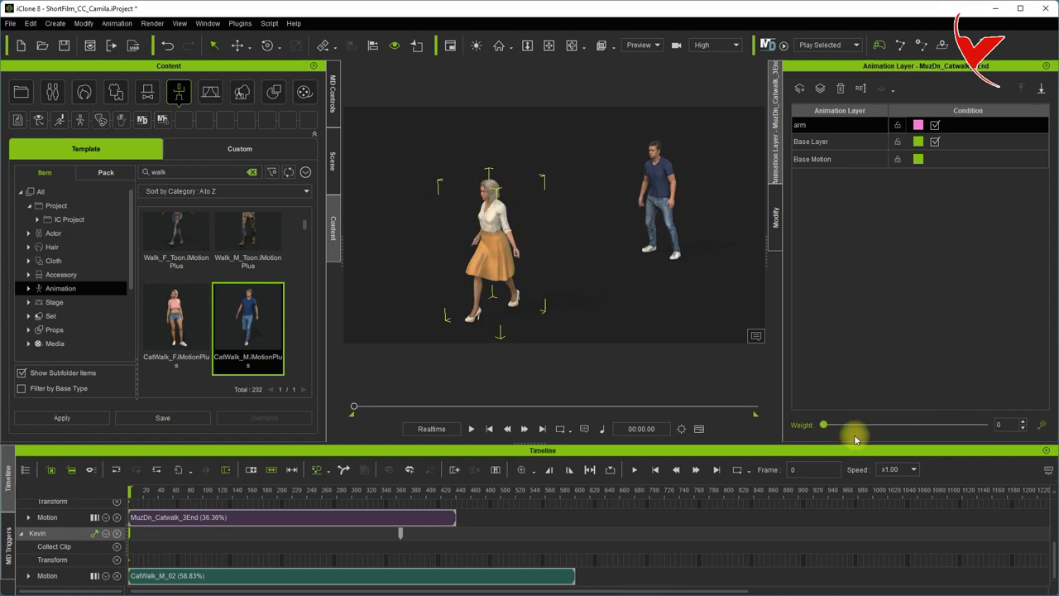
click(471, 428)
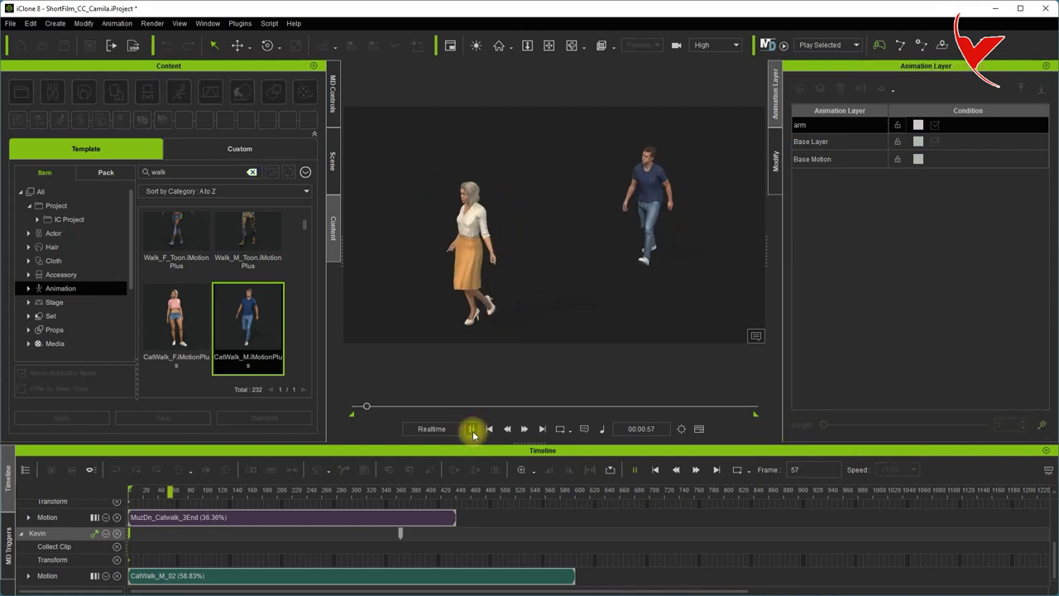
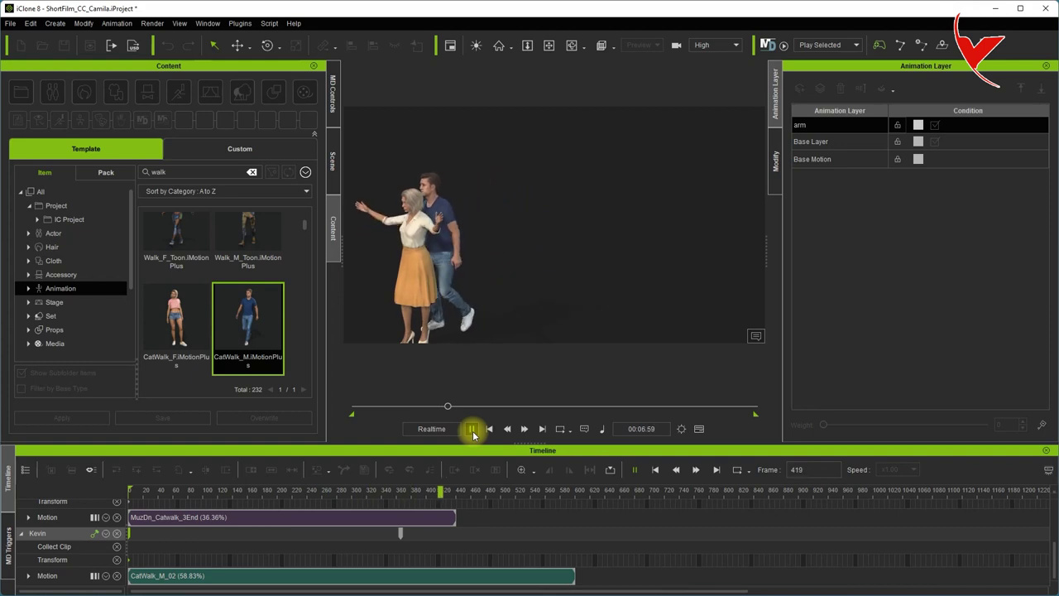
- Review the couple's animation from the front around frames 390–432 and select Kevin
drag(530, 490, 470, 497)
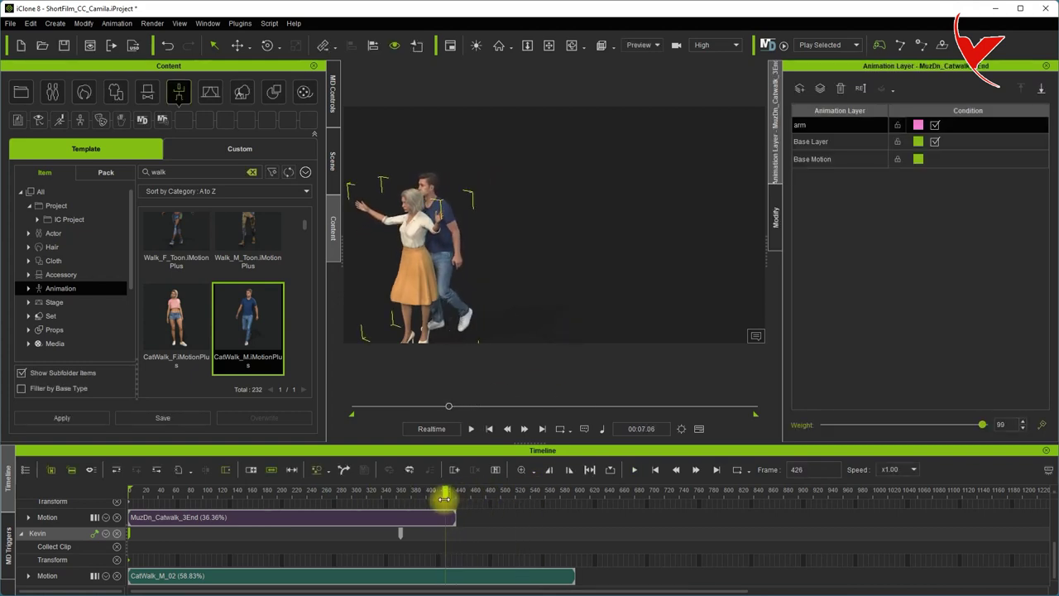
right_drag(454, 305, 565, 281)
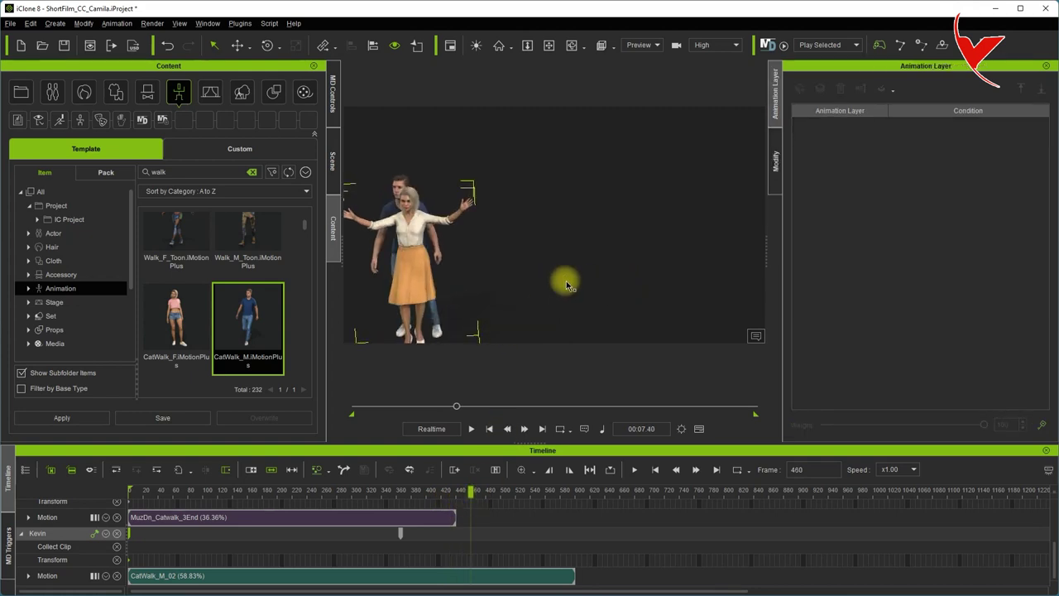
scroll(593, 272, up, 5)
right_drag(528, 247, 611, 214)
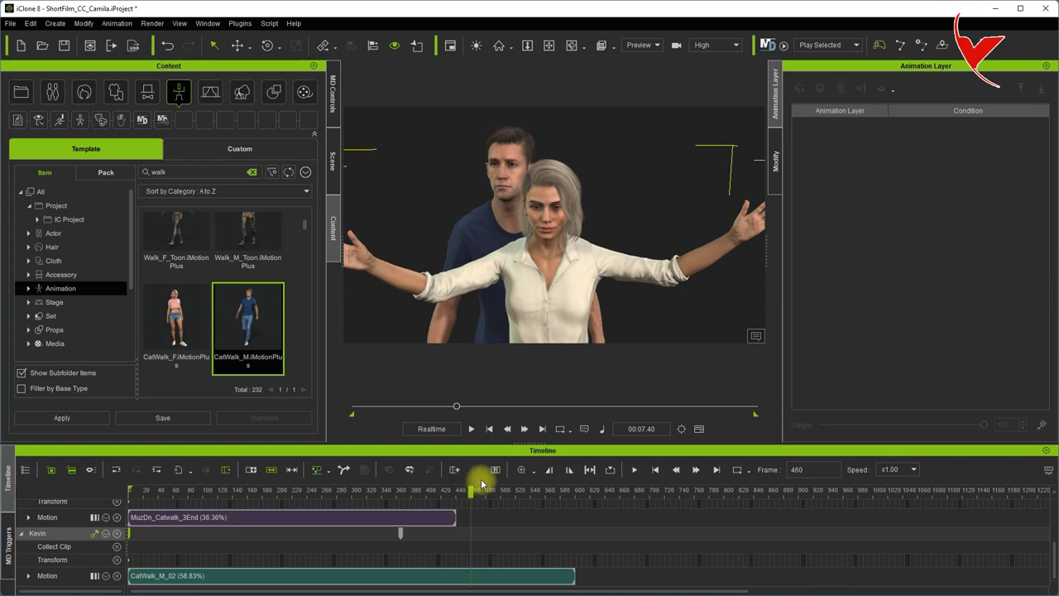
mouse_move(469, 491)
mouse_down()
mouse_move(422, 491)
mouse_move(449, 491)
mouse_up()
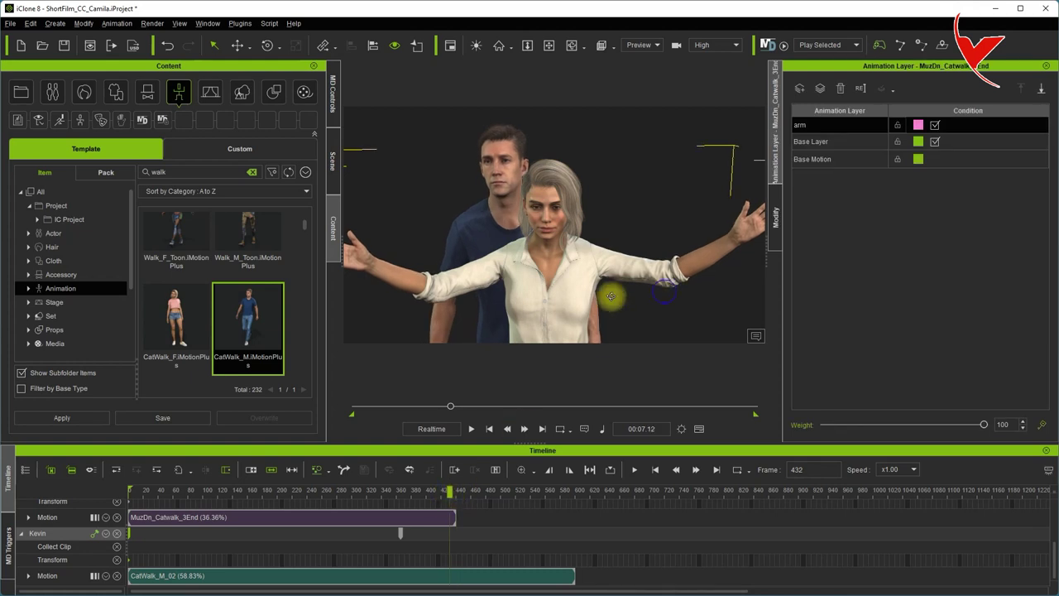
right_drag(609, 296, 480, 296)
right_drag(662, 235, 622, 244)
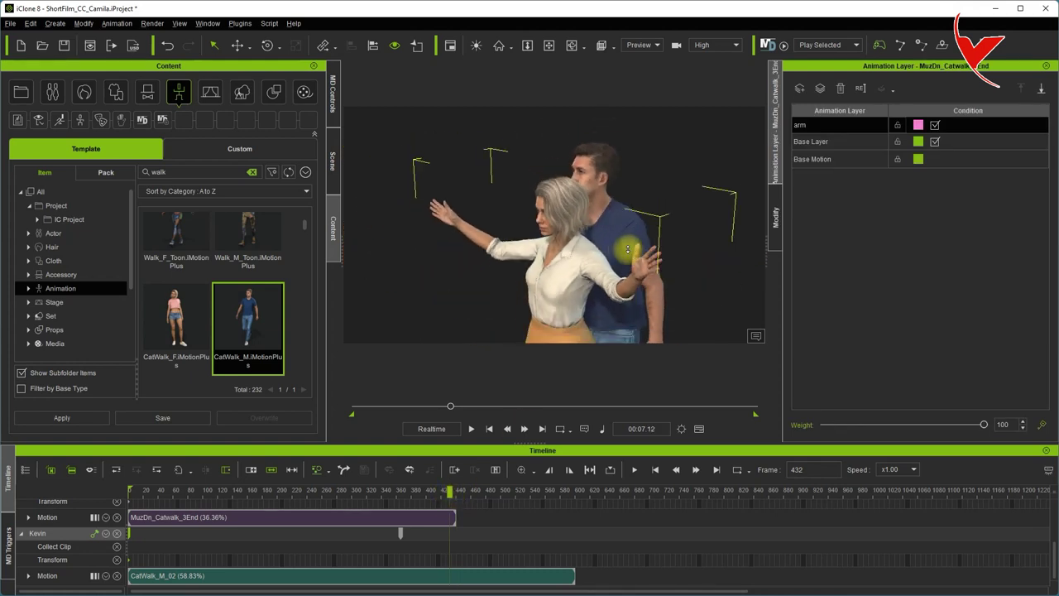
click(621, 244)
- Add a new 'body' animation layer for Kevin, testing its weight from 0 back to 100
click(798, 91)
text(body)
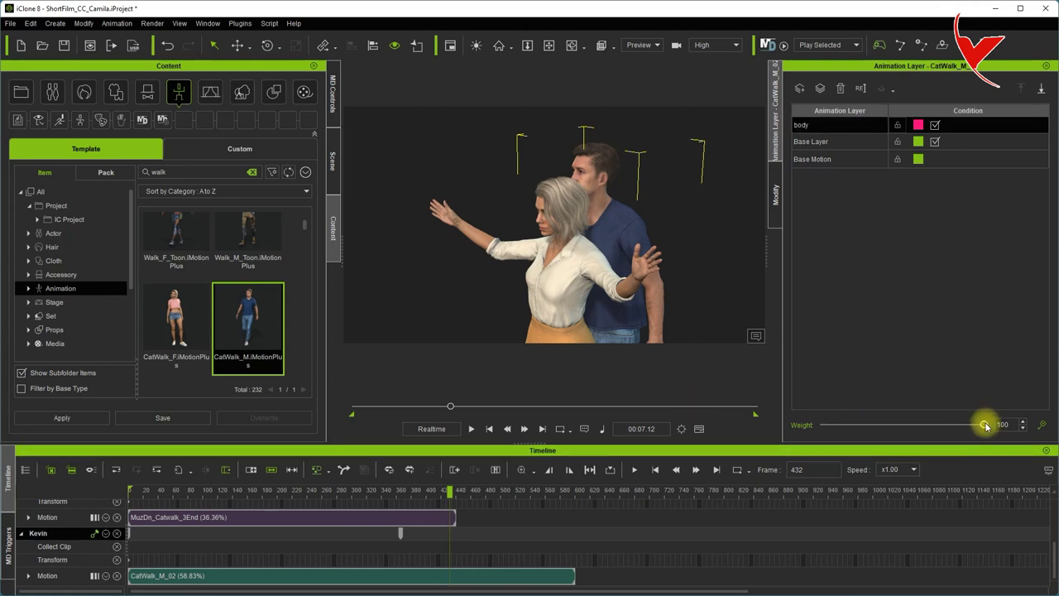
drag(986, 426, 807, 433)
drag(450, 492, 530, 491)
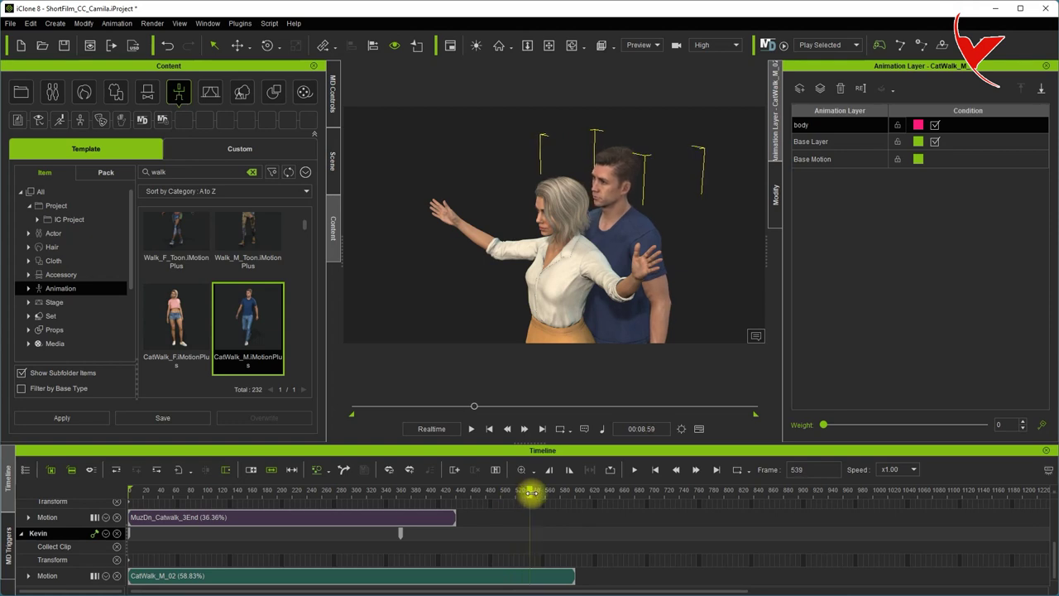
drag(887, 426, 1043, 431)
right_drag(774, 354, 552, 257)
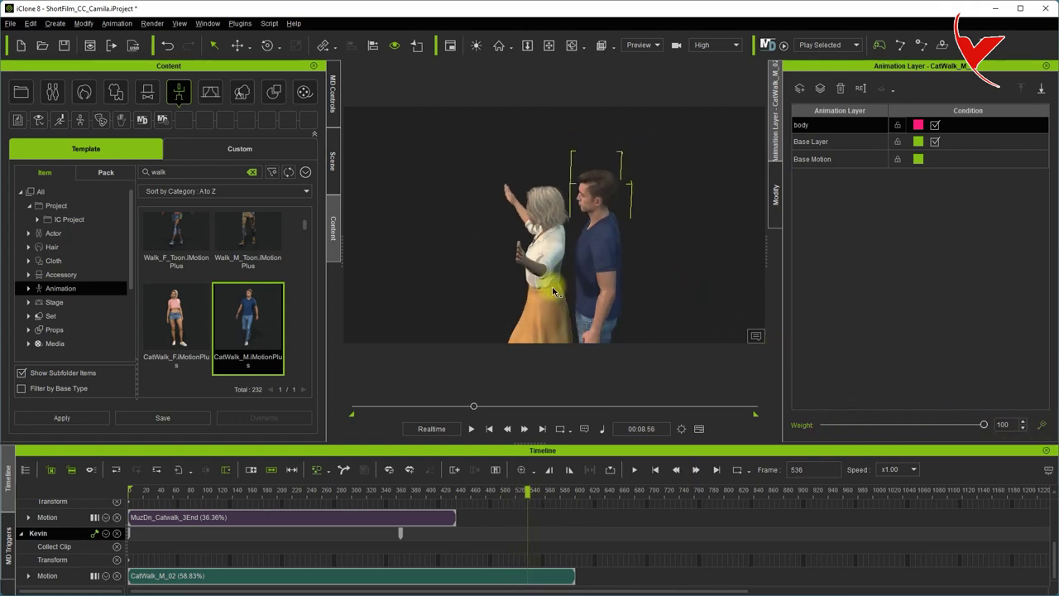
click(114, 23)
- On the body layer, rotate Kevin's upper body to lean and twist toward Camila
click(136, 111)
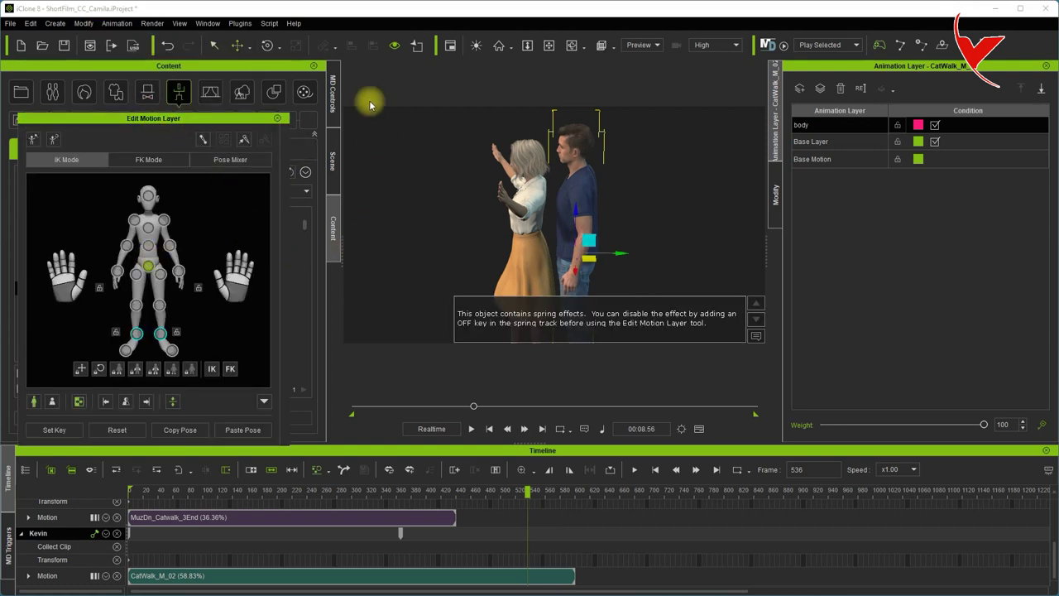
click(269, 45)
drag(581, 209, 576, 214)
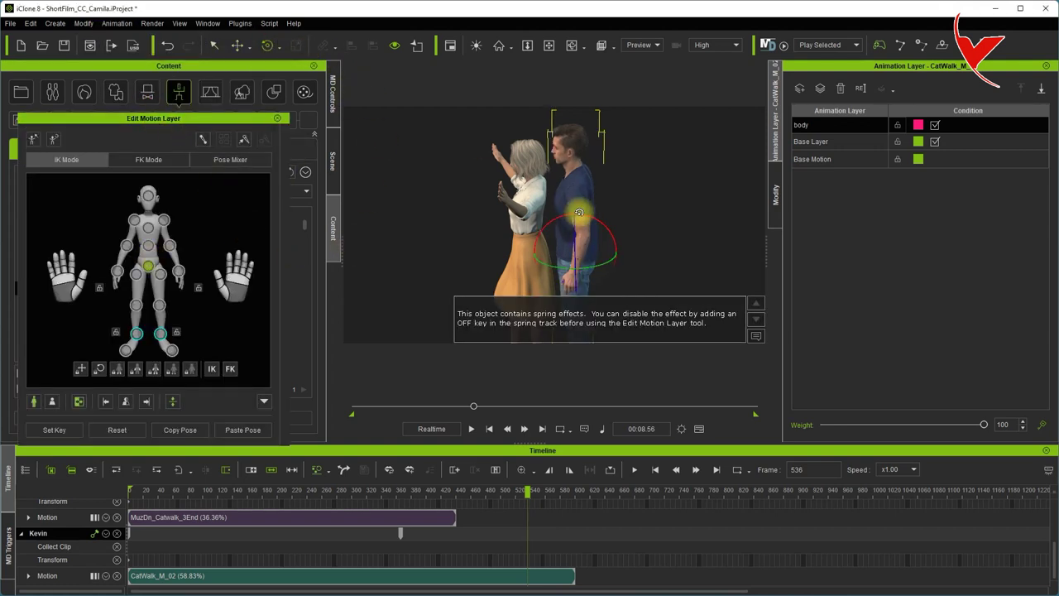
mouse_move(469, 203)
right_down()
mouse_move(449, 214)
mouse_move(497, 223)
right_up()
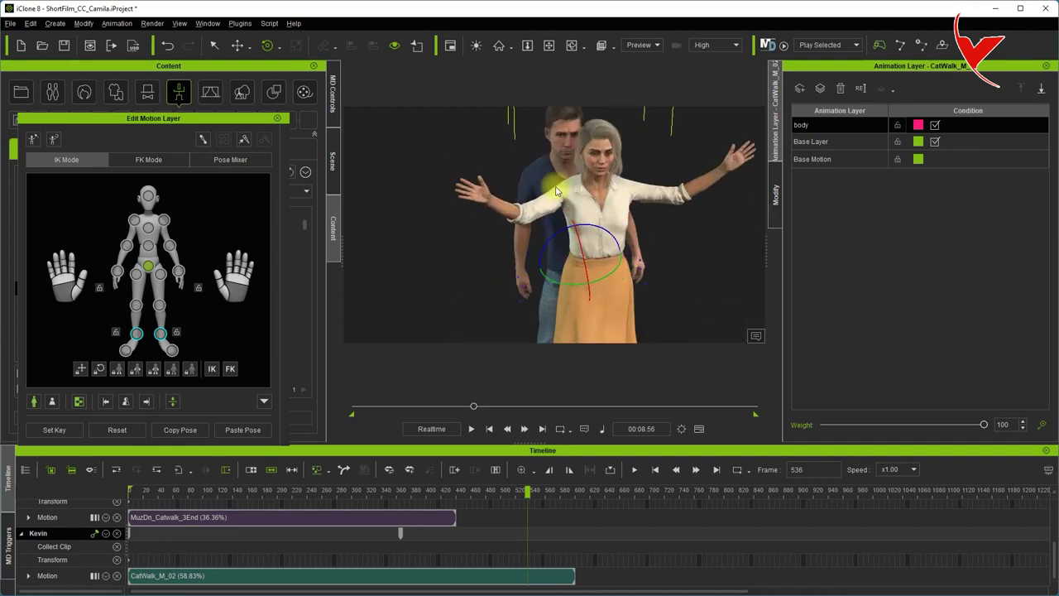
scroll(611, 241, up, 5)
drag(611, 240, 591, 205)
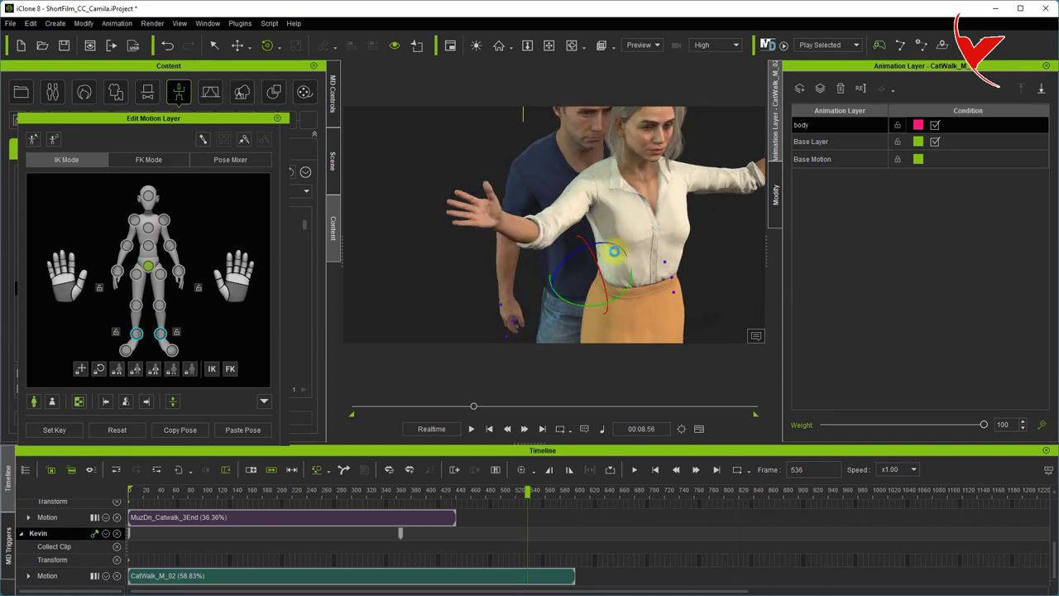
- Play back the lean, return to frame 369, and add a new arm layer for Kevin
click(465, 490)
click(472, 429)
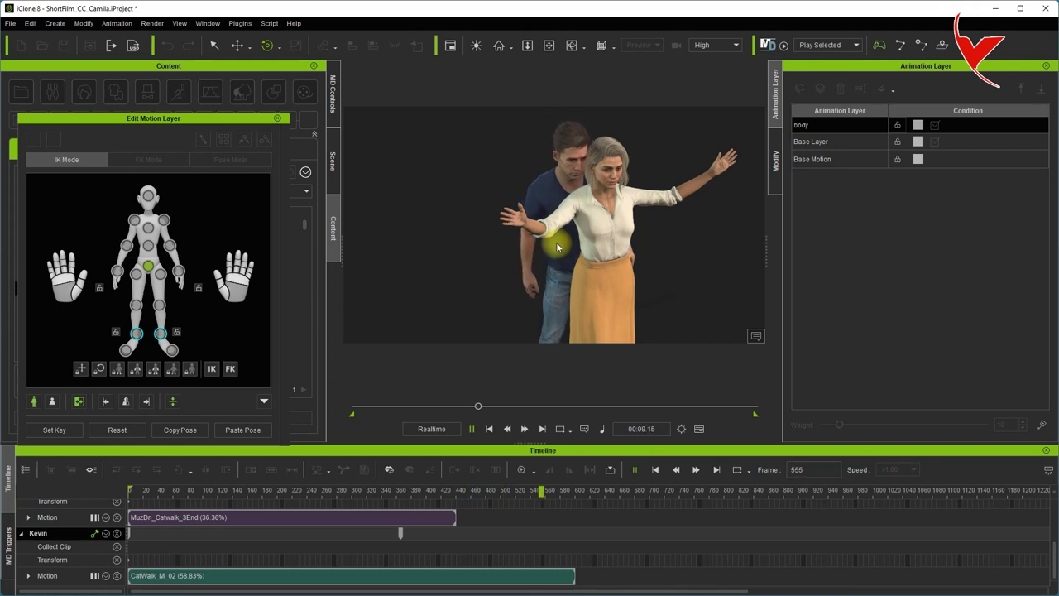
click(471, 429)
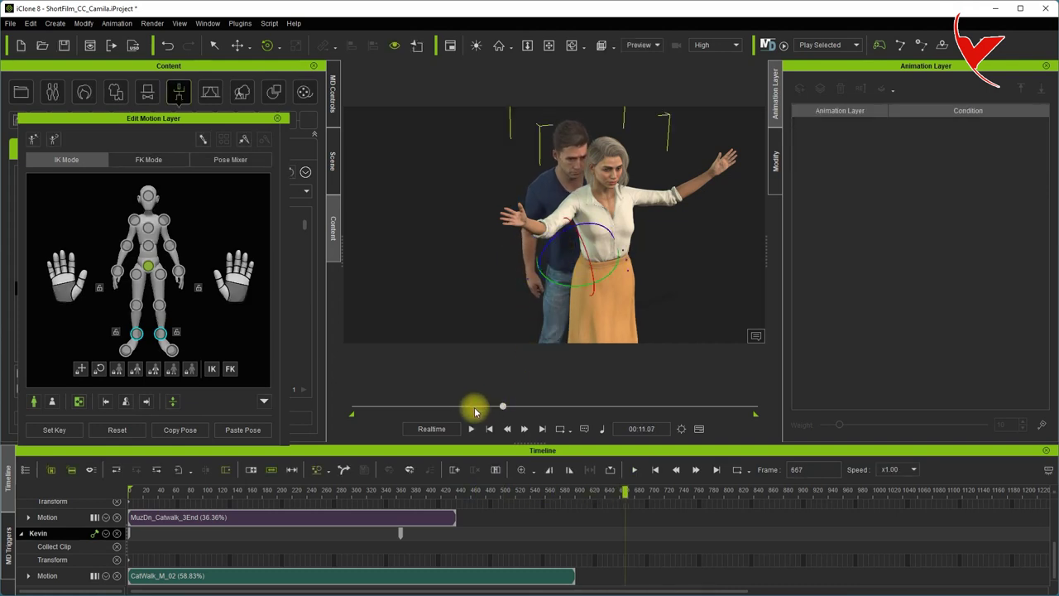
click(515, 489)
drag(514, 494, 408, 494)
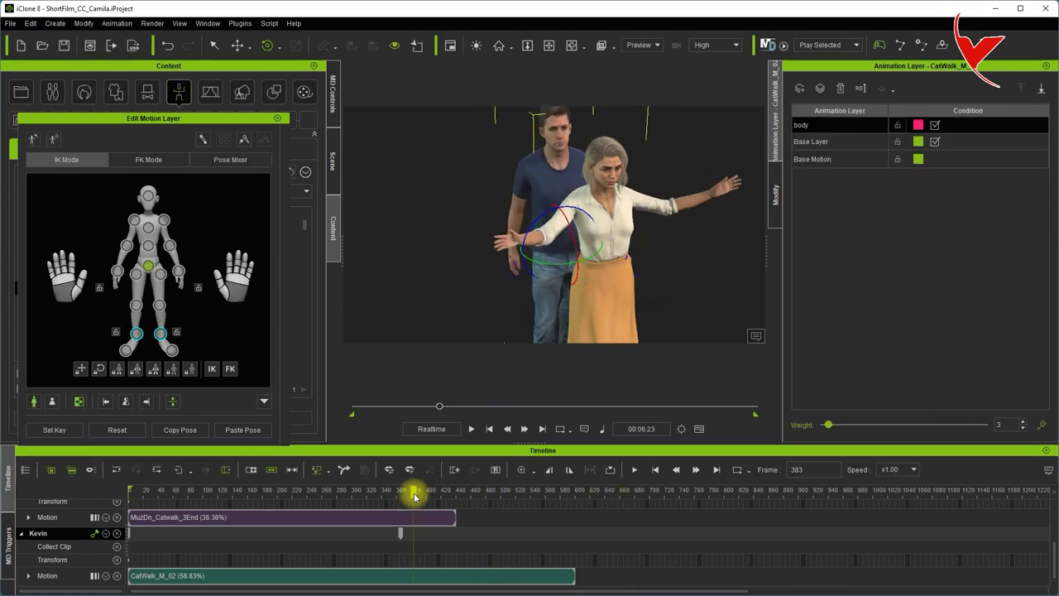
mouse_move(416, 500)
mouse_down()
mouse_move(405, 507)
mouse_move(488, 517)
mouse_up()
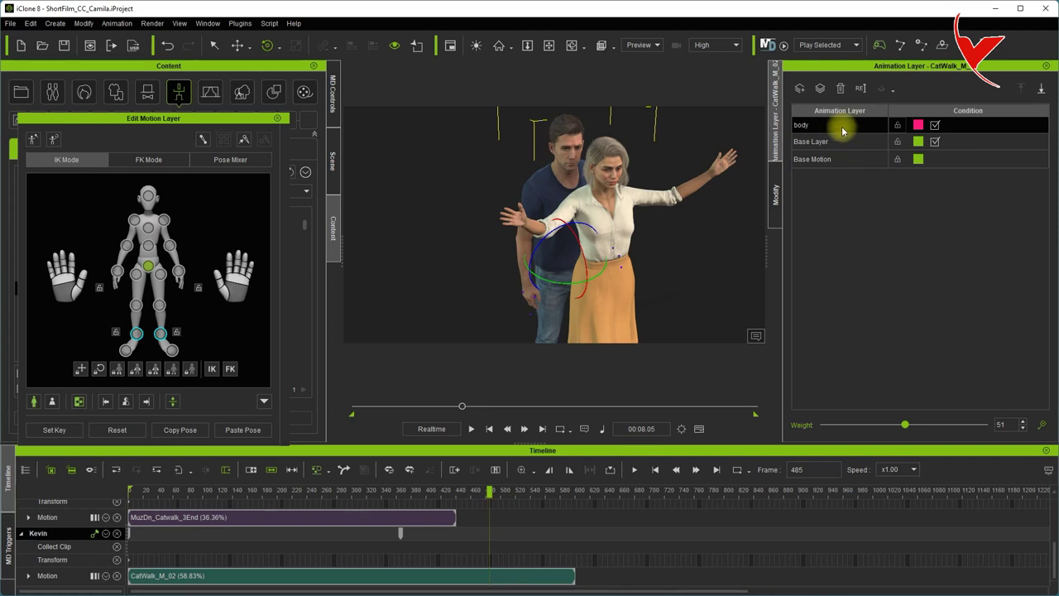
click(801, 90)
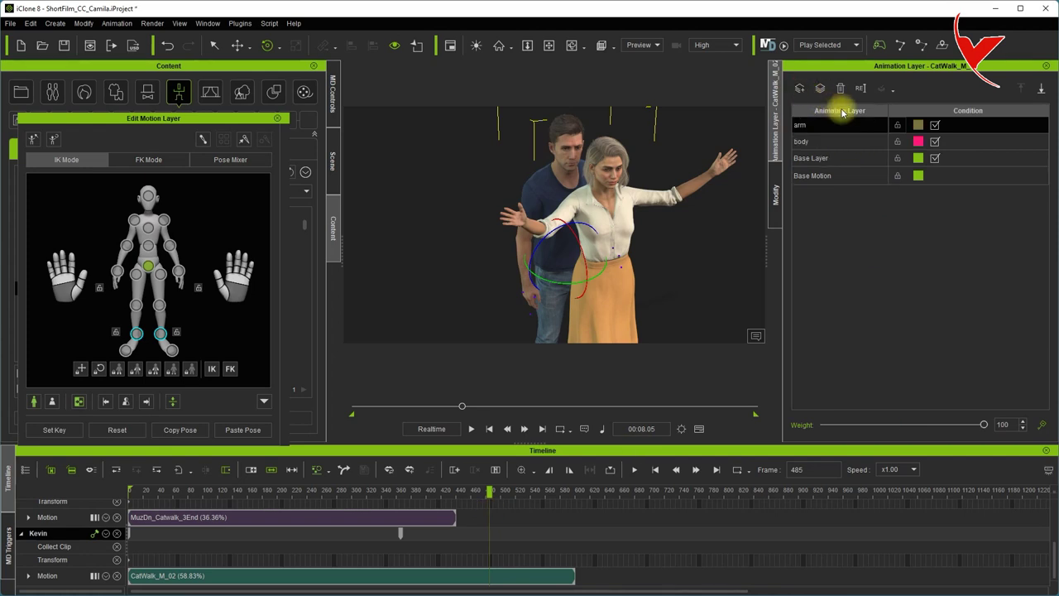
- Set the arm layer weight to 0, go to frame ~598, and swing Kevin's arms outward
drag(987, 431, 812, 429)
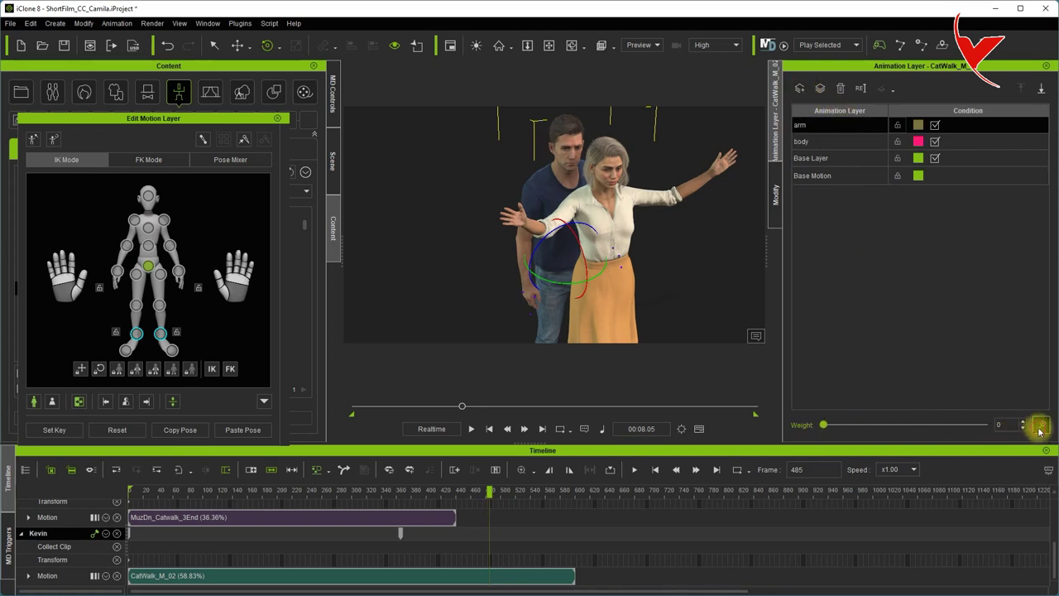
drag(491, 491, 574, 495)
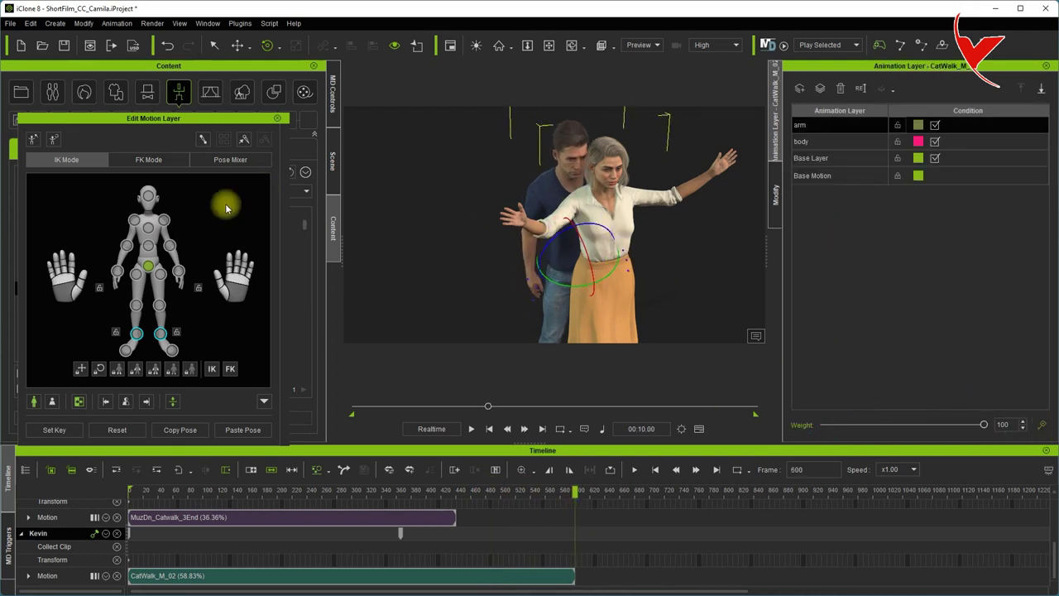
right_drag(699, 239, 427, 249)
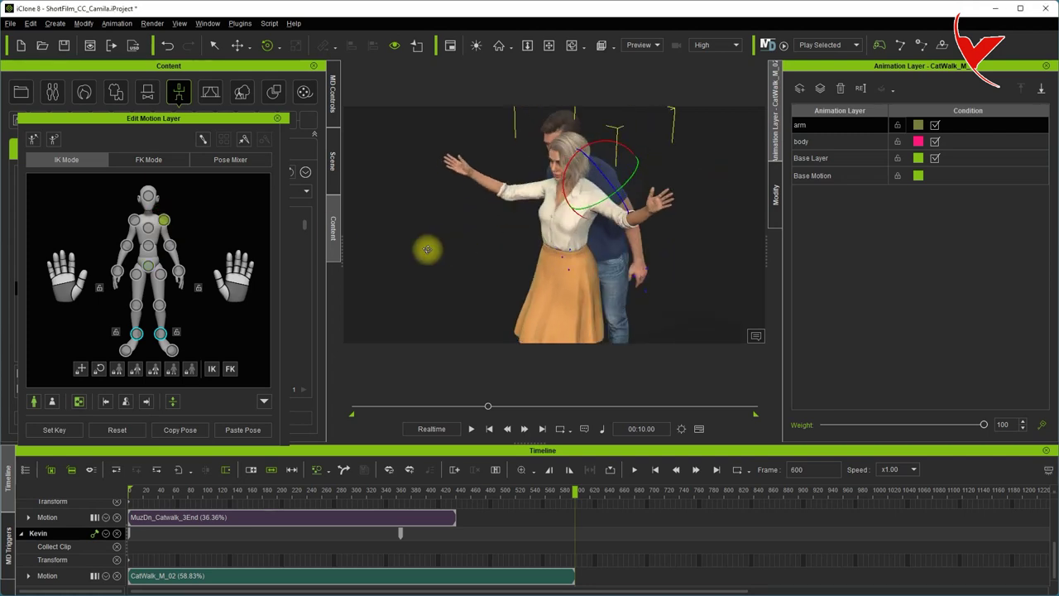
drag(609, 185, 618, 192)
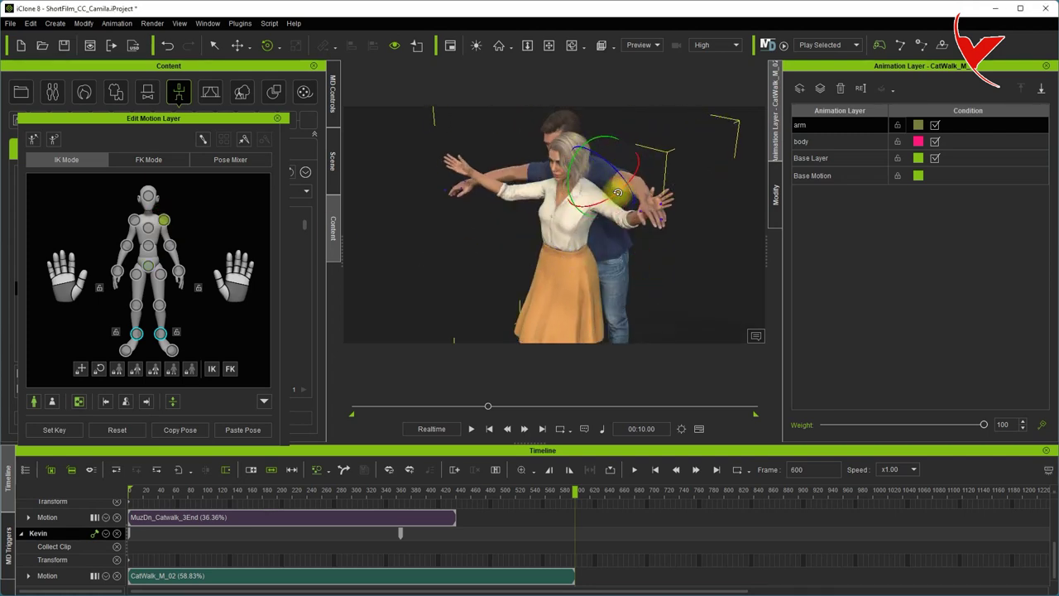
mouse_move(618, 192)
right_down()
mouse_move(773, 190)
mouse_move(617, 193)
right_up()
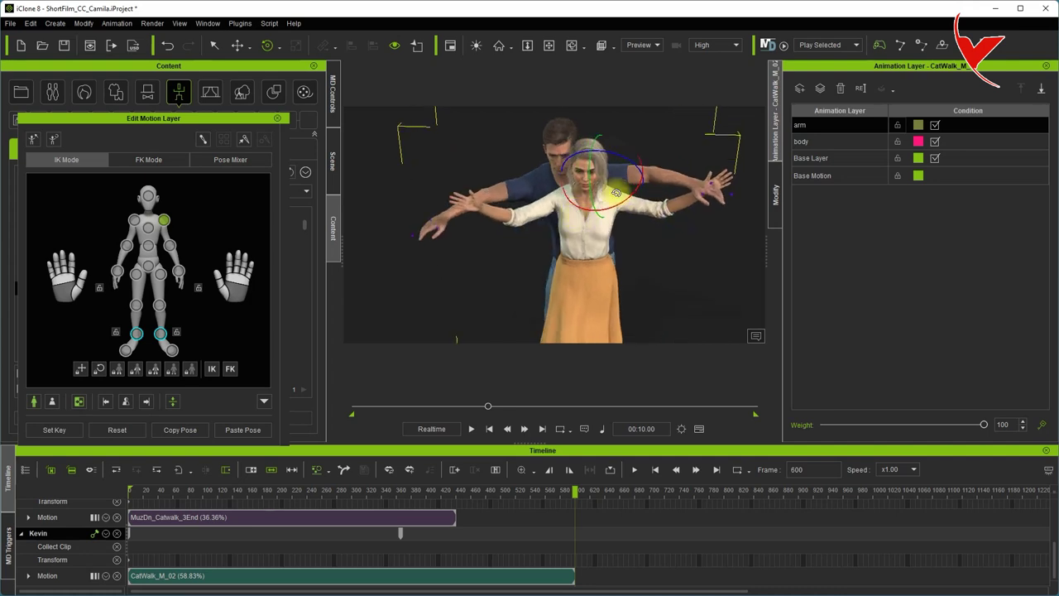
drag(643, 190, 650, 189)
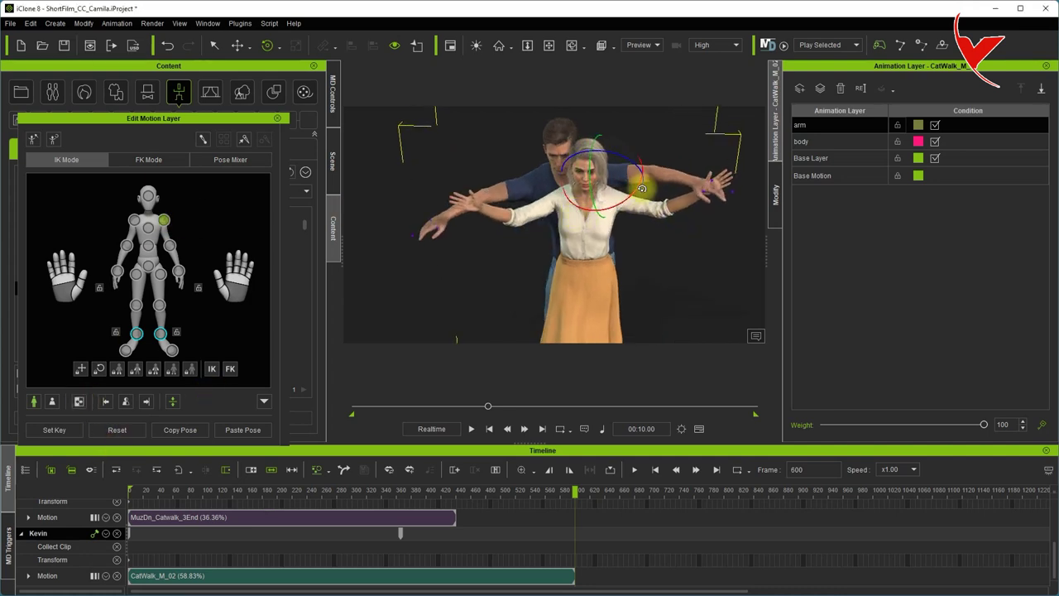
mouse_move(686, 207)
right_down()
mouse_move(583, 230)
mouse_move(598, 249)
right_up()
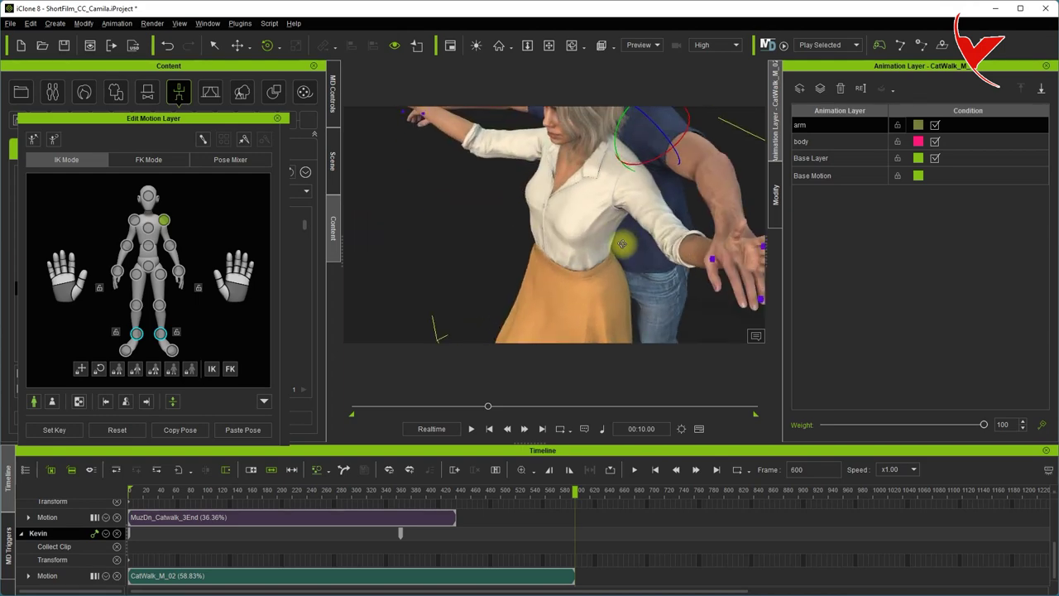
mouse_move(536, 225)
right_down()
mouse_move(520, 166)
mouse_move(594, 192)
mouse_move(566, 222)
right_up()
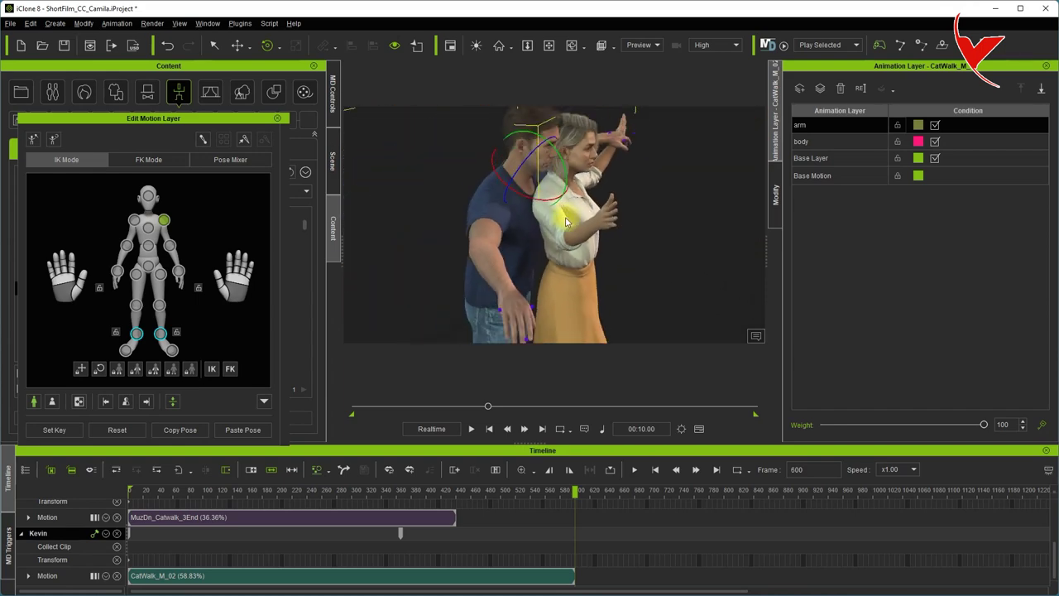
- Pose Kevin's arm, shoulder and wrist so his arm reaches forward around Camila
click(127, 246)
mouse_move(488, 267)
mouse_down()
mouse_move(442, 248)
mouse_move(519, 261)
mouse_move(485, 218)
mouse_up()
click(140, 224)
click(116, 271)
drag(569, 228, 575, 234)
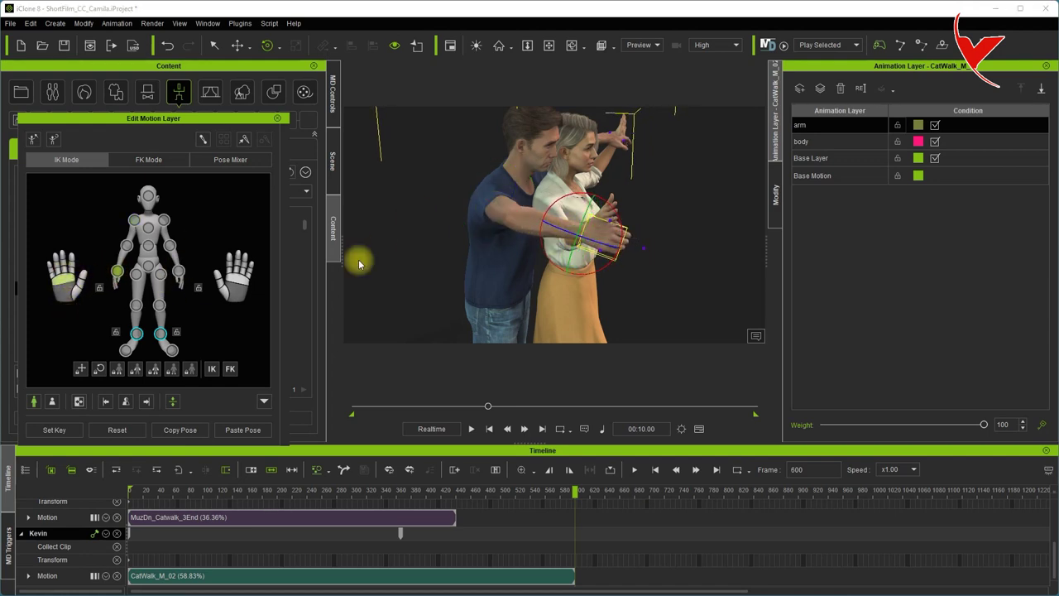
- Frame Kevin's hand and adjust his chest and elbow to raise his forearm
key(z)
scroll(531, 225, down, 5)
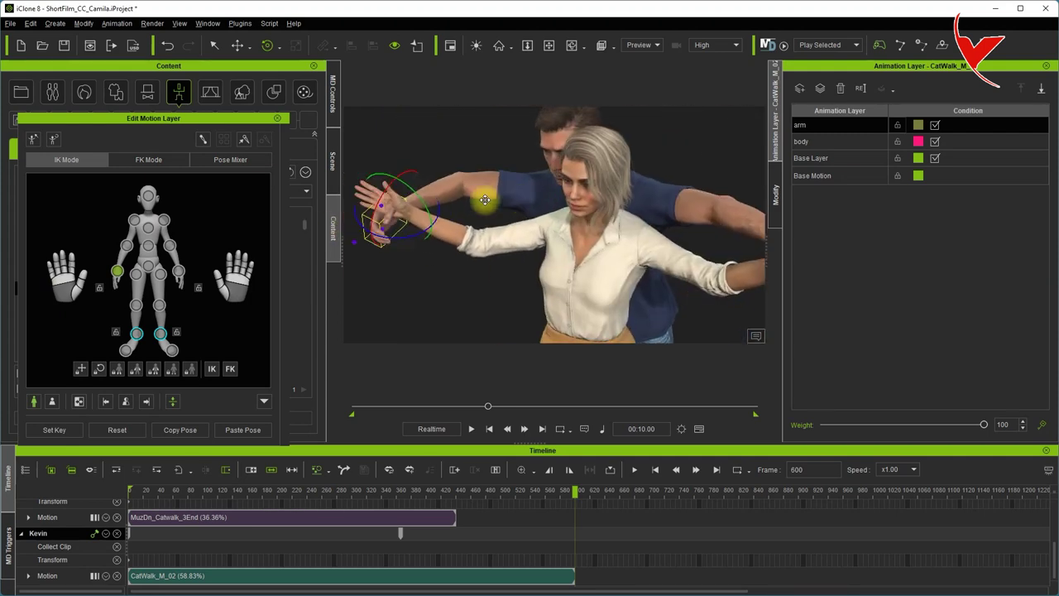
click(149, 221)
drag(531, 169, 524, 173)
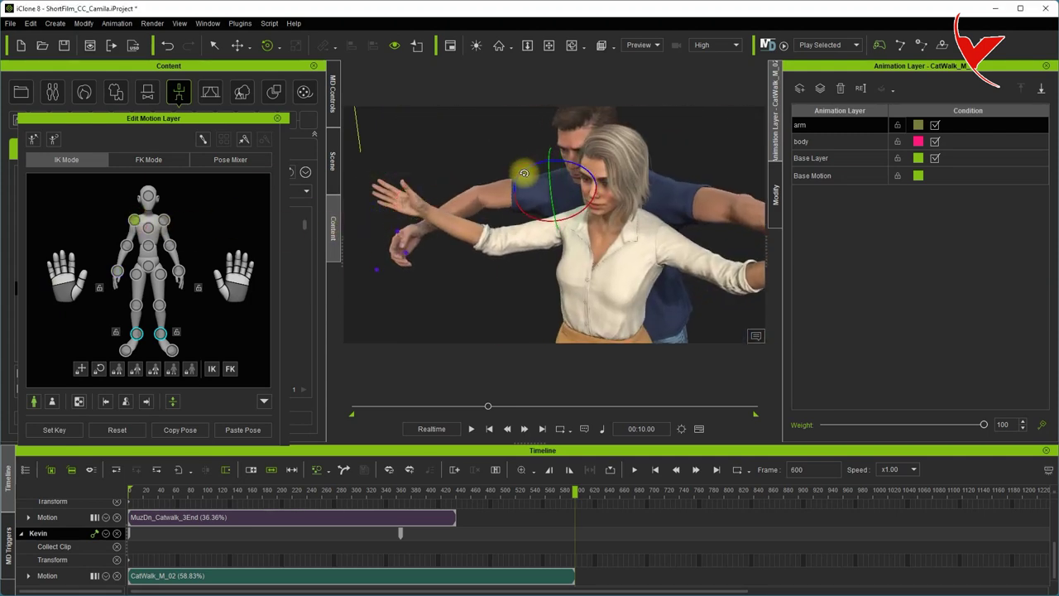
click(127, 245)
drag(442, 211, 441, 201)
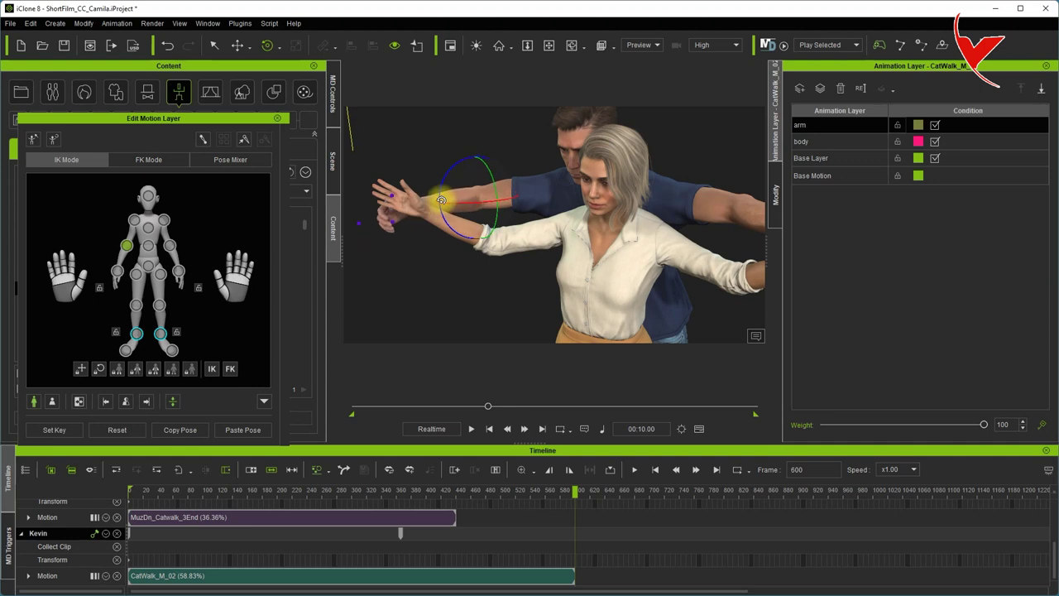
click(134, 219)
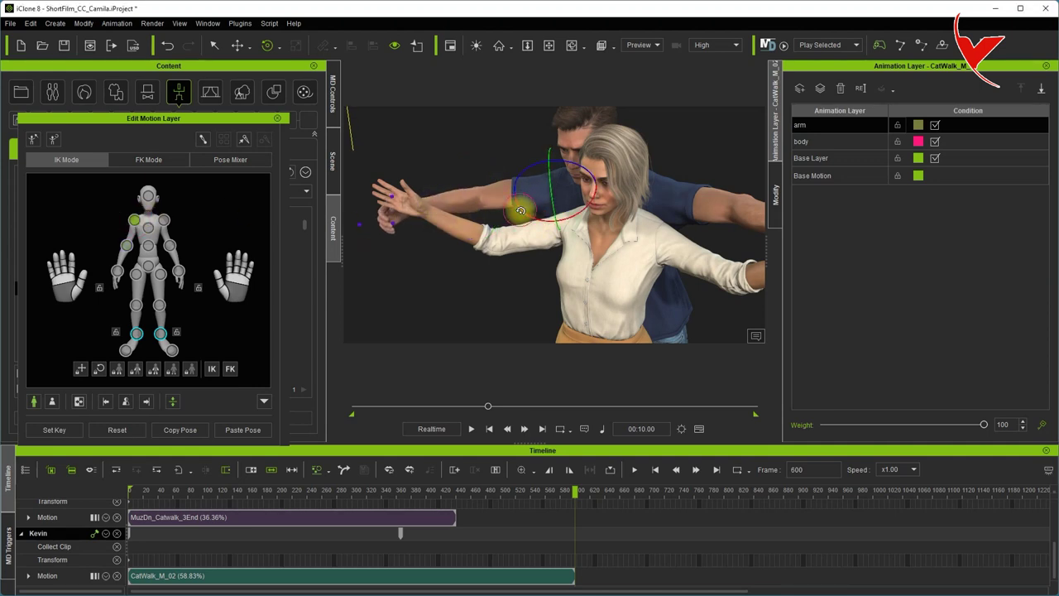
click(126, 245)
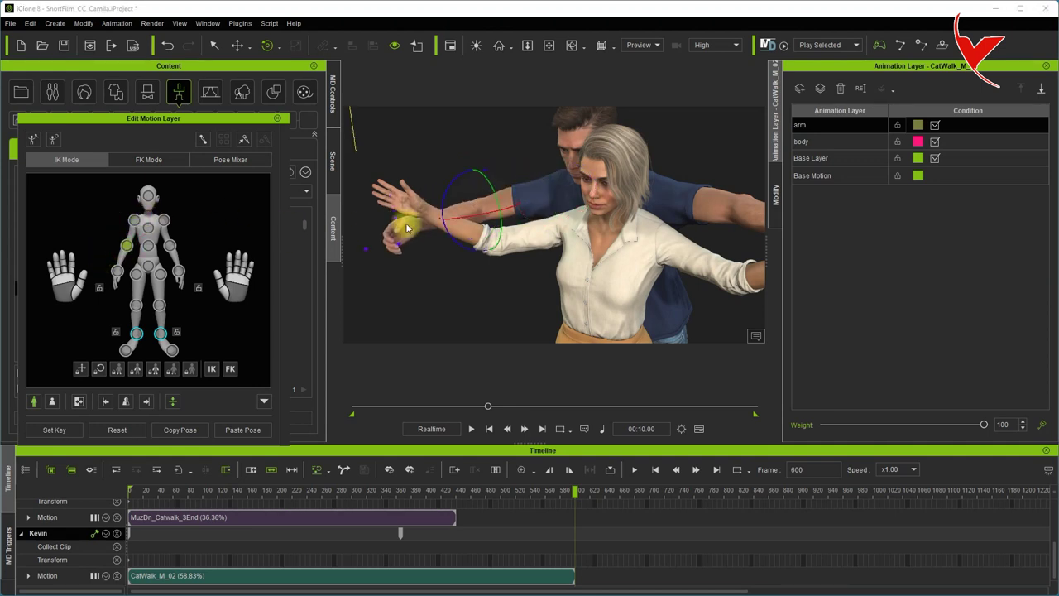
click(117, 270)
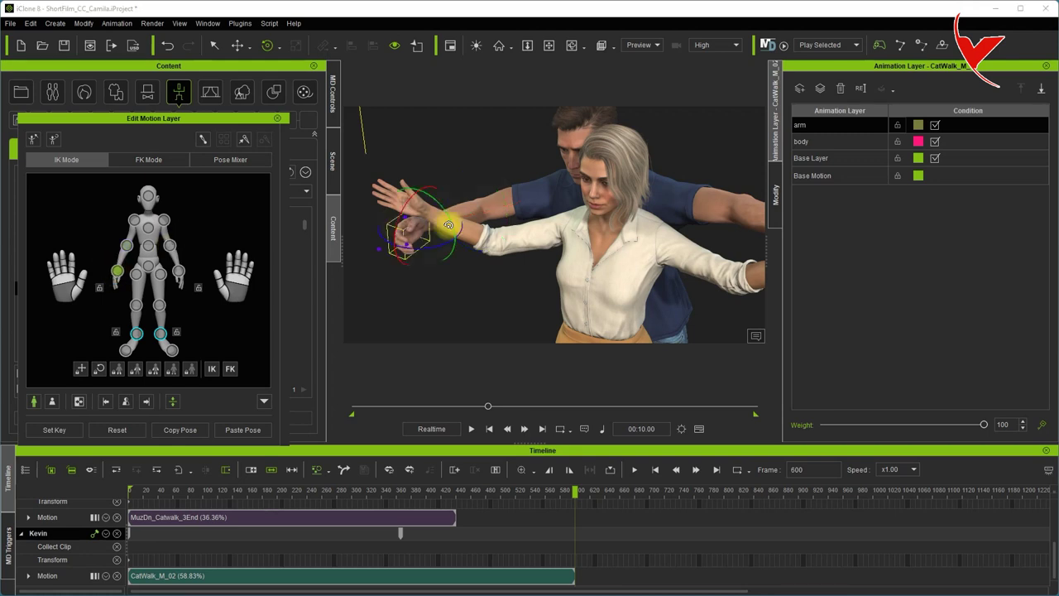
mouse_move(438, 207)
right_down()
mouse_move(635, 249)
mouse_move(577, 237)
right_up()
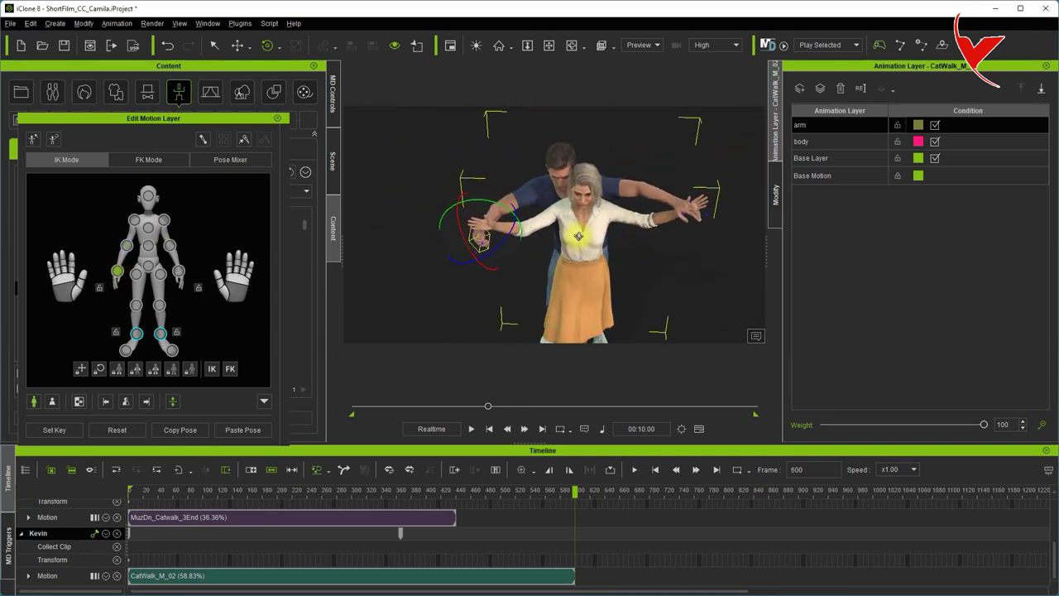
- Move Kevin's upper chest joint to shift his arms into position
click(130, 221)
click(238, 44)
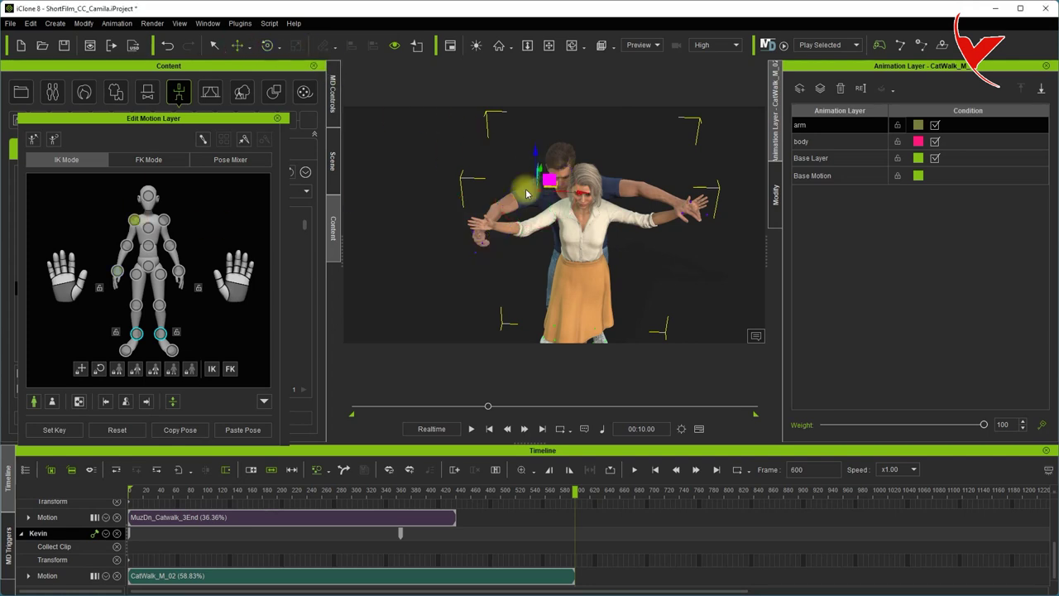
right_drag(434, 194, 763, 198)
drag(496, 179, 507, 185)
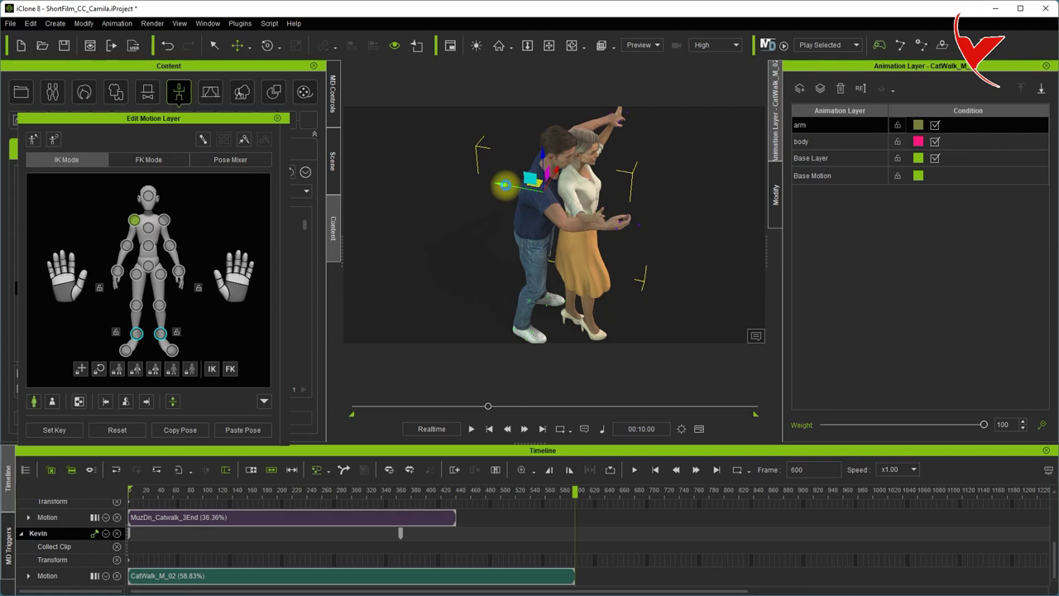
drag(505, 184, 449, 208)
mouse_move(449, 208)
right_down()
mouse_move(594, 248)
mouse_move(417, 248)
right_up()
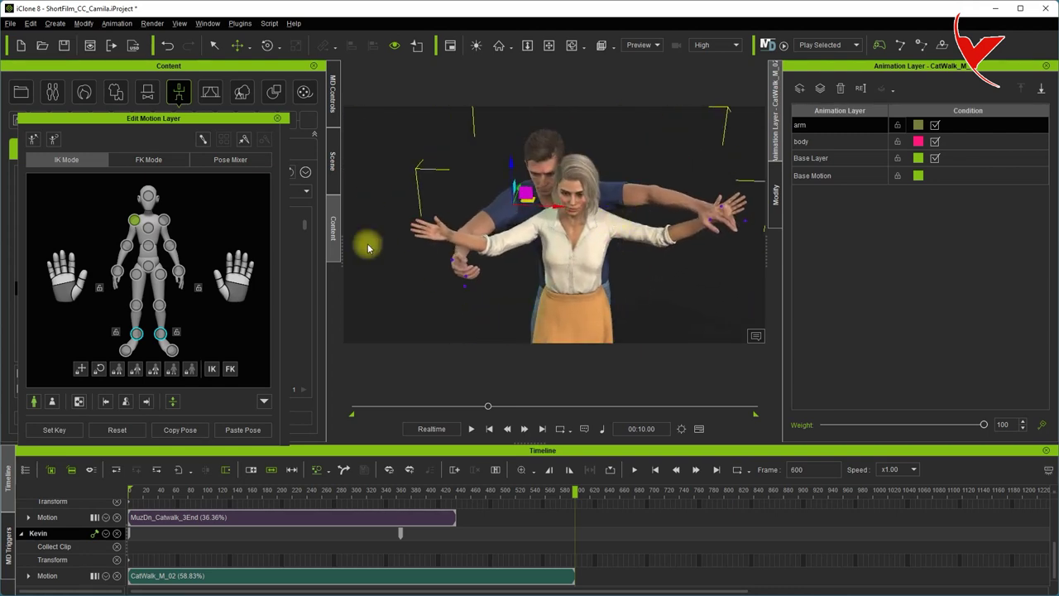
- Rotate Kevin's arm so his hand meets Camila's, then close the motion layer editor
click(125, 246)
click(265, 48)
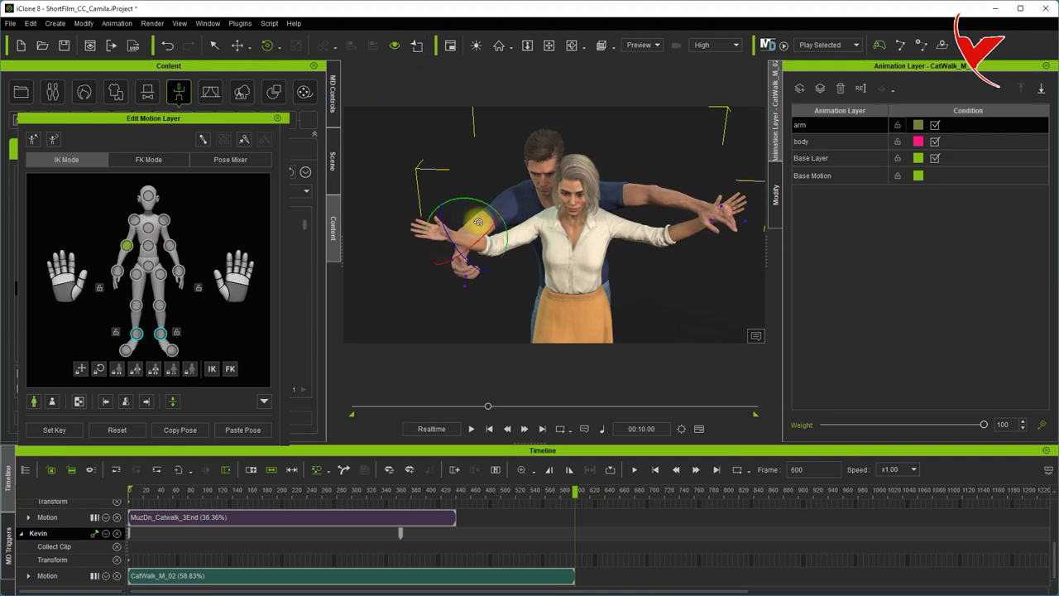
drag(439, 240, 511, 266)
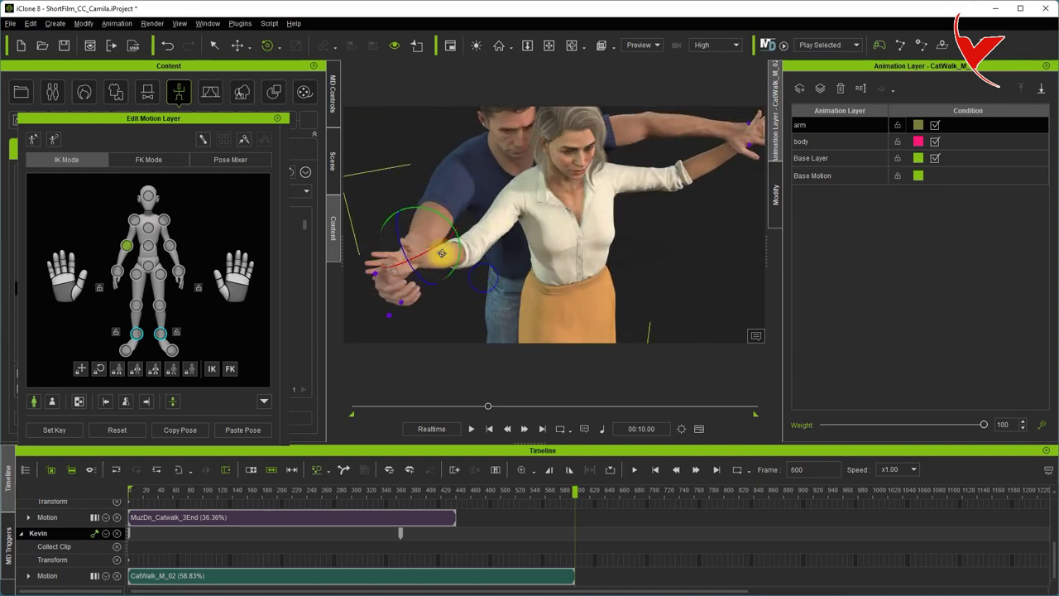
mouse_move(511, 266)
mouse_down()
mouse_move(470, 158)
mouse_move(586, 239)
mouse_up()
mouse_move(586, 239)
right_down()
mouse_move(427, 256)
mouse_move(553, 255)
right_up()
key(Escape)
- Stretch Camila's MuzDn_Catwalk_3End clip to end with Kevin's clip at about frame 598
scroll(554, 255, down, 3)
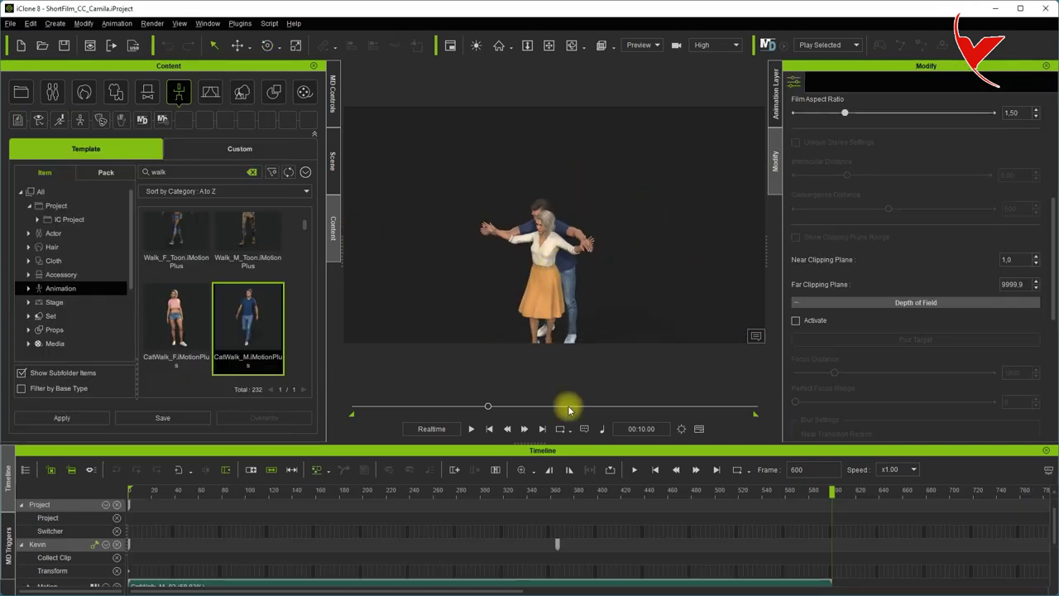
scroll(554, 530, down, 2)
scroll(554, 529, down, 3)
click(538, 267)
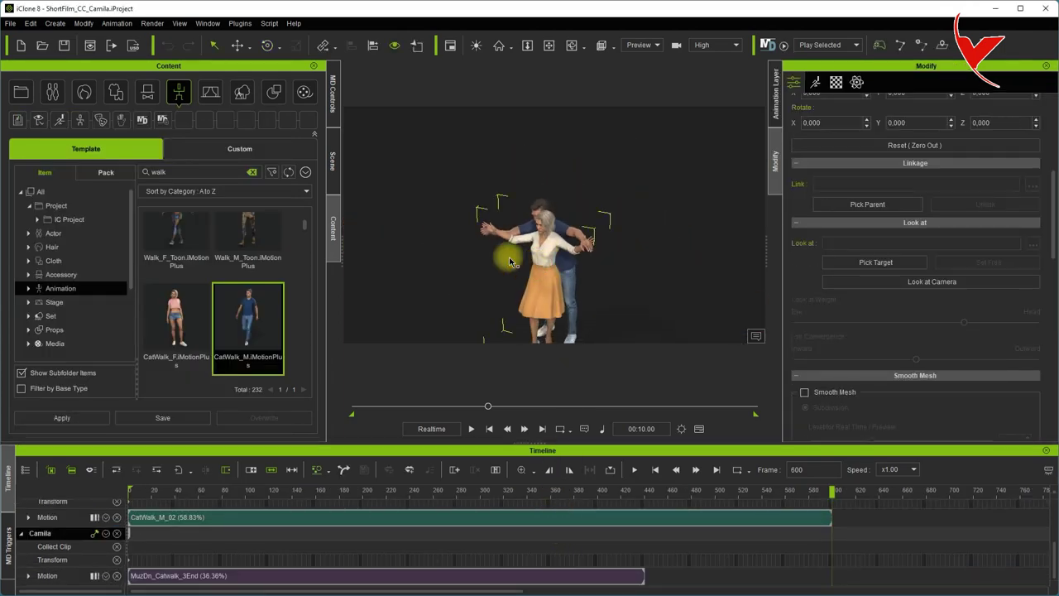
click(772, 103)
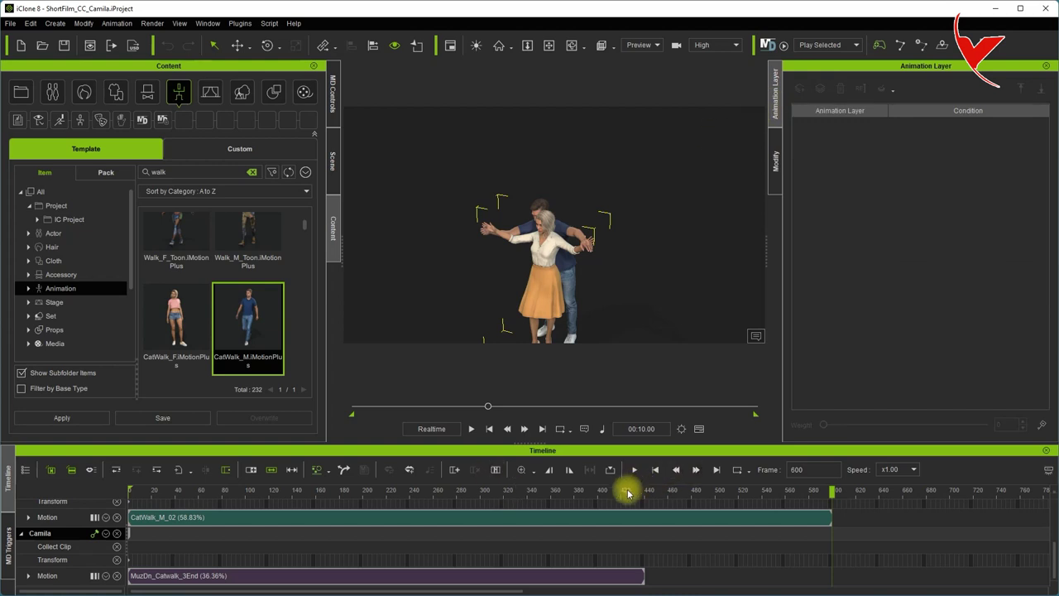
click(638, 575)
drag(643, 575, 827, 563)
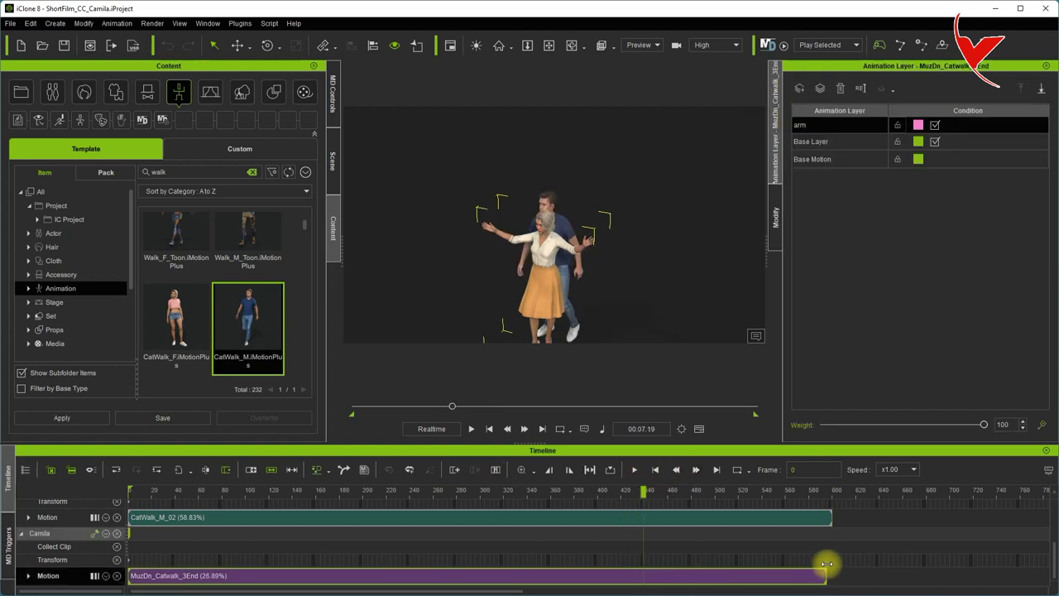
click(833, 490)
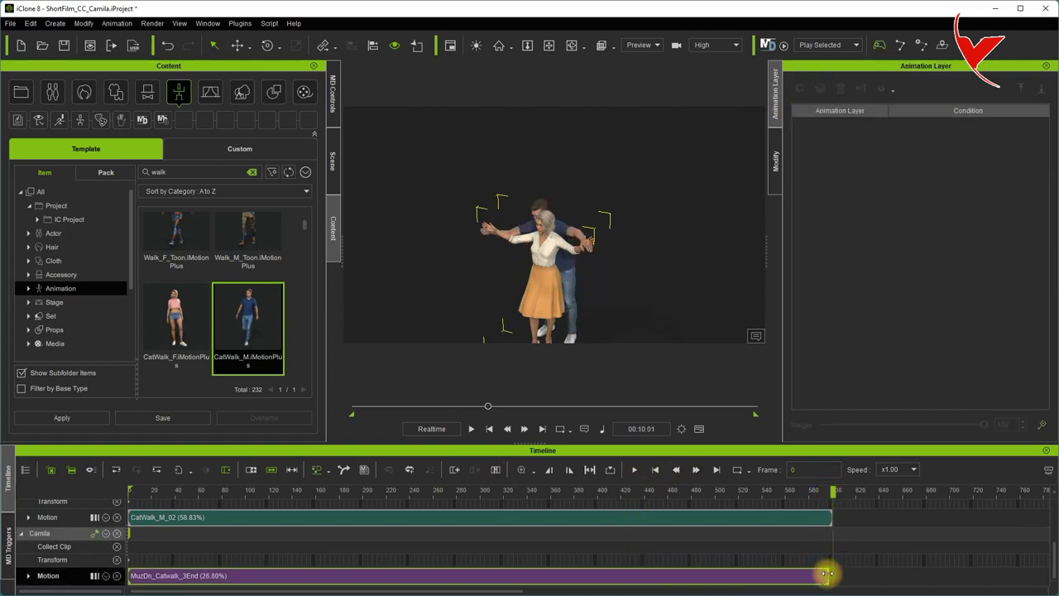
drag(826, 572, 827, 581)
drag(825, 494, 528, 489)
- Expand Camila's Motion track and drag the clip's final Weight key down to 0
click(28, 577)
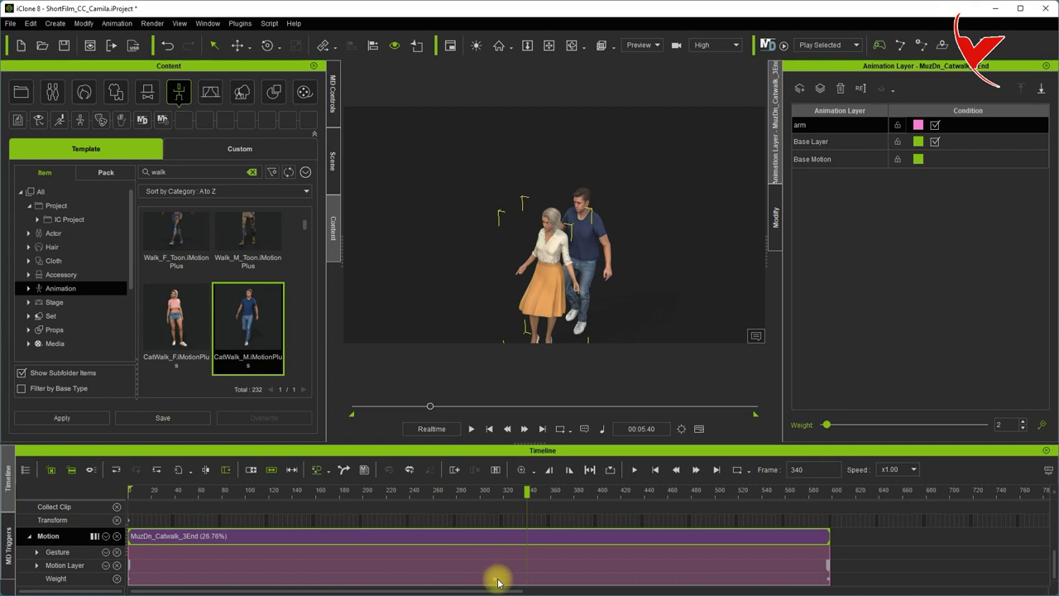
click(495, 579)
drag(494, 494, 742, 491)
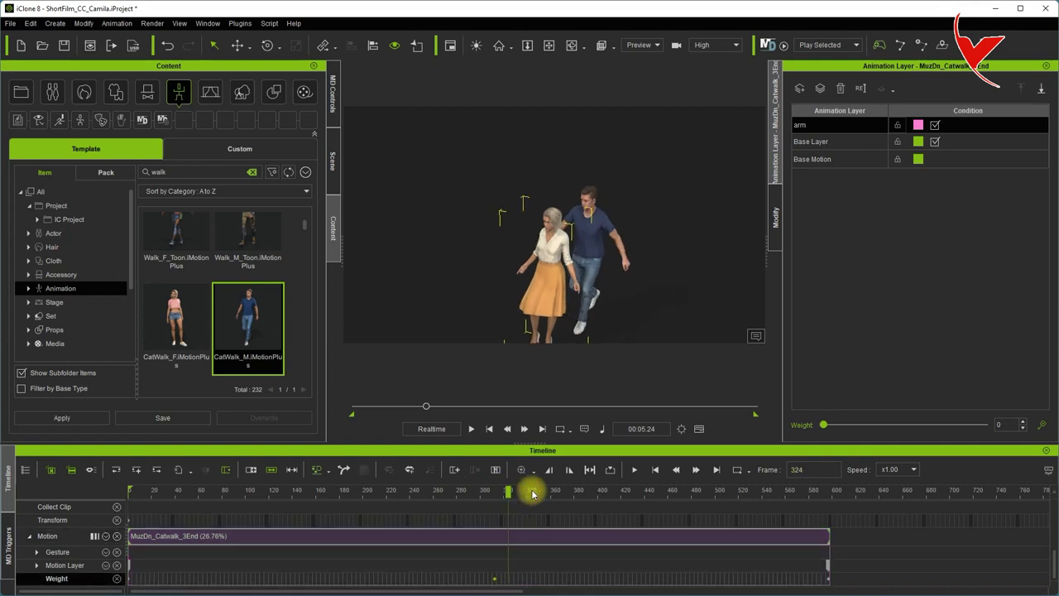
click(828, 583)
click(826, 571)
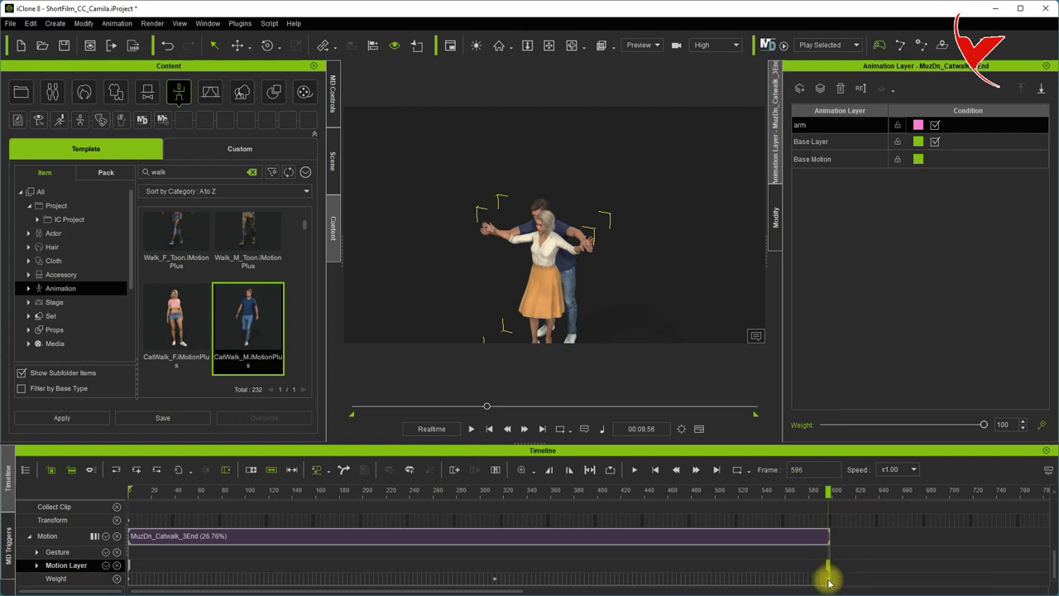
click(829, 580)
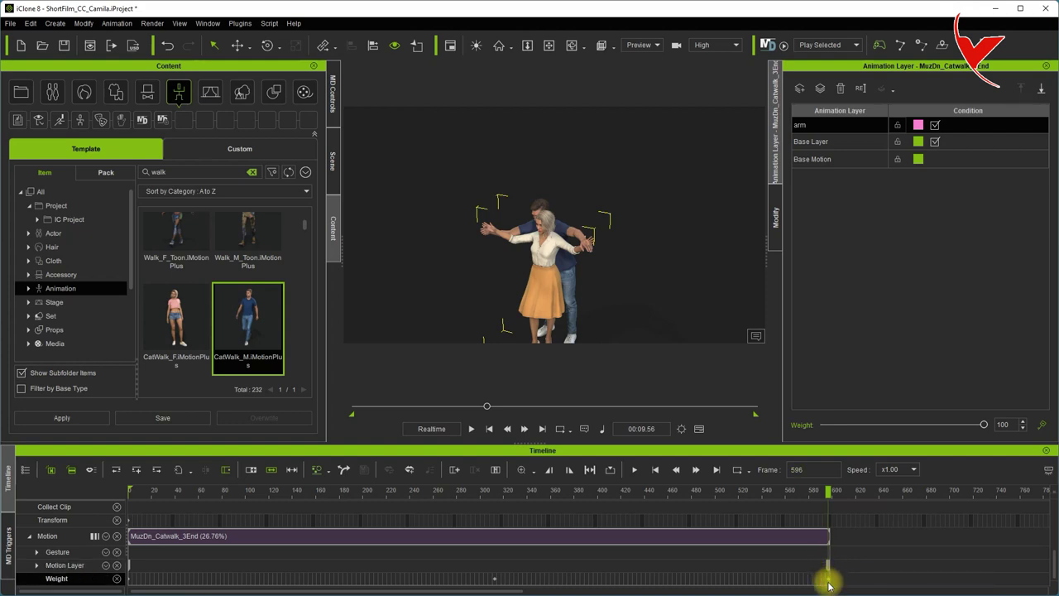
drag(826, 565, 829, 579)
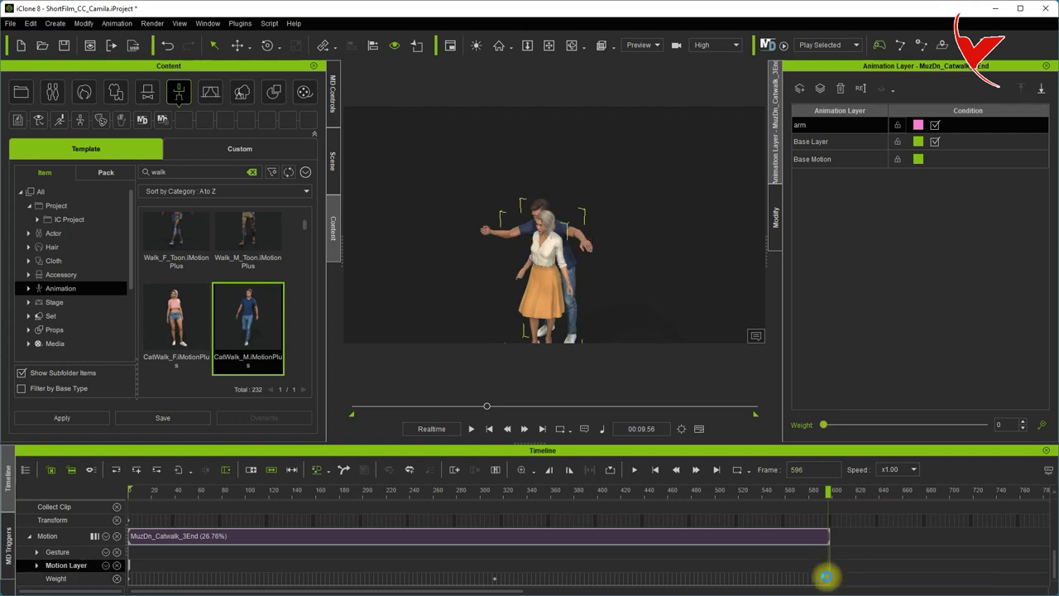
drag(829, 490, 822, 496)
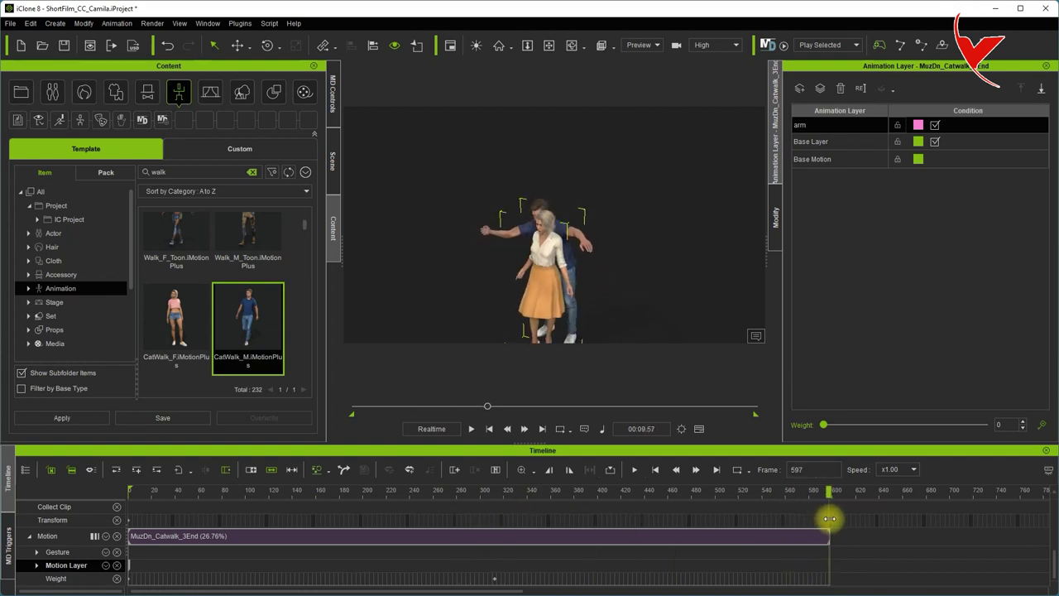
scroll(549, 247, up, 5)
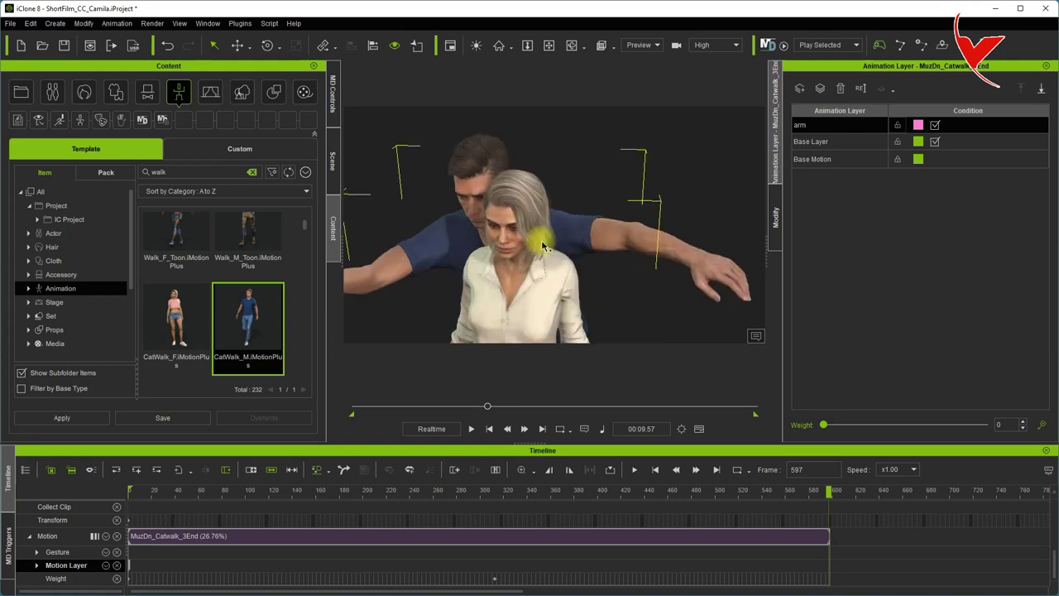
click(117, 24)
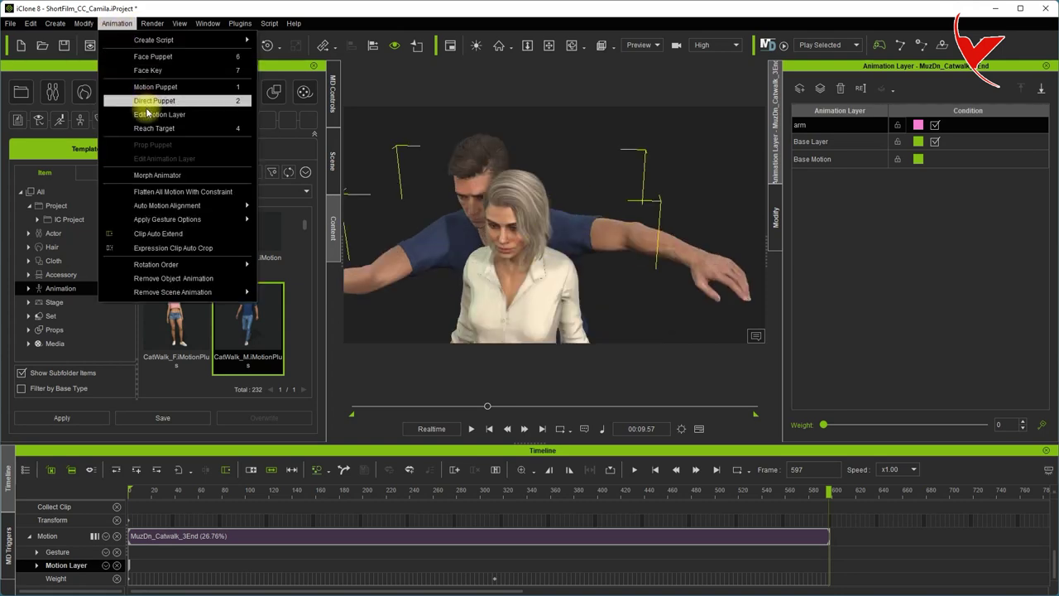
- Edit Camila's motion layer, rotating her shoulder to swing her arm outward
click(145, 107)
click(164, 220)
scroll(577, 286, down, 5)
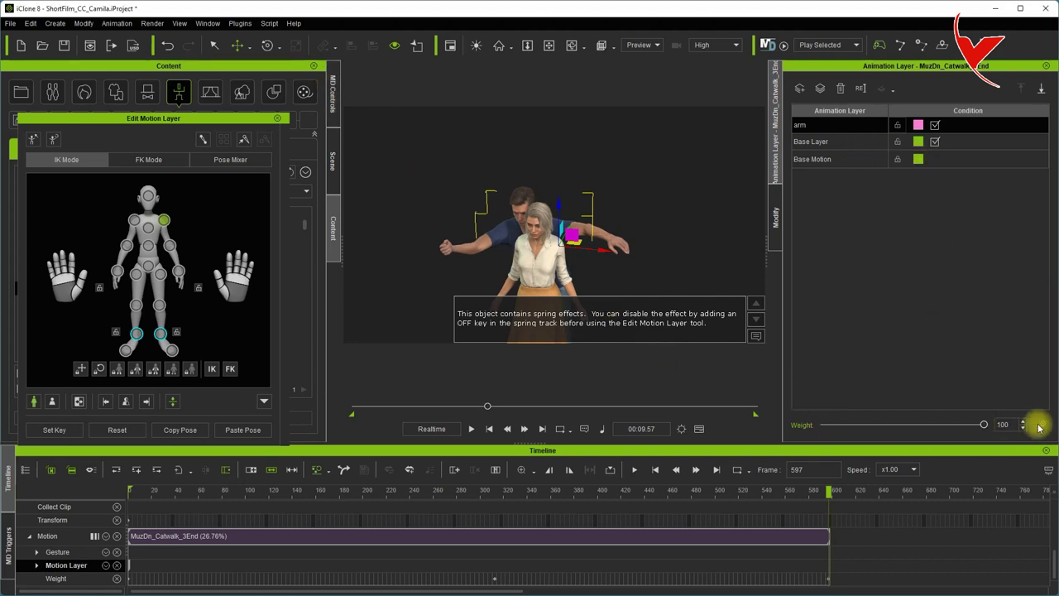
click(267, 45)
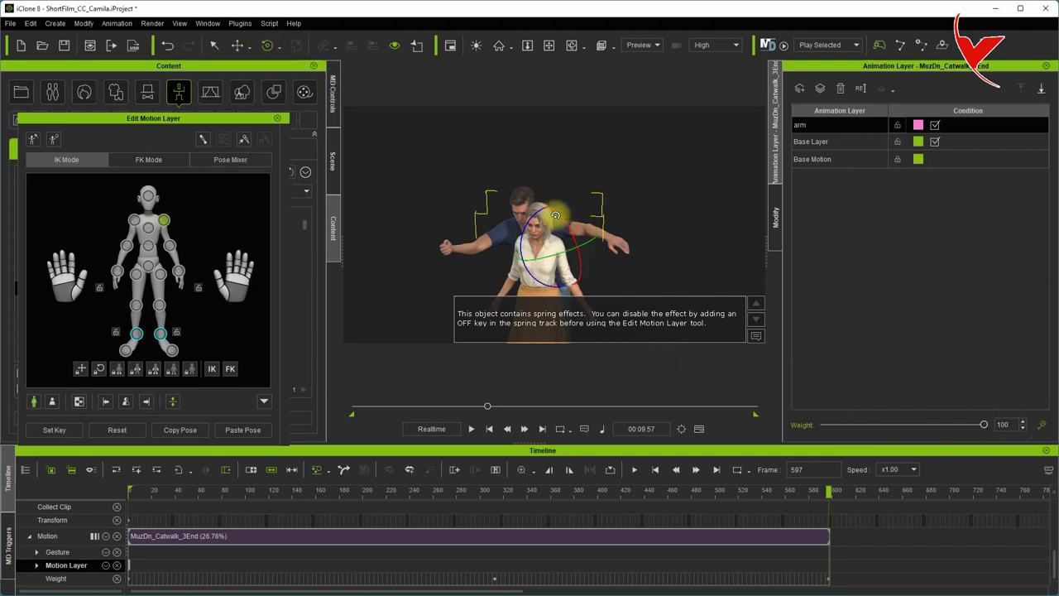
click(79, 403)
mouse_move(571, 247)
mouse_down()
mouse_move(571, 266)
mouse_move(588, 240)
mouse_up()
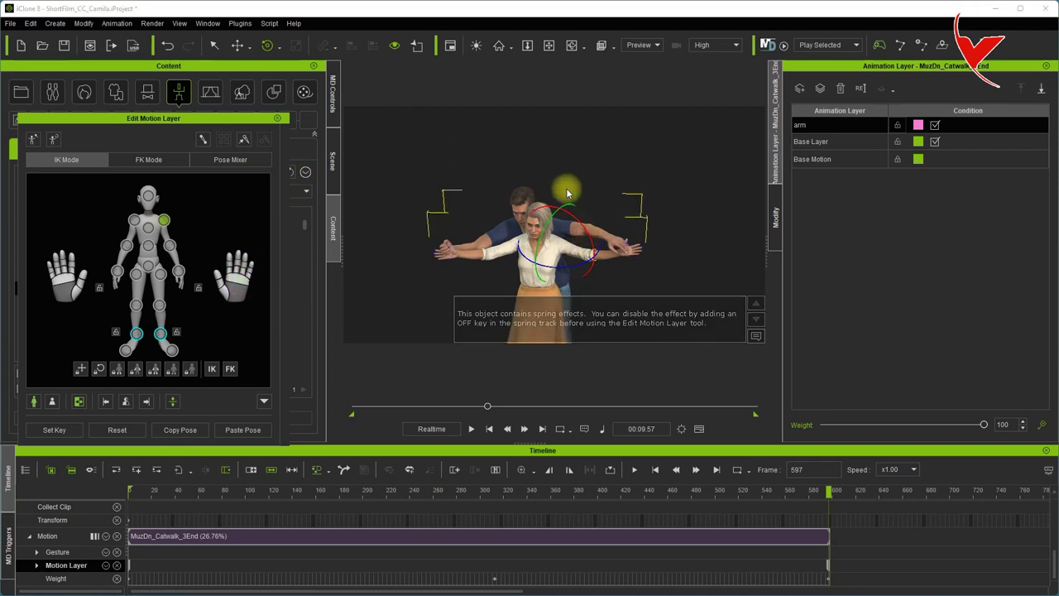
drag(569, 198, 570, 246)
mouse_move(571, 247)
right_down()
mouse_move(462, 259)
mouse_move(553, 247)
mouse_move(550, 288)
right_up()
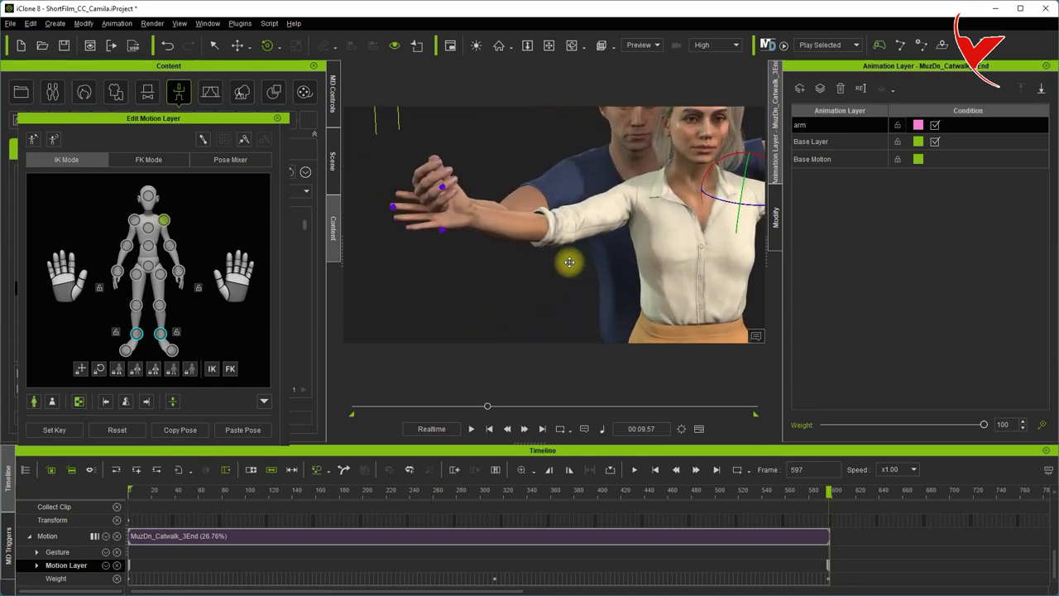
- Rework Camila's upper arm, shoulder and elbow to raise and straighten her arm
click(124, 248)
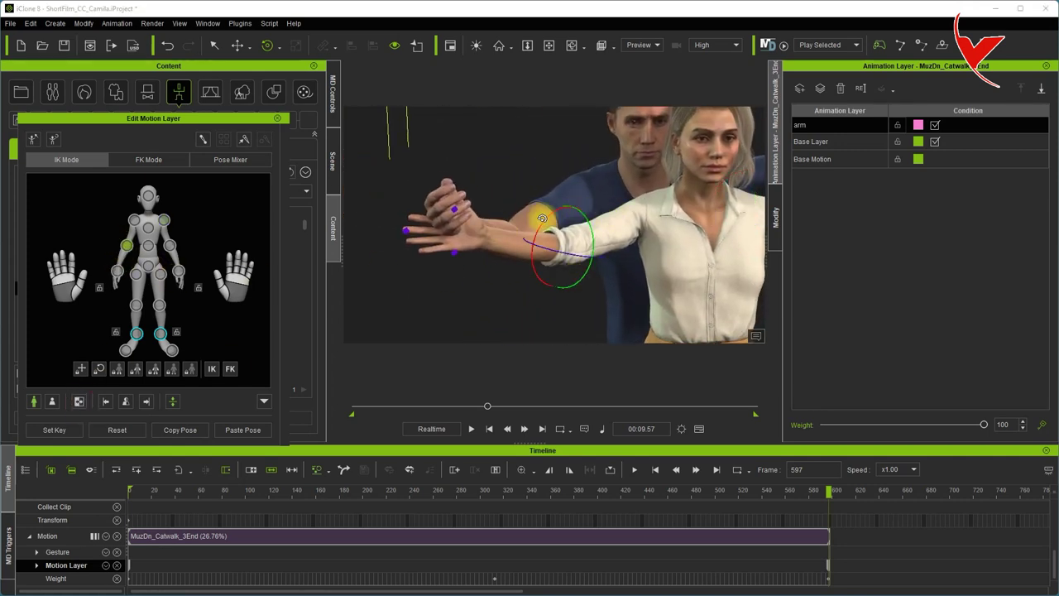
drag(541, 219, 551, 227)
click(134, 219)
drag(608, 201, 611, 212)
click(127, 245)
drag(538, 255, 550, 261)
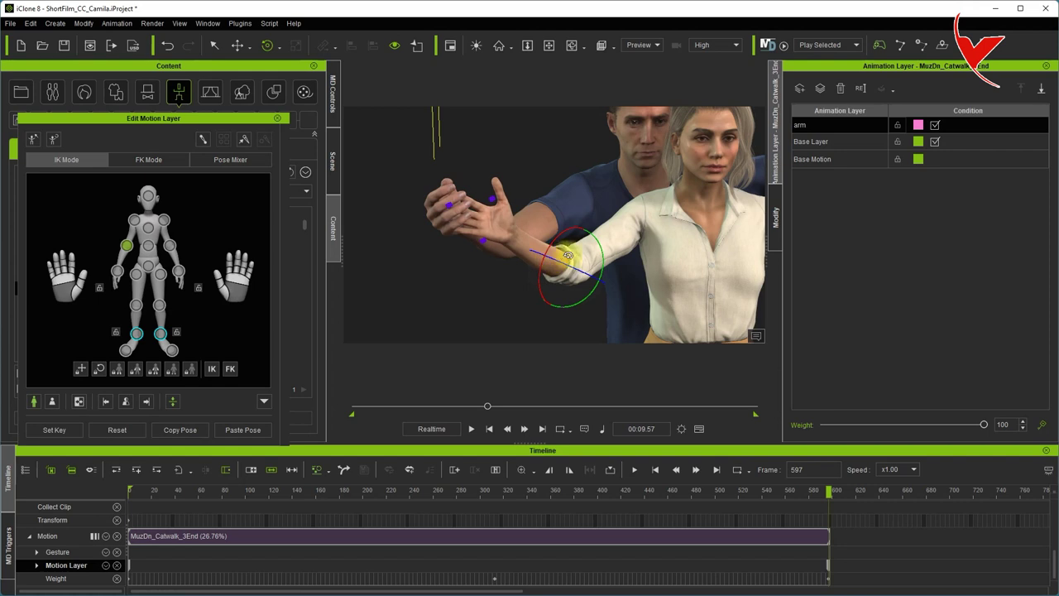
click(239, 46)
drag(608, 265, 601, 267)
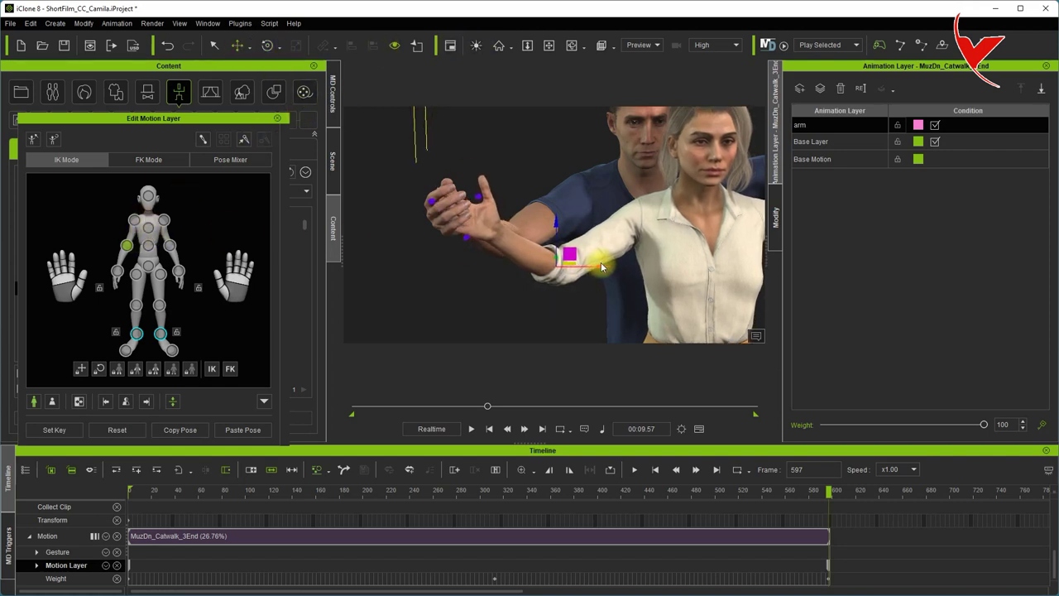
mouse_move(448, 224)
mouse_down()
mouse_move(456, 210)
mouse_move(444, 229)
mouse_up()
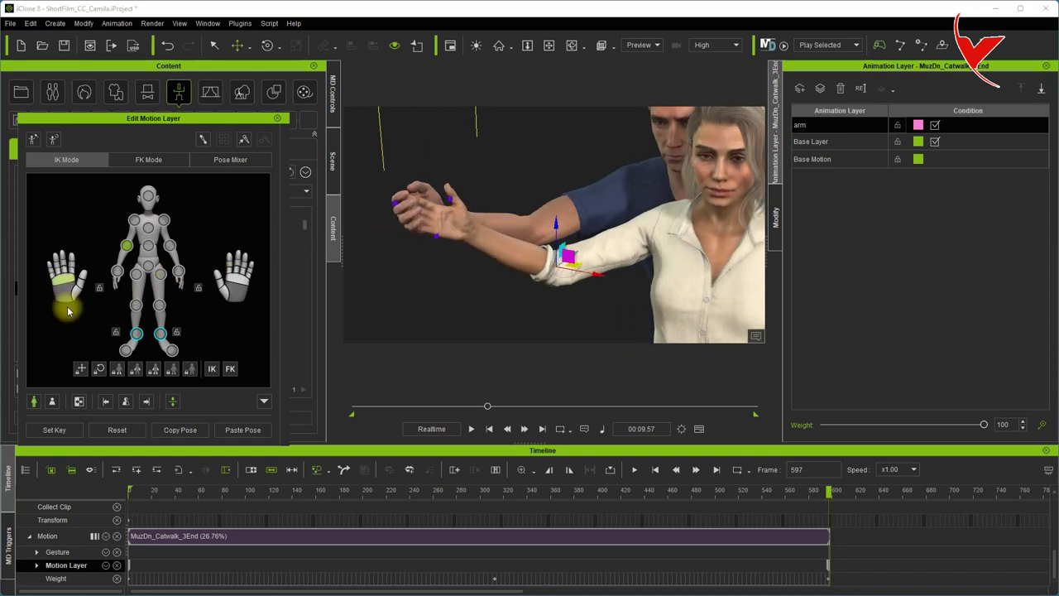
drag(402, 244, 499, 243)
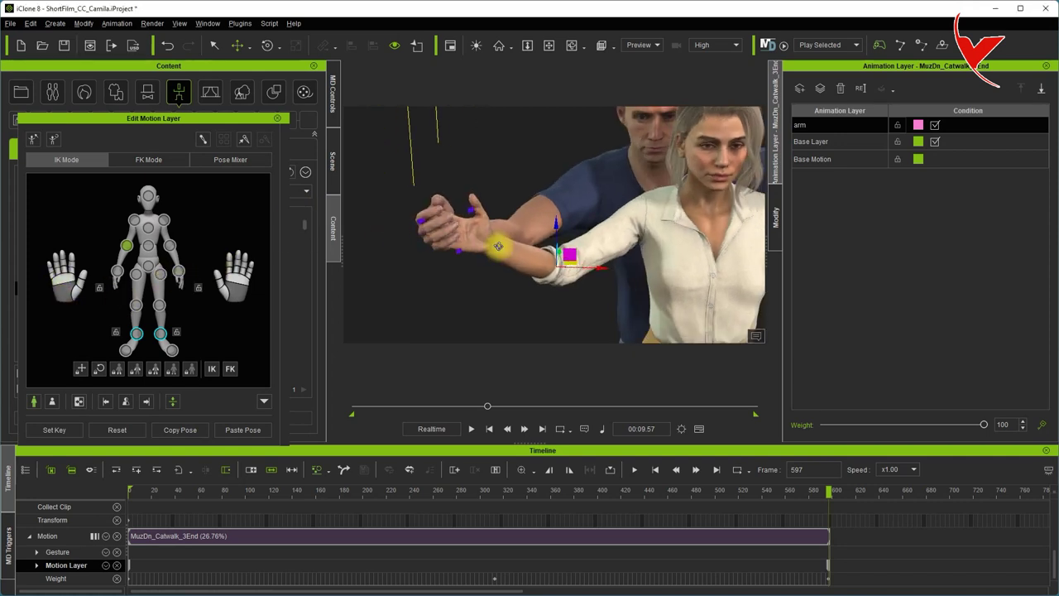
- Turn Camila's left hand slightly at the wrist and zoom in on her arm
click(75, 283)
click(62, 311)
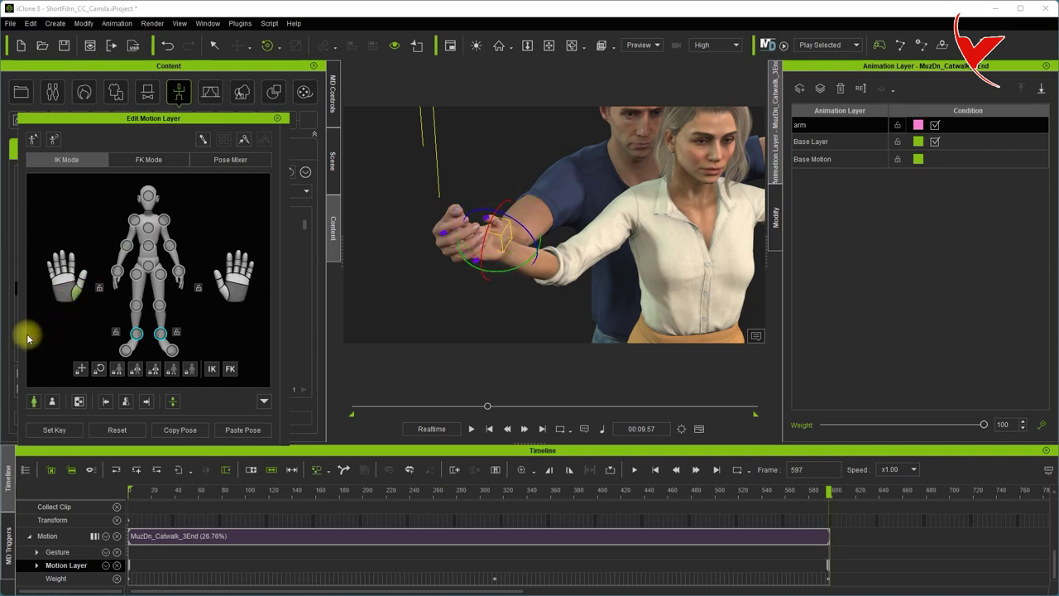
click(82, 278)
drag(503, 180, 506, 187)
click(79, 285)
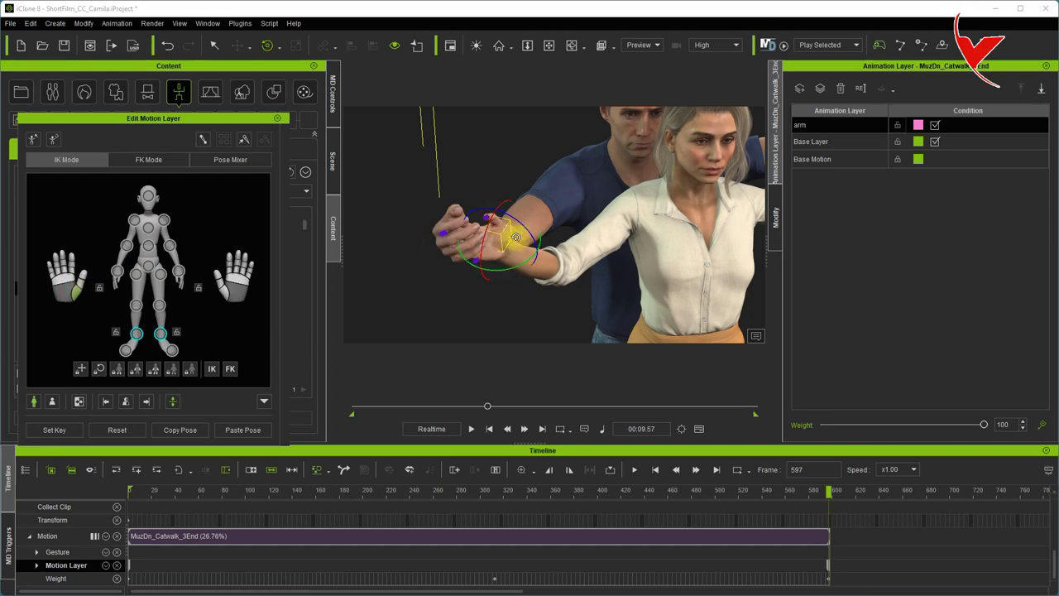
drag(529, 235, 515, 226)
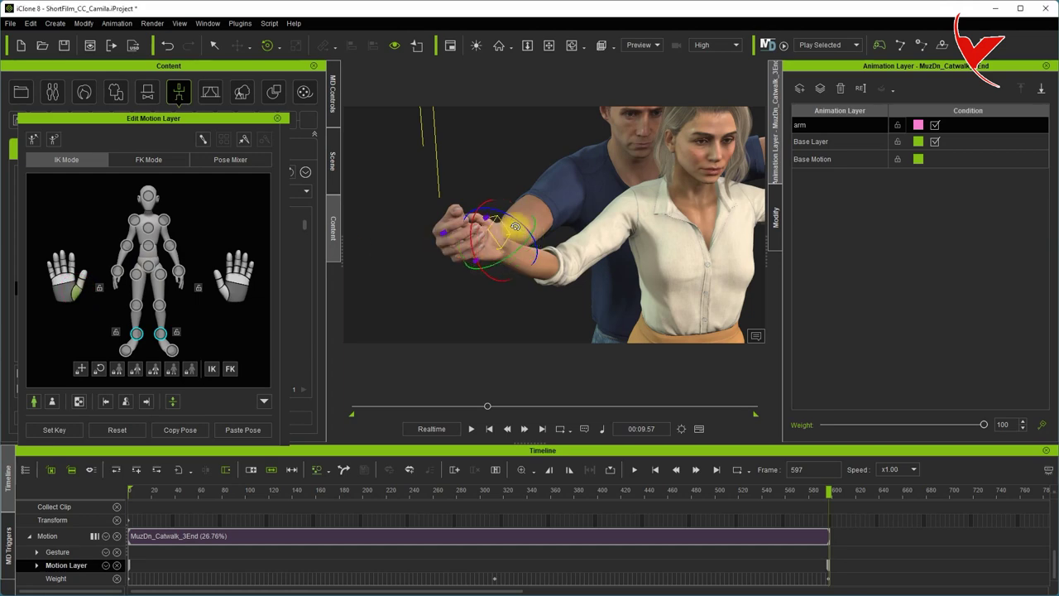
mouse_move(641, 234)
right_down()
mouse_move(378, 237)
mouse_move(579, 224)
mouse_move(505, 218)
right_up()
click(170, 245)
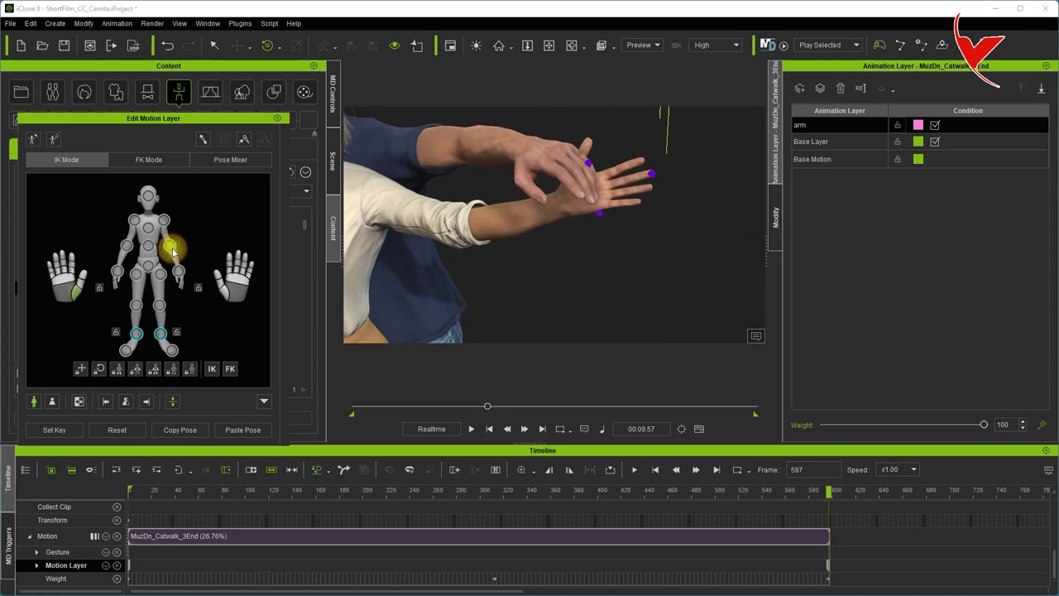
- Raise Camila's forearm at the elbow and lower her arm from the shoulder
drag(485, 217, 396, 122)
click(167, 224)
drag(400, 206, 400, 219)
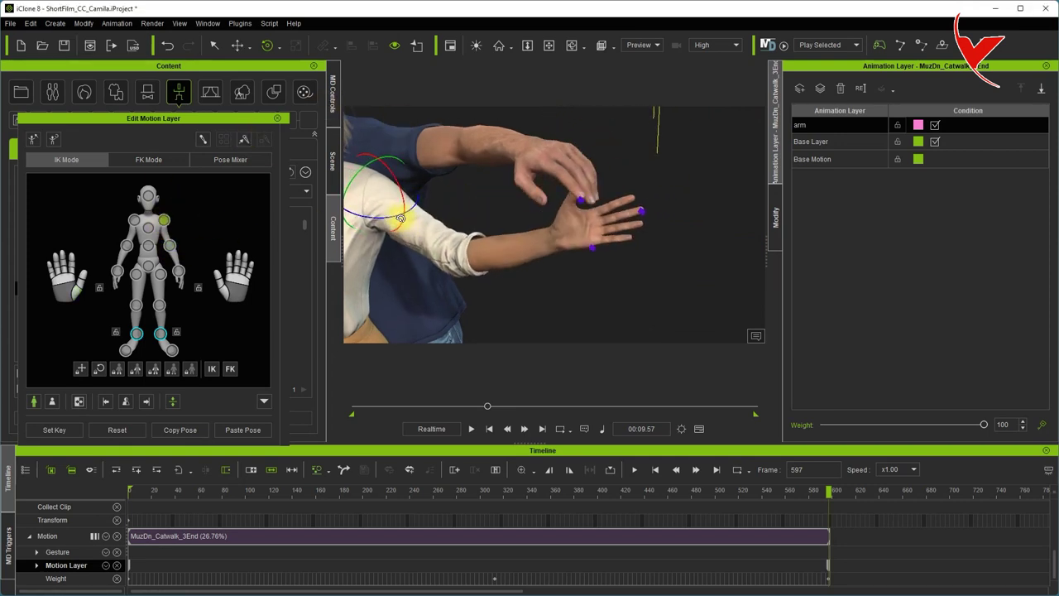
click(172, 248)
drag(496, 237, 476, 252)
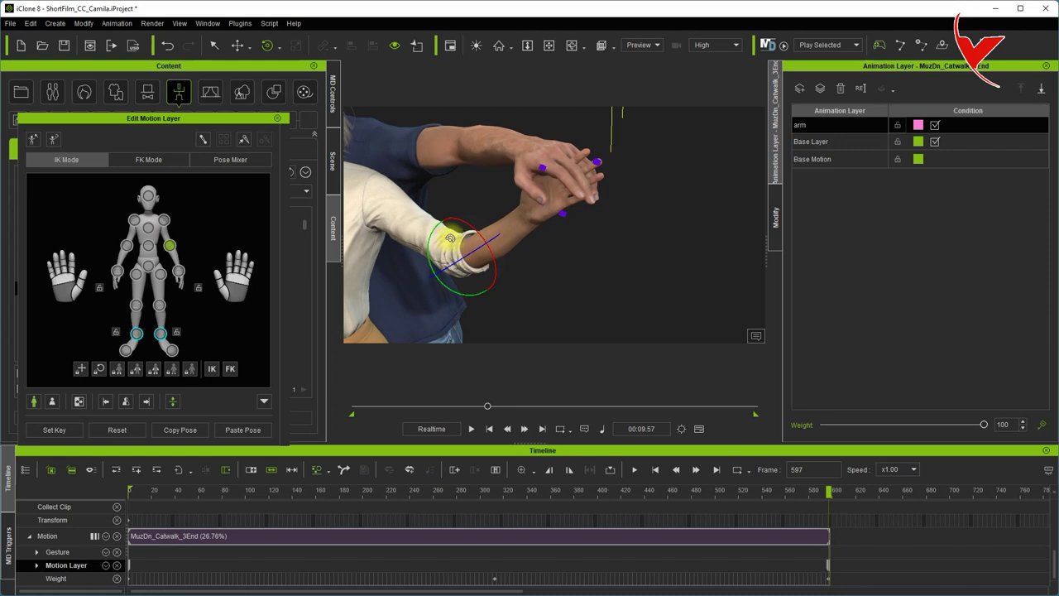
right_drag(451, 241, 498, 215)
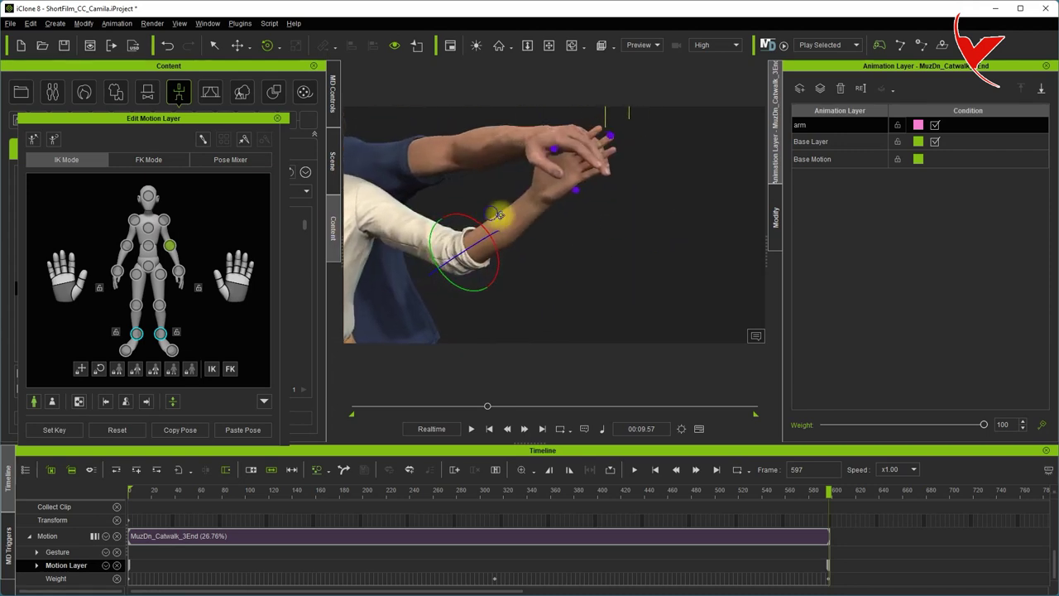
right_drag(498, 214, 489, 238)
- Rotate Camila's wrist, repose her fingers, and zoom out to see both characters
click(178, 271)
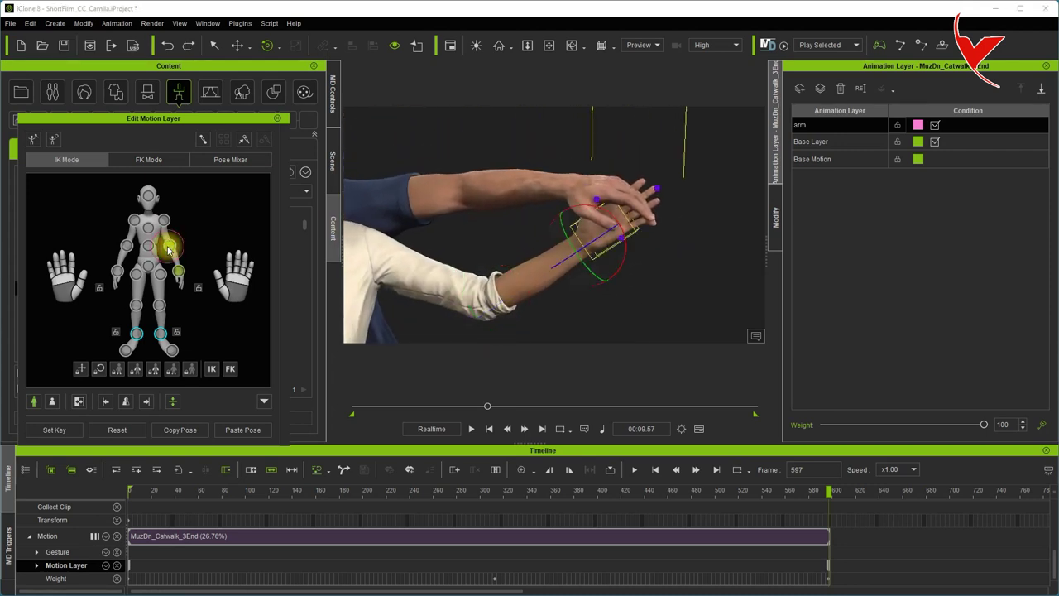
click(178, 271)
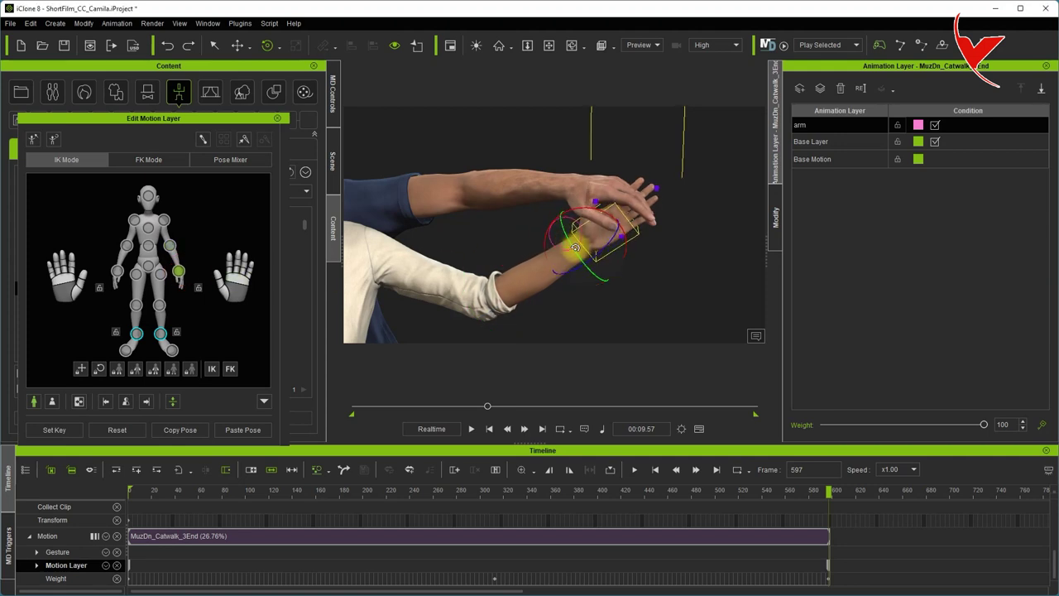
drag(586, 270, 614, 250)
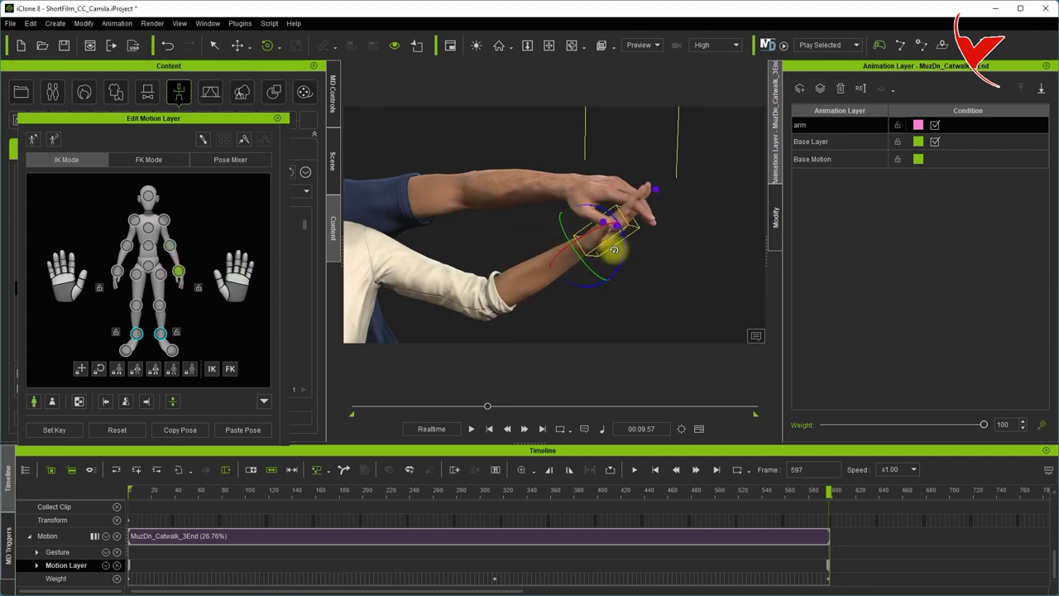
click(227, 285)
click(211, 368)
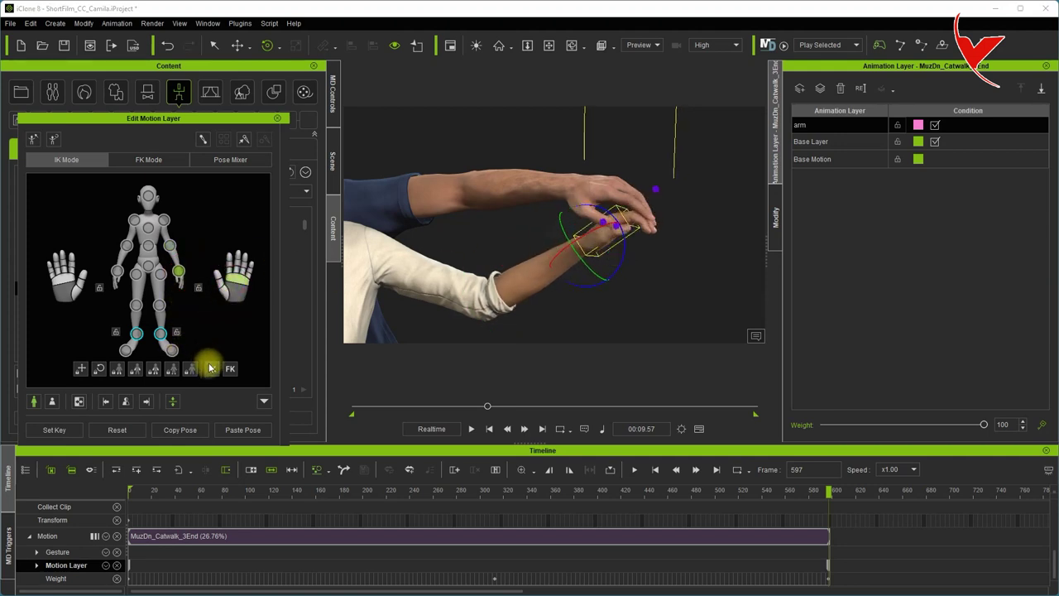
click(165, 252)
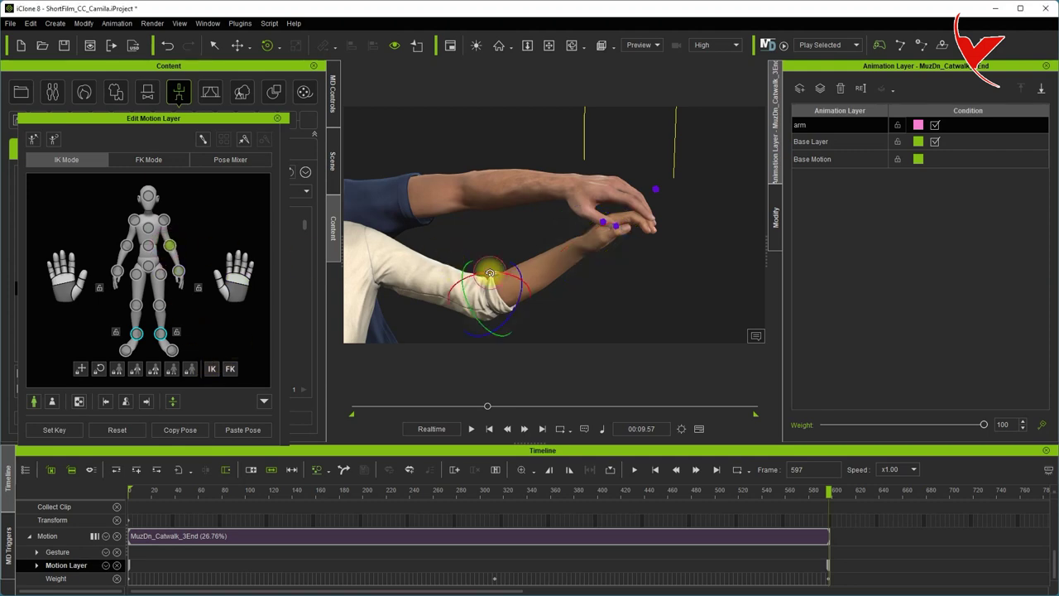
right_drag(643, 273, 492, 282)
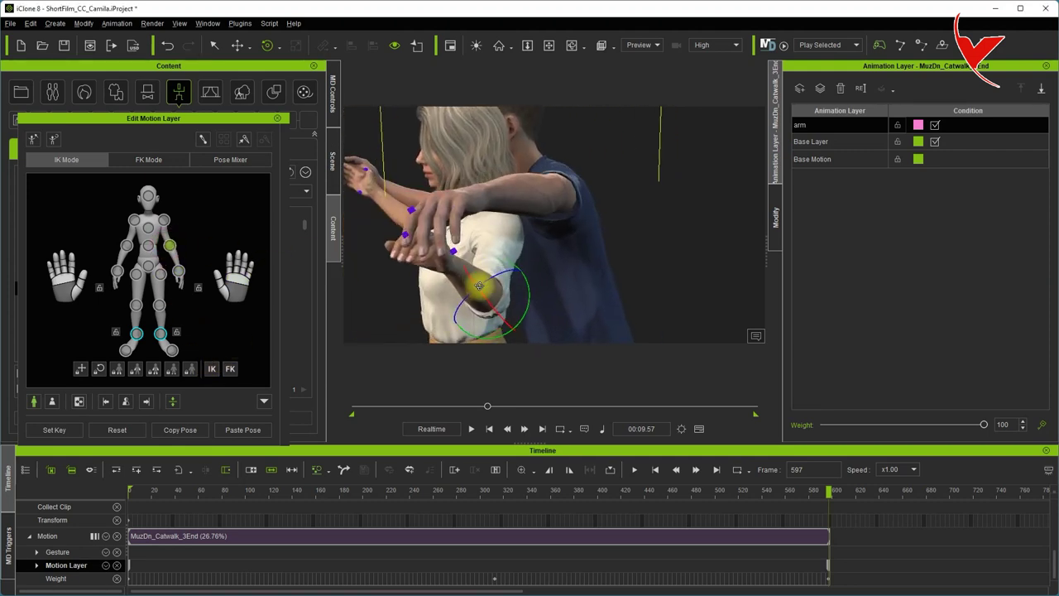
mouse_move(492, 282)
right_down()
mouse_move(574, 264)
mouse_move(466, 254)
right_up()
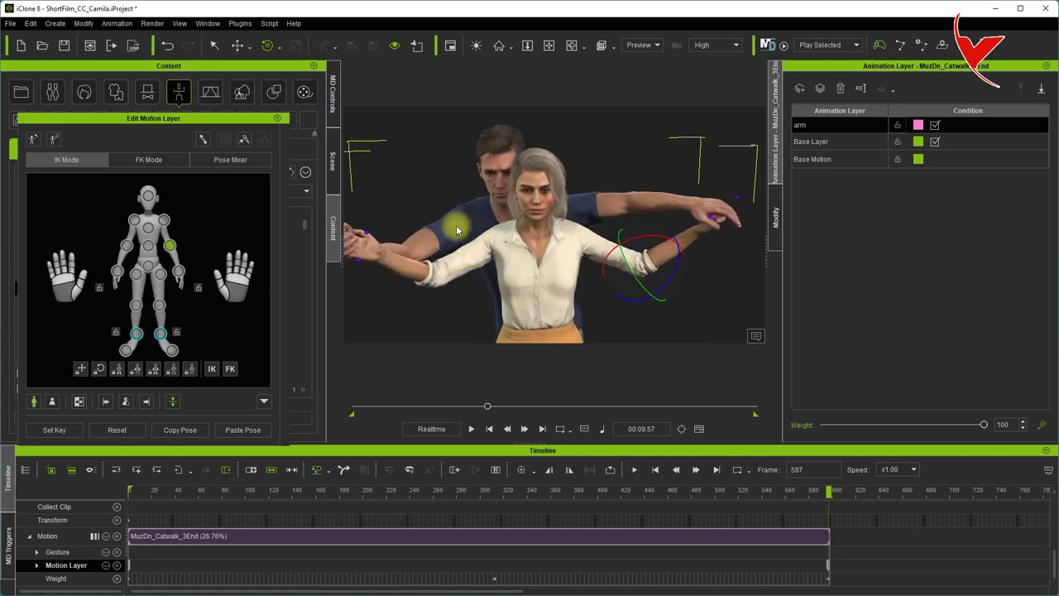
scroll(218, 545, up, 2)
- Select Kevin's CatWalk_M_02 clip and move to its final frames
click(222, 530)
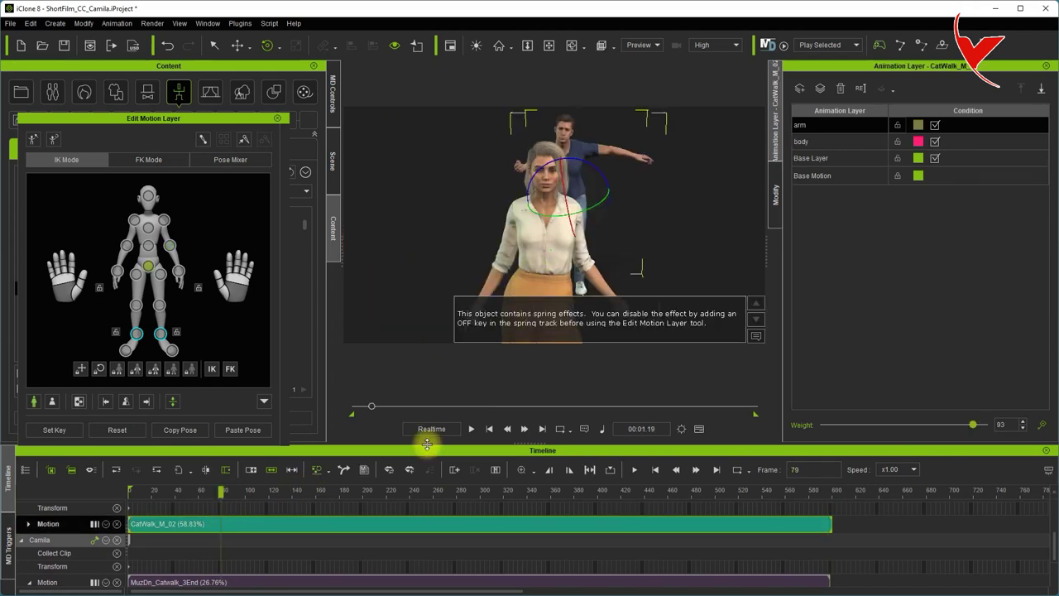
drag(222, 490, 831, 499)
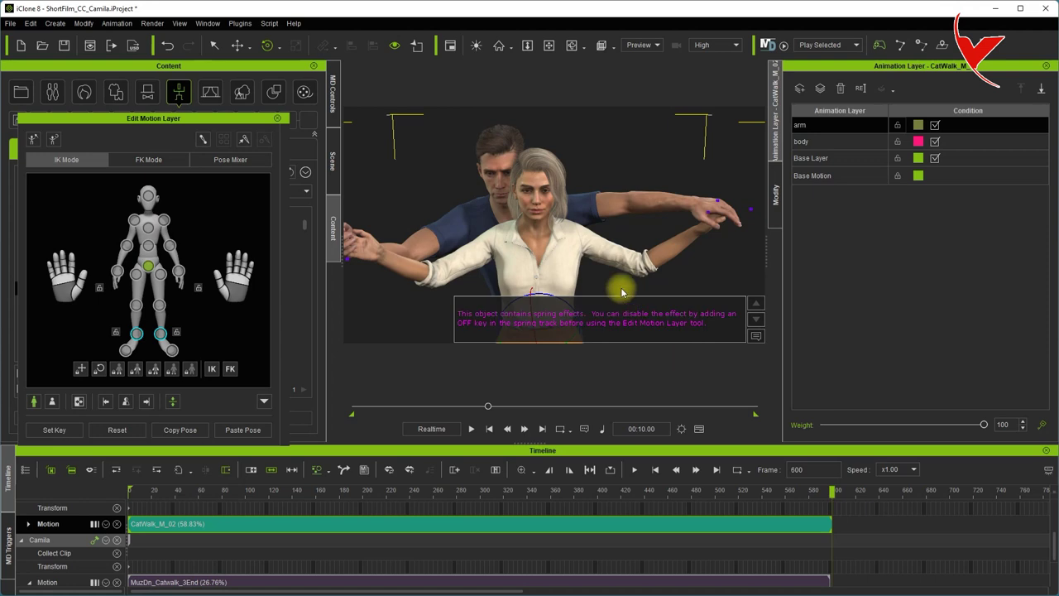
right_drag(418, 242, 496, 265)
mouse_move(832, 490)
mouse_down()
mouse_move(700, 492)
mouse_move(833, 490)
mouse_up()
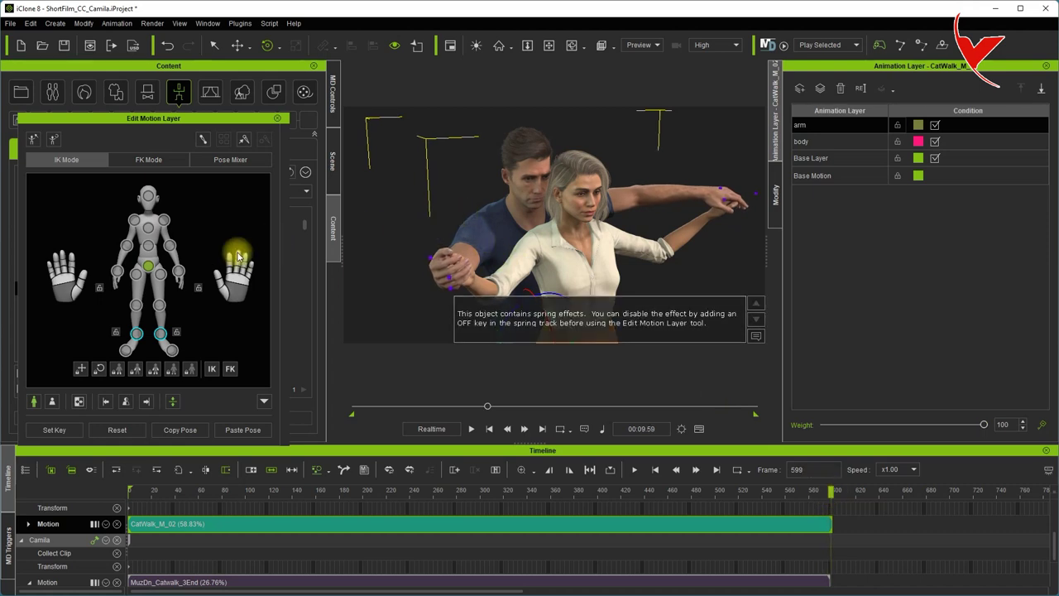
- Curl and reposition Kevin's left hand toward Camila's outstretched hand
click(62, 281)
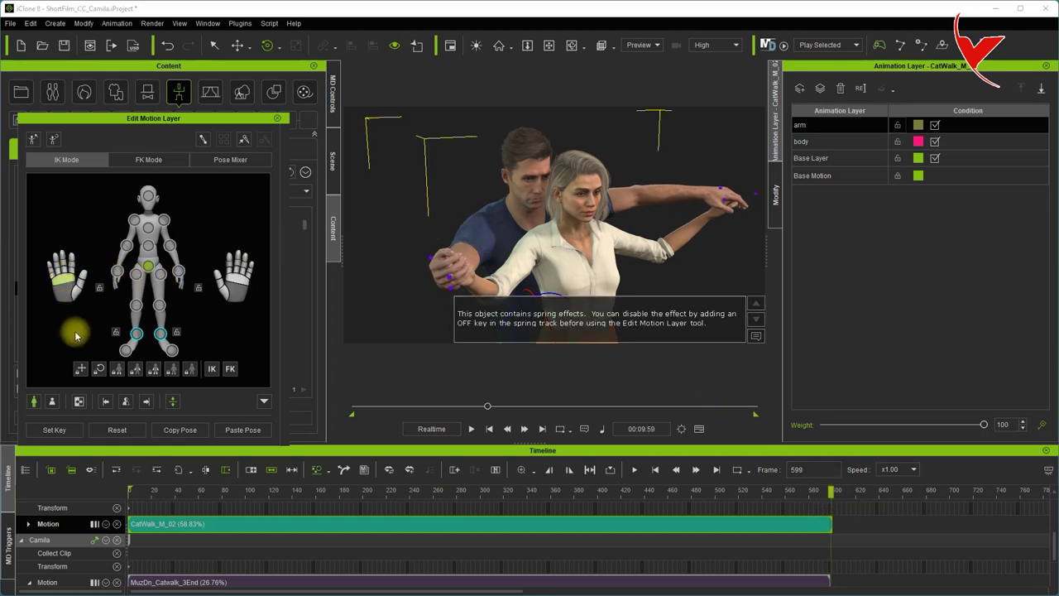
right_drag(555, 208, 473, 234)
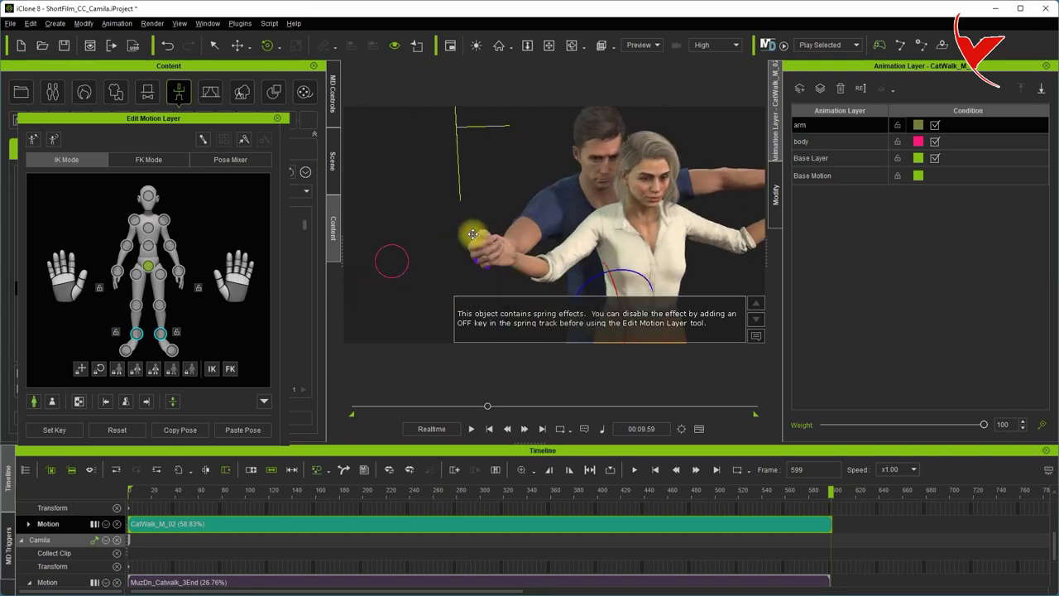
right_drag(596, 224, 571, 233)
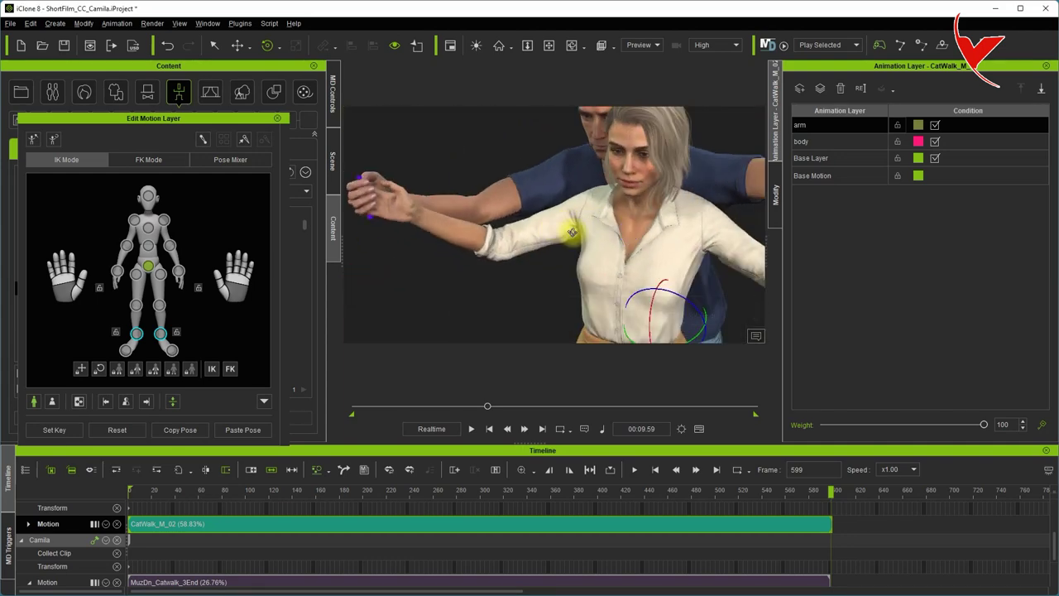
click(63, 287)
drag(72, 280, 68, 290)
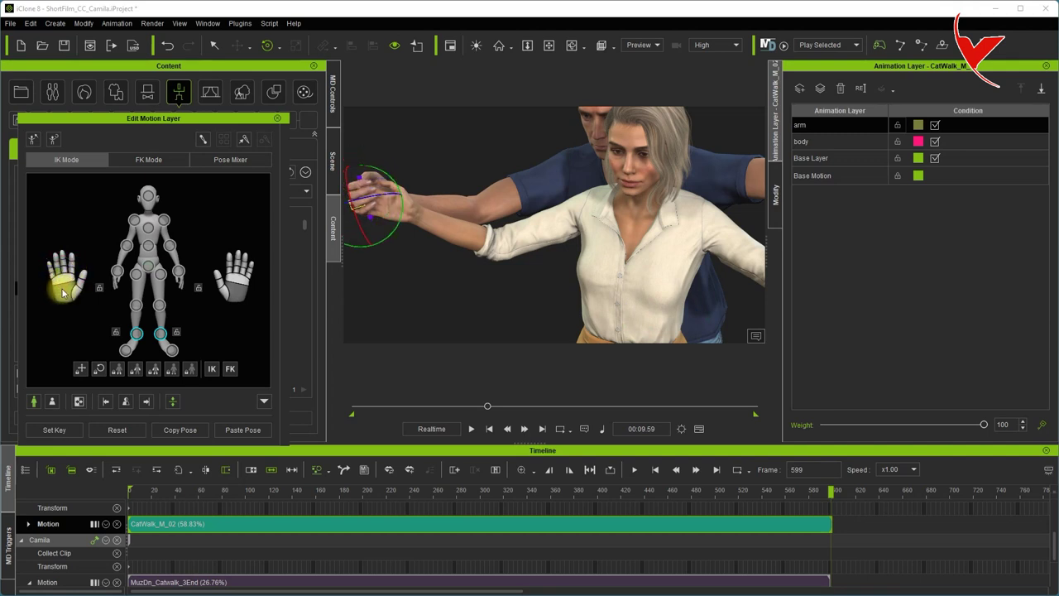
drag(62, 291, 52, 279)
drag(73, 316, 76, 294)
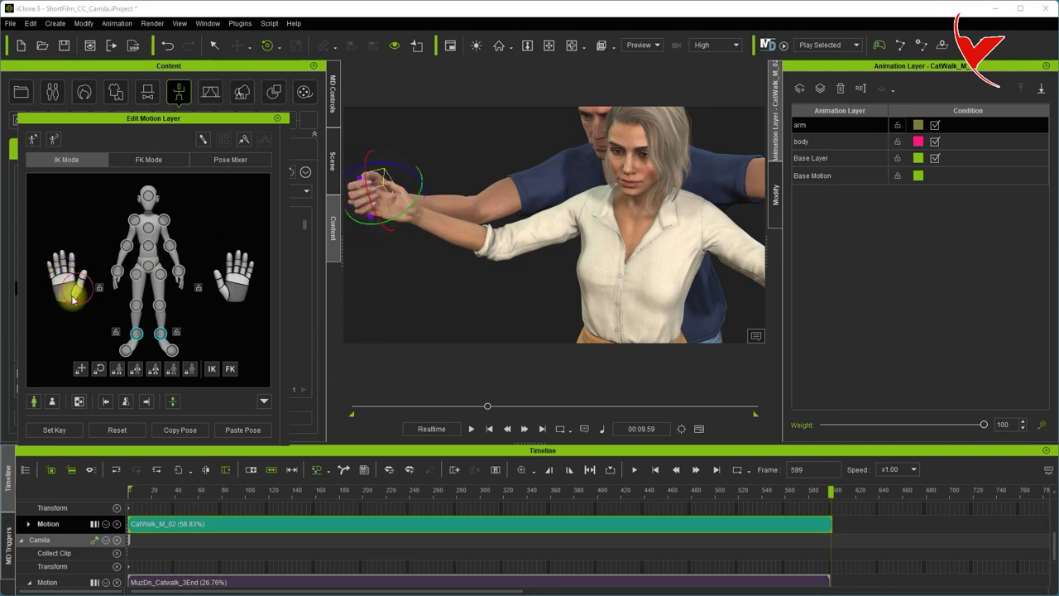
- Lean Kevin's upper body forward and move and rotate his right hand
click(400, 169)
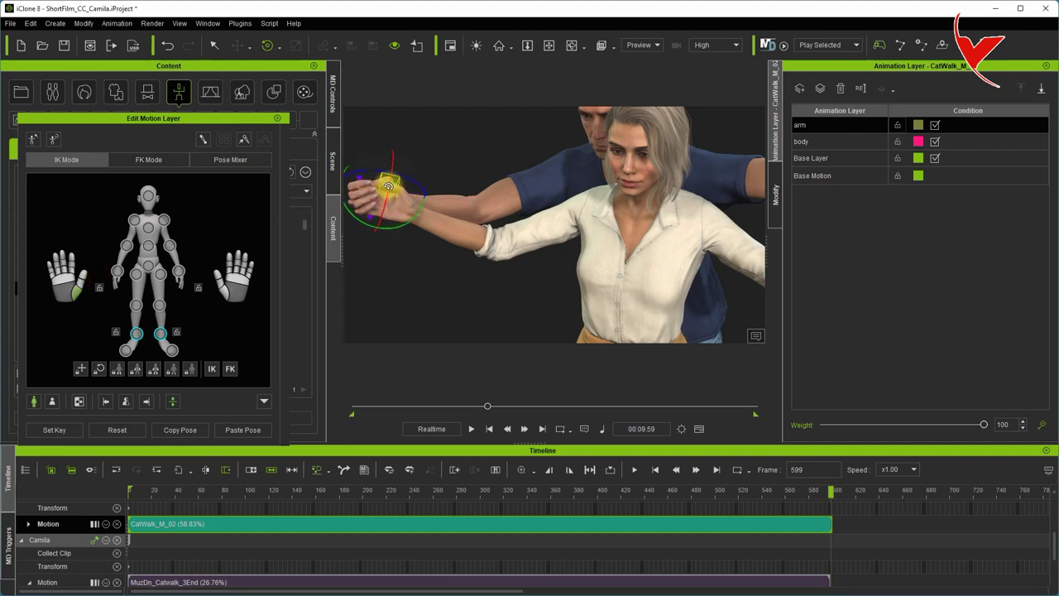
drag(563, 207, 576, 194)
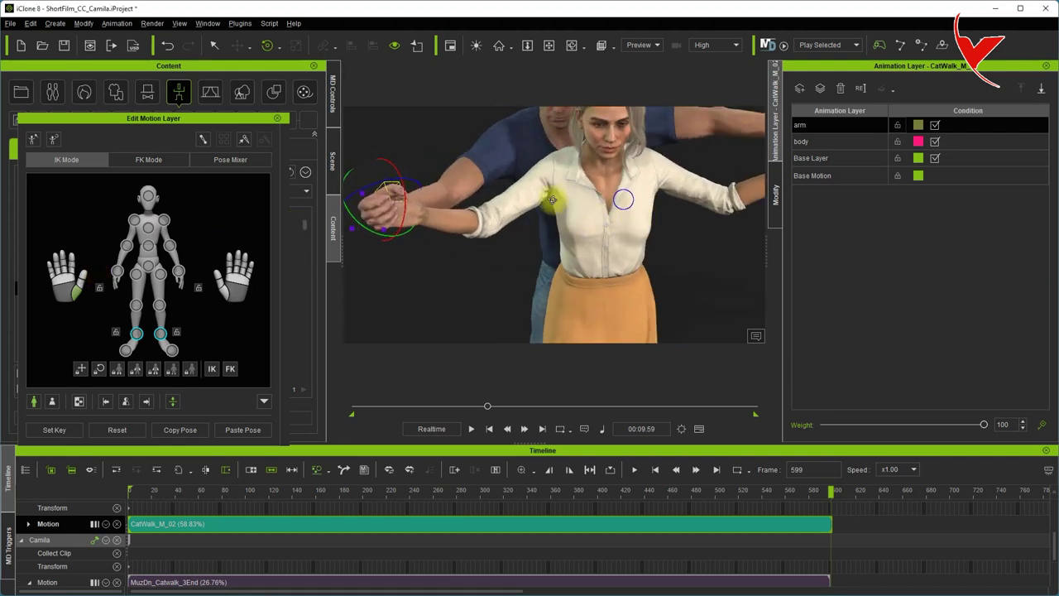
right_drag(577, 194, 469, 180)
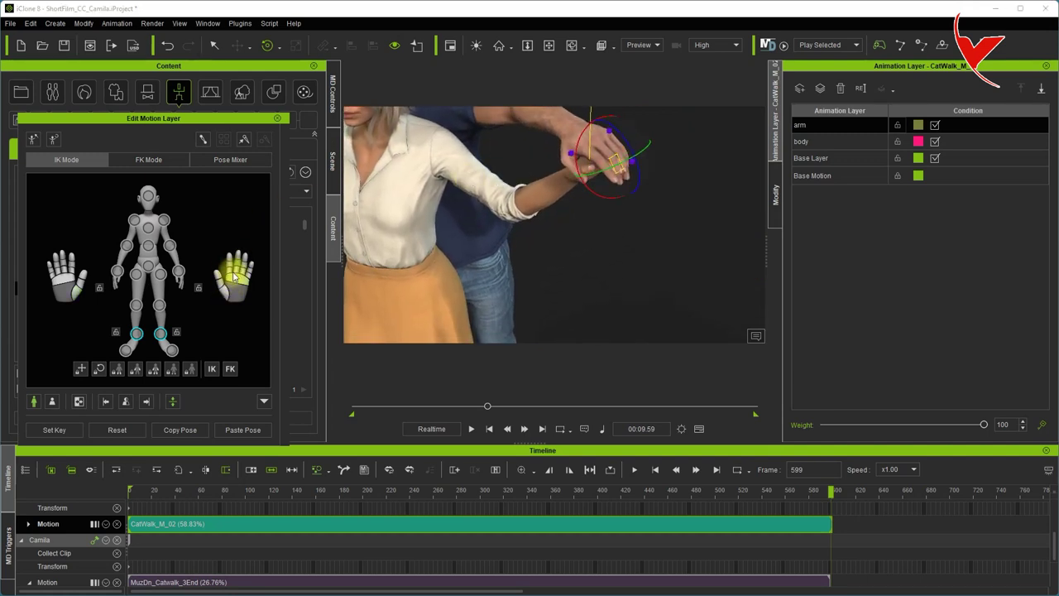
mouse_move(240, 279)
mouse_down()
mouse_move(224, 306)
mouse_move(240, 288)
mouse_move(217, 289)
mouse_move(220, 282)
mouse_up()
- Zoom out from the couple and return to the start of the animation
scroll(438, 217, down, 3)
scroll(439, 207, down, 3)
scroll(426, 207, down, 3)
scroll(476, 224, down, 2)
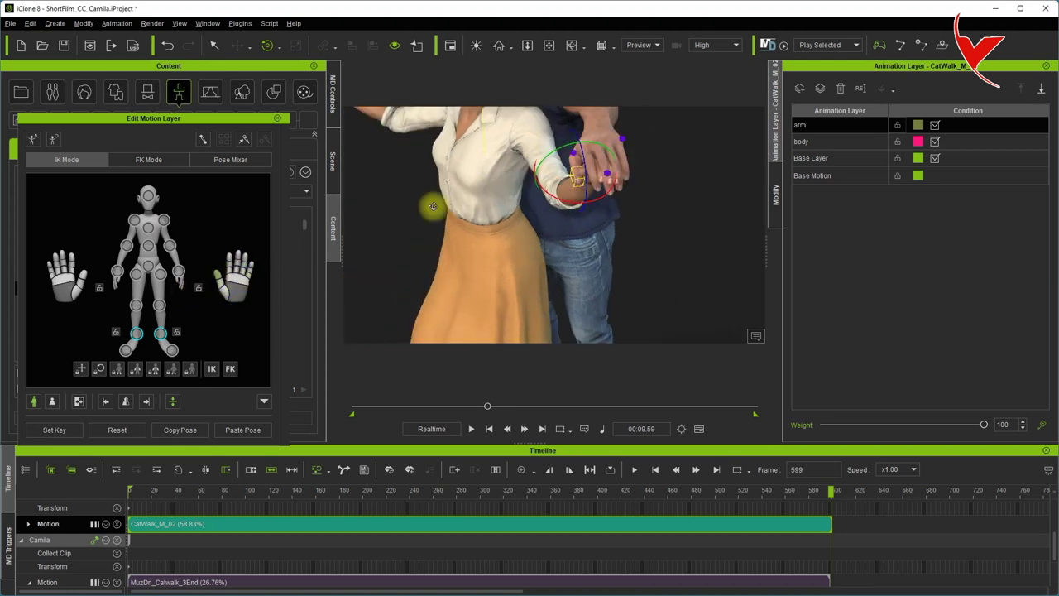
scroll(476, 224, down, 2)
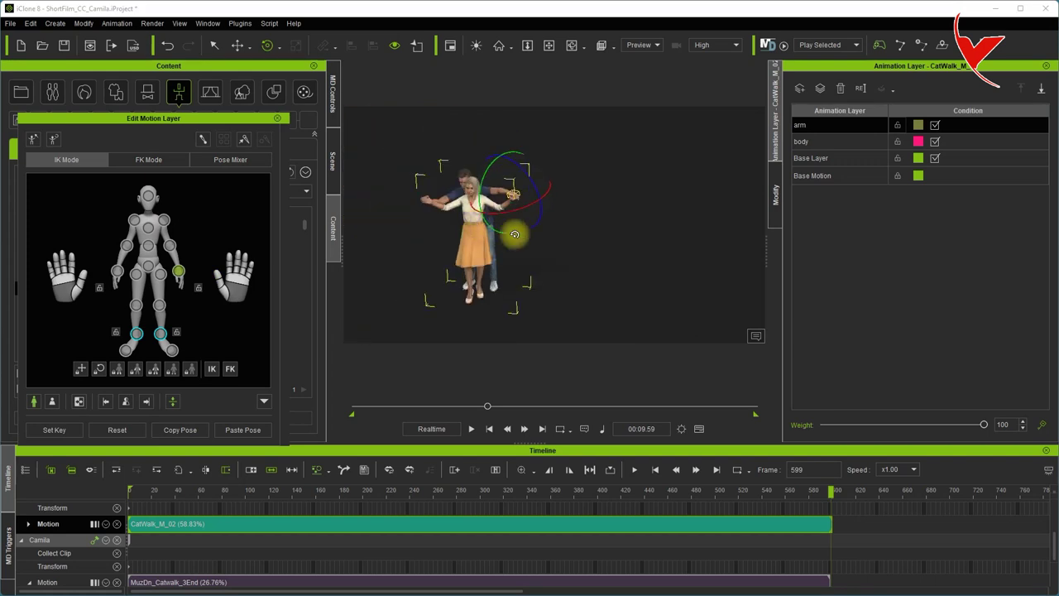
scroll(660, 265, down, 2)
scroll(654, 261, down, 1)
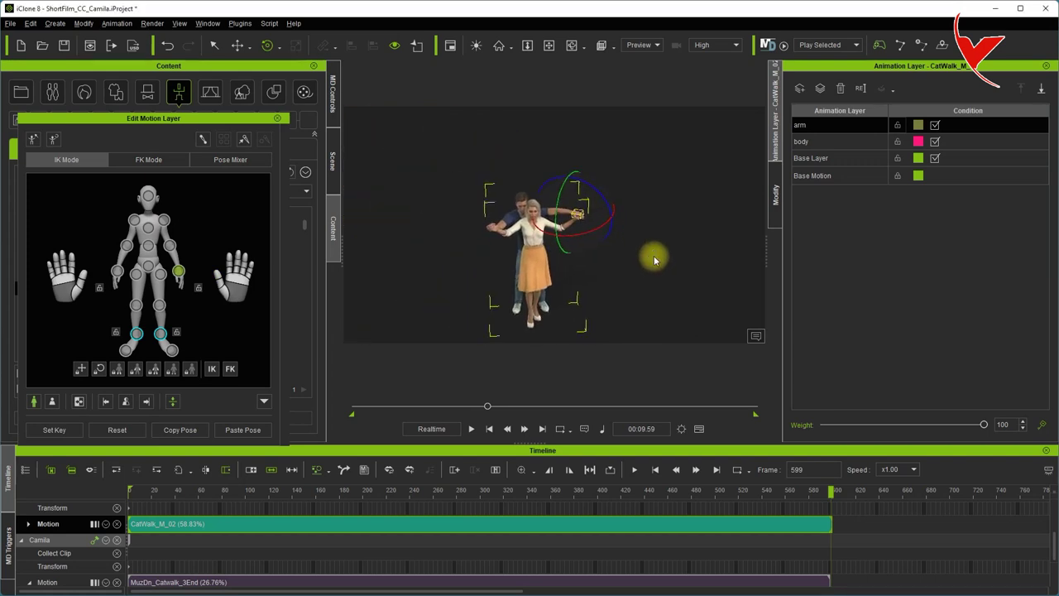
right_drag(654, 261, 618, 257)
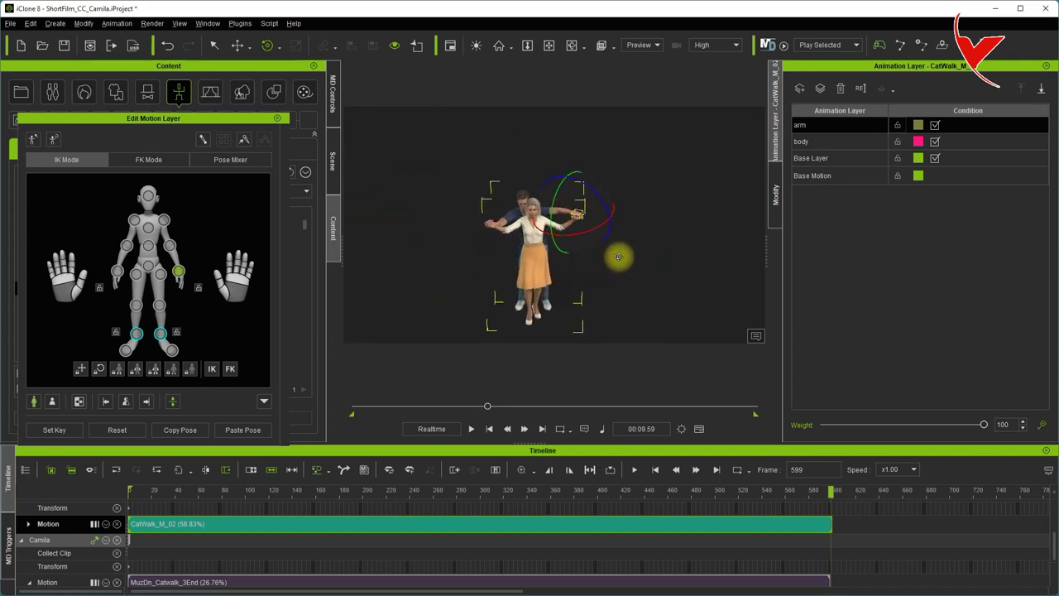
click(490, 429)
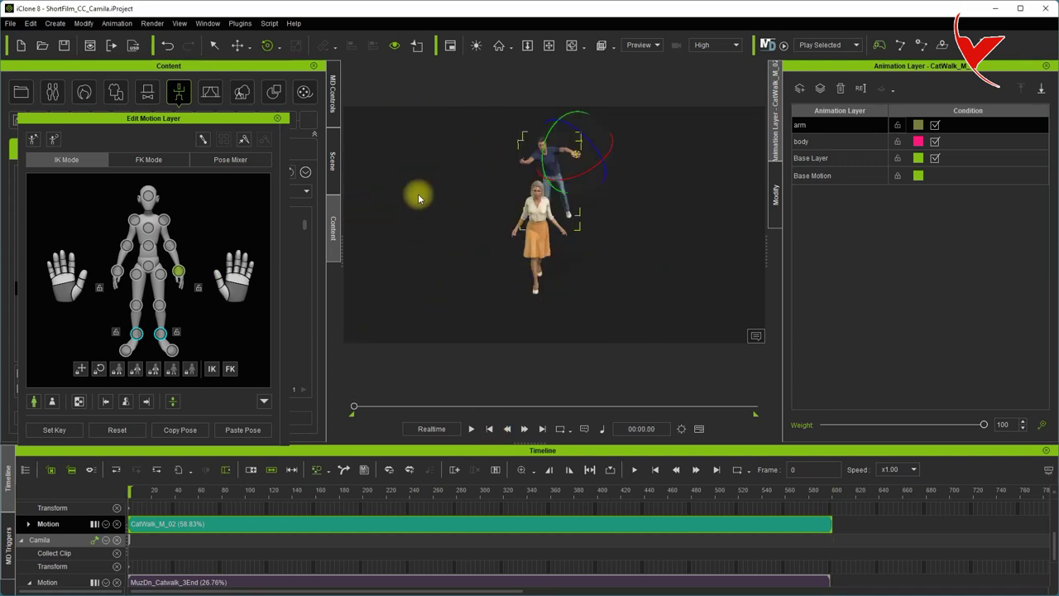
- Lower the arm layer's weight and set the body layer's weight to 0
drag(984, 425, 825, 434)
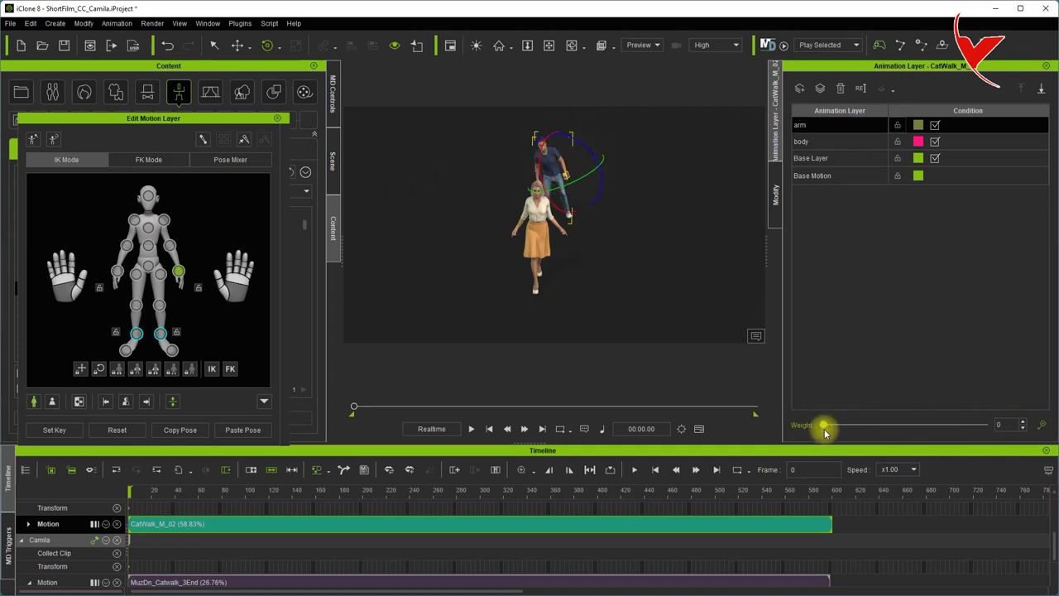
click(814, 141)
drag(986, 428, 804, 428)
- Play through frames 521–588, then zoom in frontally on the couple and scrub the walk
mouse_move(354, 408)
mouse_down()
mouse_move(502, 408)
mouse_move(485, 408)
mouse_up()
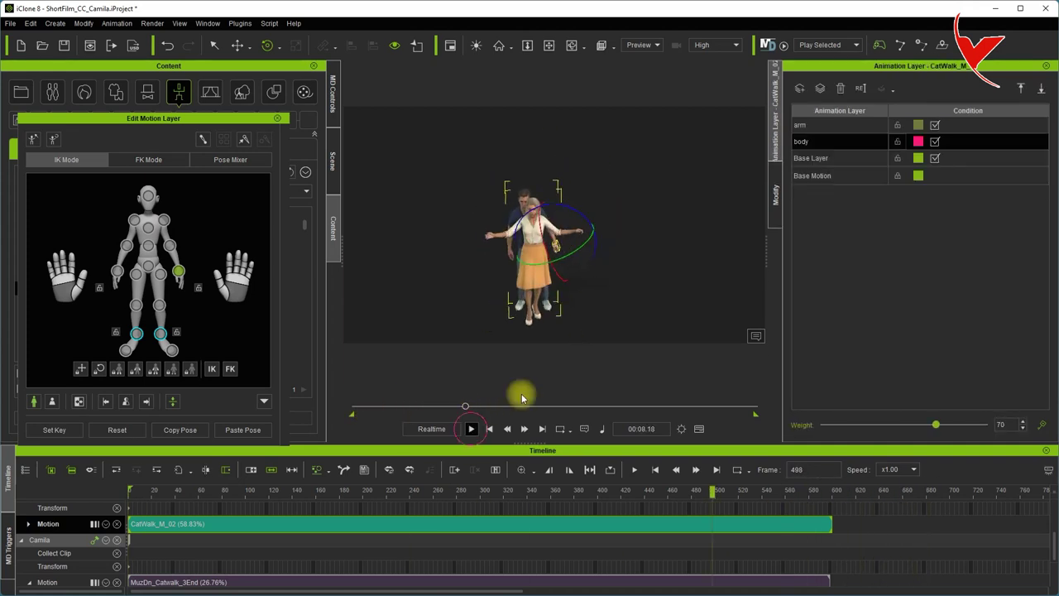
click(471, 428)
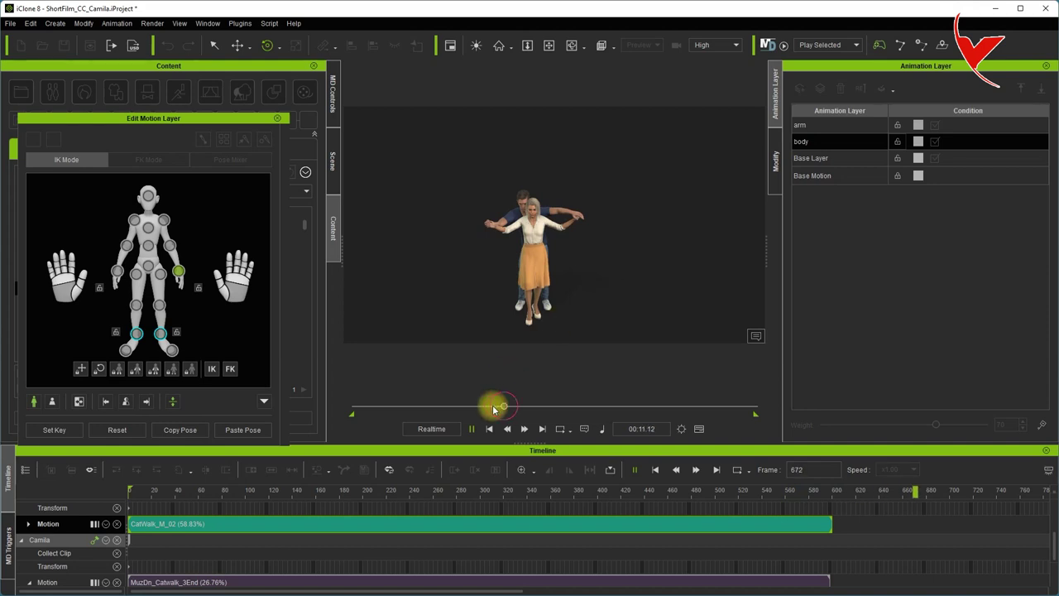
drag(496, 408, 470, 409)
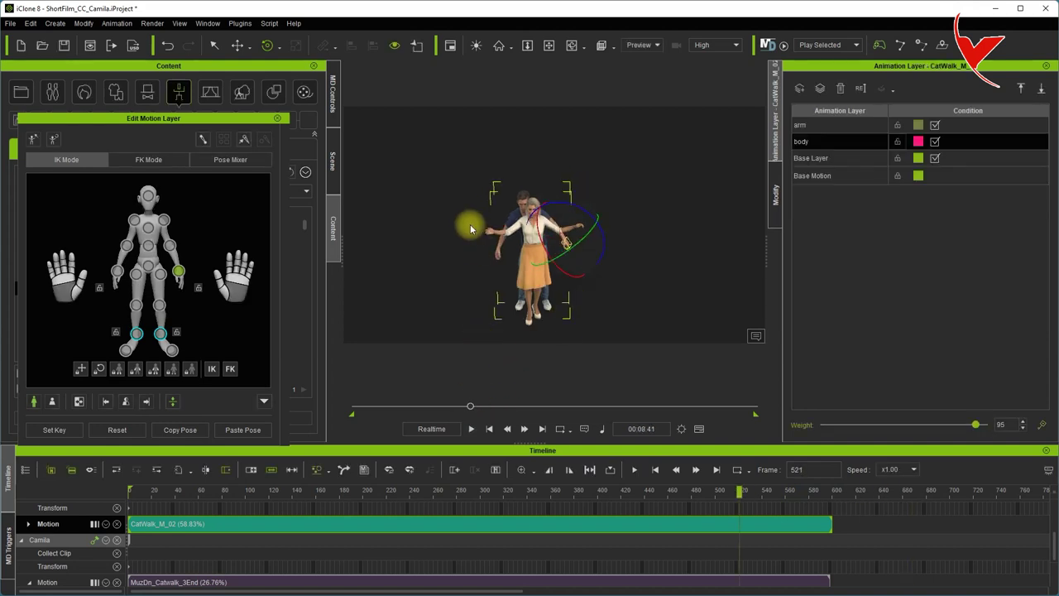
scroll(480, 220, up, 2)
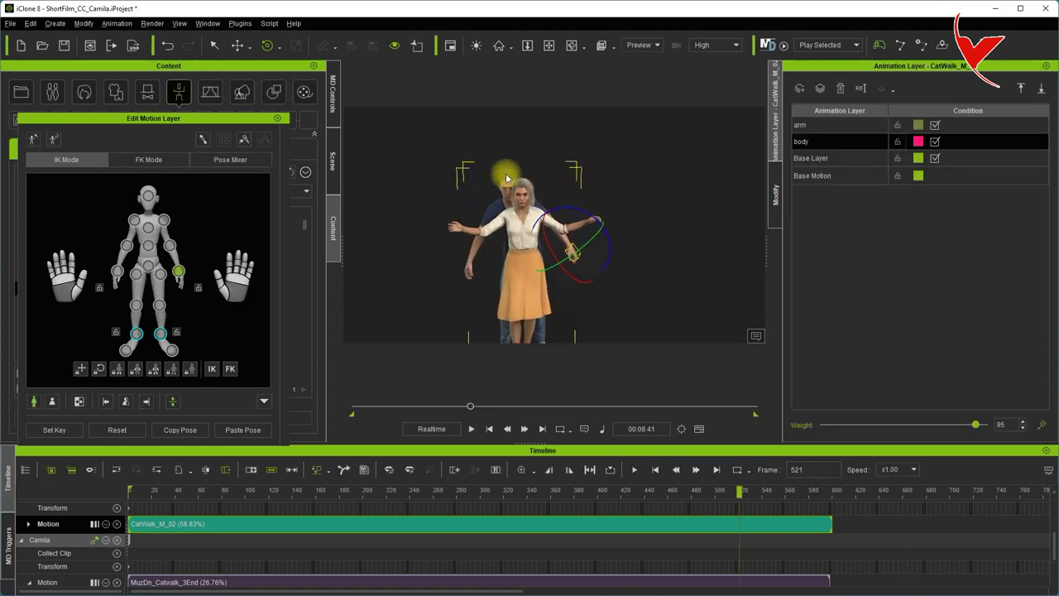
scroll(489, 170, up, 4)
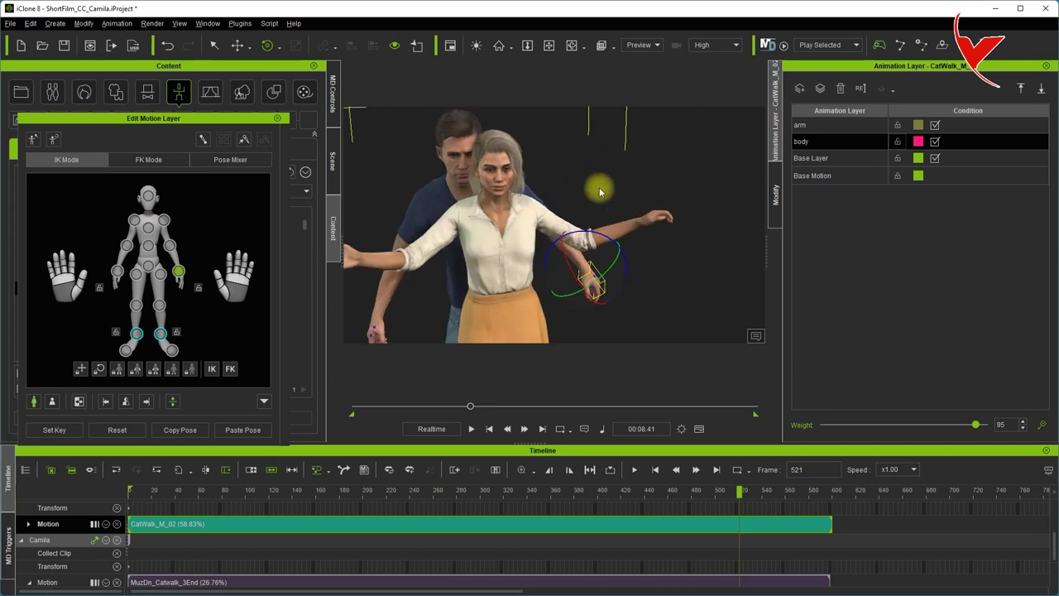
right_drag(600, 192, 601, 198)
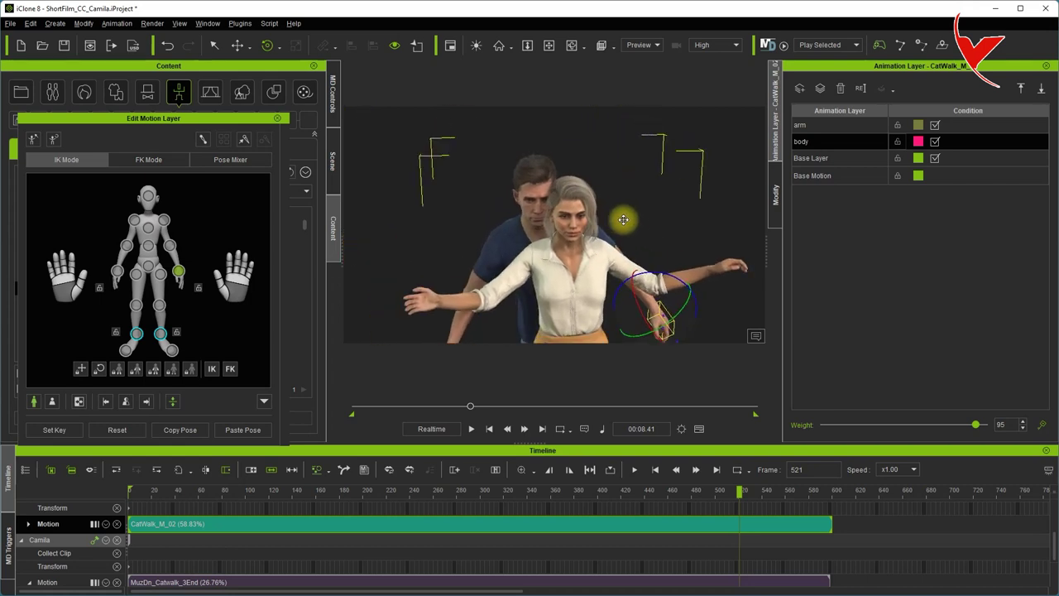
mouse_move(760, 501)
mouse_down()
mouse_move(814, 505)
mouse_move(809, 493)
mouse_up()
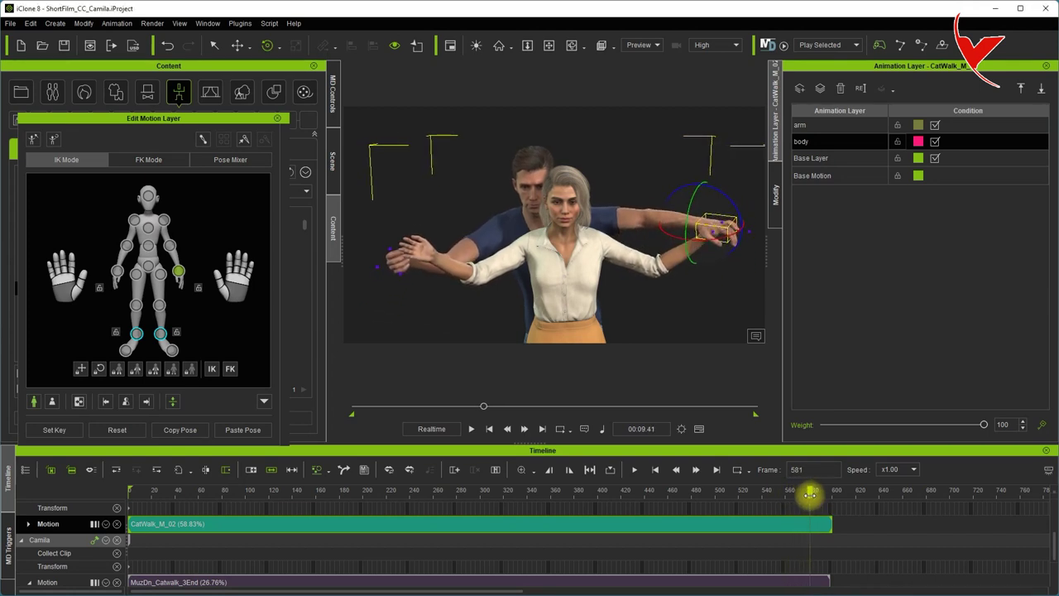
- On Kevin's arm layer, rotate his forearm and hand downward, checking at frame 596
click(830, 129)
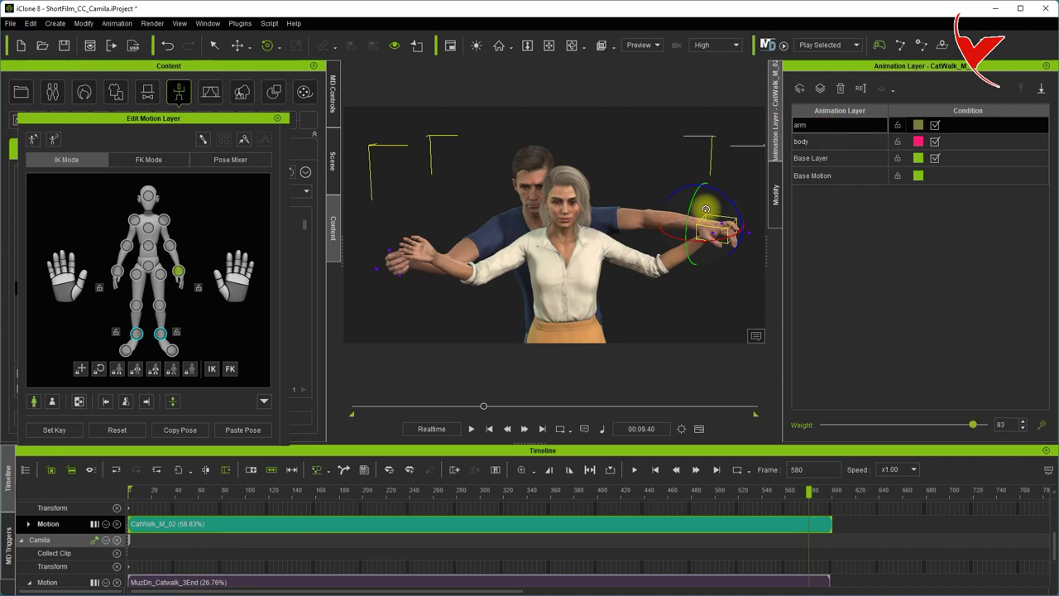
click(171, 249)
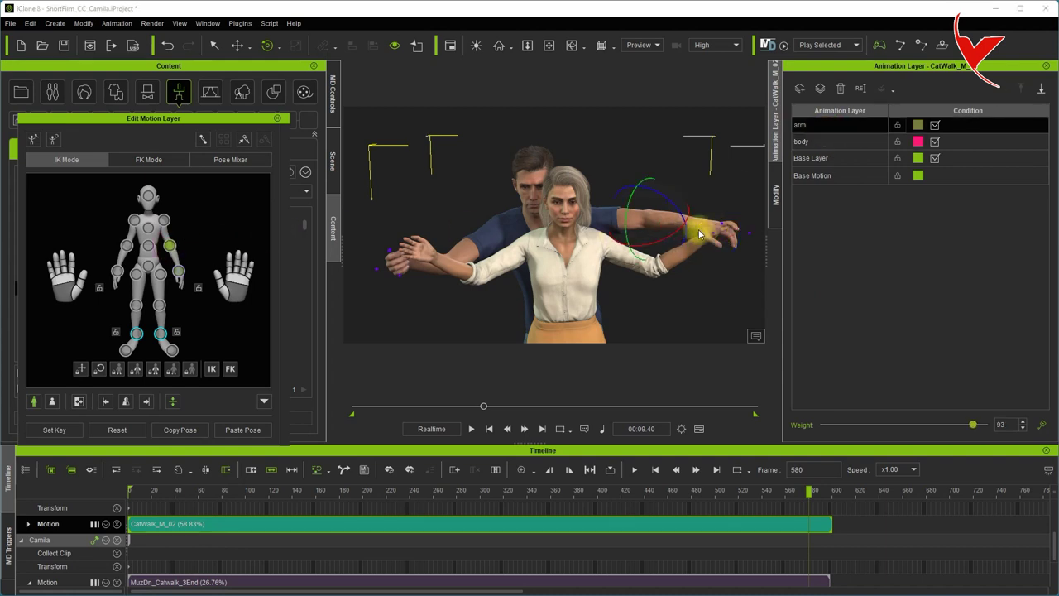
click(164, 219)
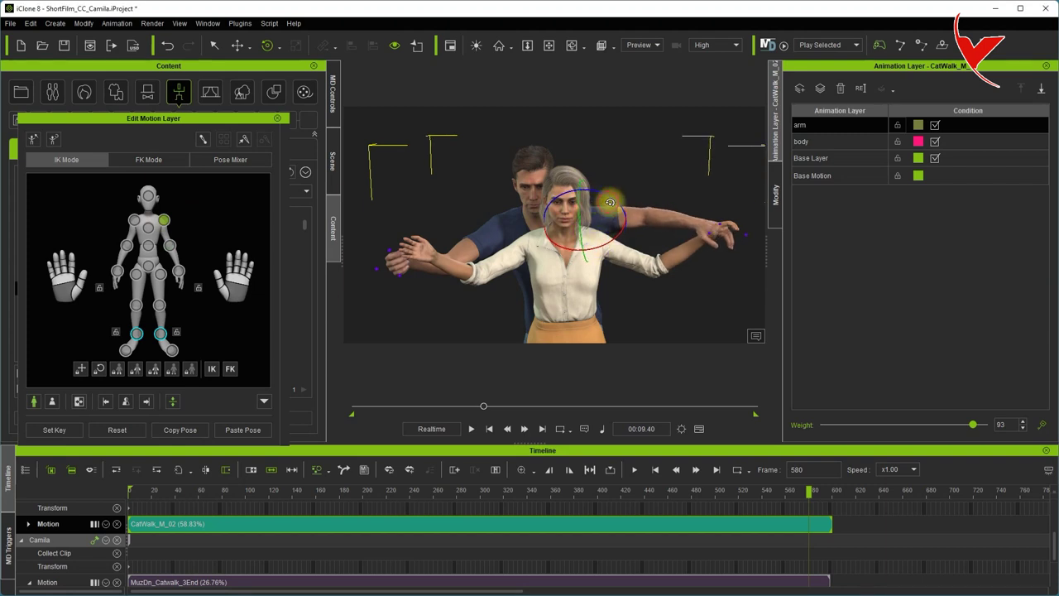
click(170, 246)
drag(665, 241, 622, 216)
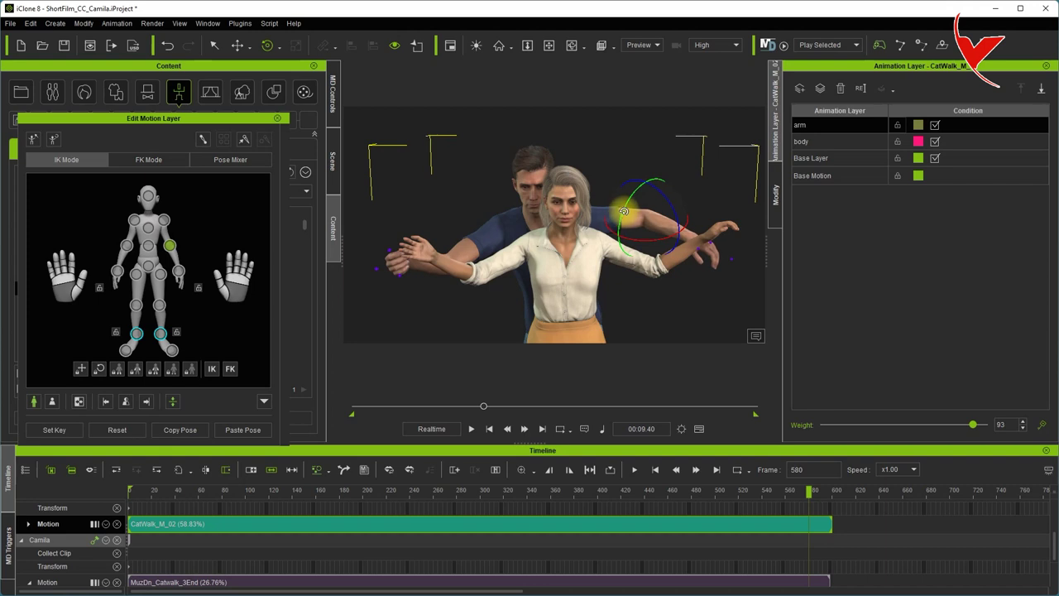
click(164, 220)
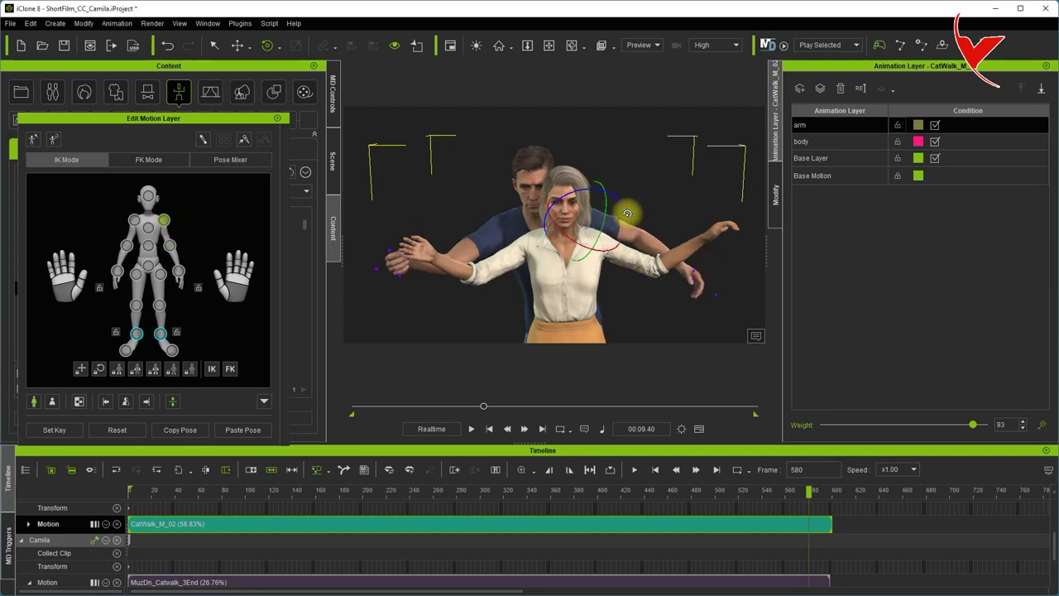
drag(484, 408, 486, 406)
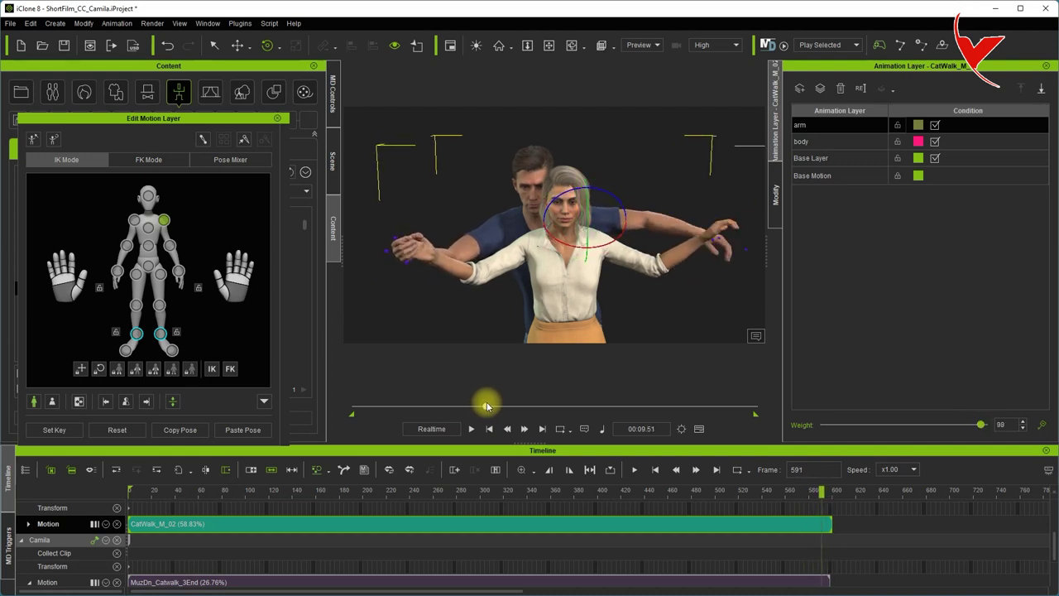
- Turn Kevin's other hand, replay from frame 535, and expand his motion sub-tracks
click(126, 246)
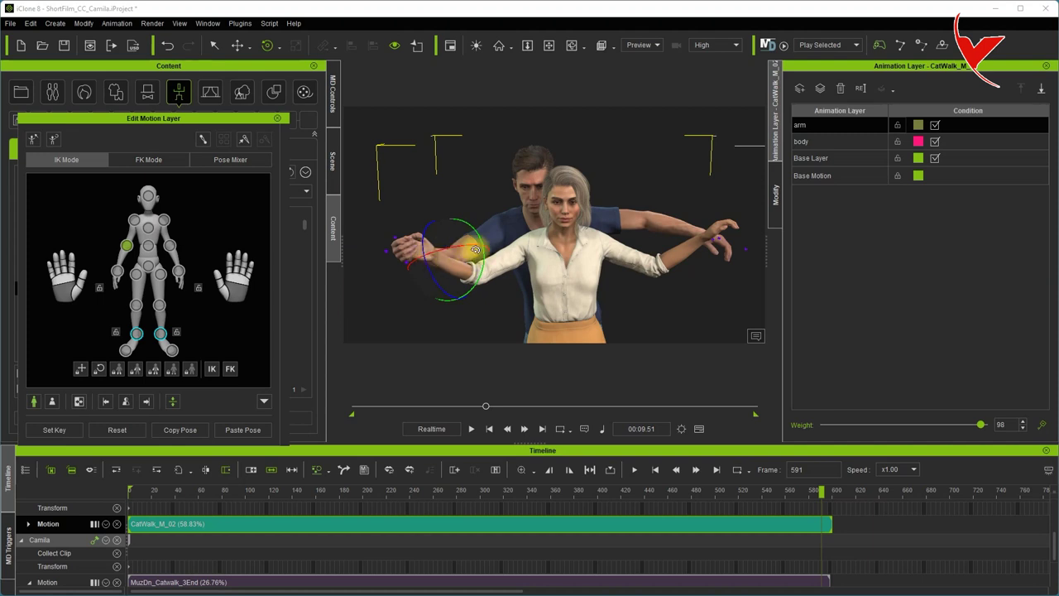
click(117, 271)
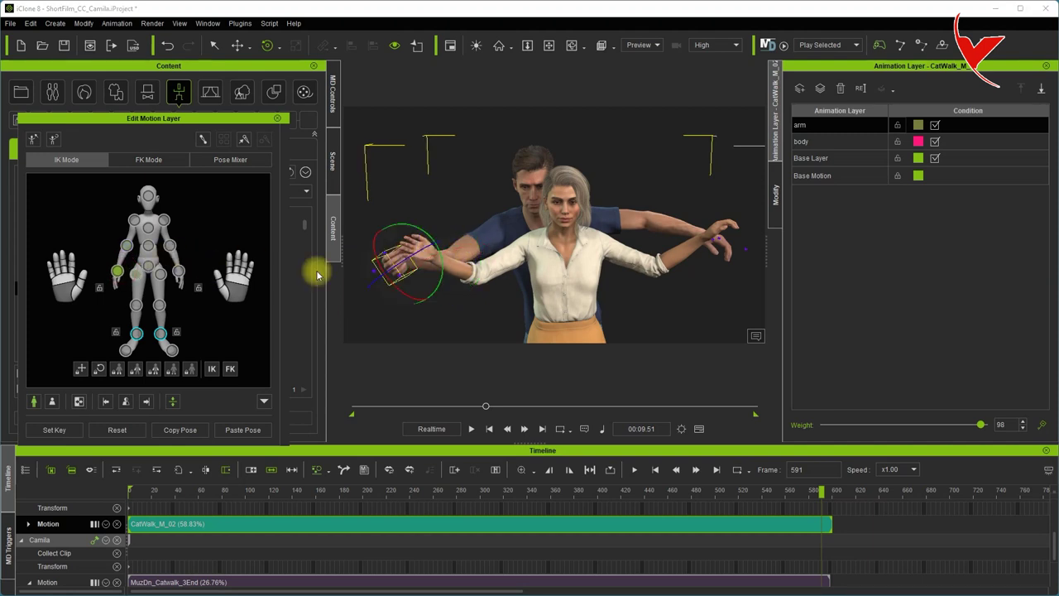
drag(376, 252, 373, 246)
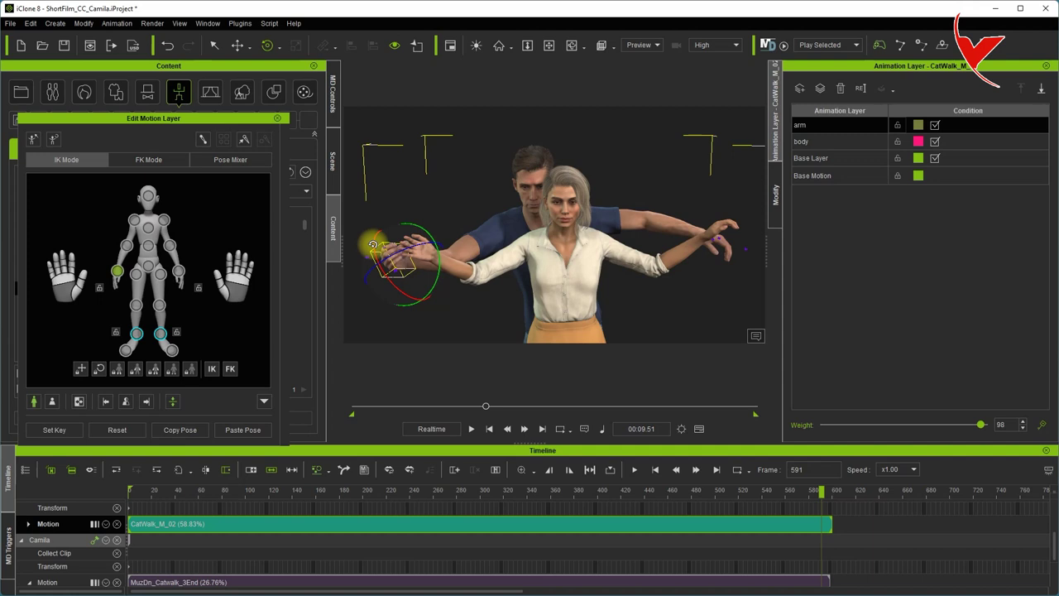
drag(821, 493, 833, 490)
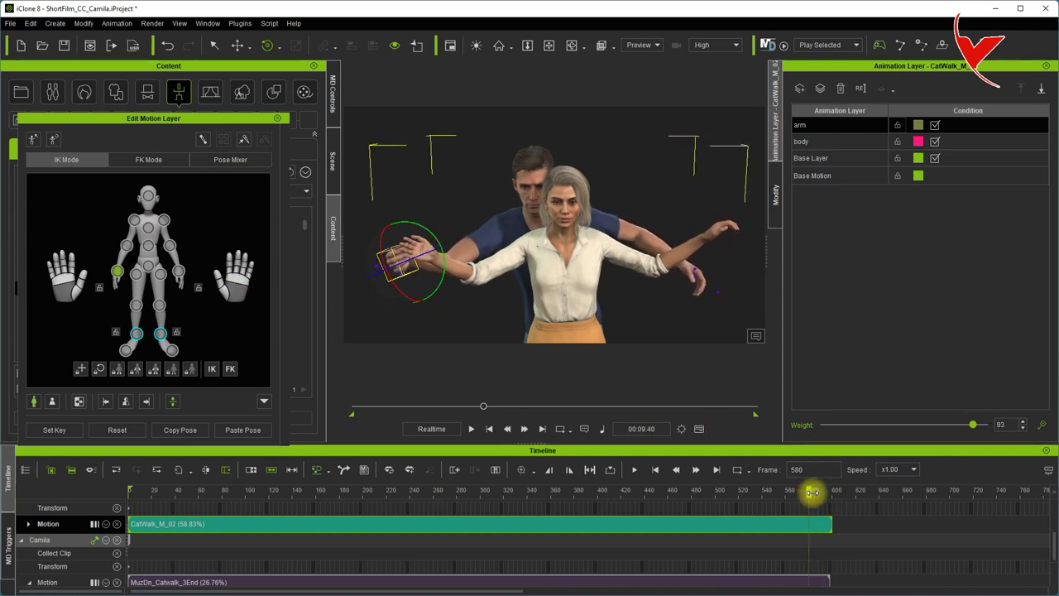
drag(834, 489, 755, 490)
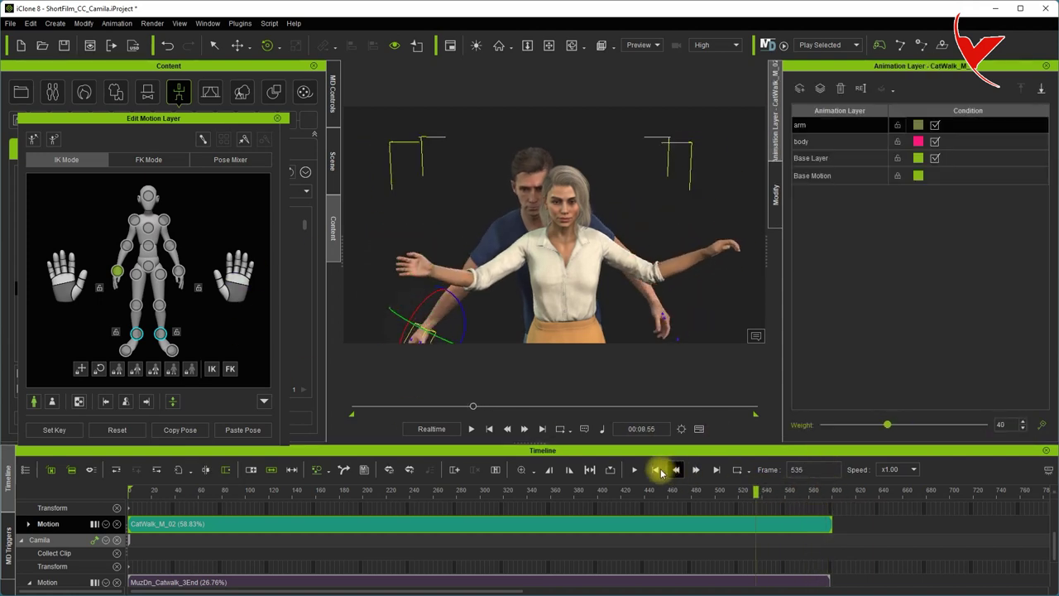
click(471, 429)
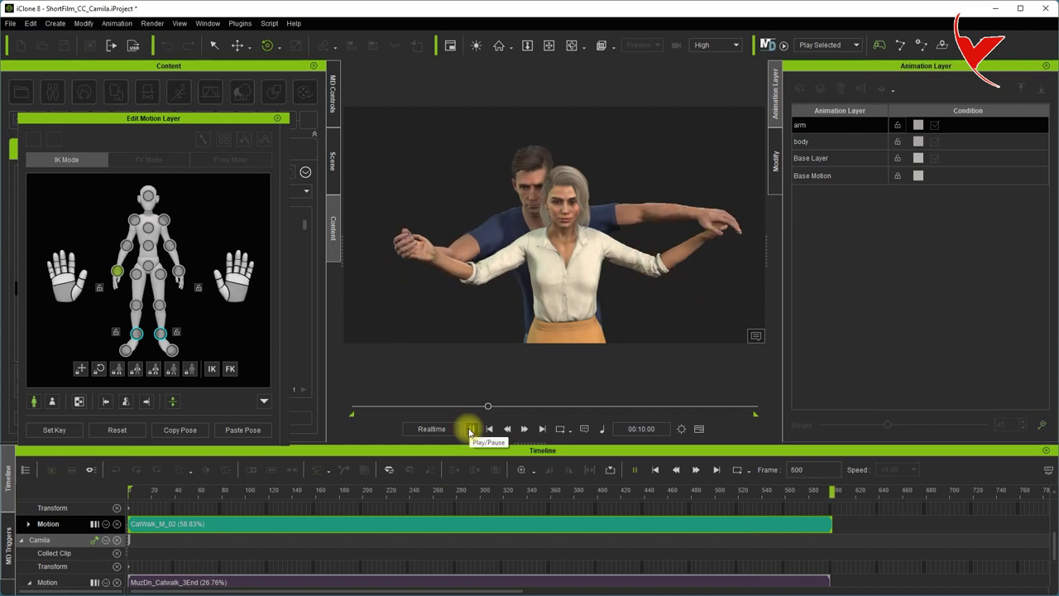
click(469, 429)
click(784, 488)
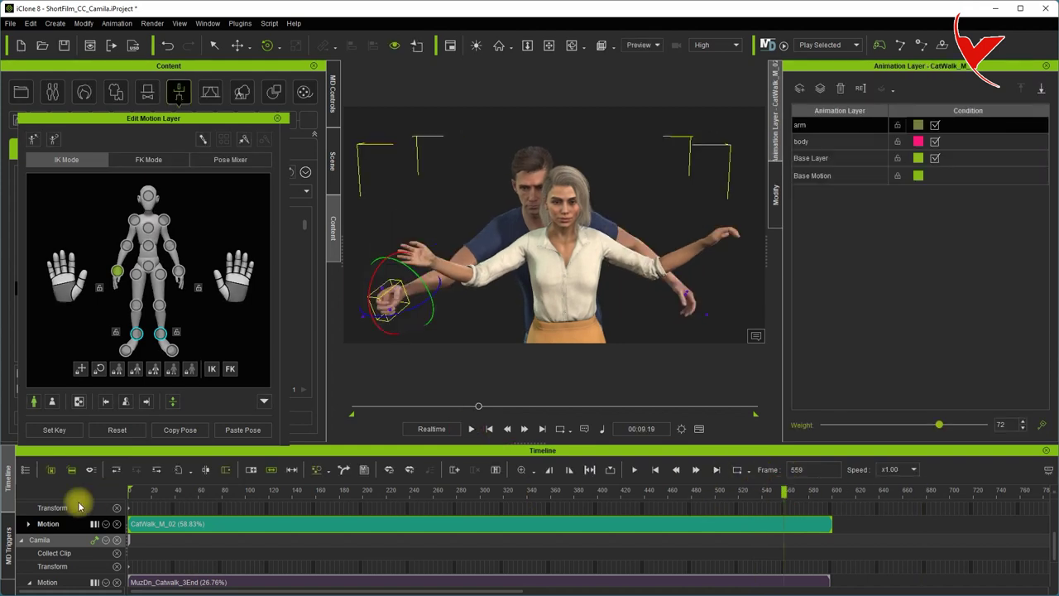
click(29, 524)
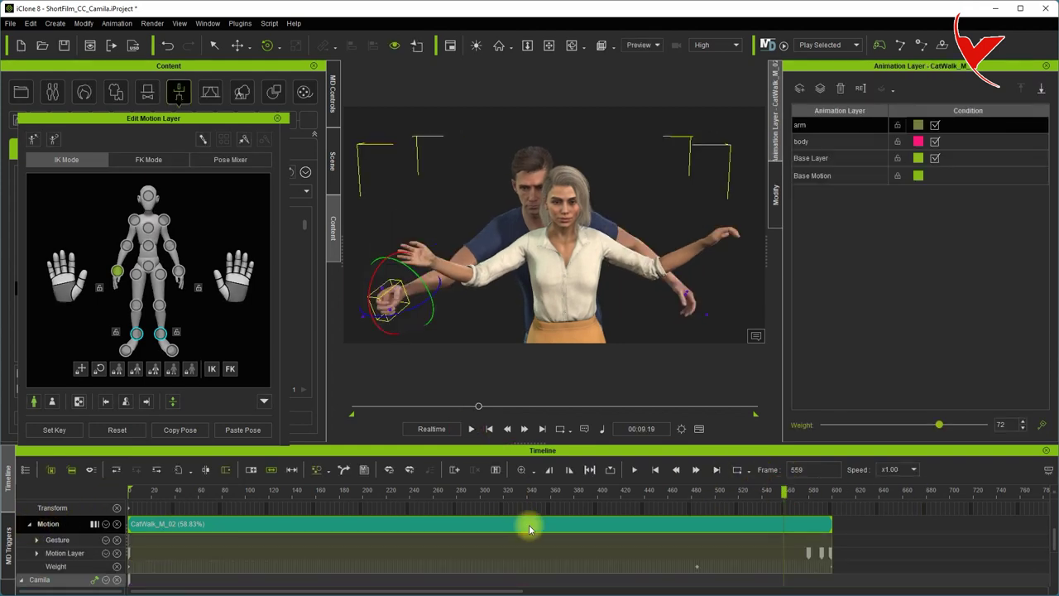
- Step through the arm-layer keys between frames 555 and 579 and replay the animation
click(810, 547)
click(747, 541)
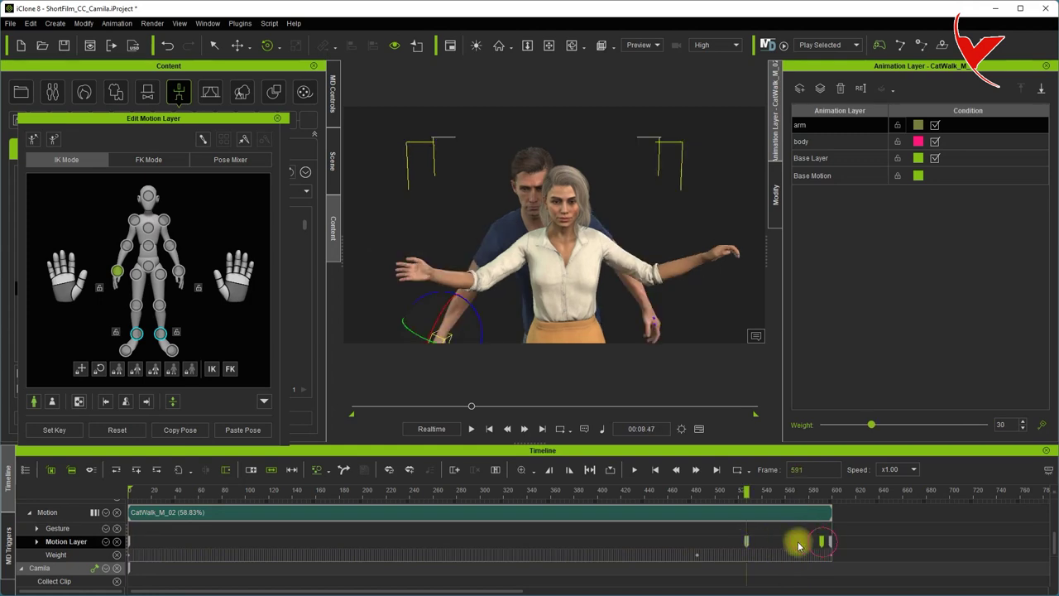
click(781, 541)
click(471, 429)
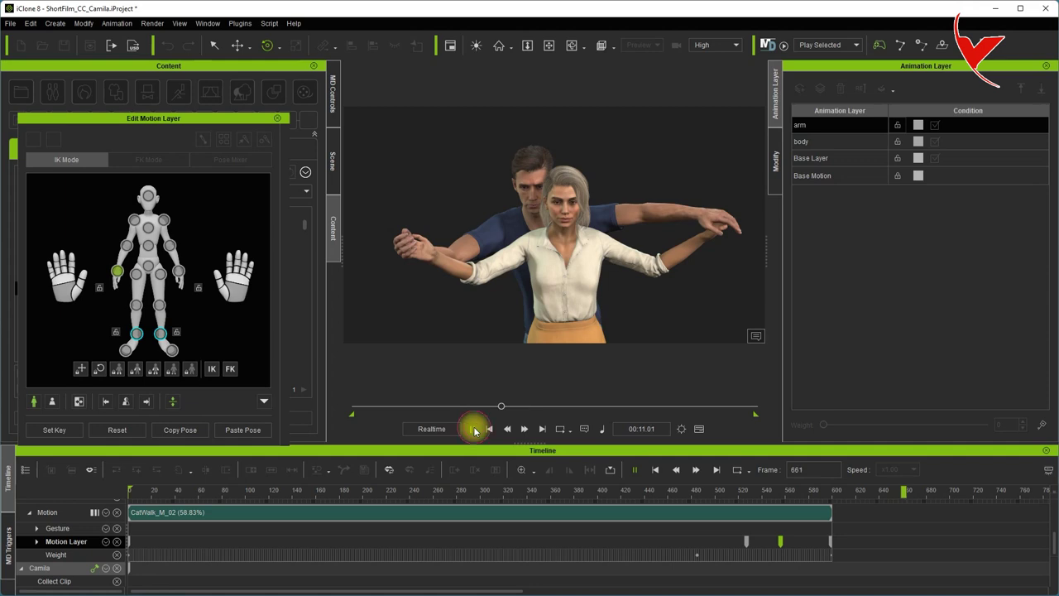
click(474, 428)
drag(825, 492, 782, 500)
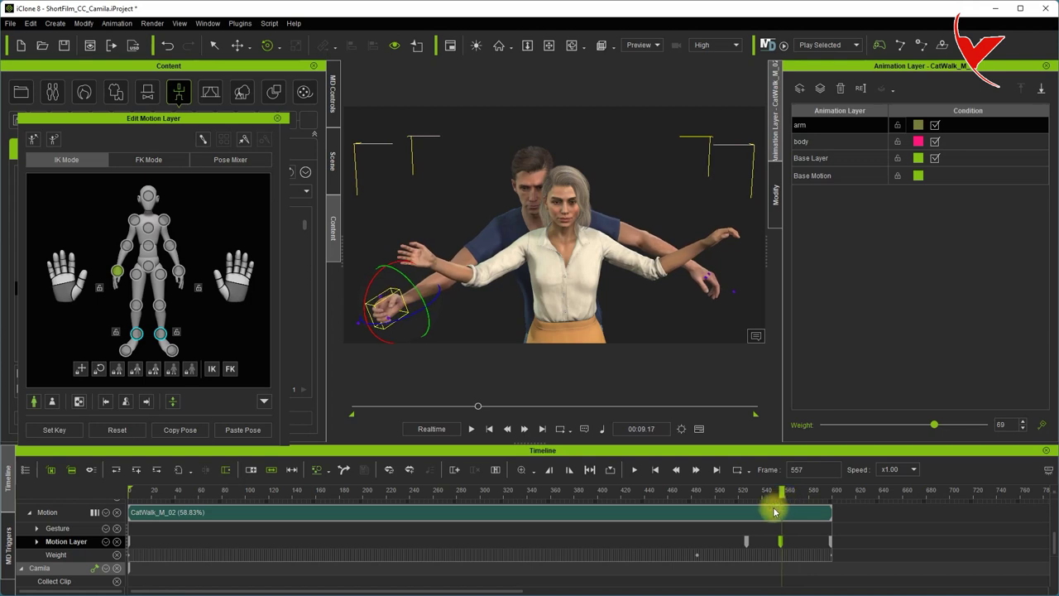
- Rotate Kevin's raised left upper arm at the frame 556 key, comparing against frame 591
click(783, 542)
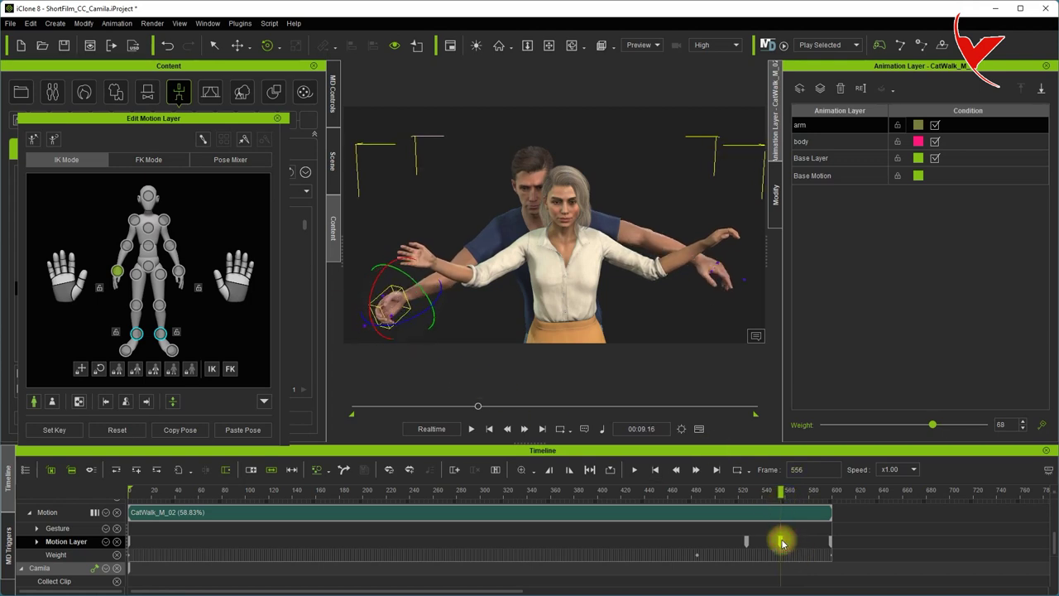
click(172, 249)
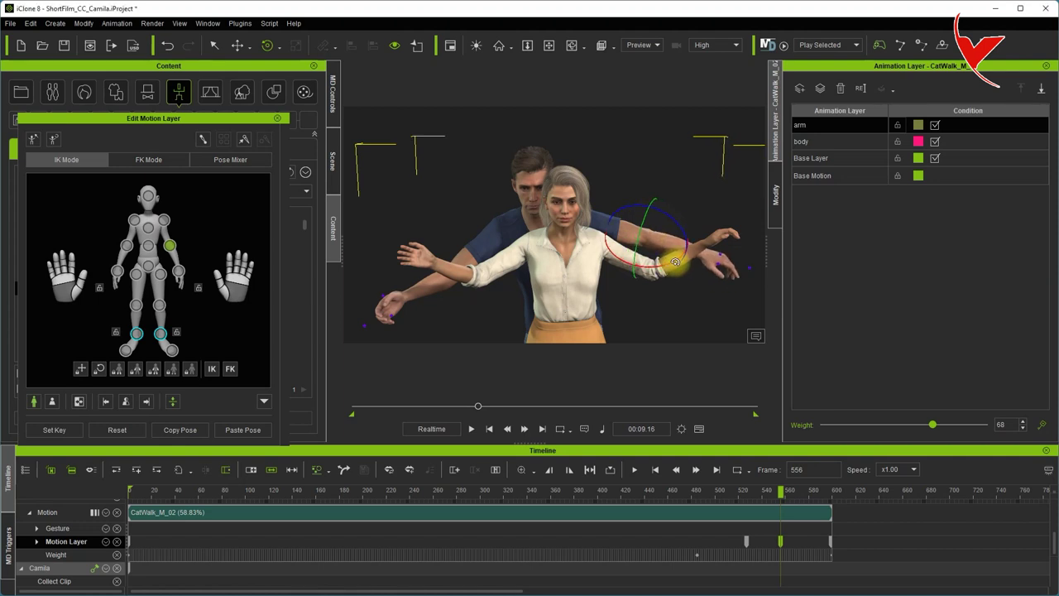
click(769, 494)
drag(769, 493, 816, 492)
drag(653, 237, 666, 233)
mouse_move(817, 494)
mouse_down()
mouse_move(835, 493)
mouse_move(686, 489)
mouse_up()
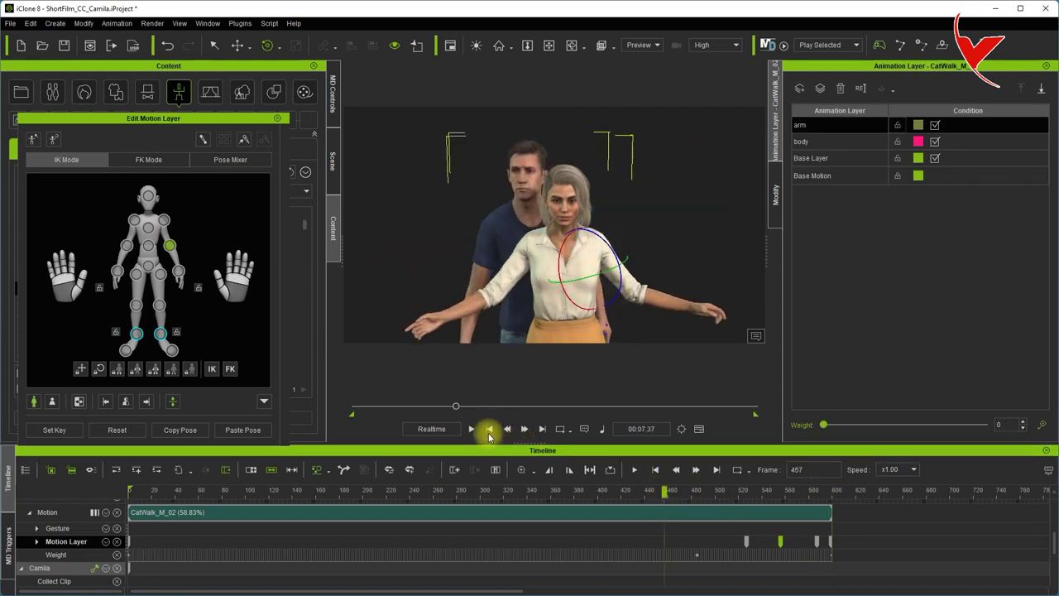
- Replay the whole animation from frame 0 and stop back near frame 596
click(471, 429)
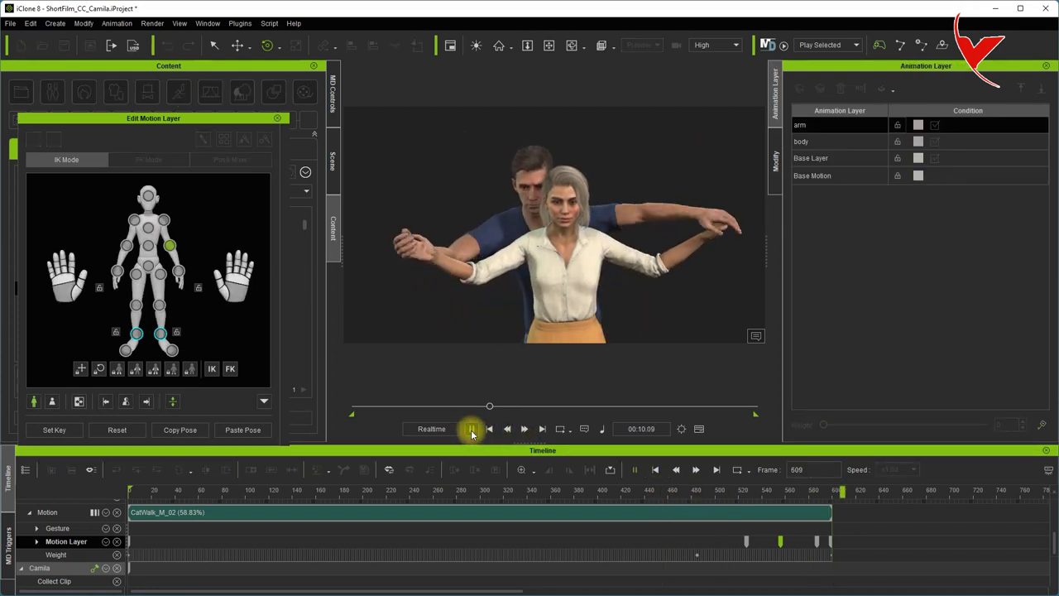
click(488, 428)
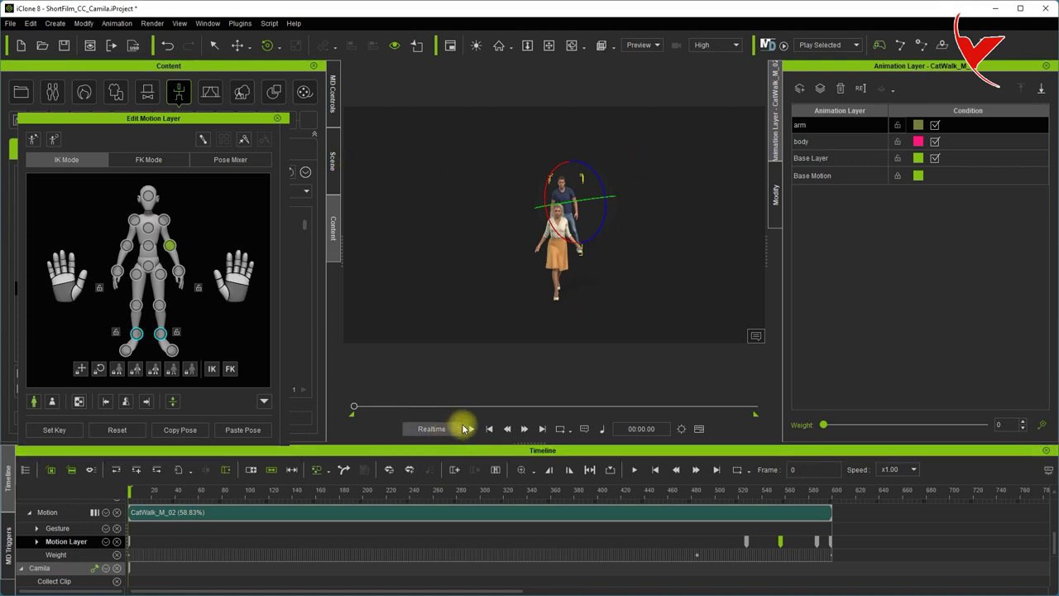
click(471, 429)
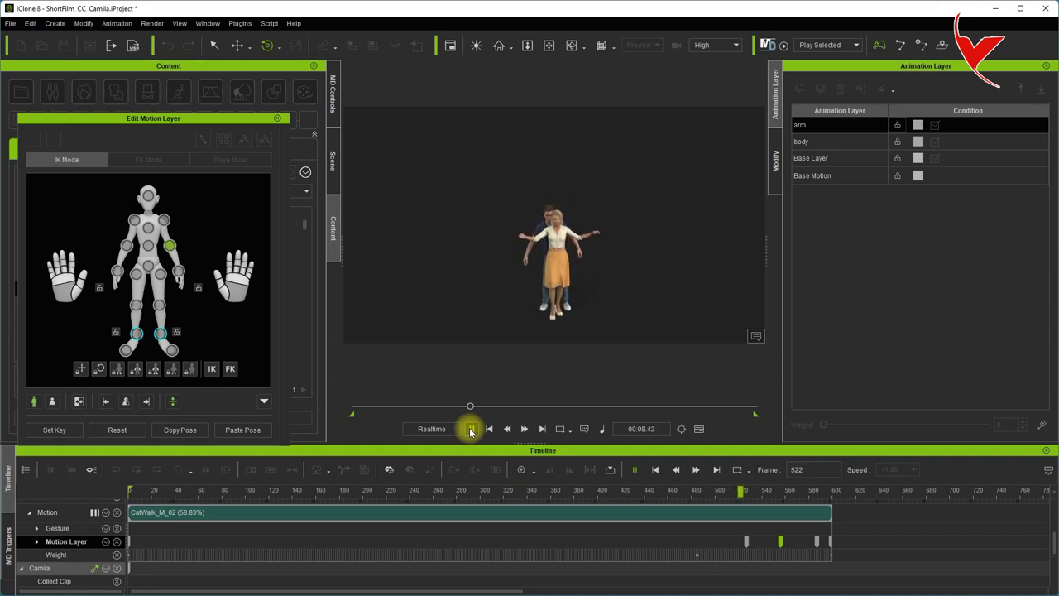
click(470, 429)
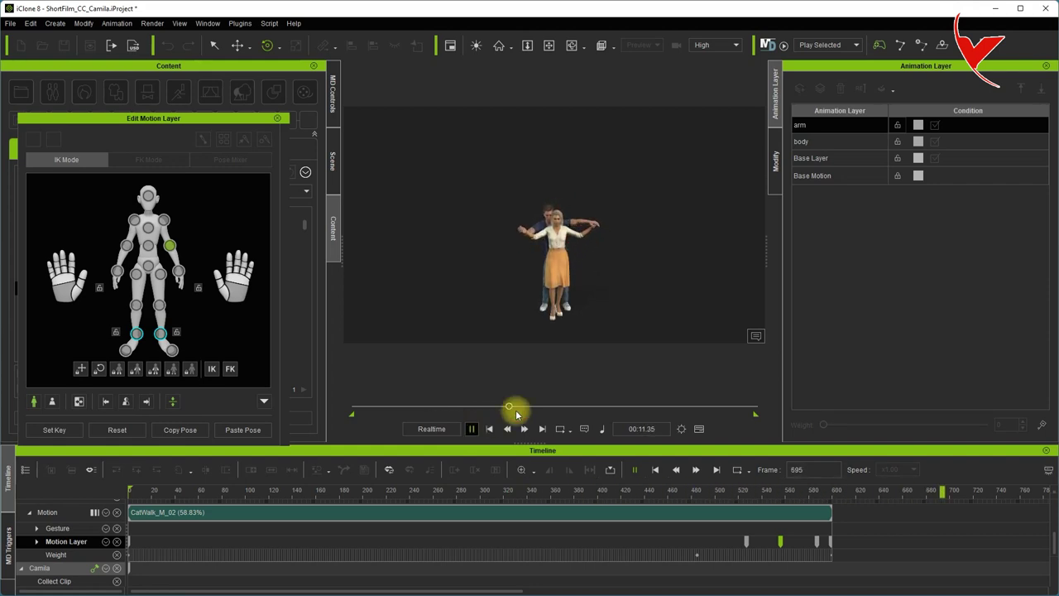
drag(840, 495, 830, 498)
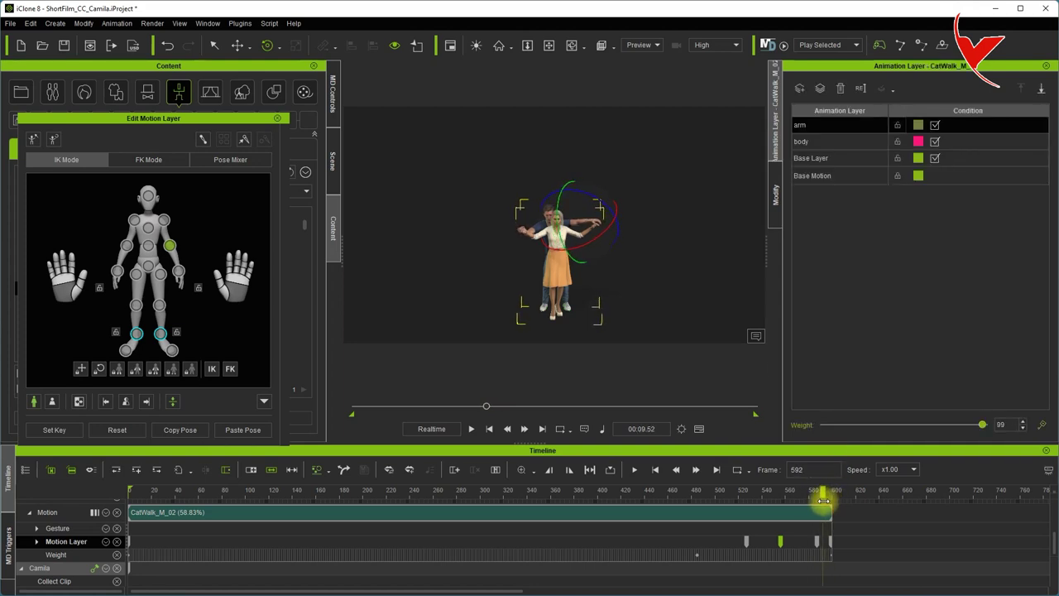
- Shift an arm-layer key earlier so the keys sit at frames 543 and 570, then review
drag(783, 542, 762, 542)
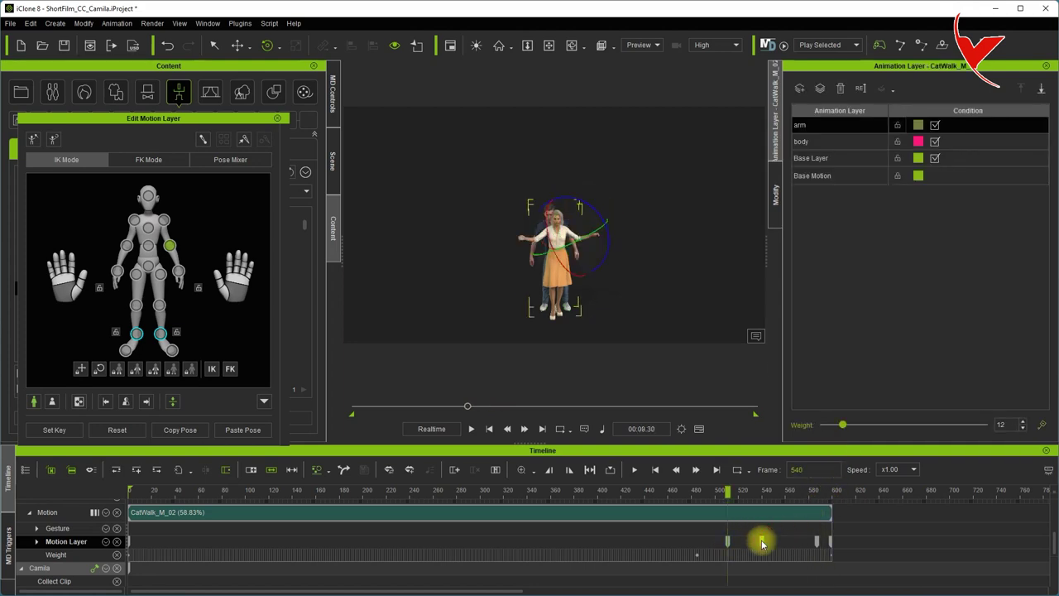
click(765, 543)
click(798, 543)
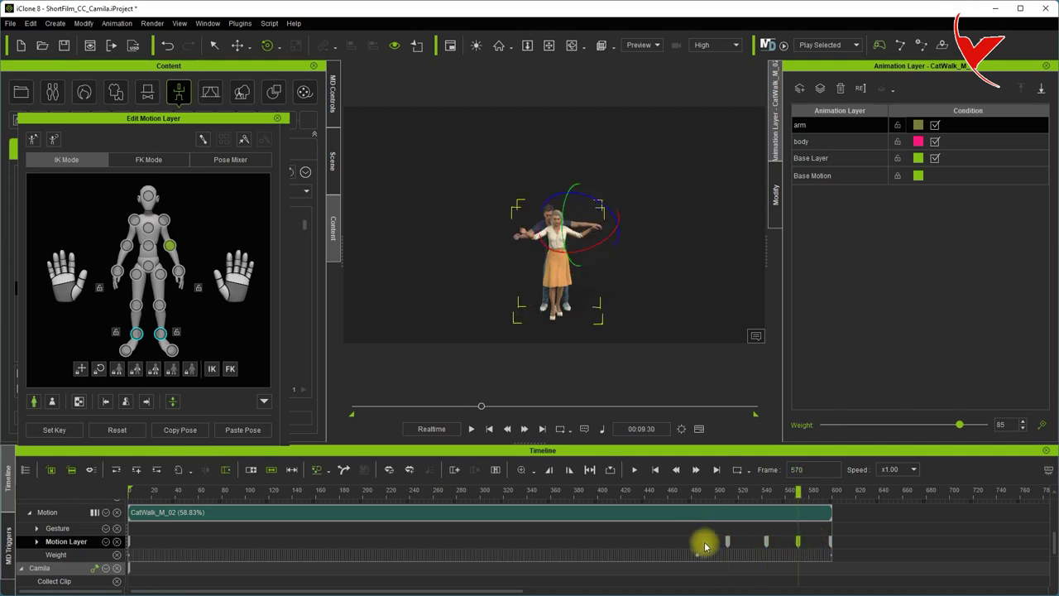
click(471, 429)
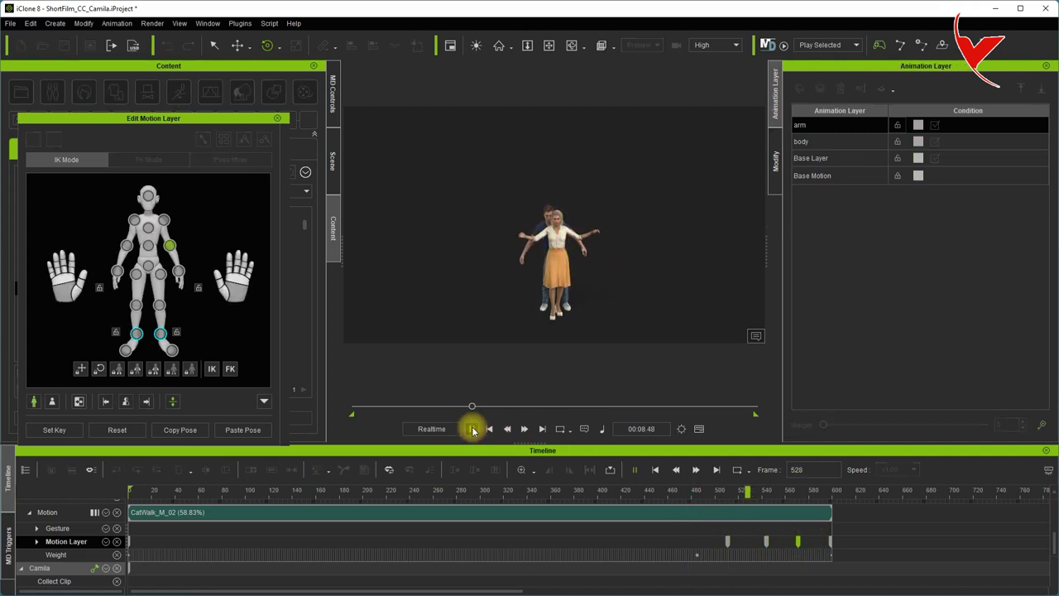
click(473, 429)
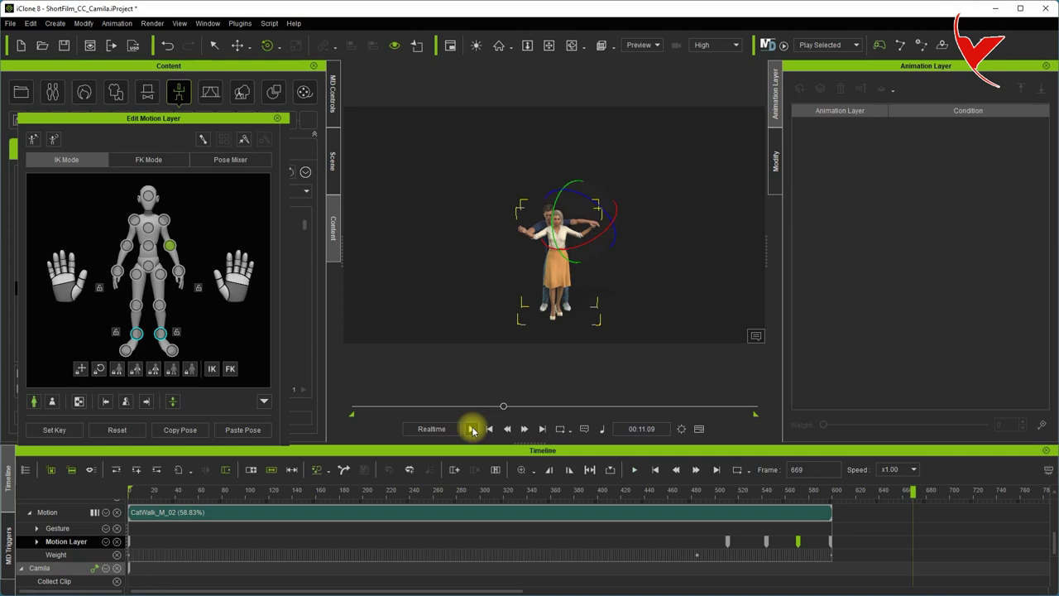
- Zoom in and orbit to Kevin's face, then select his head
scroll(559, 257, up, 2)
scroll(553, 223, up, 2)
scroll(547, 194, up, 3)
scroll(612, 177, up, 3)
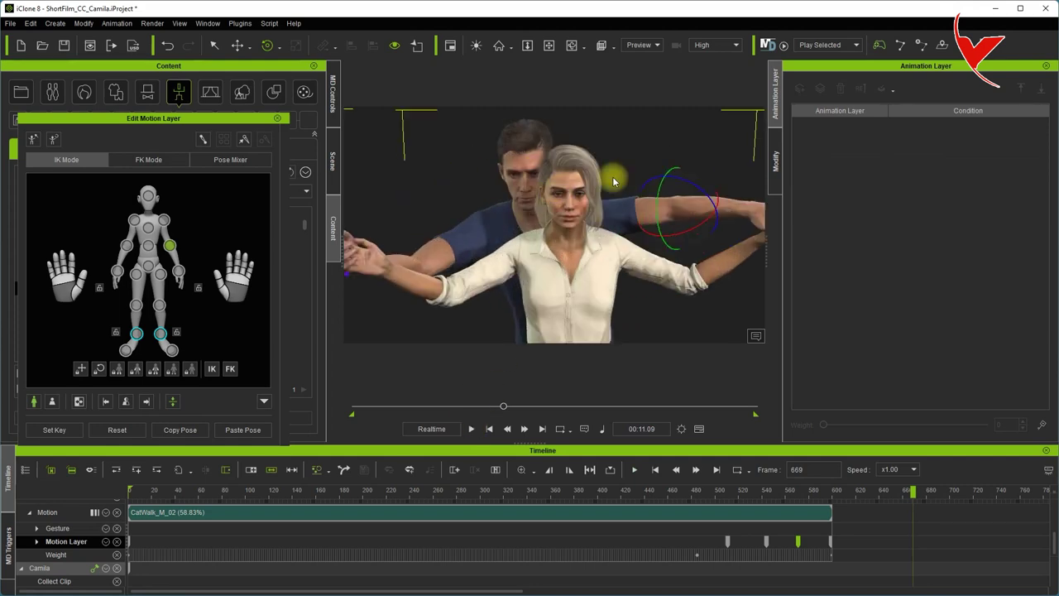
right_drag(533, 188, 570, 177)
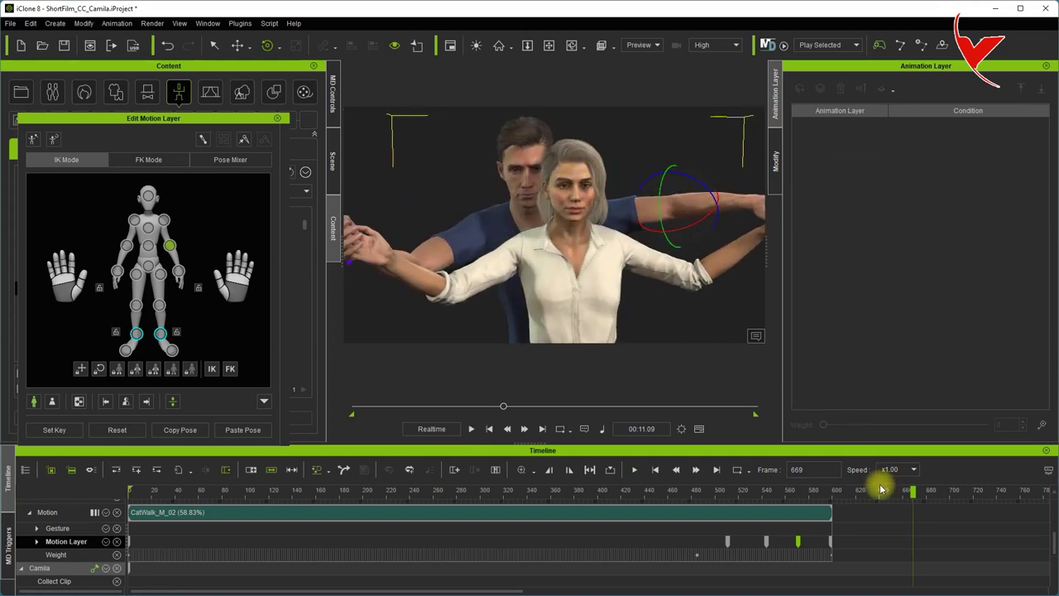
click(523, 176)
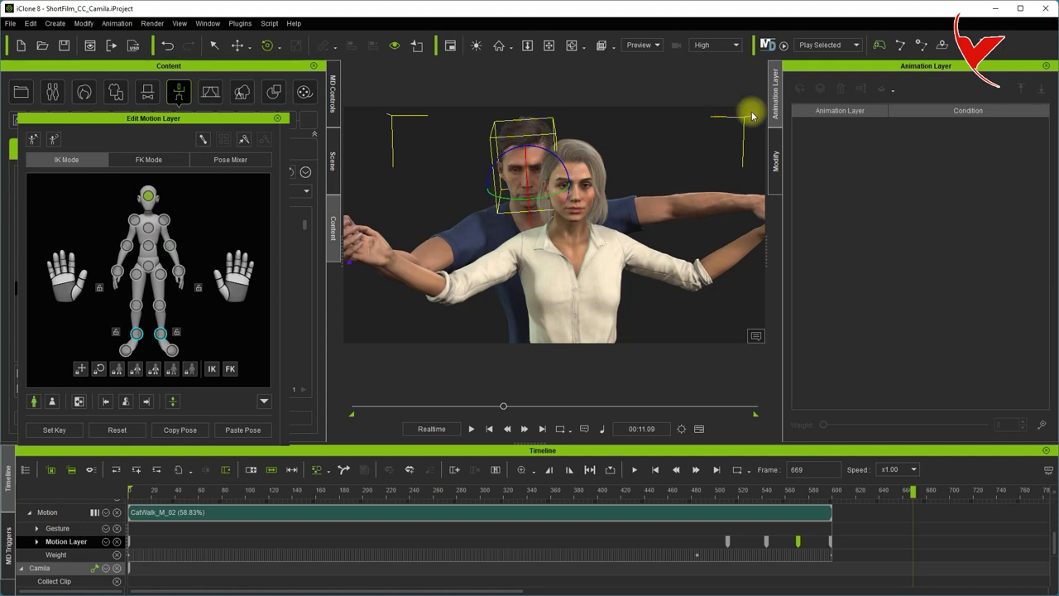
- Add a 'head' layer to Kevin's motion and turn his head at frame 599
drag(870, 491, 831, 494)
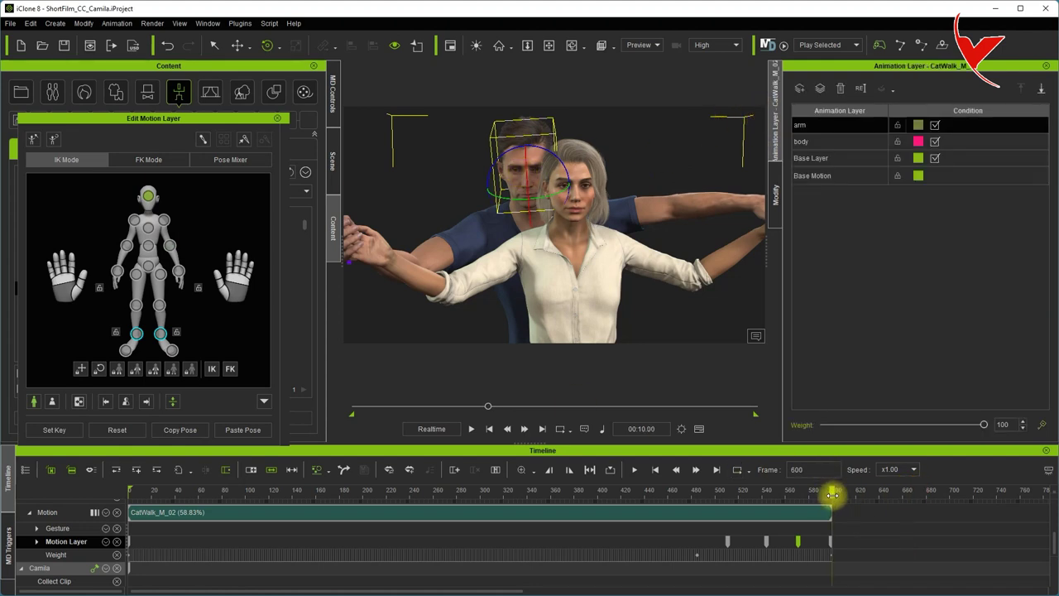
click(801, 88)
text(ad)
key(Return)
mouse_move(544, 177)
mouse_down()
mouse_move(524, 177)
mouse_move(561, 165)
mouse_move(501, 169)
mouse_up()
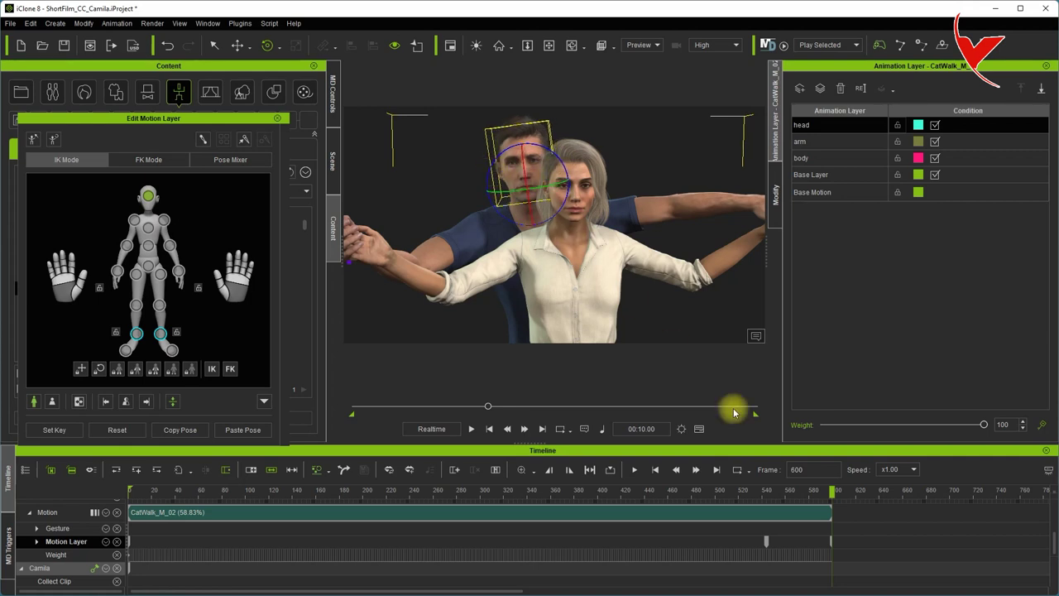
mouse_move(435, 208)
right_down()
mouse_move(729, 224)
mouse_move(428, 245)
mouse_move(514, 272)
right_up()
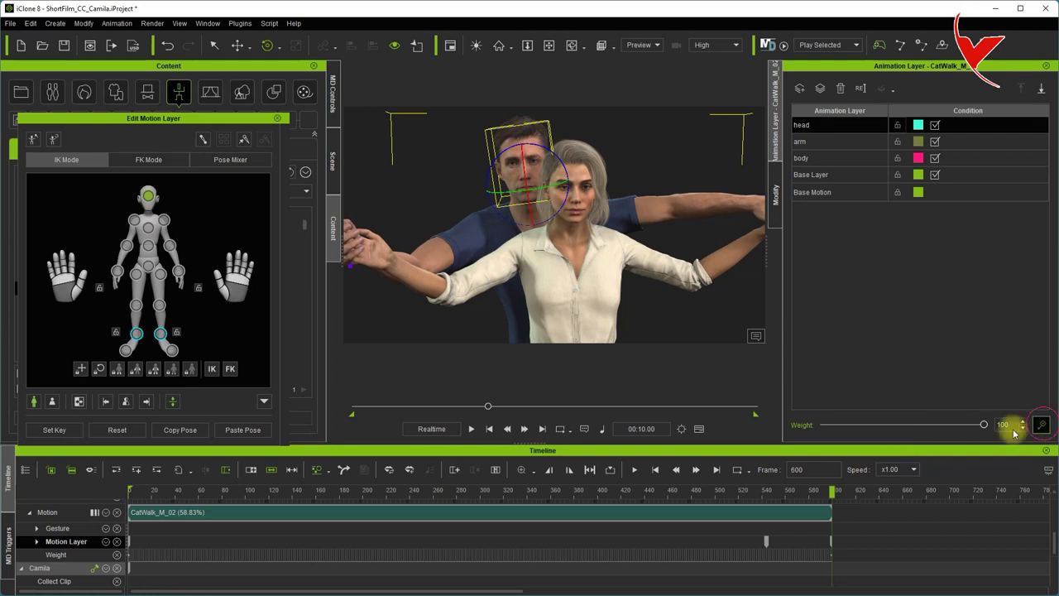
- Key the head layer's weight to 0 at frame 514 and preview the head turn
drag(837, 494, 732, 491)
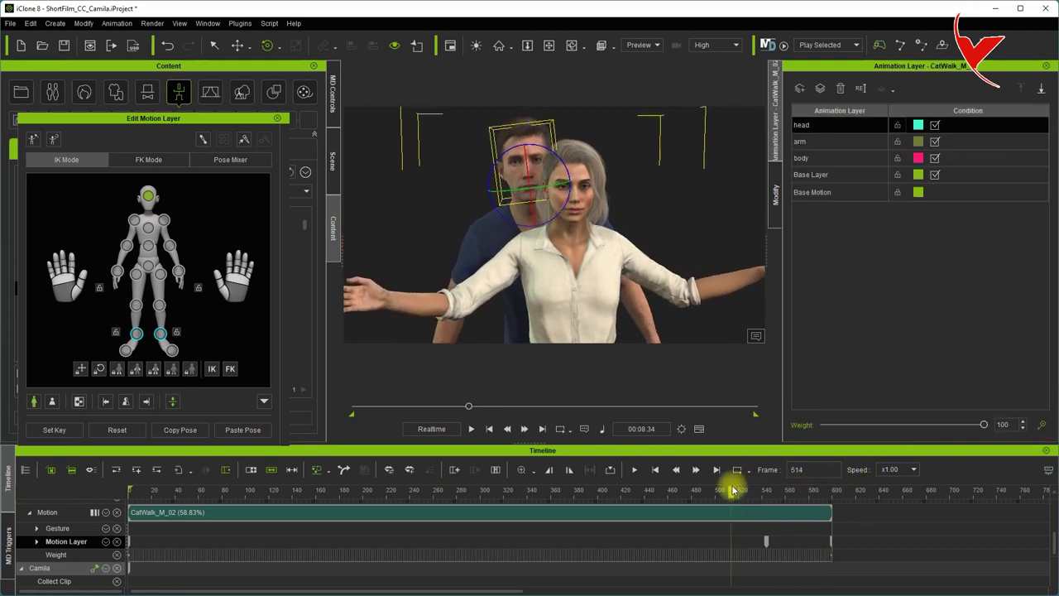
drag(981, 427, 801, 431)
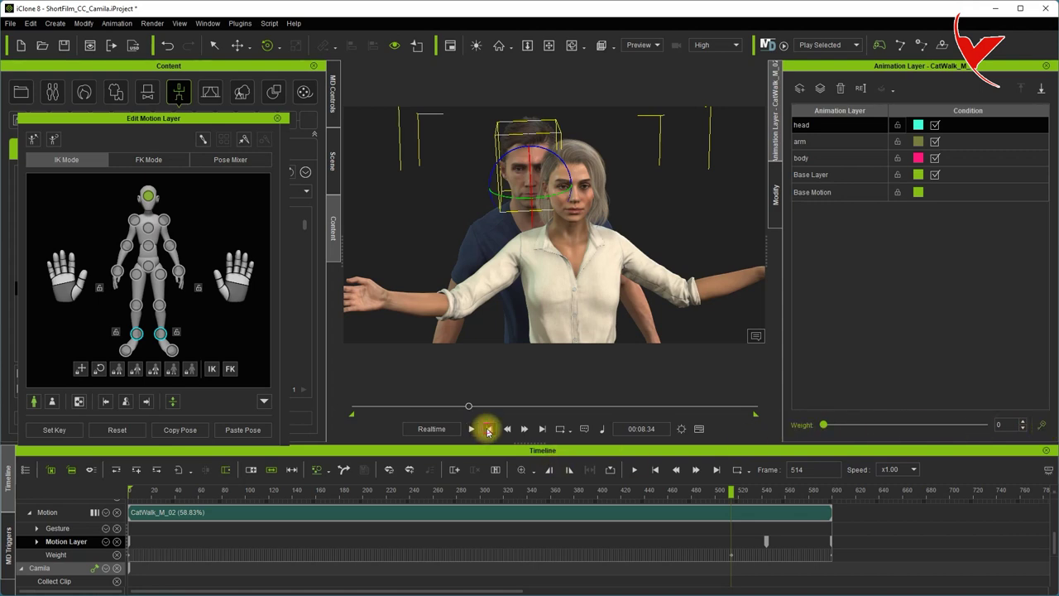
click(489, 429)
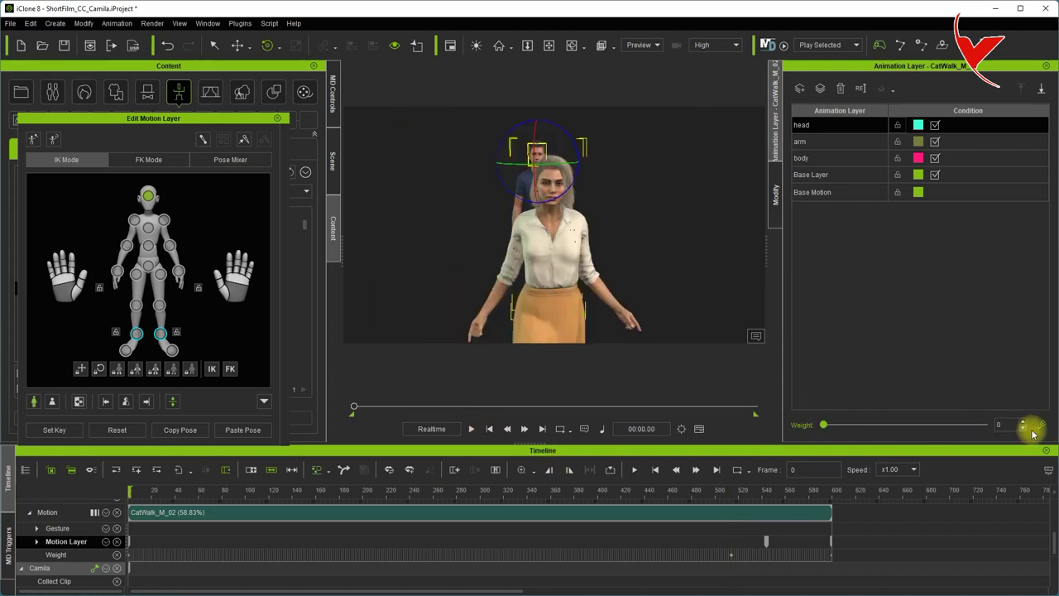
click(728, 495)
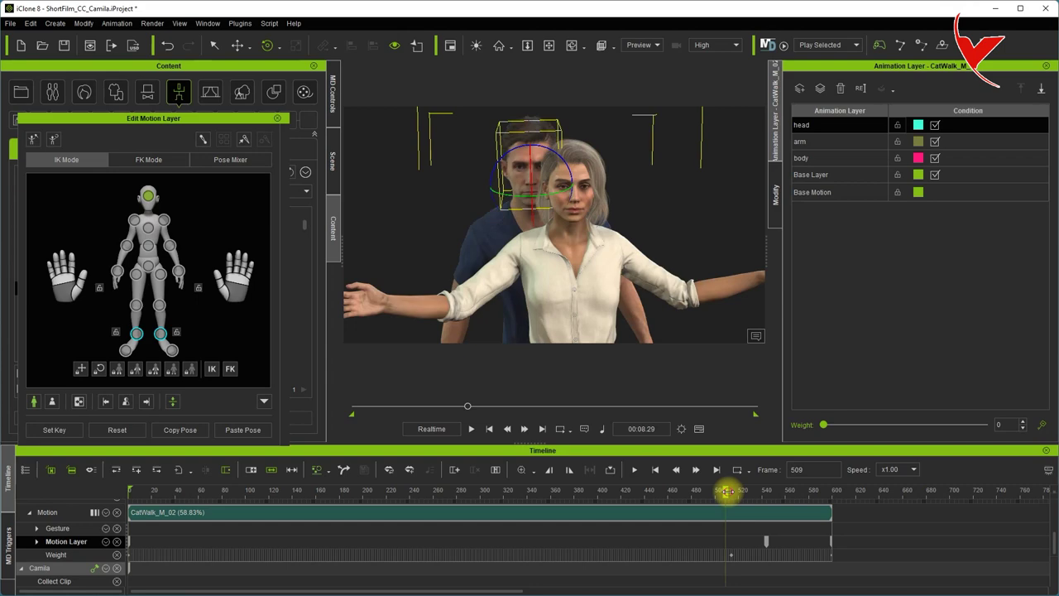
click(471, 429)
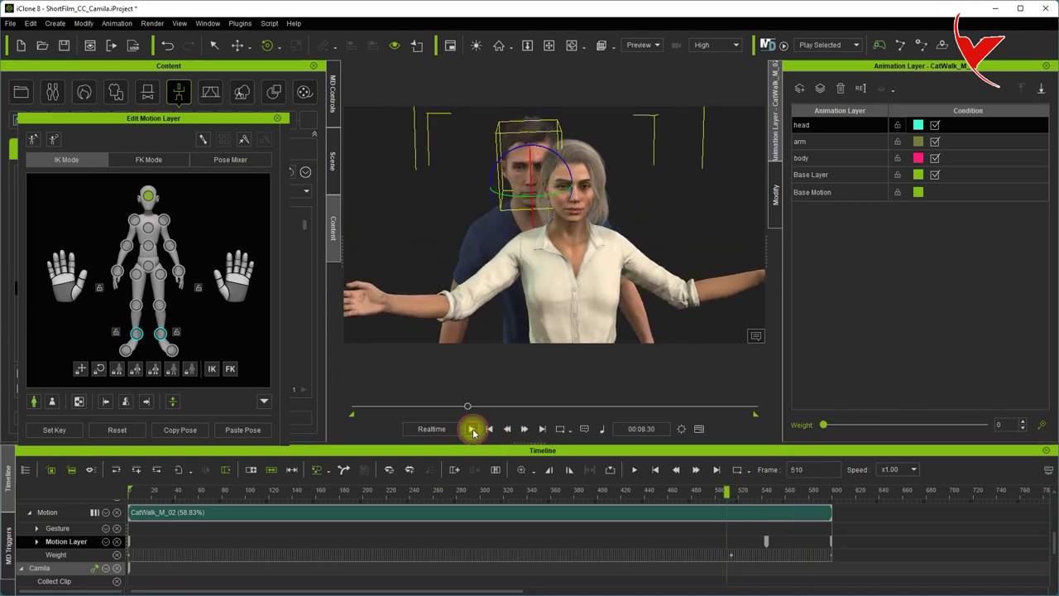
click(471, 429)
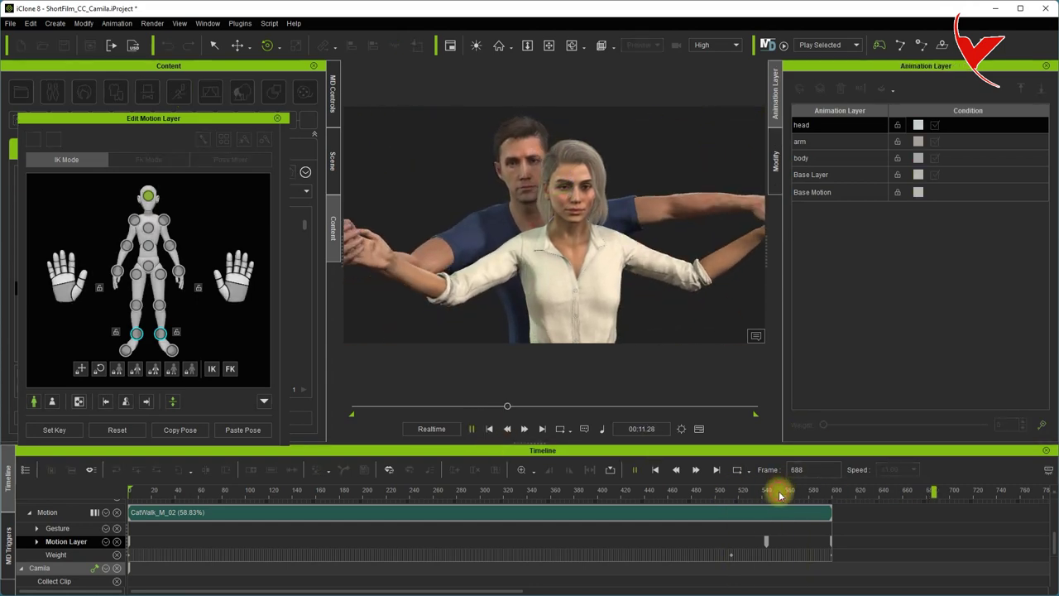
- Return to frame 409 and select Camila's motion clip
click(511, 149)
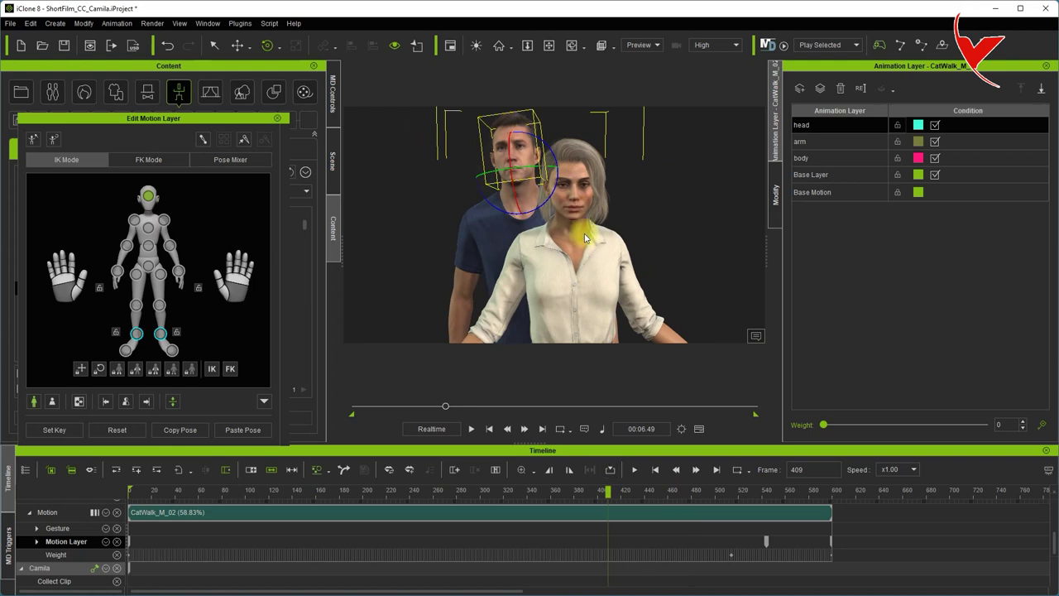
scroll(617, 555, down, 3)
click(609, 570)
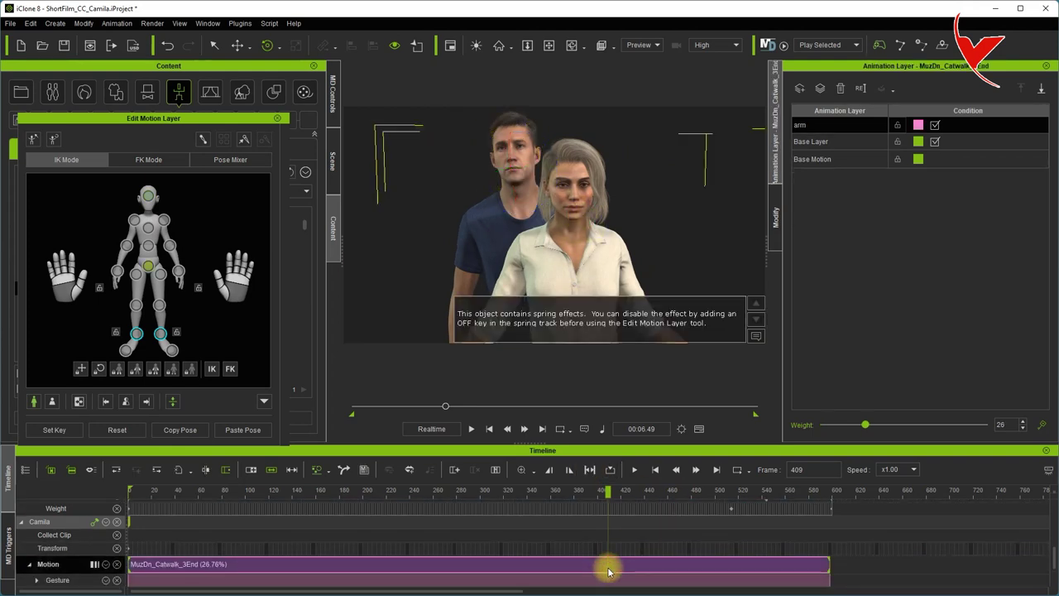
- Select Camila's head and add a 'head' layer keyed at weight 0 around frame 477
click(616, 491)
click(149, 199)
drag(619, 488, 745, 502)
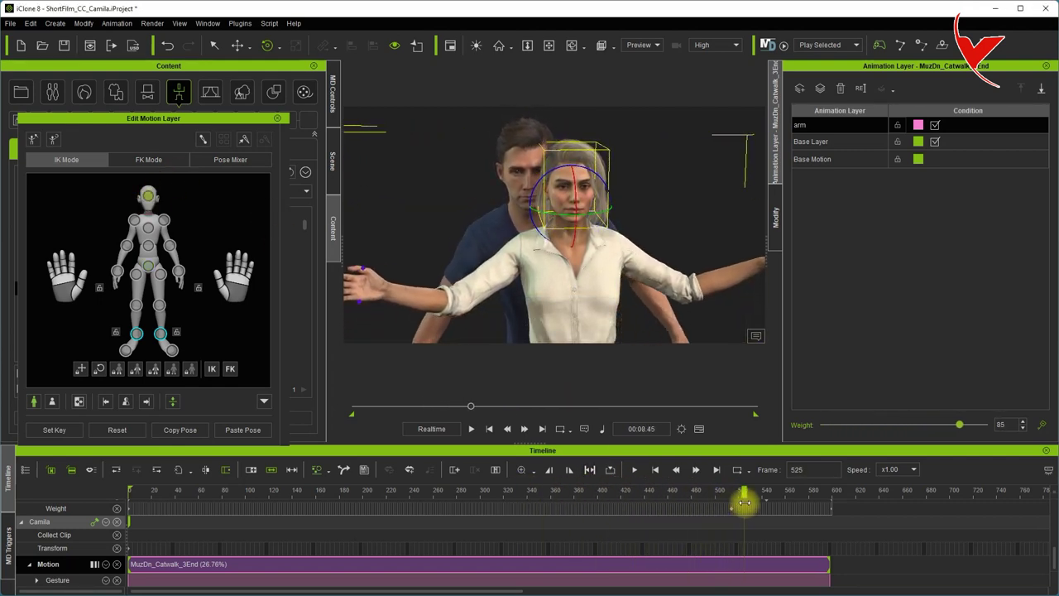
click(802, 89)
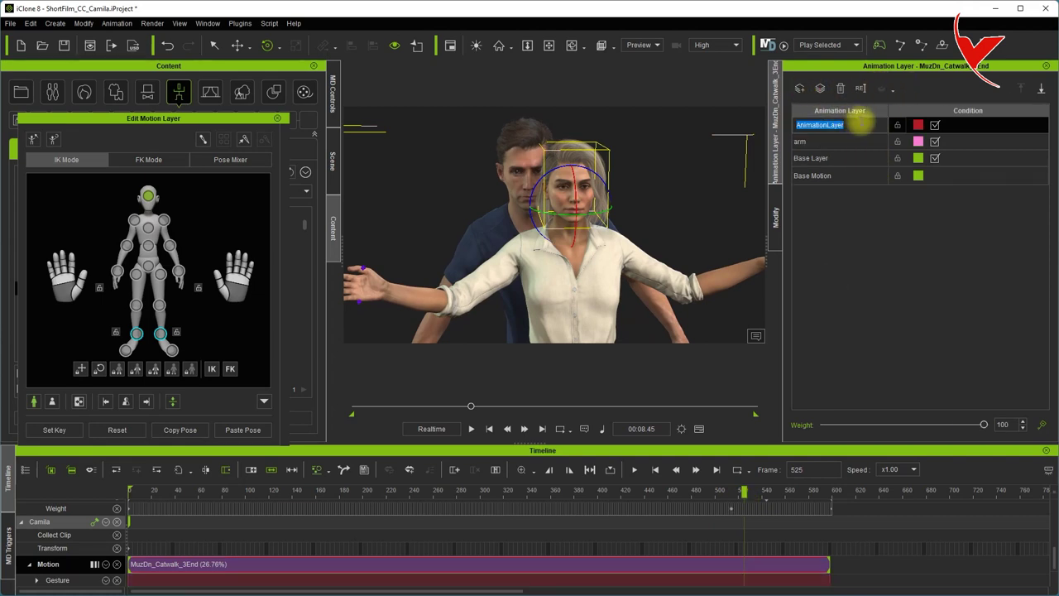
text(head)
key(Return)
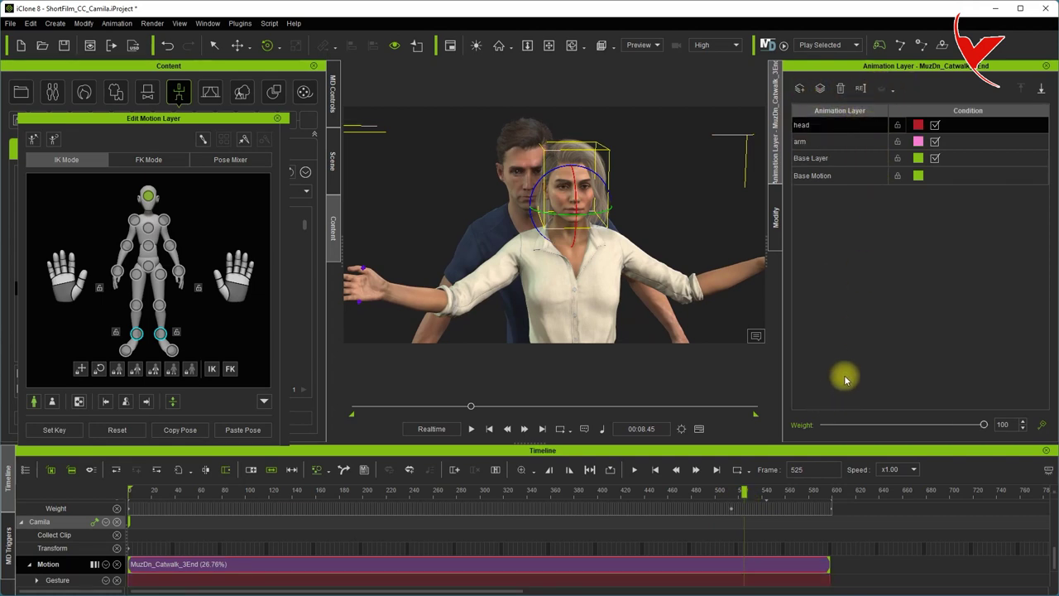
drag(984, 425, 824, 425)
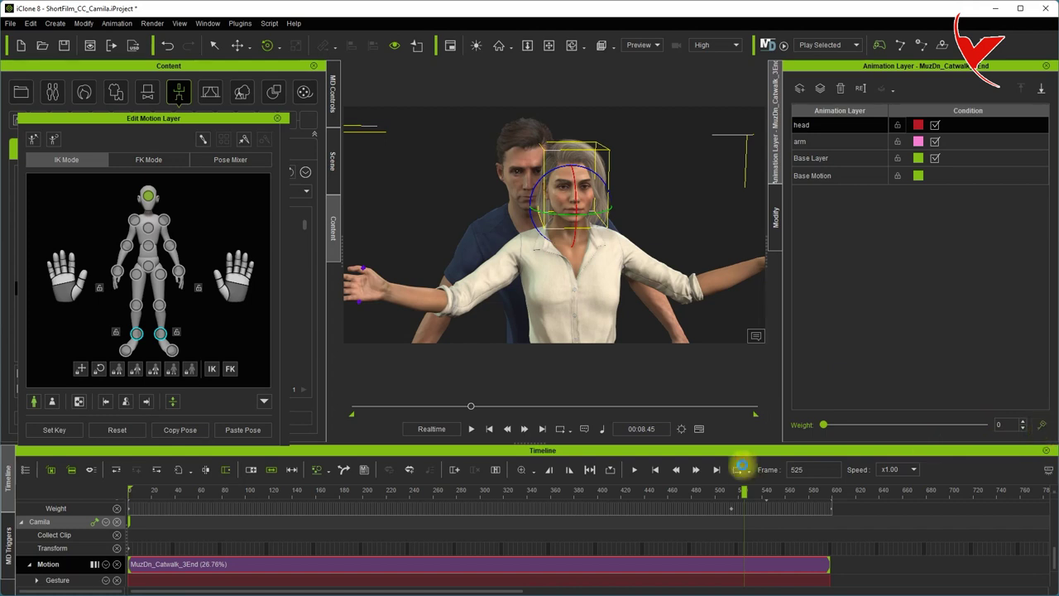
- At frame 597, raise the head layer's weight to 100 and tilt Camila's head
drag(749, 490, 821, 495)
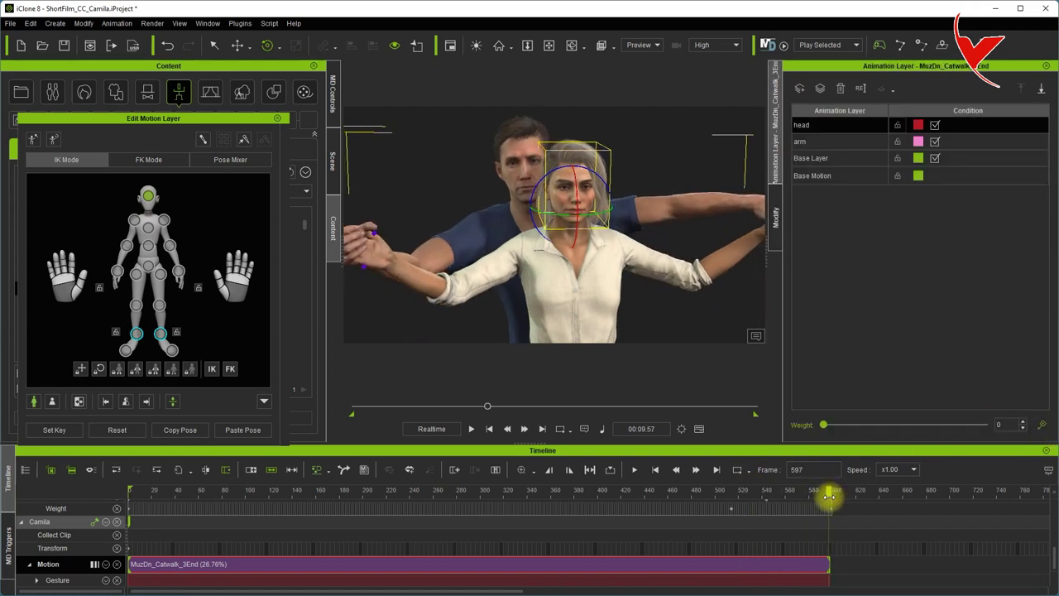
drag(822, 493, 828, 491)
click(825, 424)
drag(932, 425, 985, 424)
drag(575, 202, 529, 205)
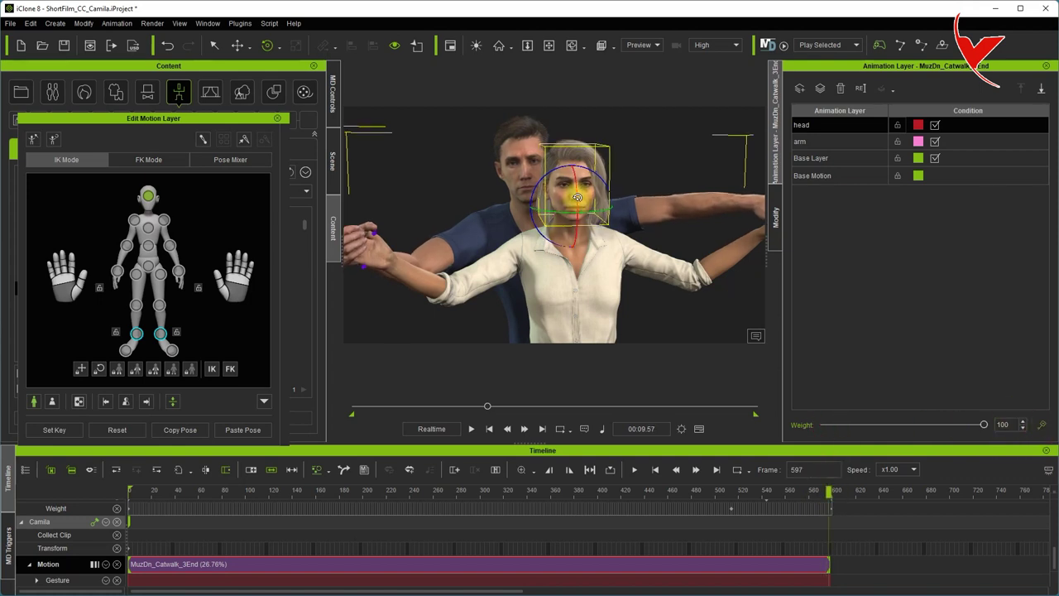
right_drag(529, 205, 579, 203)
drag(579, 199, 562, 183)
right_drag(562, 183, 439, 208)
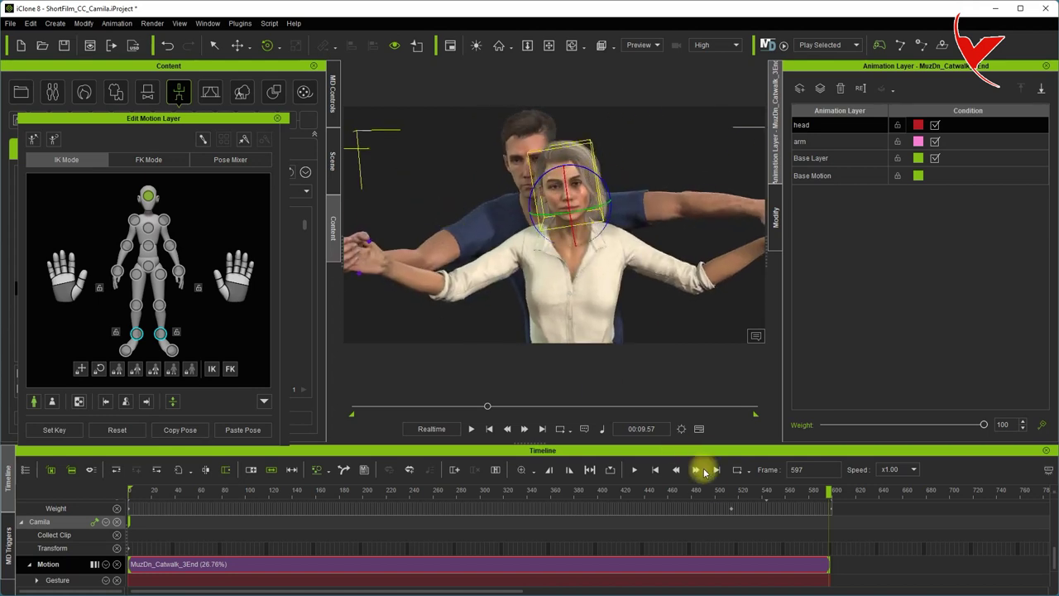
- Preview, key the head layer's weight to 0 at frame 0, and close Edit Motion Layer
click(471, 428)
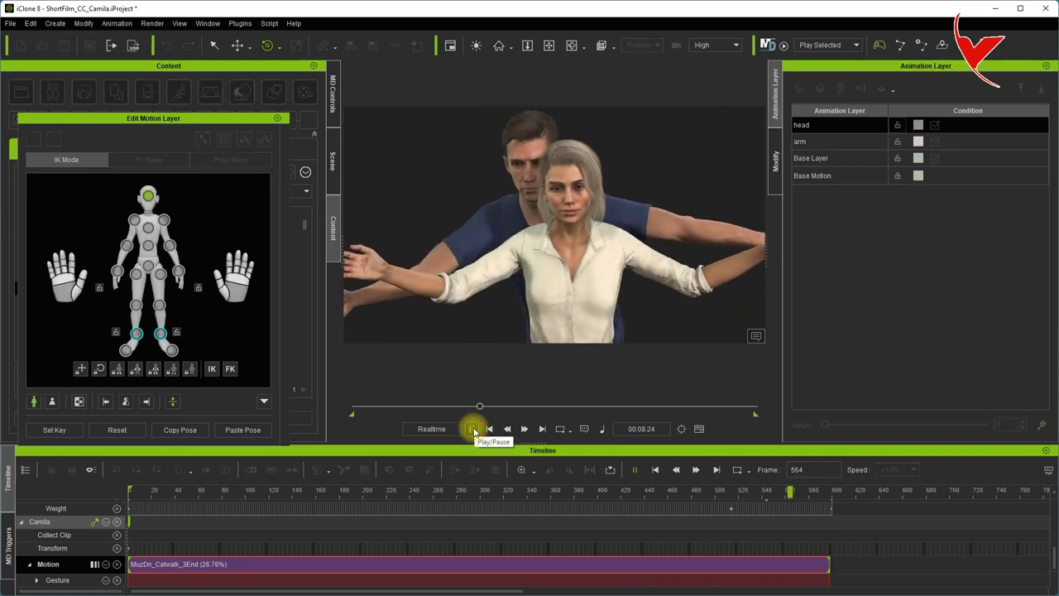
scroll(534, 301, down, 3)
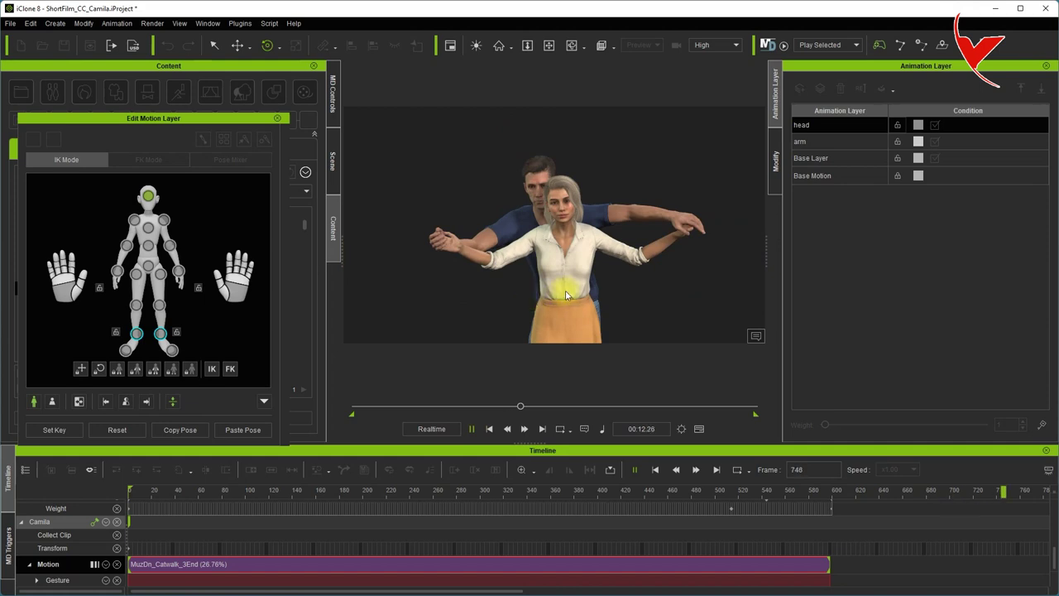
click(782, 494)
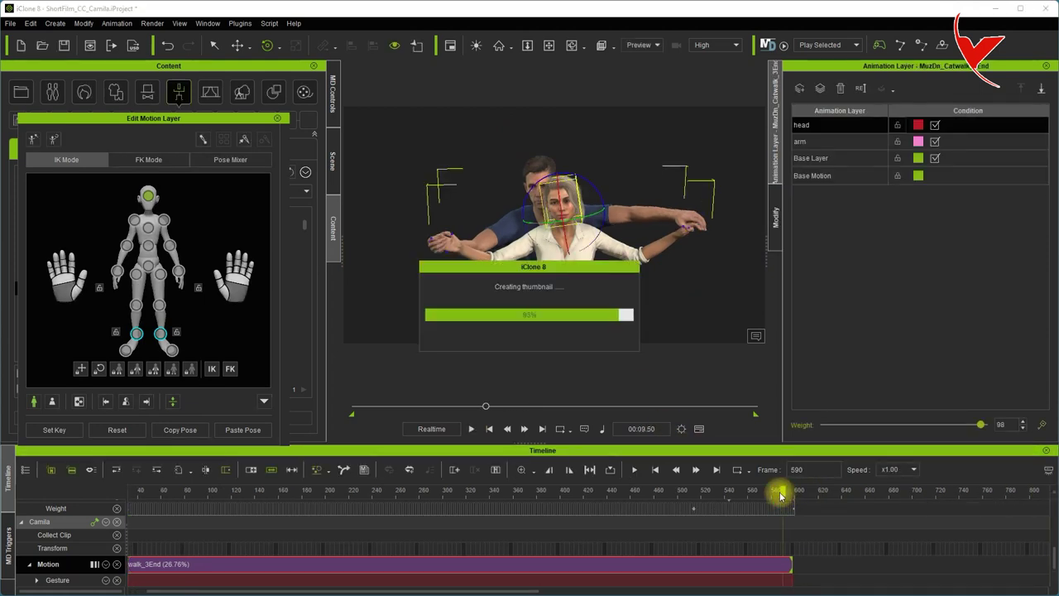
drag(782, 494, 766, 494)
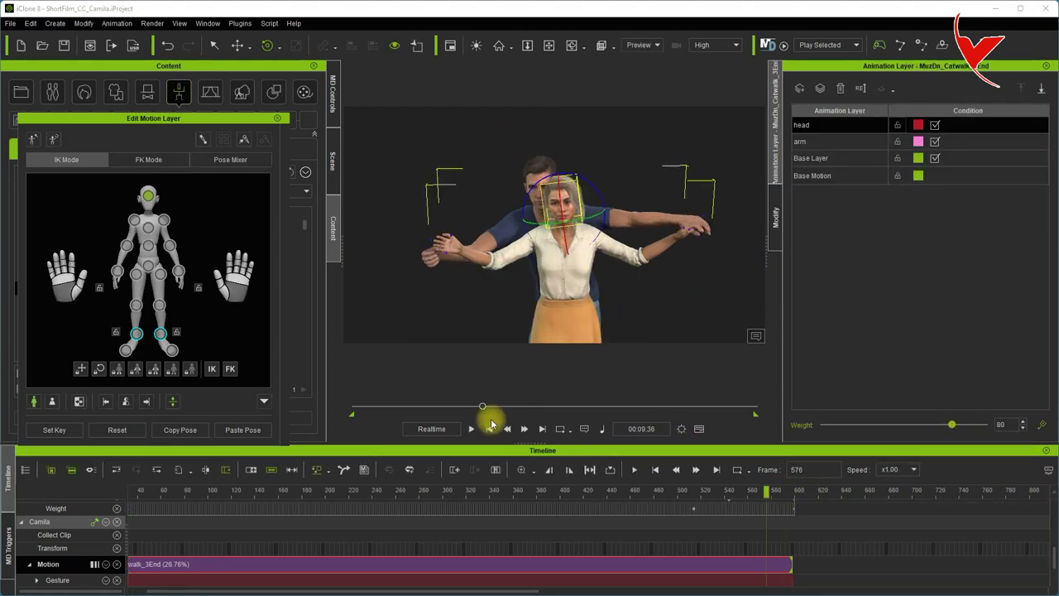
click(491, 429)
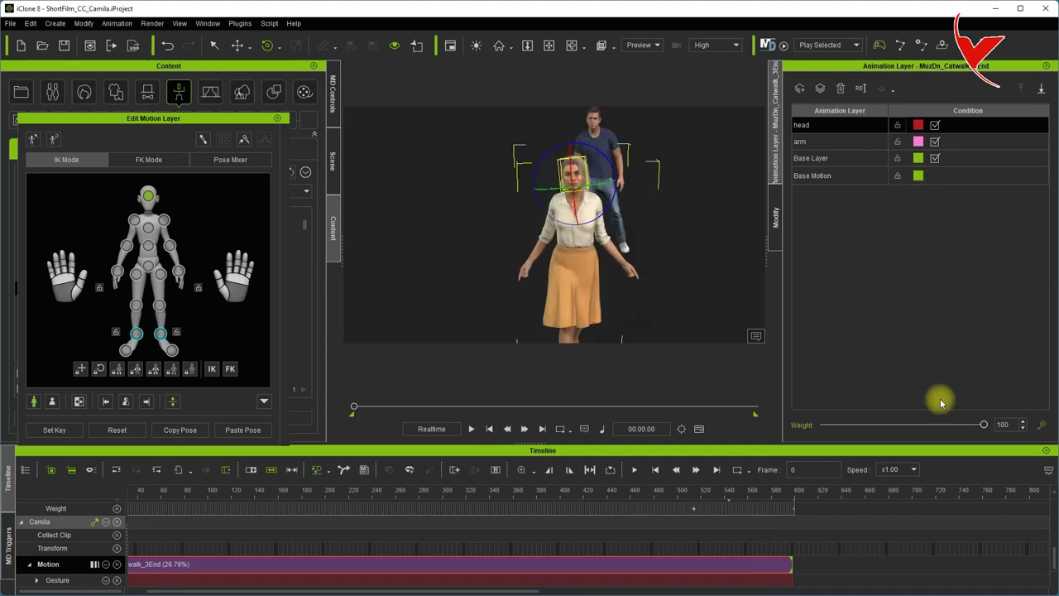
drag(981, 425, 786, 432)
click(1044, 426)
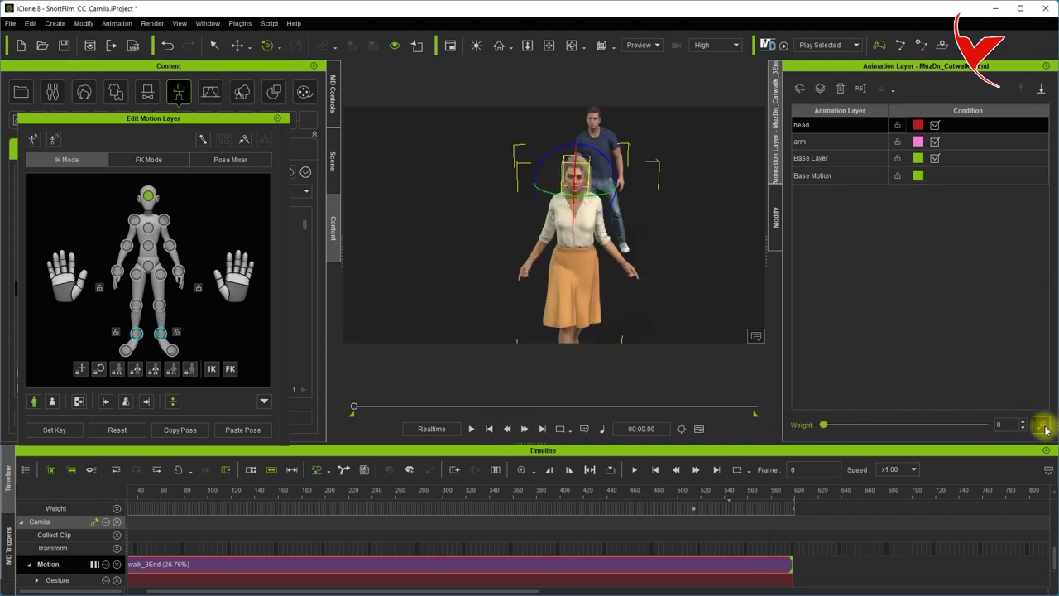
click(278, 118)
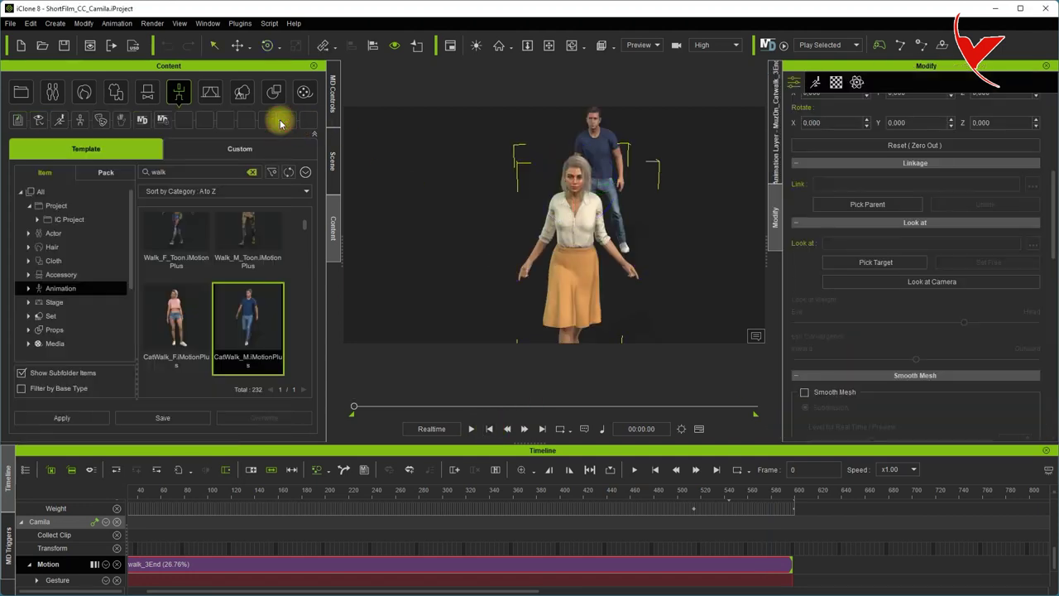
- Open Face Puppet for Camila at 0.4 strength and preview the head motion twice
click(815, 82)
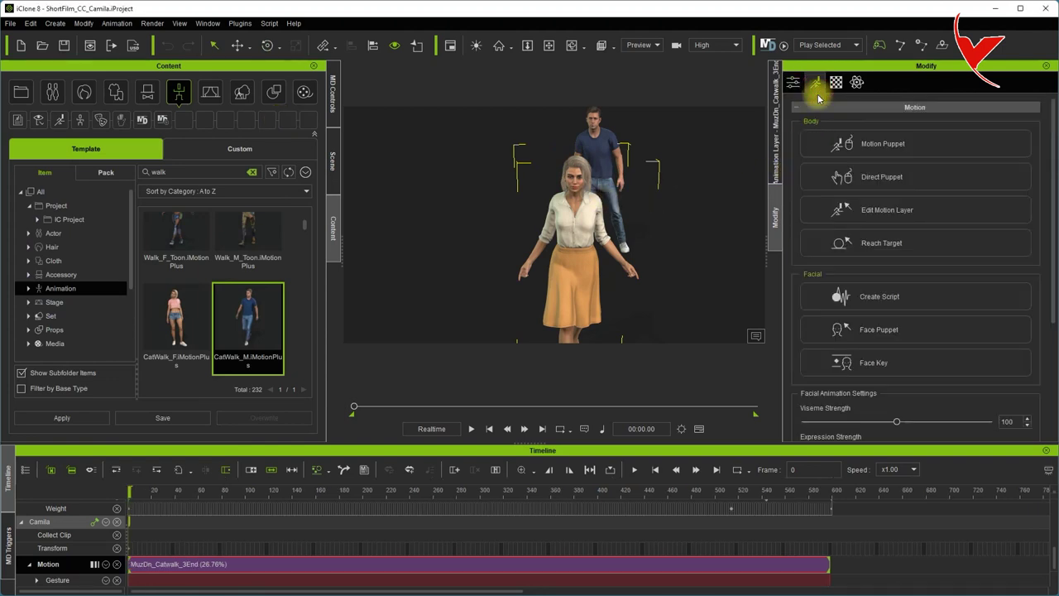
click(889, 327)
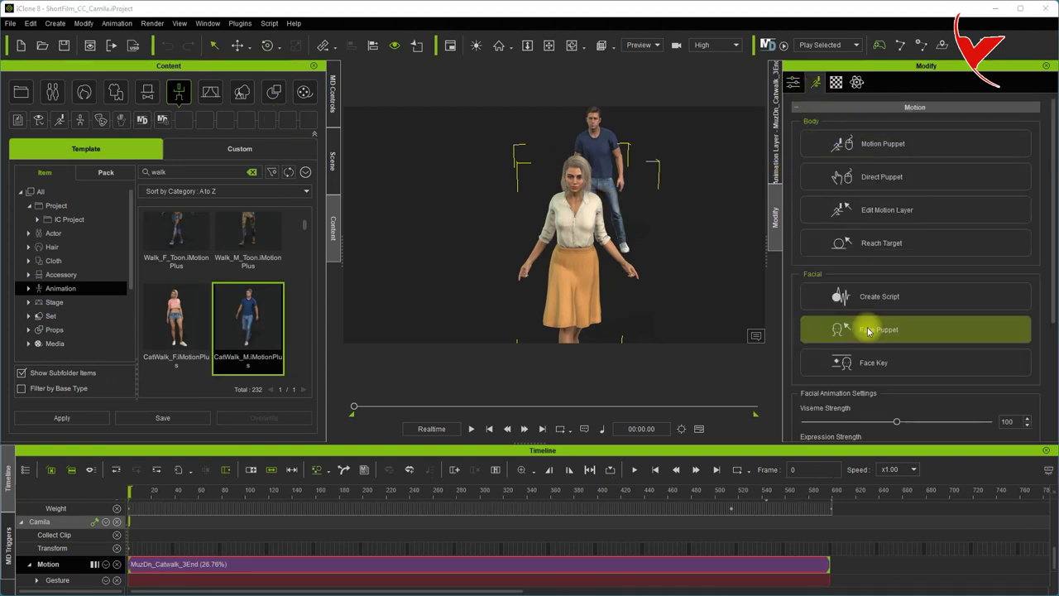
drag(298, 159, 374, 114)
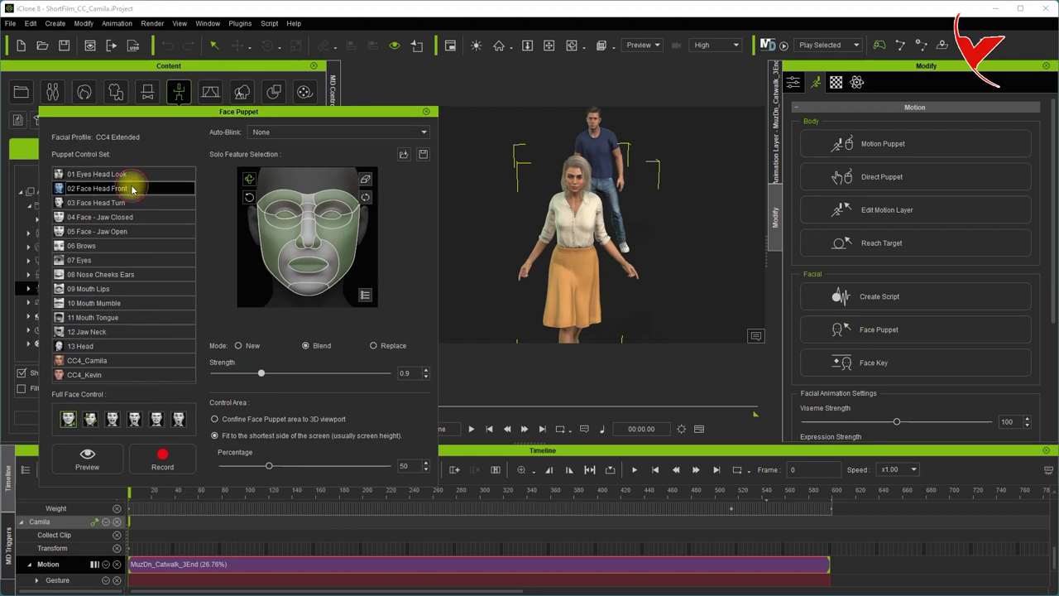
click(68, 420)
click(85, 454)
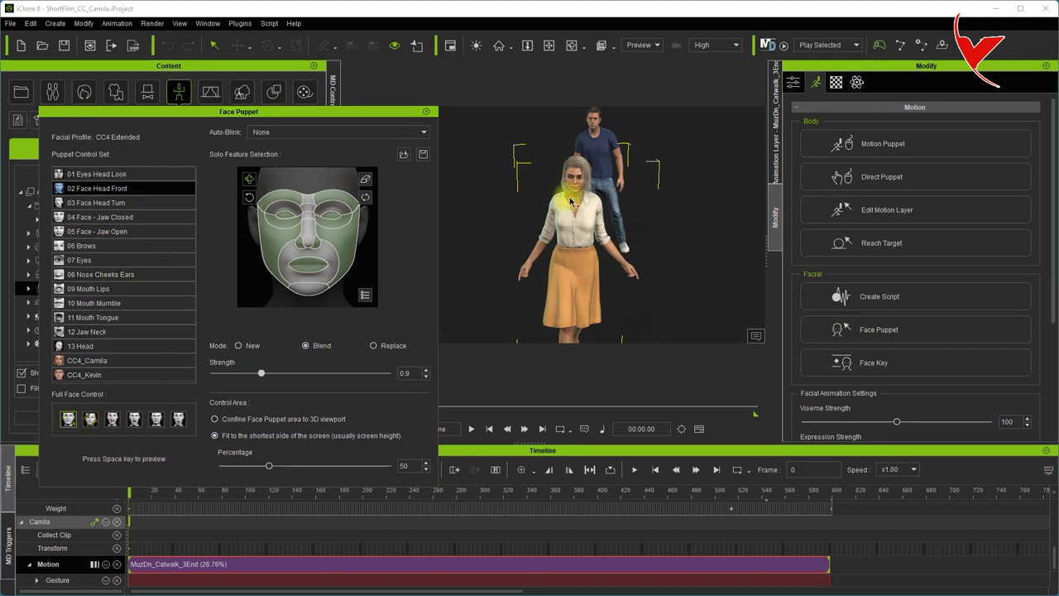
key(space)
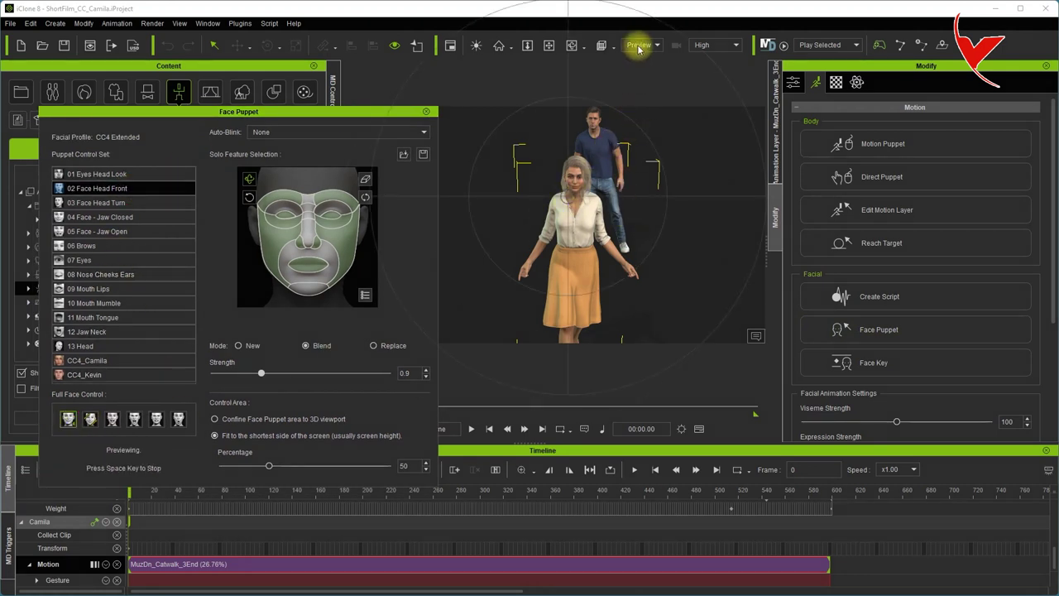
key(space)
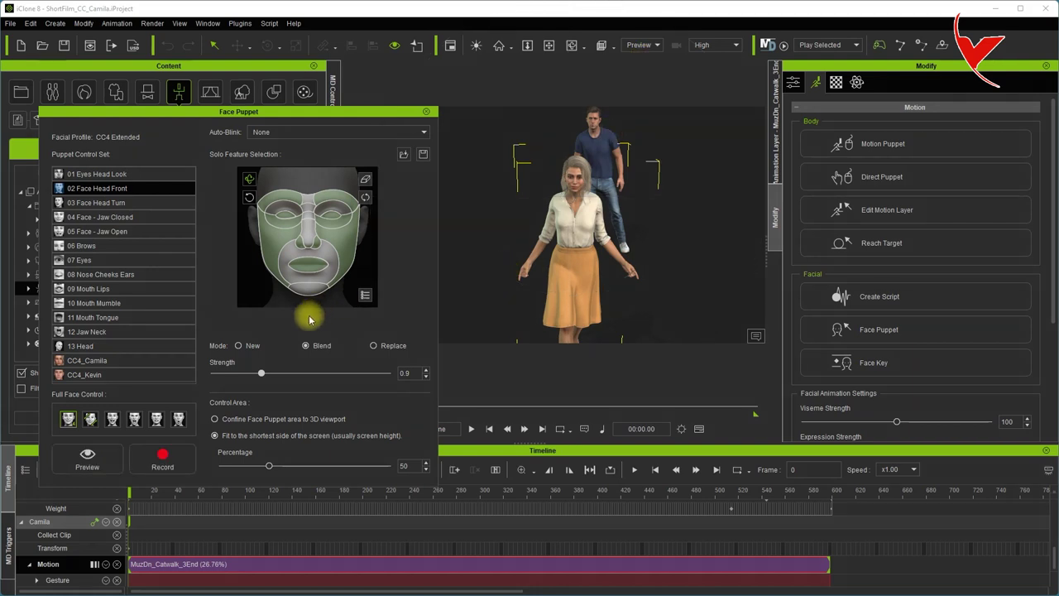
click(87, 459)
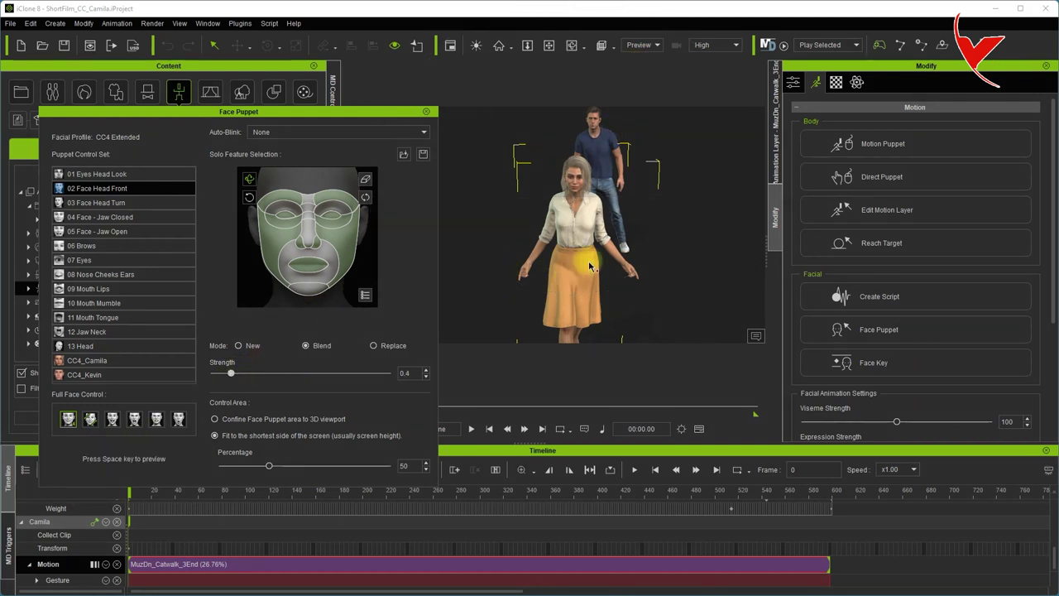
key(space)
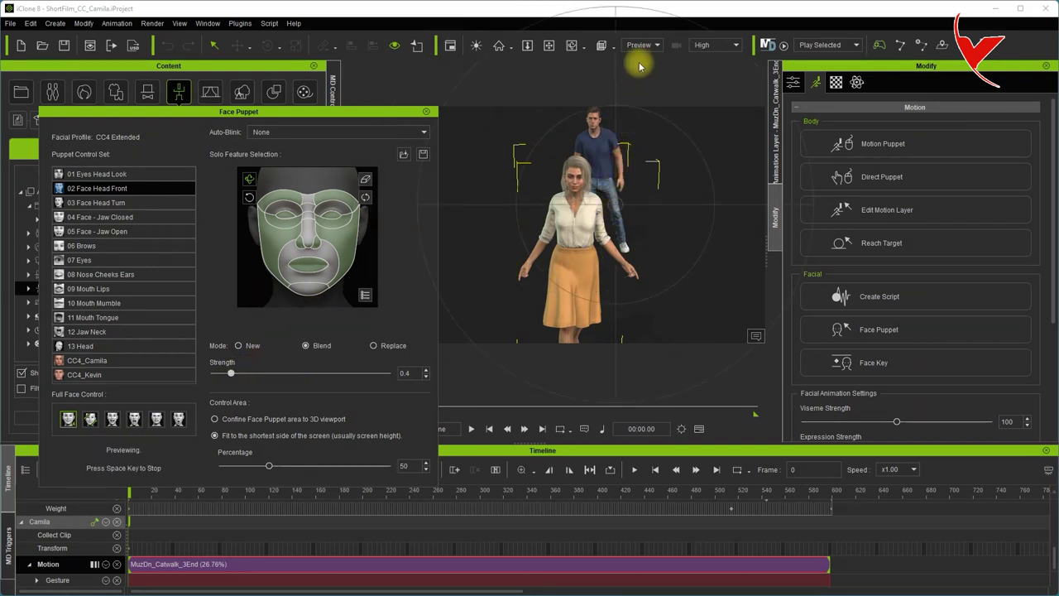
key(space)
- Record the face puppet performance with Space, then close the Face Puppet panel
click(162, 459)
key(space)
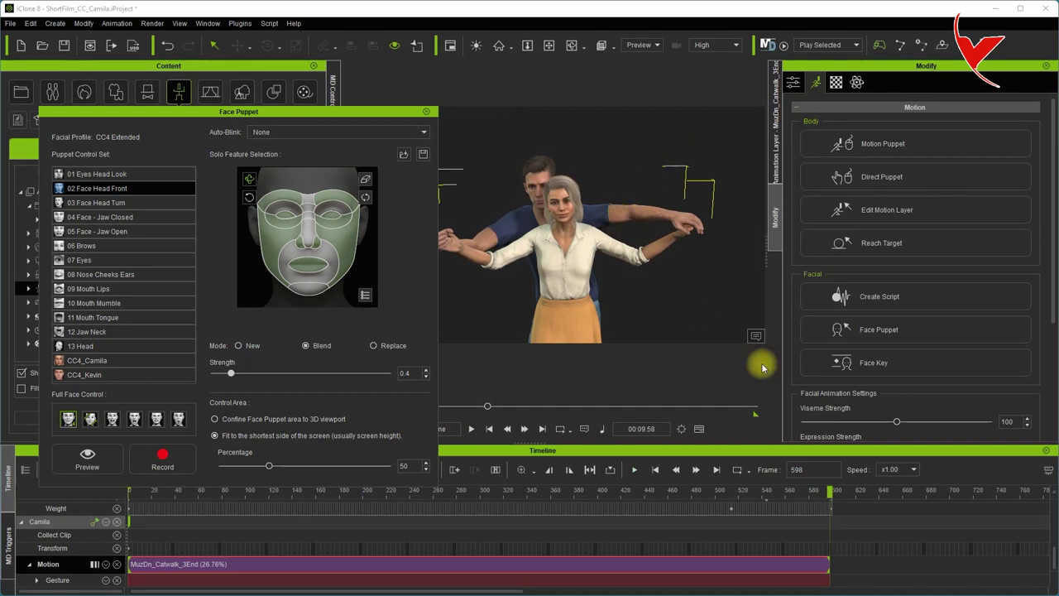
click(186, 453)
key(space)
key(space)
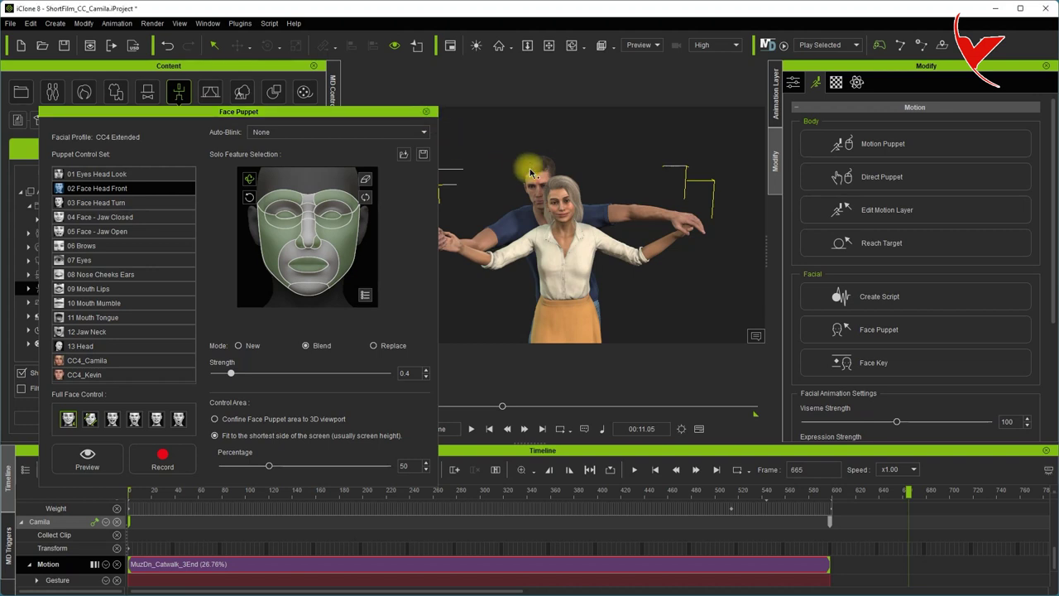
click(426, 113)
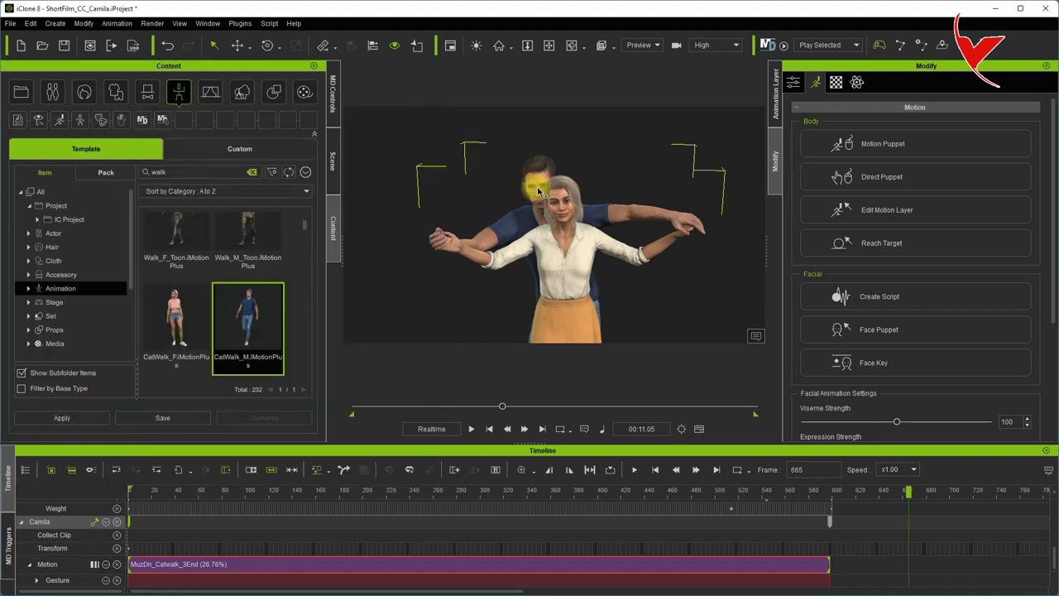
- Reopen Face Puppet, preview, then record a new take starting at frame 0 and close the panel
click(889, 331)
click(105, 454)
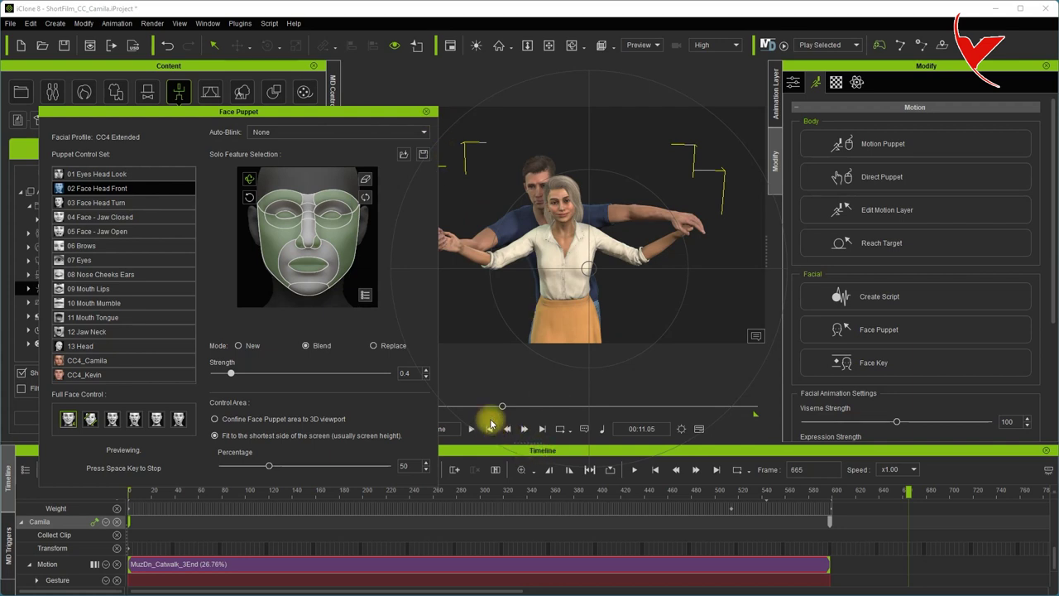
key(space)
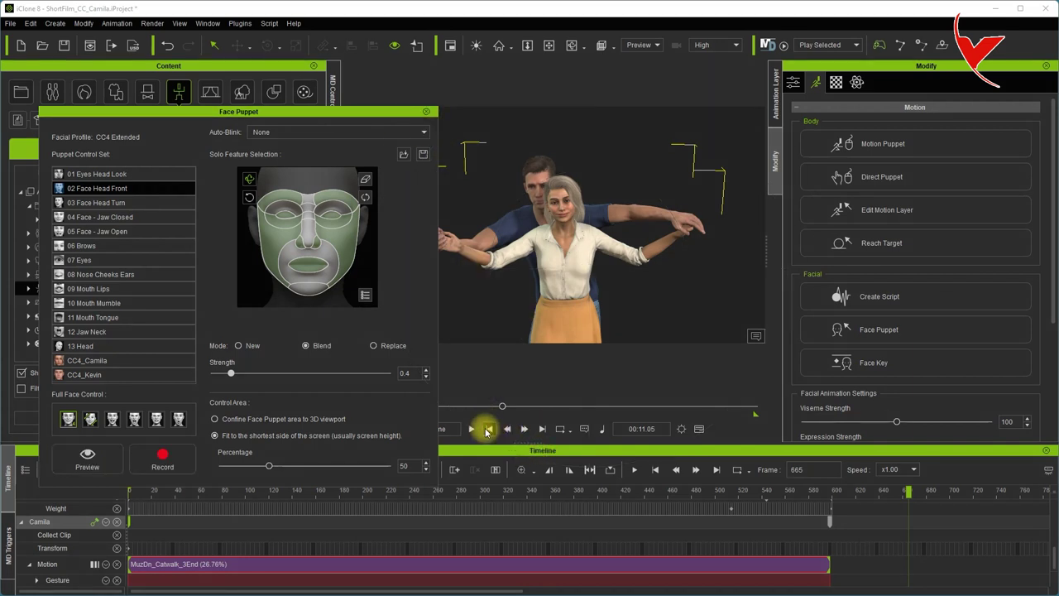
click(488, 428)
click(166, 461)
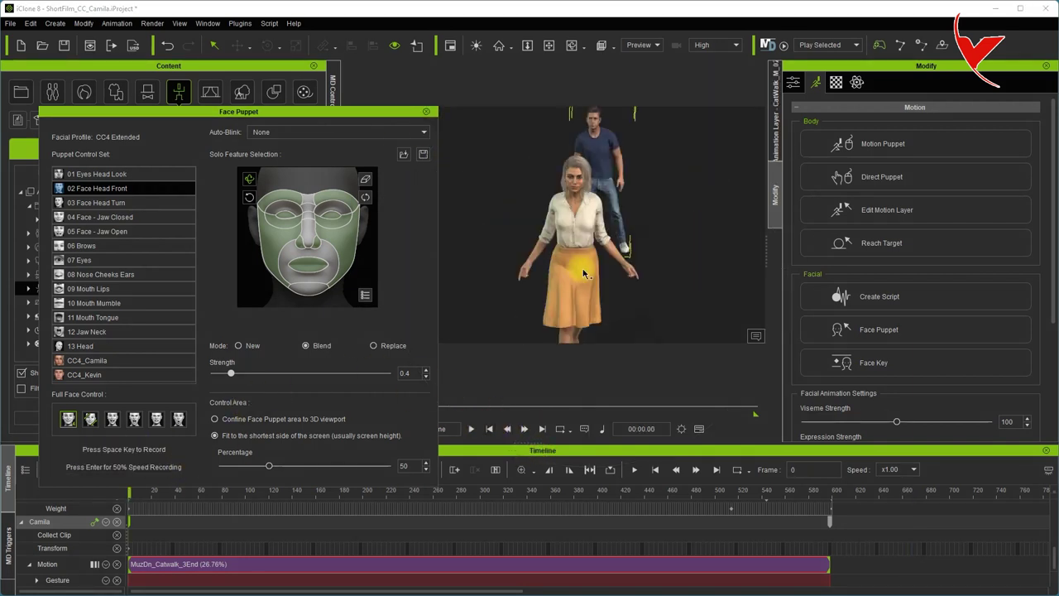
key(space)
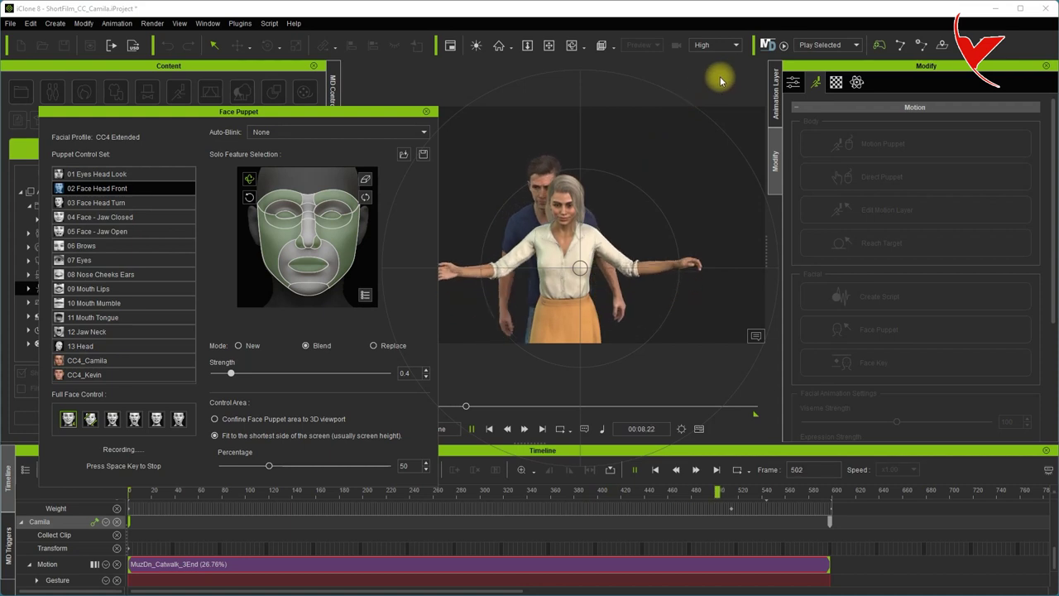
key(space)
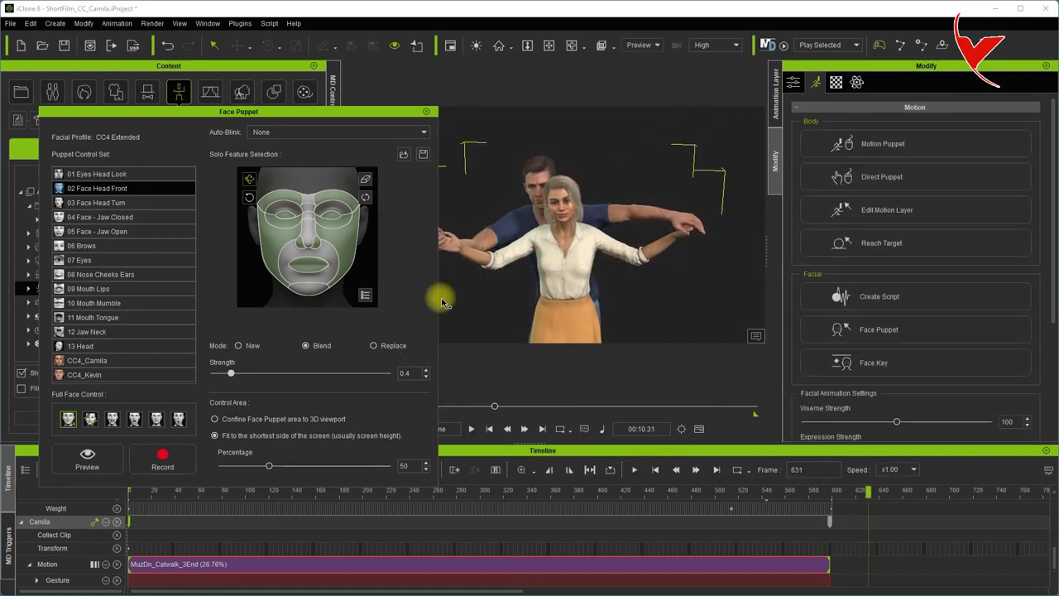
click(428, 113)
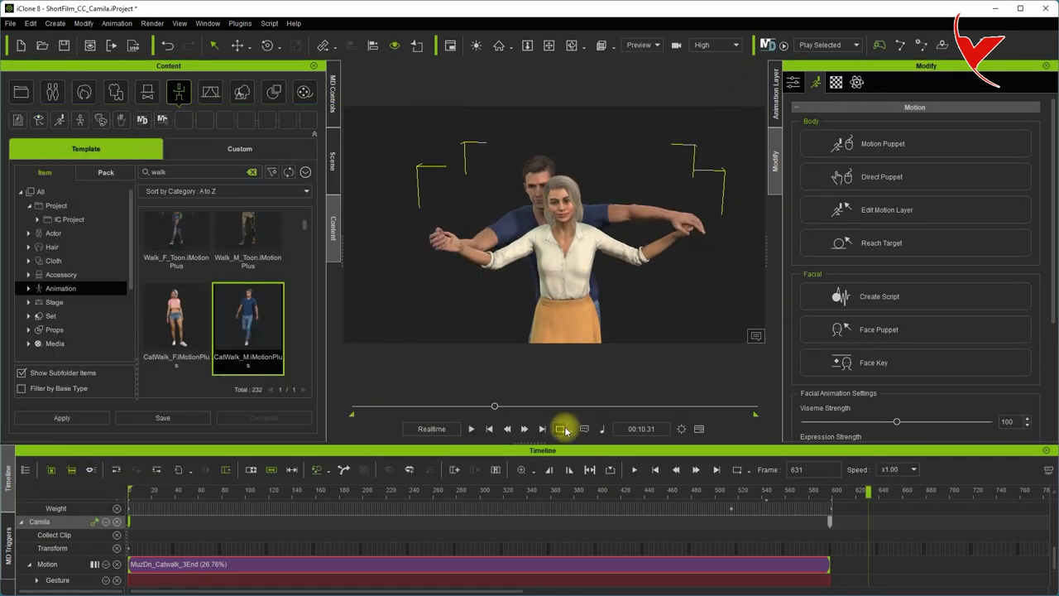
click(476, 431)
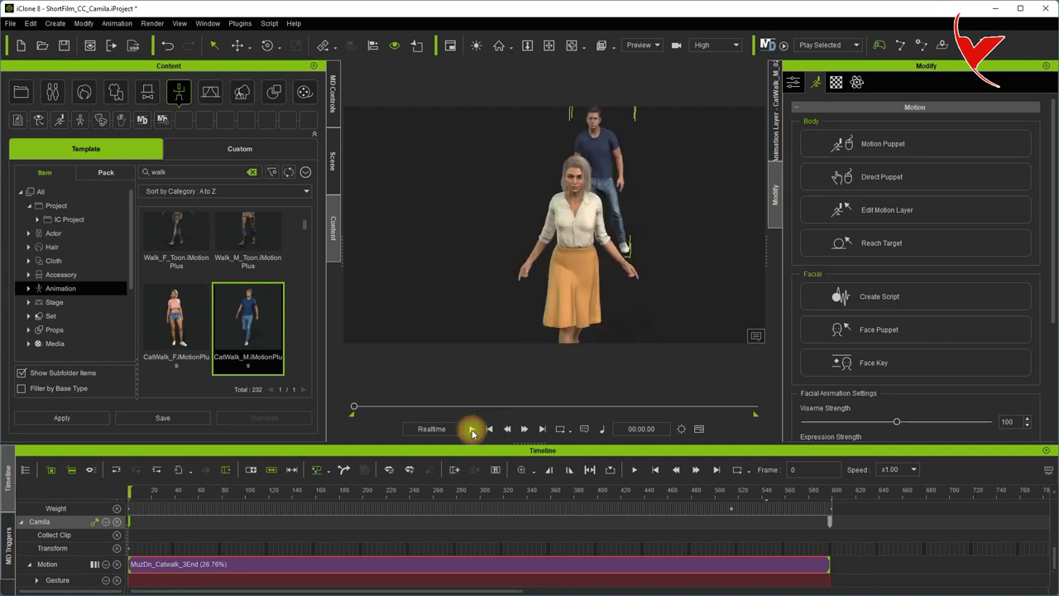
click(471, 430)
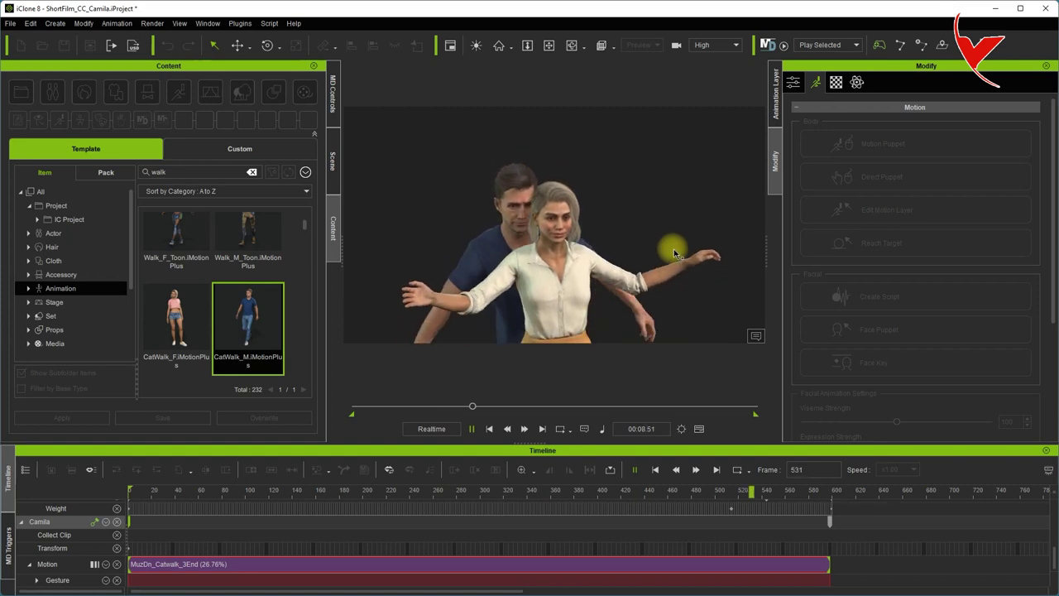
click(489, 430)
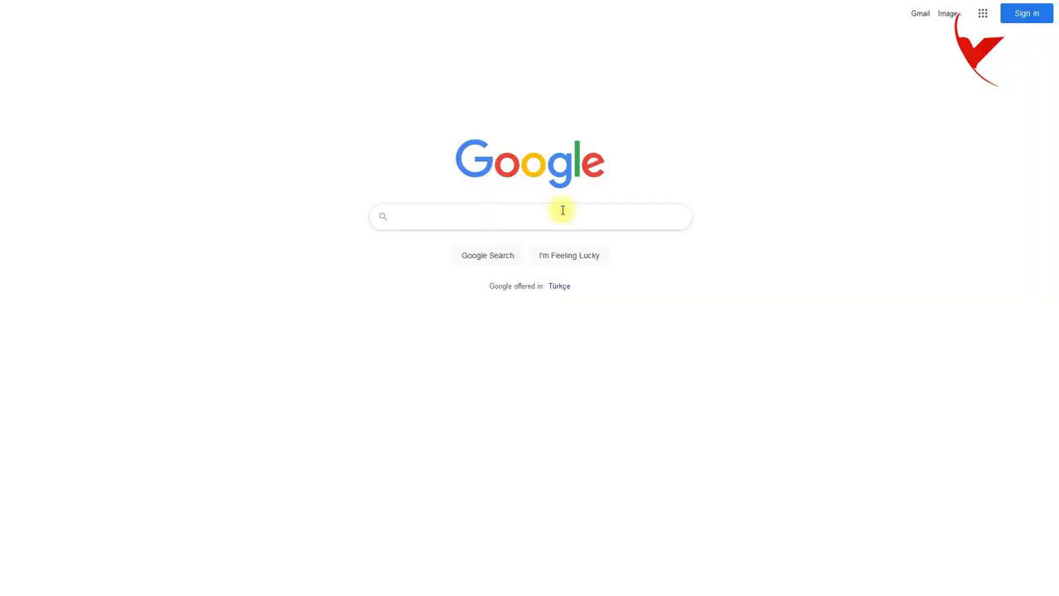
click(551, 215)
- Search Google for 'replica studios' and download the Replica Studios Windows app
text(replice stu)
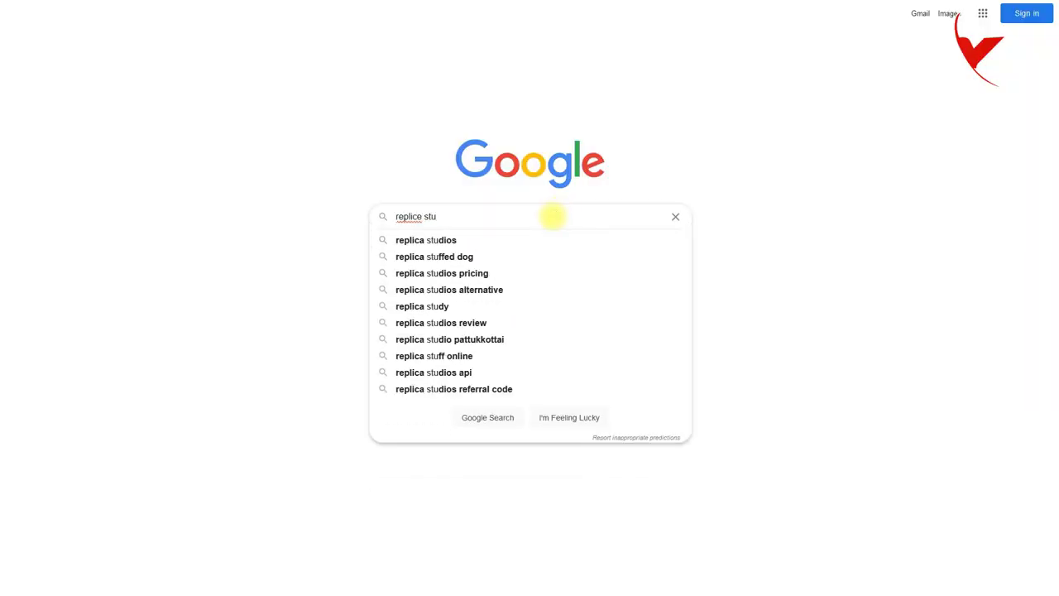
click(471, 243)
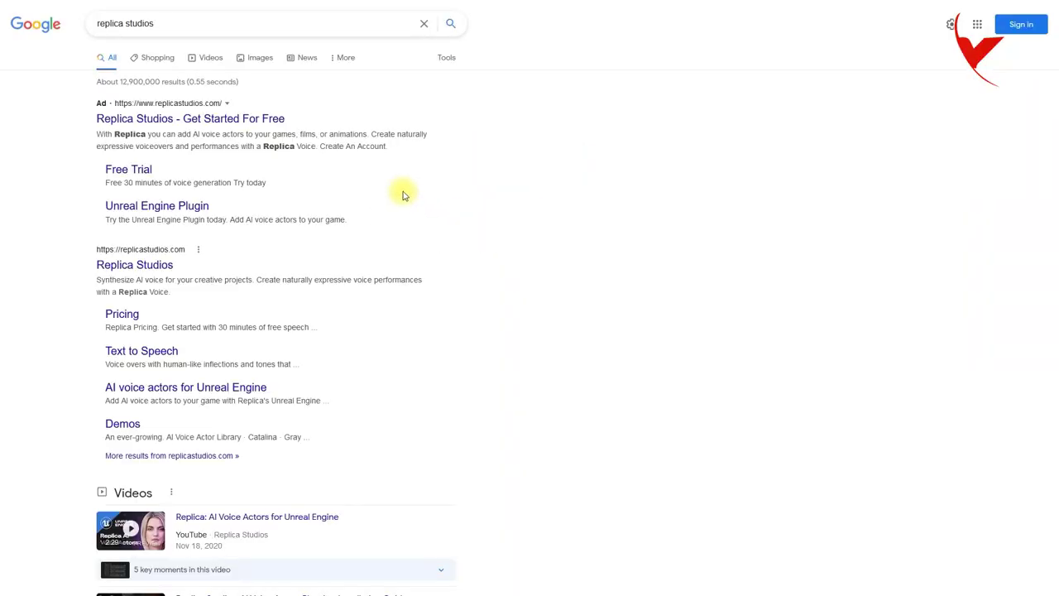
click(213, 121)
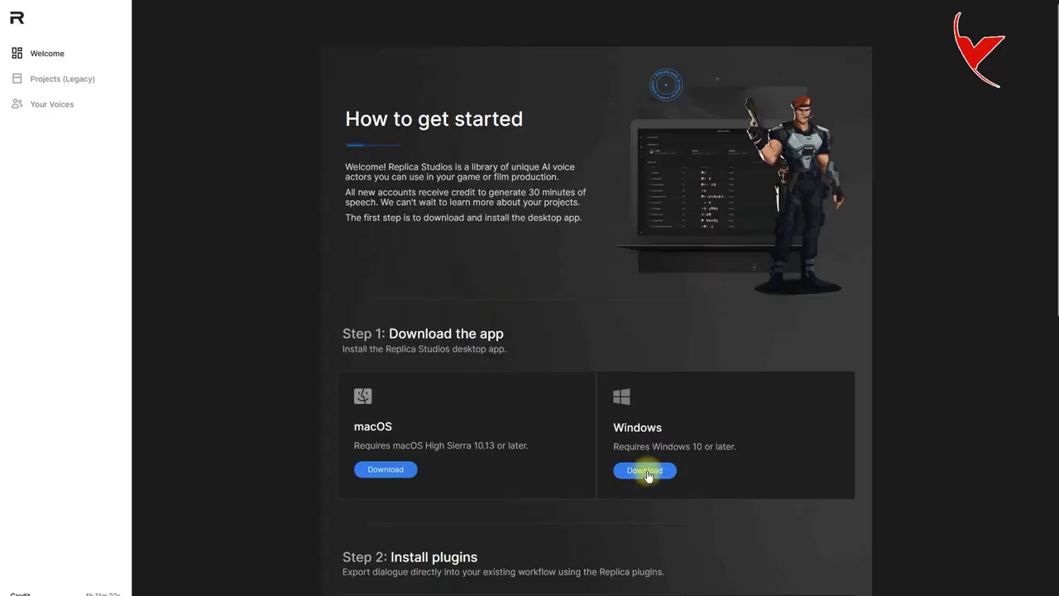
click(648, 476)
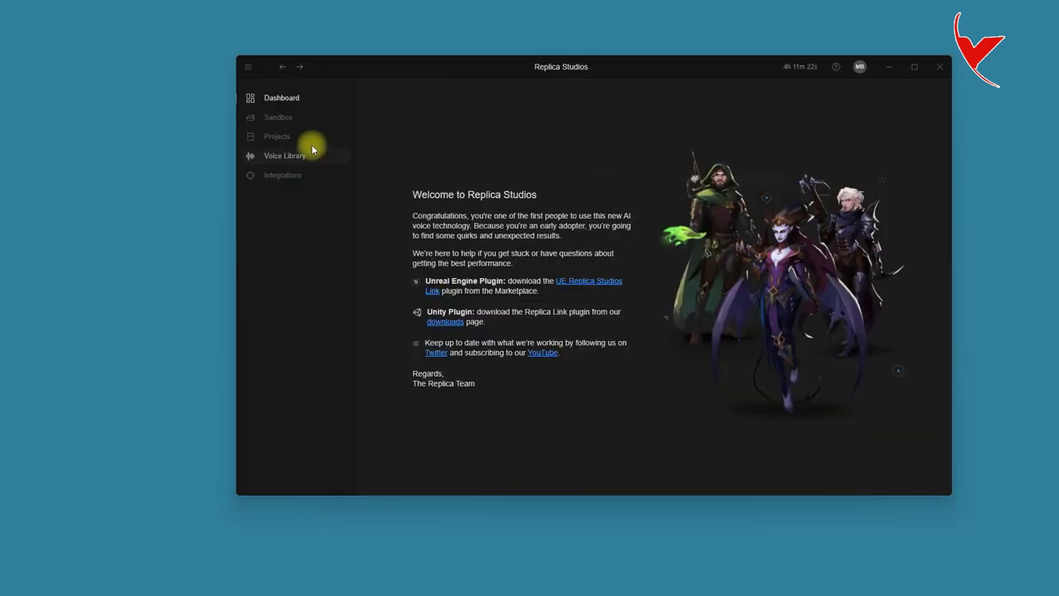
- Create a new project named Camila with a scene called Camila Scene
click(280, 137)
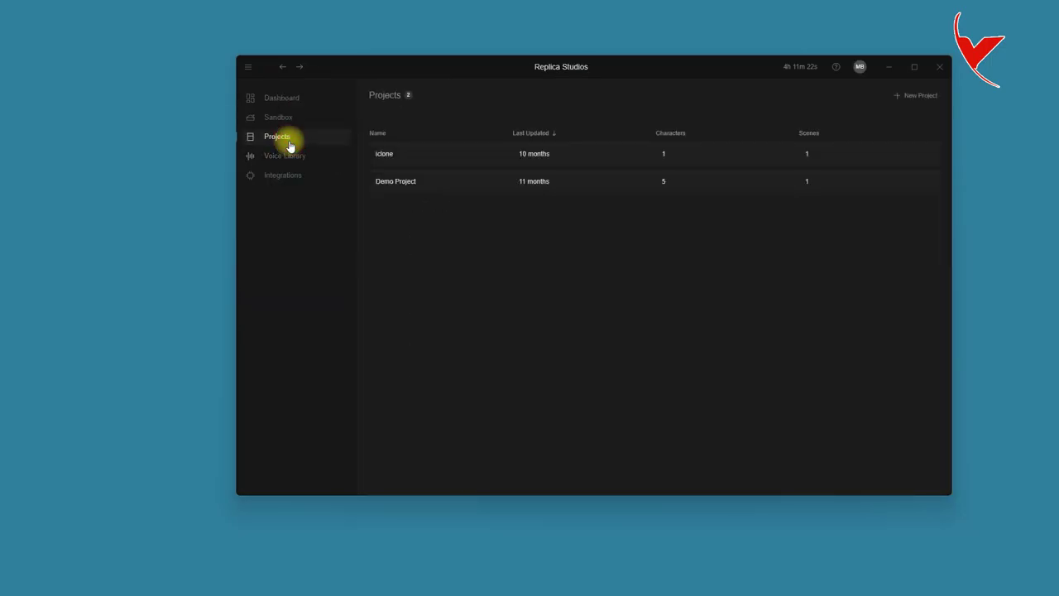
click(911, 99)
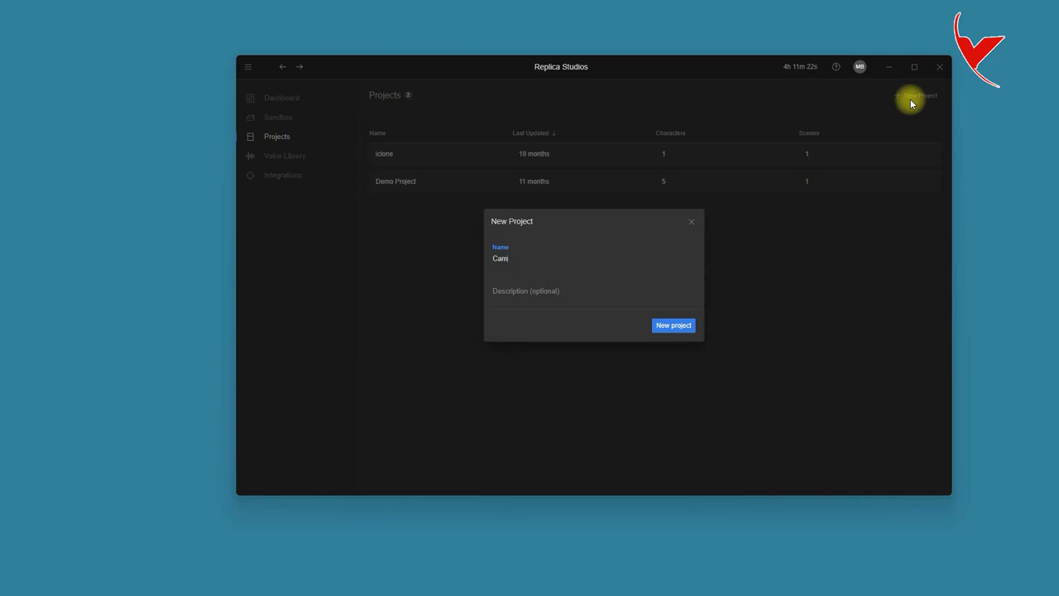
click(682, 333)
click(579, 156)
click(595, 336)
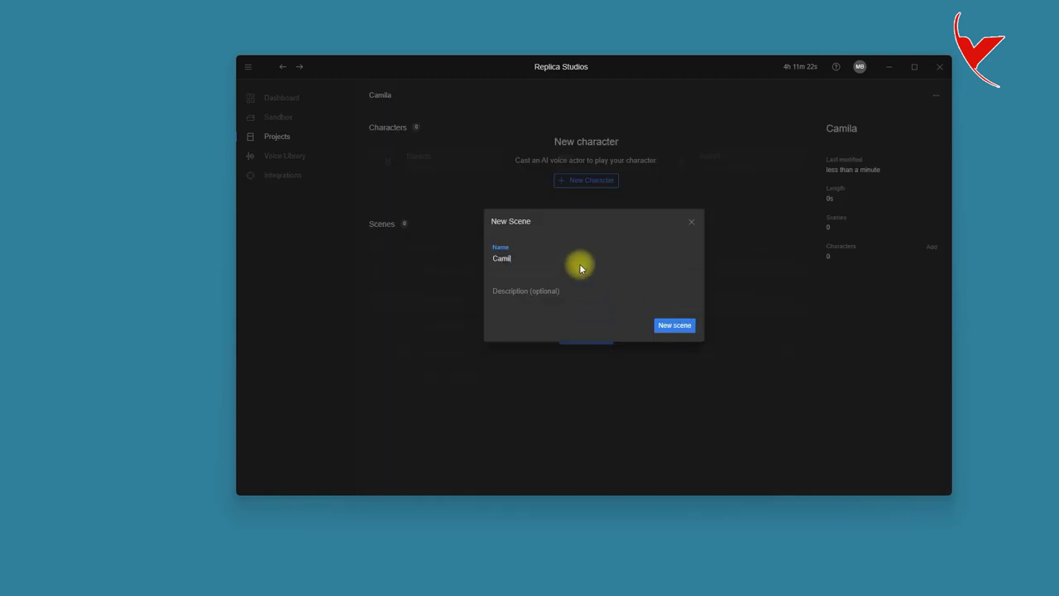
click(672, 325)
- Add a character named Women and cast the female voice Olivia for it
click(594, 184)
text(Women)
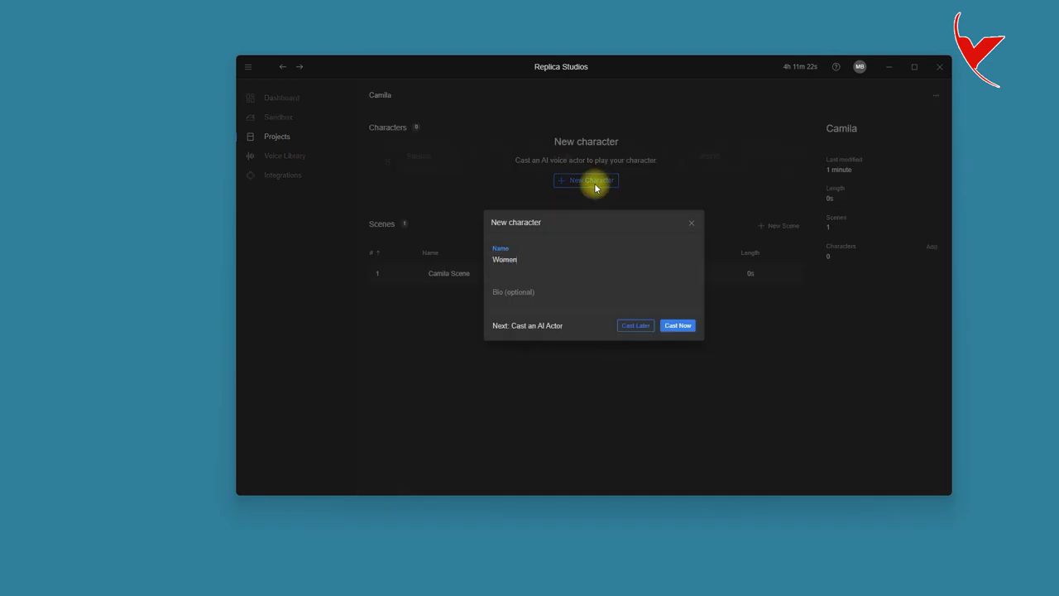
click(677, 325)
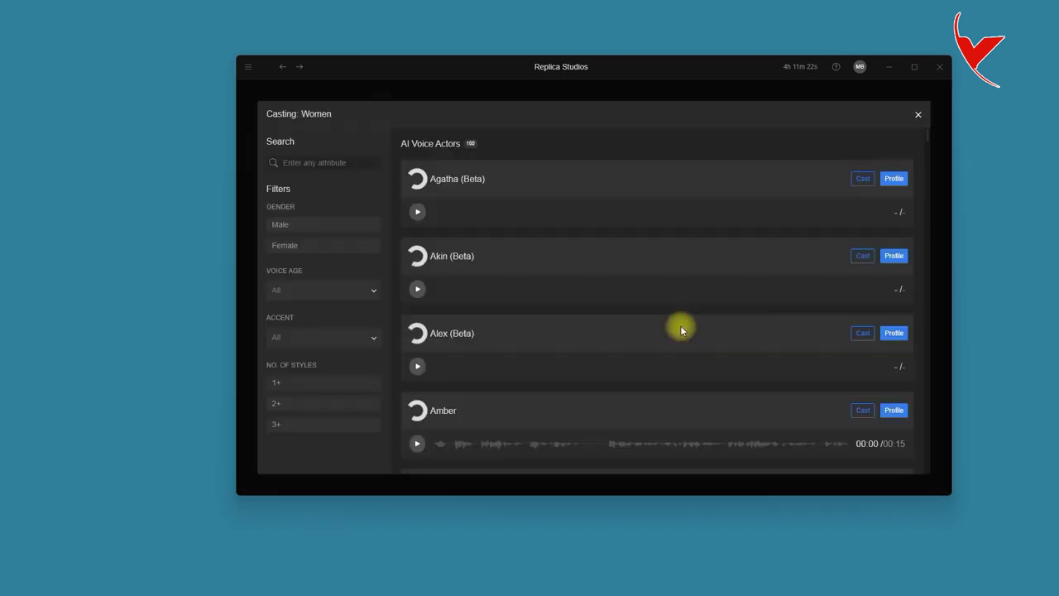
click(284, 245)
scroll(925, 165, down, 3)
scroll(911, 203, down, 3)
scroll(420, 327, down, 10)
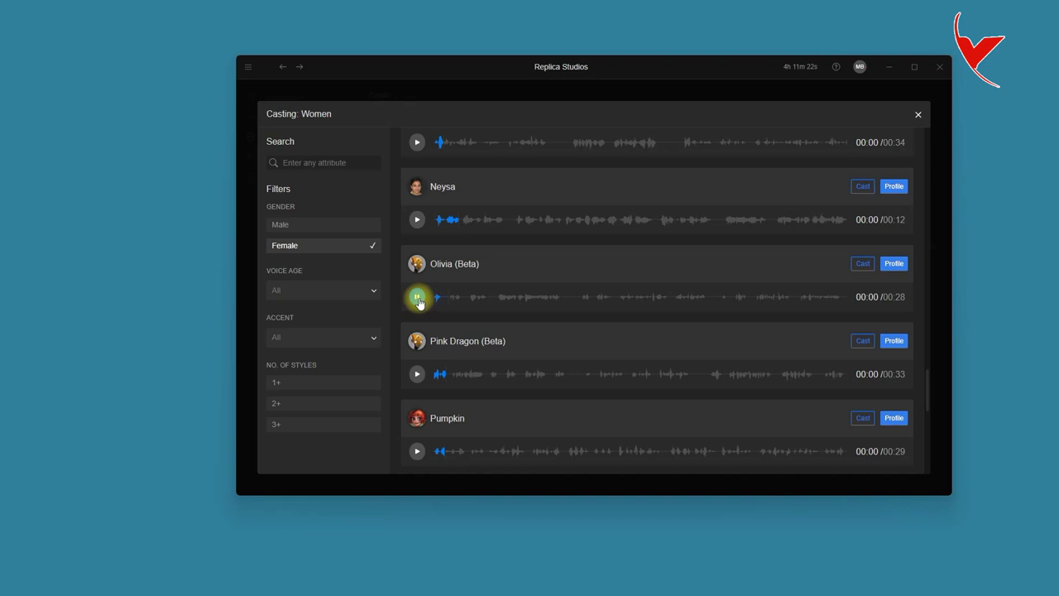
click(863, 265)
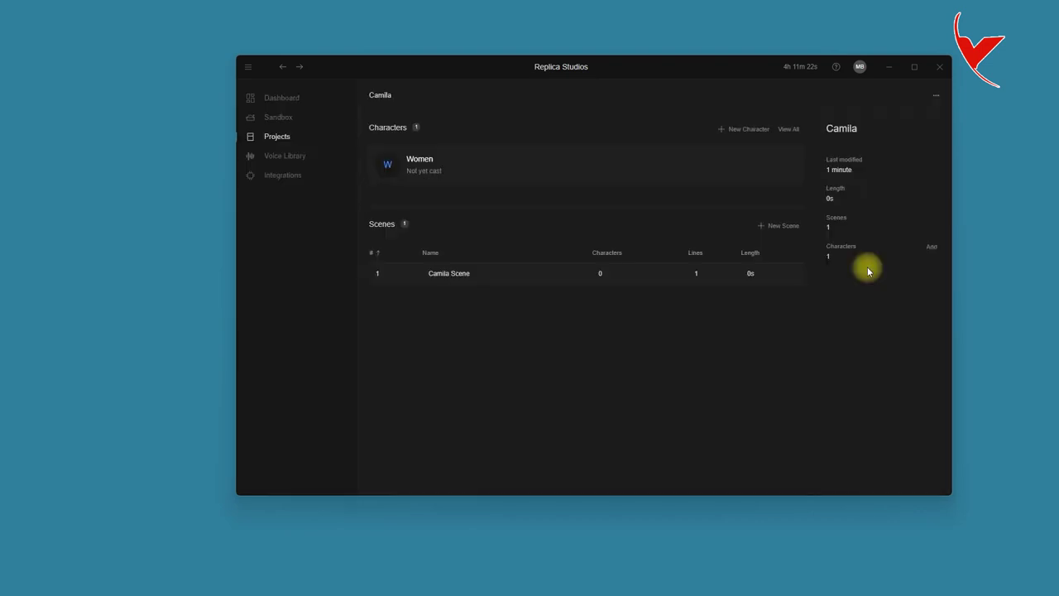
- Add an 'I love you.' line spoken by Women in Camila Scene and generate its audio
click(479, 275)
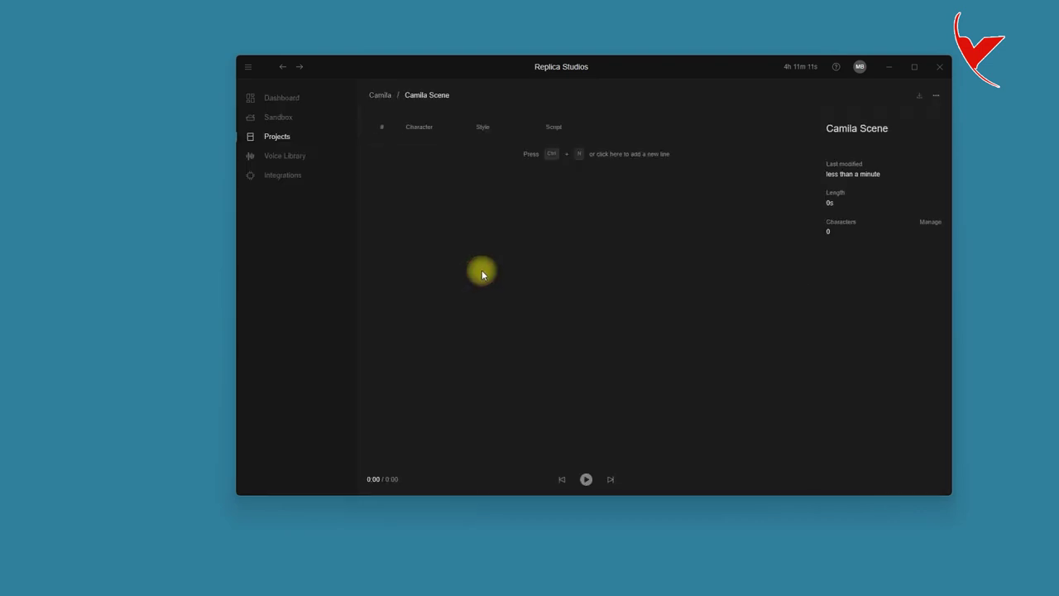
click(584, 154)
click(440, 156)
click(445, 204)
text(I love you.)
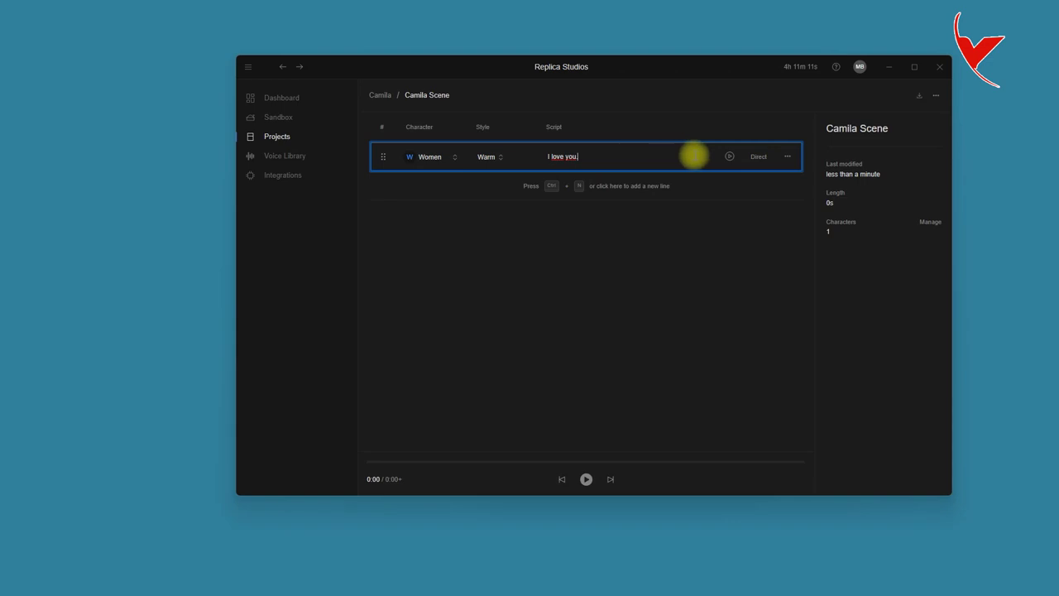
click(726, 157)
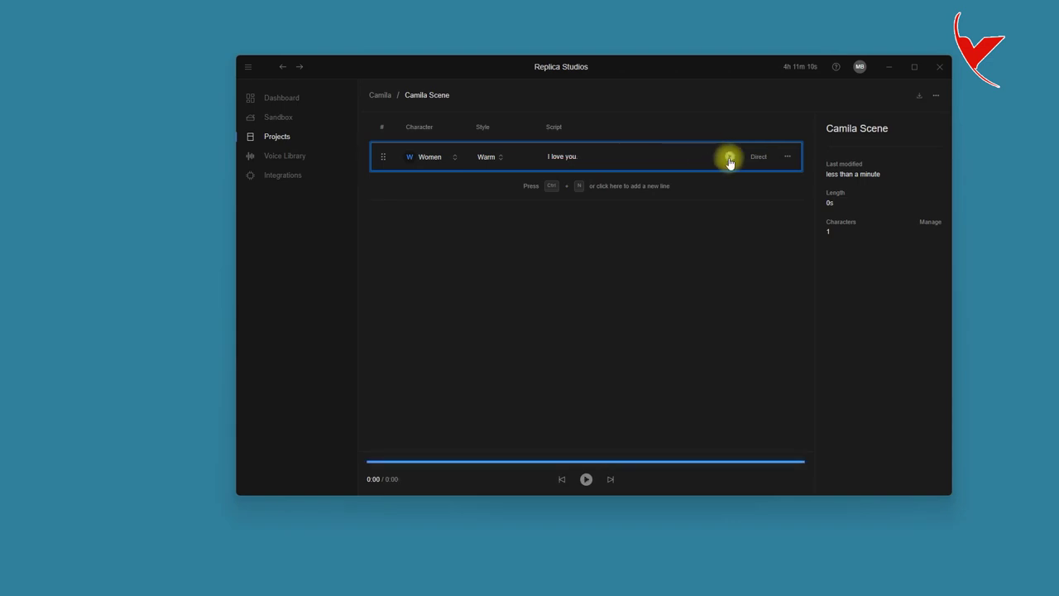
- Download the line as a WAV file and return to the Camila project
click(787, 157)
click(799, 192)
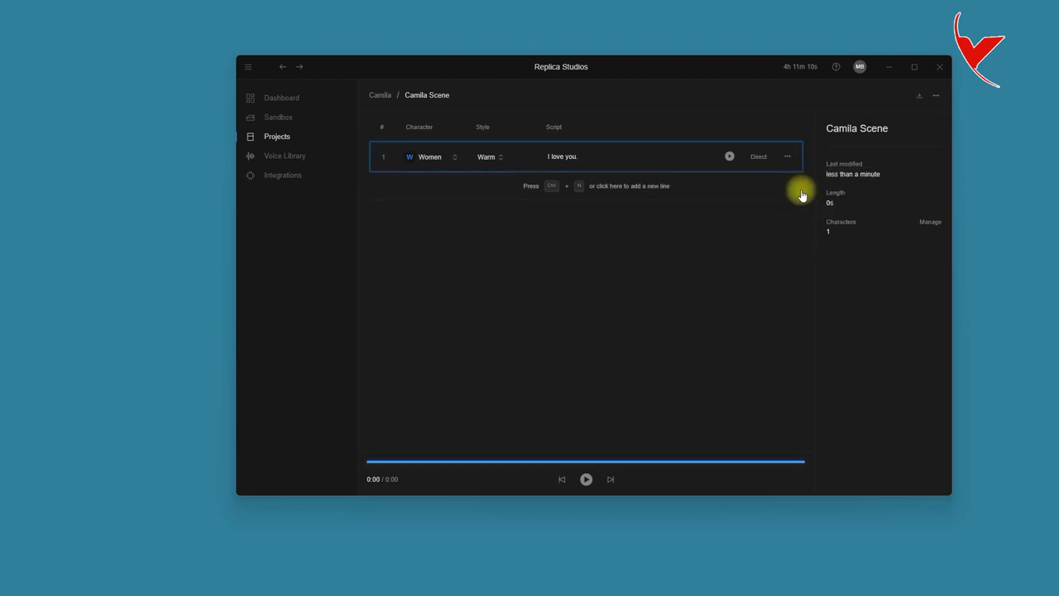
click(310, 106)
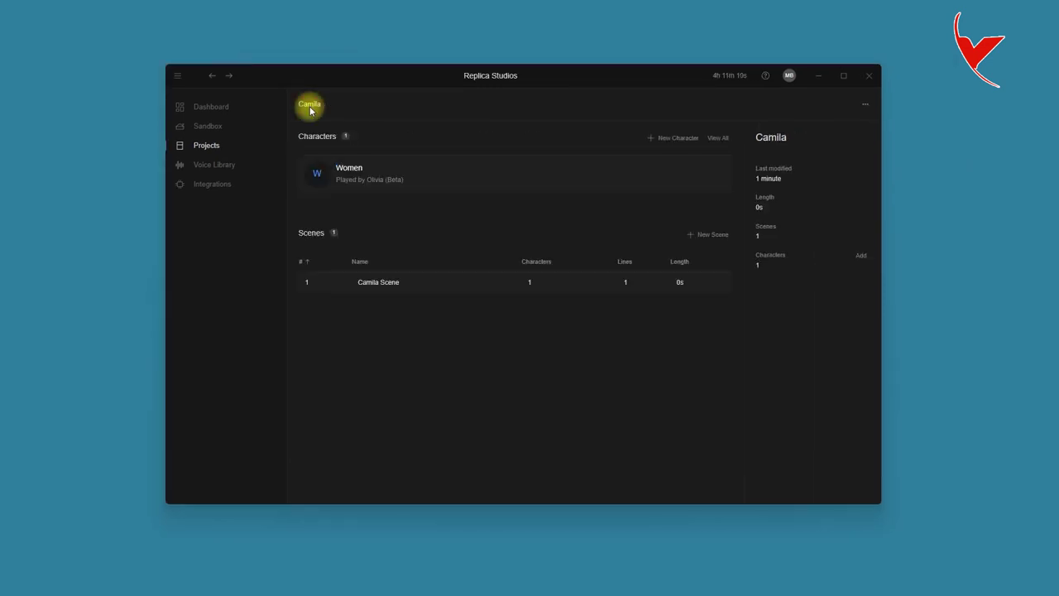
- Add a character named Man and cast the Stone voice for him
click(674, 139)
text(Mari)
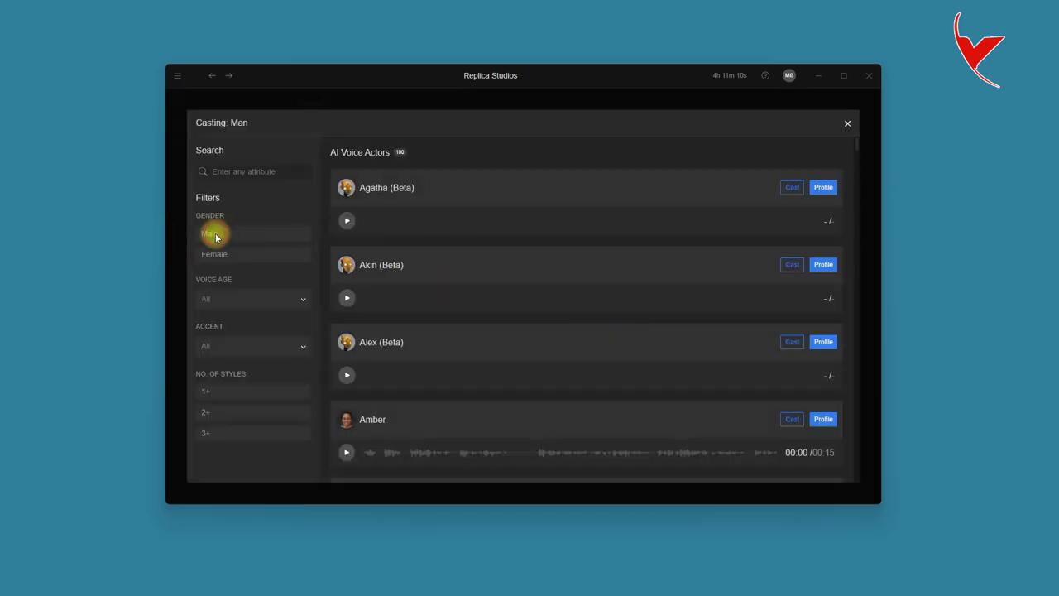
click(216, 237)
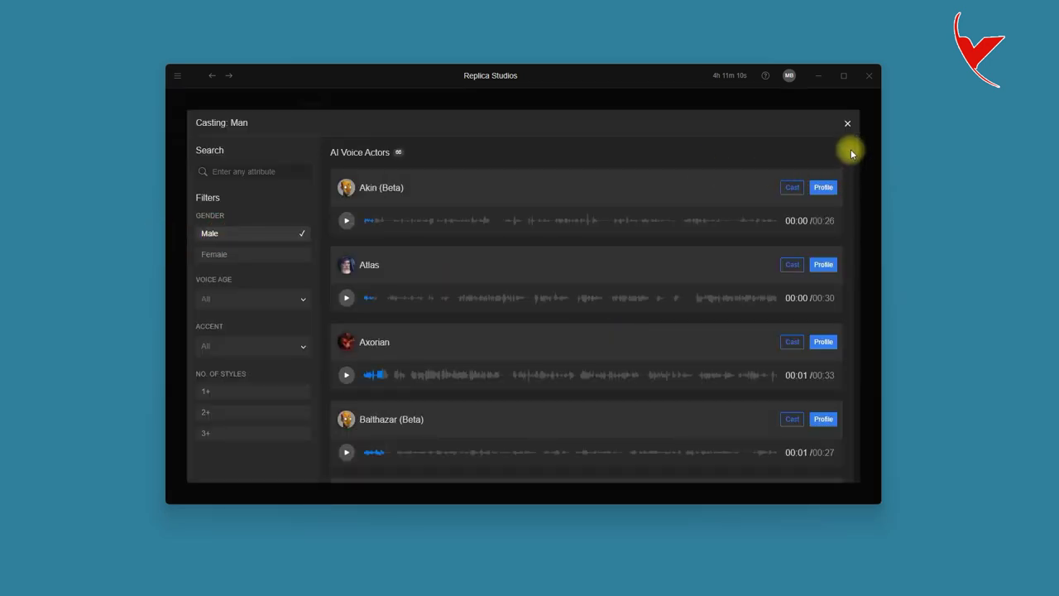
drag(850, 152, 841, 222)
scroll(828, 264, down, 5)
scroll(825, 303, down, 5)
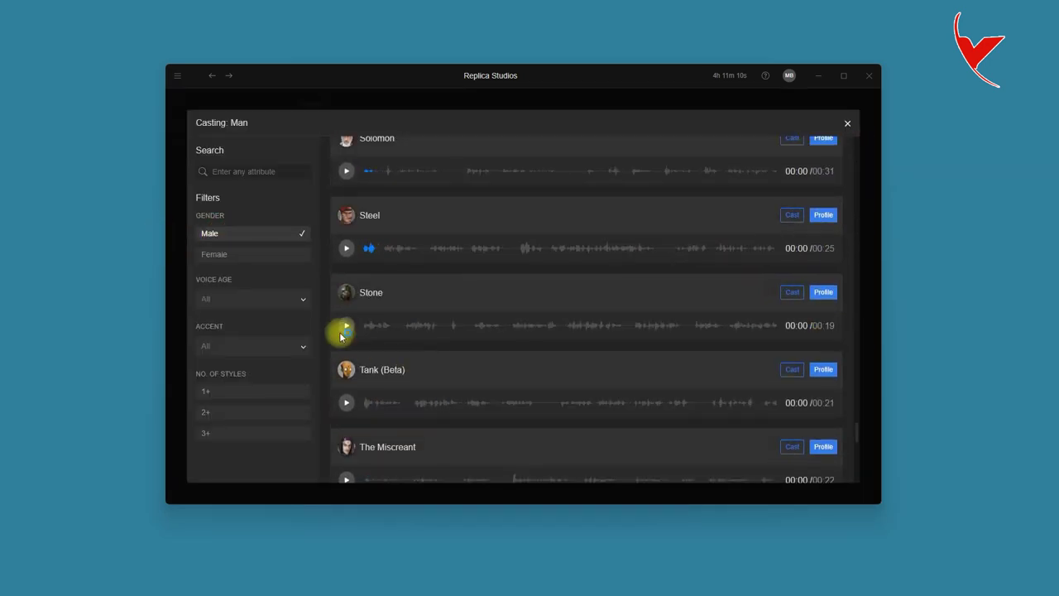
click(788, 293)
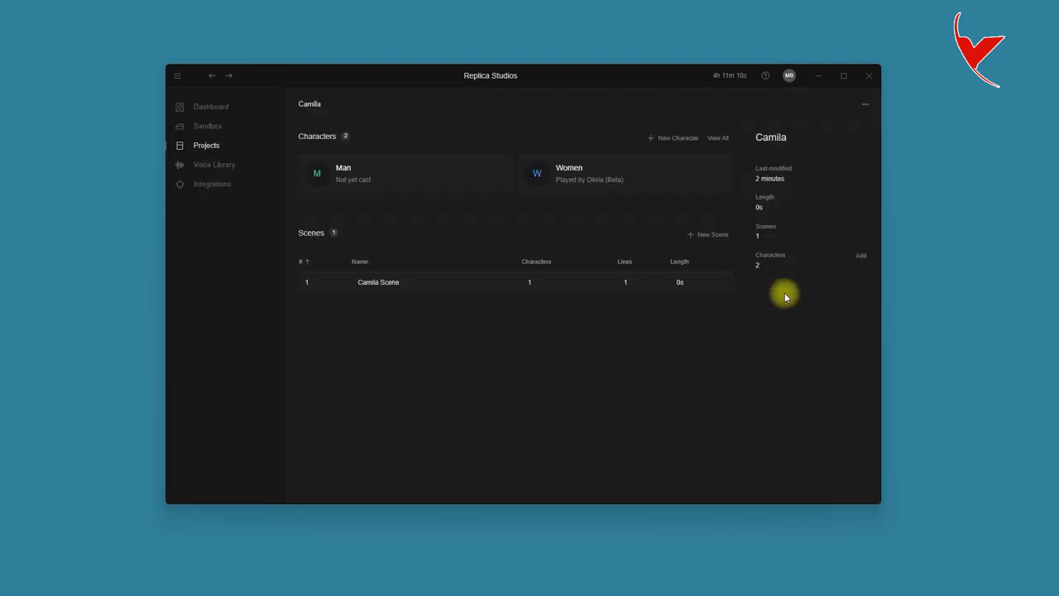
- Add an 'I love you.' line for Man in Camila Scene and generate its audio
click(733, 284)
click(506, 196)
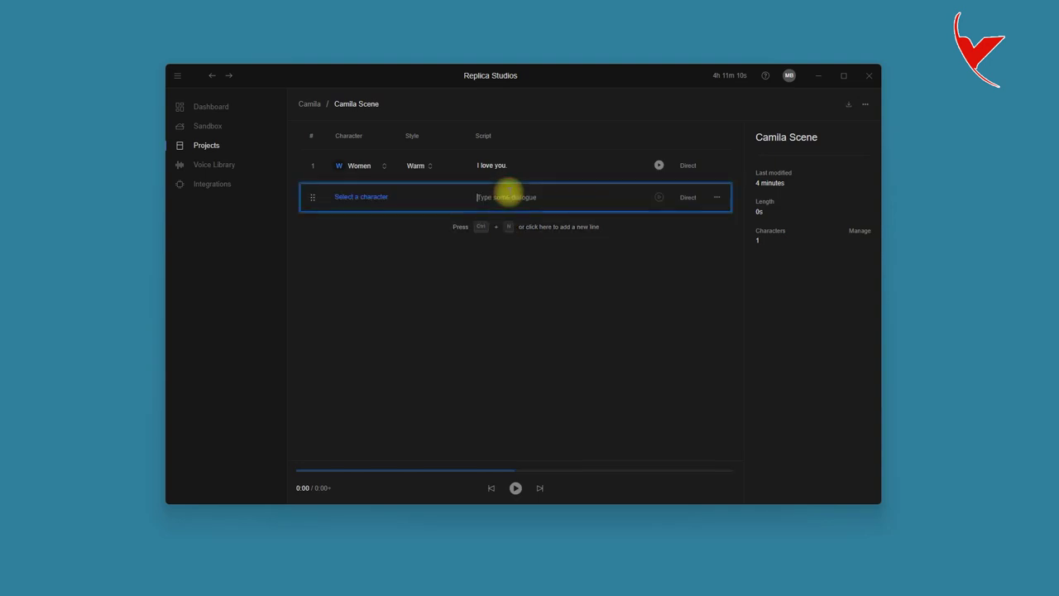
click(364, 198)
click(350, 235)
text(I love you.)
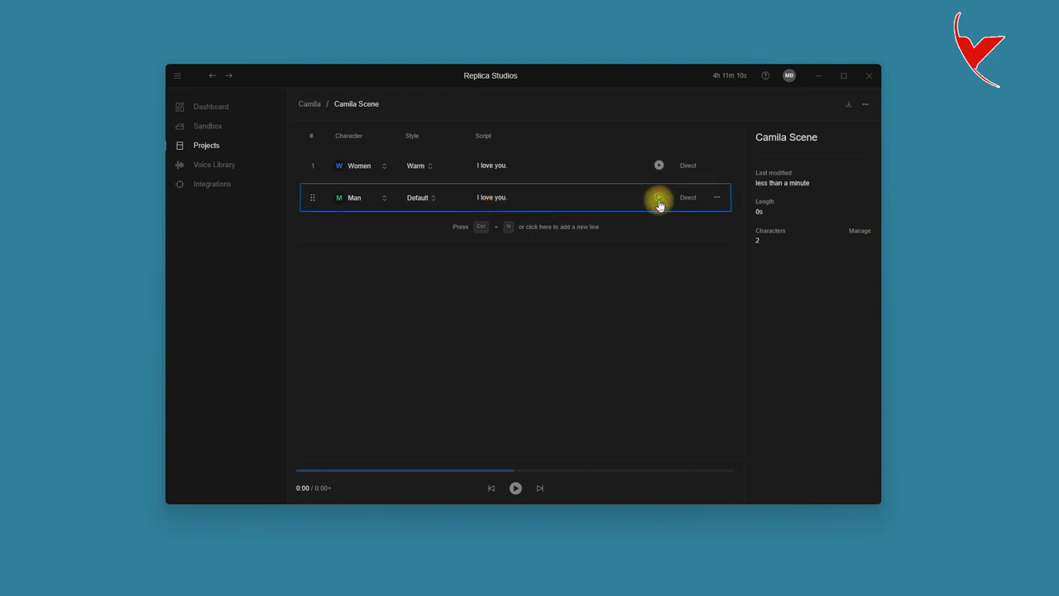
click(659, 198)
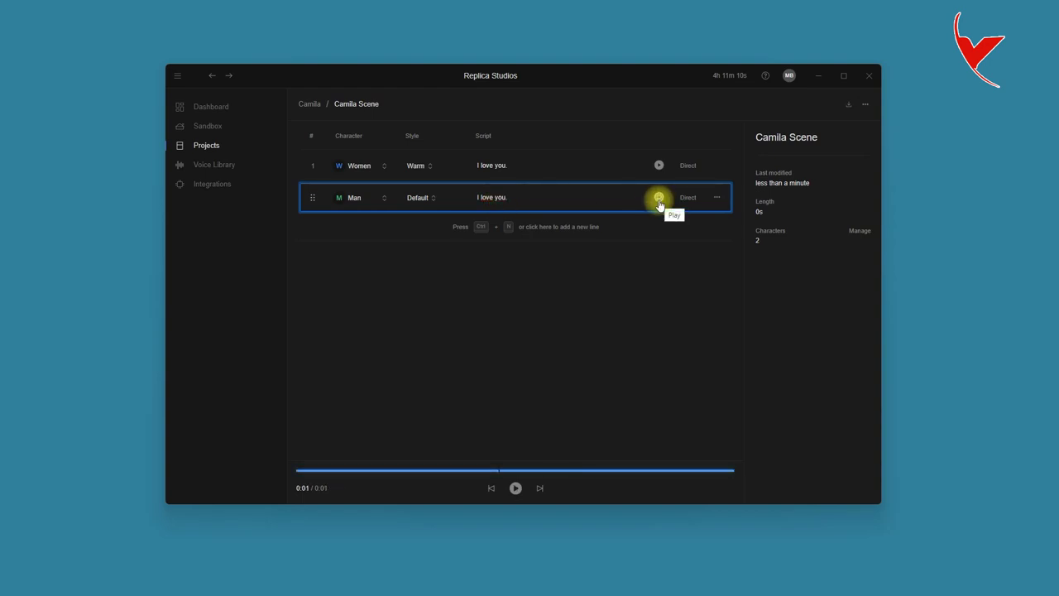
- Export Man's line as iLoveyou_Man.wav and close Replica Studios
click(717, 197)
click(733, 229)
click(321, 157)
drag(282, 404, 271, 404)
text(Man)
key(Return)
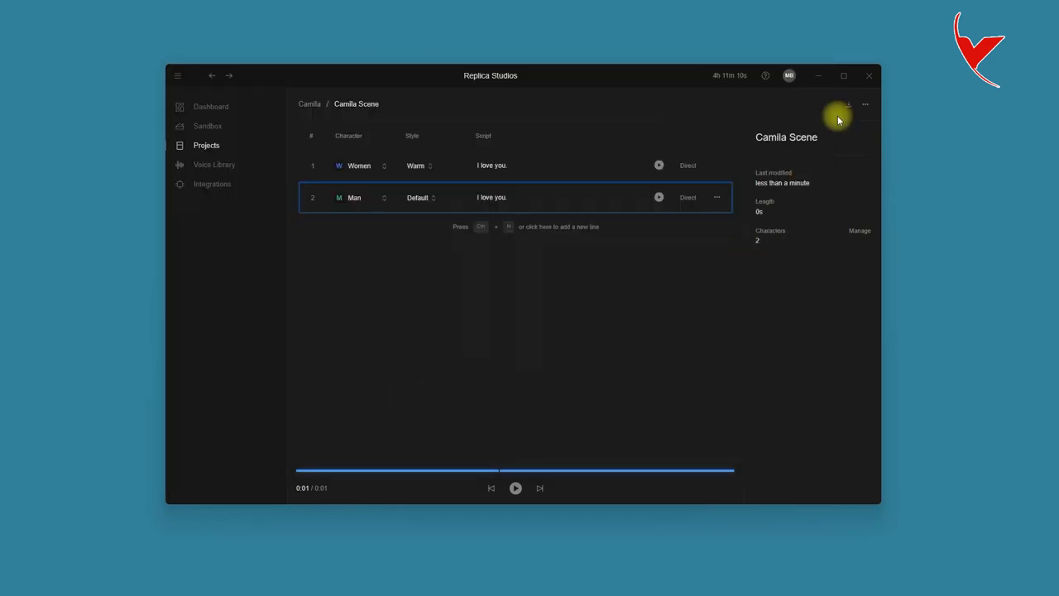
click(867, 75)
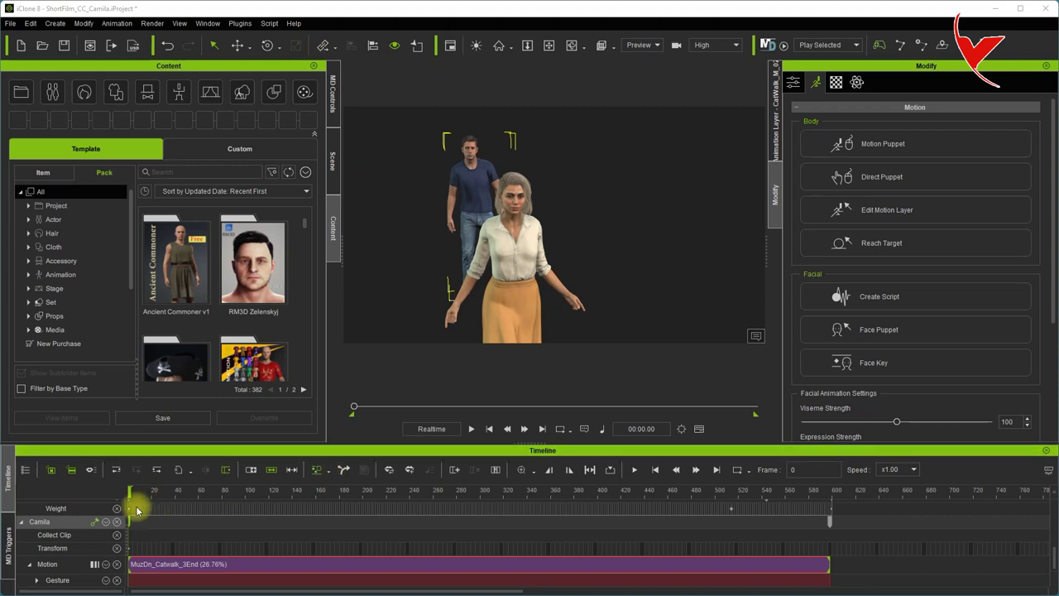
- Move the playhead to about frame 507 and open Animation > Create Script
drag(130, 498, 634, 487)
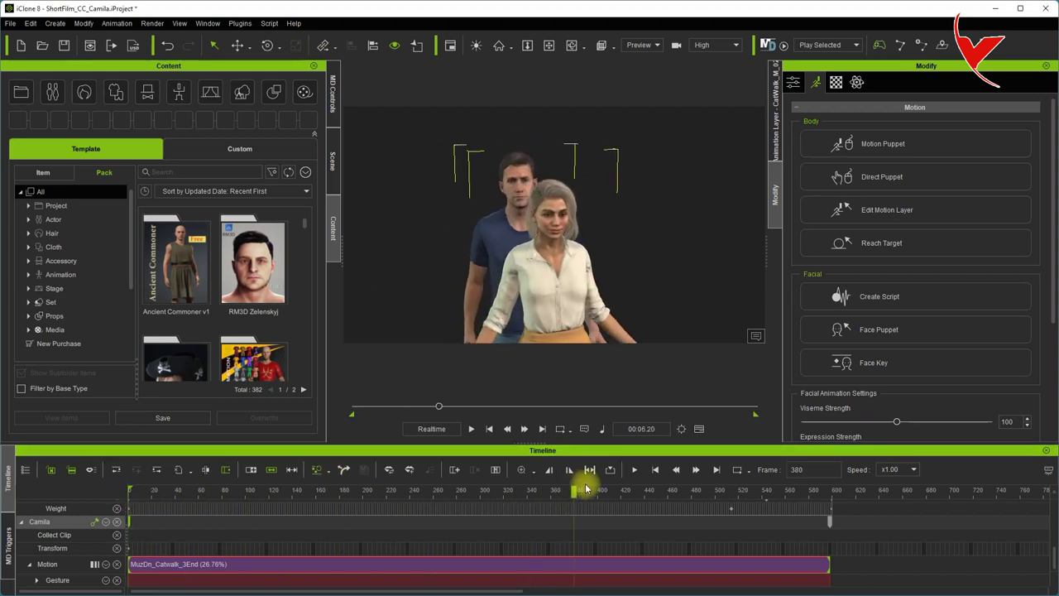
drag(633, 486, 724, 490)
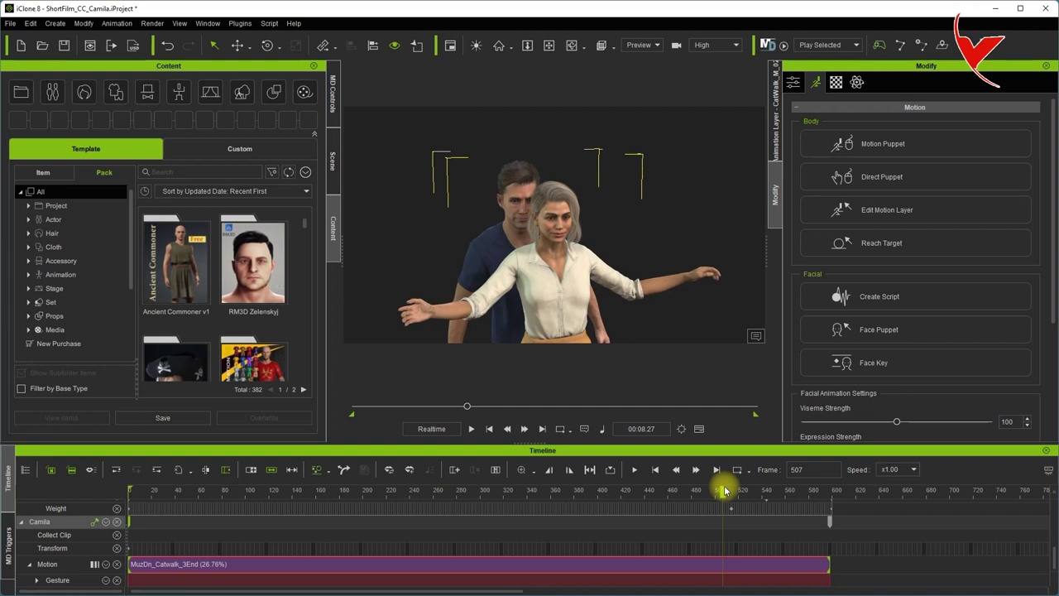
click(117, 23)
- Apply an AccuLips lip-sync to Kevin from iLoveyou_Man.wav, aligned to 'I love you'
mouse_move(126, 39)
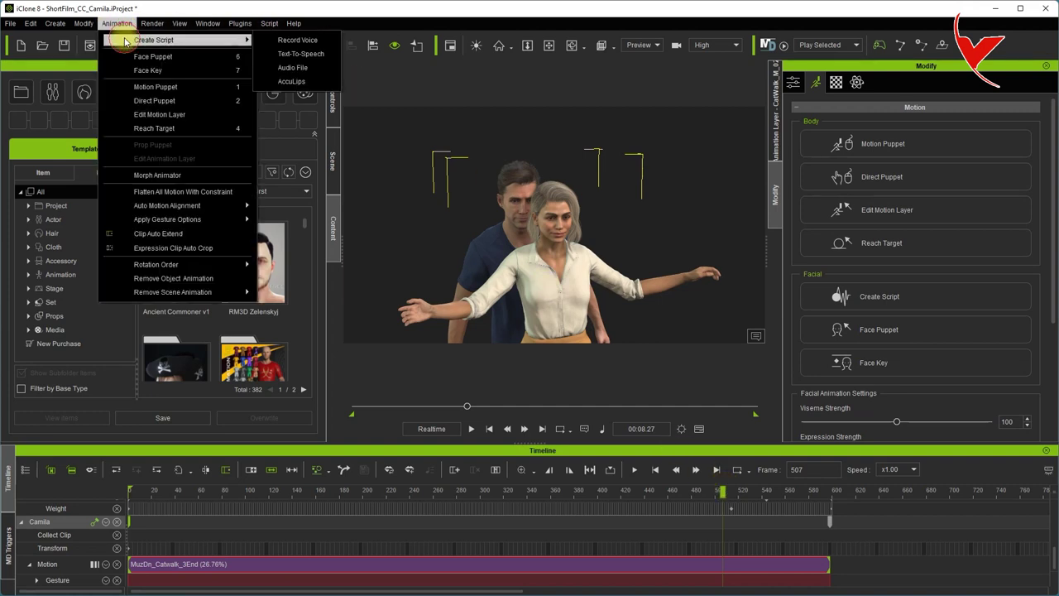
click(291, 81)
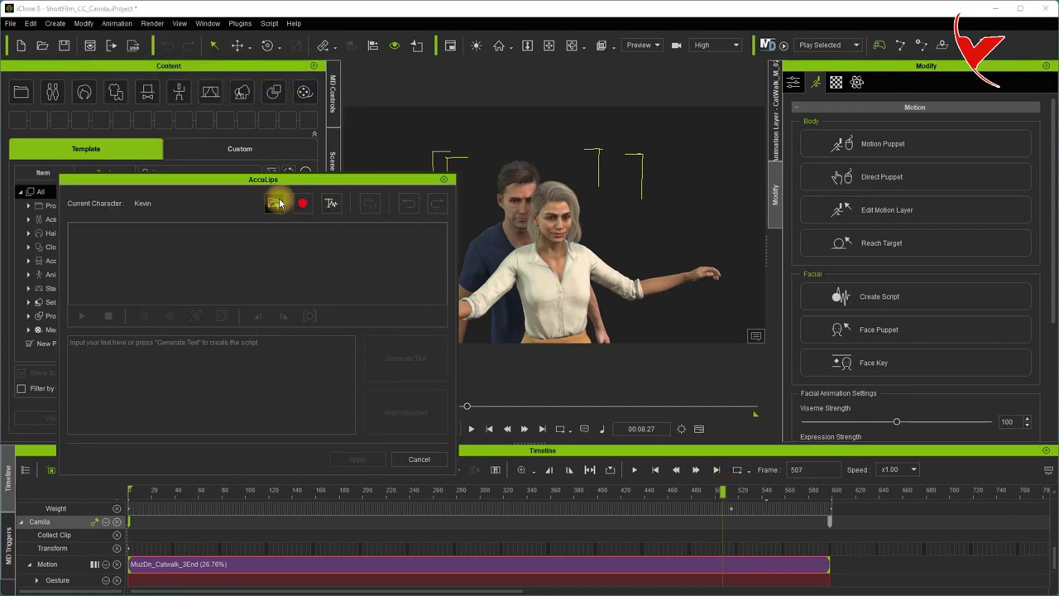
click(277, 204)
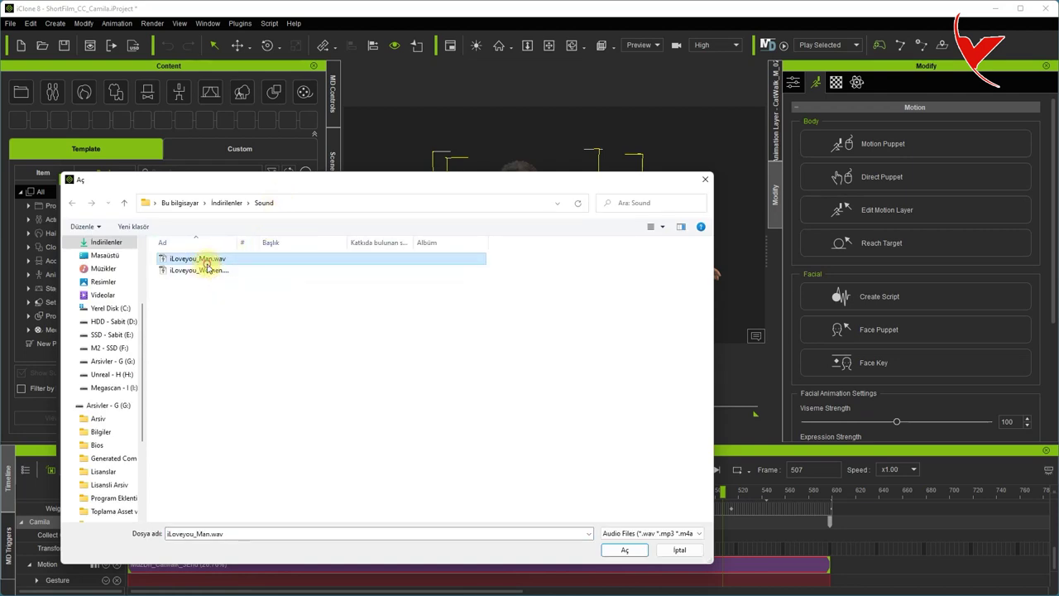
double_click(207, 260)
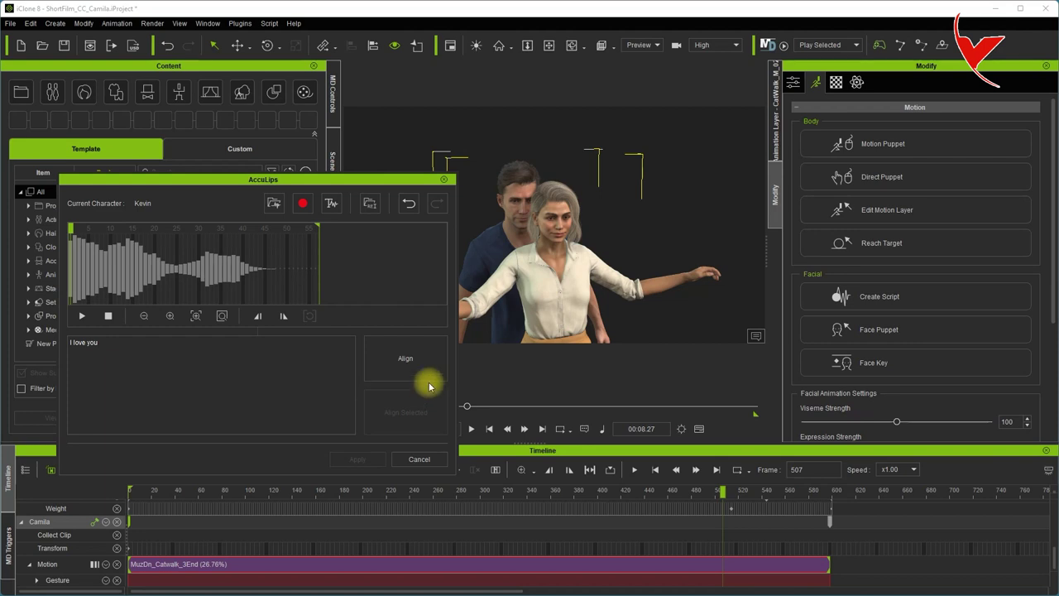
click(407, 362)
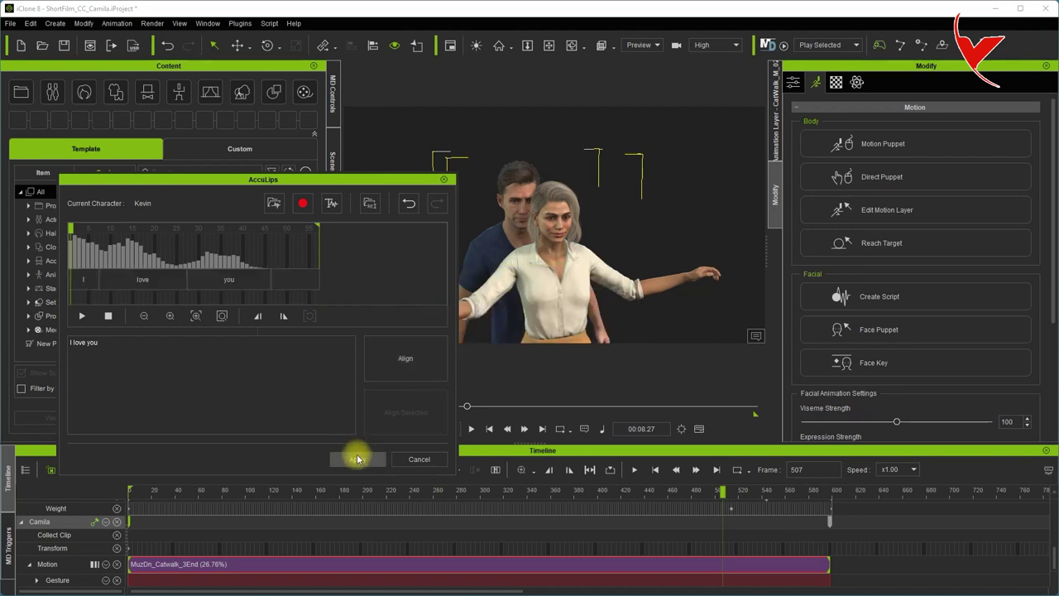
click(357, 460)
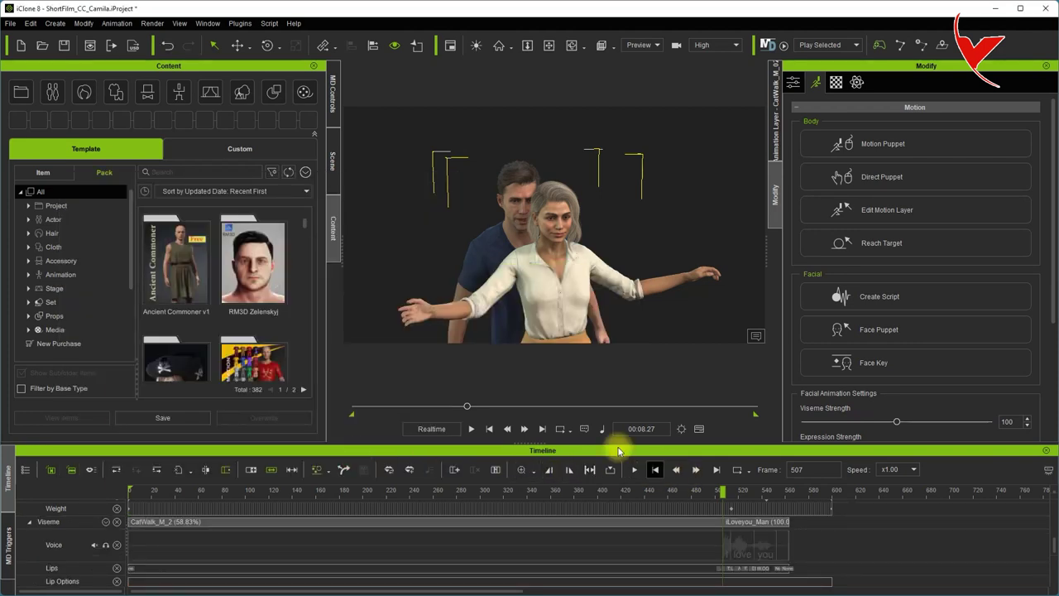
- Play back Kevin's lip-synced line from the start and from frame 415
click(470, 429)
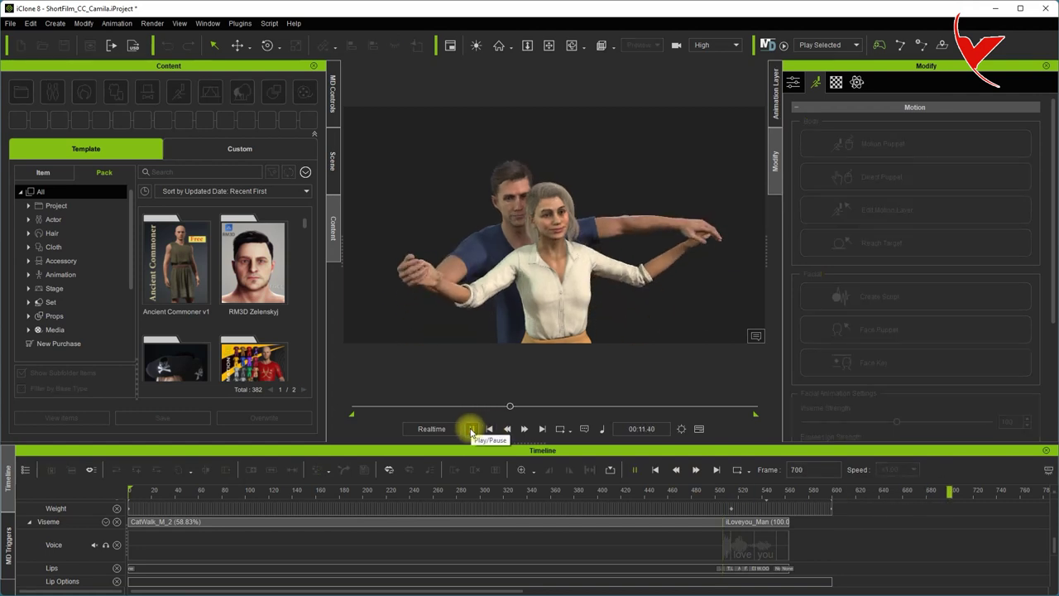
click(471, 429)
click(472, 429)
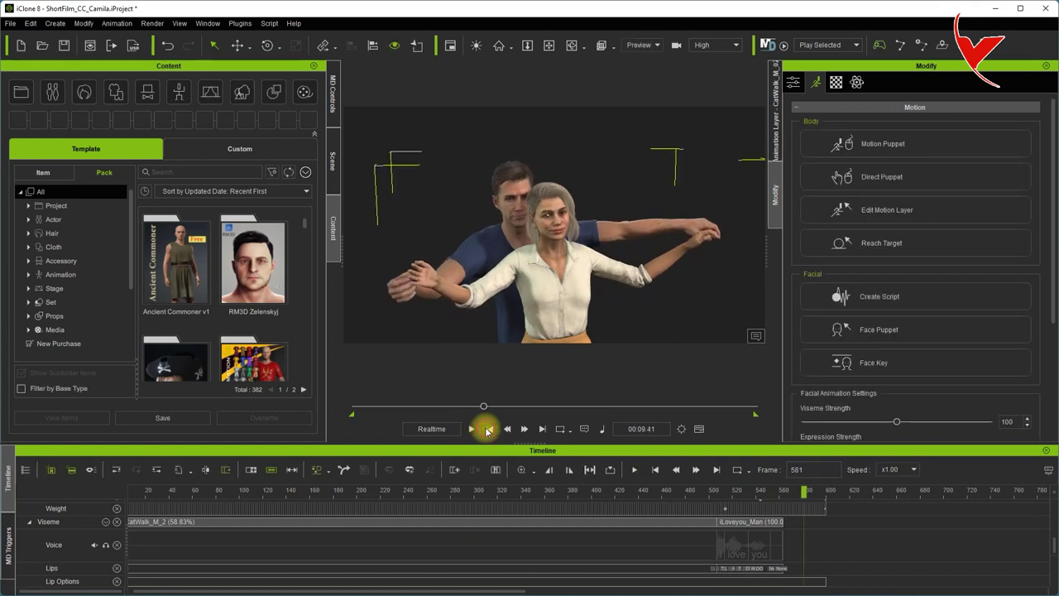
click(487, 430)
click(478, 431)
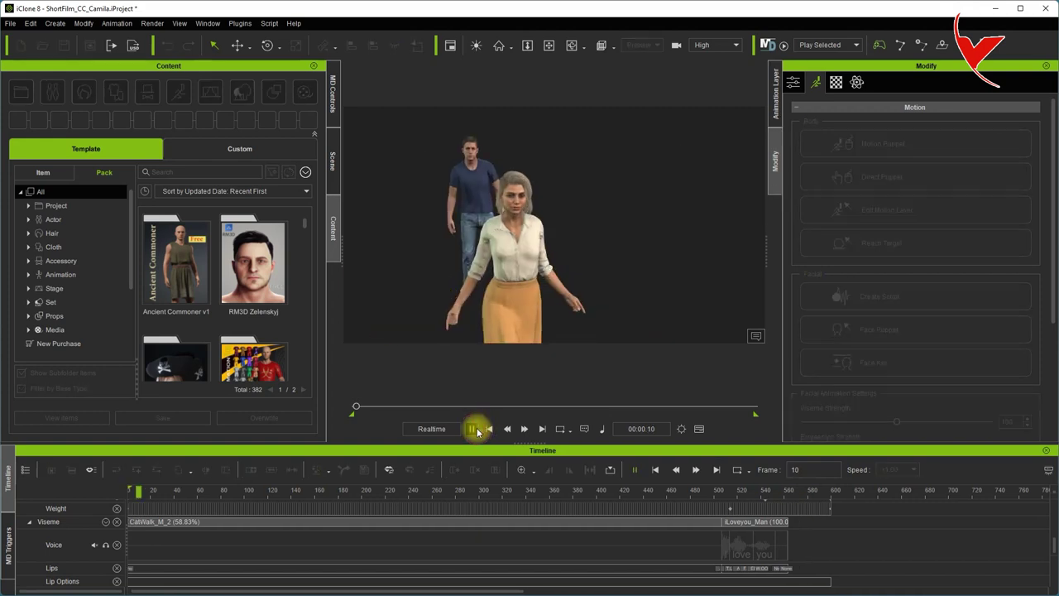
click(616, 490)
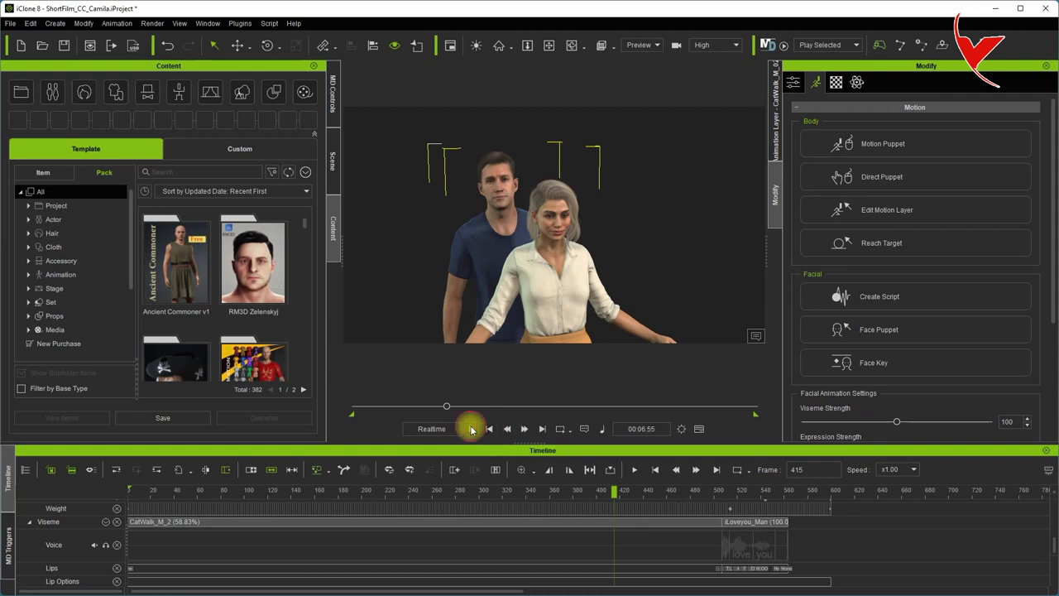
click(472, 429)
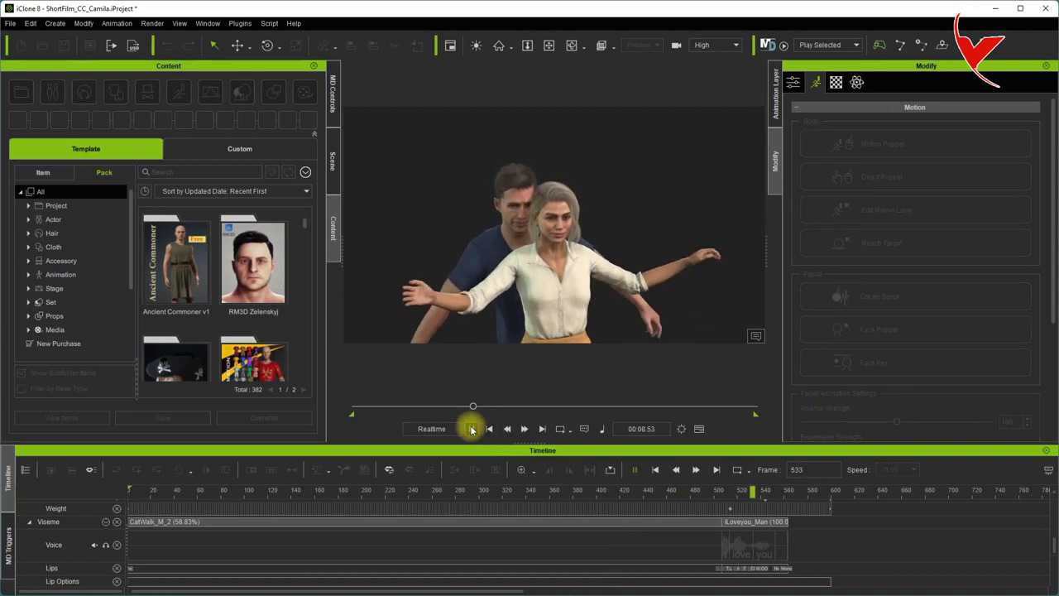
click(471, 429)
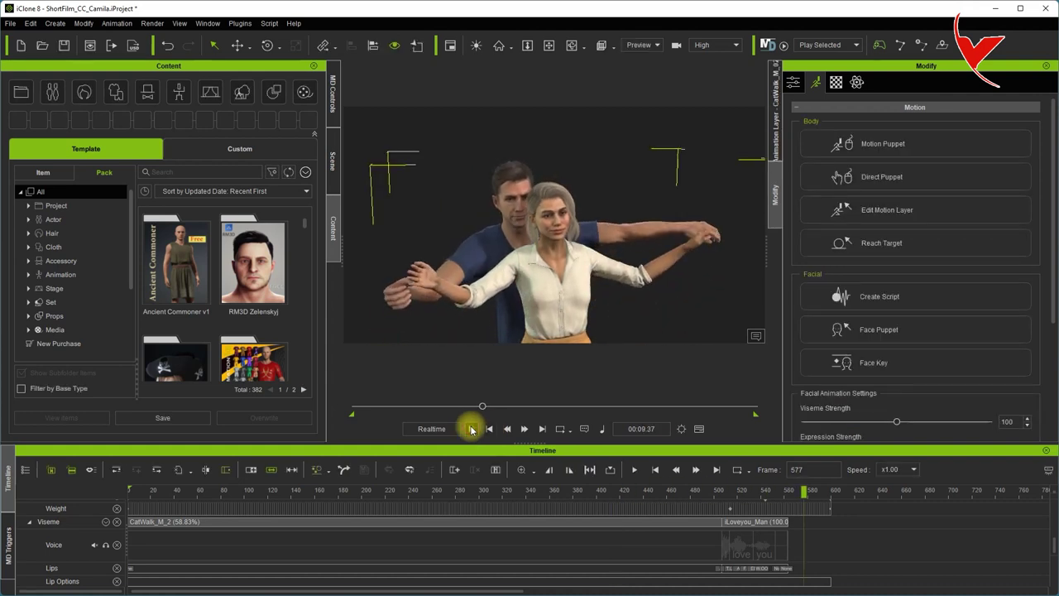
drag(805, 490, 805, 491)
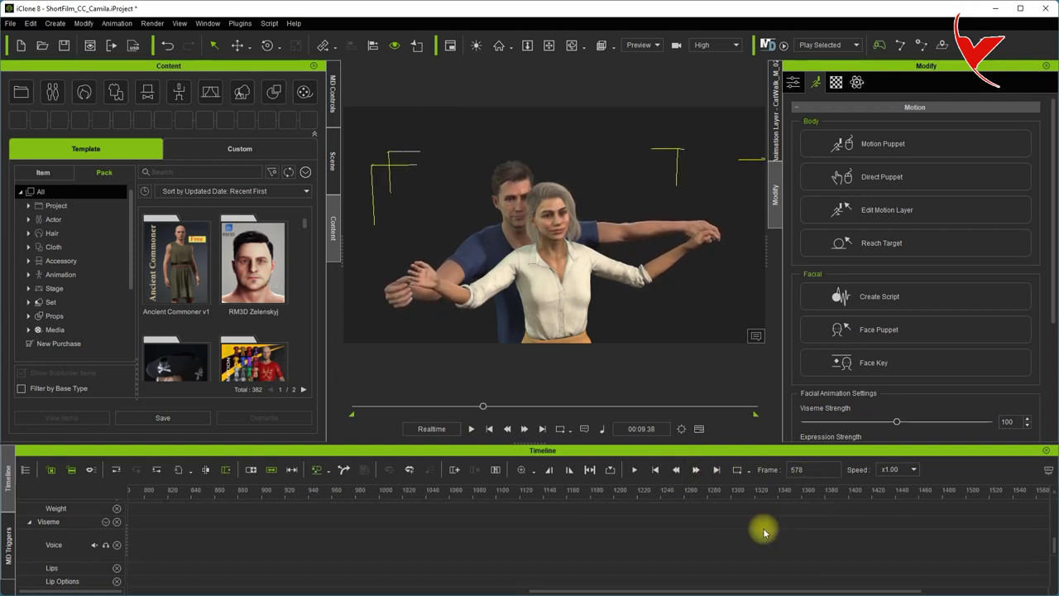
- Collapse Kevin's tracks, select Camila, and open the Animation menu
scroll(763, 534, down, 1)
scroll(762, 584, down, 1)
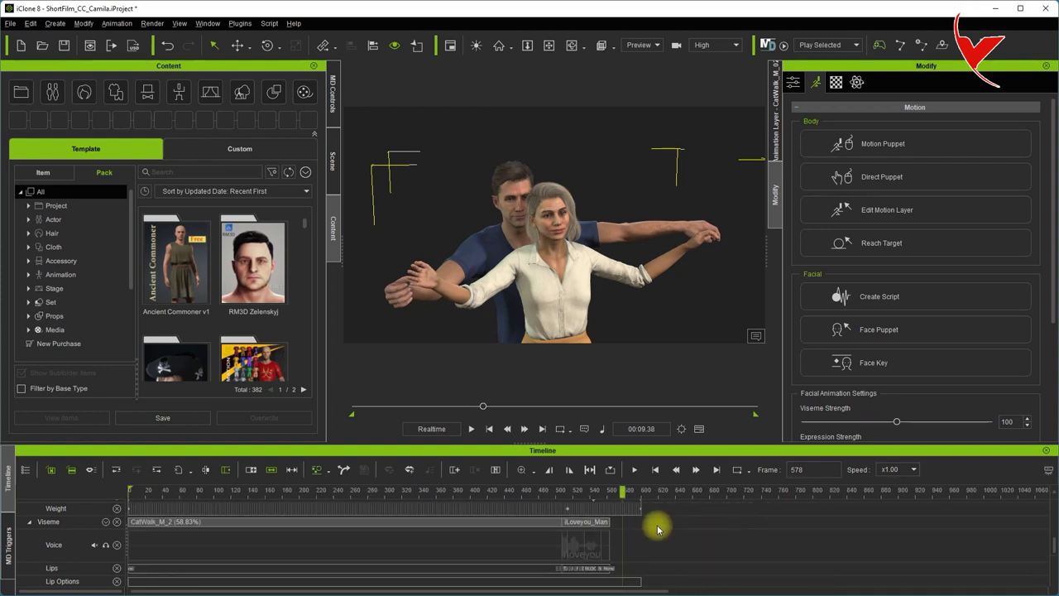
scroll(658, 525, down, 1)
scroll(660, 525, down, 1)
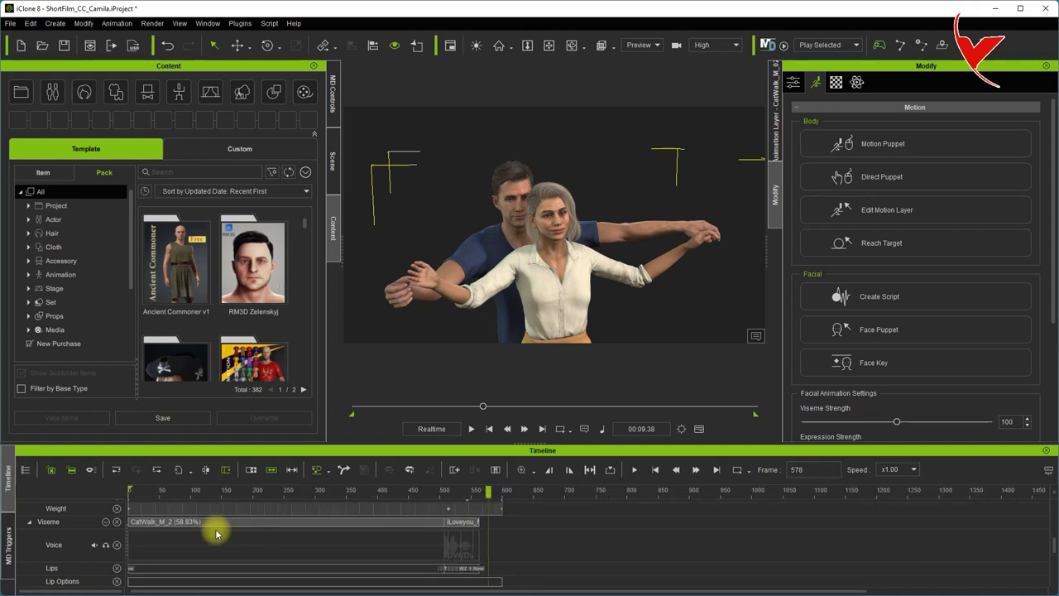
scroll(94, 536, up, 2)
scroll(94, 536, up, 1)
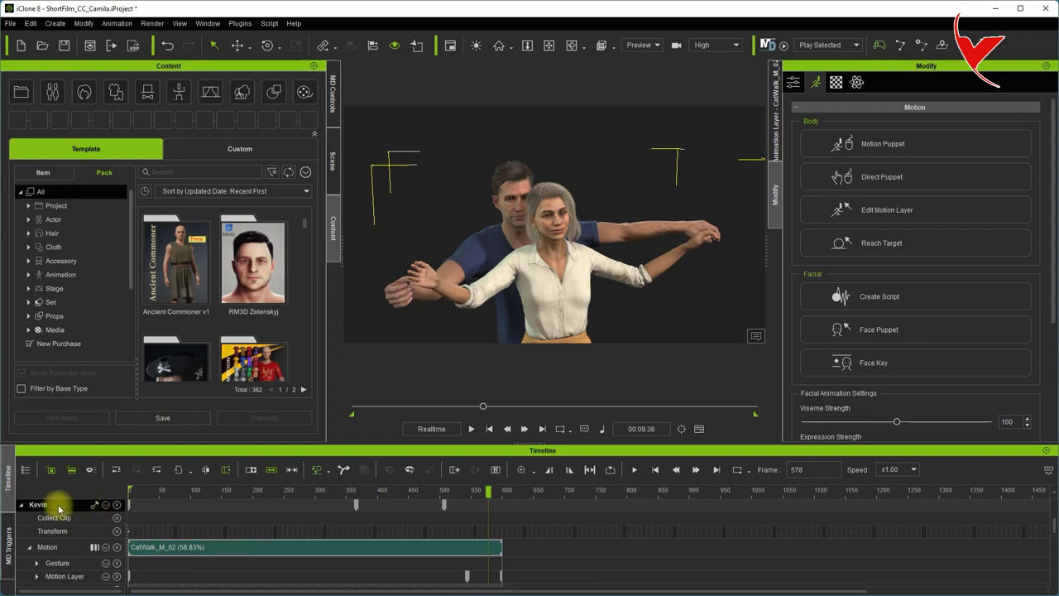
click(22, 505)
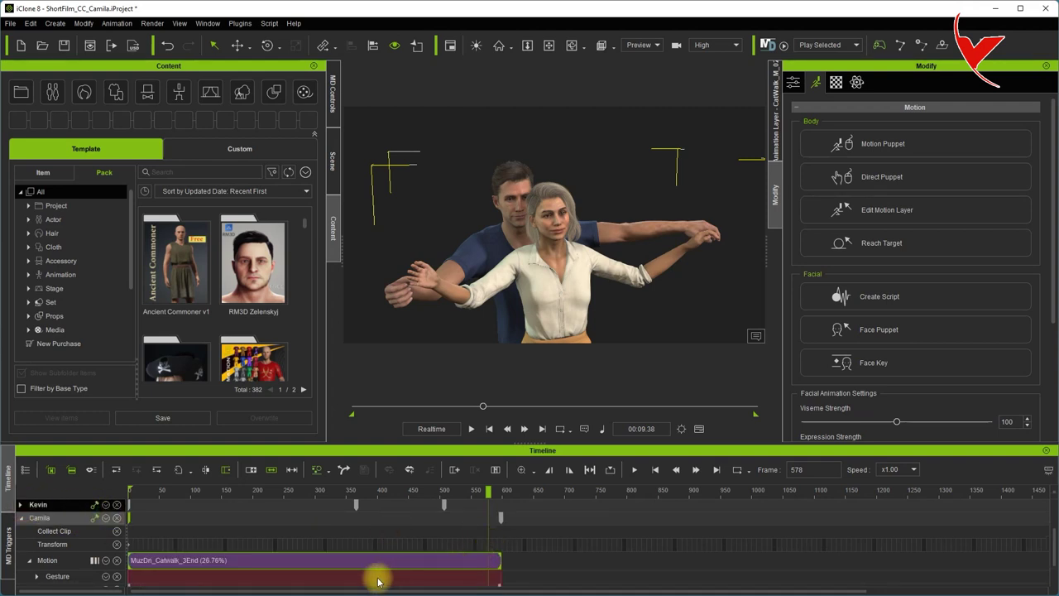
click(488, 577)
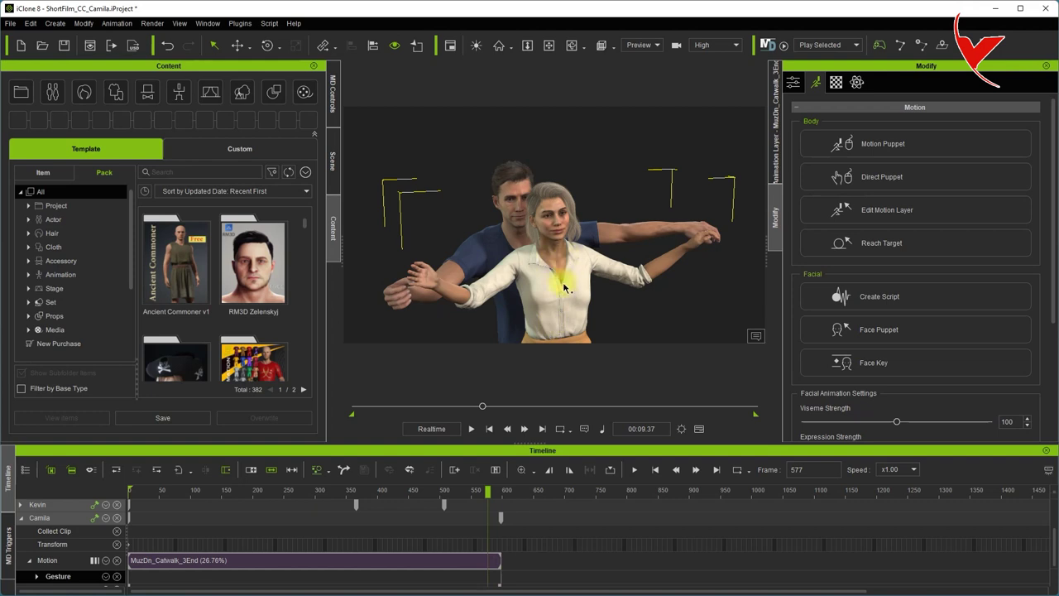
click(116, 23)
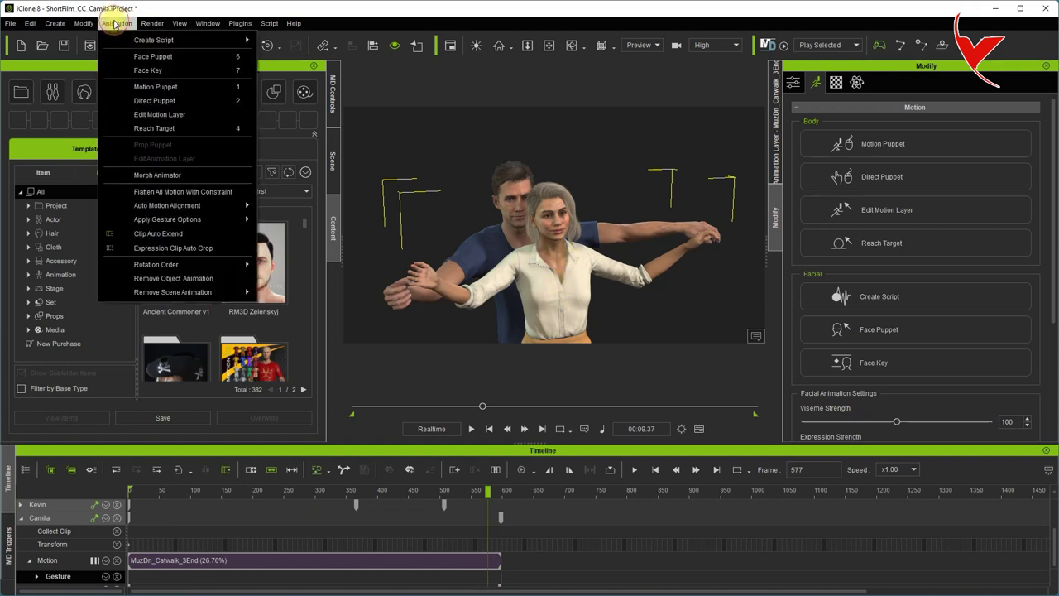
- Apply an AccuLips lip-sync to Camila from the voice file, aligned to 'I love you', then play it
mouse_move(141, 40)
click(286, 81)
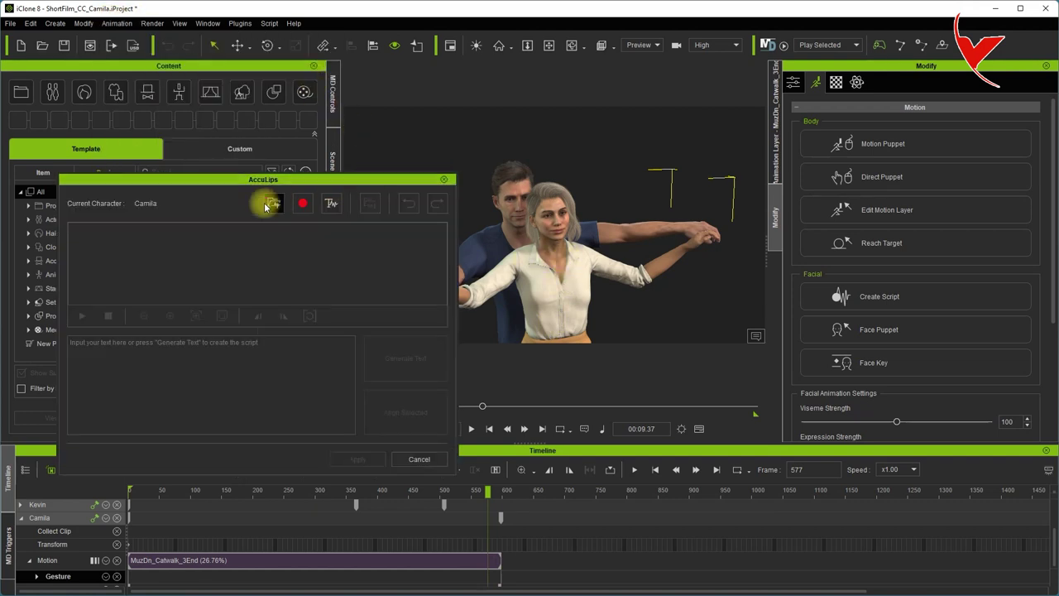
click(273, 203)
double_click(216, 270)
click(228, 369)
text(I love you)
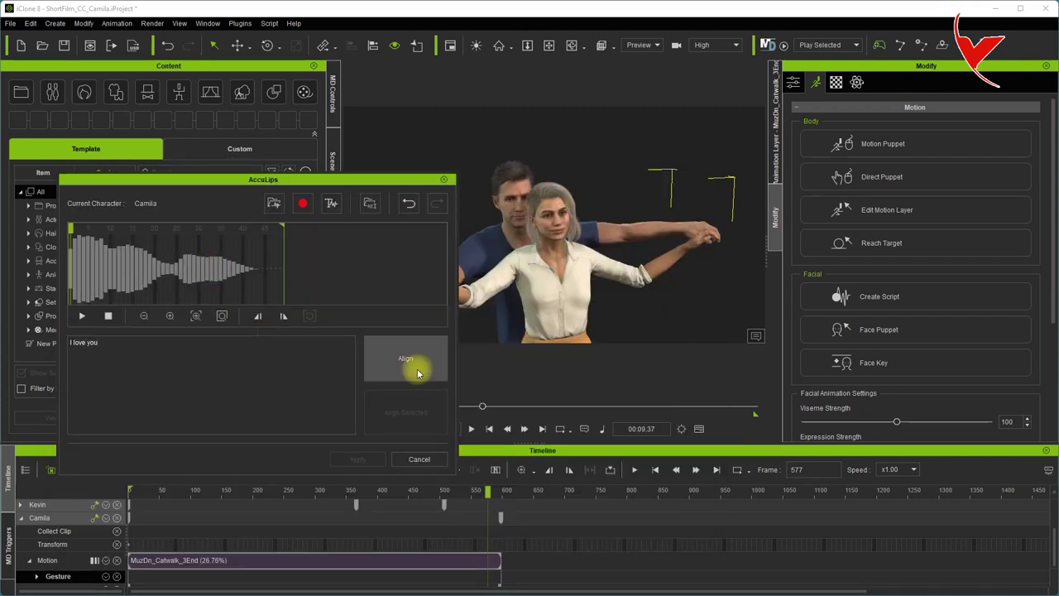
click(412, 368)
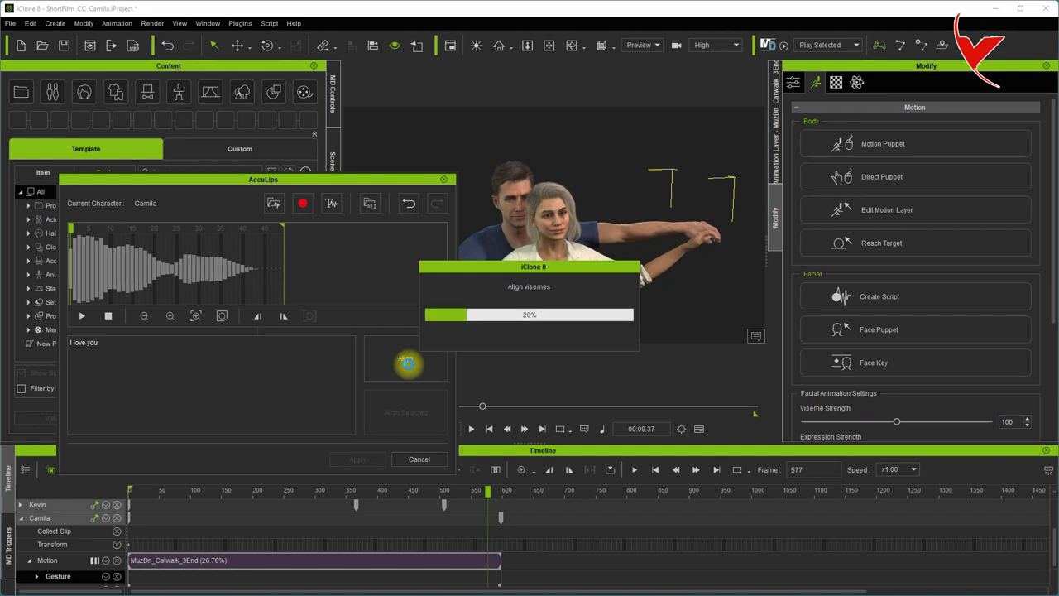
click(358, 460)
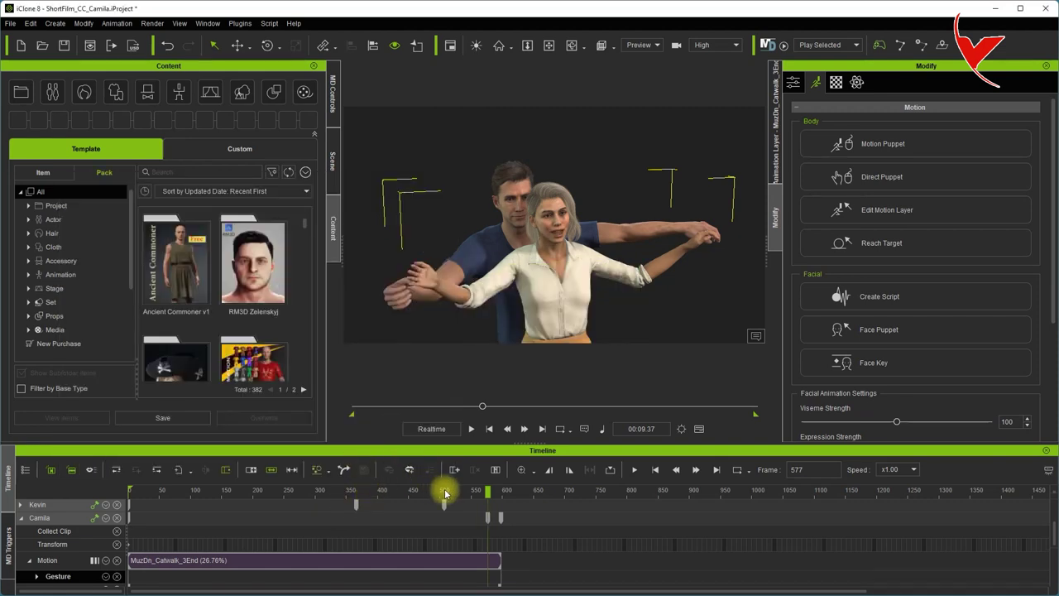
click(472, 429)
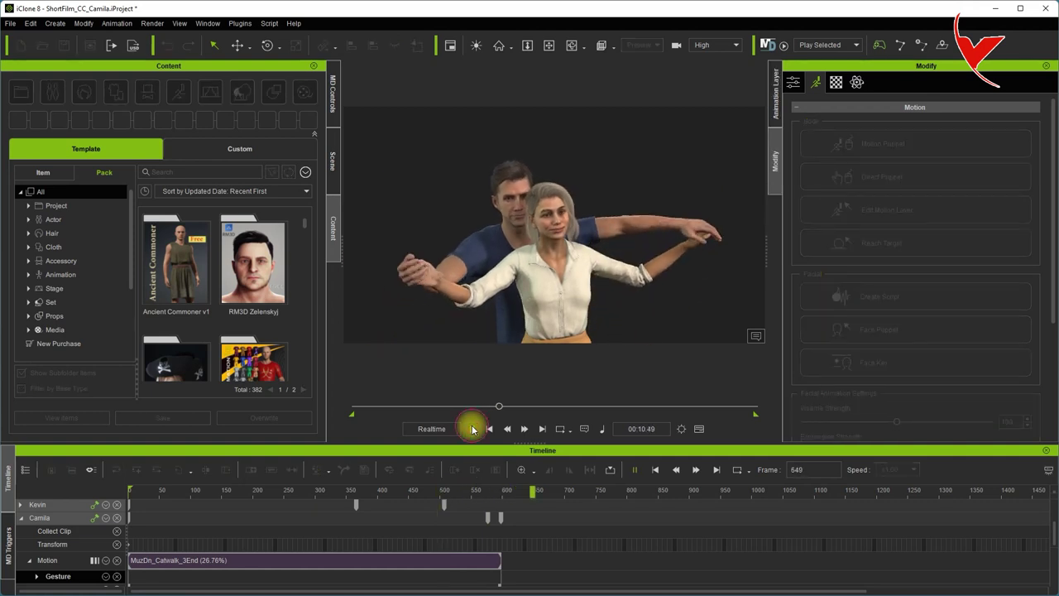
- Stop at frame 534 and drag Camila's iLoveyou viseme clip earlier
click(471, 428)
mouse_move(544, 489)
mouse_down()
mouse_move(451, 489)
mouse_move(474, 480)
mouse_up()
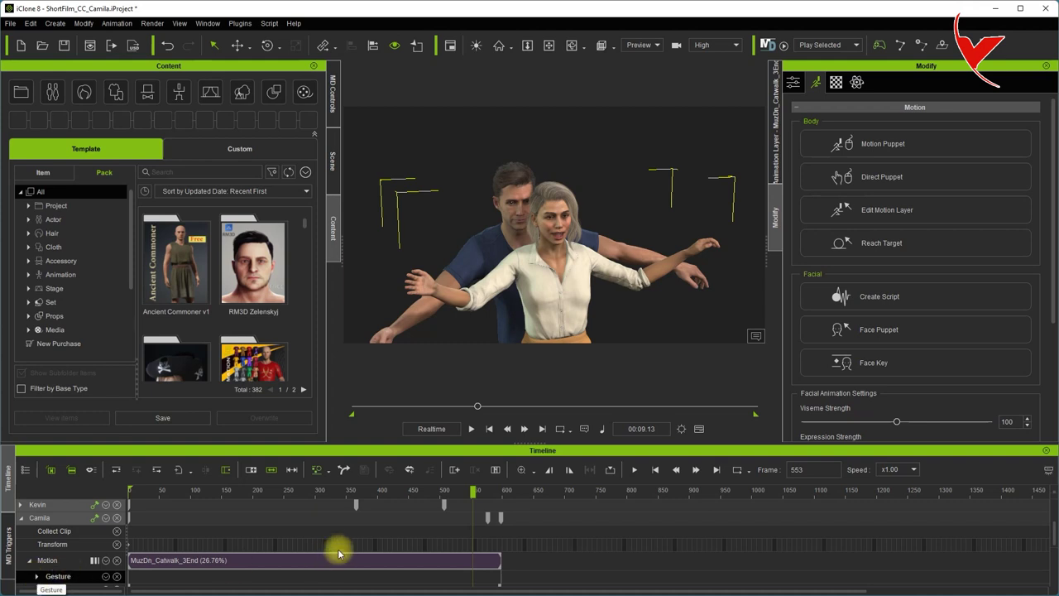
scroll(347, 549, down, 2)
scroll(354, 549, down, 2)
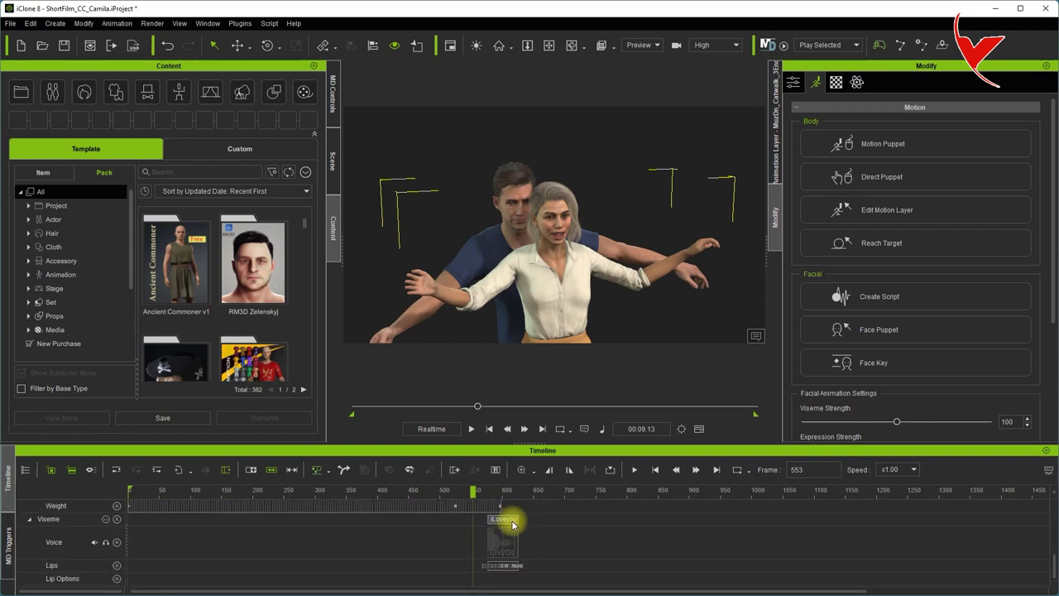
drag(507, 524, 485, 524)
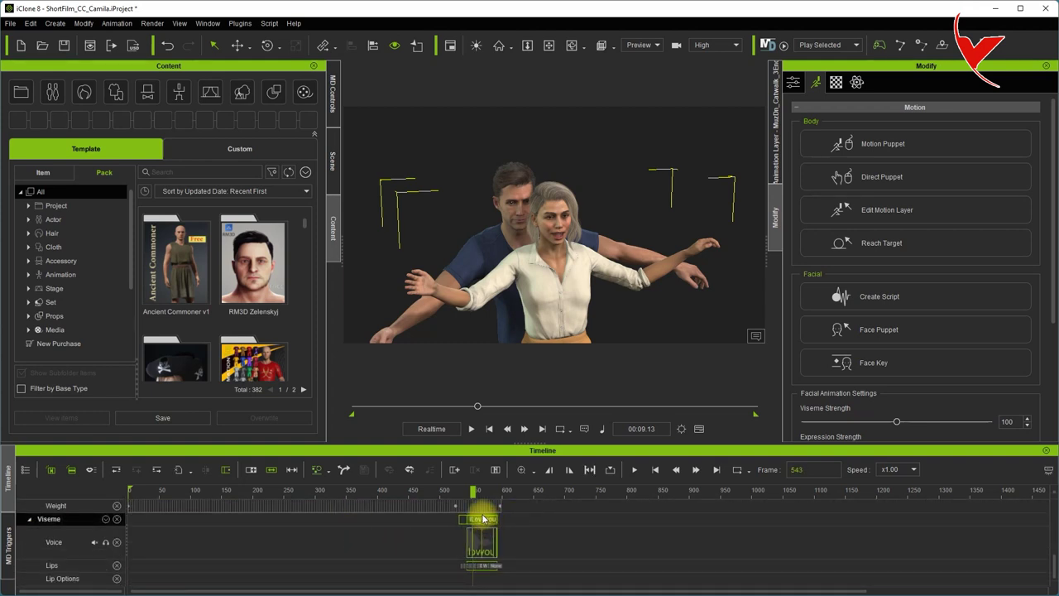
key(space)
- Replay the line and nudge the iLoveyou clip a few more frames earlier
click(453, 494)
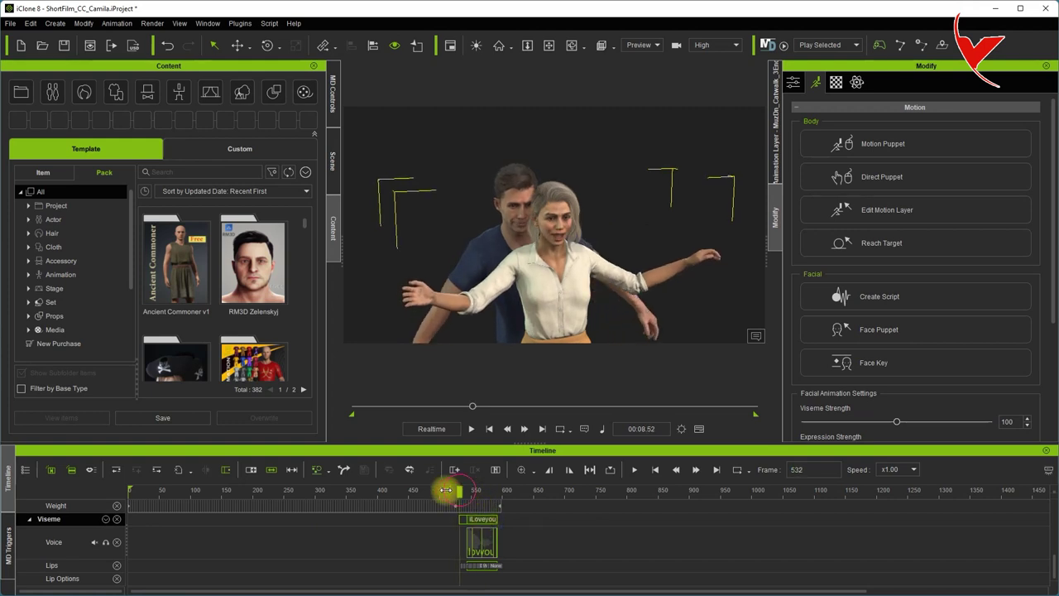
click(472, 429)
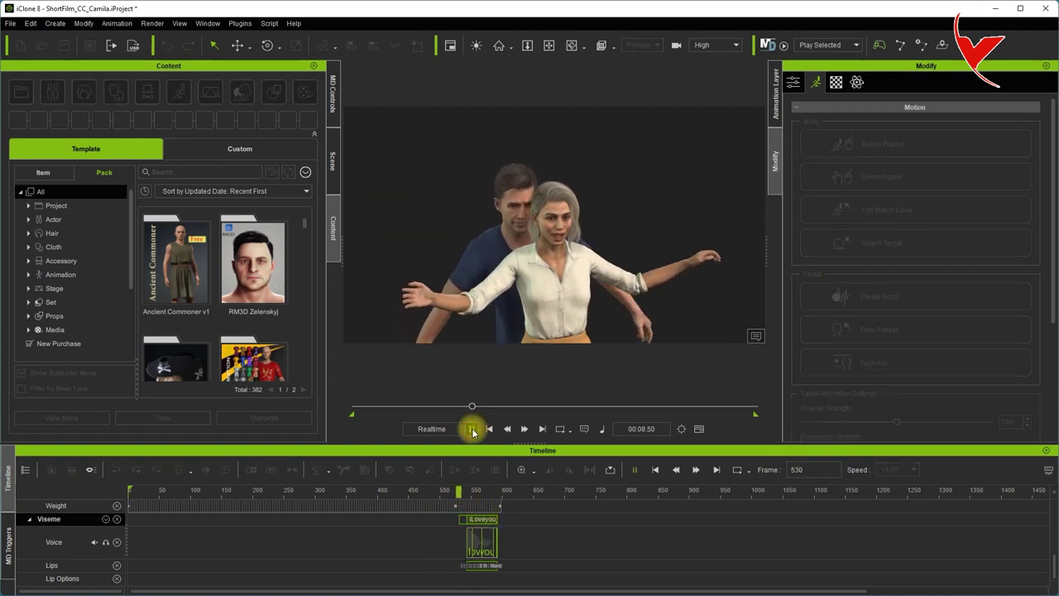
click(472, 429)
click(480, 491)
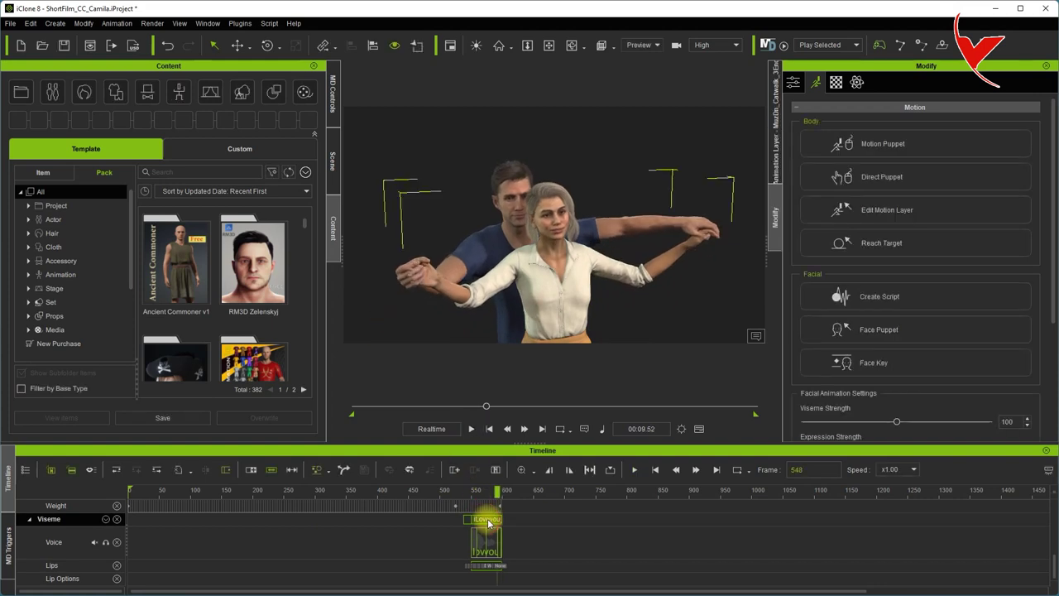
drag(492, 523, 488, 523)
scroll(486, 525, up, 2)
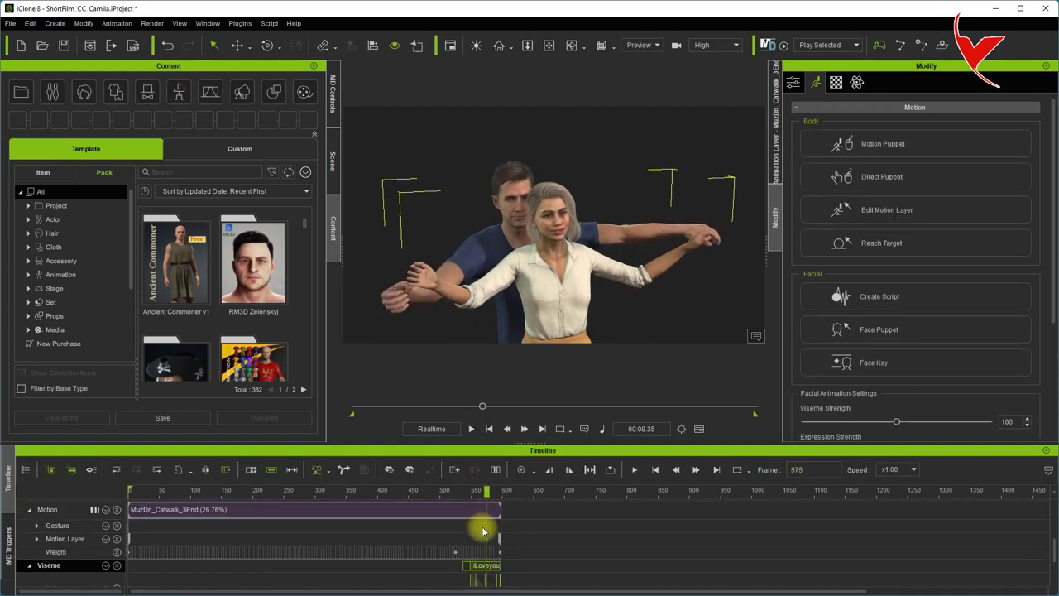
- Drag Kevin's iLoveyou voice clip earlier on his track
scroll(487, 525, up, 2)
scroll(368, 530, up, 2)
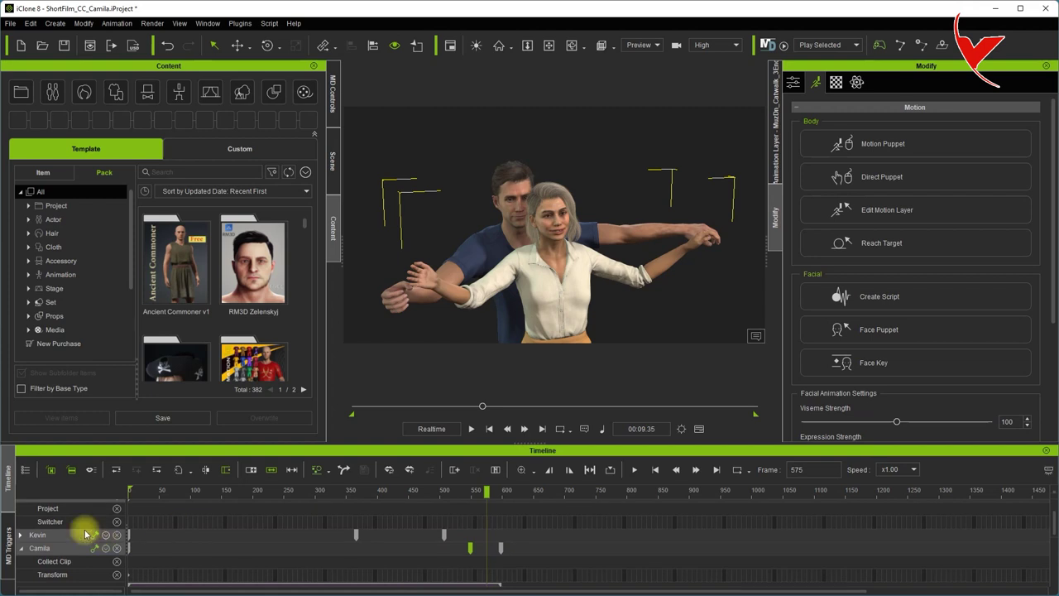
scroll(406, 525, down, 2)
scroll(447, 529, down, 2)
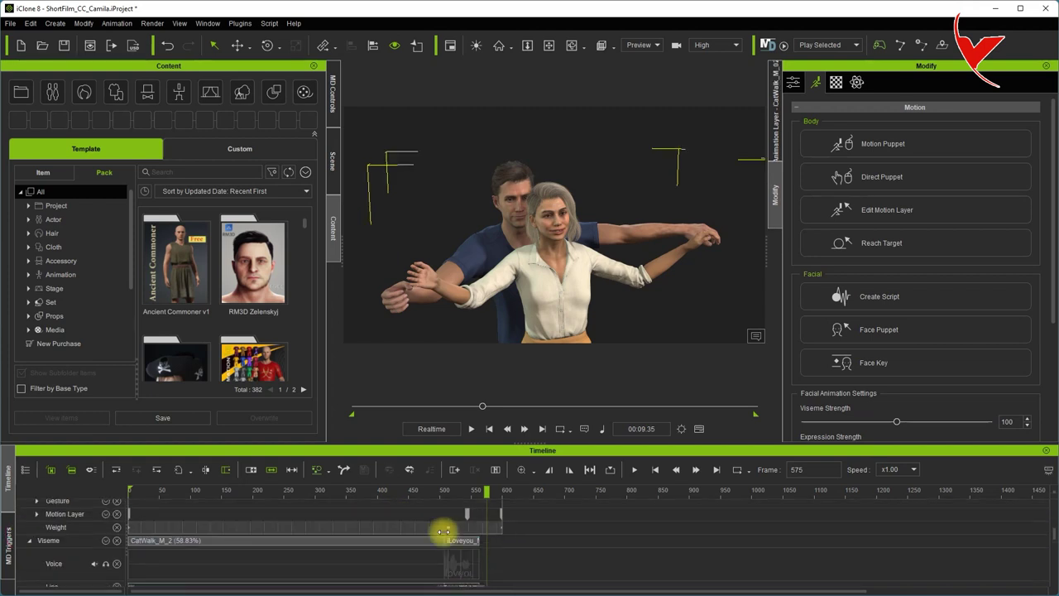
drag(461, 526, 439, 531)
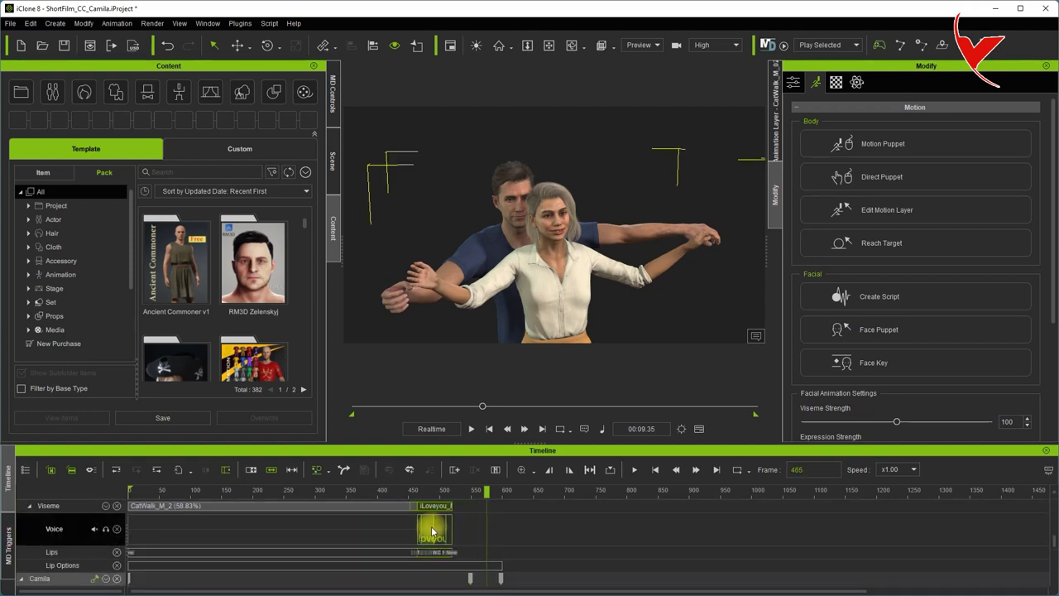
- Play back and scrub between frames 496 and 587 to review the shifted line
click(406, 493)
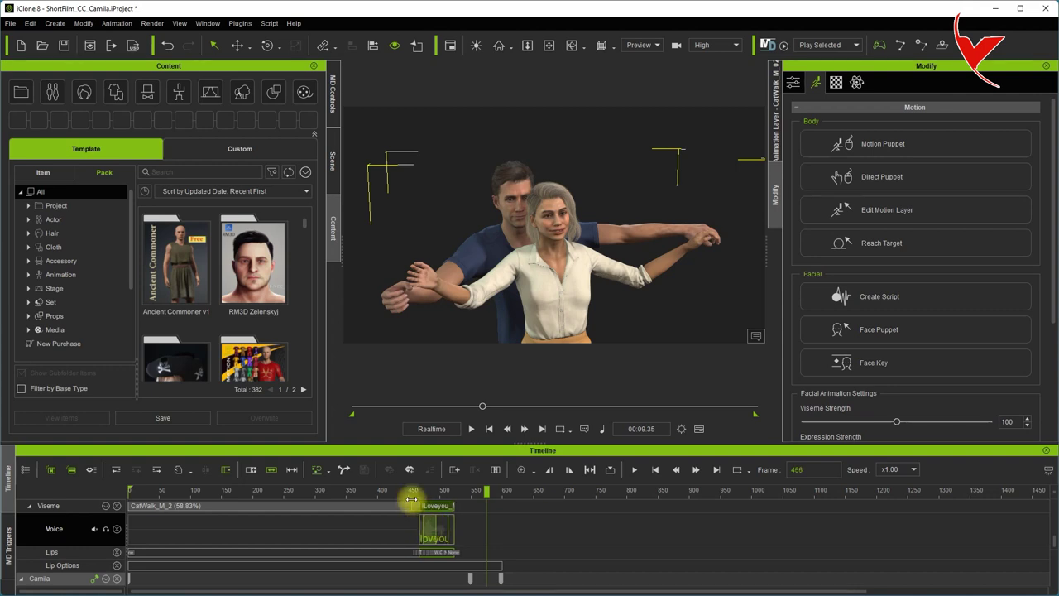
click(469, 429)
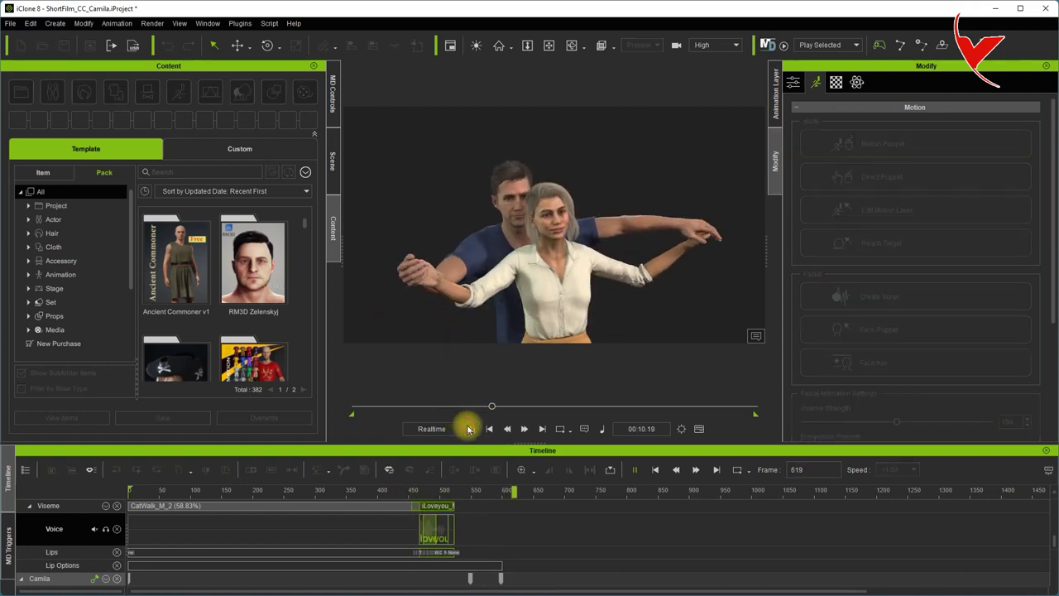
click(470, 429)
mouse_move(351, 494)
mouse_down()
mouse_move(424, 497)
mouse_move(456, 539)
mouse_up()
scroll(461, 563, up, 2)
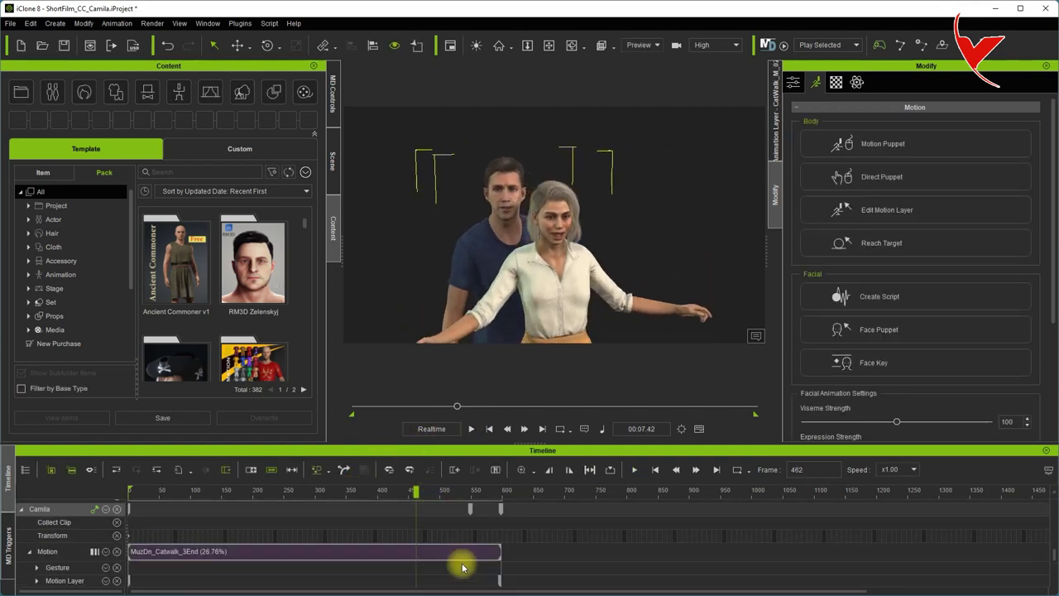
click(494, 509)
- Move the playhead to frame 595 and select Camila's Viseme track and iLoveyou_Women clip
scroll(500, 517, up, 5)
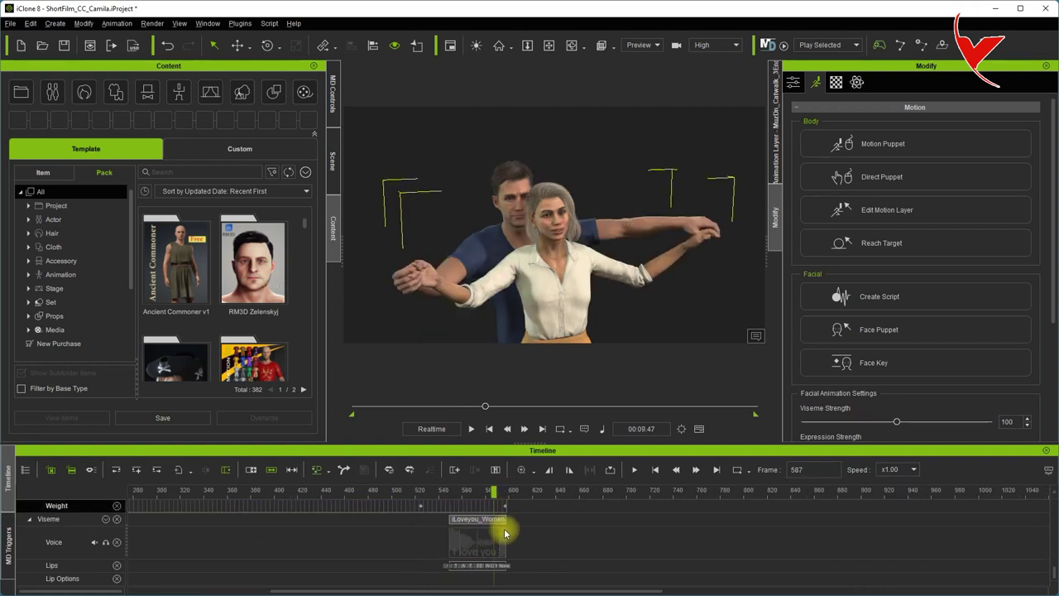
scroll(507, 507, up, 3)
scroll(530, 503, up, 1)
click(531, 507)
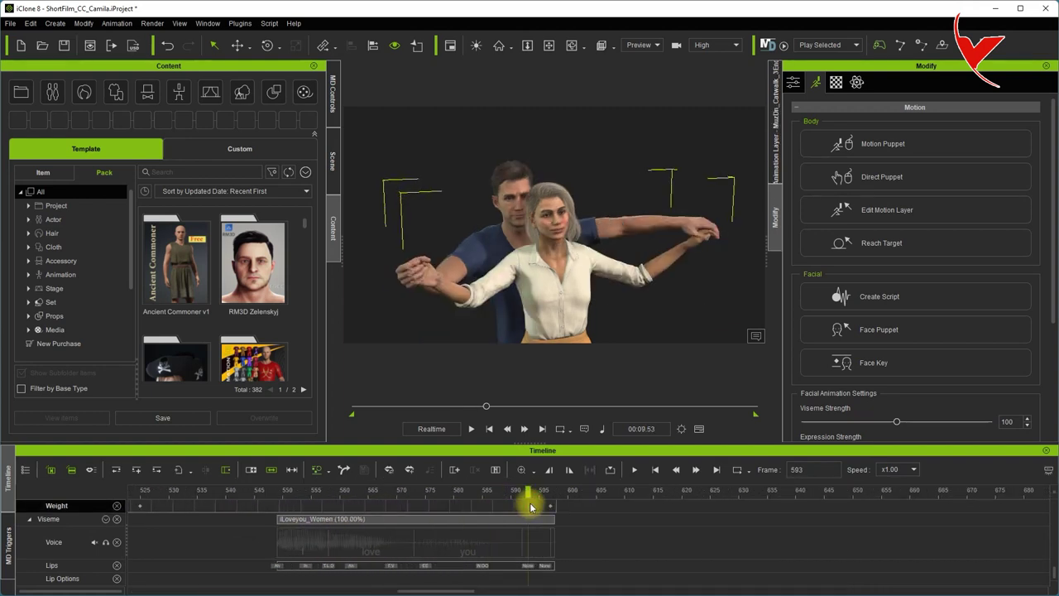
drag(533, 494, 548, 507)
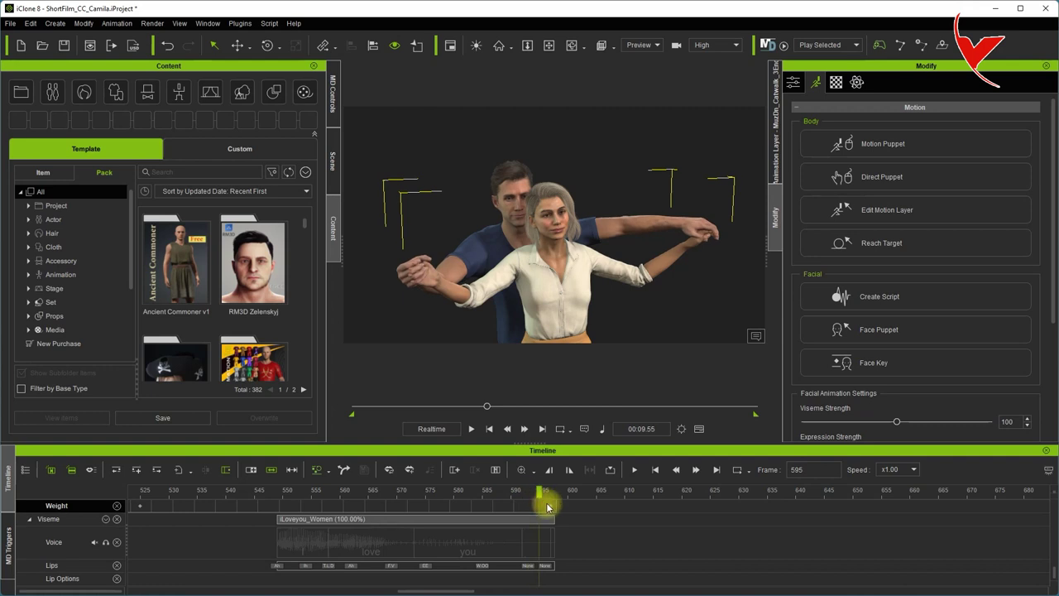
click(546, 519)
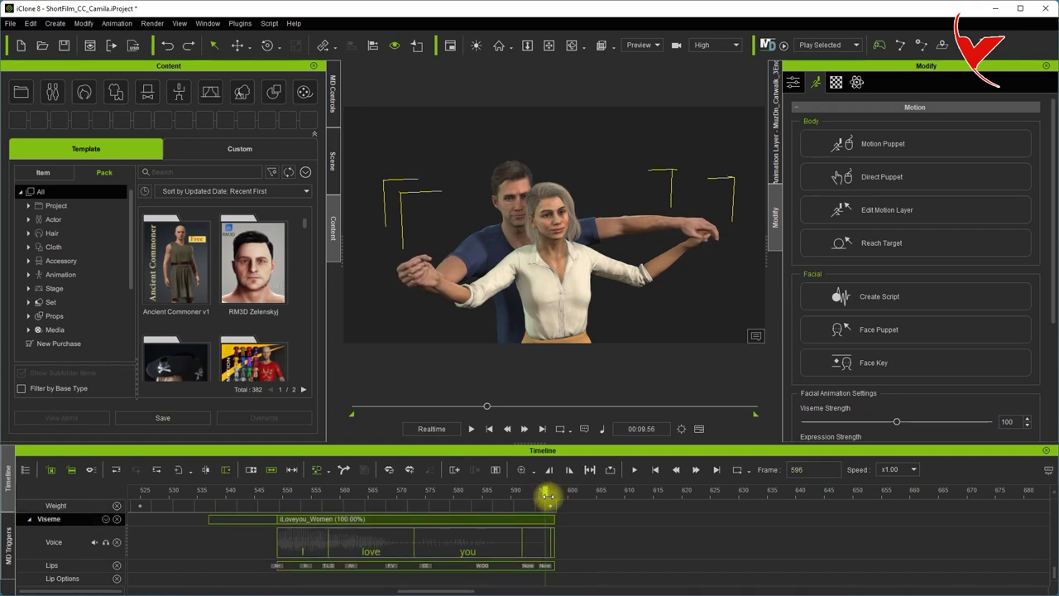
click(545, 536)
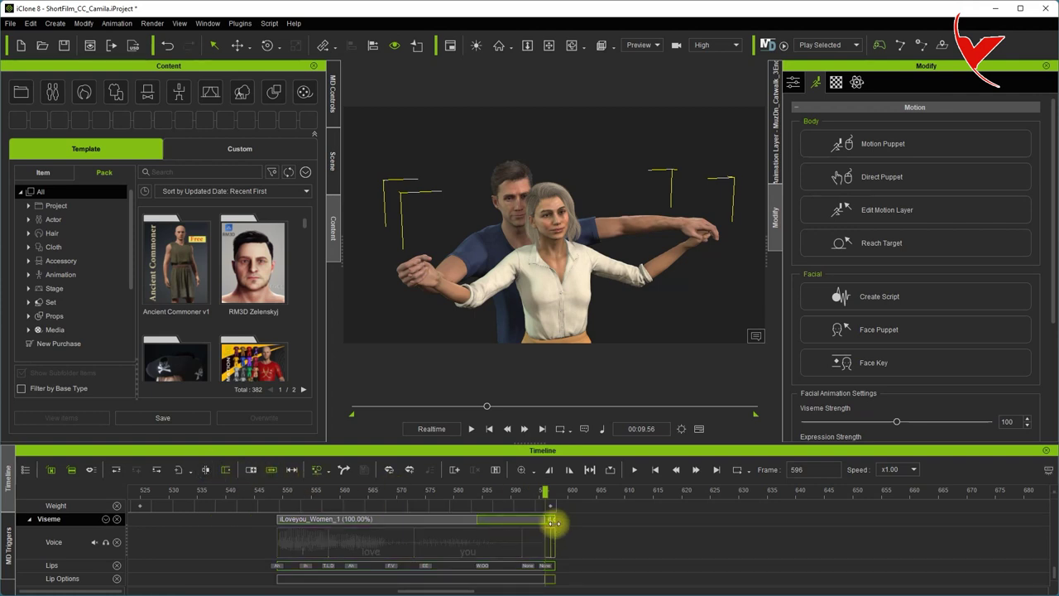
- Preview the lip-synced line from frame 535, then stop playback
click(261, 494)
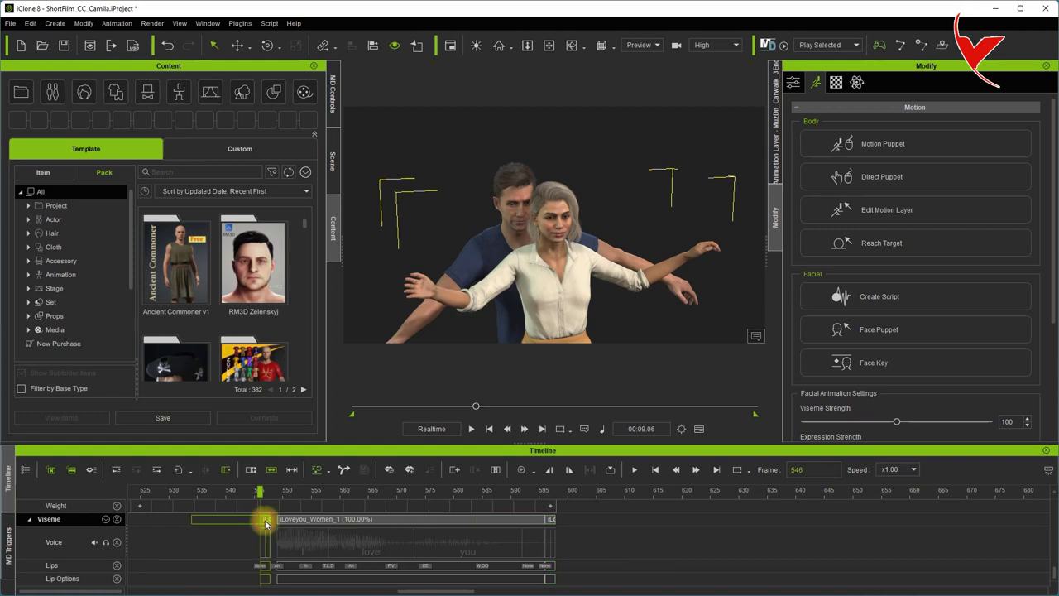
drag(260, 492, 200, 490)
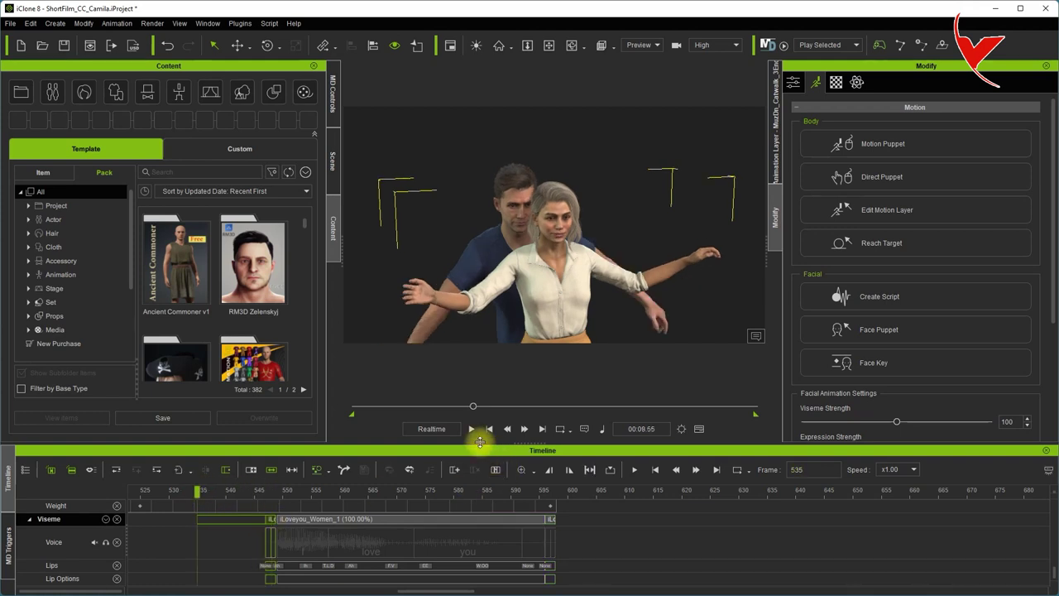
click(471, 430)
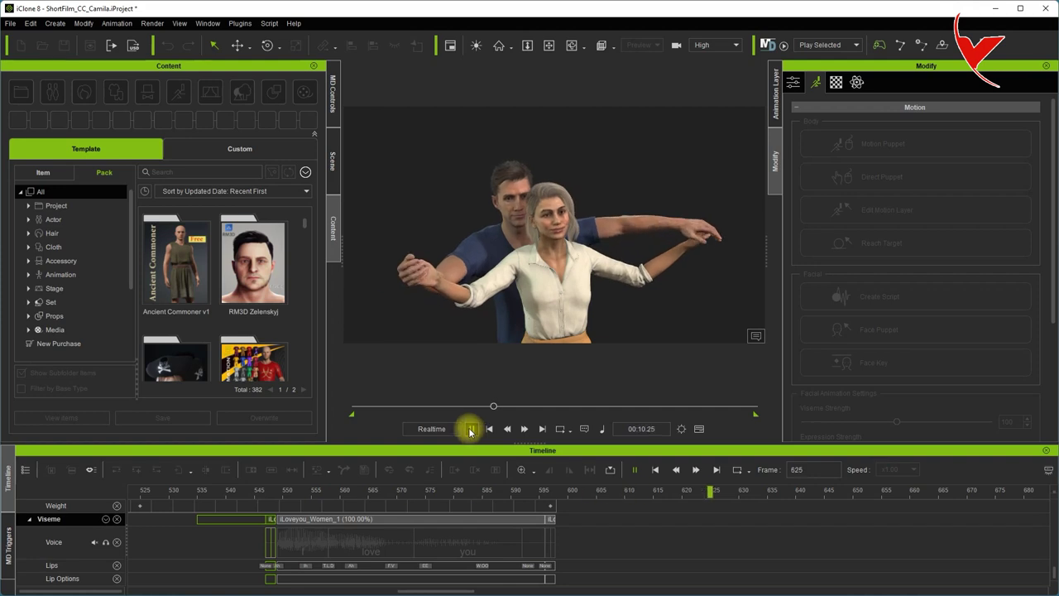
click(489, 428)
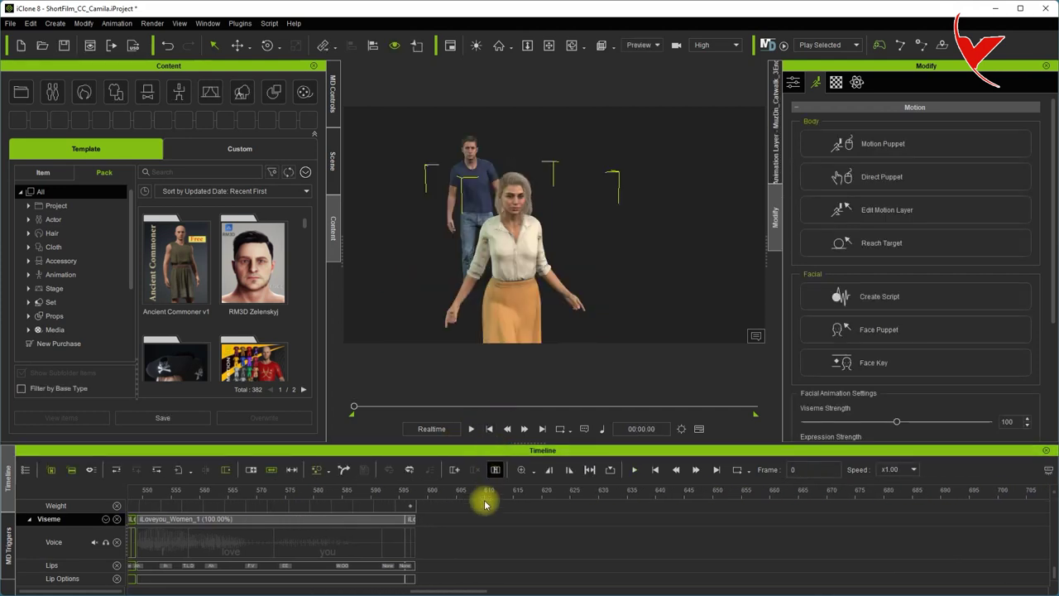
click(360, 490)
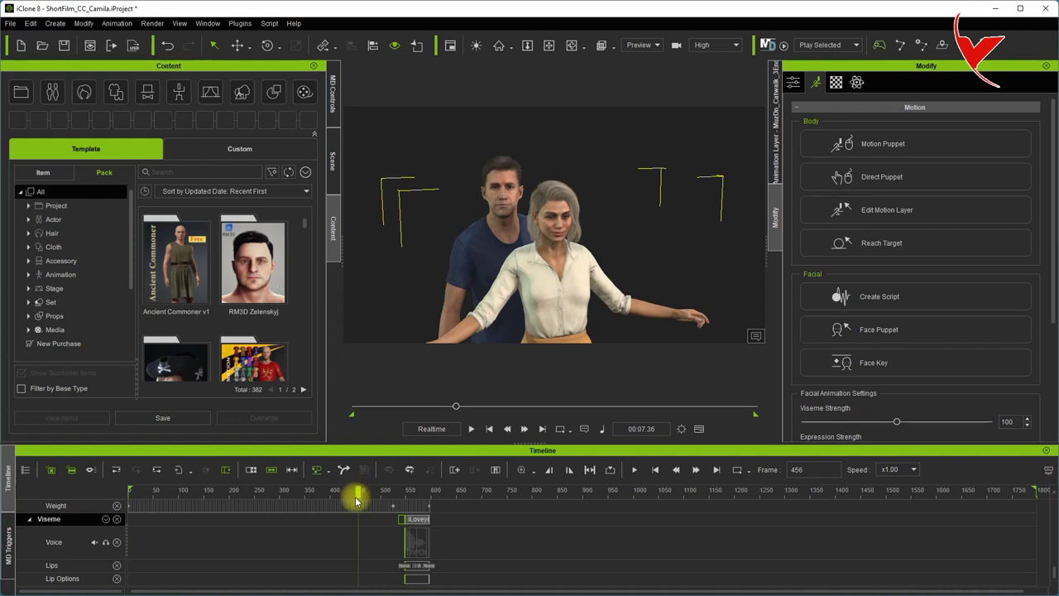
drag(354, 490, 300, 498)
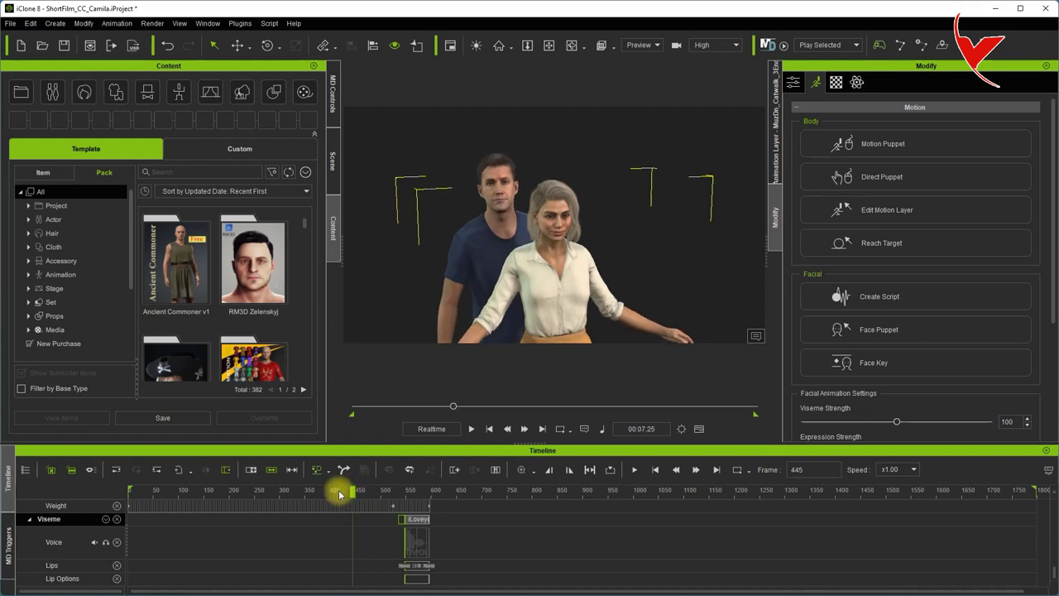
click(470, 429)
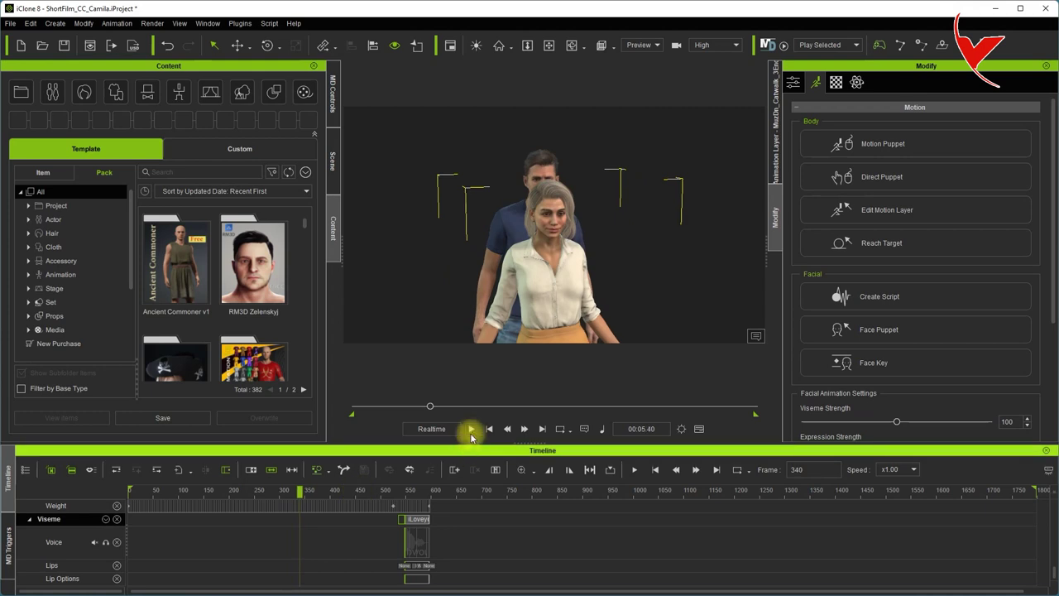
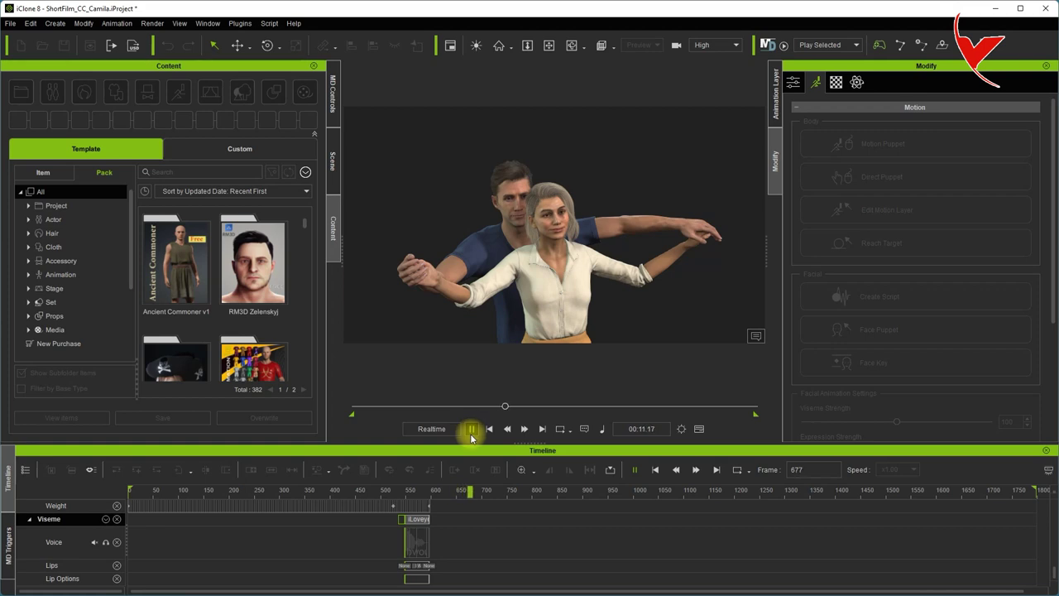
- Pause the iClone playback and collapse all the timeline track groups
click(470, 431)
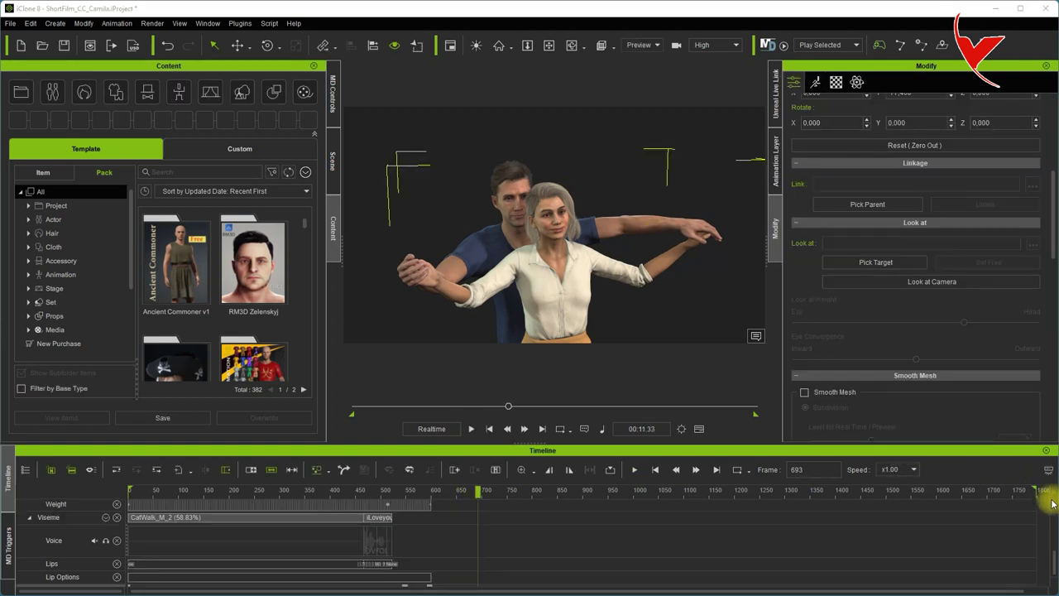
click(29, 518)
click(30, 511)
click(25, 510)
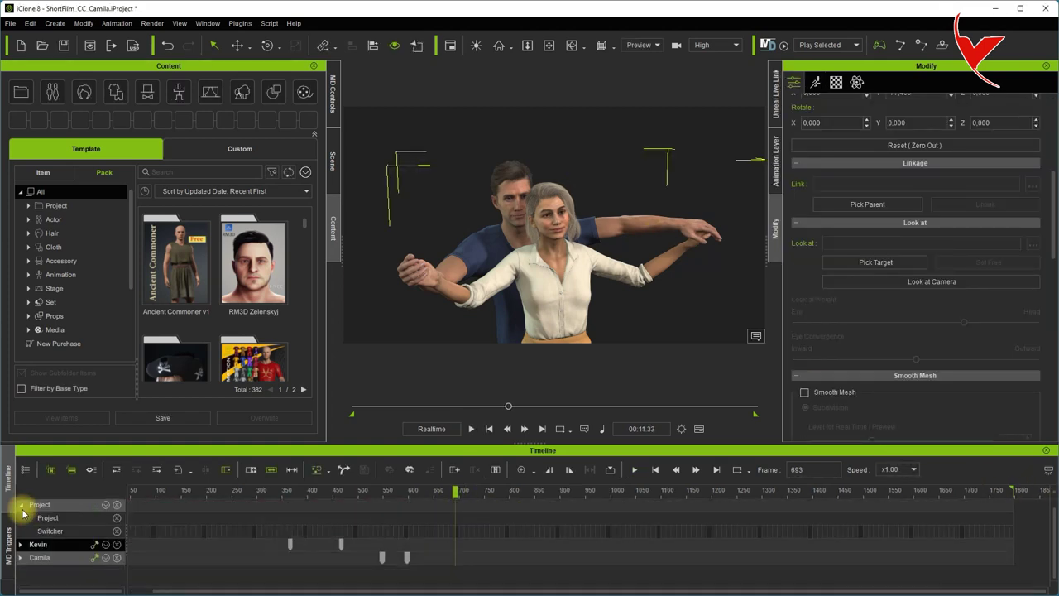
click(20, 506)
- Expand only the man's track rows, scrub to frame 802, and bring up the export options
click(21, 517)
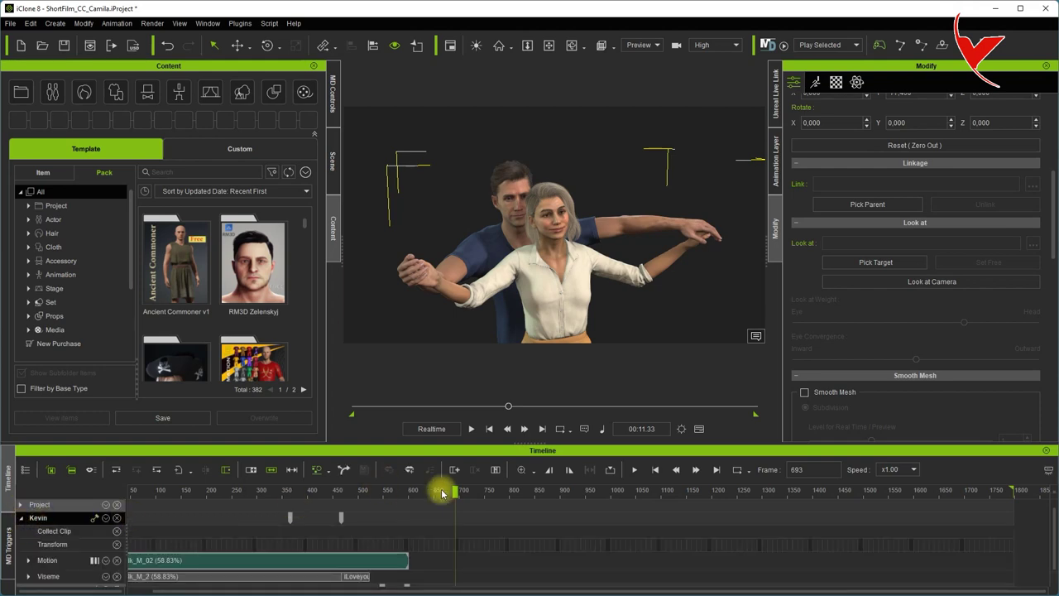
scroll(472, 530, down, 1)
mouse_move(444, 492)
mouse_down()
mouse_move(434, 493)
mouse_move(510, 491)
mouse_up()
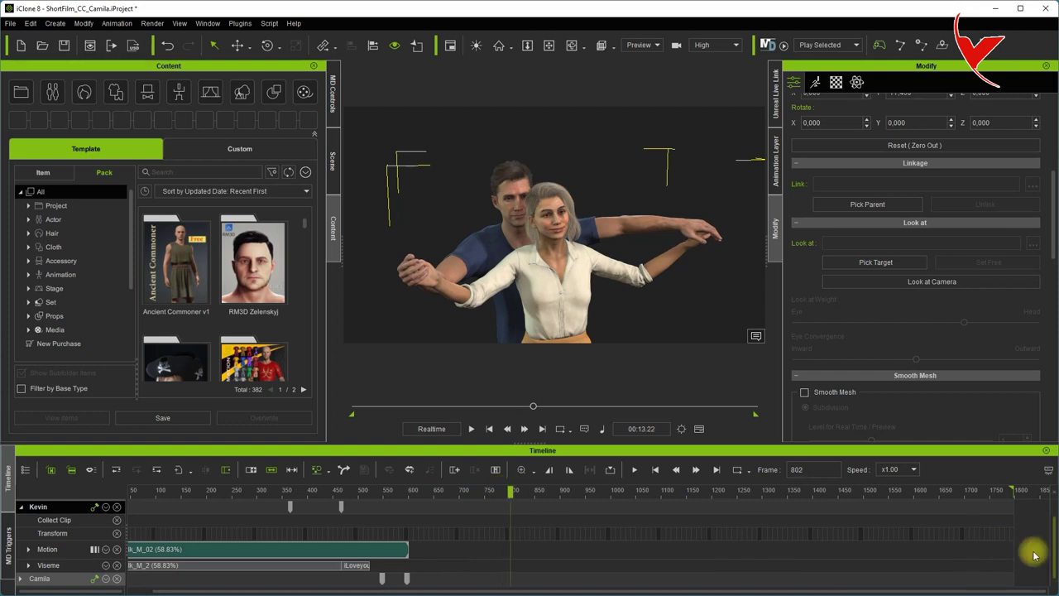
click(9, 24)
- Export the man as Man.fbx with the Unreal preset and frame range 0–800
mouse_move(72, 111)
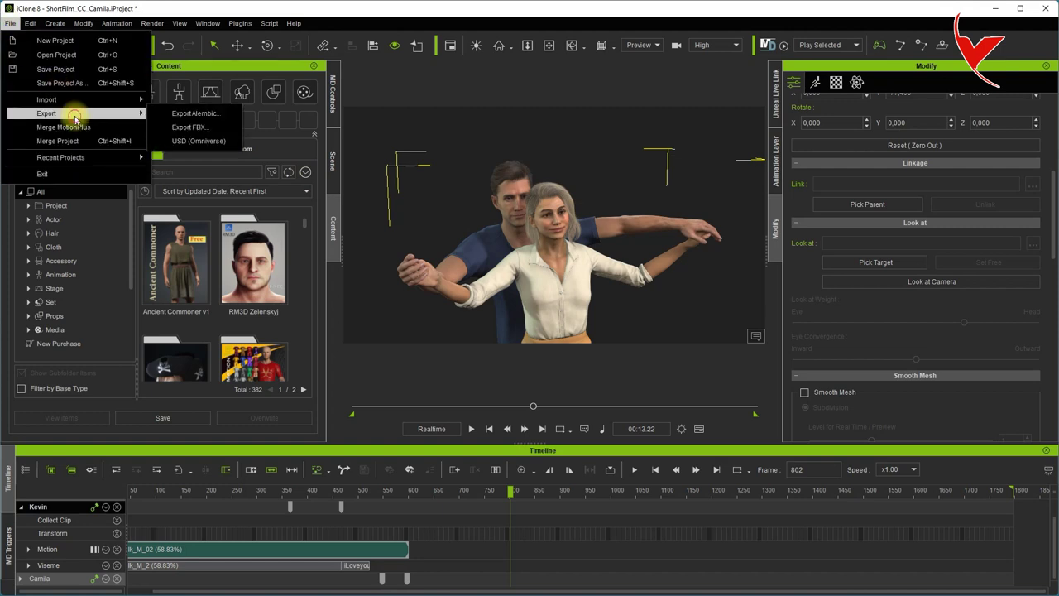
click(187, 135)
click(427, 278)
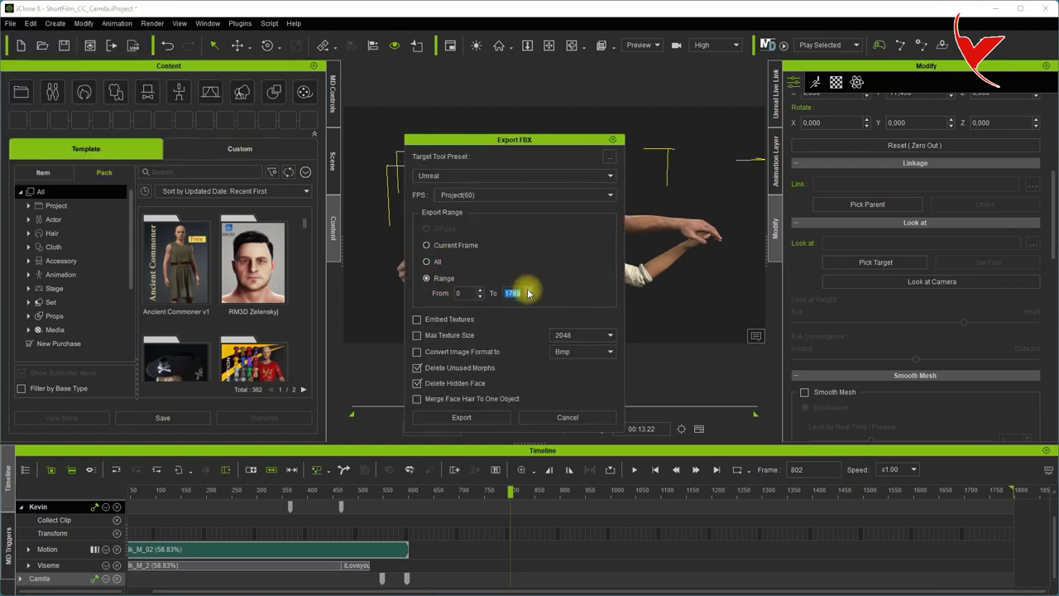
click(479, 418)
text(Man)
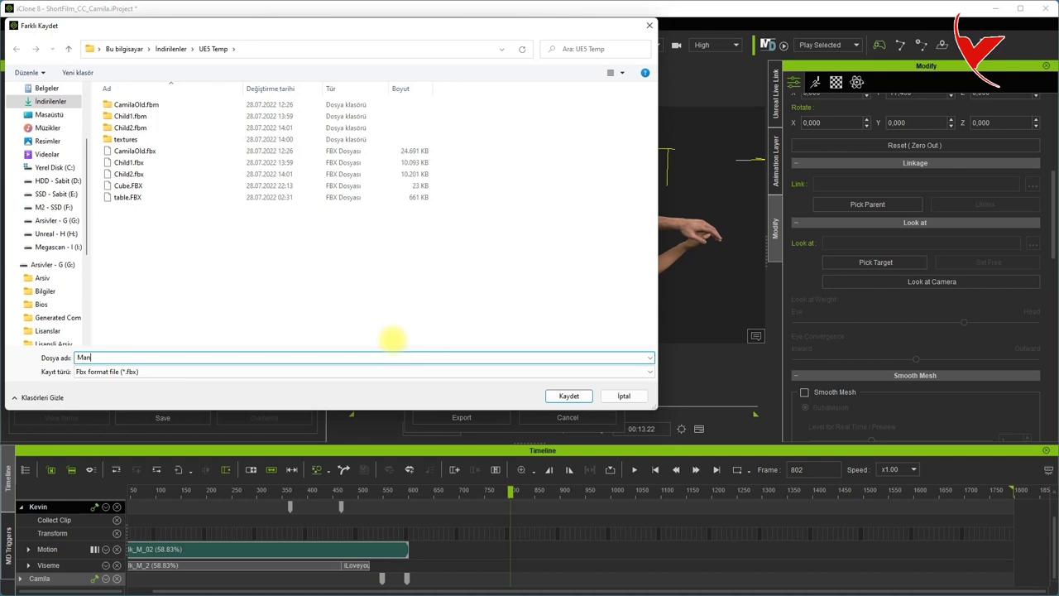
click(546, 397)
click(579, 343)
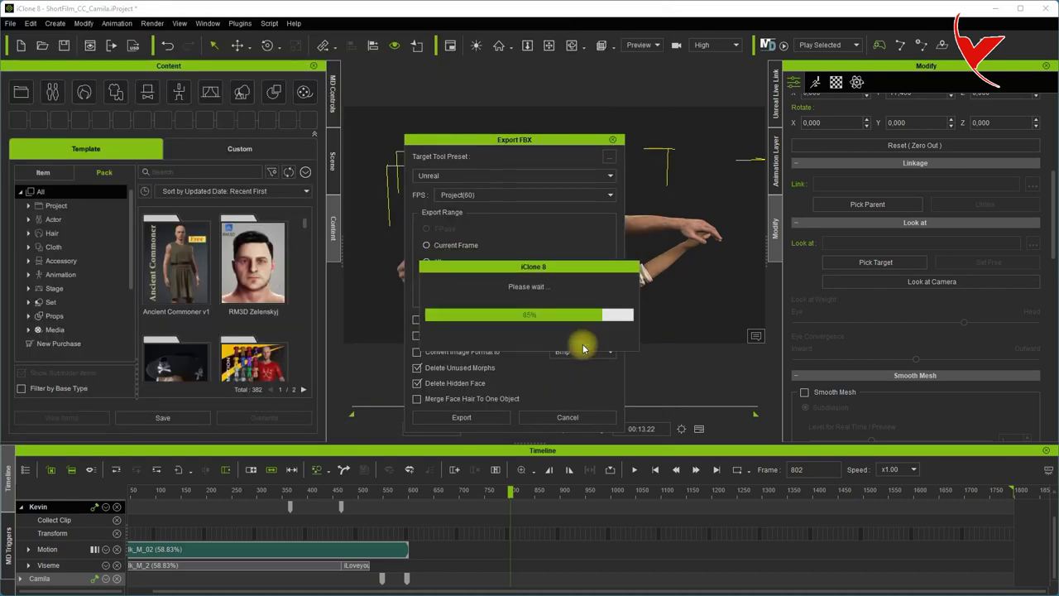
- Select the woman character and export her as a second Unreal-ready FBX file
click(563, 292)
click(11, 23)
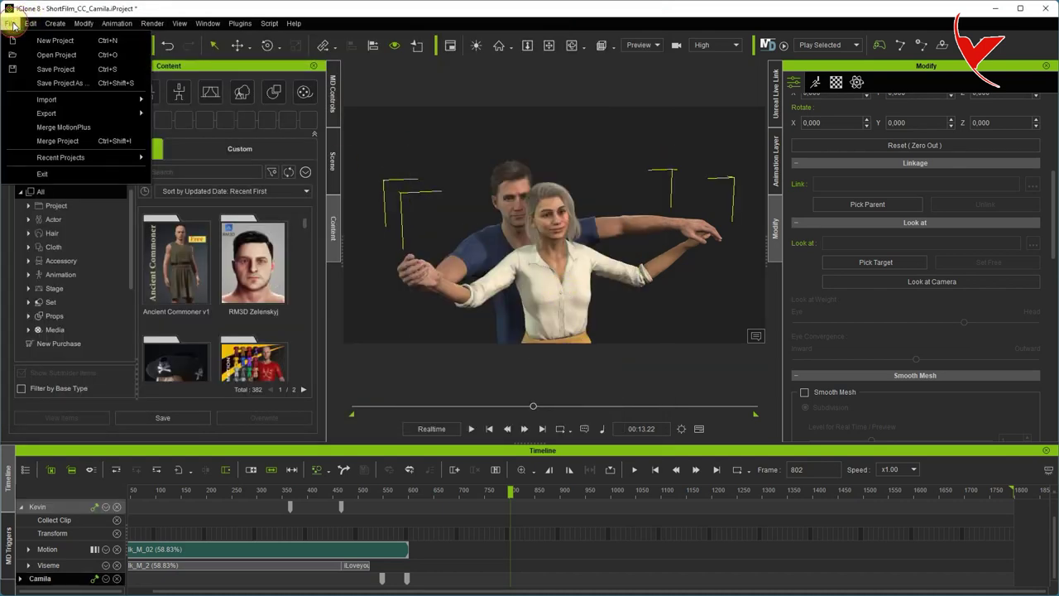
mouse_move(53, 110)
click(206, 127)
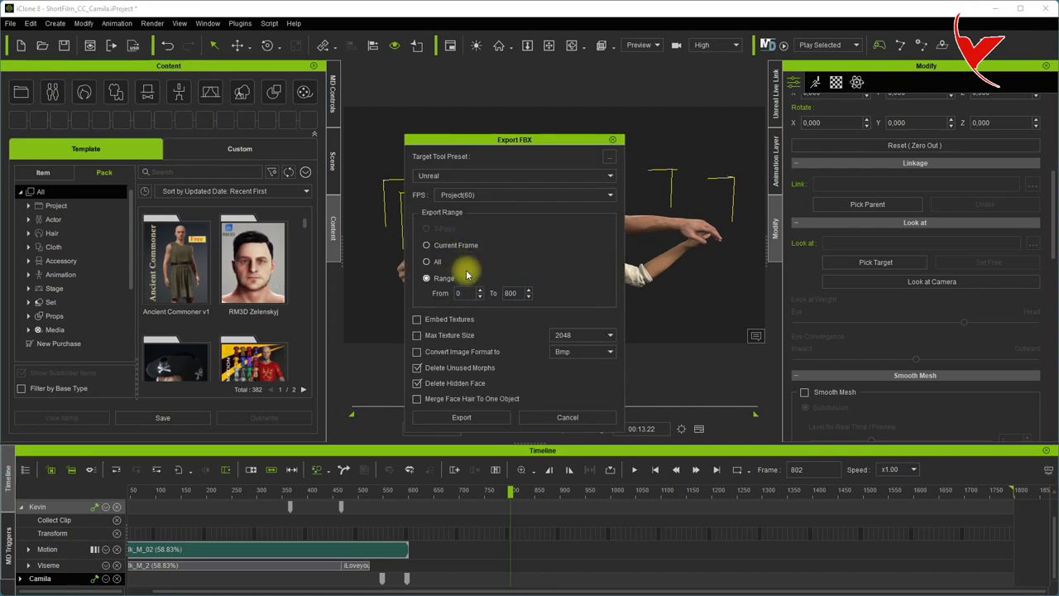
click(472, 418)
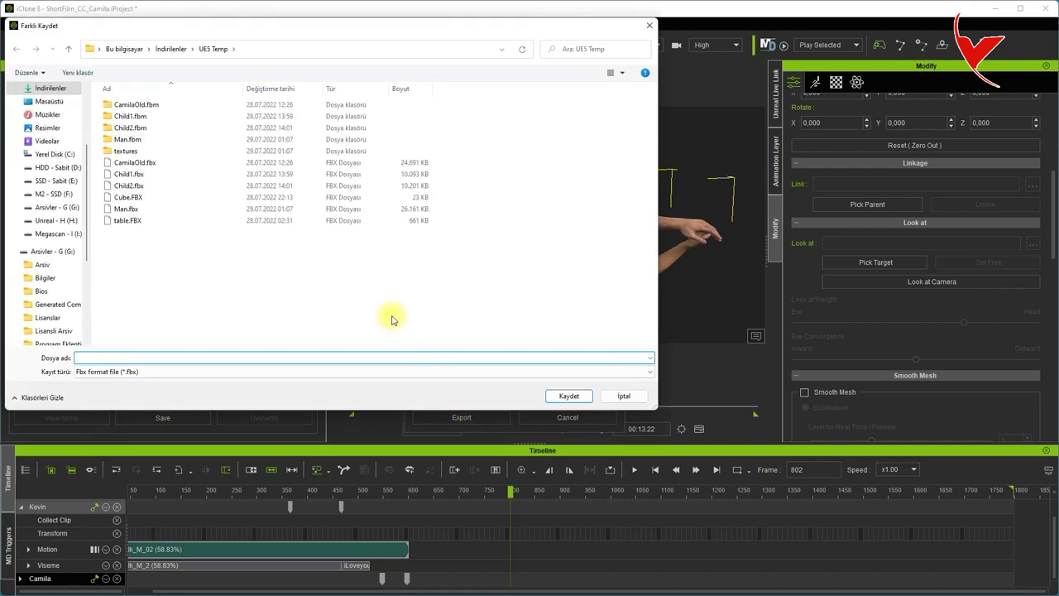
text(Wo)
key(Return)
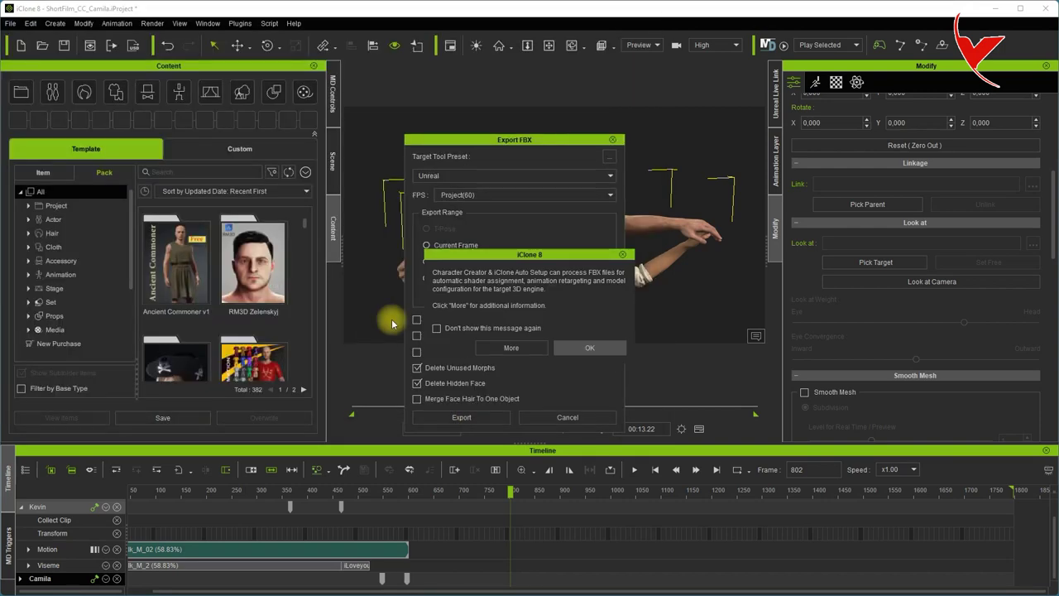
click(596, 341)
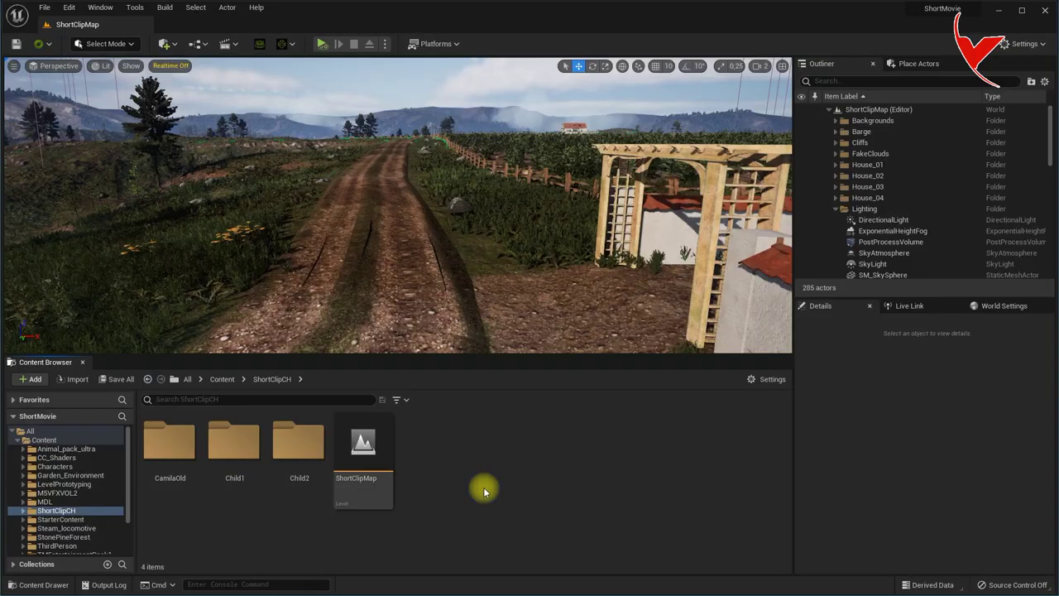
right_click(485, 487)
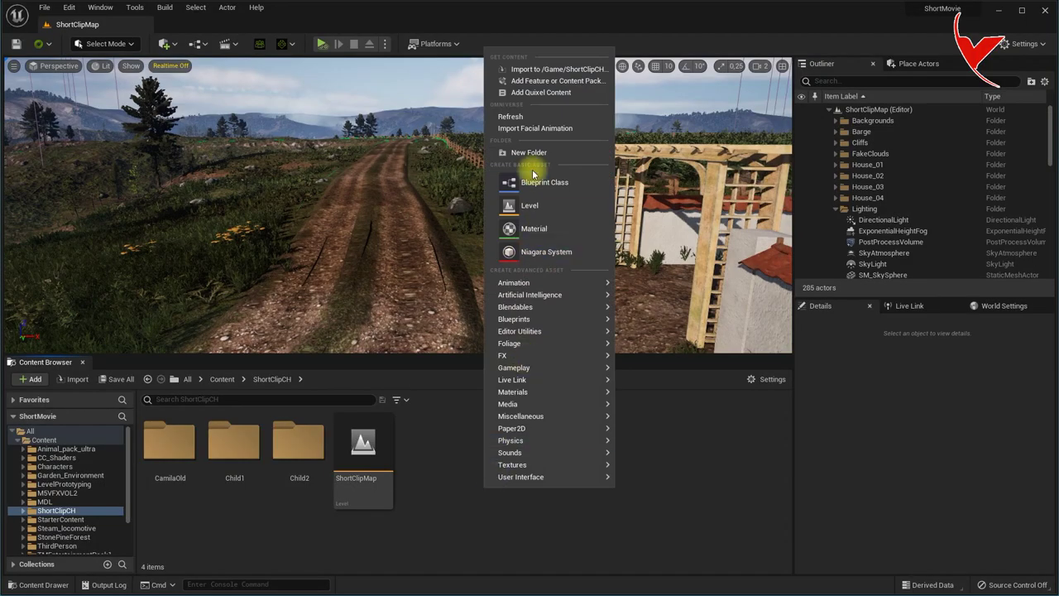
- Create Man and Women folders in the ShortClipCH content folder
click(529, 151)
text(Man)
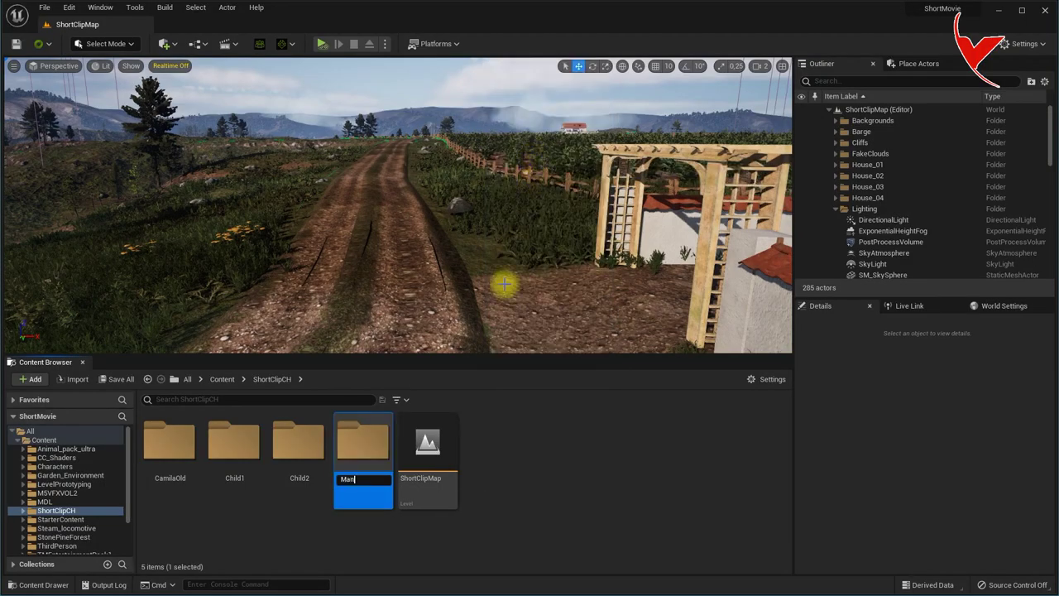
right_click(509, 429)
click(554, 88)
text(Women)
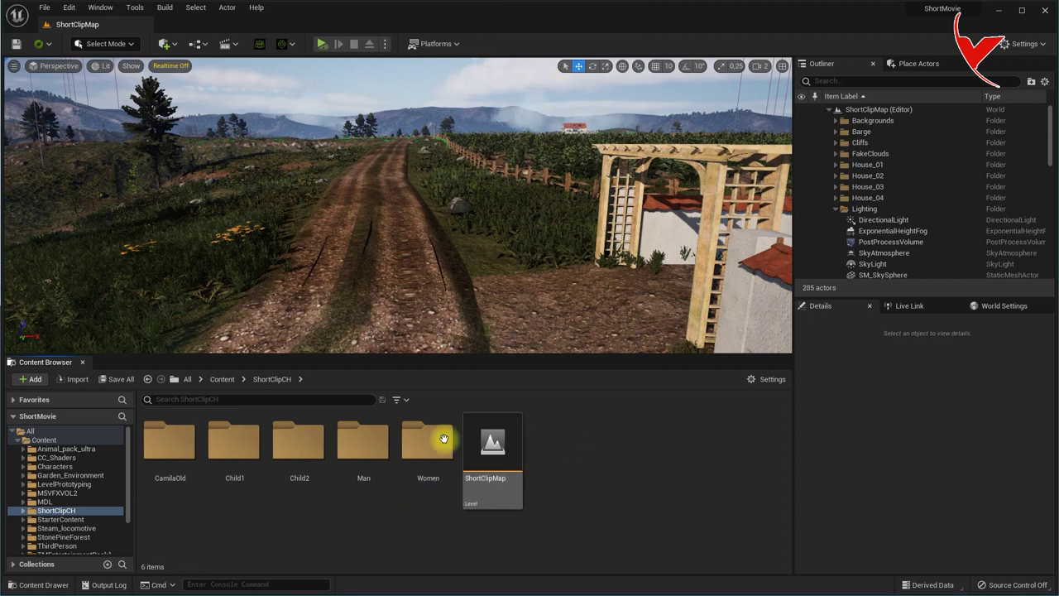
- Import Man.fbx into the Man folder with the current import settings
double_click(364, 441)
key(alt+Tab)
drag(37, 195, 410, 485)
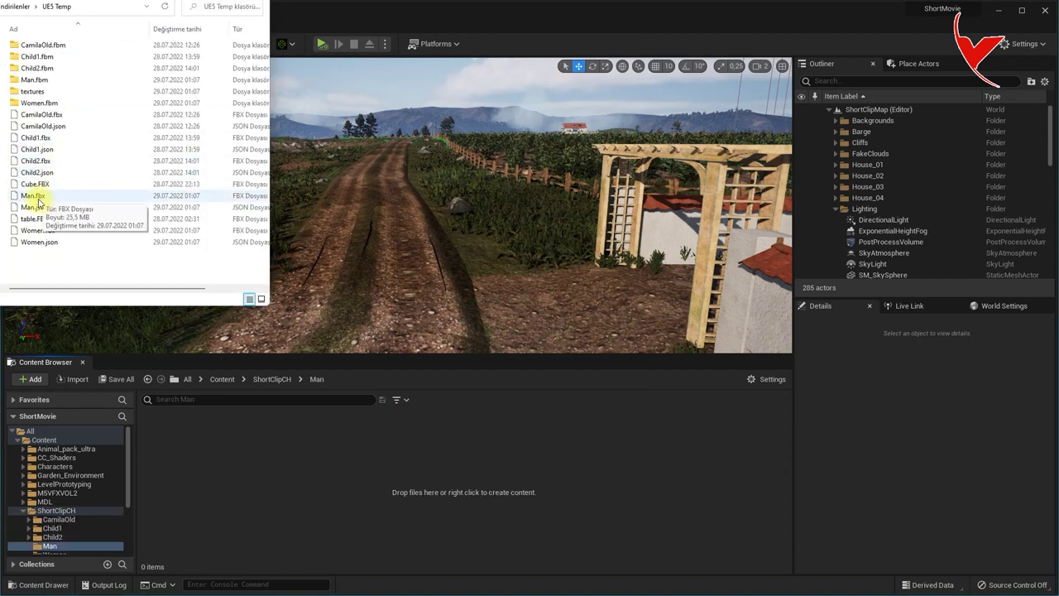
click(584, 336)
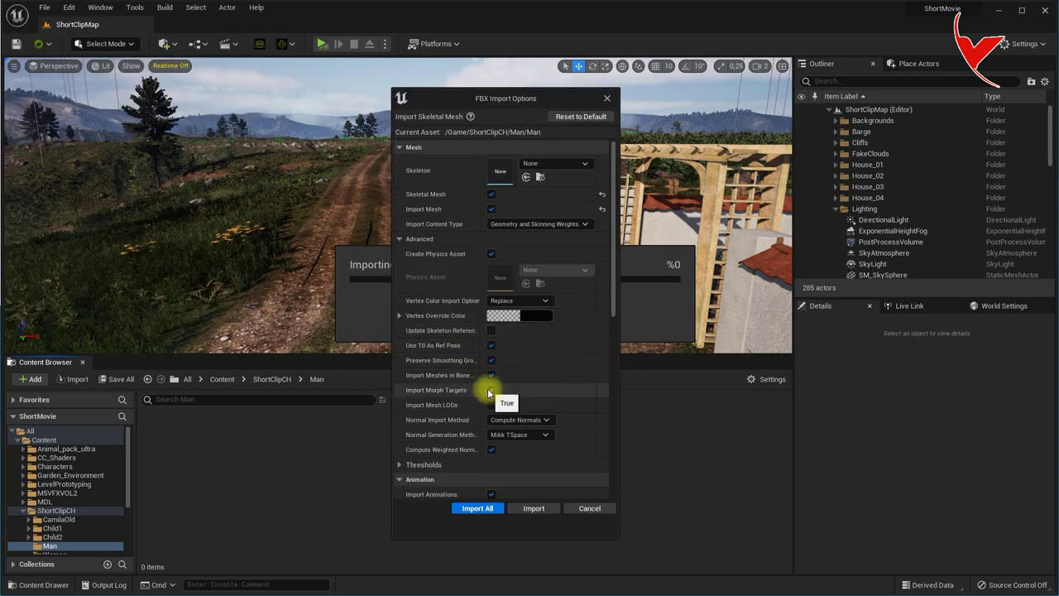
click(400, 239)
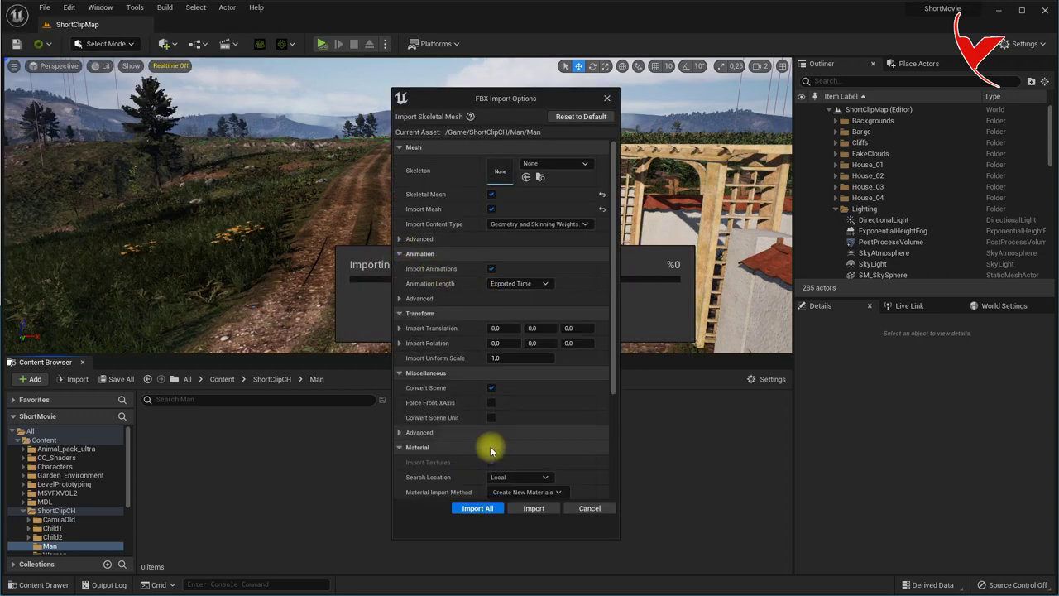
click(480, 508)
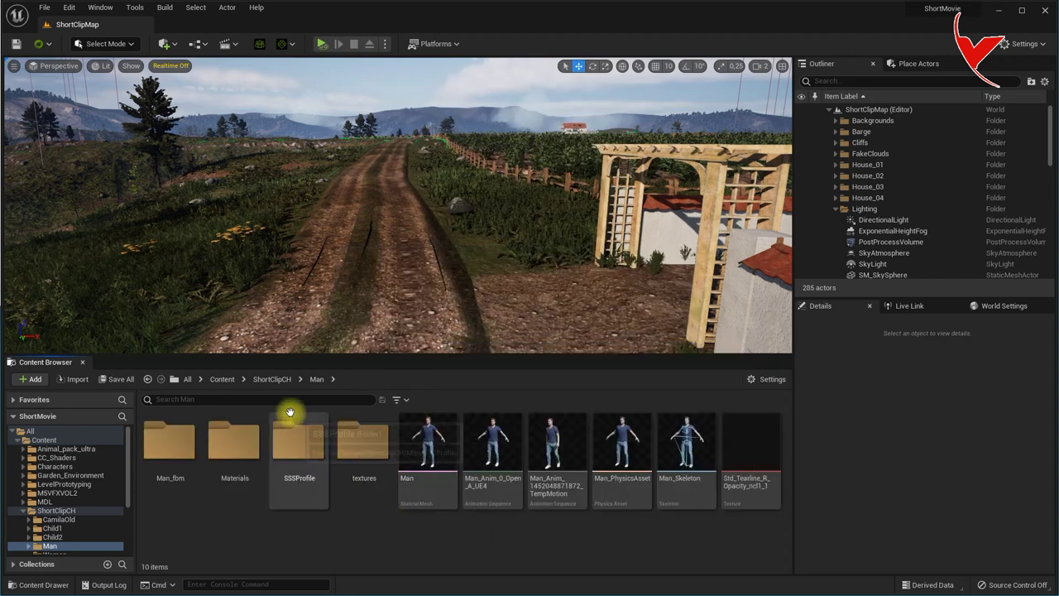
click(273, 379)
- Import Women.fbx into the Women folder with the current import settings
double_click(446, 486)
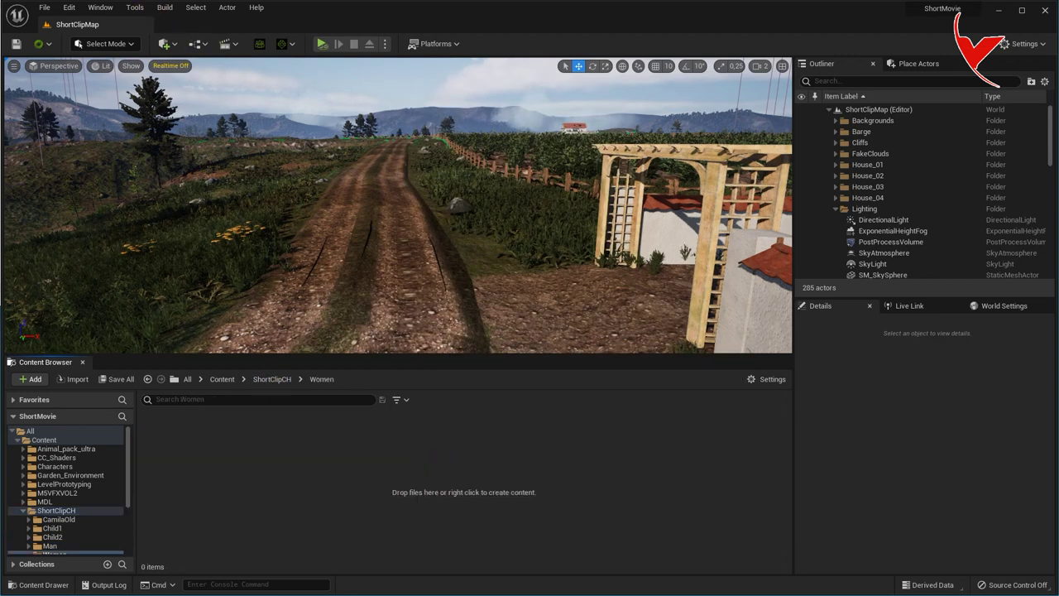
key(alt+Tab)
drag(41, 230, 327, 445)
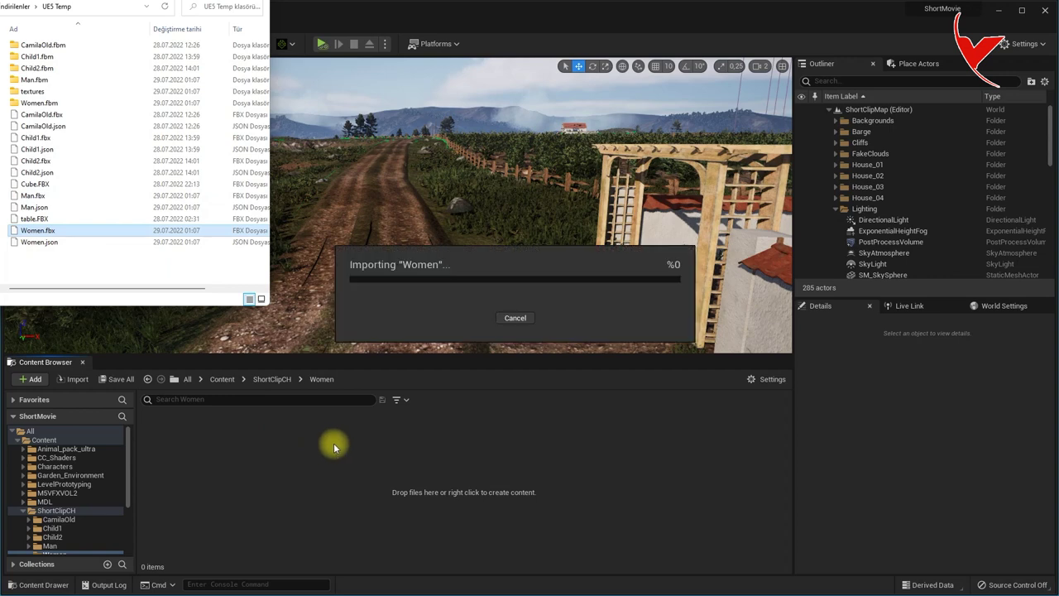
click(568, 340)
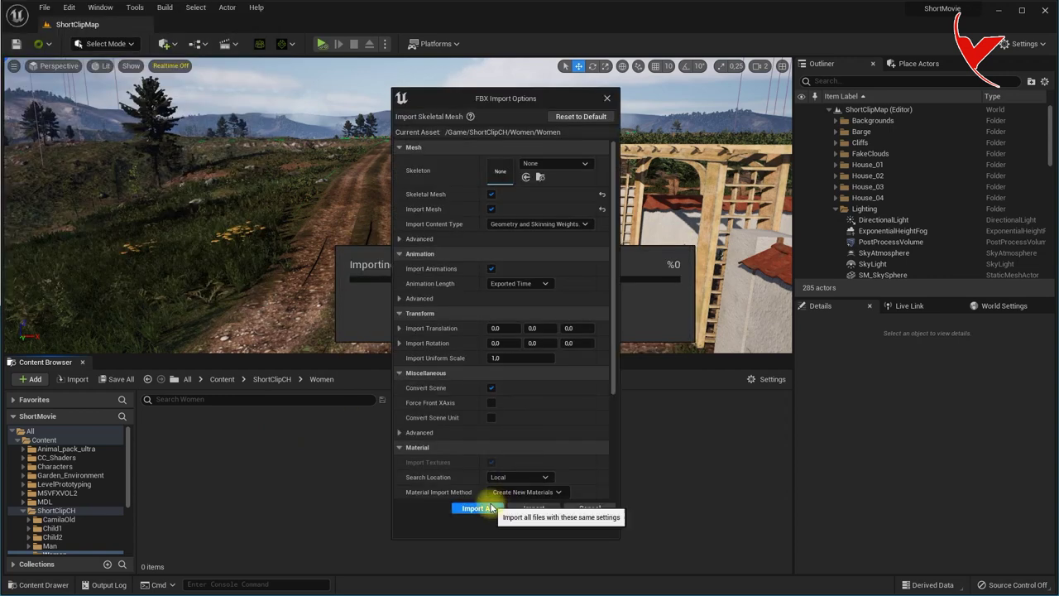
click(483, 505)
click(272, 379)
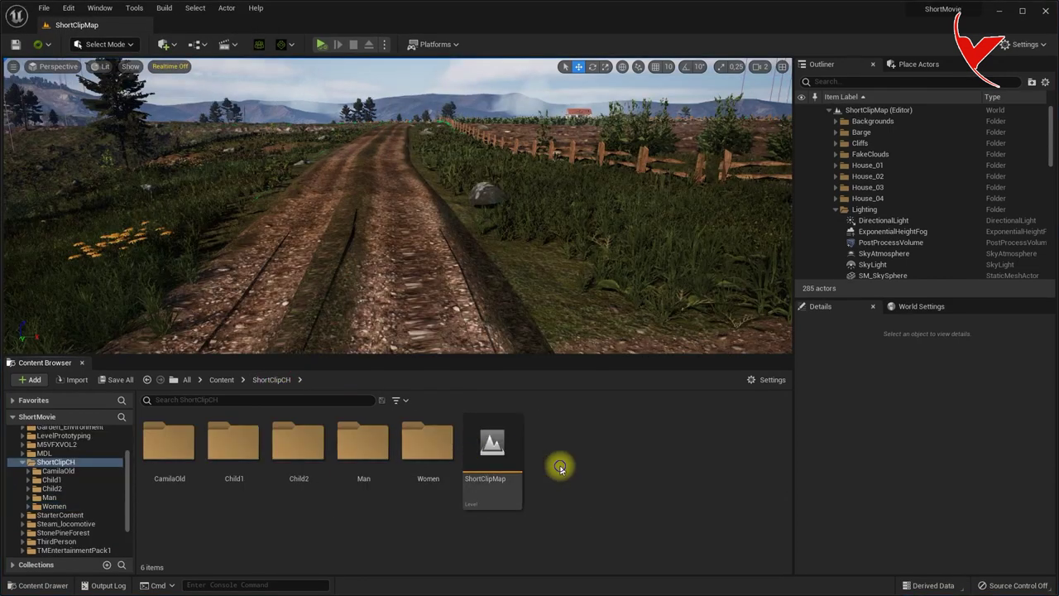
- Create an Actor Blueprint named CharacterAnimBP and open it for editing
right_click(558, 464)
click(611, 162)
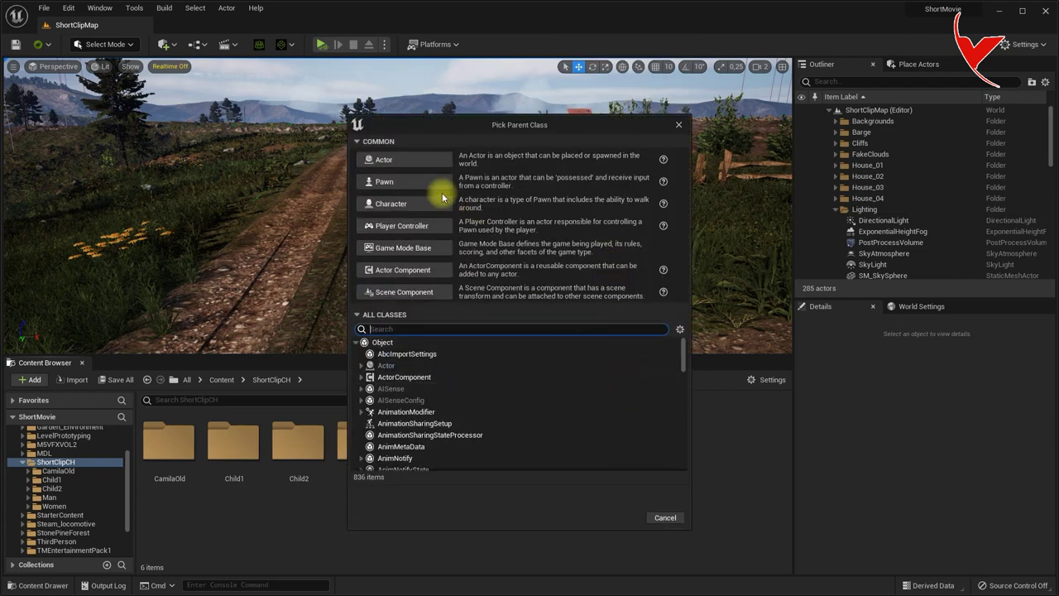
click(442, 192)
text(CharacterAnimBP)
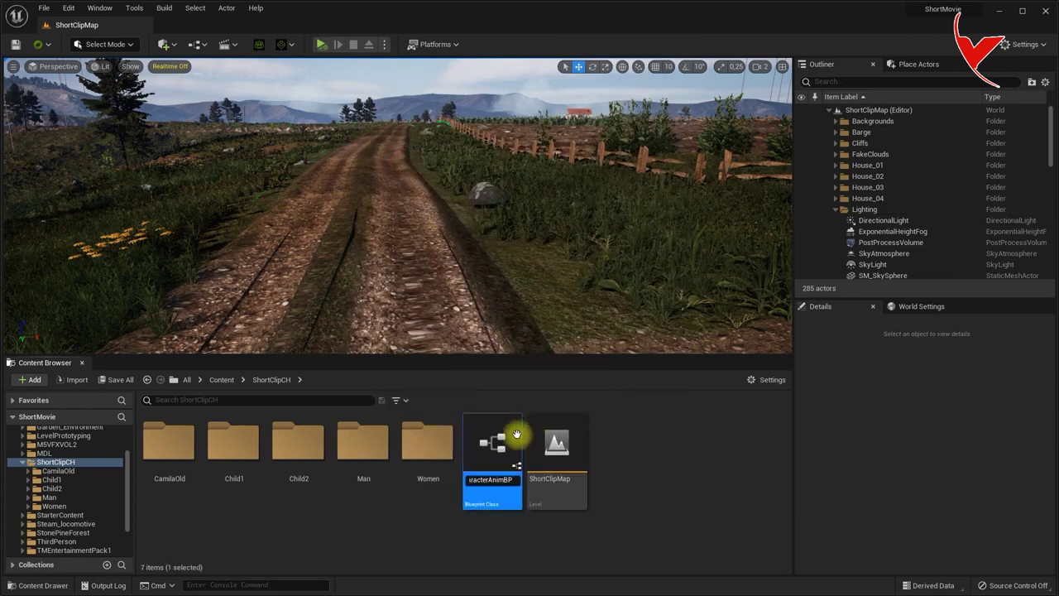
key(Return)
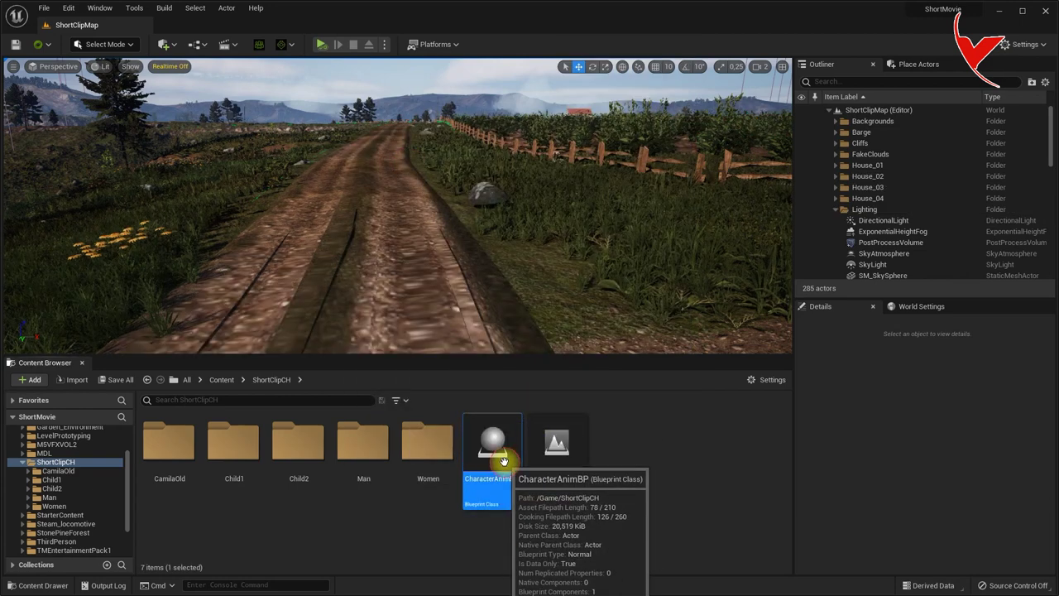
double_click(503, 461)
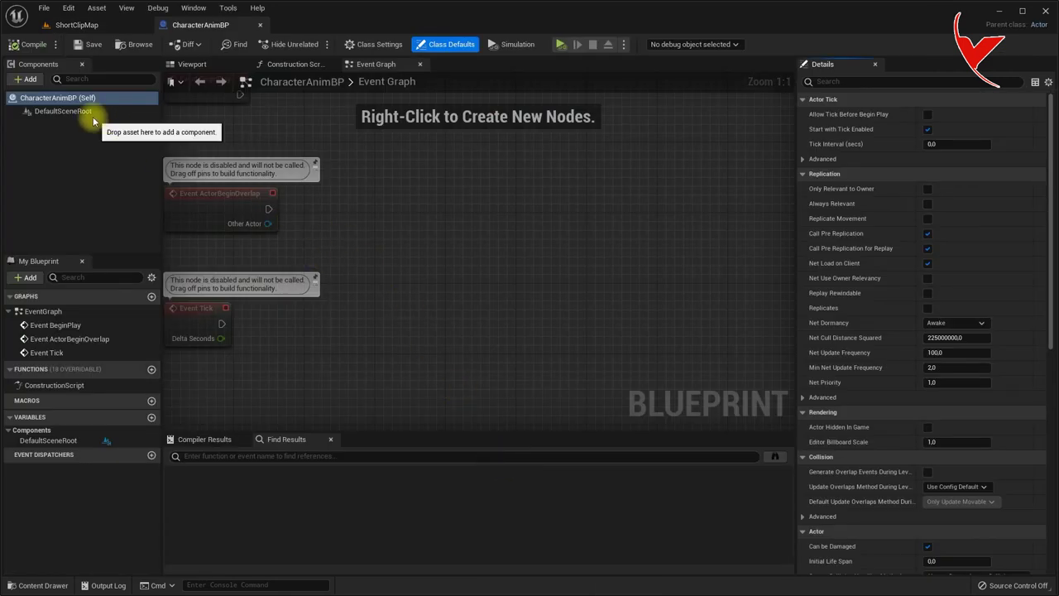
- Add a Skeletal Mesh component under DefaultSceneRoot for the man
click(86, 111)
click(188, 65)
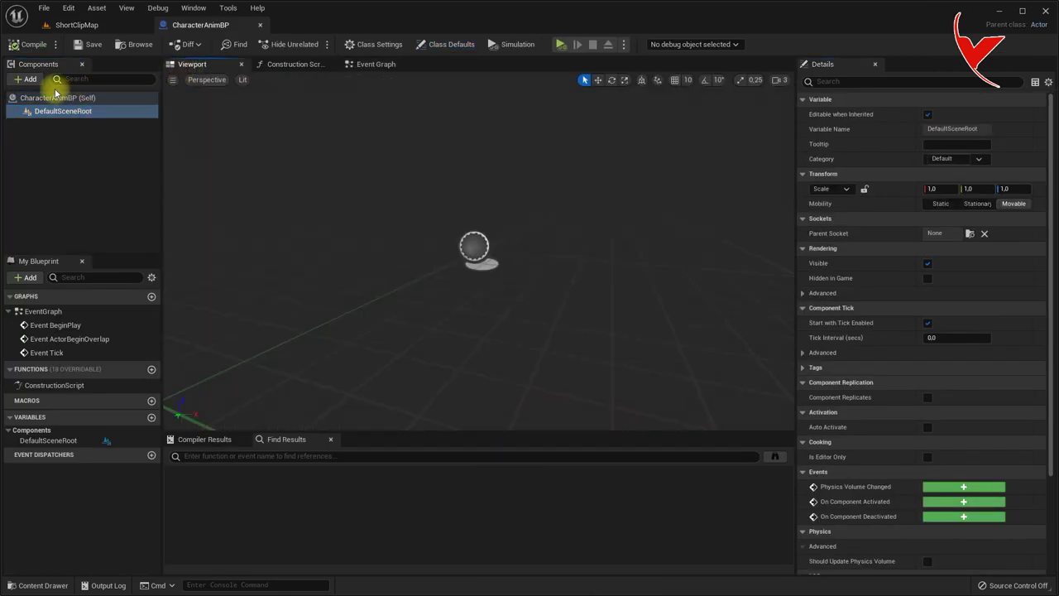
click(27, 79)
text(skele)
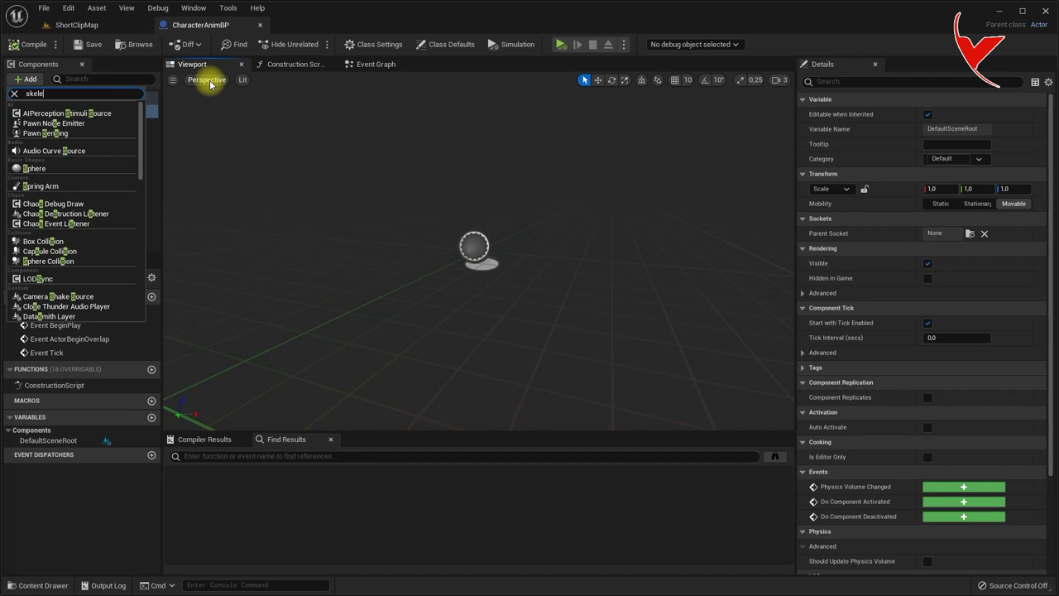
click(88, 133)
text(Man)
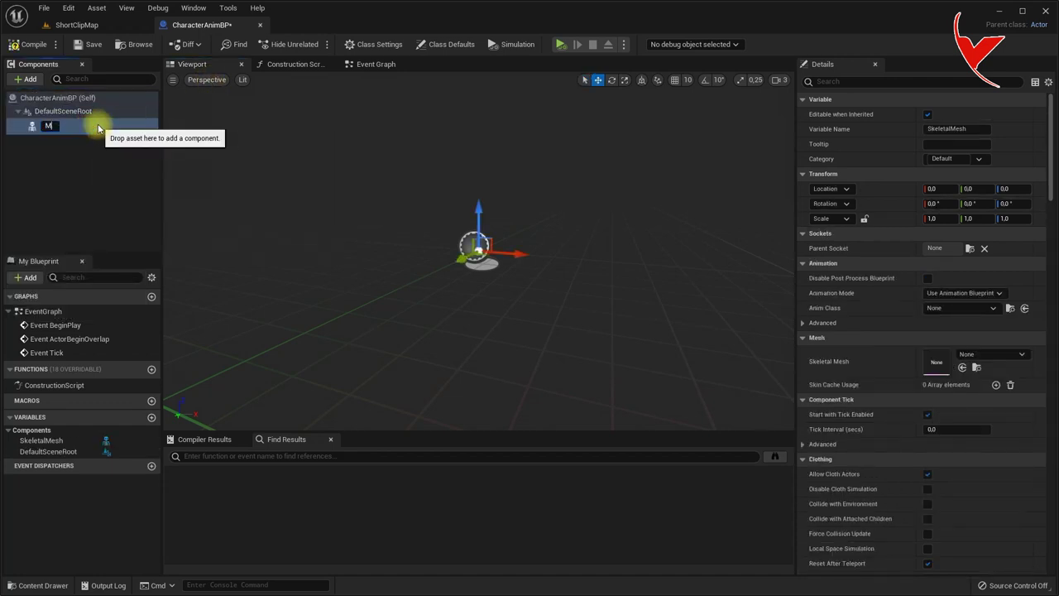
- Add a second Skeletal Mesh component under the root named Women
click(58, 110)
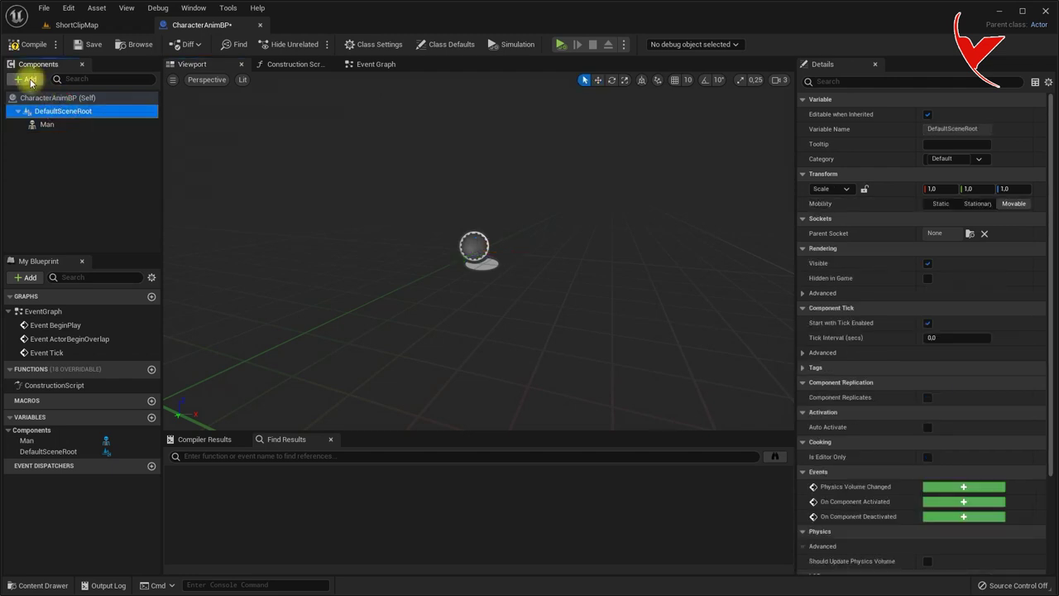
click(38, 78)
text(ke)
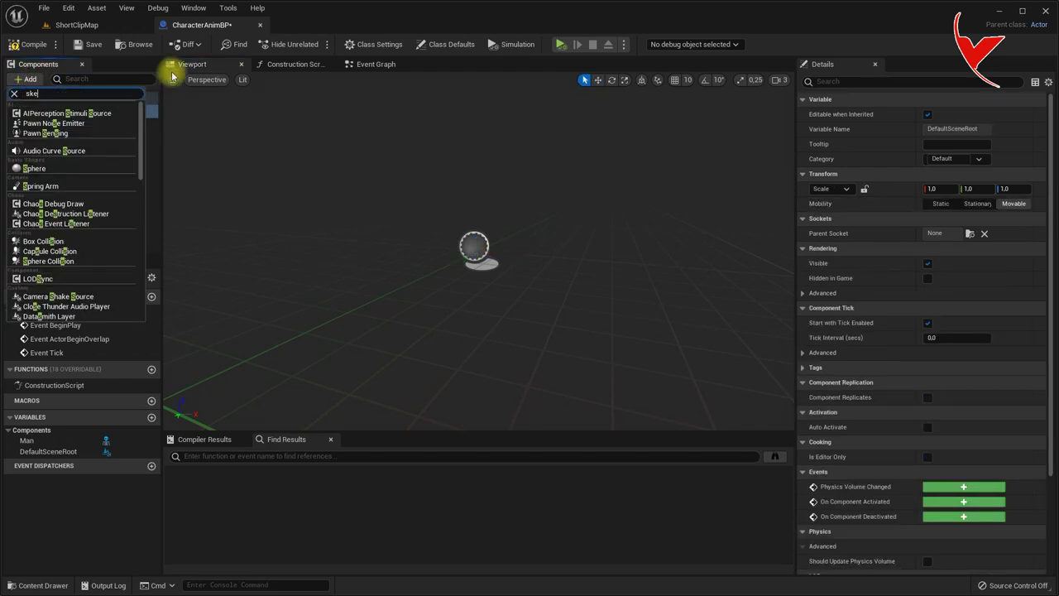
click(59, 133)
text(Women)
key(Return)
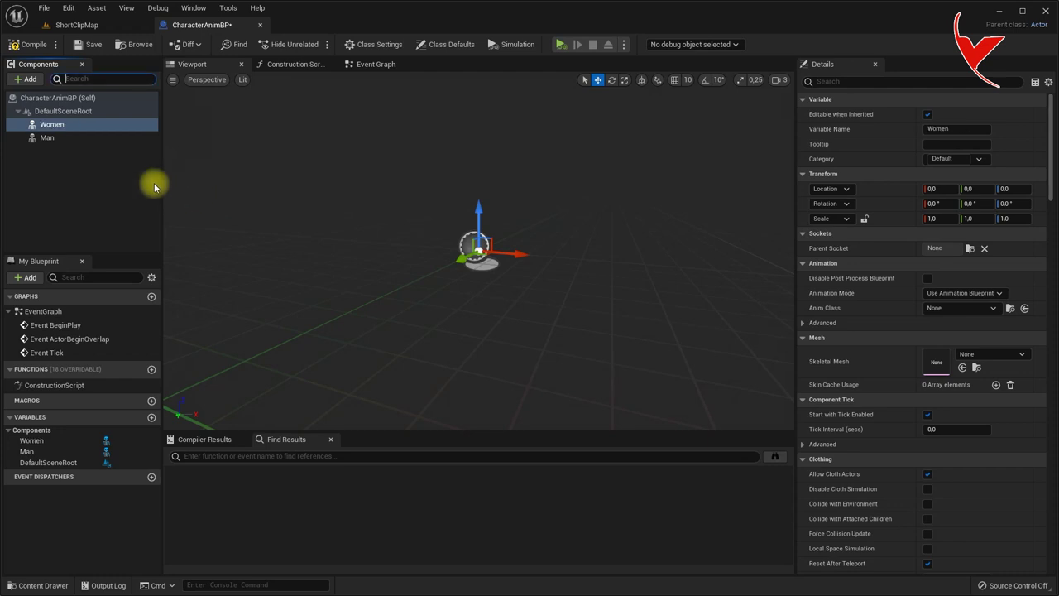
- Assign the Women skeletal mesh to the Women component
click(80, 29)
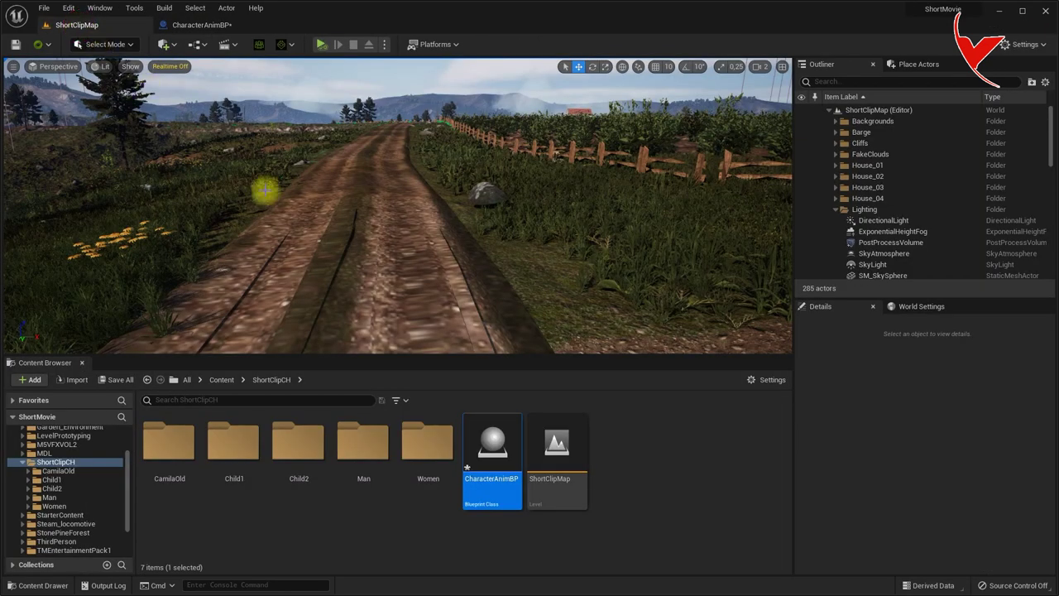
double_click(422, 446)
click(377, 454)
click(211, 26)
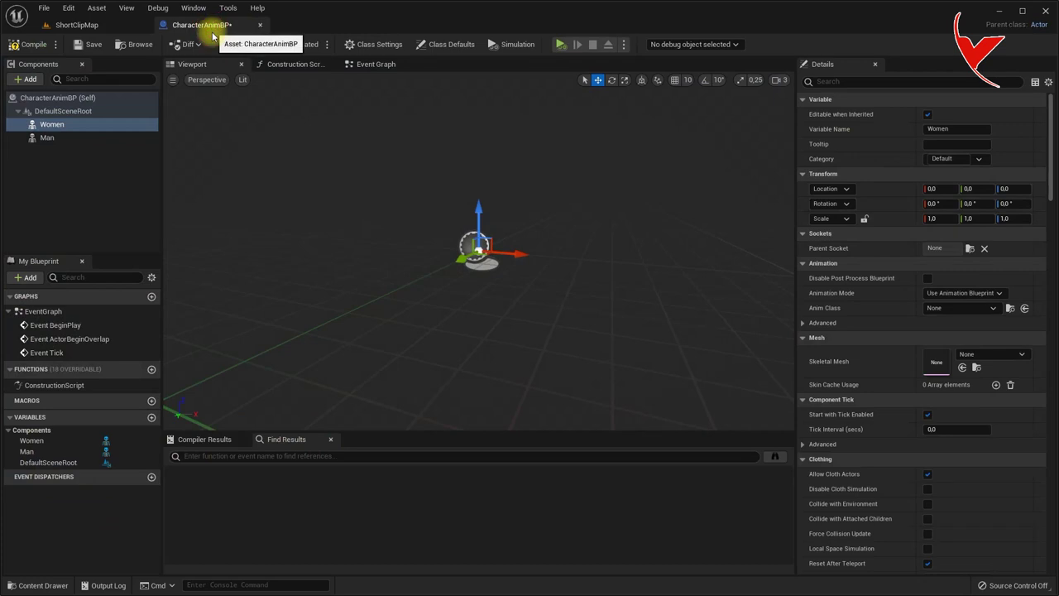
click(963, 368)
scroll(383, 178, down, 5)
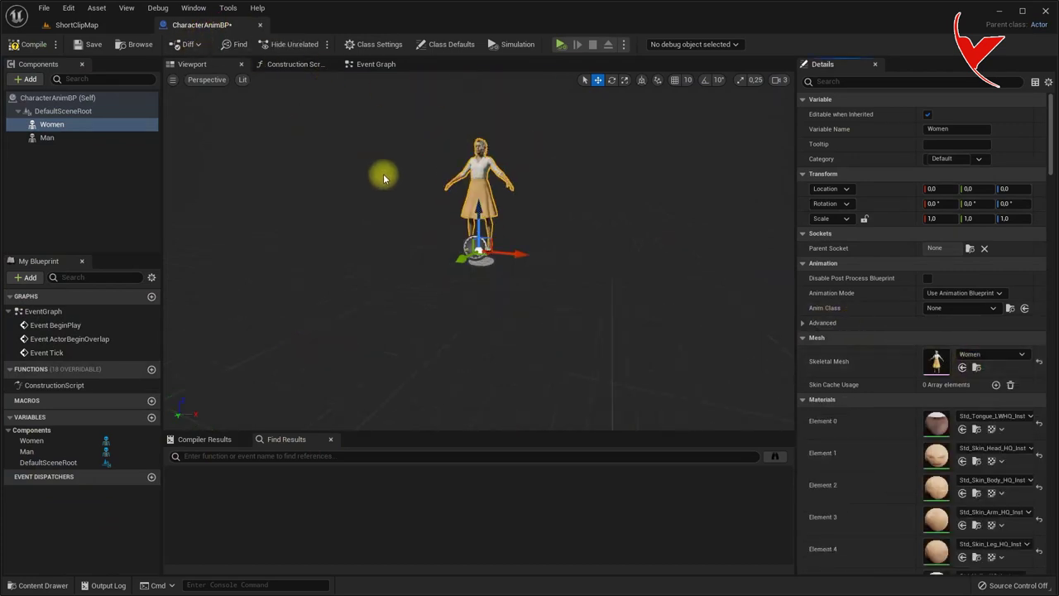
- Assign the Man skeletal mesh to the Man component and save CharacterAnimBP
click(48, 137)
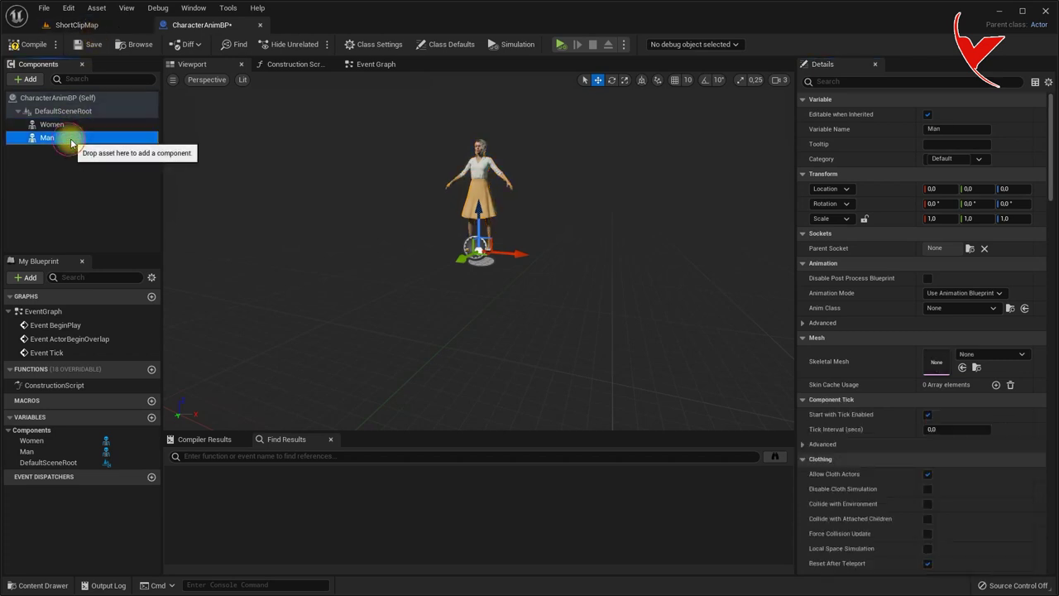
click(76, 25)
click(271, 379)
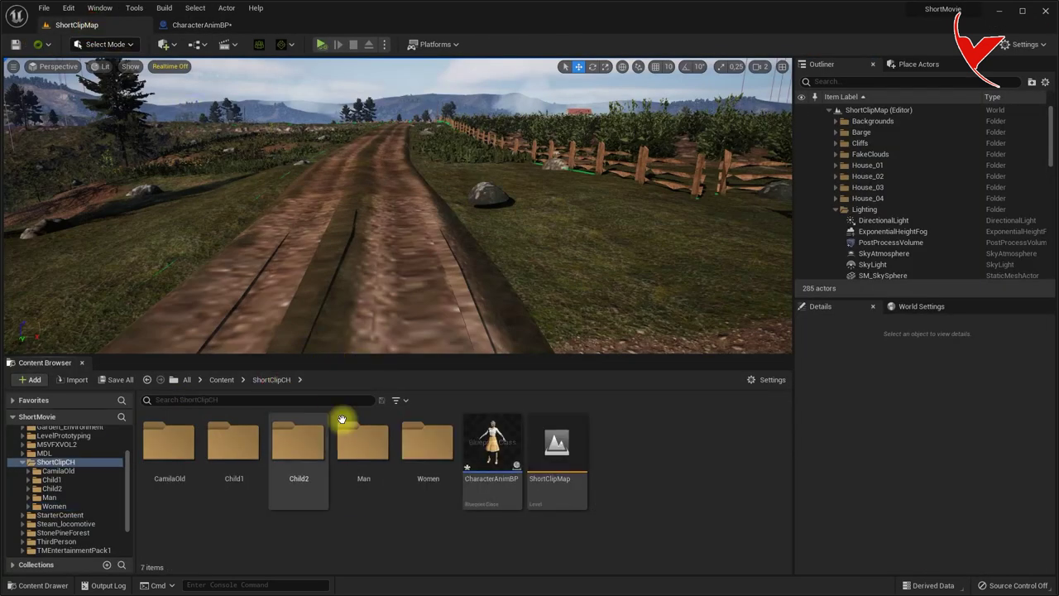
double_click(370, 442)
click(428, 447)
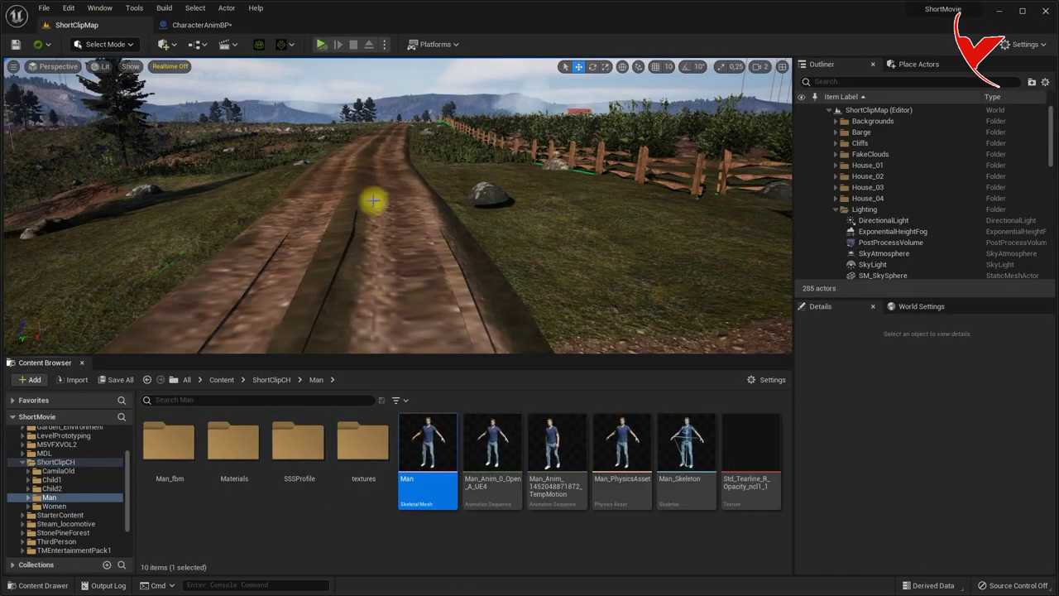
click(202, 25)
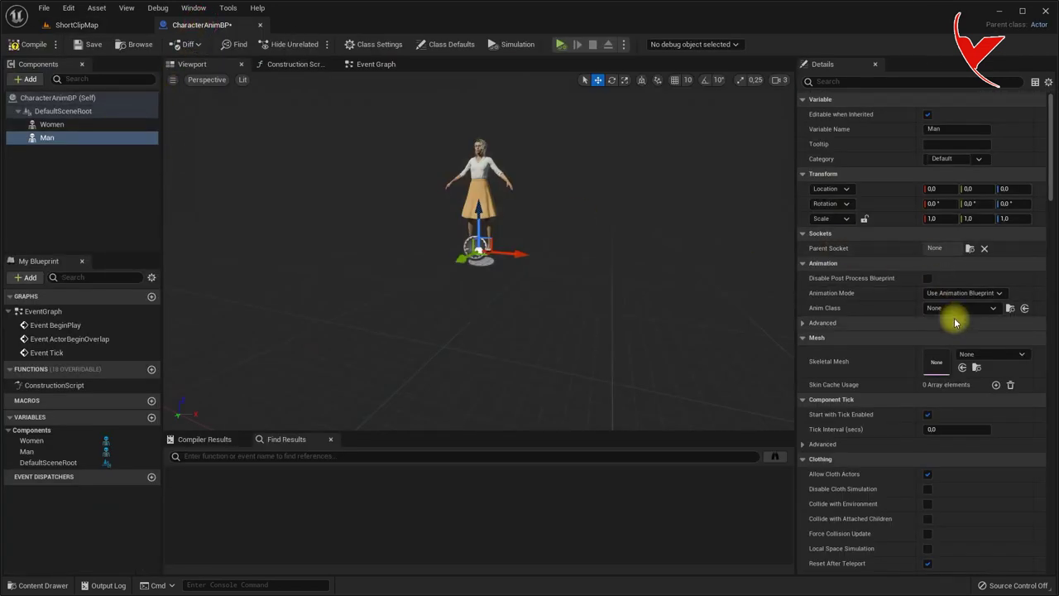
click(961, 368)
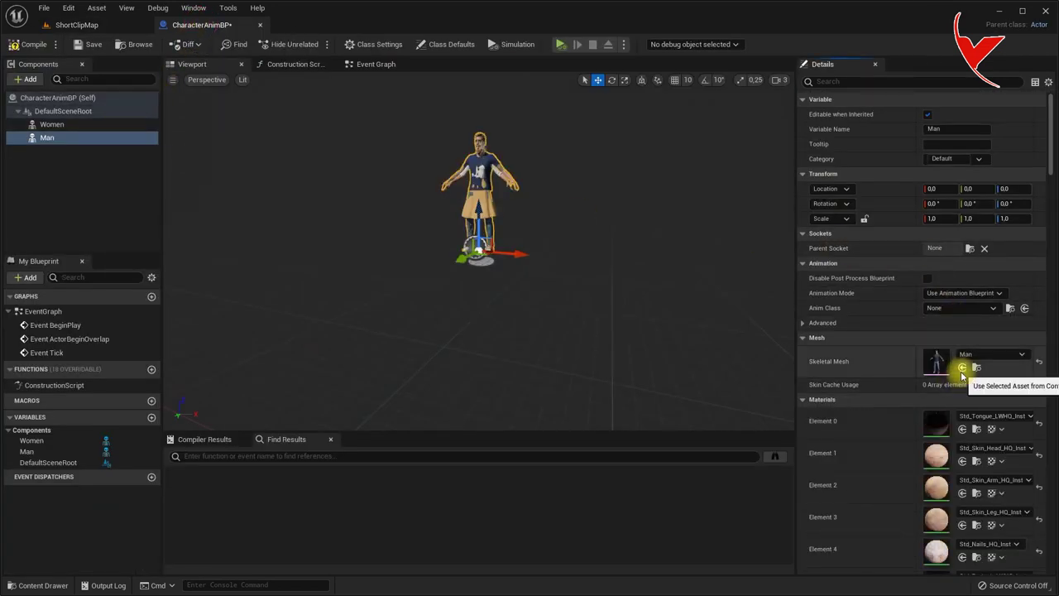
key(ctrl+s)
click(79, 25)
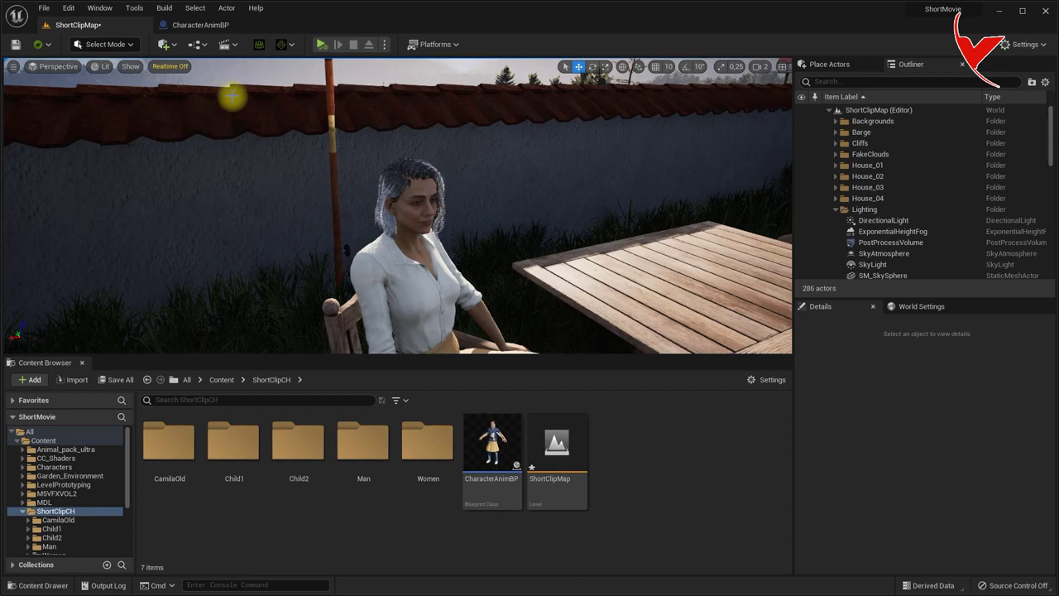
- Create a five-shot master sequence, open shot0010_01 and pilot CineCameraActor50
click(222, 48)
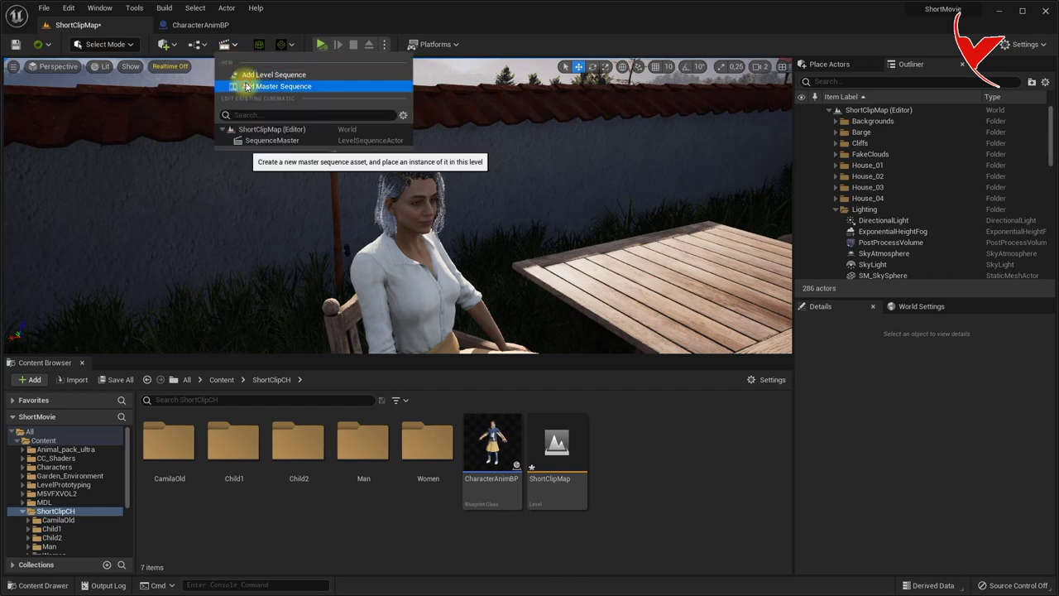
click(240, 85)
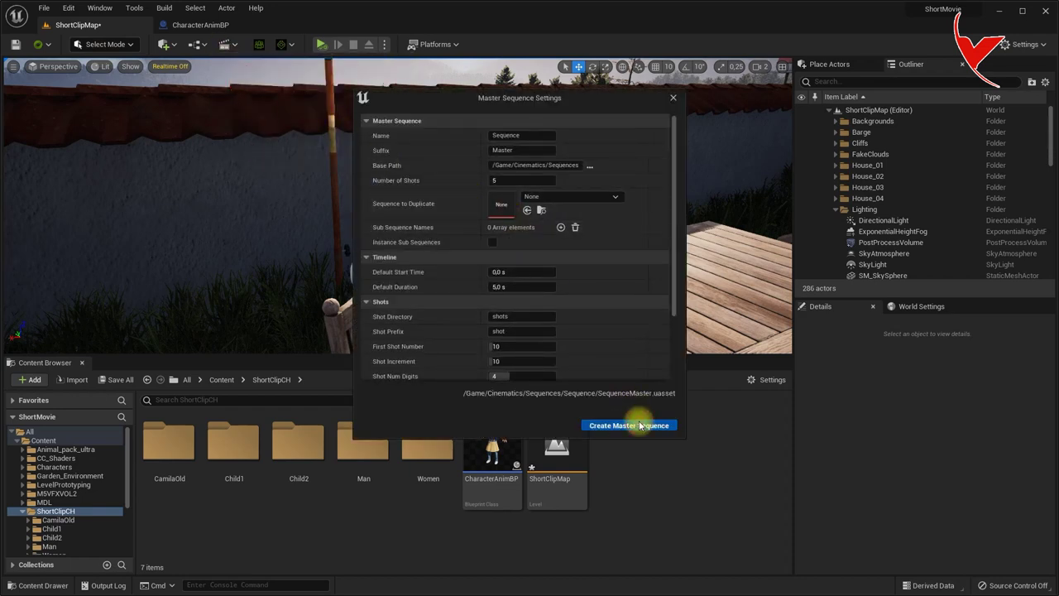
click(639, 425)
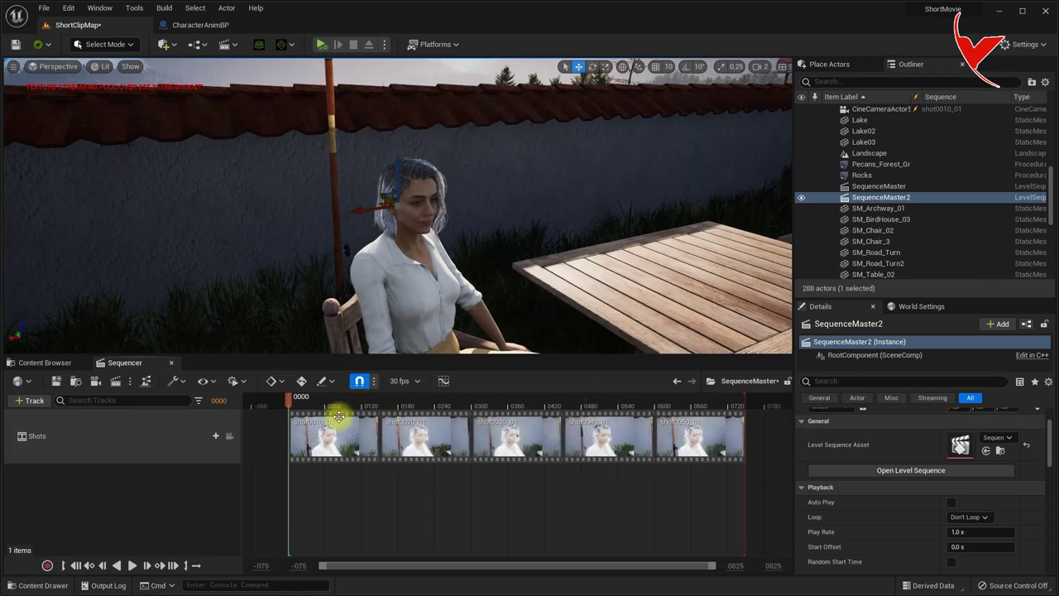
double_click(338, 418)
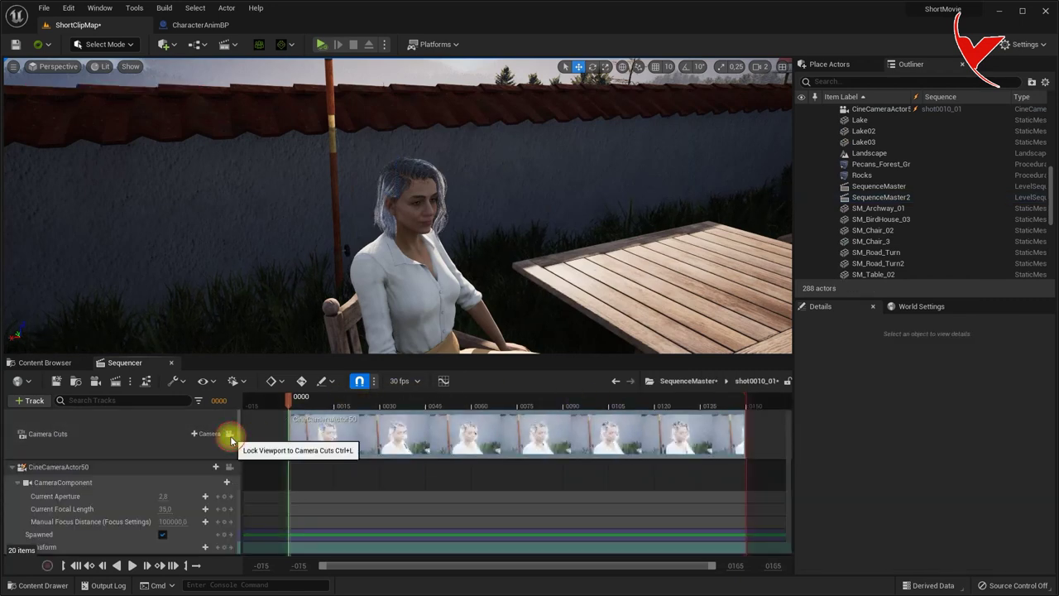
click(229, 433)
click(229, 434)
click(229, 467)
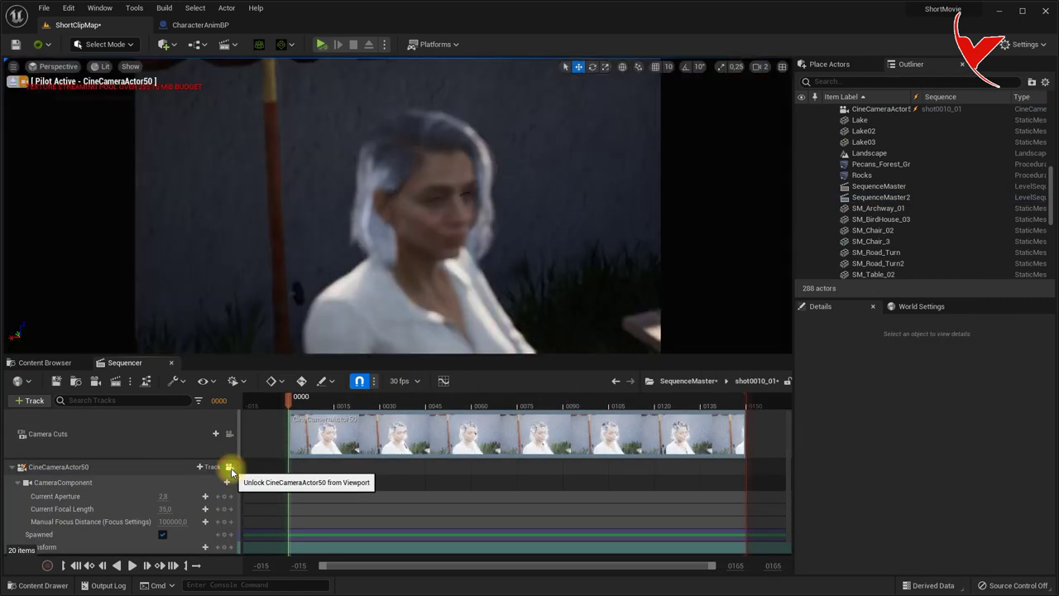
- Set CineCameraActor50's Focus Method to Disable to remove the blur
click(882, 109)
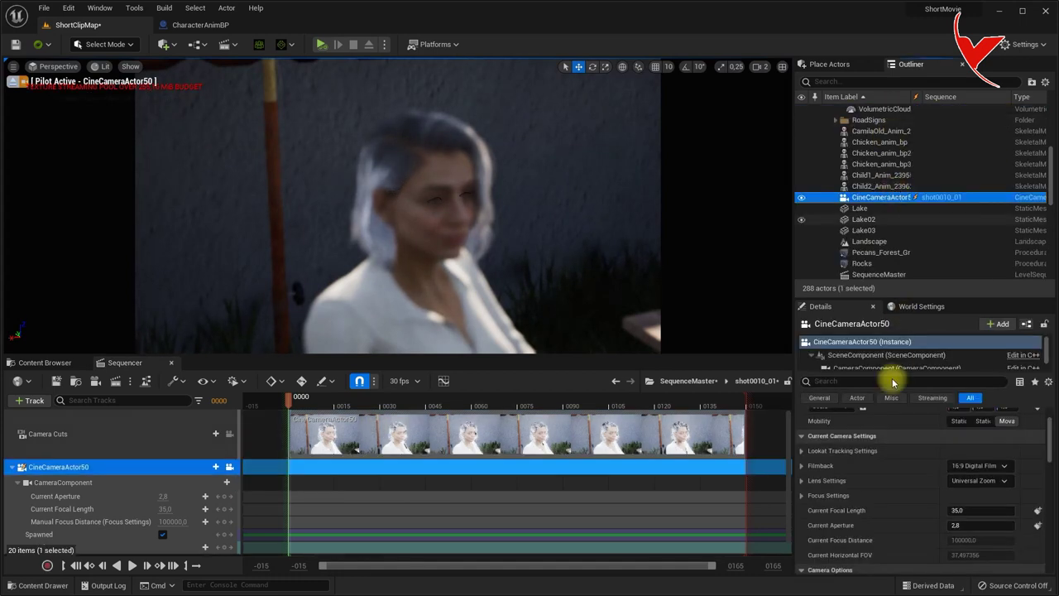
click(807, 495)
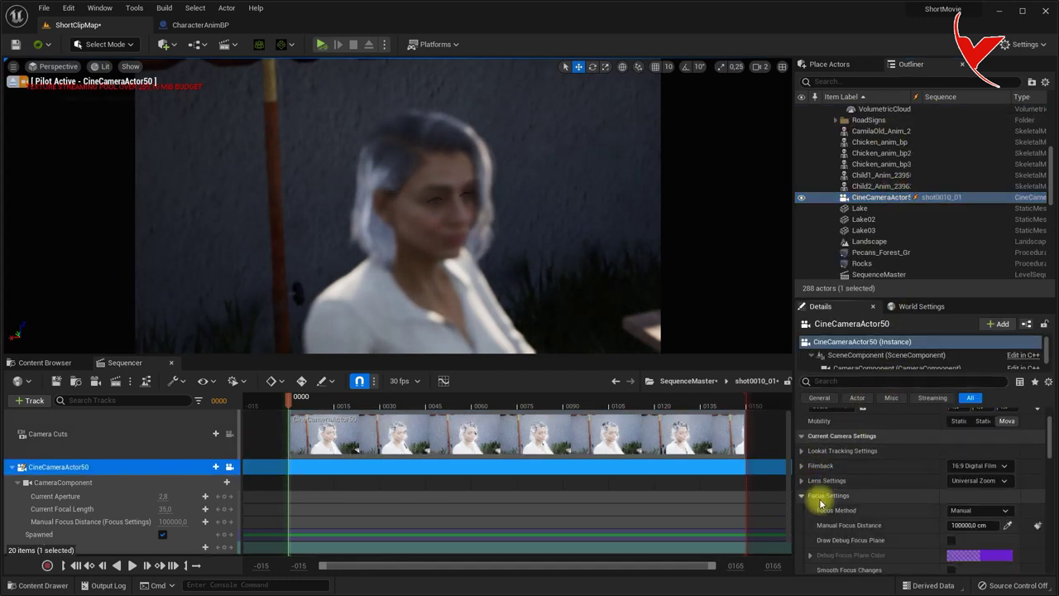
click(976, 510)
click(967, 554)
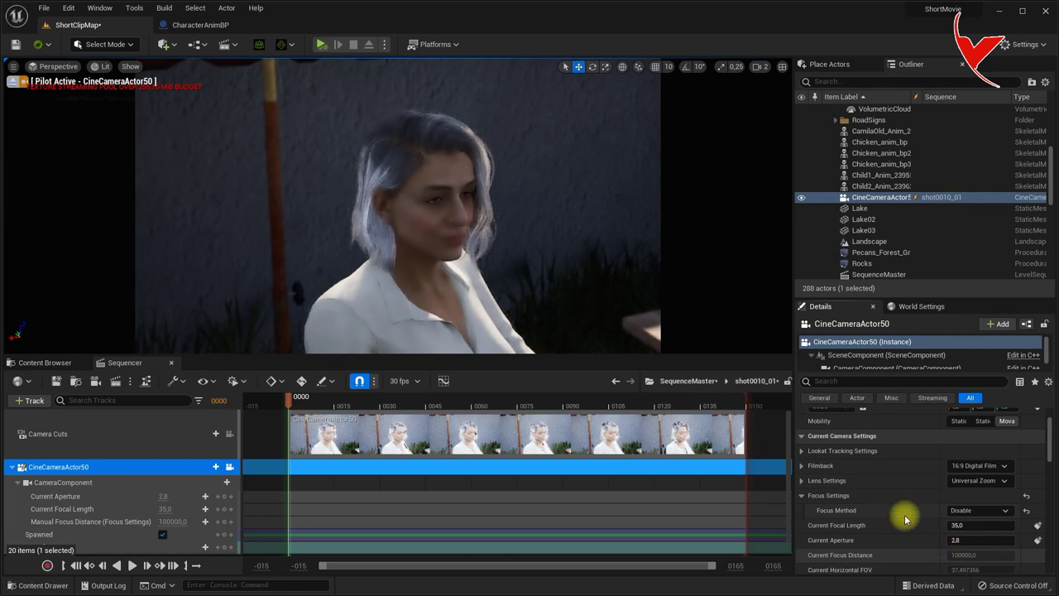
click(802, 494)
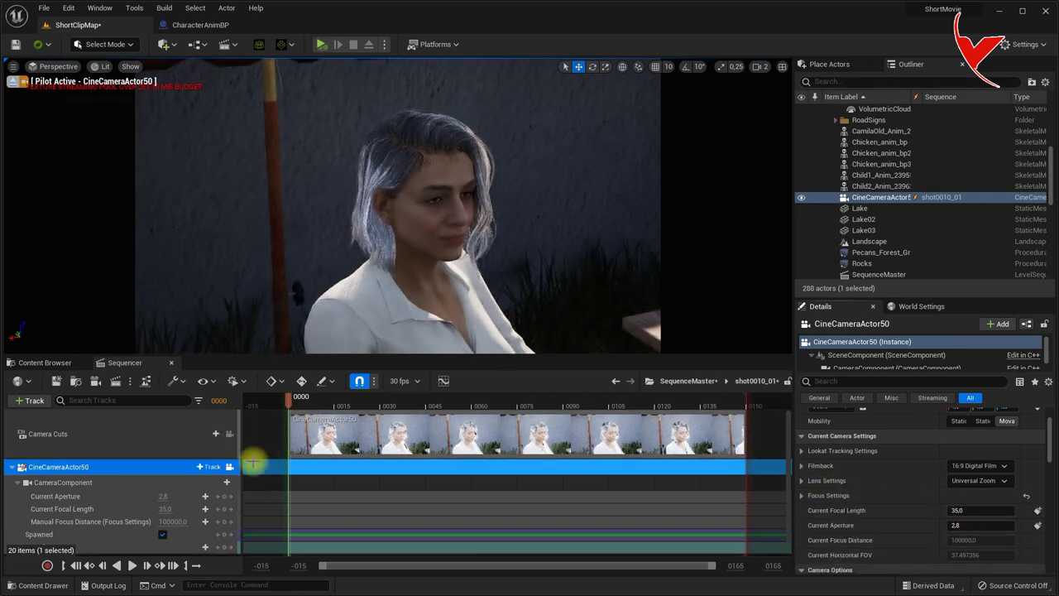
scroll(220, 532, down, 1)
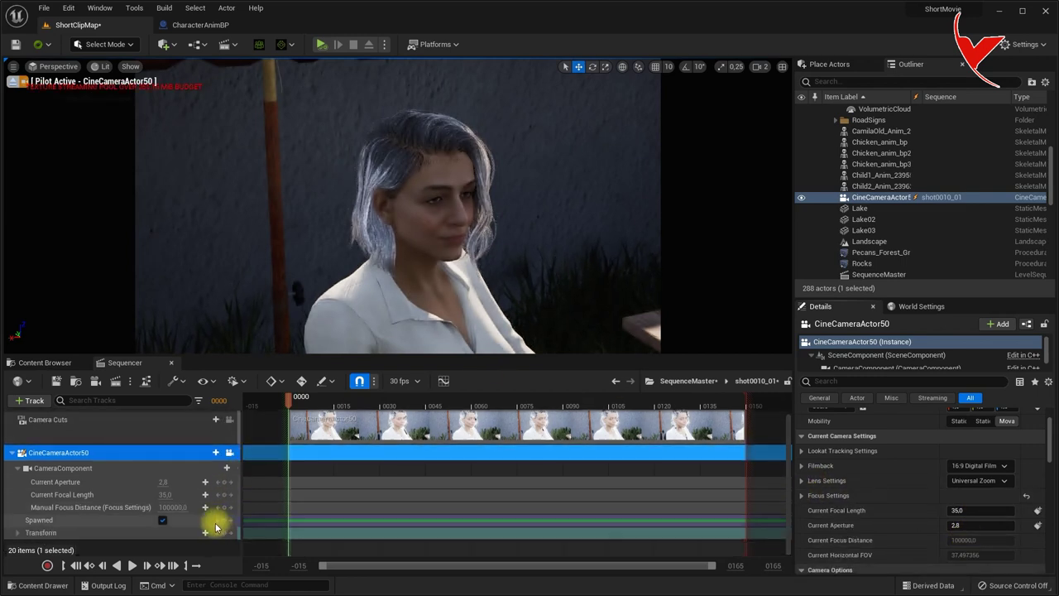
- Key CineCameraActor50's transform at frame 0000, then move to frame 0147
click(224, 532)
click(293, 405)
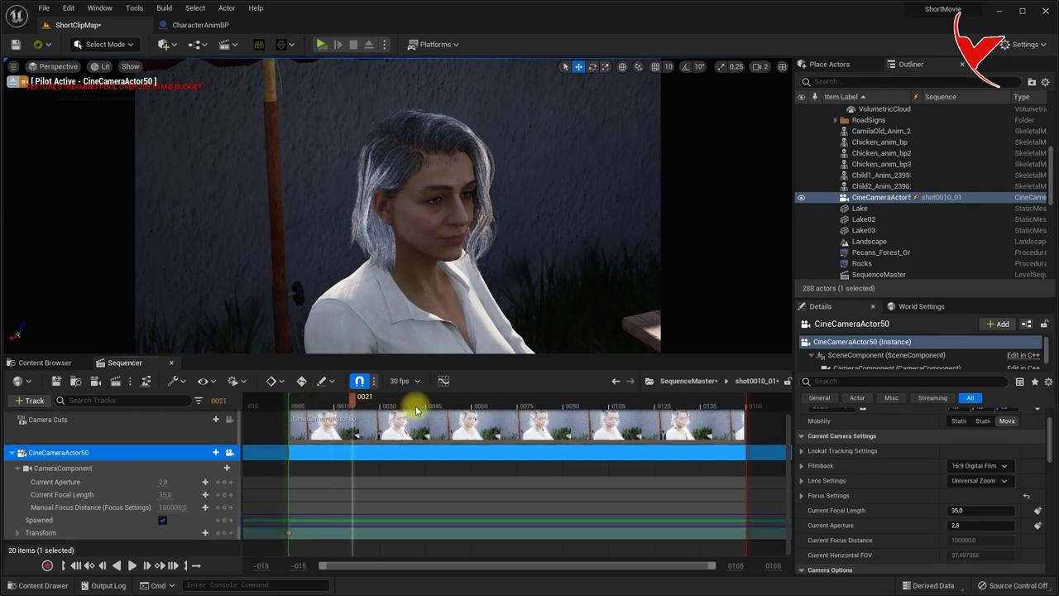
drag(474, 253, 430, 257)
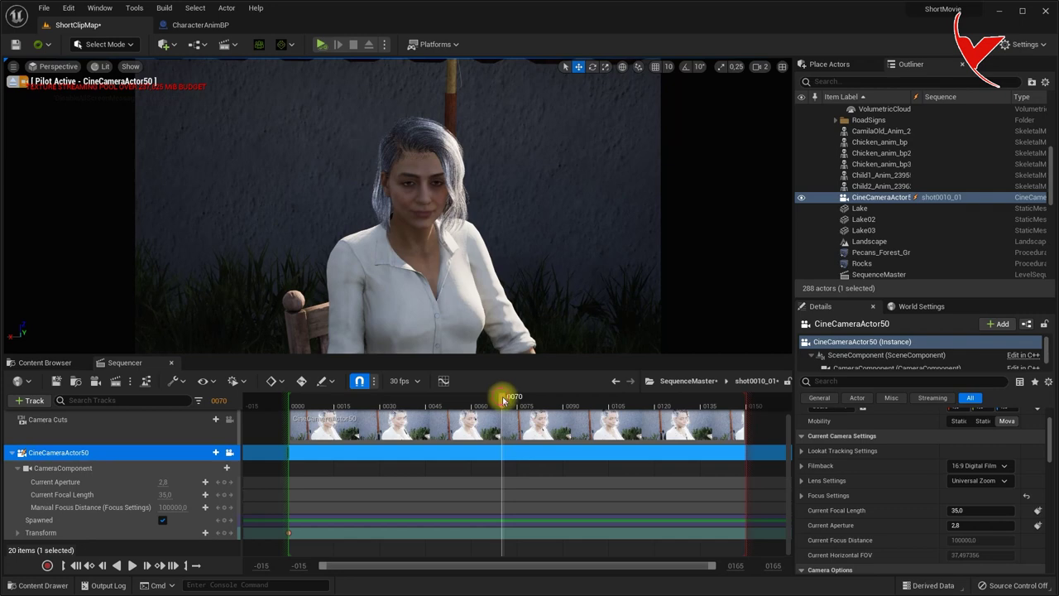
drag(502, 399, 740, 401)
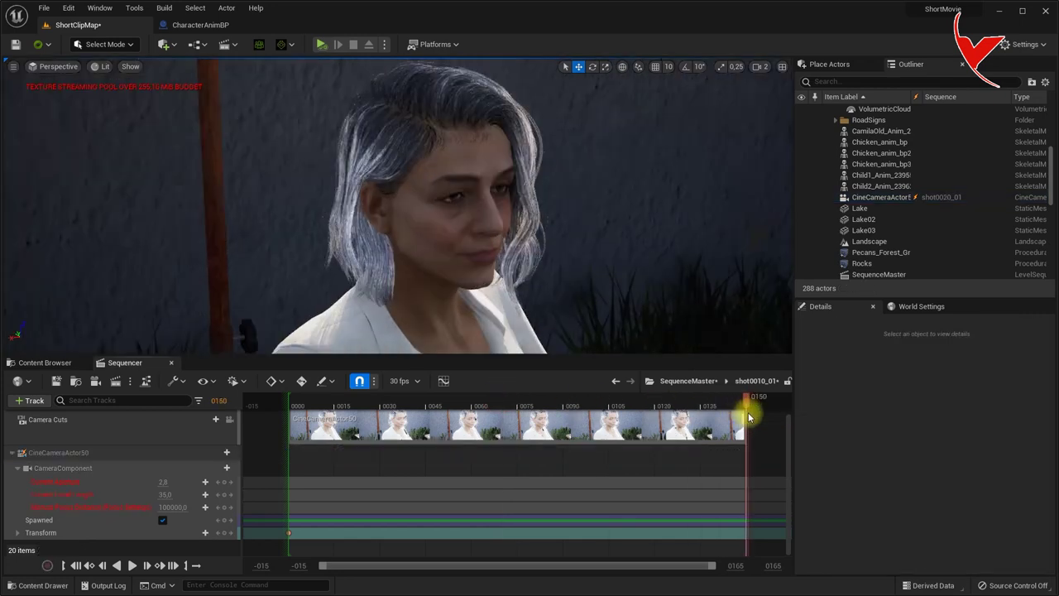
drag(746, 412, 739, 413)
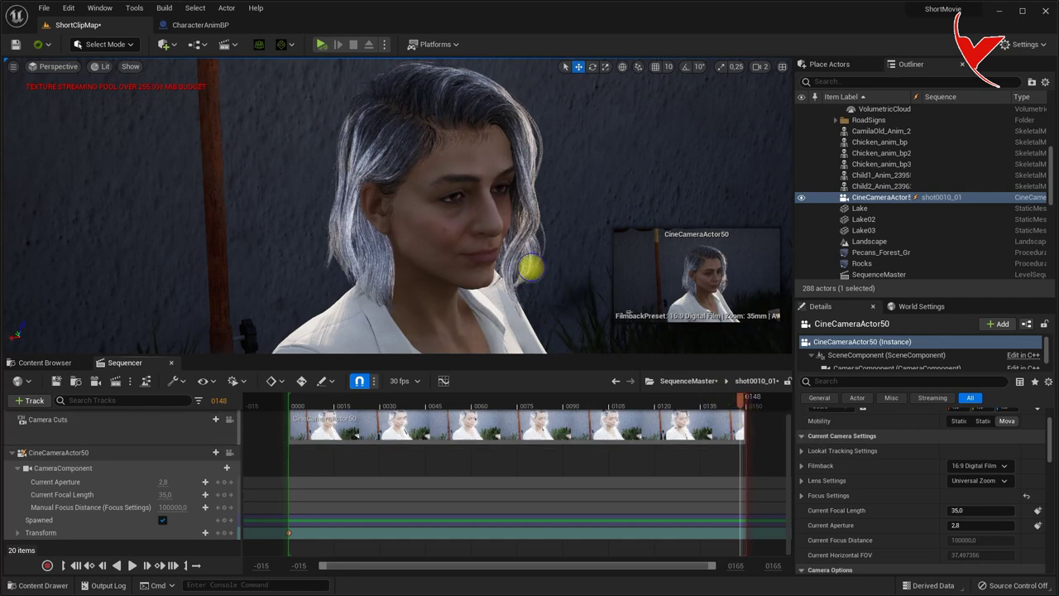
- Pull the camera back to a wide shot of the seated woman, key it, and preview
right_click(531, 269)
click(229, 453)
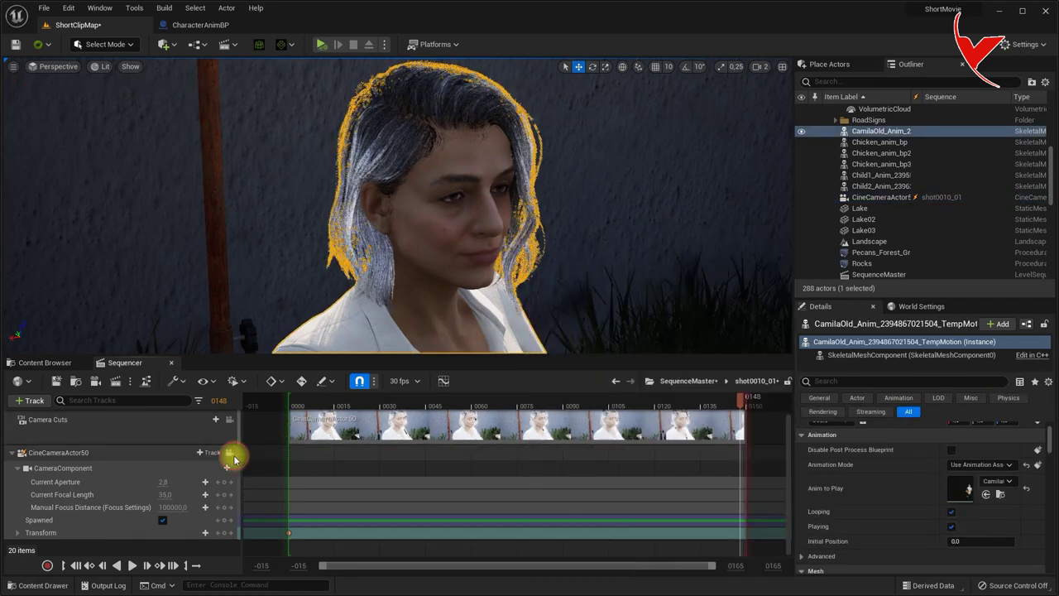
mouse_move(462, 339)
mouse_down()
mouse_move(523, 272)
mouse_move(507, 271)
mouse_move(506, 297)
mouse_move(506, 273)
mouse_up()
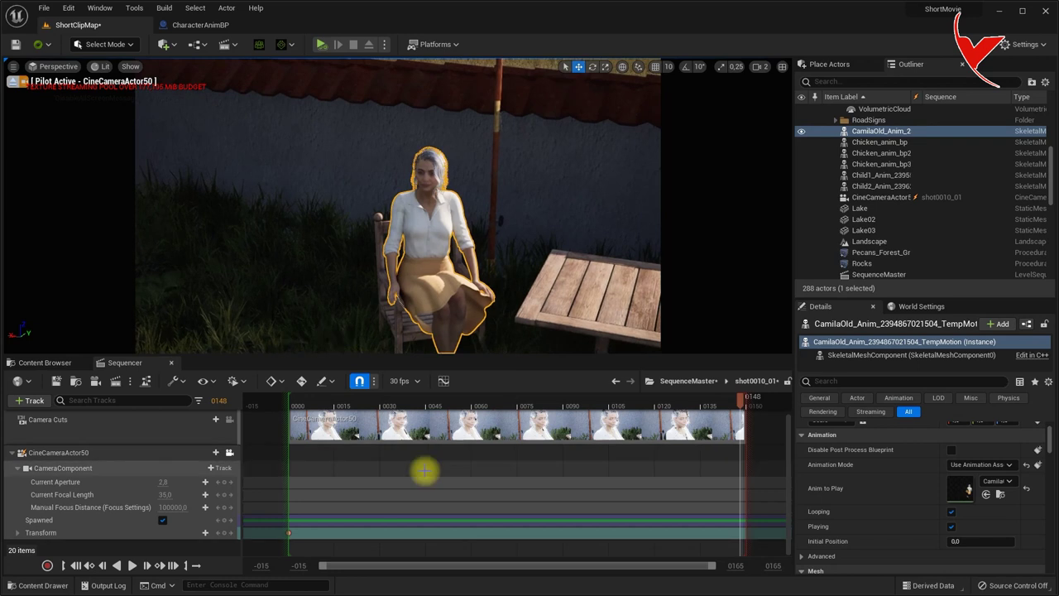
click(224, 533)
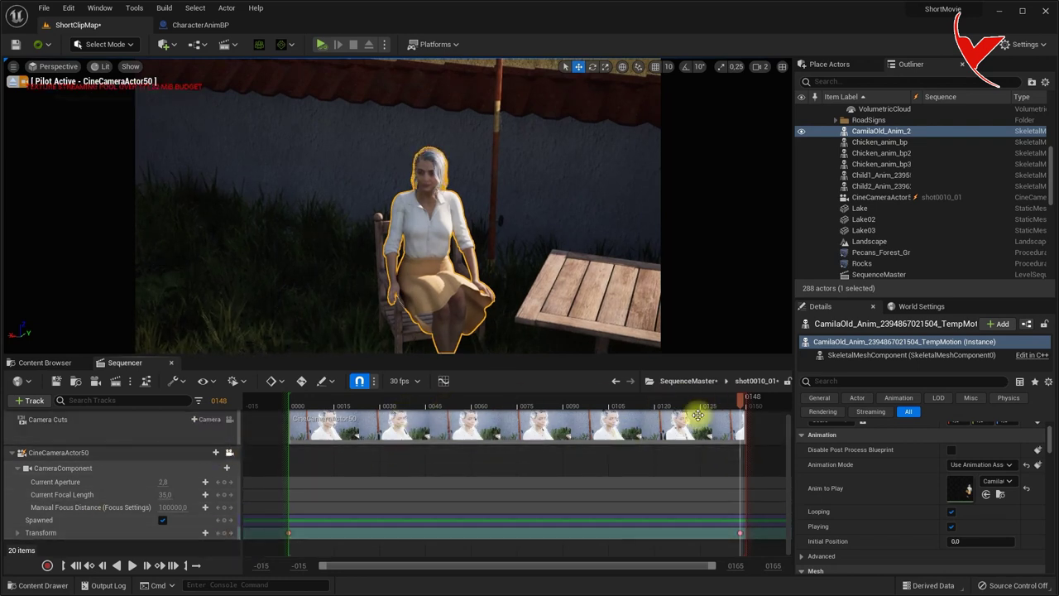
drag(742, 401, 290, 406)
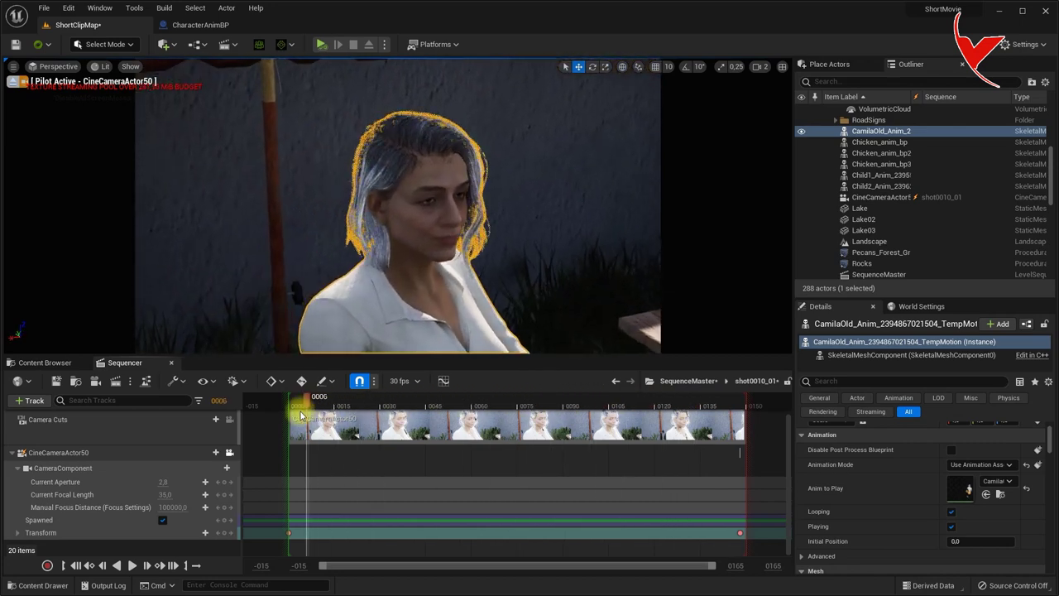
click(129, 568)
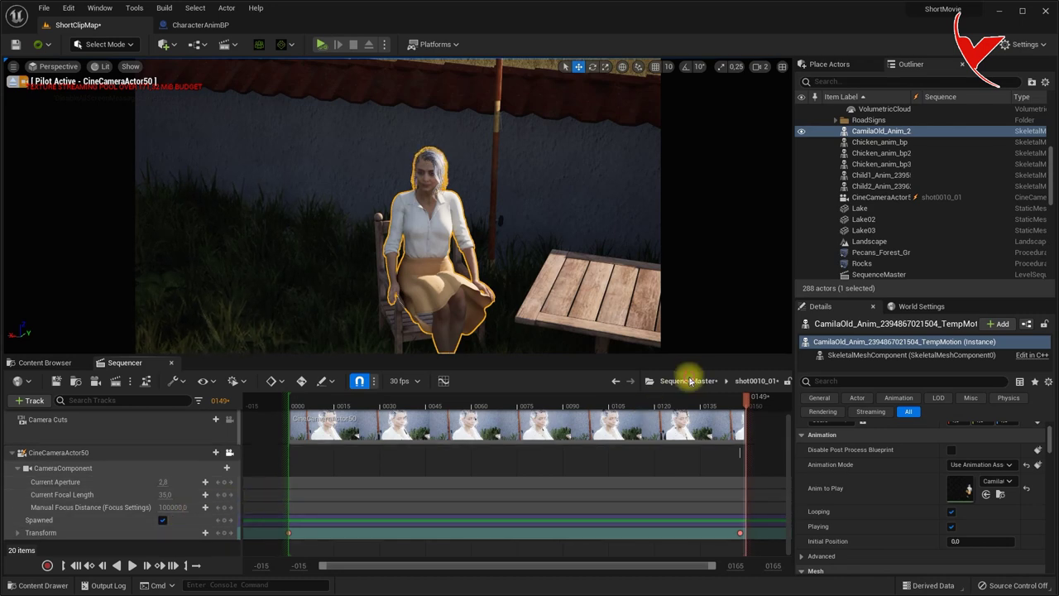
click(682, 381)
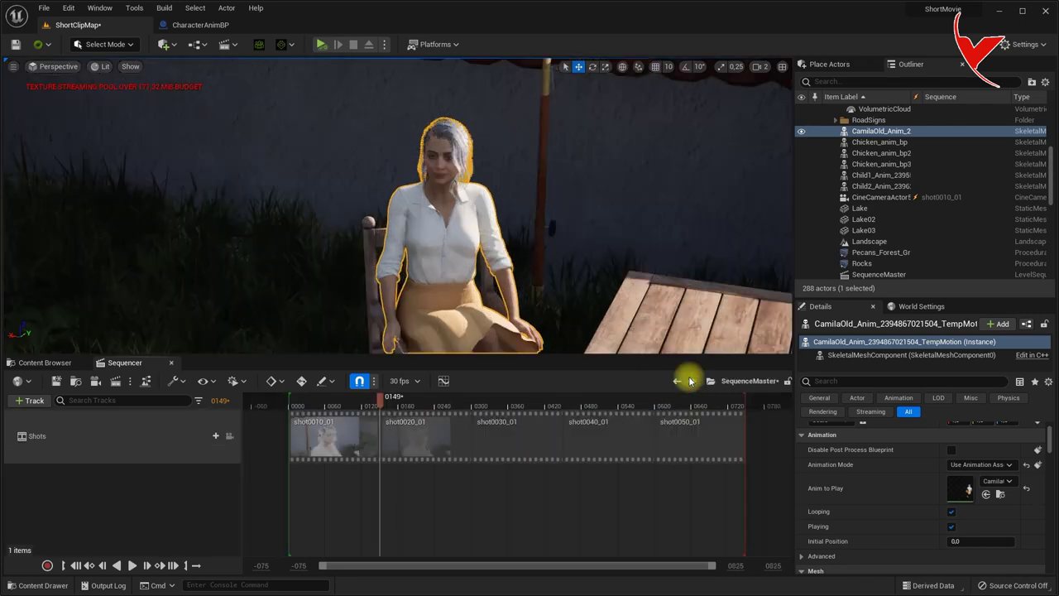
- Open shot0020_01 at its start and pilot CineCameraActor53
double_click(412, 445)
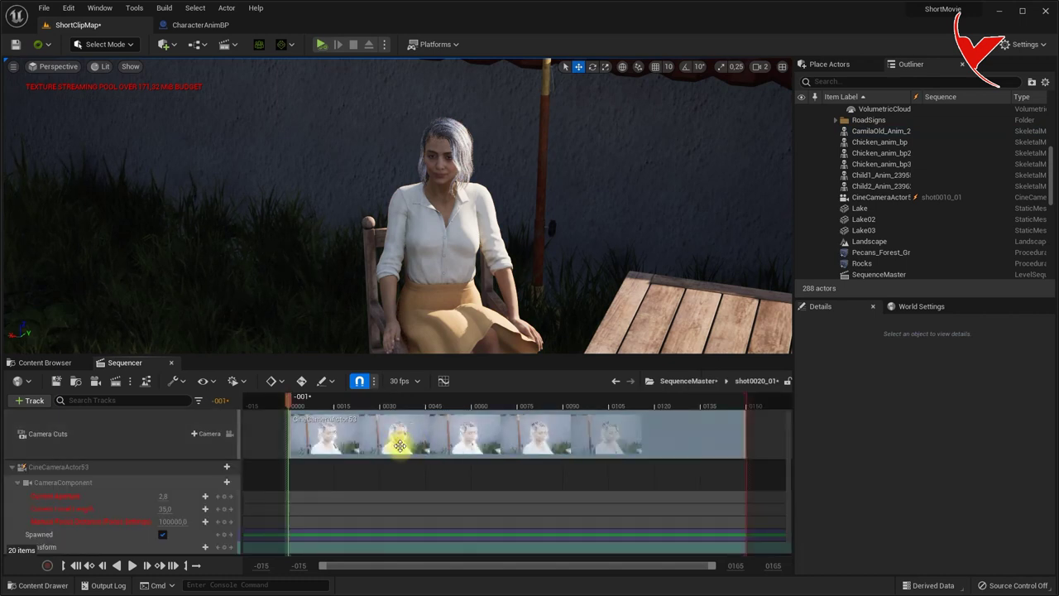
drag(296, 401, 301, 402)
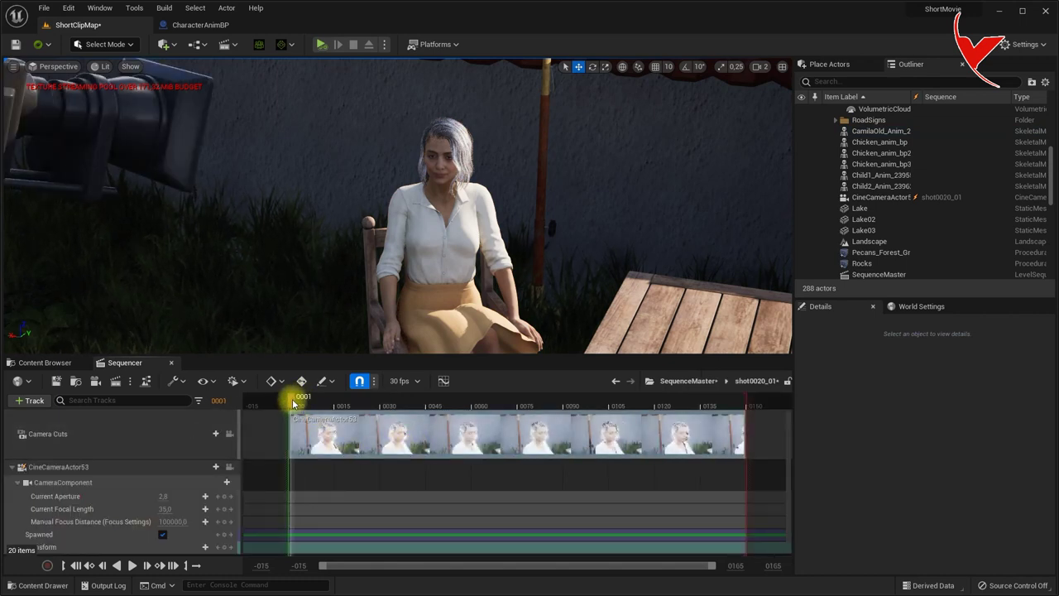
click(229, 466)
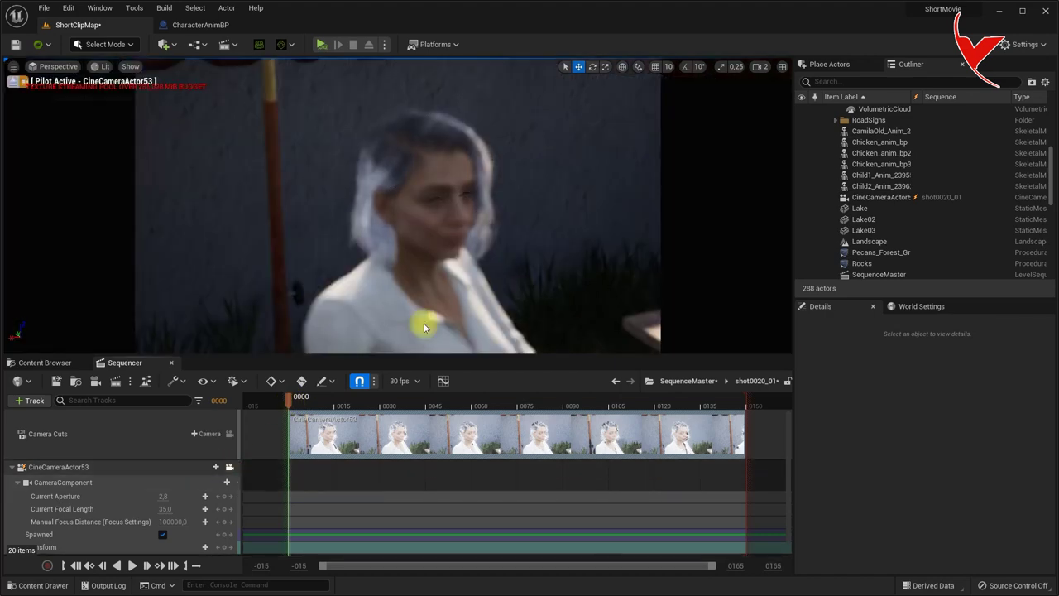
- Disable the camera's focus blur and aim it at the garden with kids and chickens
click(907, 198)
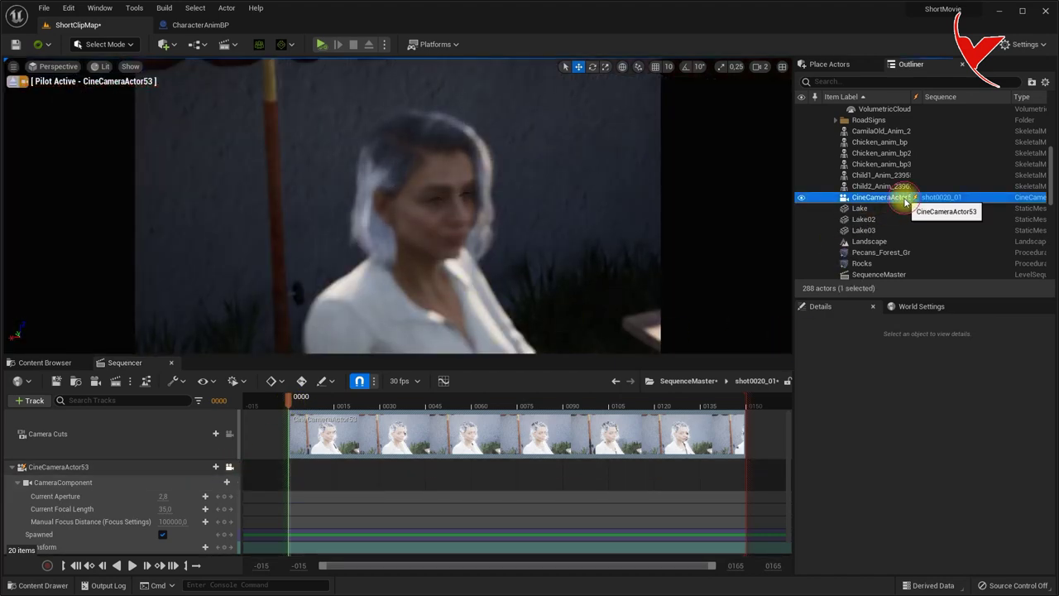
scroll(952, 504, down, 2)
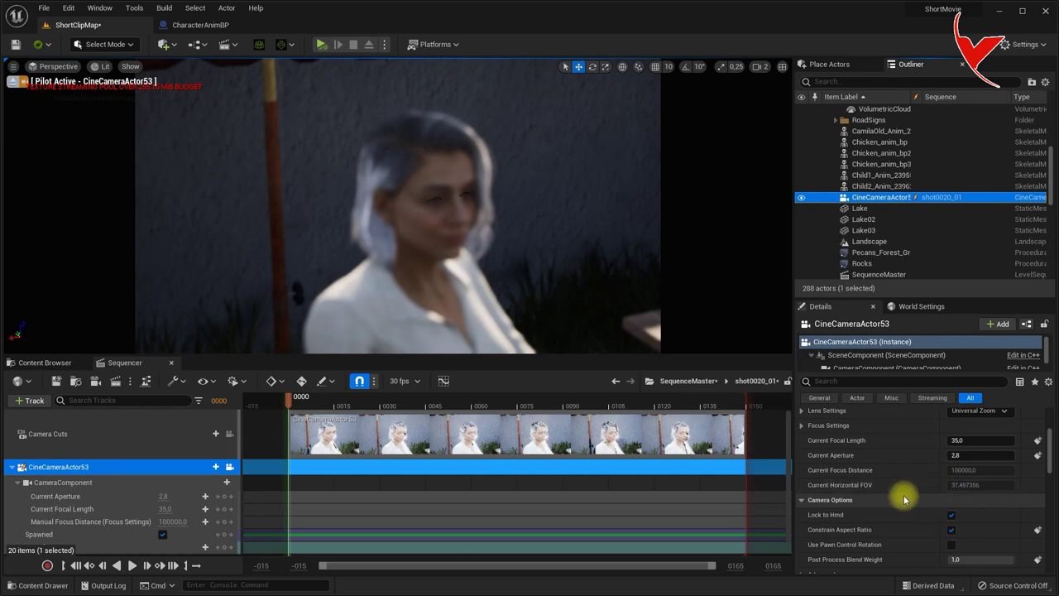
click(802, 425)
click(960, 440)
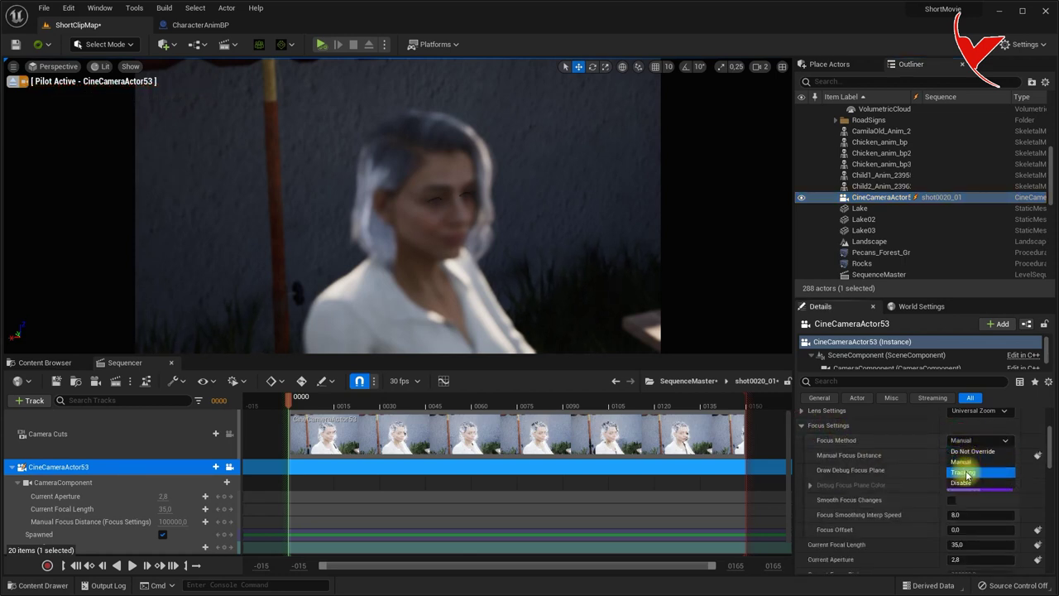
click(802, 425)
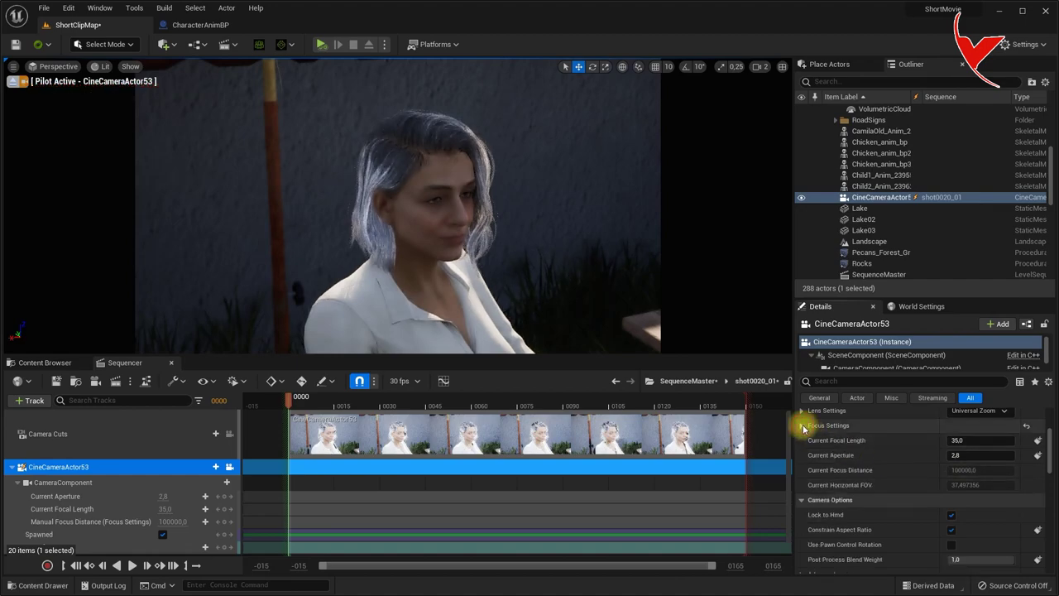
drag(433, 209, 778, 193)
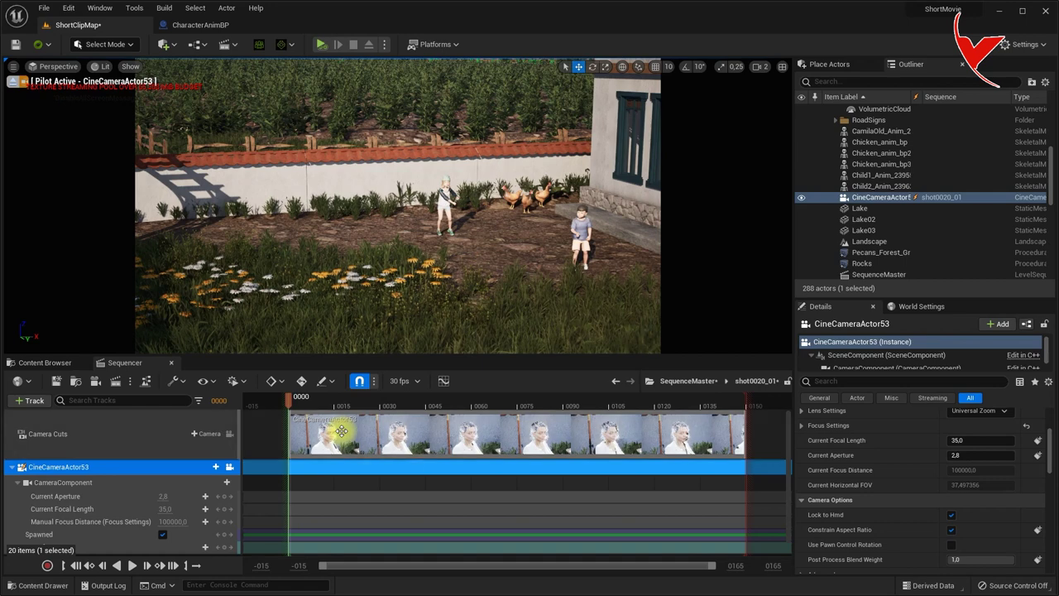
- Key CineCameraActor53's transform at frame 0087
scroll(204, 513, down, 1)
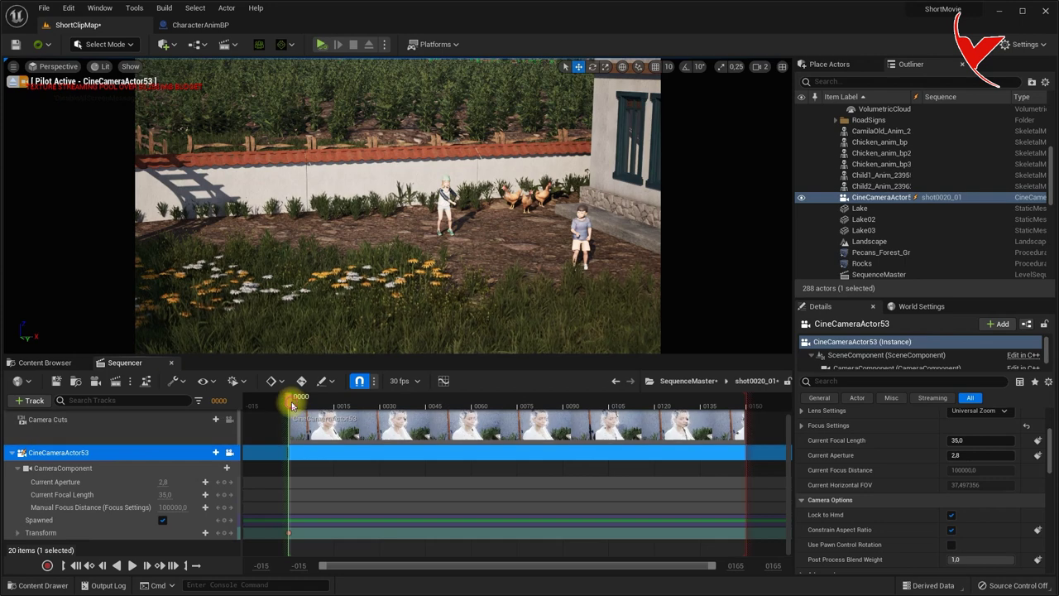
drag(385, 408, 625, 427)
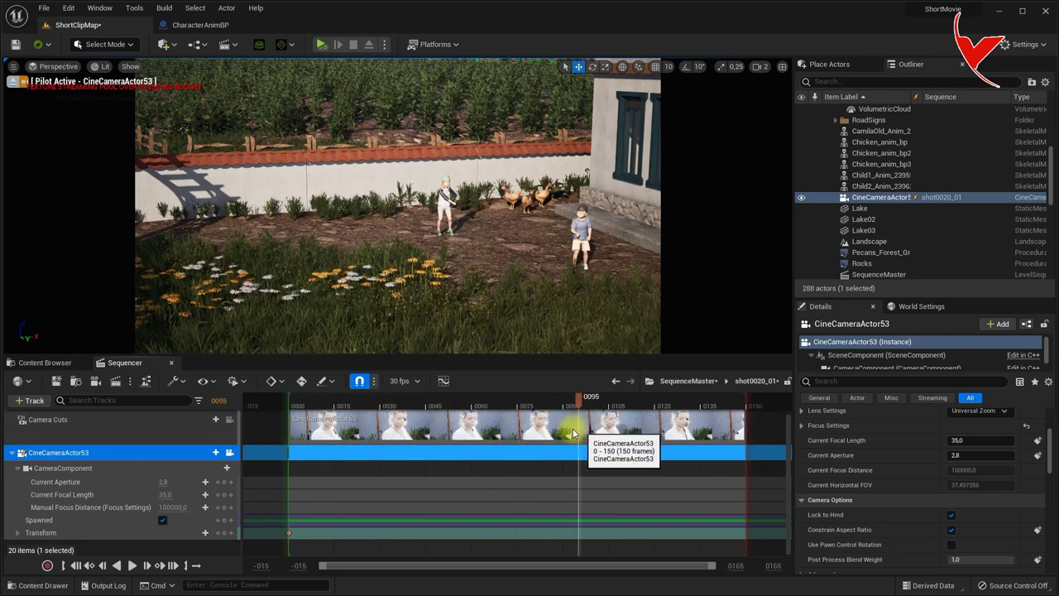
drag(631, 426, 555, 425)
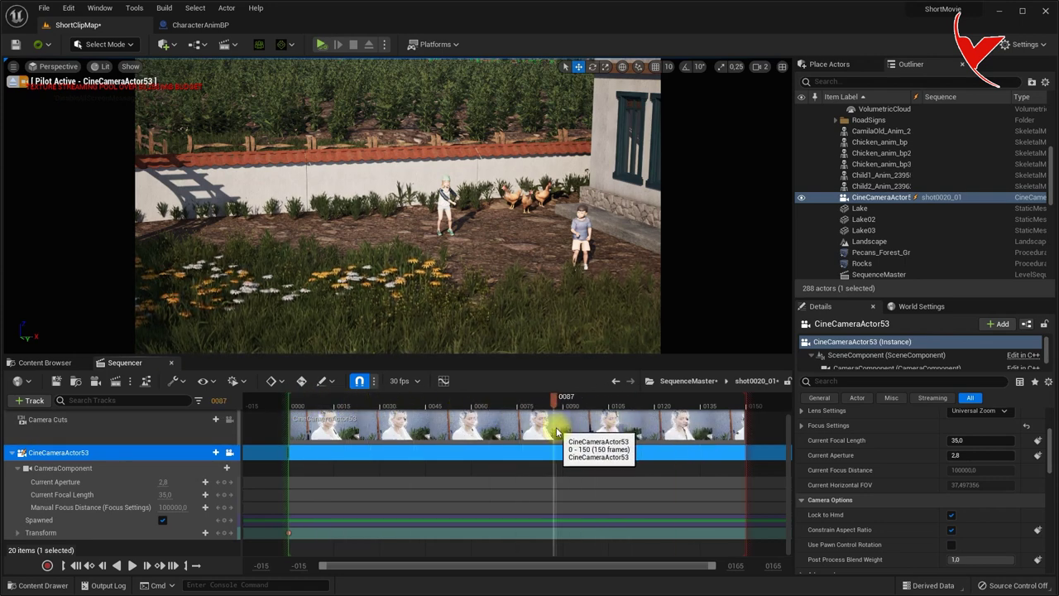
click(224, 534)
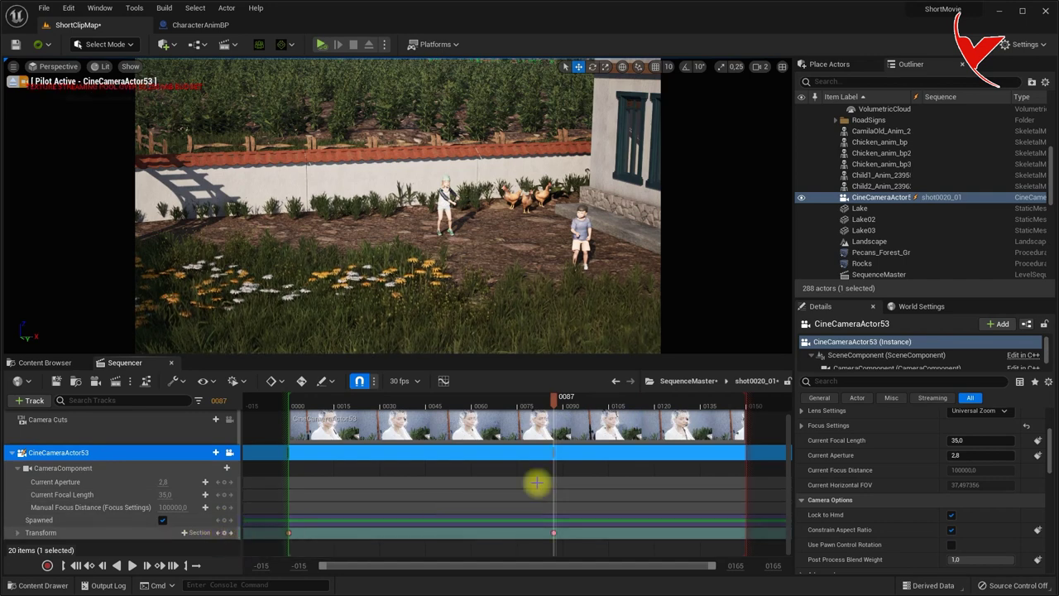
- Move the camera back and left at the shot end, key it, and shift that key to 0150
drag(708, 414, 746, 412)
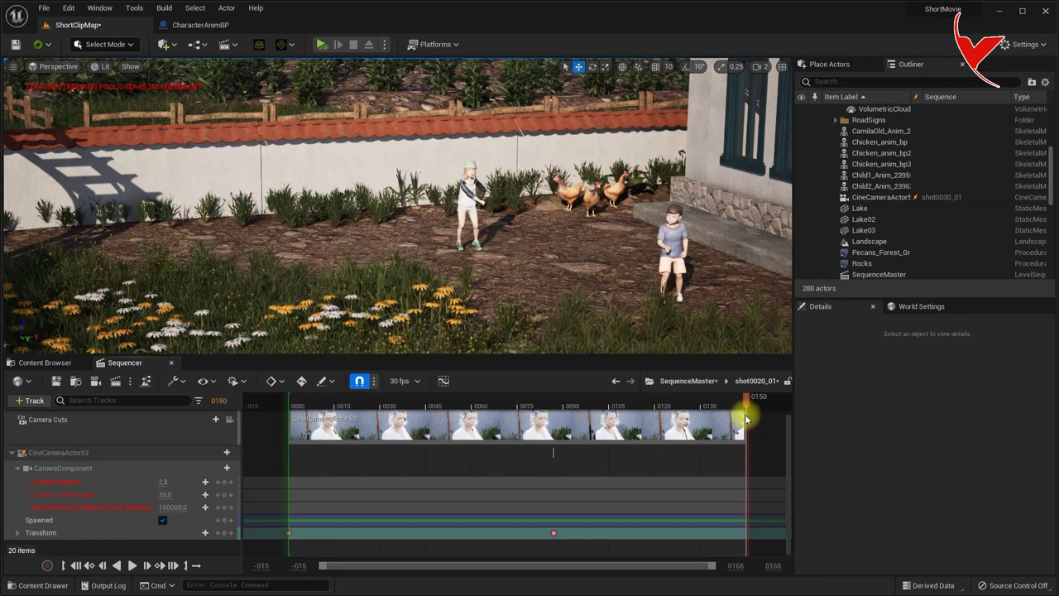
click(744, 424)
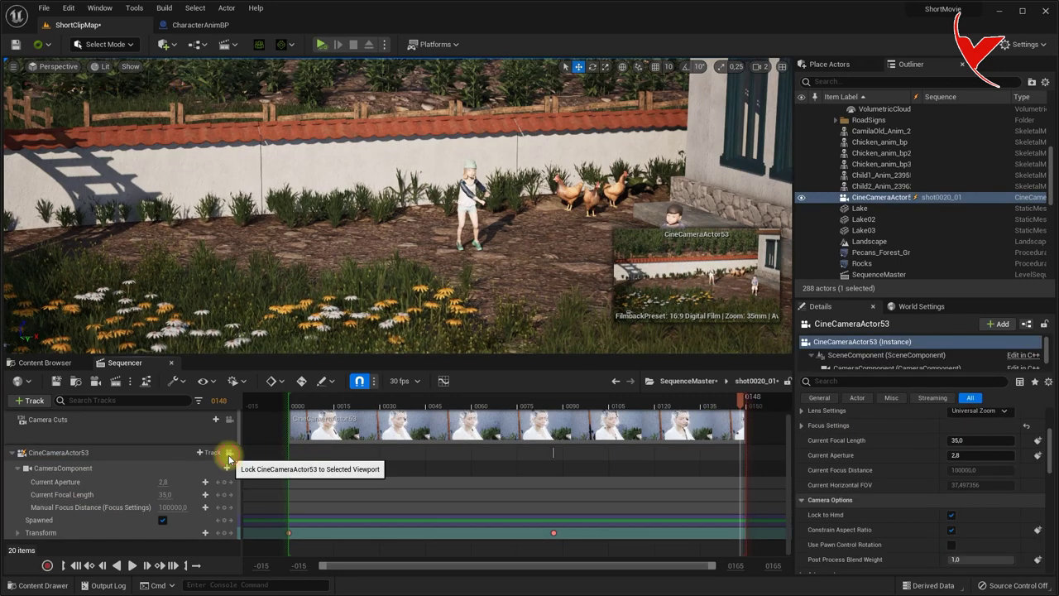
click(229, 457)
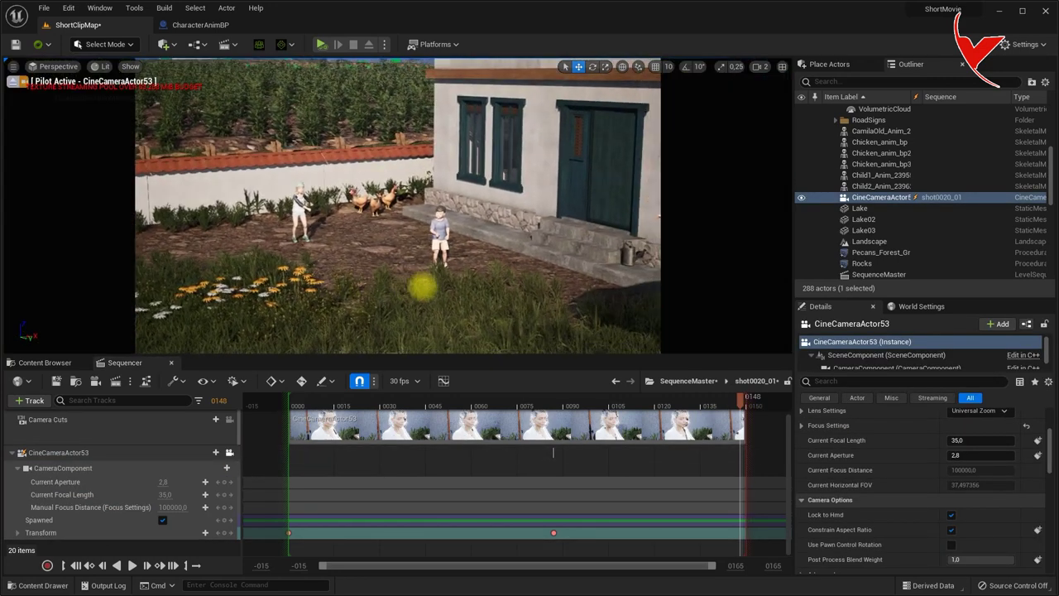
right_drag(397, 207, 397, 207)
right_drag(426, 290, 427, 287)
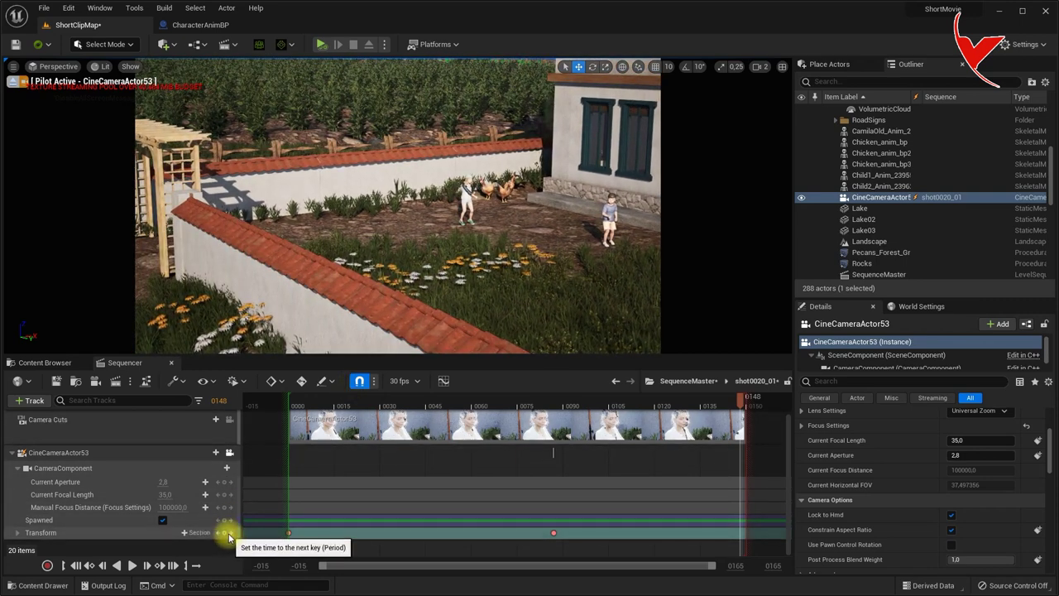
click(223, 534)
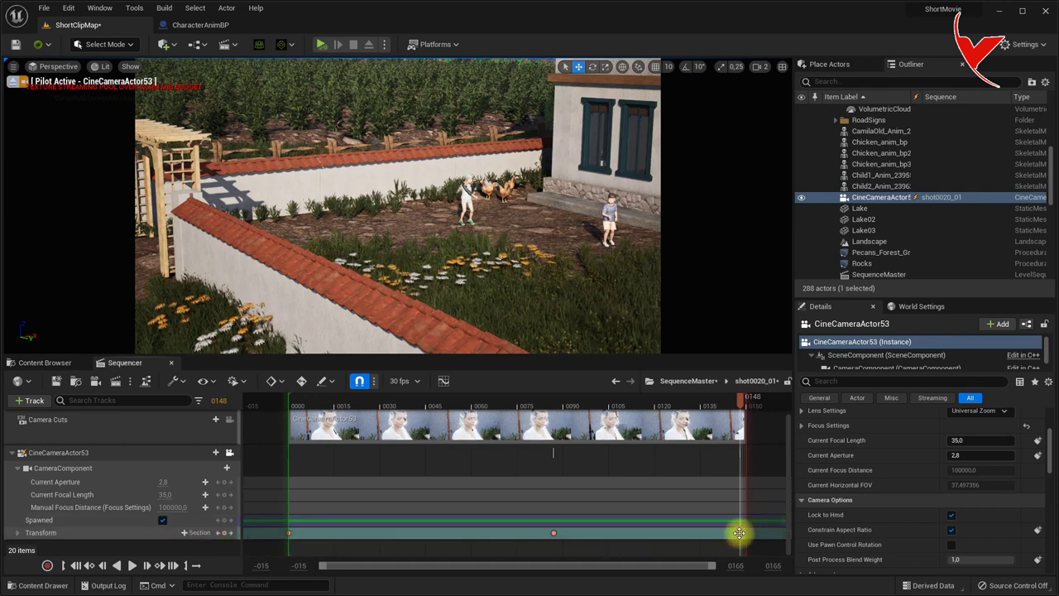
drag(742, 533, 750, 533)
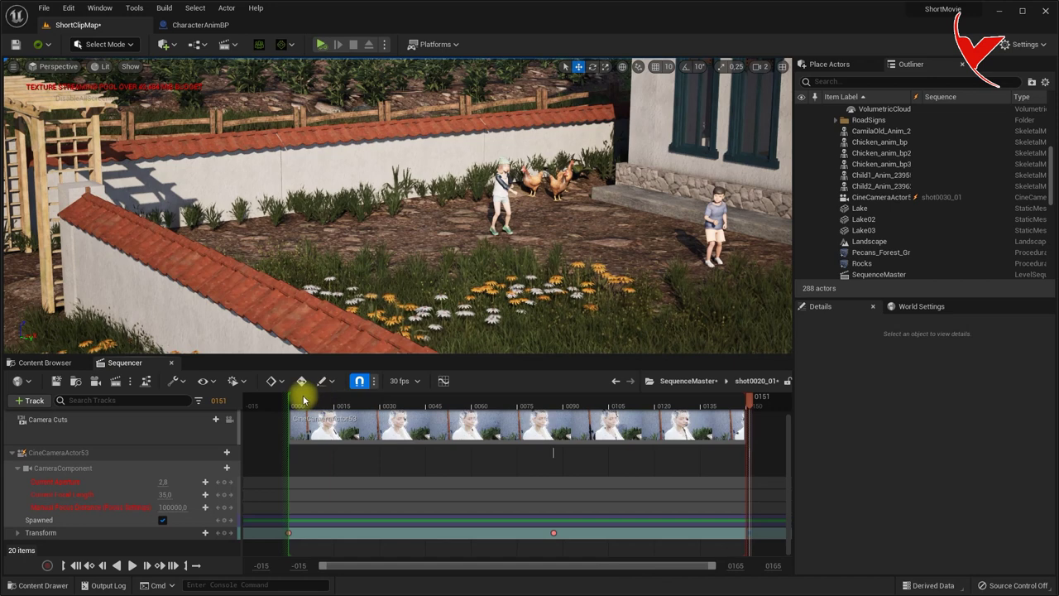
- Return to SequenceMaster, play it through the shot cameras, then rewind to the start
click(682, 380)
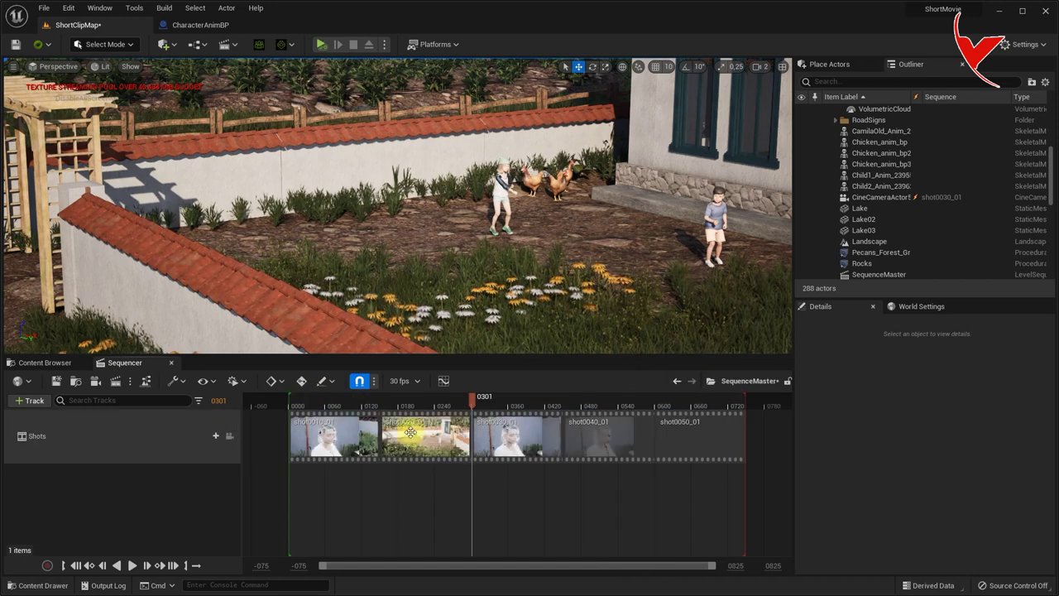
click(294, 403)
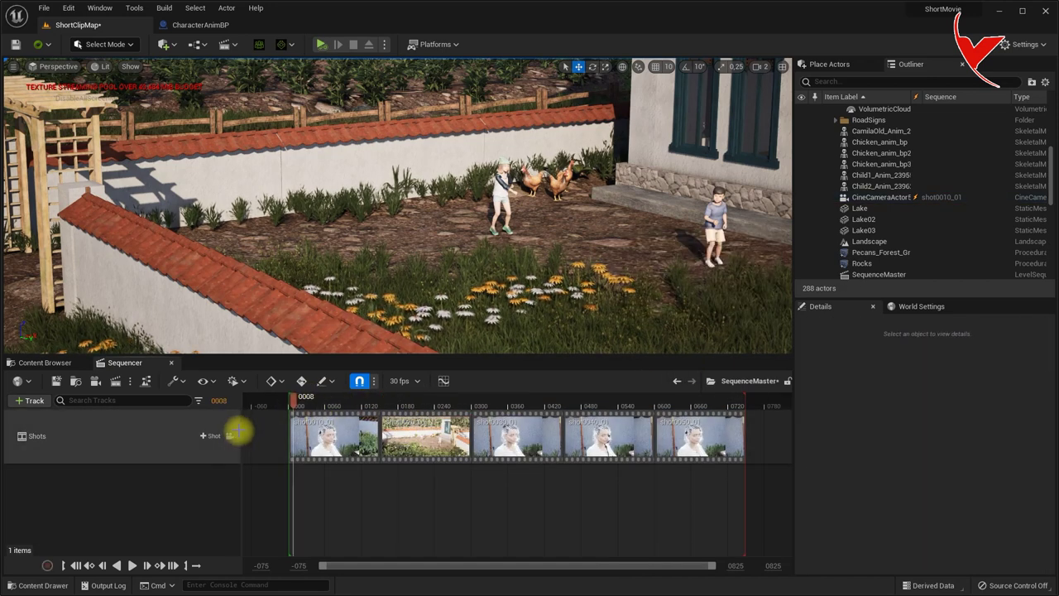
click(230, 440)
click(133, 565)
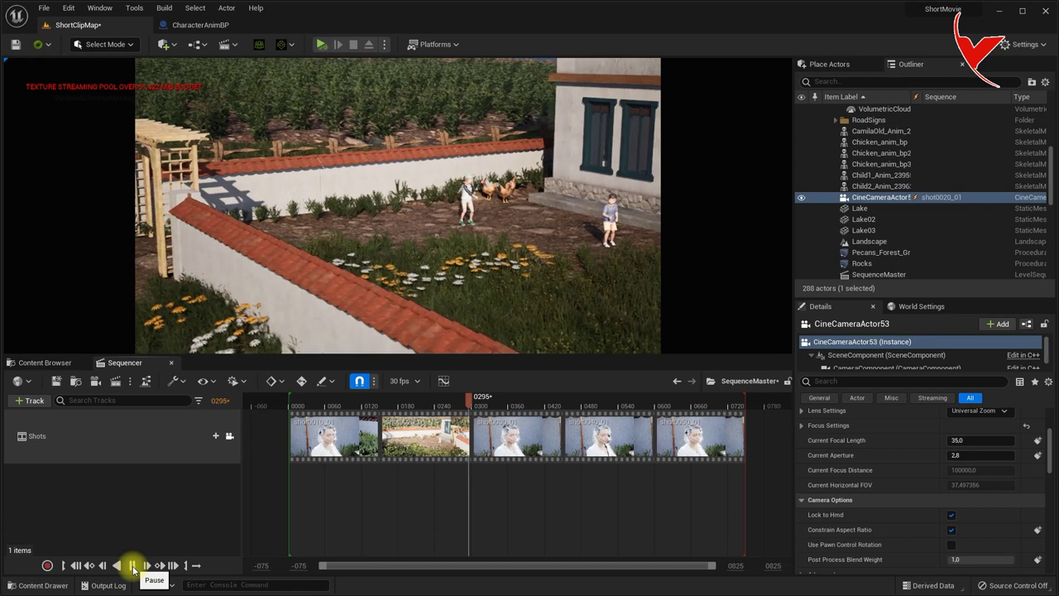
click(496, 407)
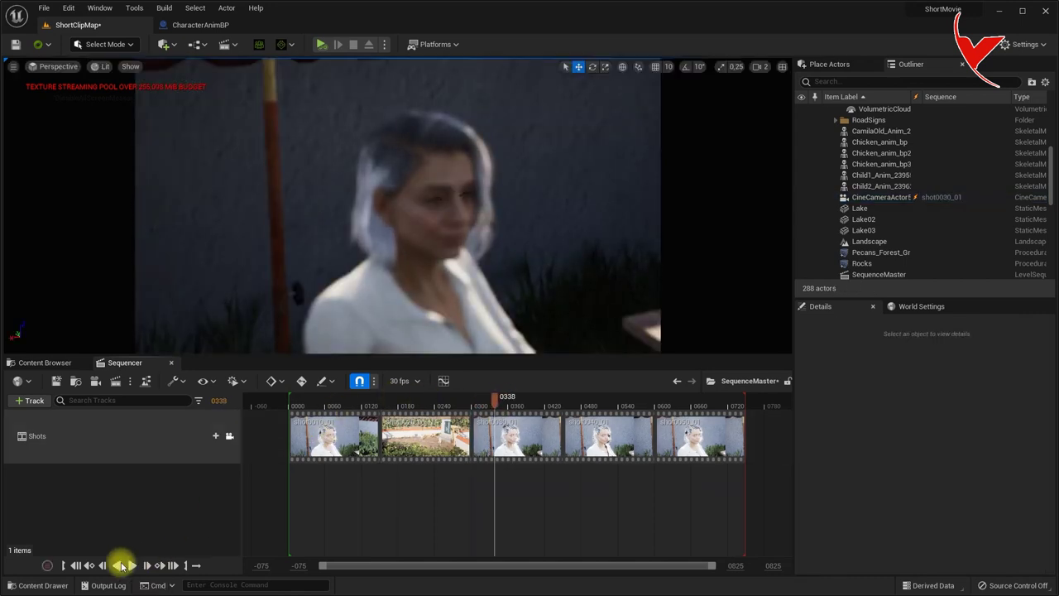
click(77, 566)
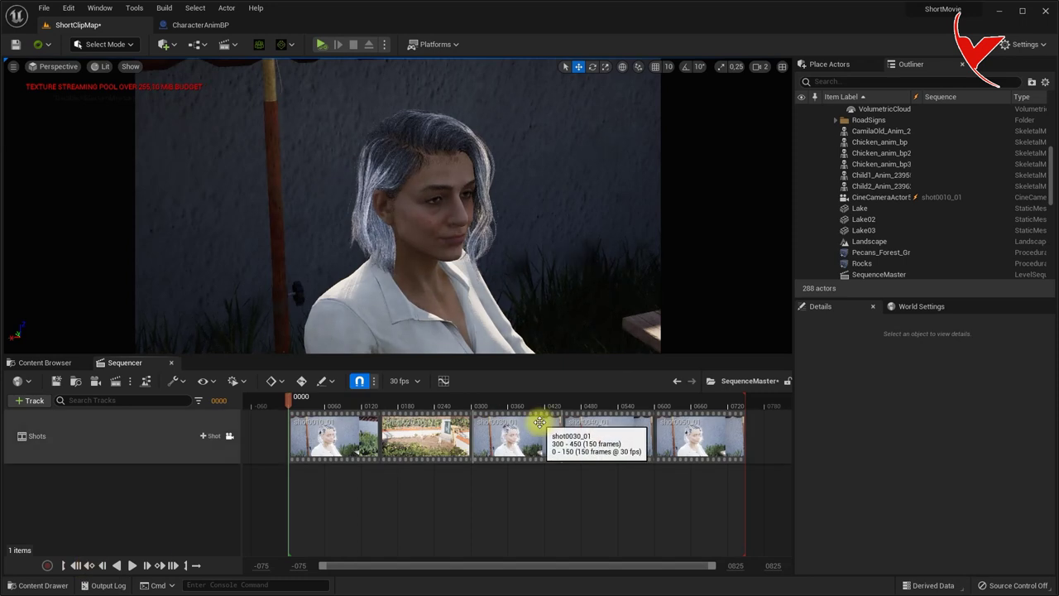
double_click(539, 426)
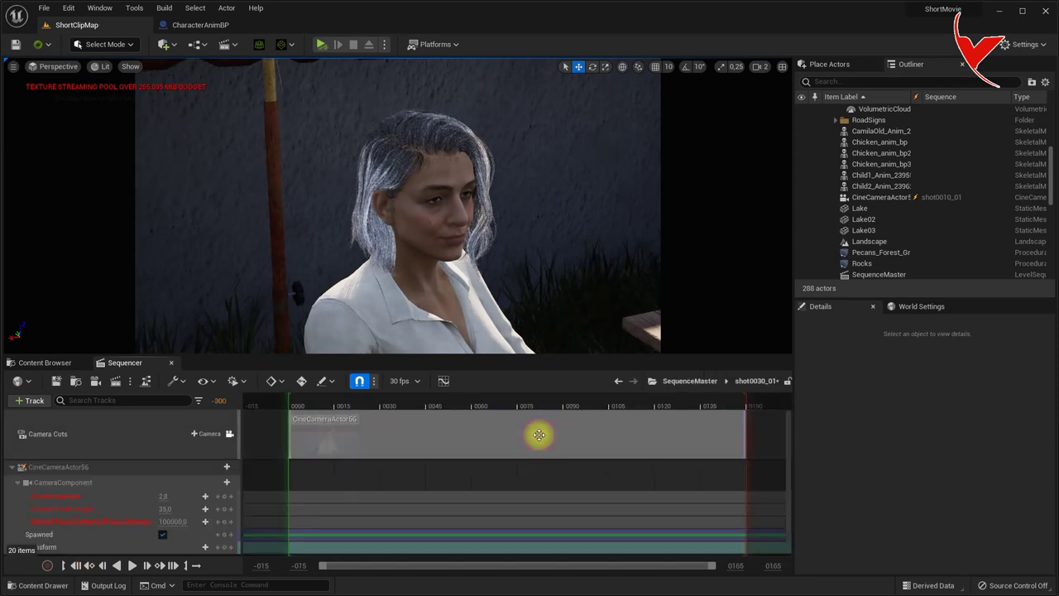
- At the shot's first frame, select CineCameraActor56 and disable its Focus Method
click(74, 567)
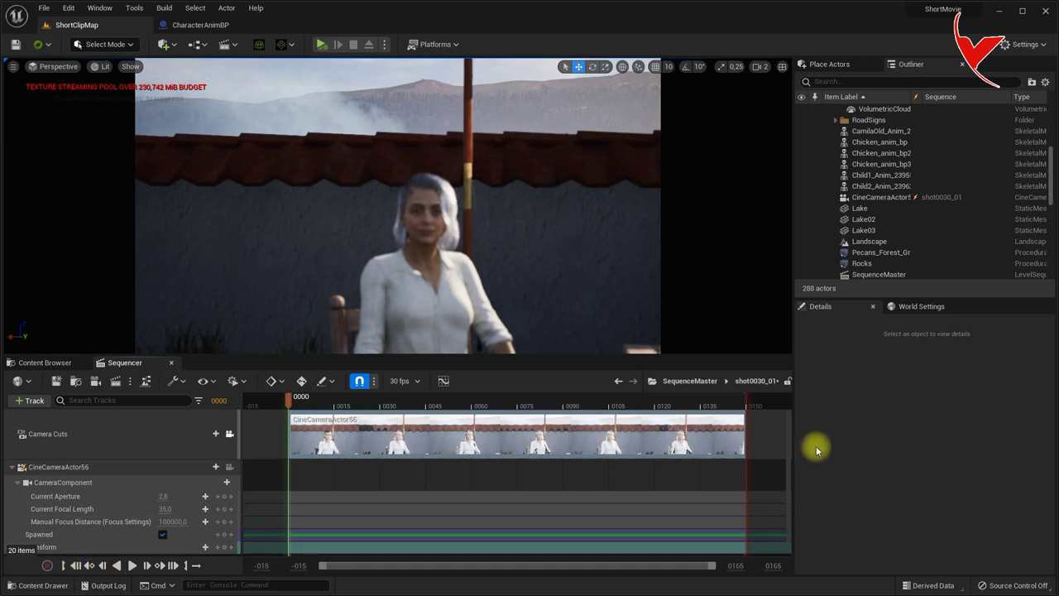
click(921, 196)
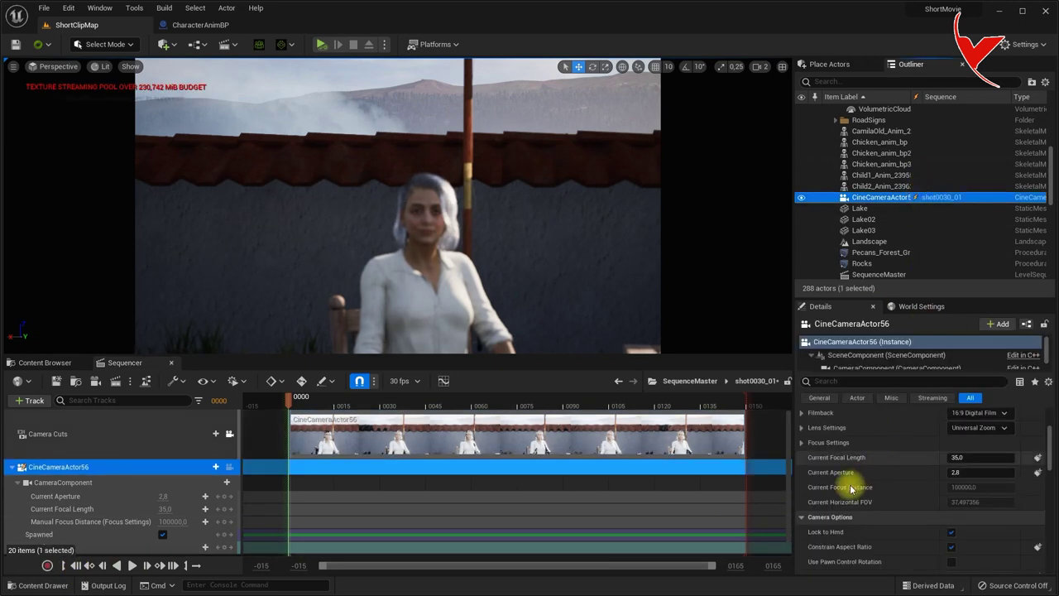
click(802, 442)
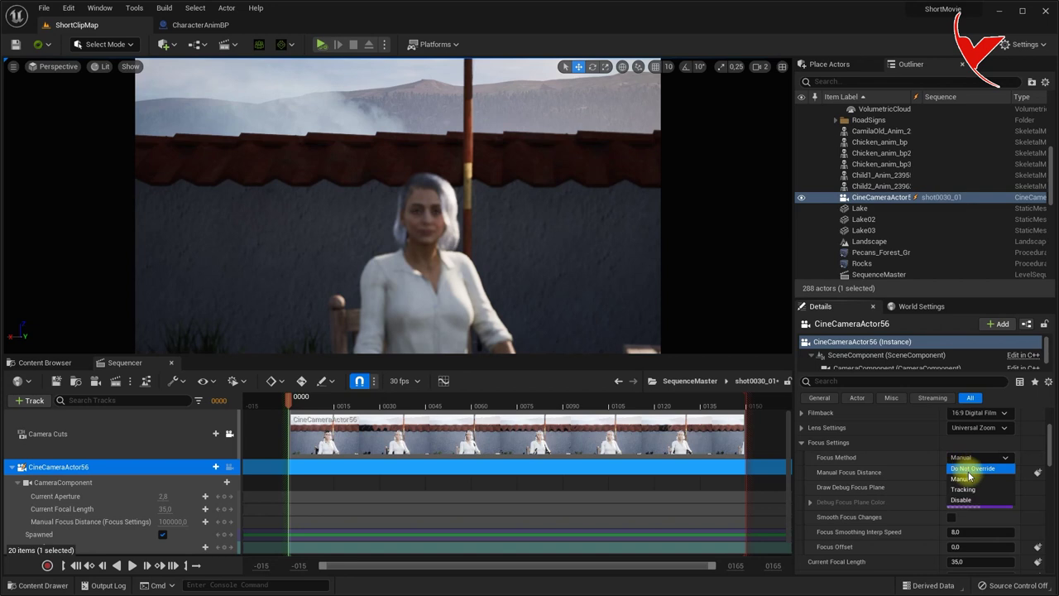
click(803, 443)
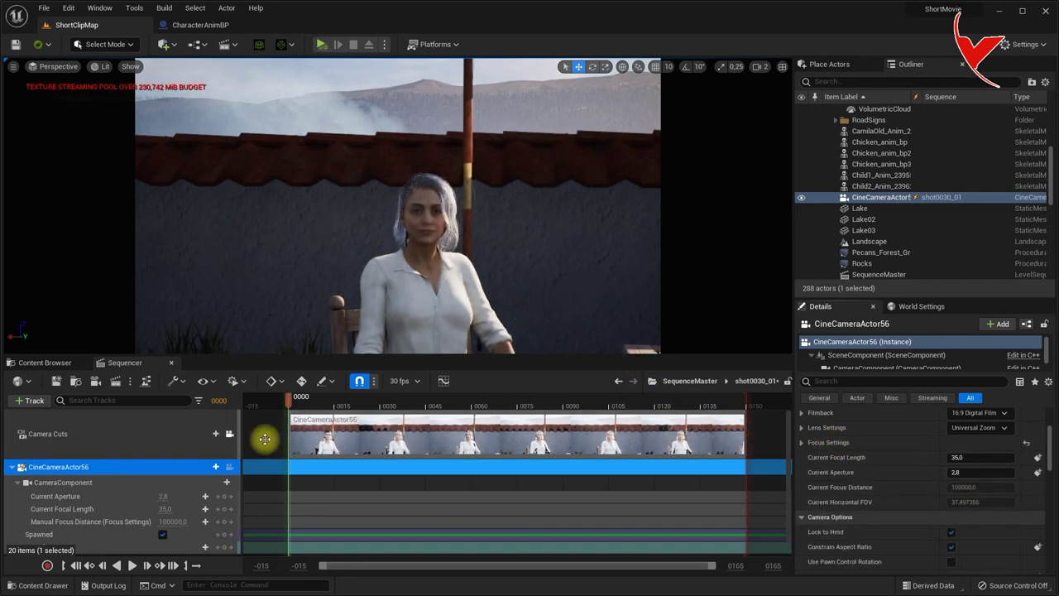
- Pilot CineCameraActor56 and turn it so the seated woman is centred in frame
click(229, 467)
right_drag(542, 292, 528, 293)
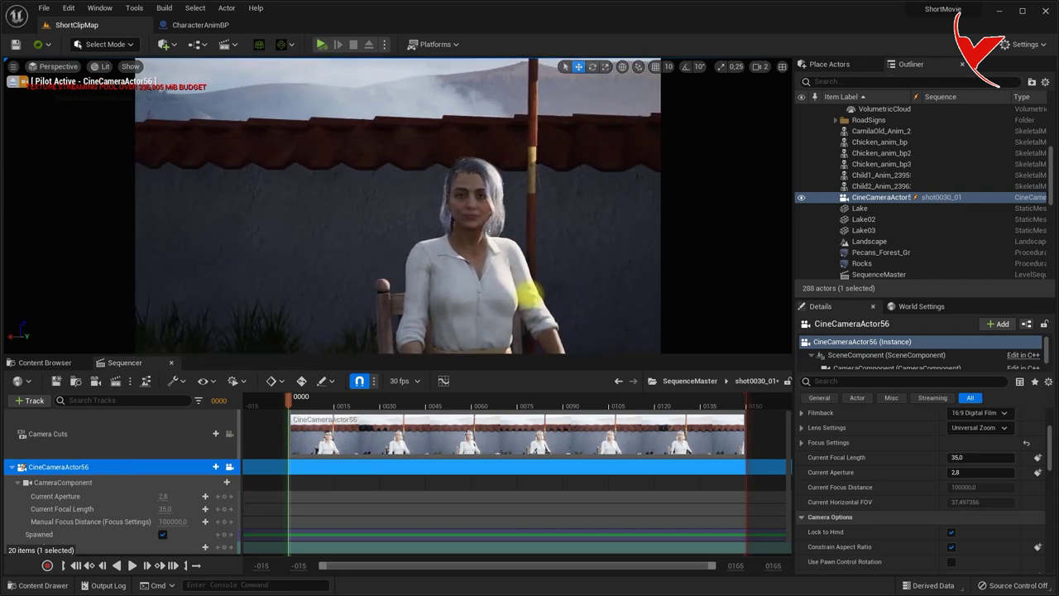
right_drag(529, 294, 529, 295)
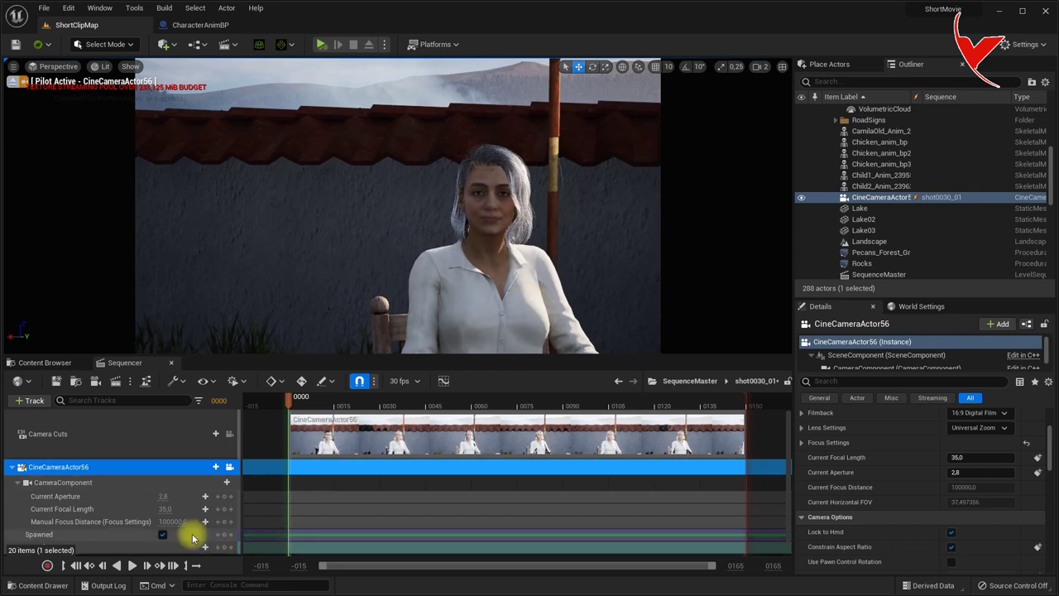
scroll(190, 537, down, 1)
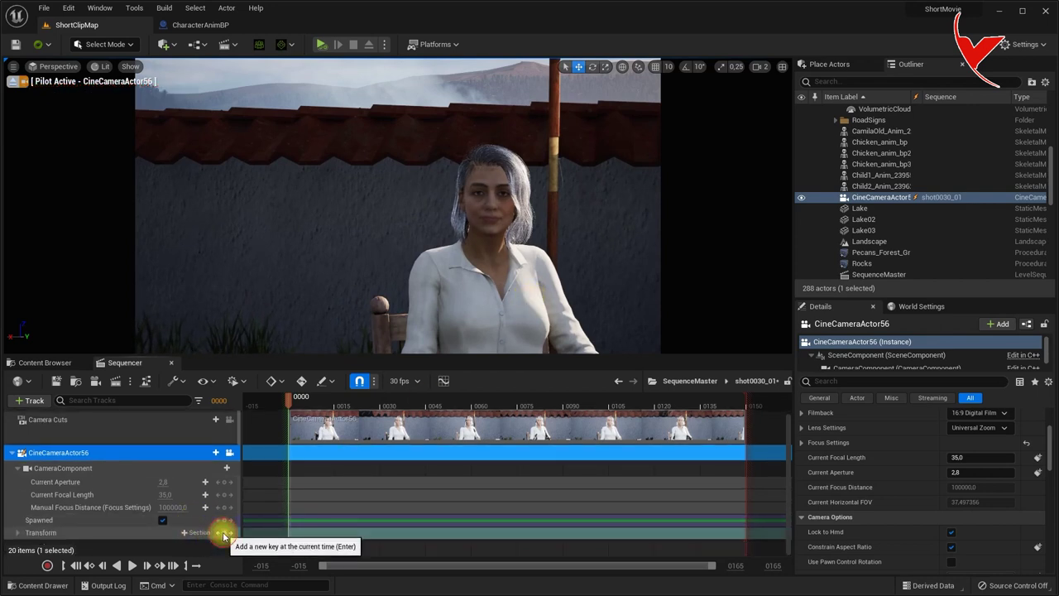
- Key the camera's transform at frame 0, then at frame 0059 dolly it toward the woman's face
click(223, 534)
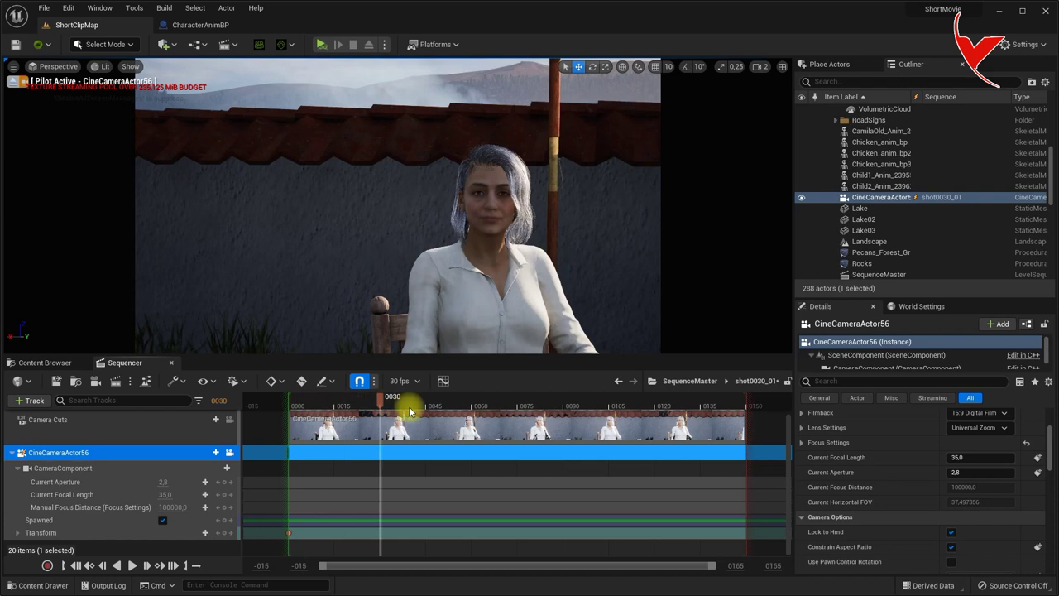
drag(448, 408, 469, 406)
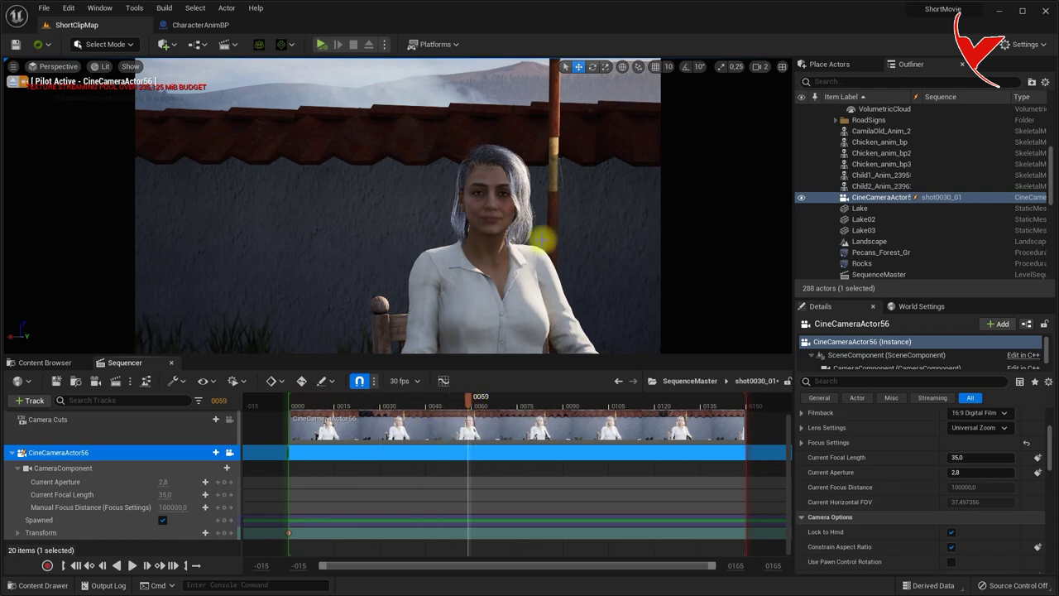
scroll(556, 231, up, 3)
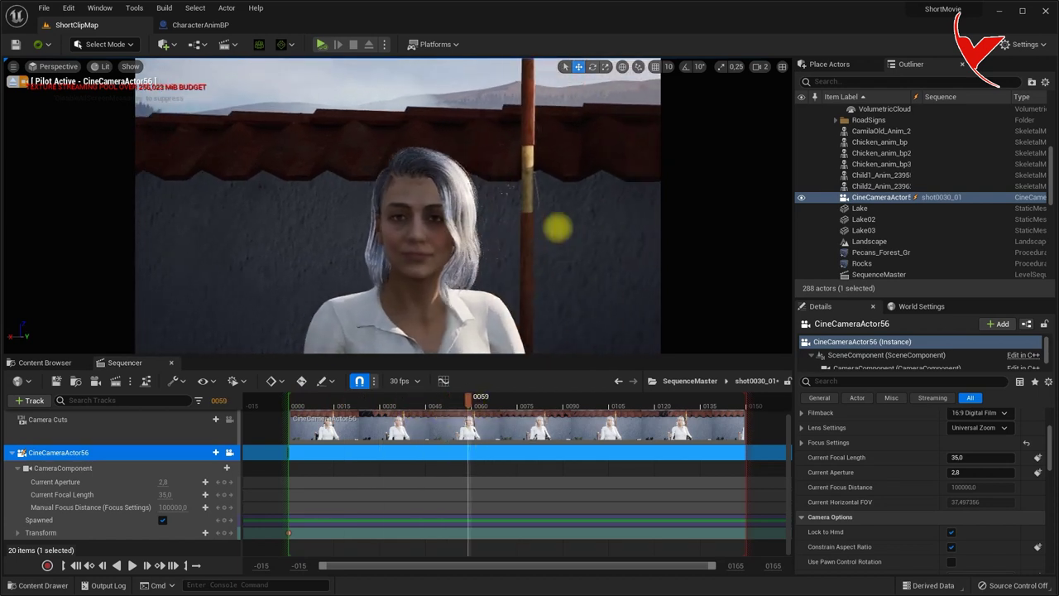
scroll(555, 232, up, 3)
scroll(554, 231, up, 2)
scroll(546, 229, up, 2)
scroll(542, 229, up, 3)
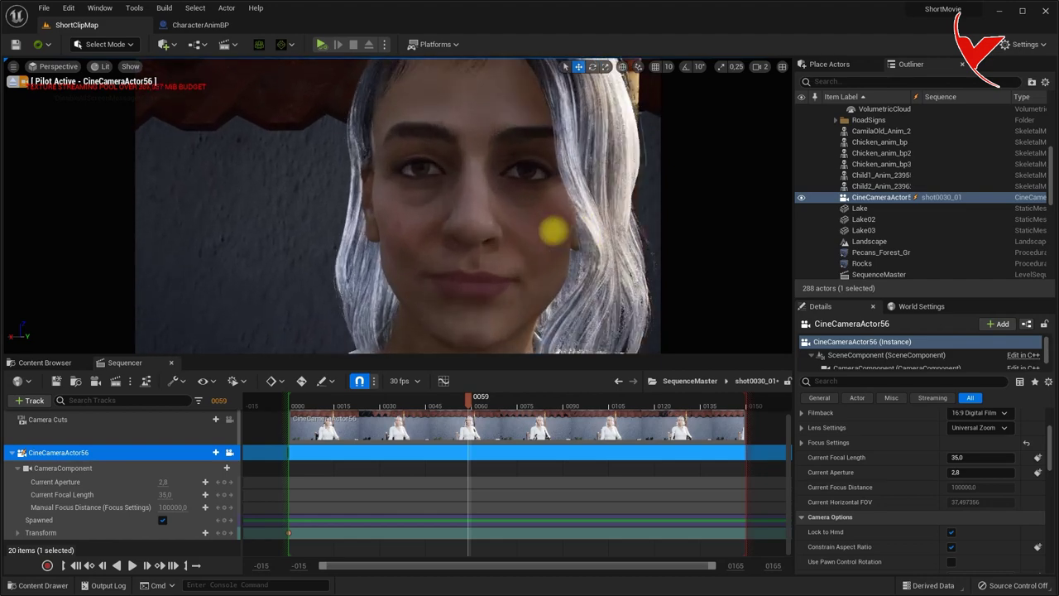
scroll(553, 230, up, 2)
scroll(579, 229, up, 3)
scroll(574, 230, up, 3)
scroll(570, 234, up, 2)
scroll(571, 232, up, 2)
scroll(571, 232, down, 3)
scroll(569, 229, down, 2)
scroll(568, 229, down, 2)
scroll(568, 235, down, 2)
right_drag(571, 233, 574, 258)
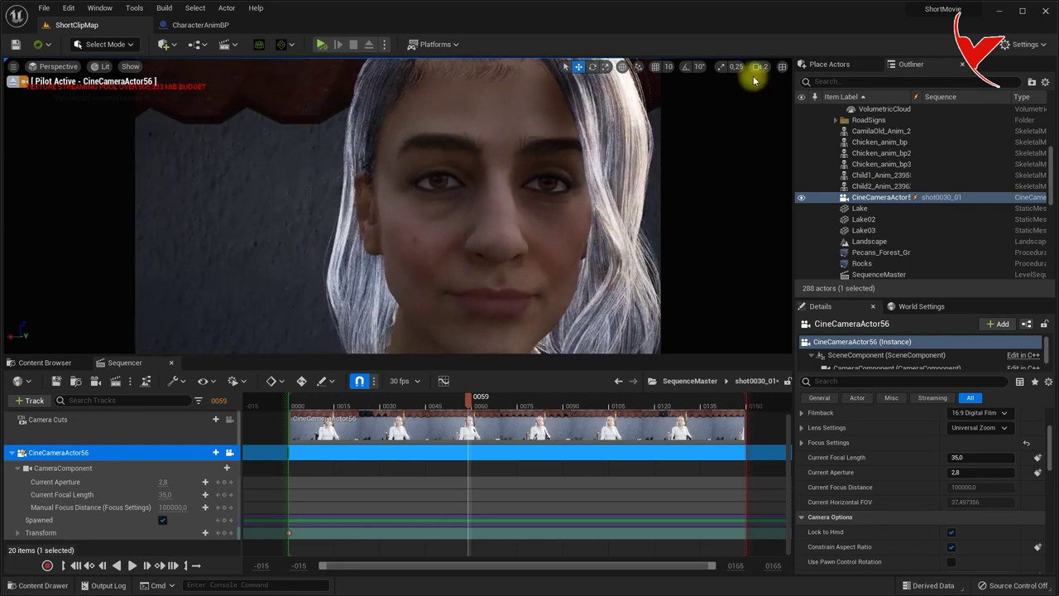
- Check the camera speed and push the camera further in, into the woman's hair
click(759, 72)
scroll(601, 169, up, 2)
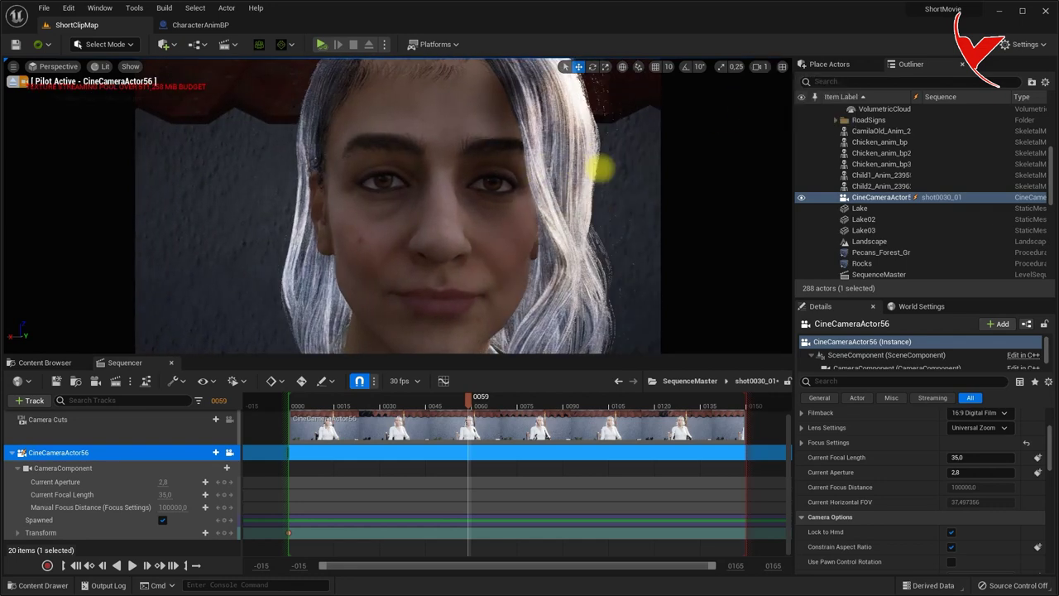
scroll(600, 167, up, 2)
scroll(600, 164, up, 2)
scroll(599, 162, up, 2)
scroll(598, 164, up, 2)
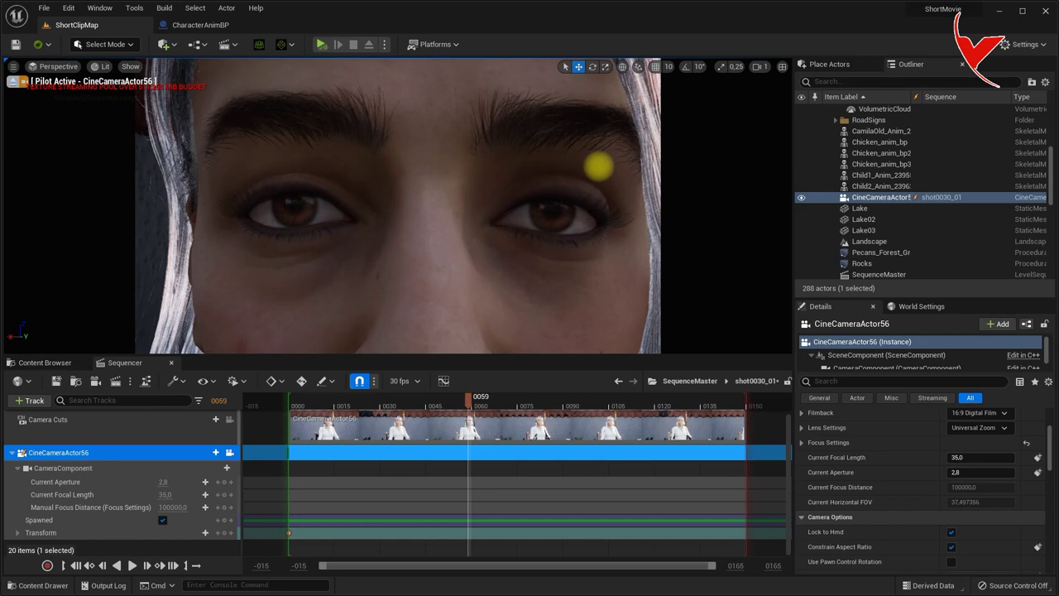
scroll(597, 166, up, 2)
scroll(598, 168, up, 2)
scroll(599, 168, up, 2)
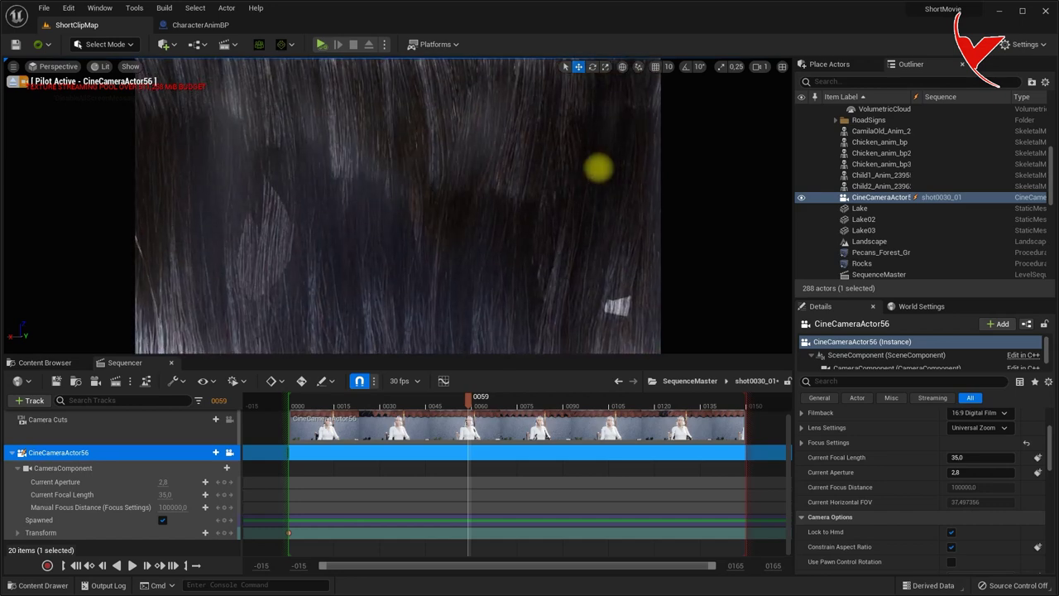
scroll(599, 168, up, 2)
scroll(598, 168, up, 2)
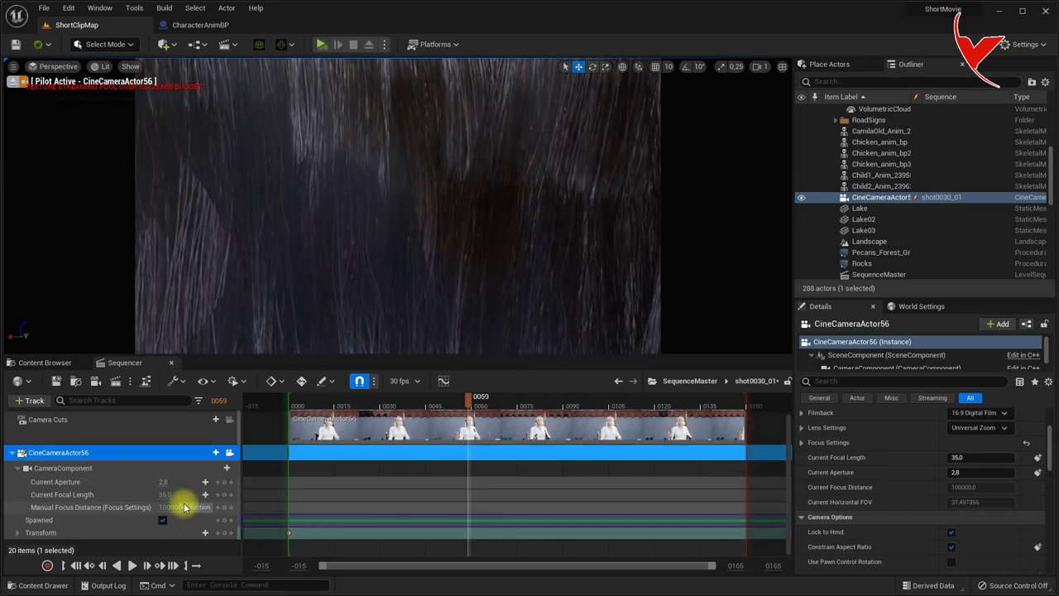
- Play the shot from its start to preview the camera push-in
click(75, 567)
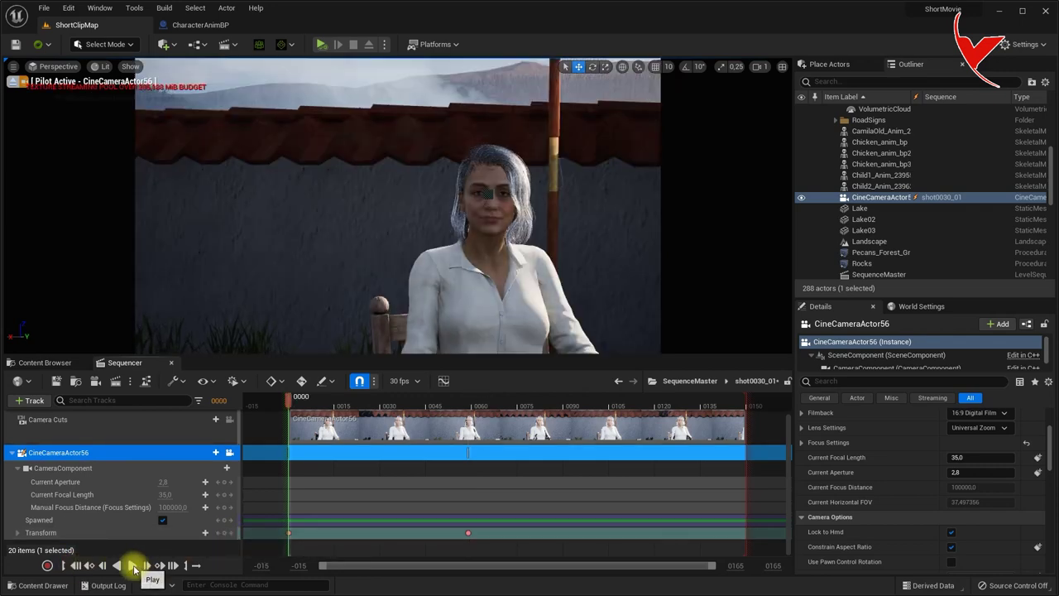
click(134, 566)
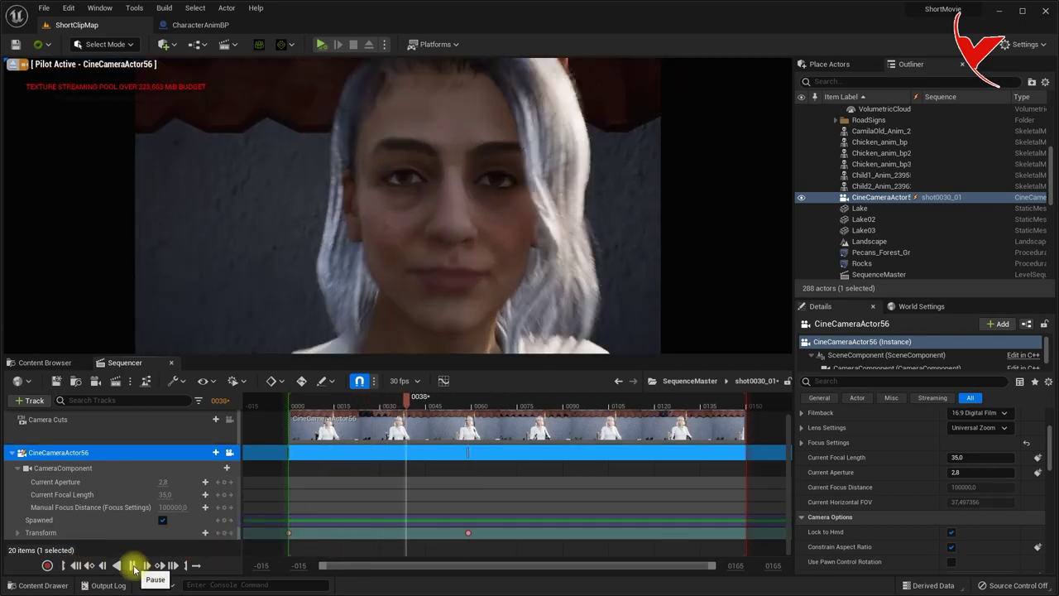
click(80, 569)
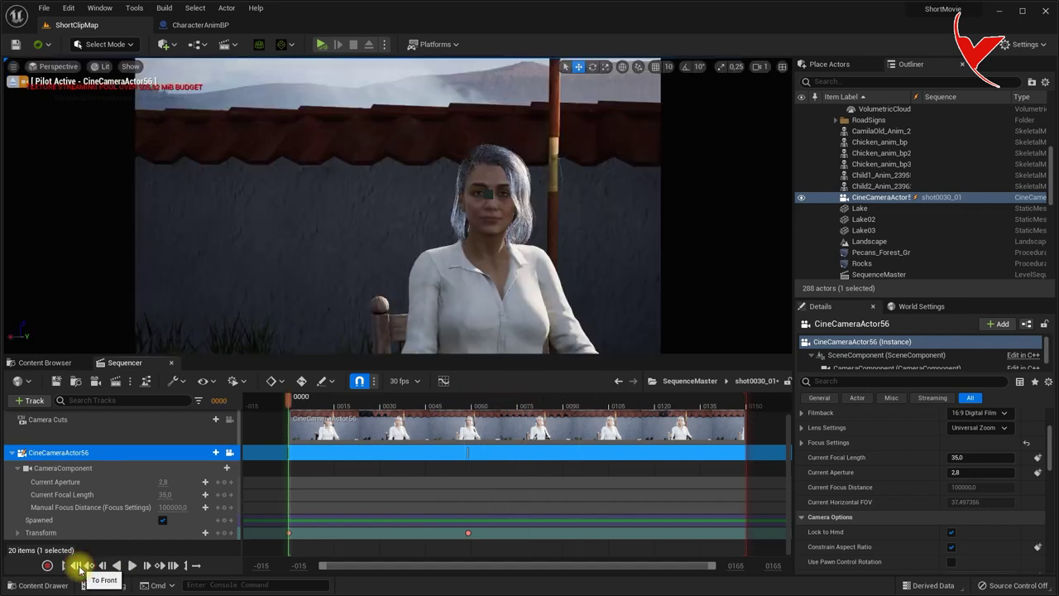
click(214, 469)
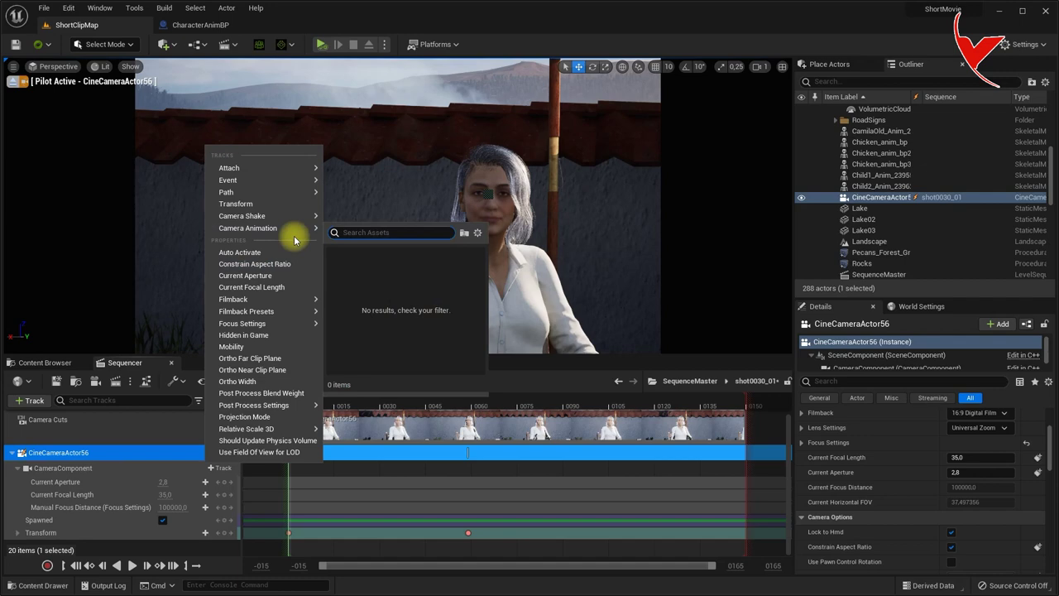
- Add a Gain (Post Process Settings) track to the camera and key it at frame 0000
mouse_move(286, 405)
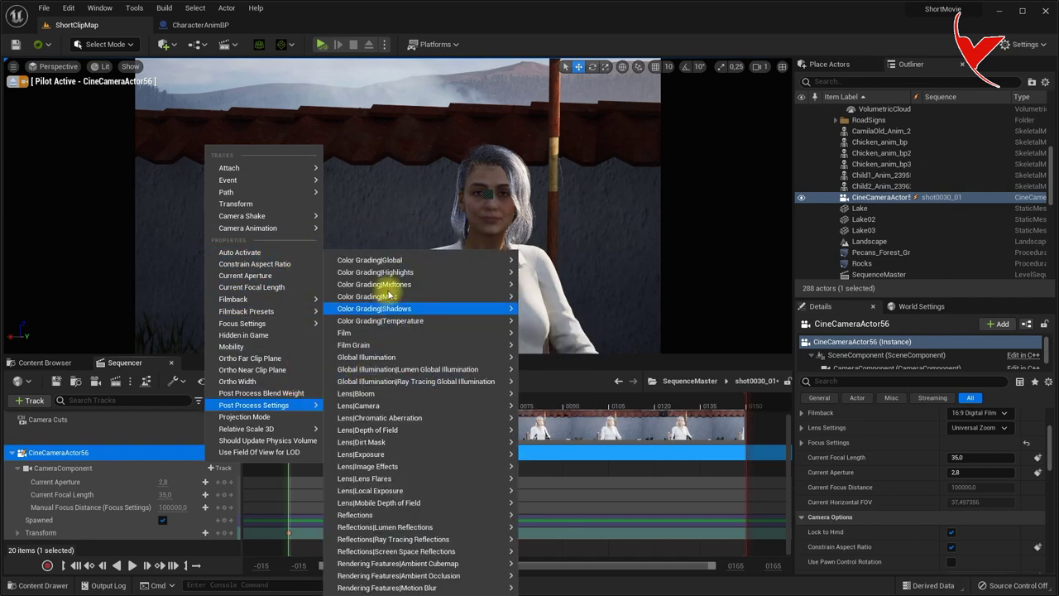
mouse_move(386, 261)
click(542, 274)
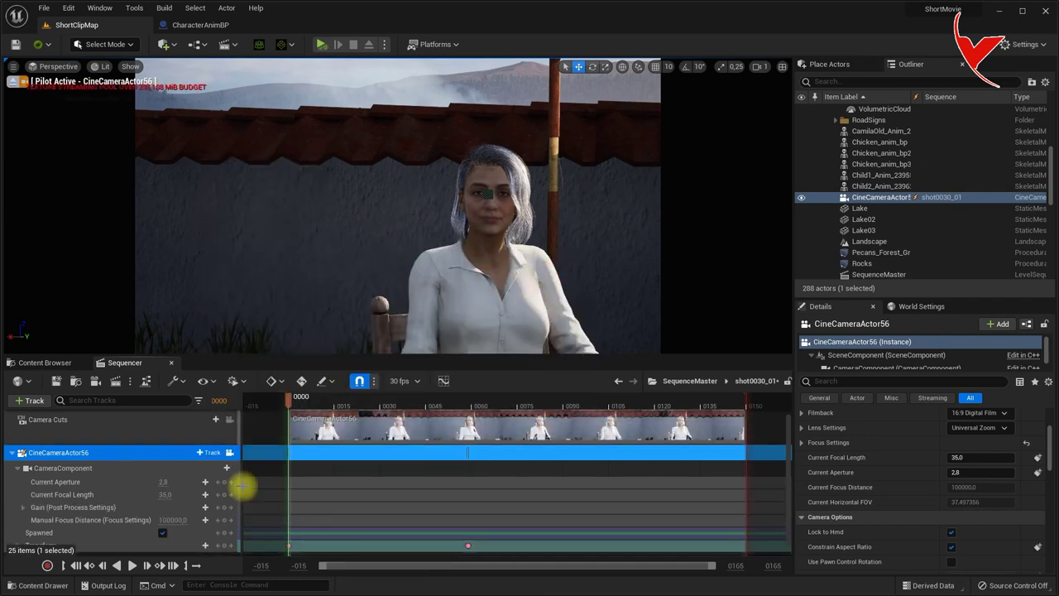
scroll(98, 526, down, 1)
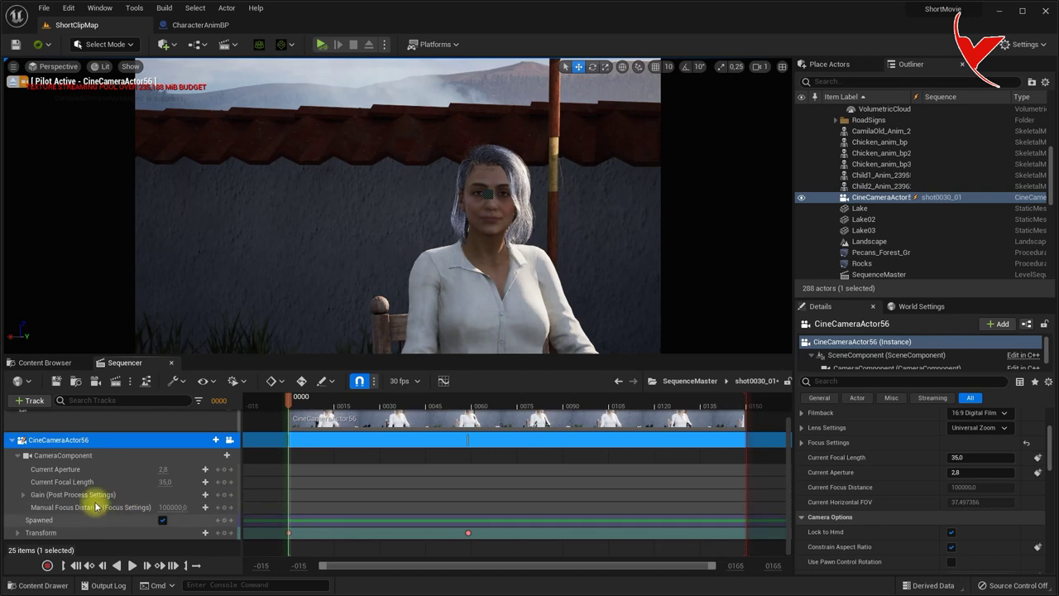
click(95, 496)
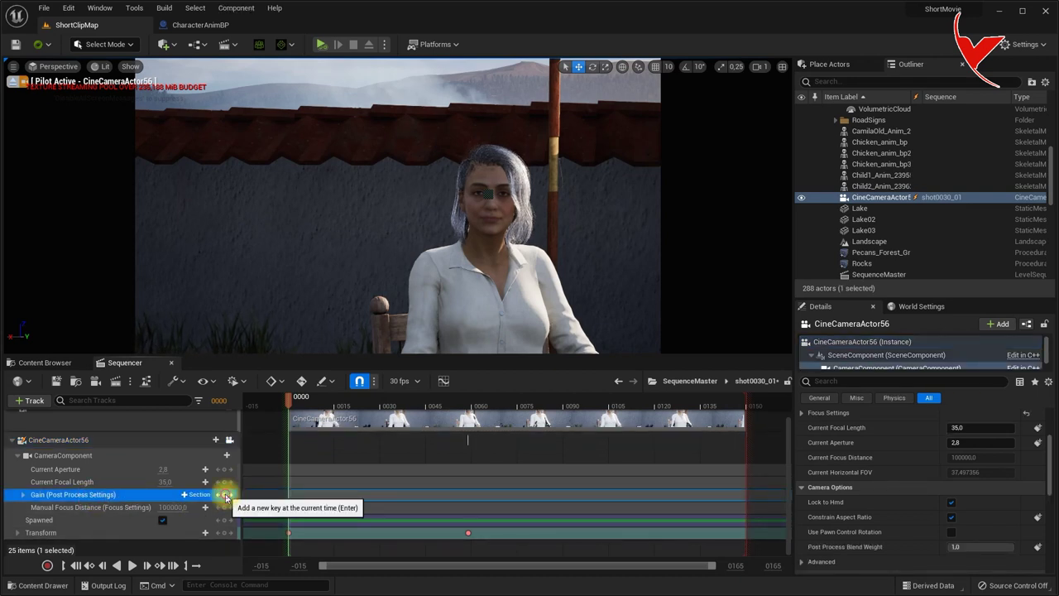
click(226, 496)
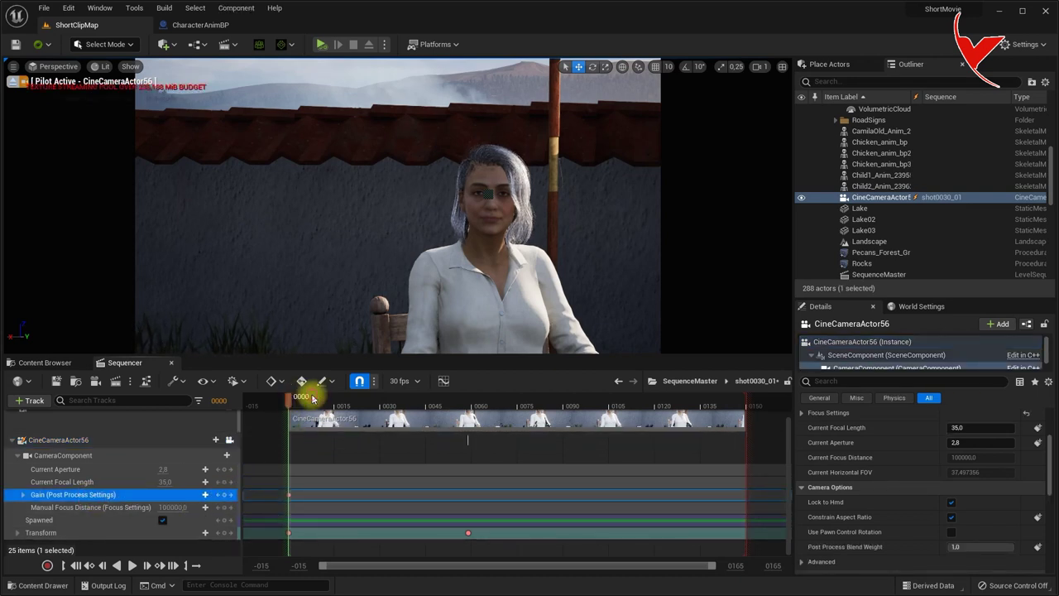
- Key Gain at frame 0039, then set Gain X, Y, Z to 0 at frame 0049
click(313, 399)
drag(313, 402, 408, 400)
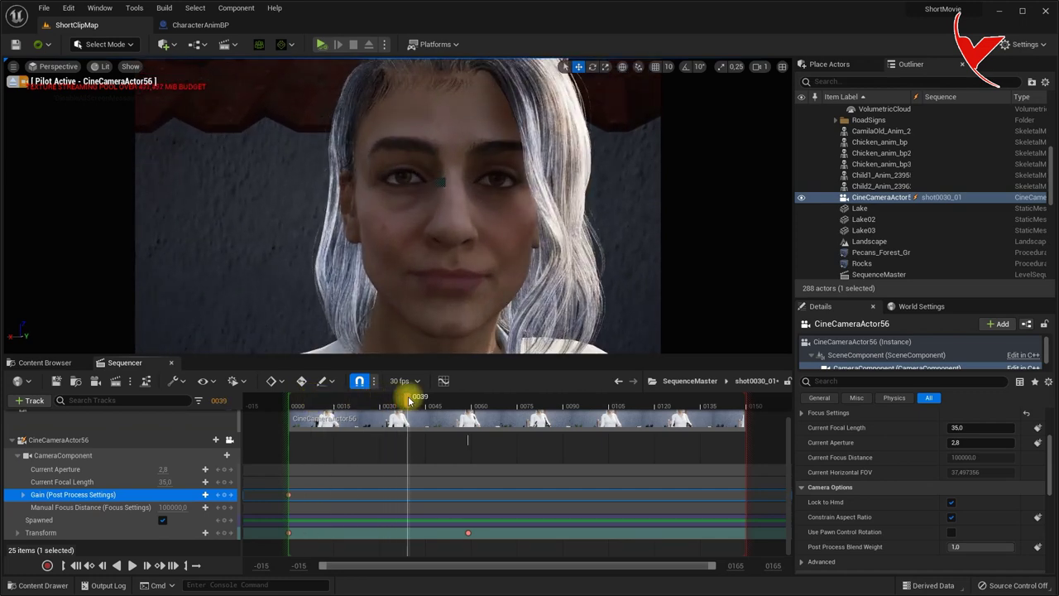
click(226, 494)
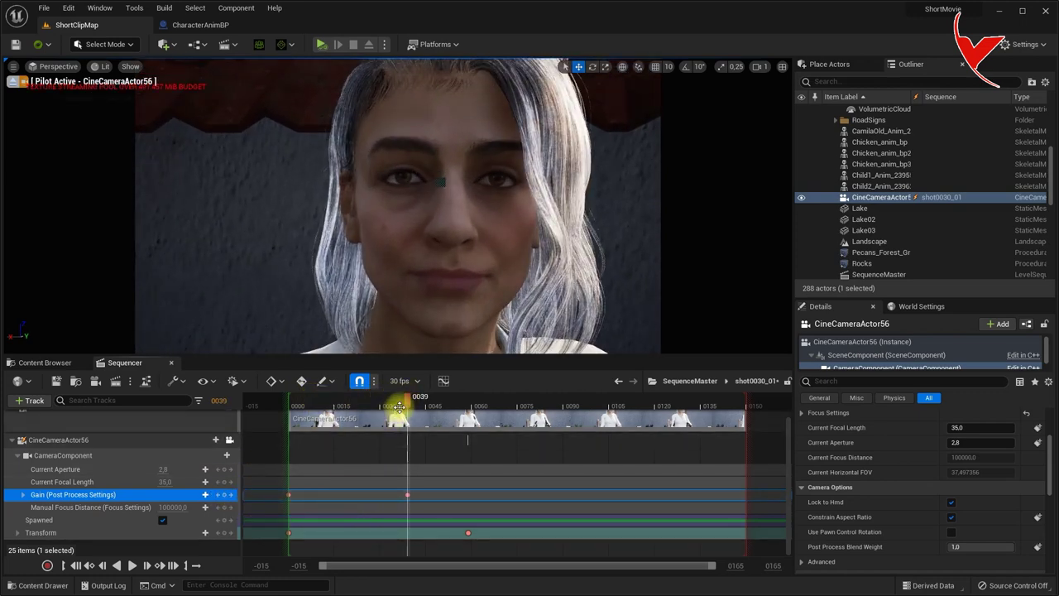
drag(412, 407, 440, 410)
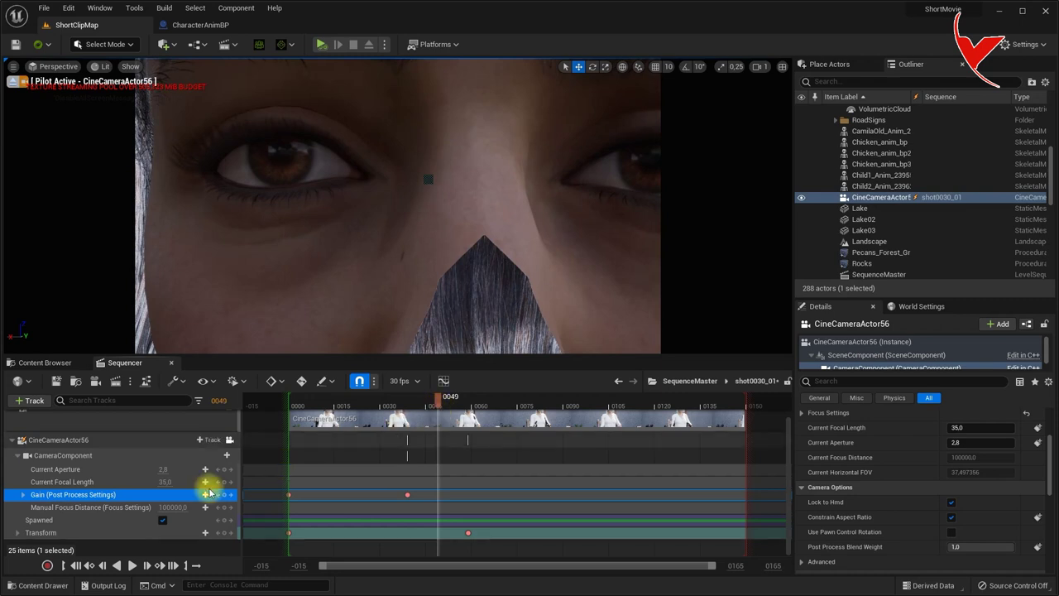
click(24, 495)
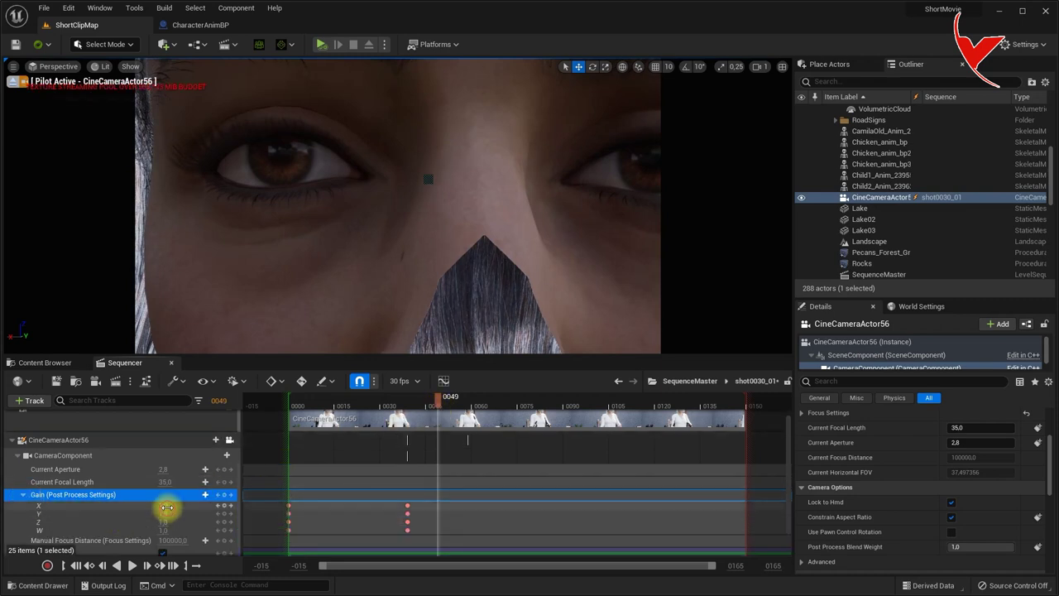
mouse_move(166, 506)
mouse_down()
mouse_move(133, 506)
mouse_move(133, 522)
mouse_up()
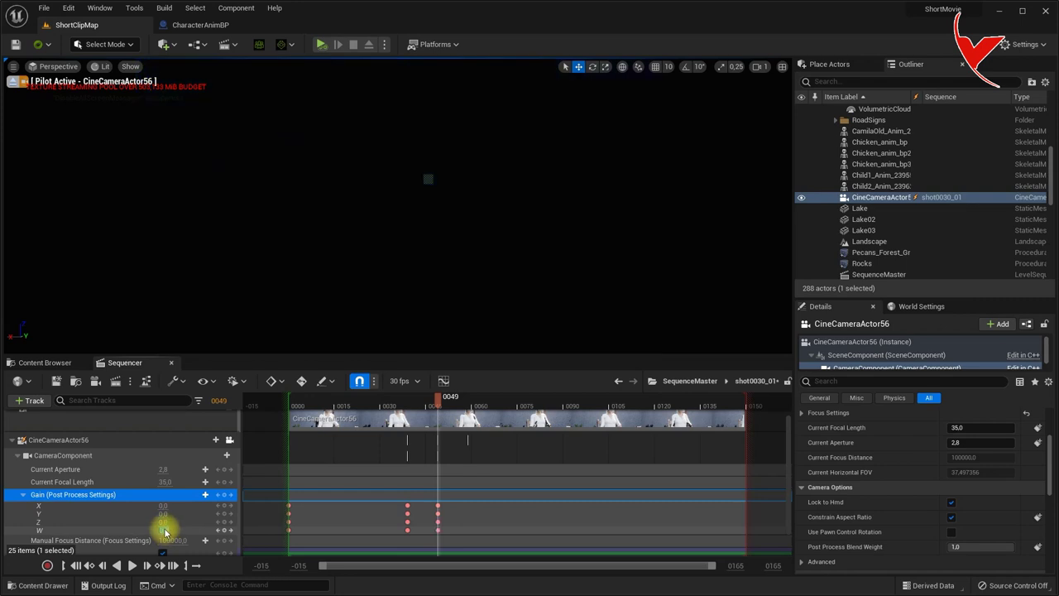
click(23, 494)
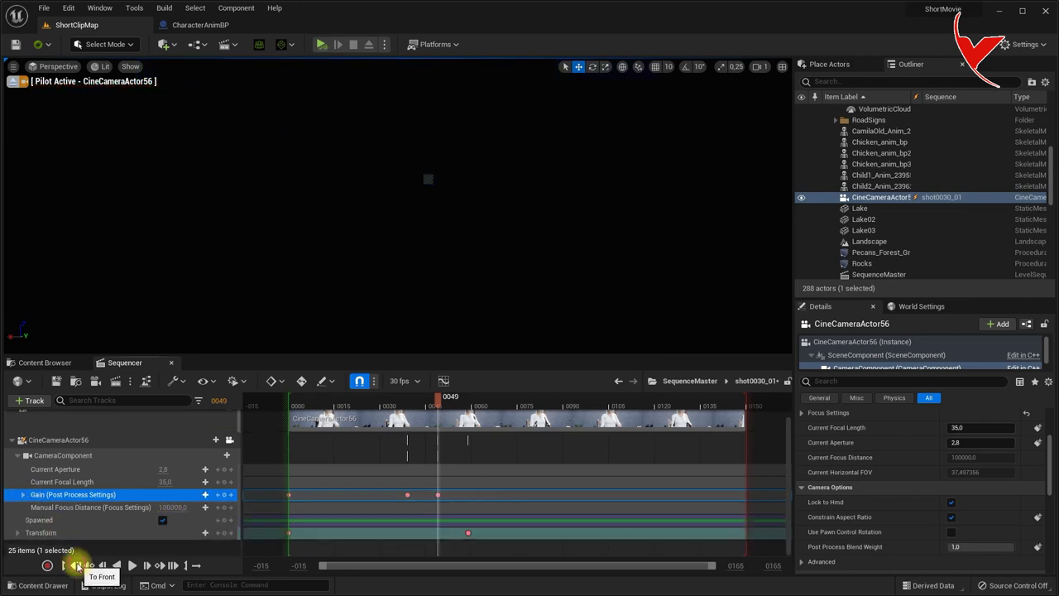
- Play the shot to preview the fade to black, then return to SequenceMaster
click(75, 565)
click(131, 568)
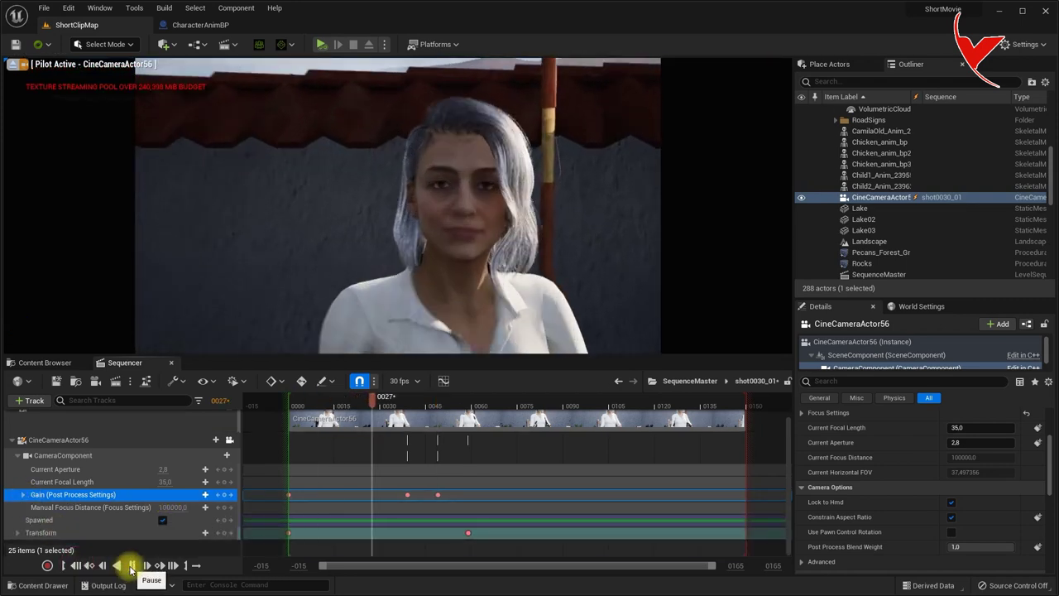
click(74, 566)
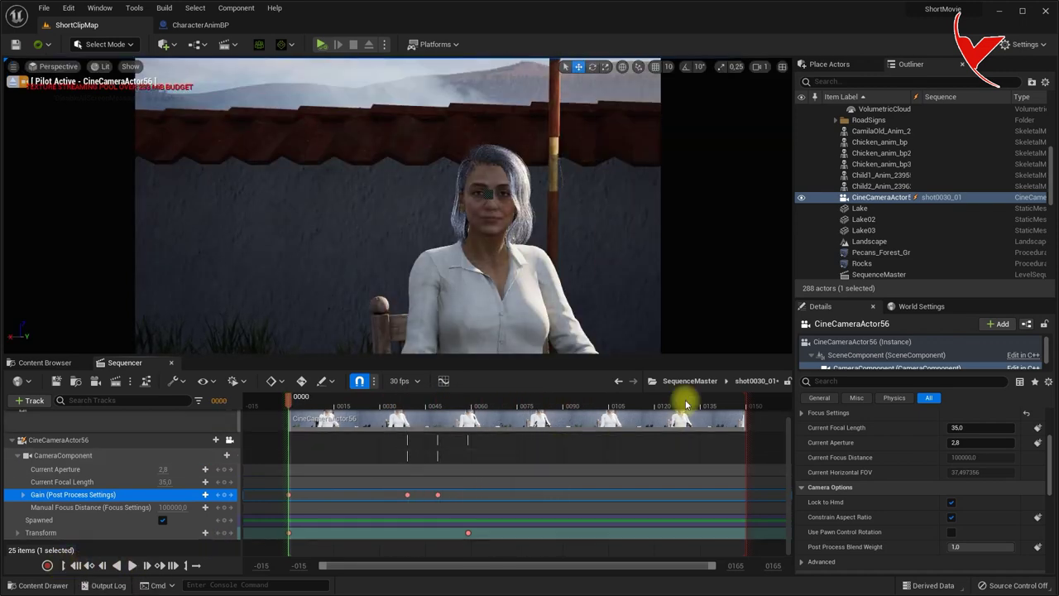
click(691, 382)
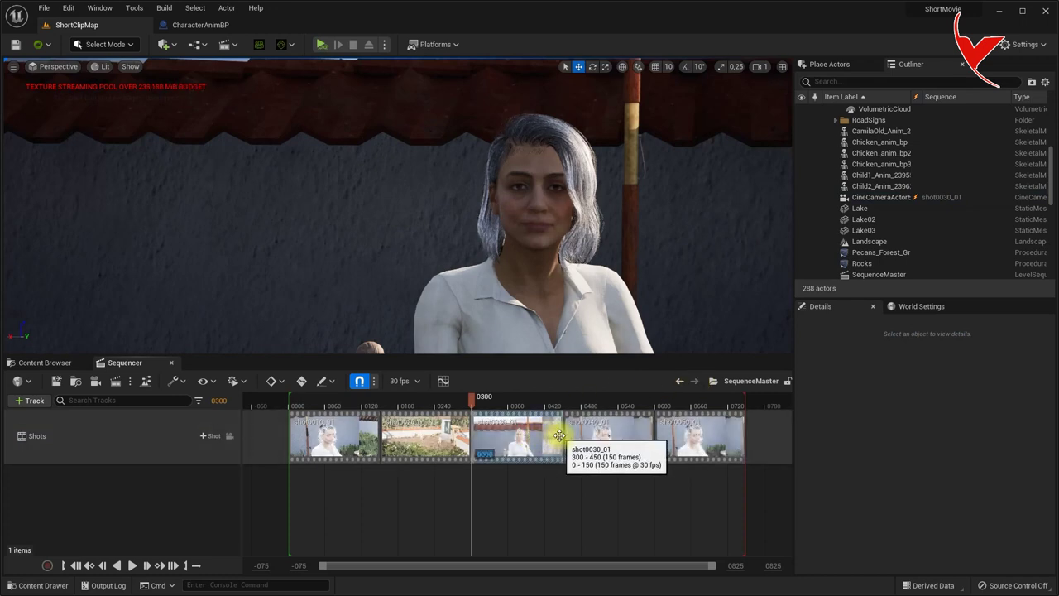
drag(561, 436, 542, 436)
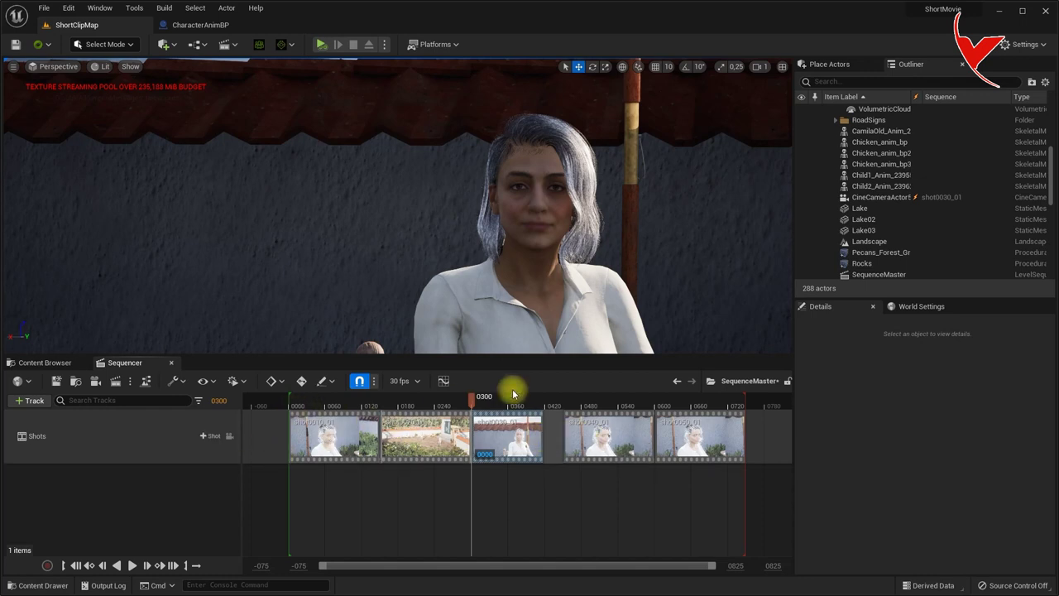
click(530, 401)
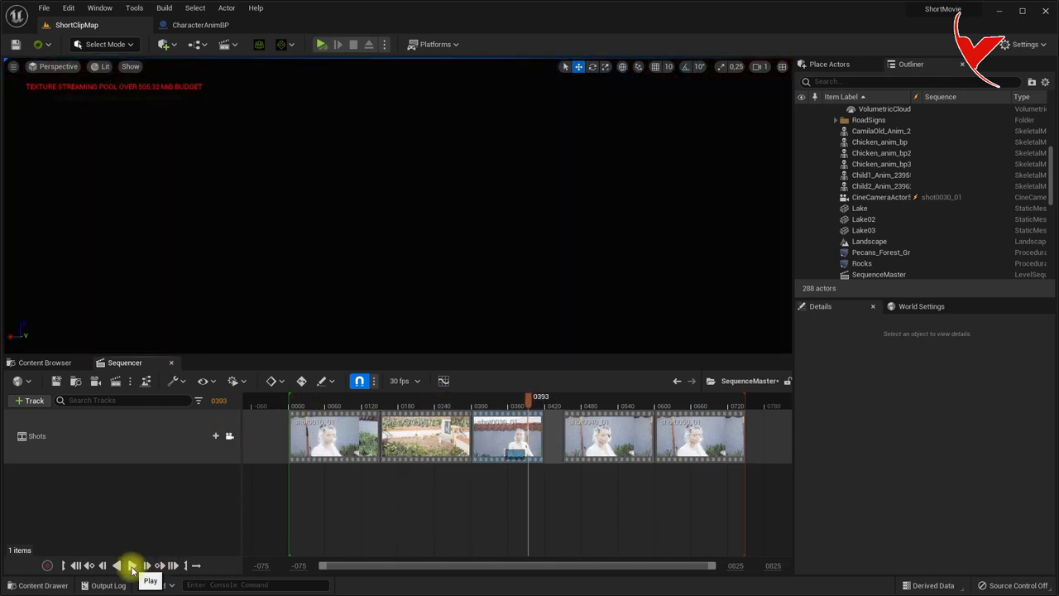
click(132, 566)
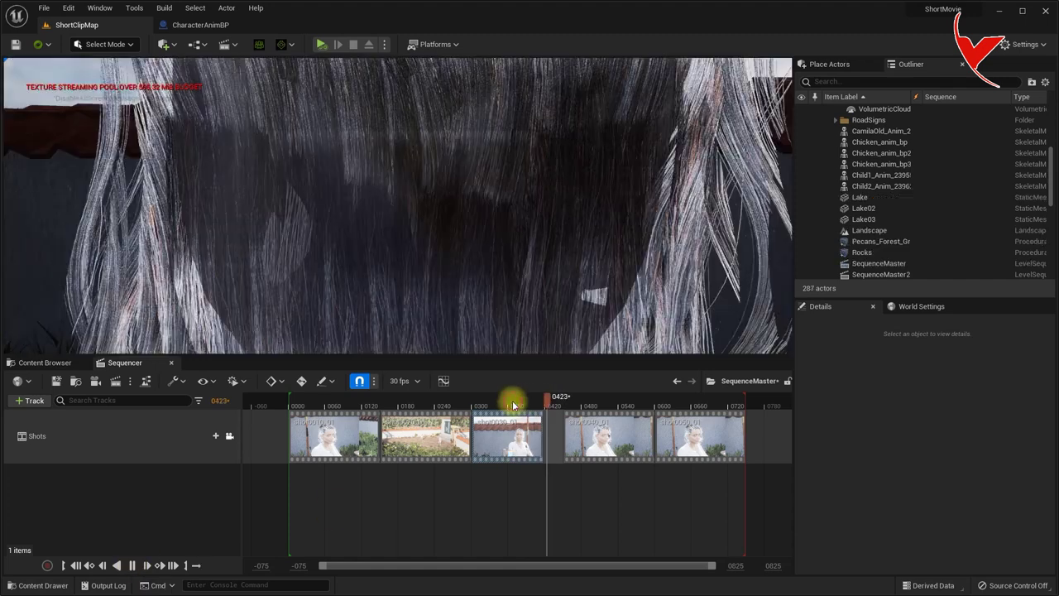
click(511, 401)
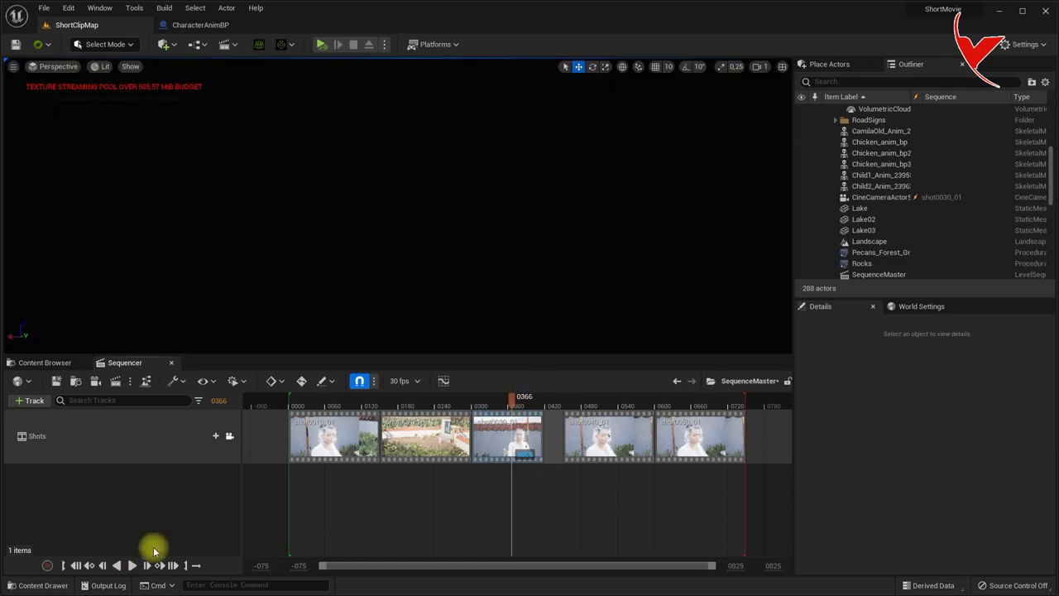
click(132, 566)
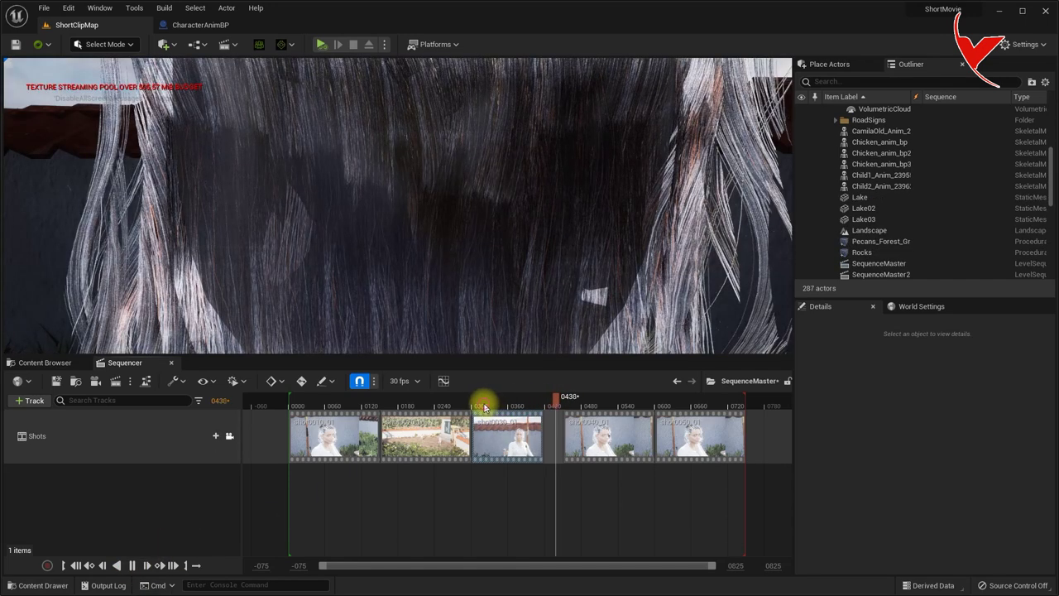
click(483, 402)
click(131, 566)
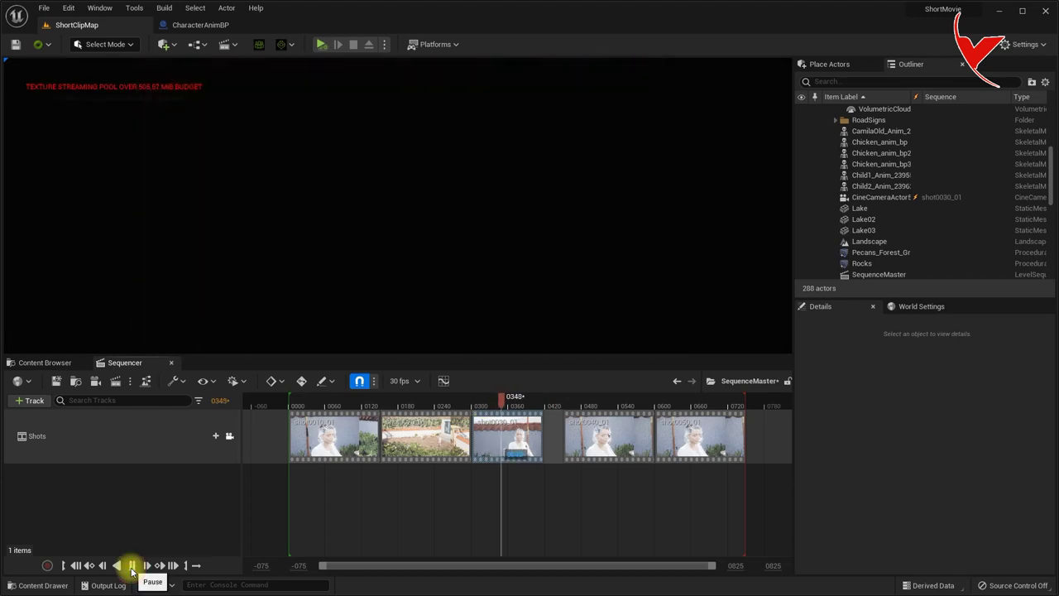
click(77, 565)
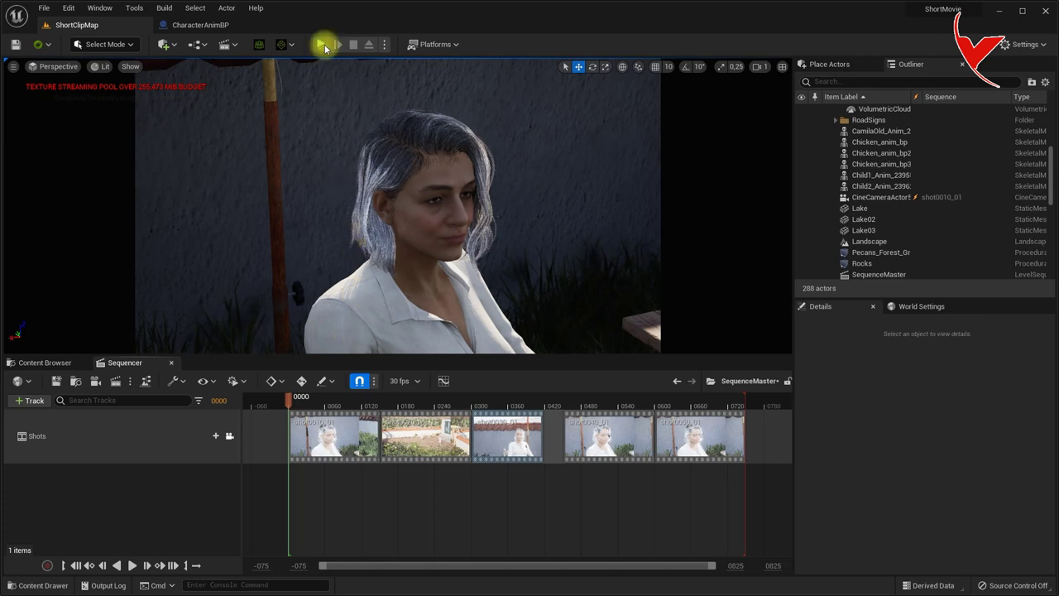
click(133, 566)
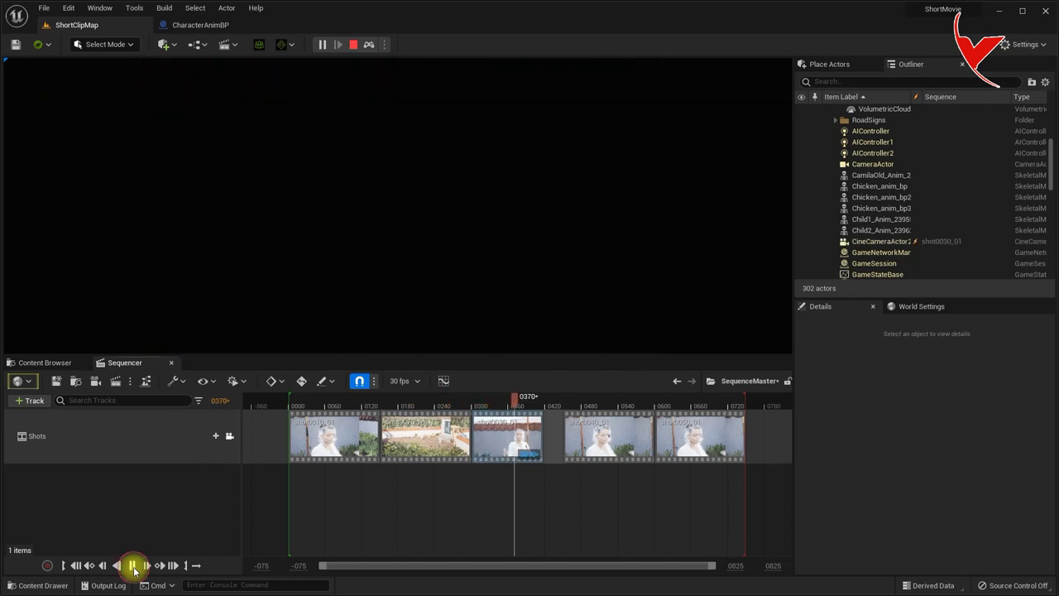
click(133, 566)
click(361, 45)
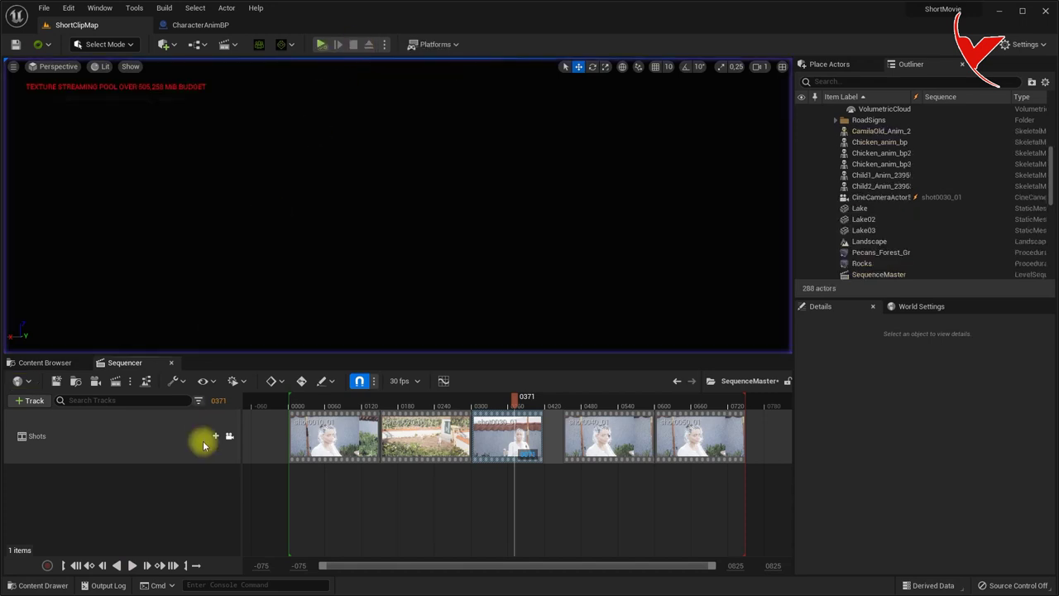
click(74, 566)
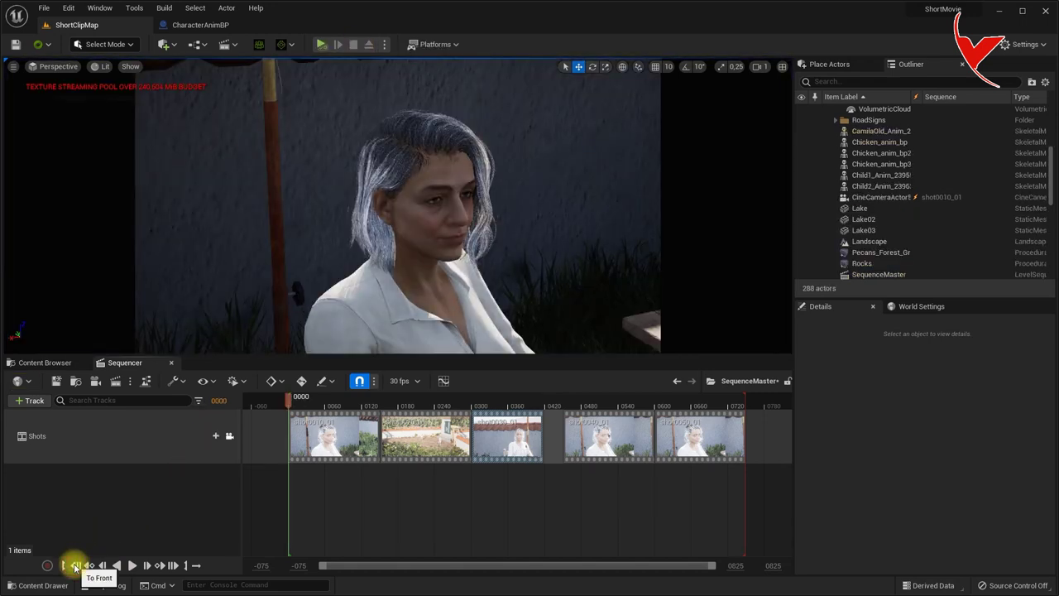
click(512, 405)
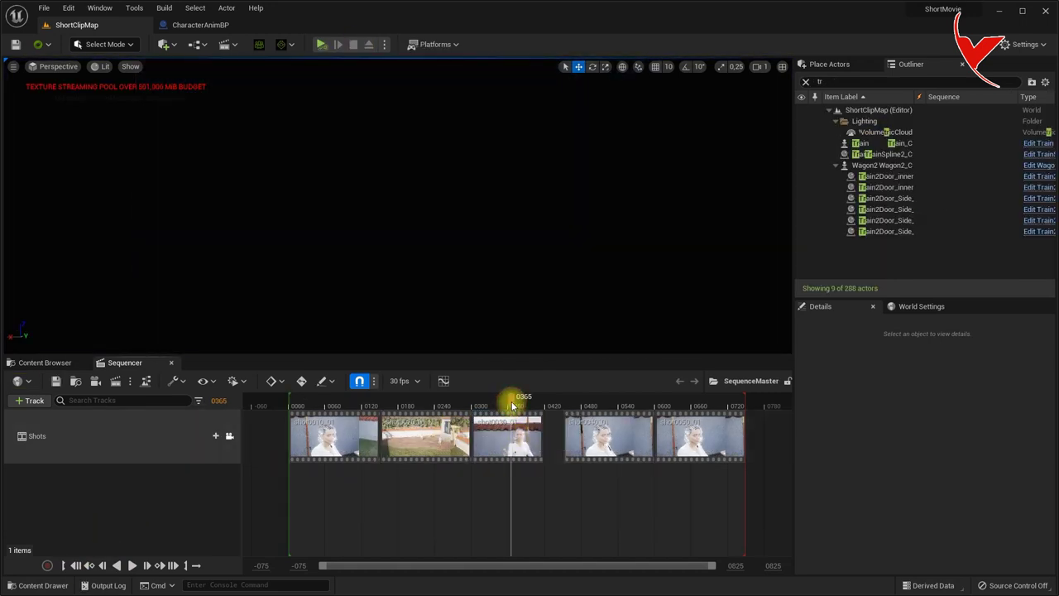
- Trim shot0030's end to frame 345 and slide shot0040 back against it
mouse_move(506, 405)
mouse_down()
mouse_move(492, 403)
mouse_move(502, 403)
mouse_up()
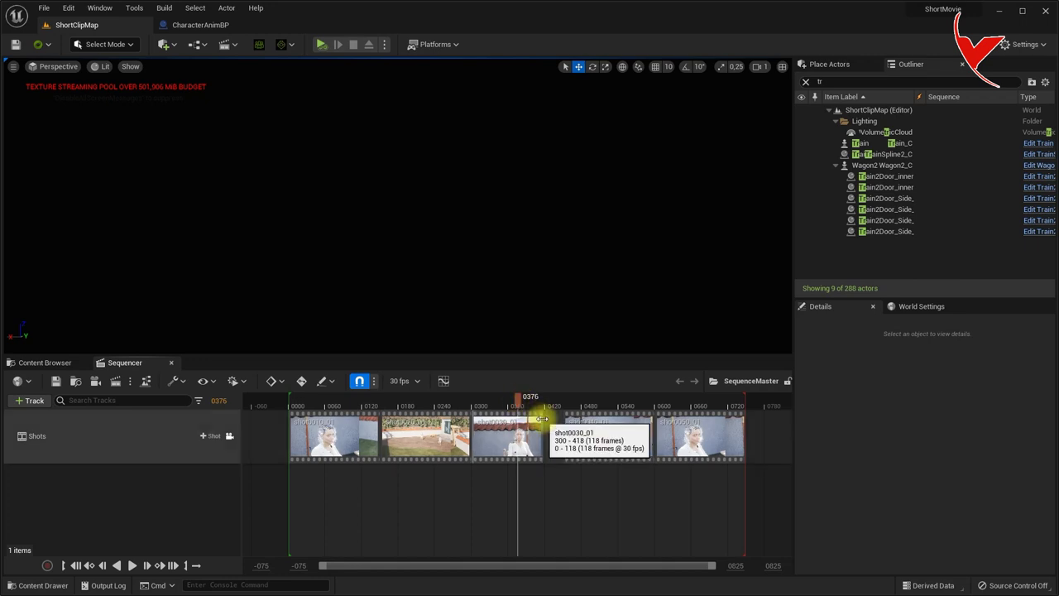
drag(542, 425, 520, 422)
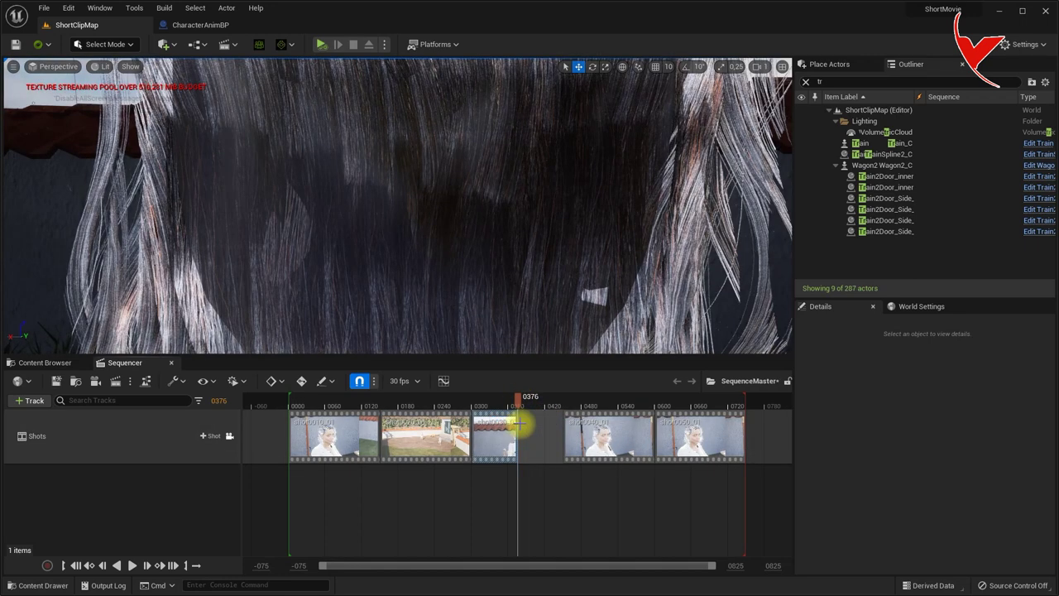
mouse_move(592, 430)
mouse_down()
mouse_move(549, 431)
mouse_move(581, 433)
mouse_up()
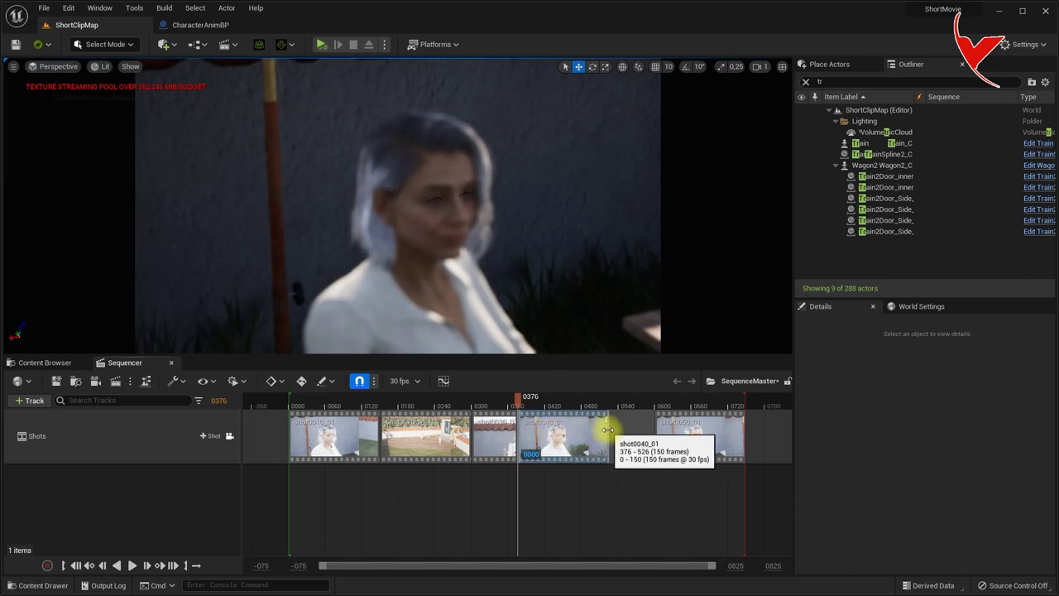
- Extend shot0040 to about frame 607, move shot0050 to start at 663, and open shot0040_01
drag(608, 429, 653, 431)
drag(742, 403, 785, 401)
drag(702, 432, 739, 431)
drag(653, 434, 660, 434)
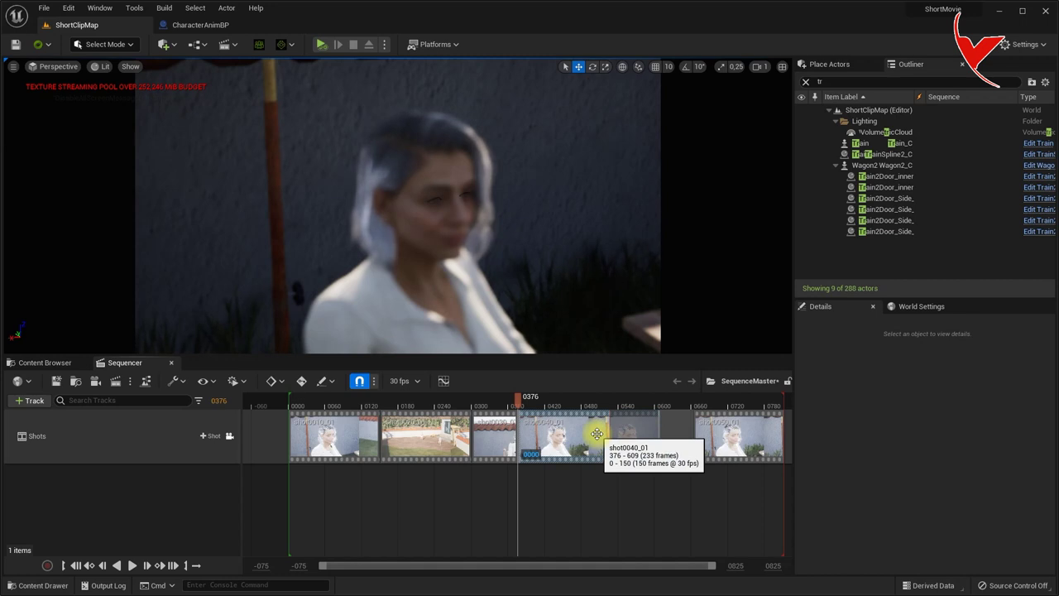
double_click(551, 430)
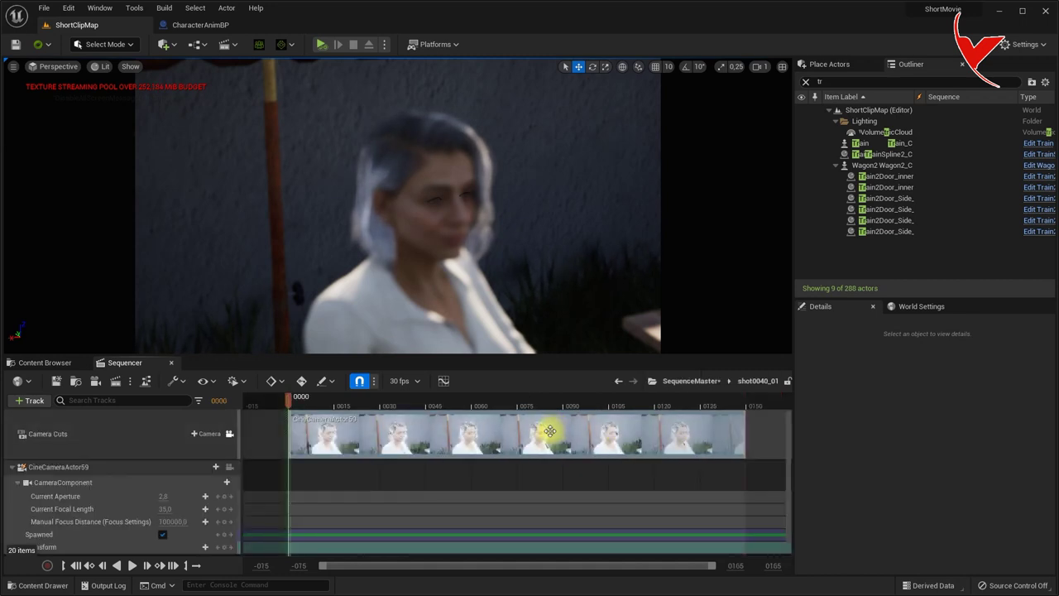
- Unlock Camera Cuts, pilot CineCameraActor59 and frame Wagon1's wheel found via an Outliner search
click(230, 434)
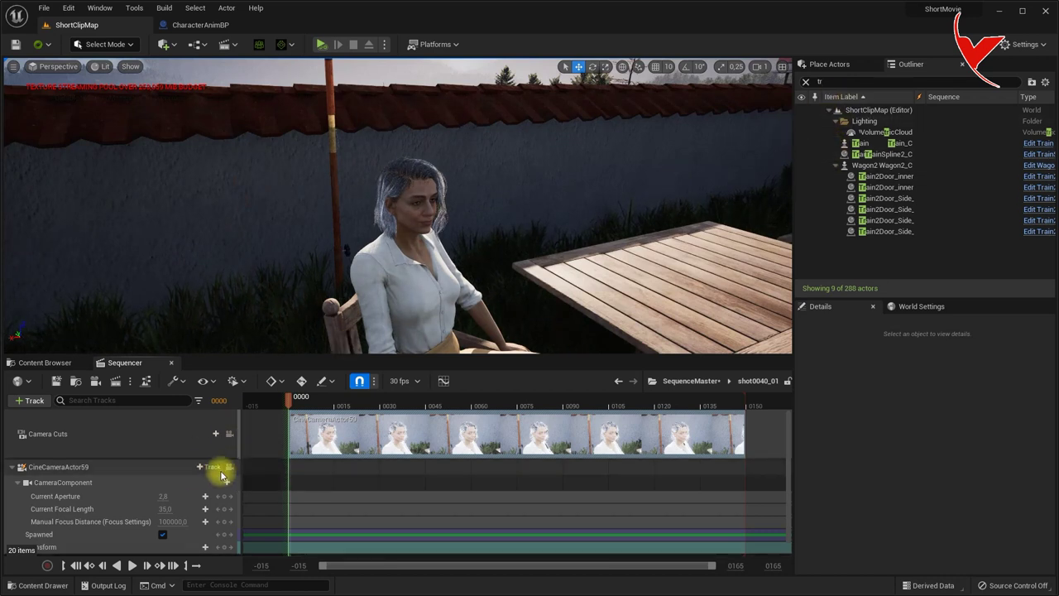
click(229, 467)
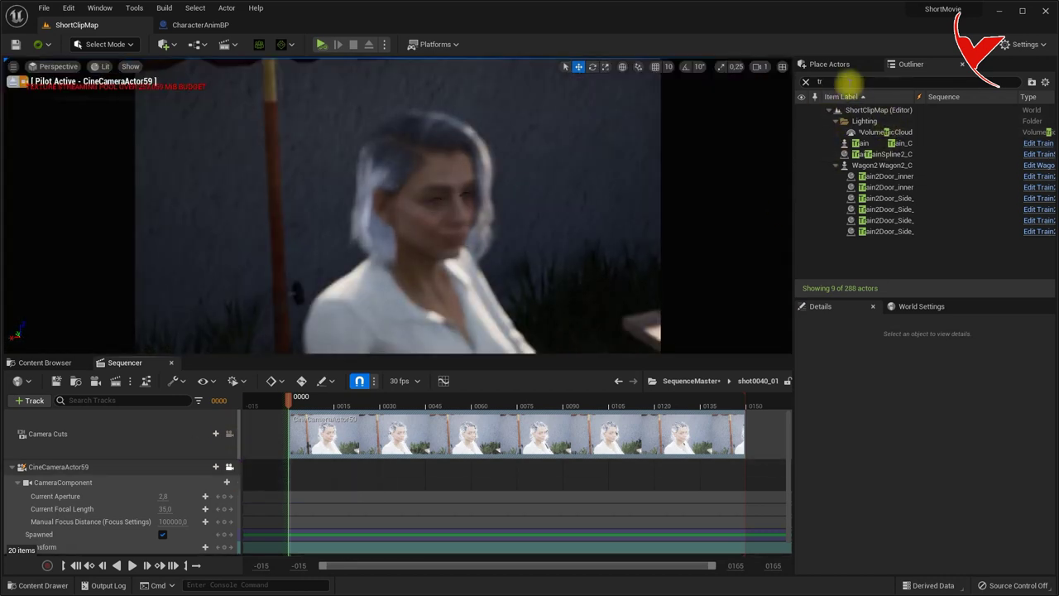
click(847, 82)
text(ag)
click(890, 122)
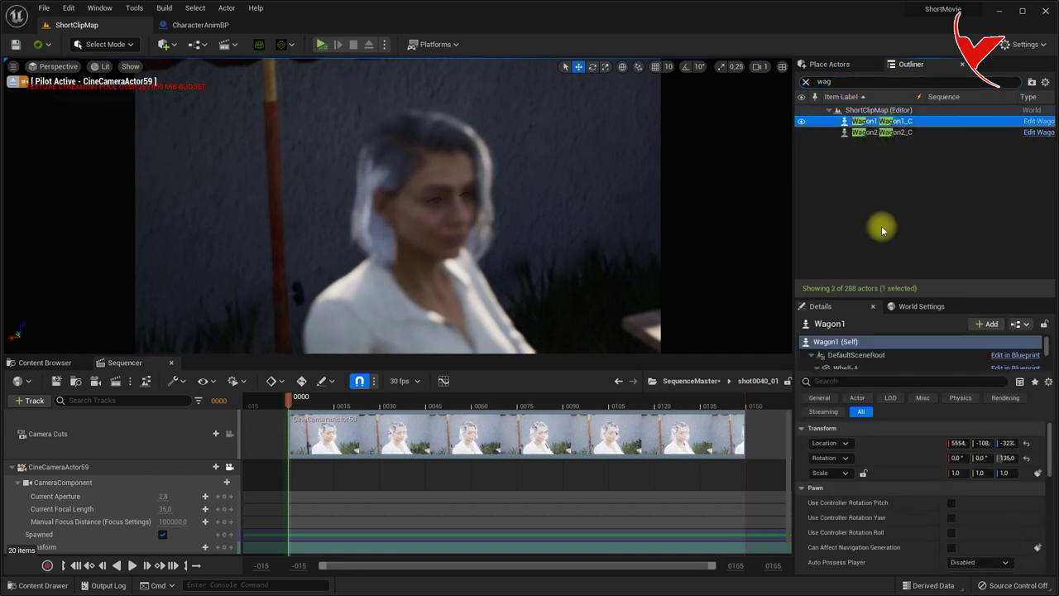
click(844, 368)
click(554, 220)
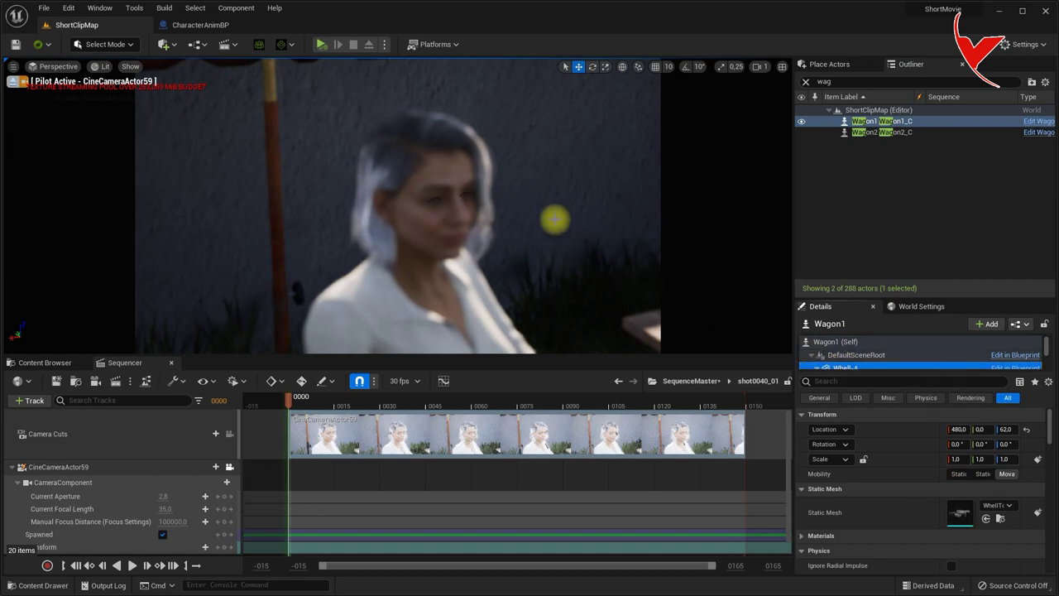
key(f)
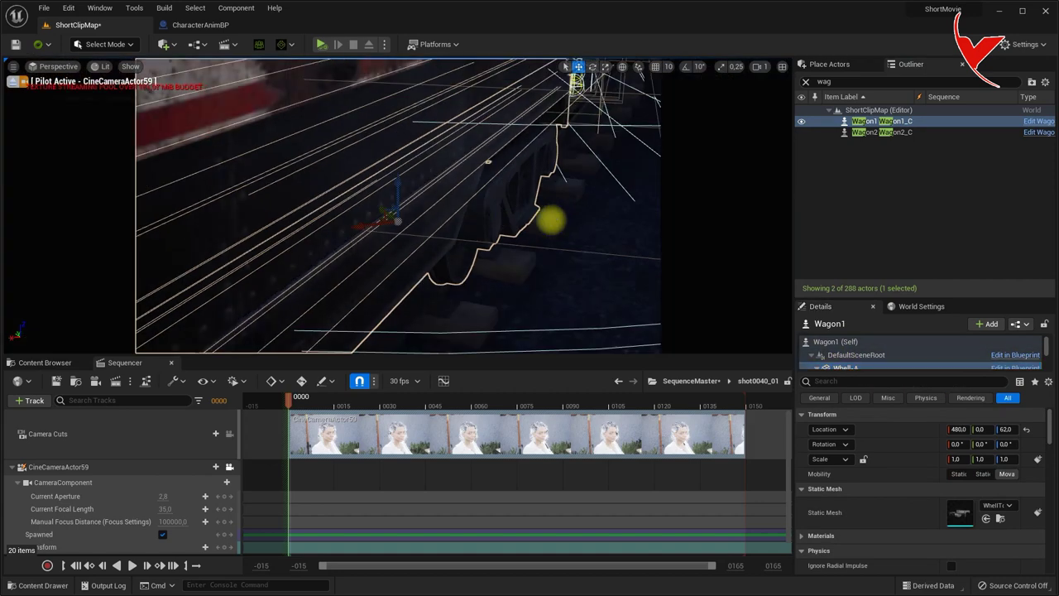
- Fly the camera over the forest down to a low view up the valley road, speed 3
right_drag(552, 219, 548, 215)
click(758, 69)
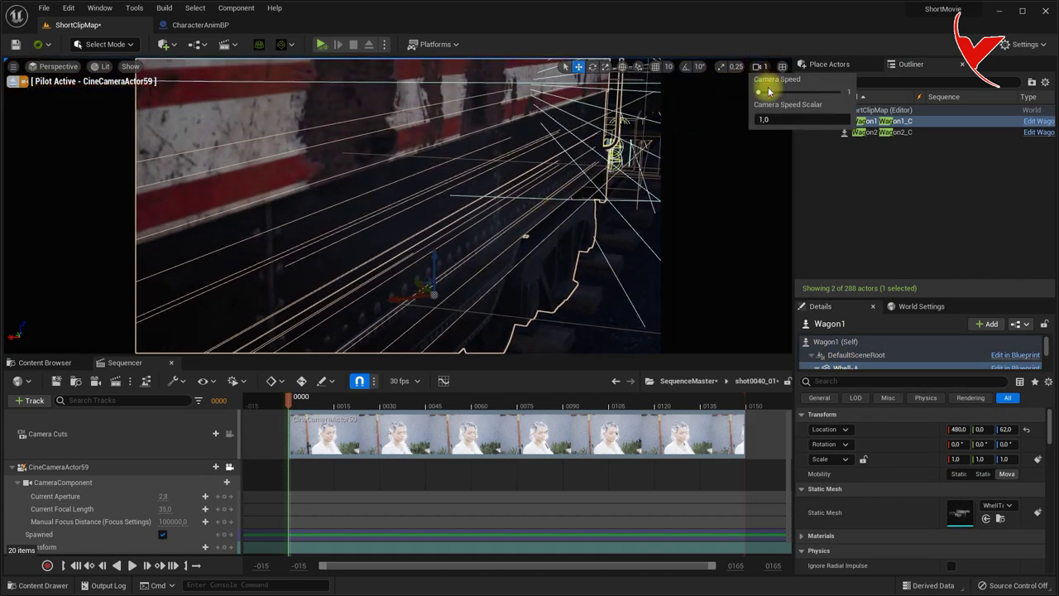
right_drag(497, 207, 497, 207)
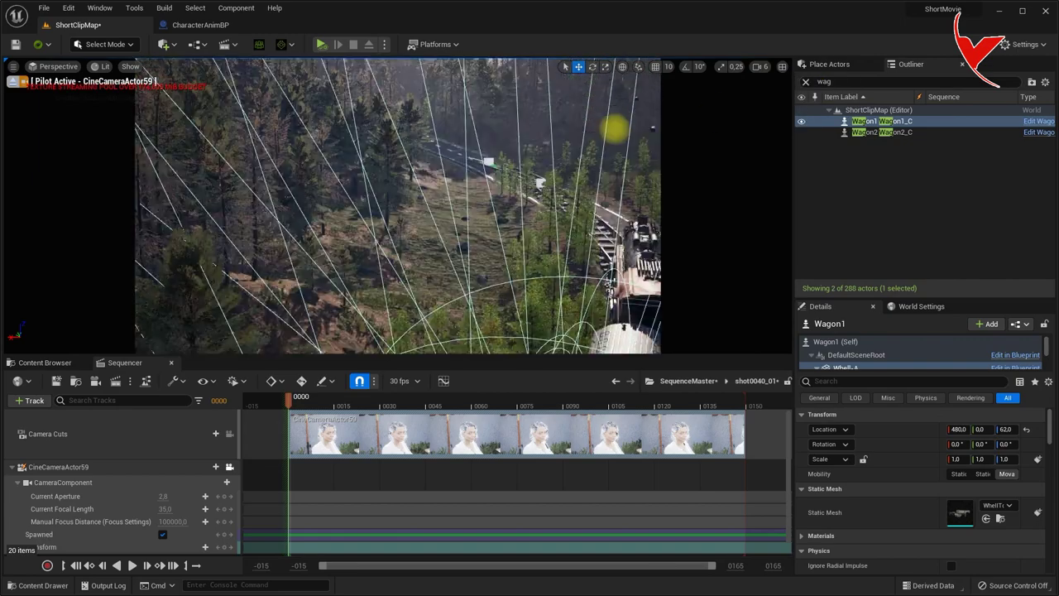
mouse_move(607, 138)
right_down()
mouse_move(667, 103)
mouse_move(205, 136)
right_up()
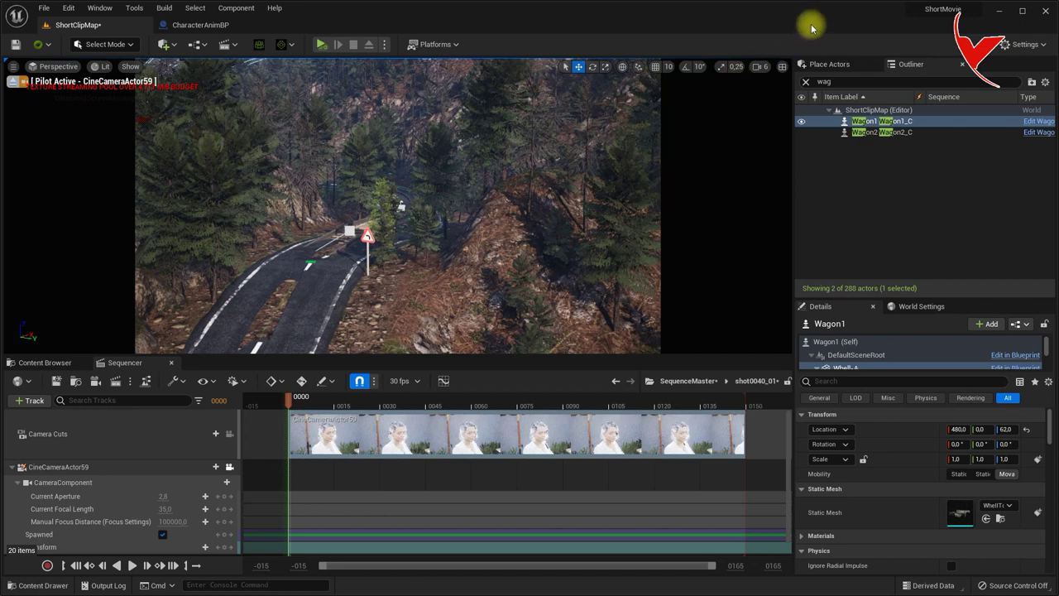
click(771, 70)
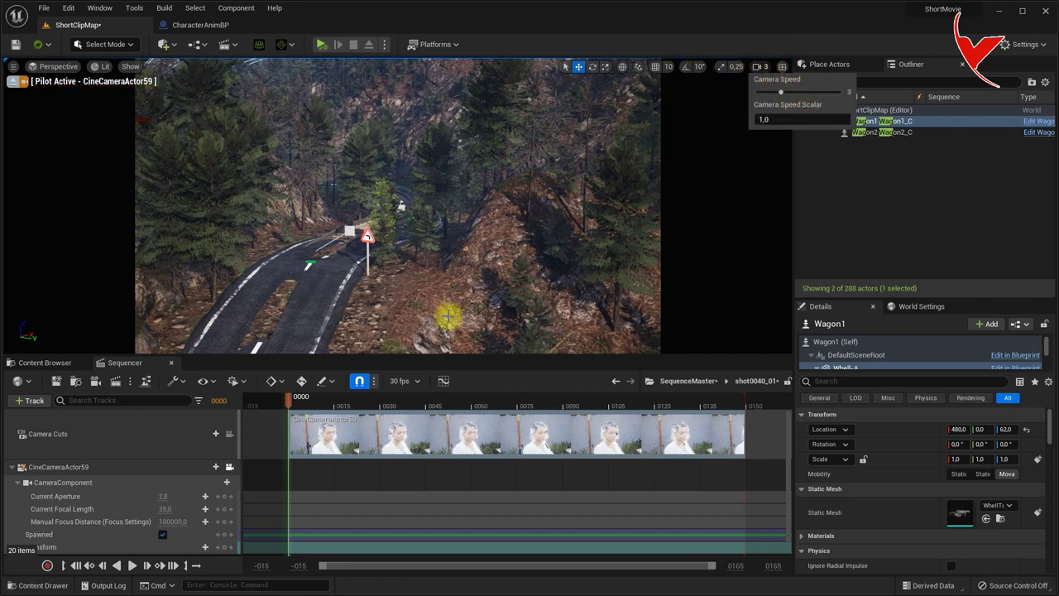
scroll(219, 538, down, 1)
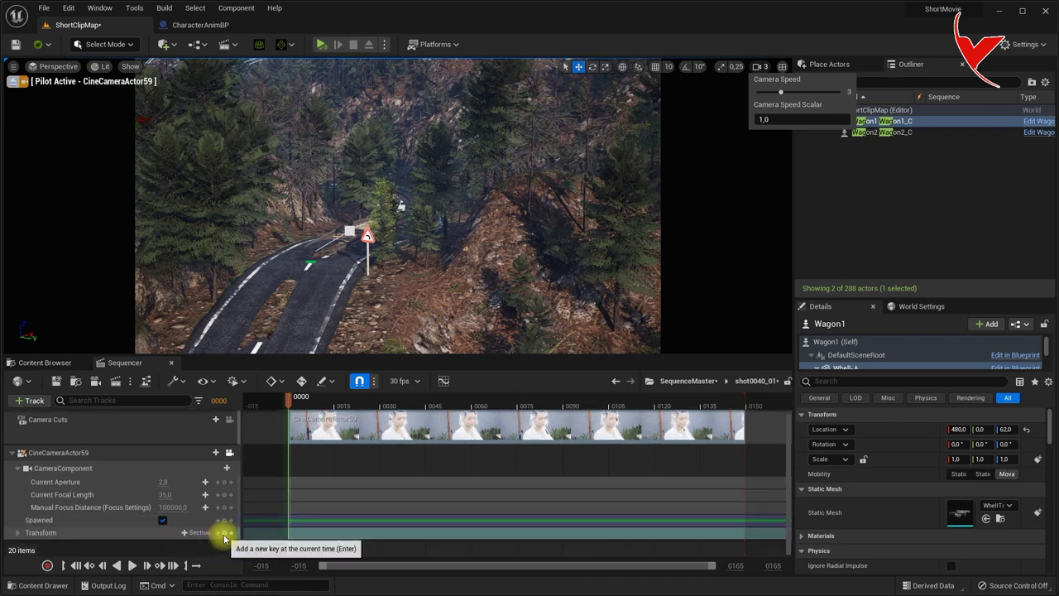
- Key the camera's transform, jump to frame 232, and stretch the camera cut toward it
click(223, 534)
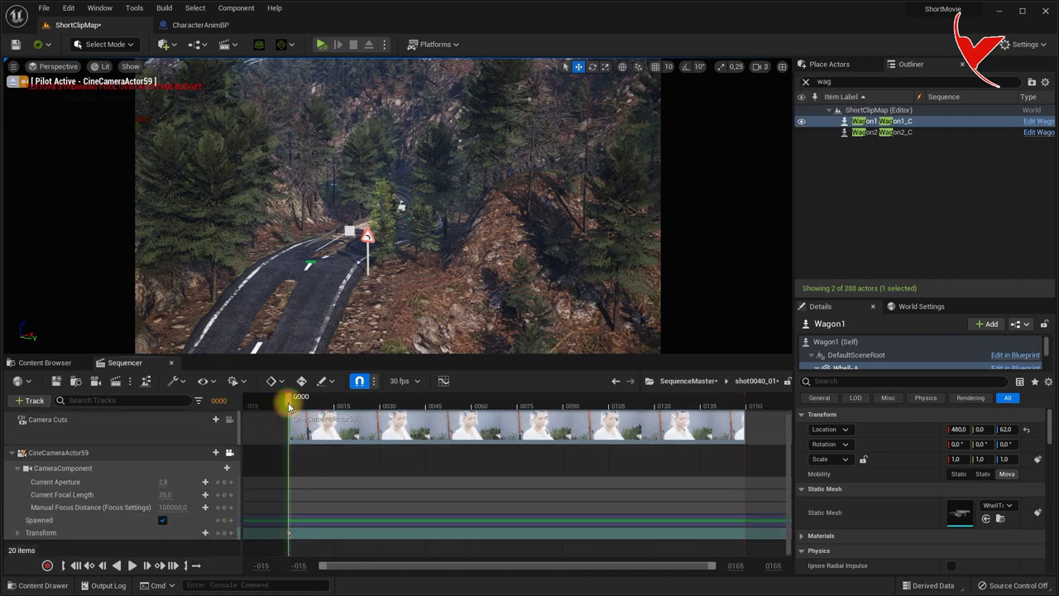
drag(496, 405, 728, 406)
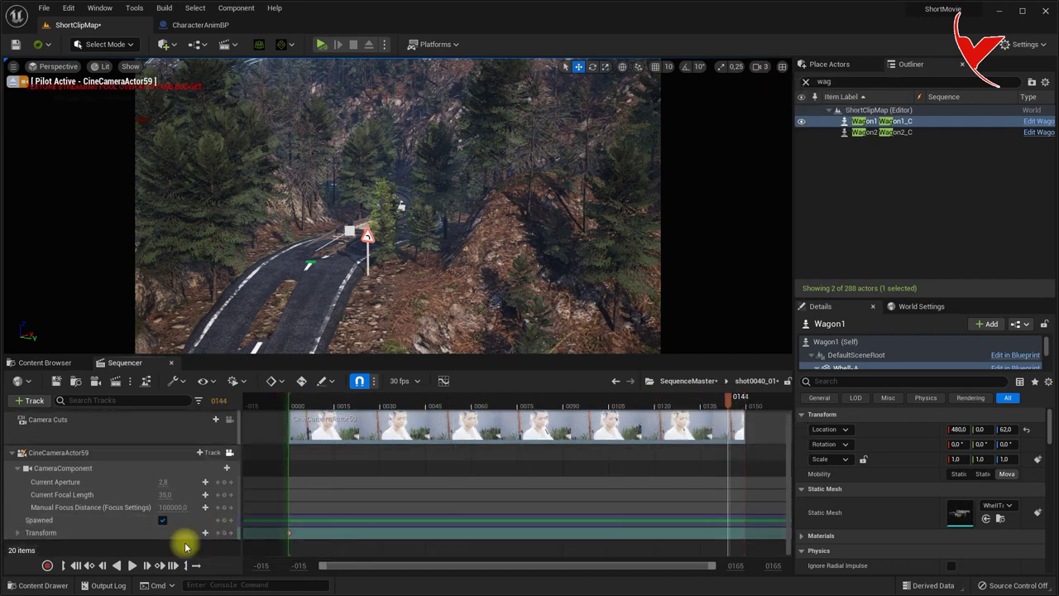
click(174, 565)
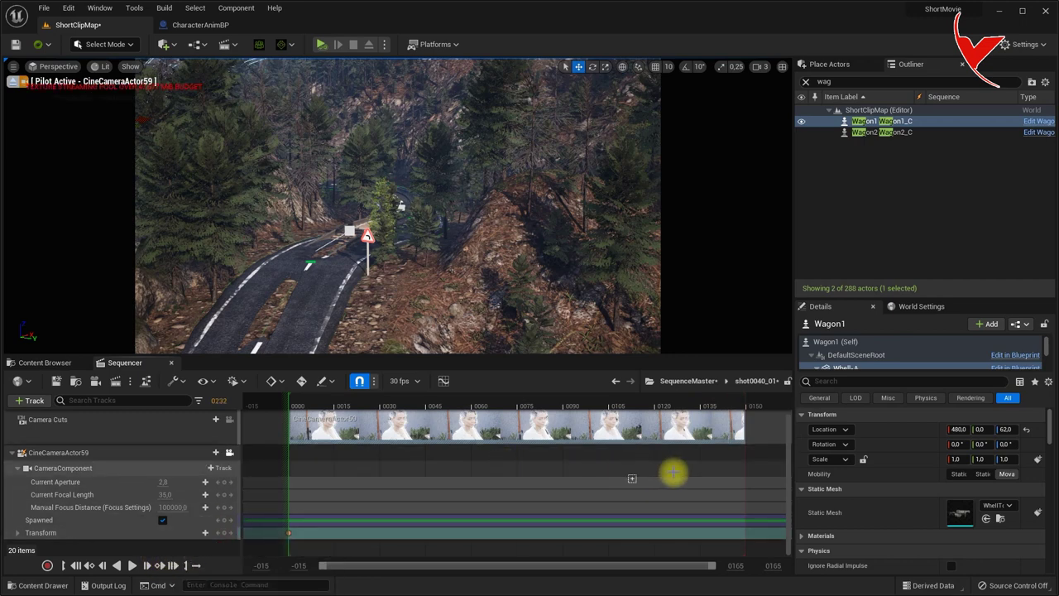
shift+scroll(751, 478, right, 5)
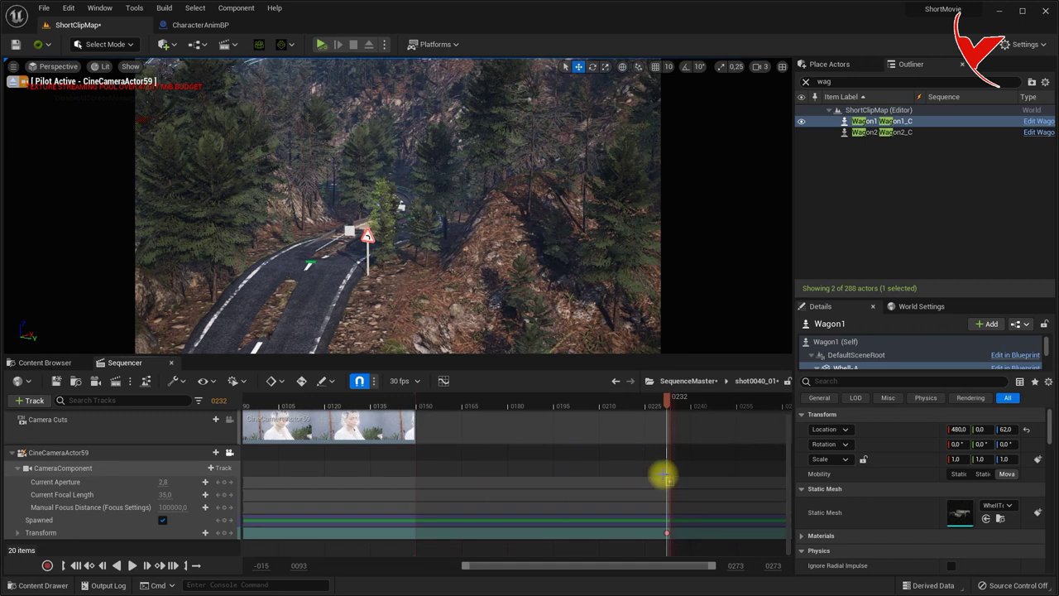
shift+scroll(570, 480, right, 1)
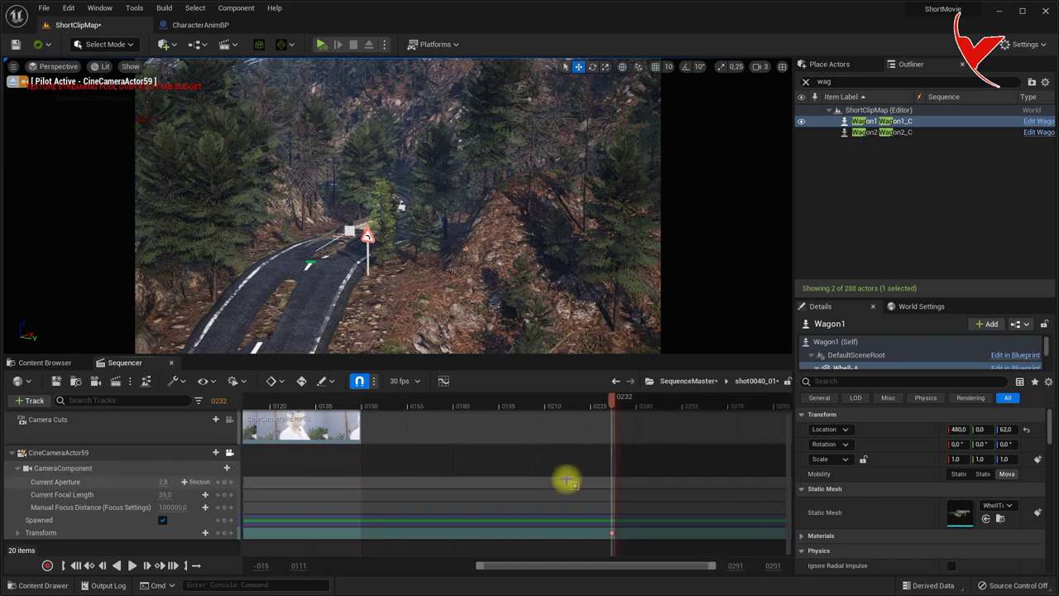
drag(379, 431, 613, 436)
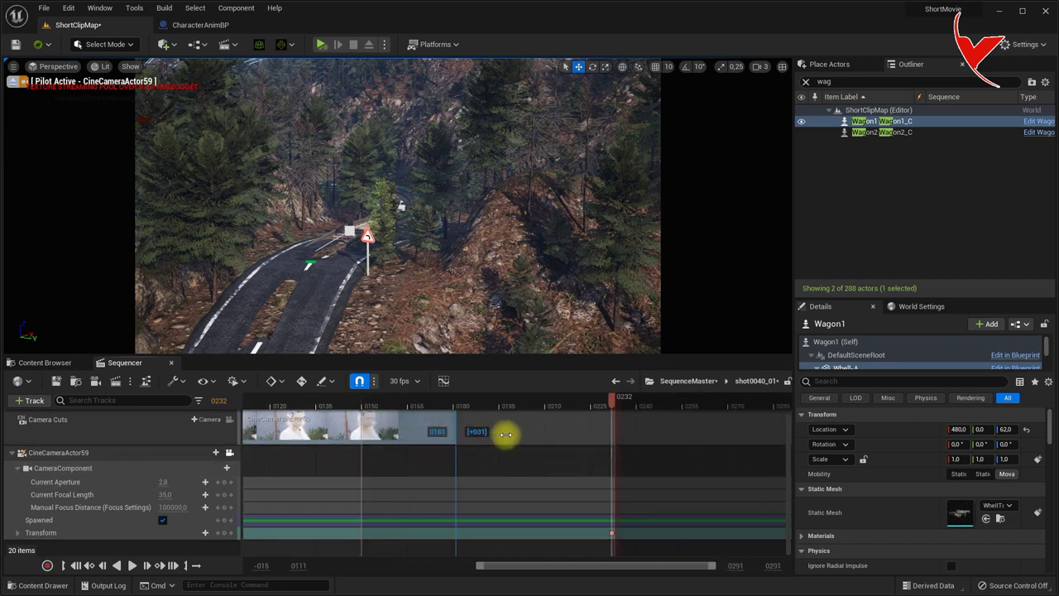
drag(686, 436, 775, 444)
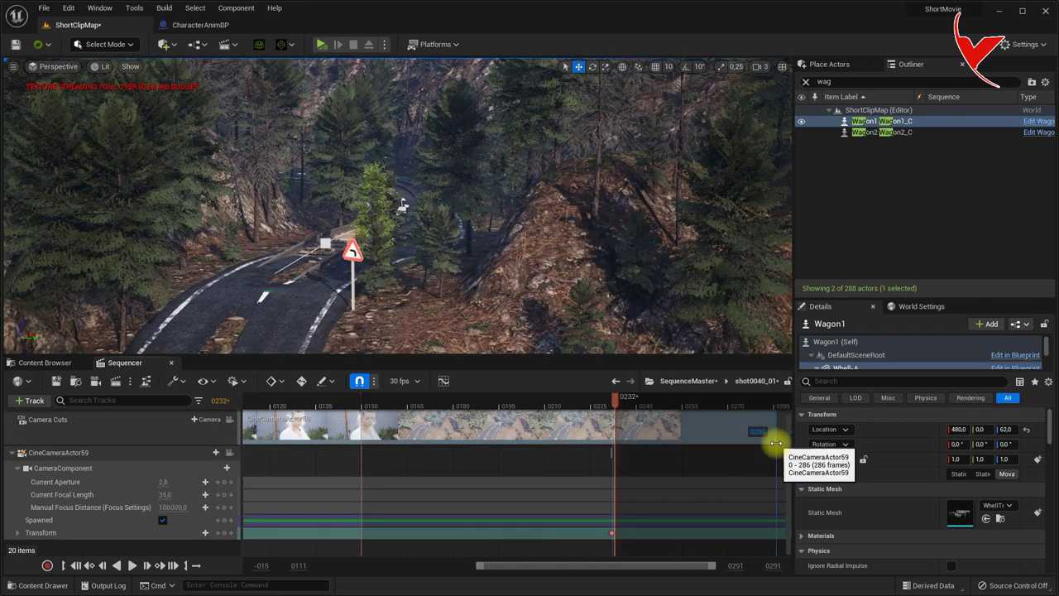
- Trim the camera cut slightly, then drag the transform key from frame 0232 back to 0154
scroll(763, 443, right, 5)
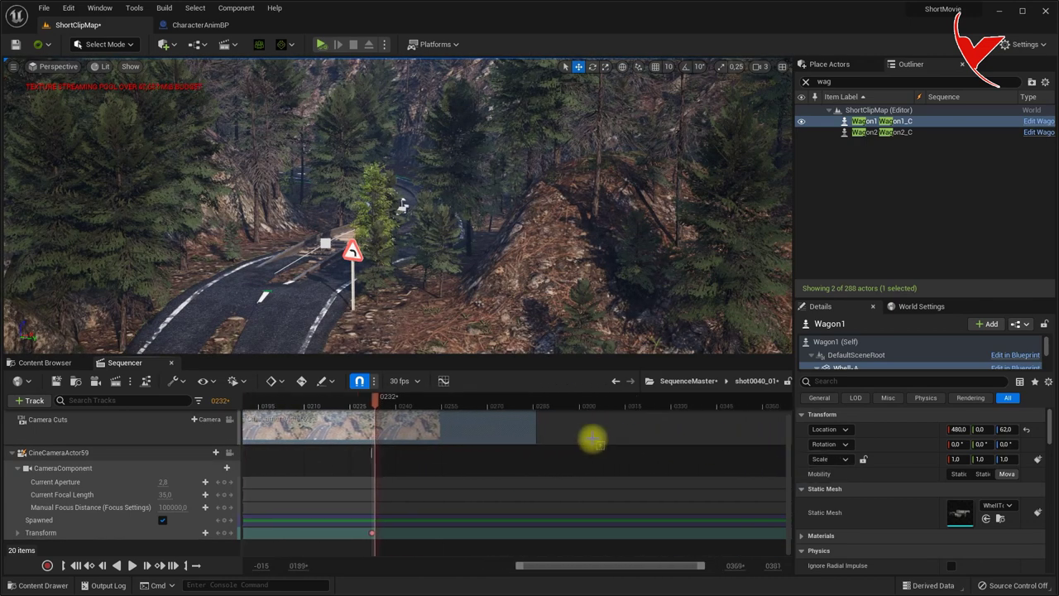
scroll(591, 439, right, 3)
scroll(417, 434, left, 1)
click(445, 430)
drag(498, 432, 492, 434)
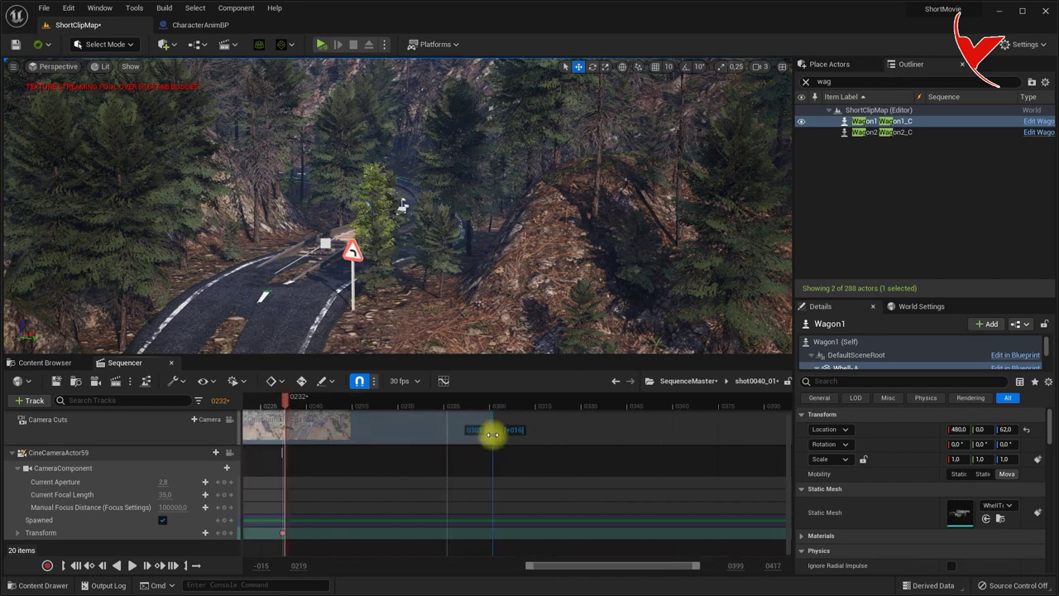
drag(605, 568, 543, 568)
click(499, 409)
drag(498, 409, 566, 406)
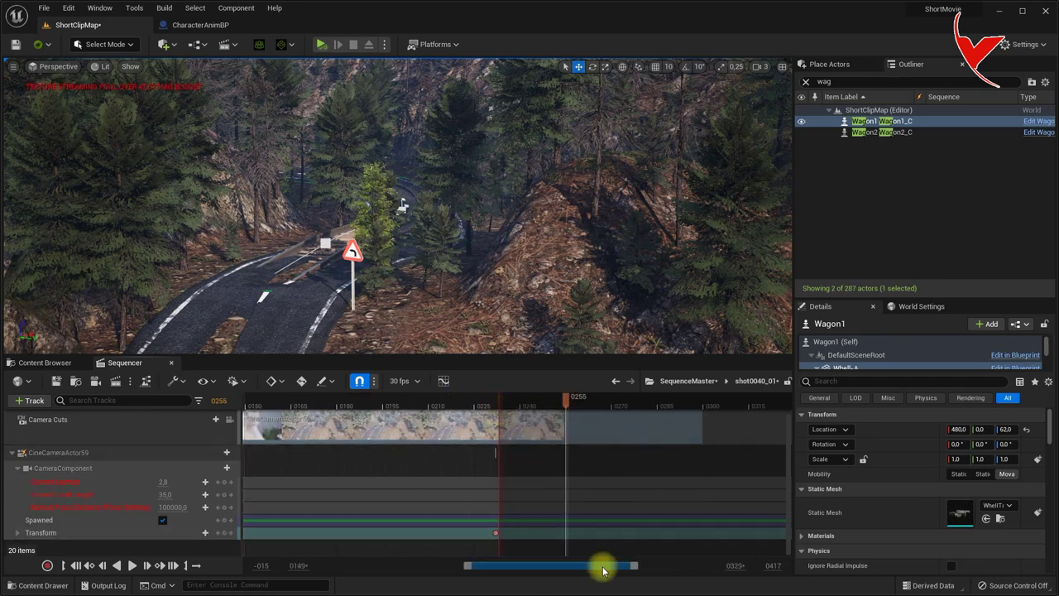
drag(603, 567, 547, 567)
click(438, 406)
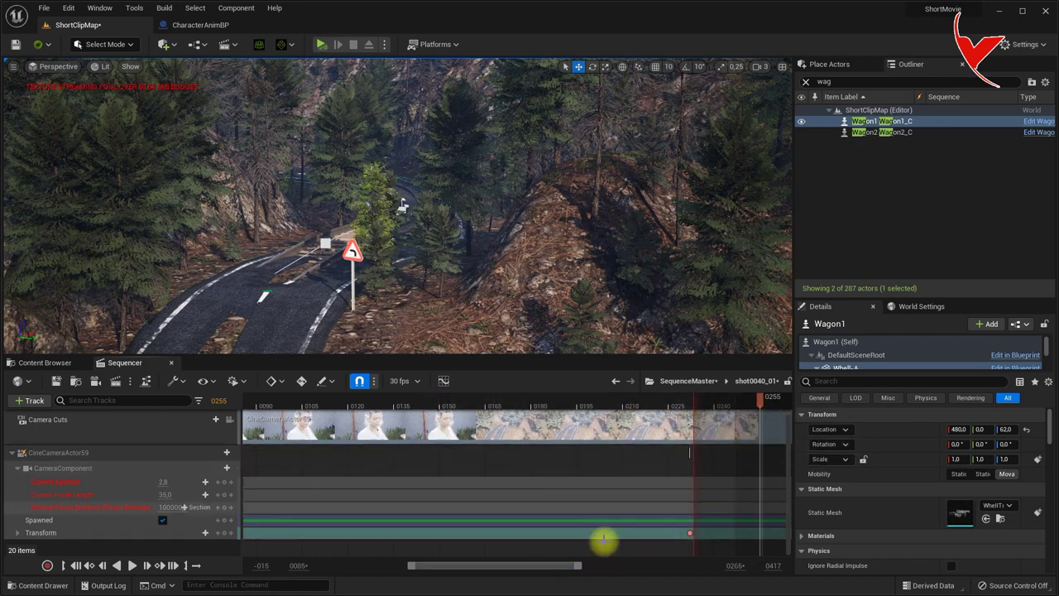
drag(560, 568, 657, 568)
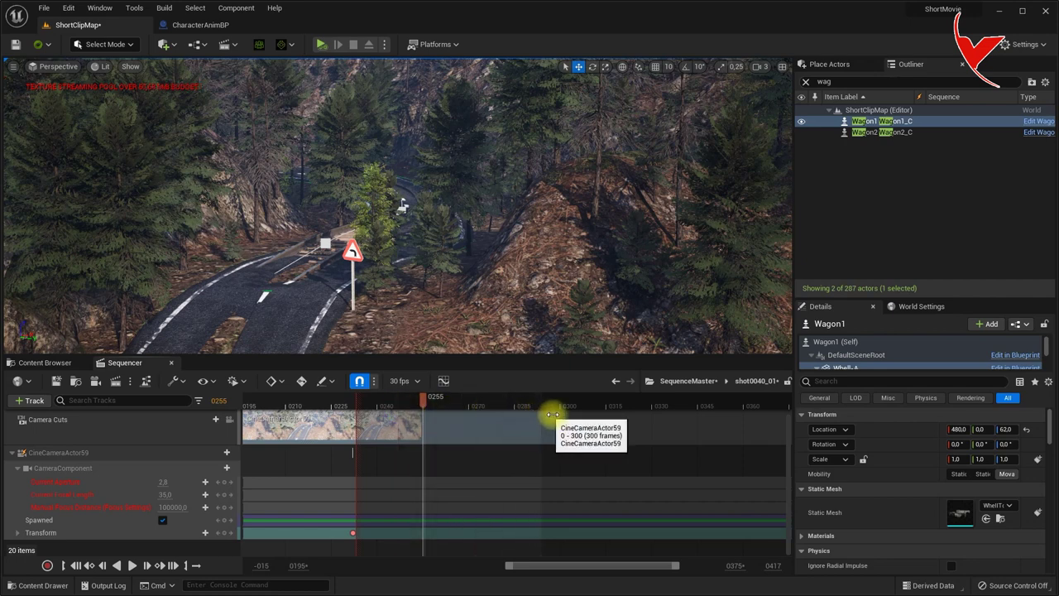
mouse_move(591, 565)
mouse_down()
mouse_move(476, 565)
mouse_move(577, 570)
mouse_up()
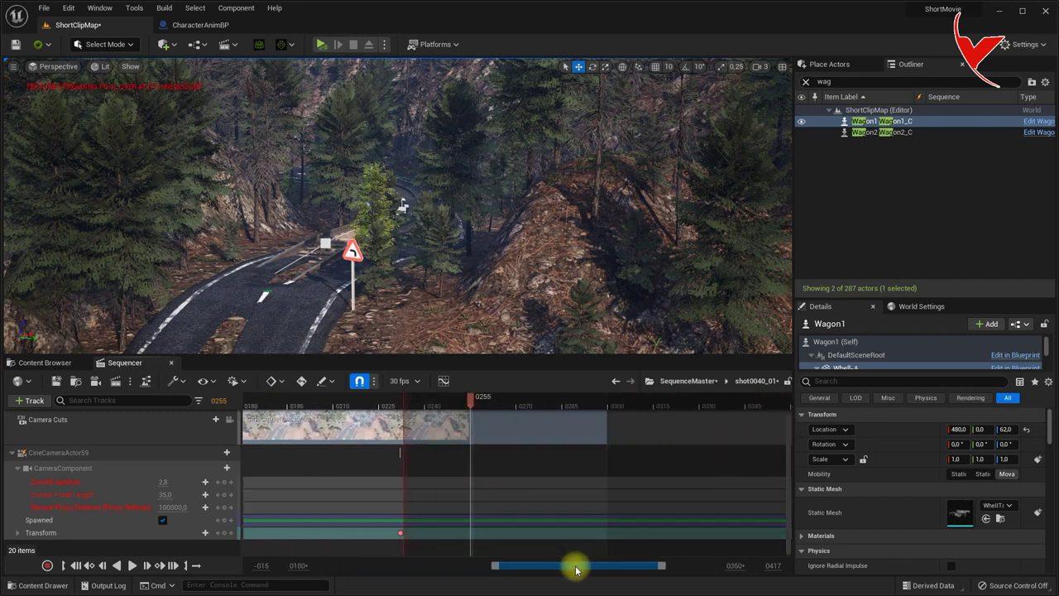
drag(577, 569, 482, 571)
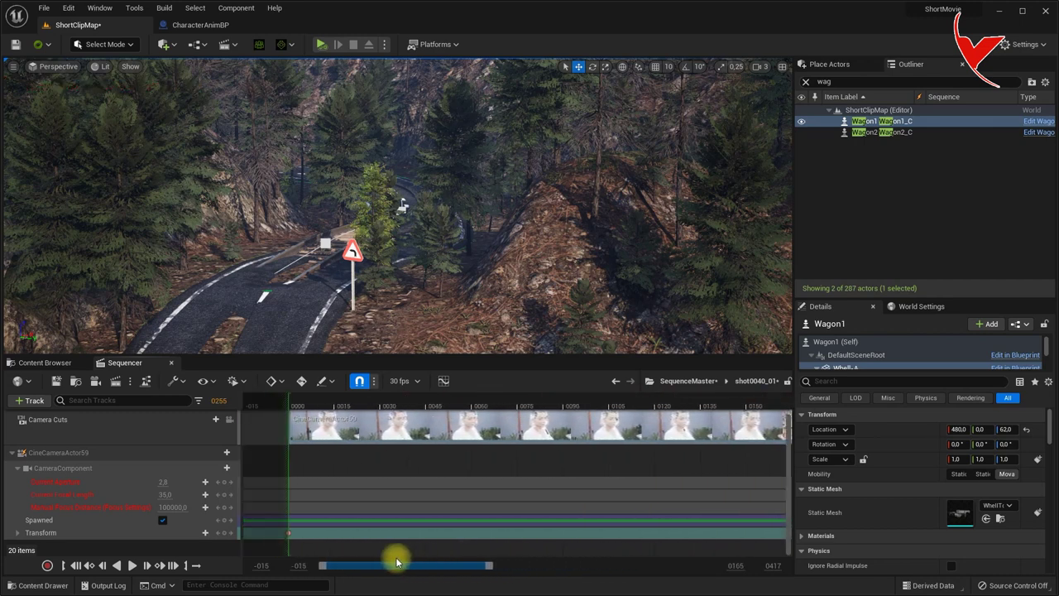
click(723, 533)
drag(604, 532, 471, 538)
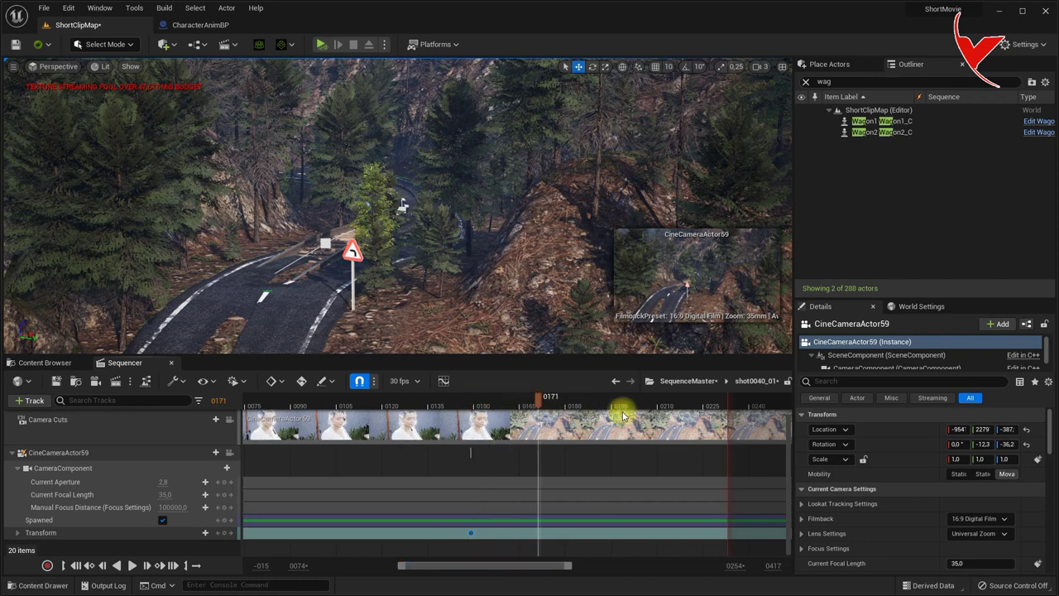
- At frame 0218, fly CineCameraActor59 high above the road at camera speed 4 and key its transform
drag(624, 415, 683, 420)
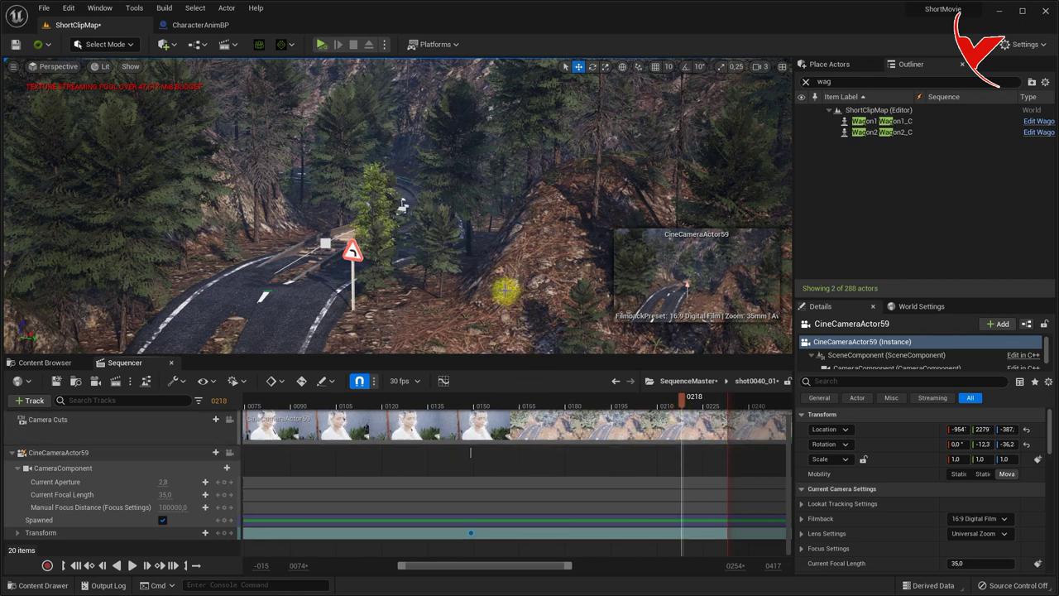
click(229, 452)
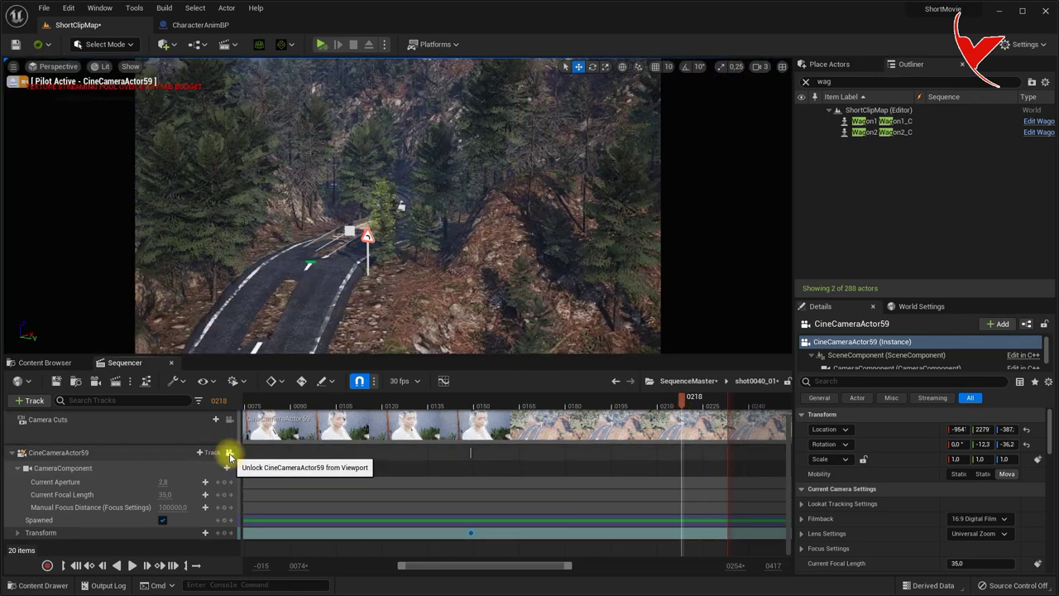
mouse_move(466, 292)
right_down()
mouse_move(443, 297)
mouse_move(461, 308)
mouse_move(716, 91)
right_up()
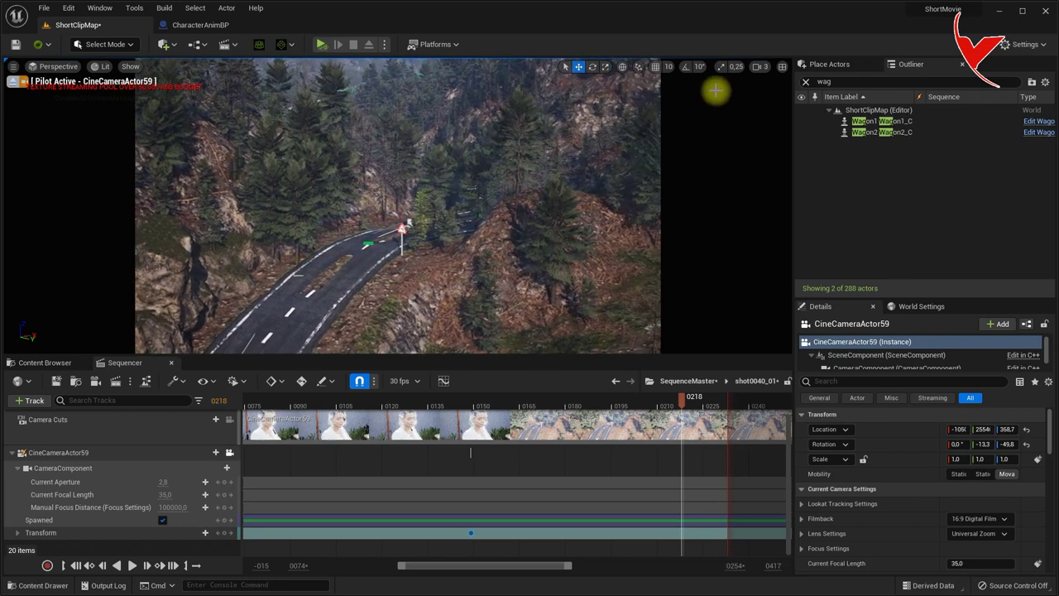
click(766, 70)
right_drag(447, 230, 419, 235)
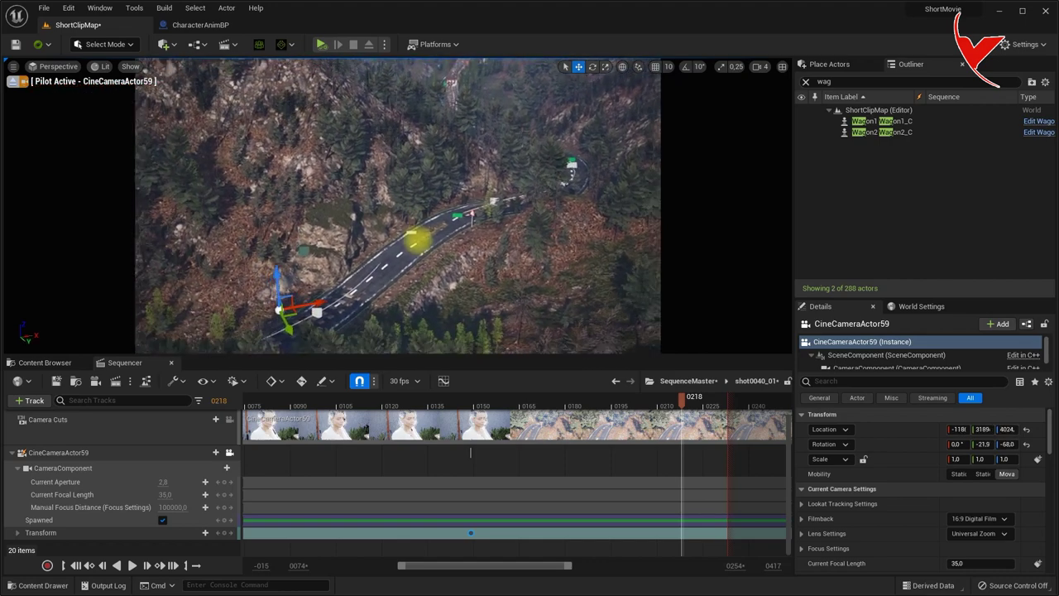
right_drag(419, 235, 418, 234)
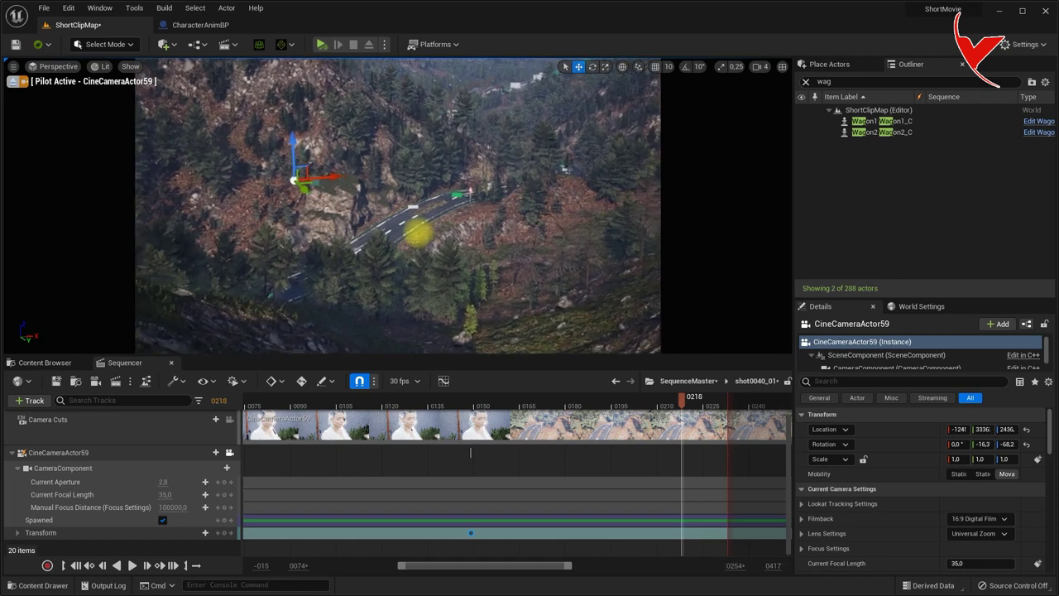
click(224, 536)
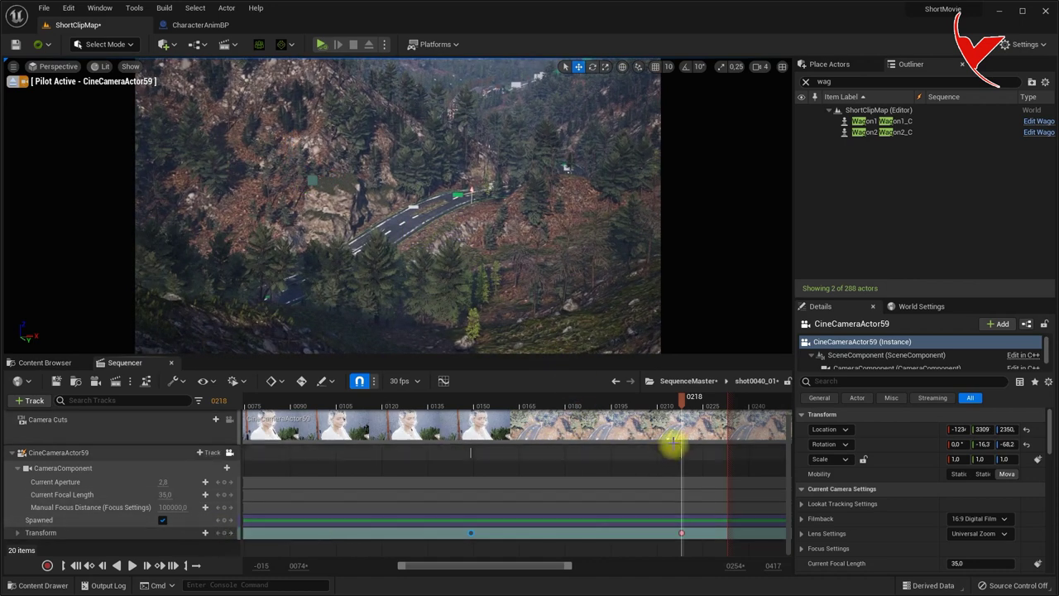
- Back in the master sequence, extend shot0040_01's end to meet shot0050_01 at frame 663
drag(739, 403, 721, 406)
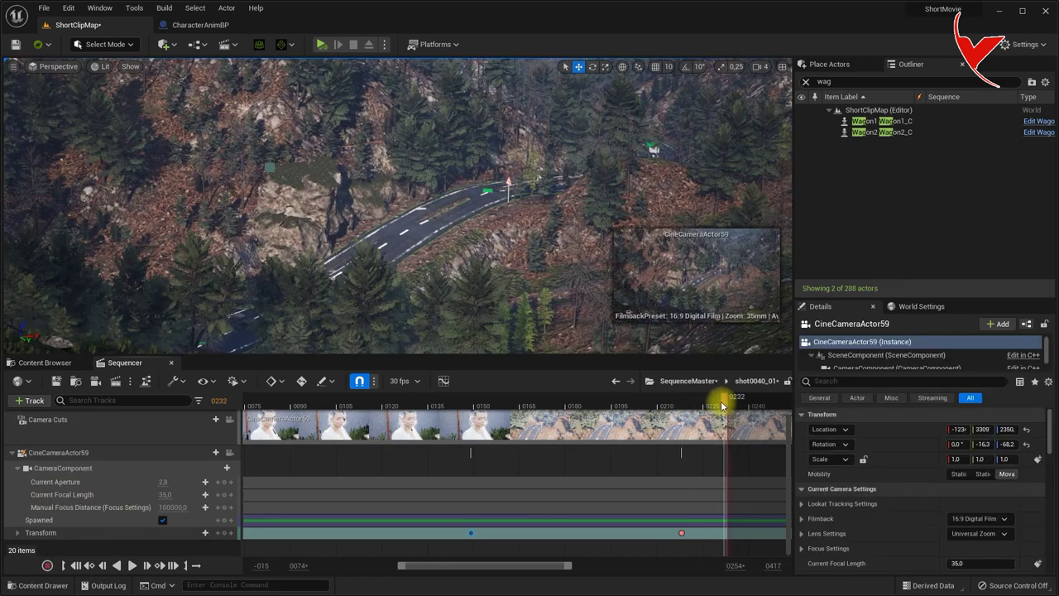
click(676, 381)
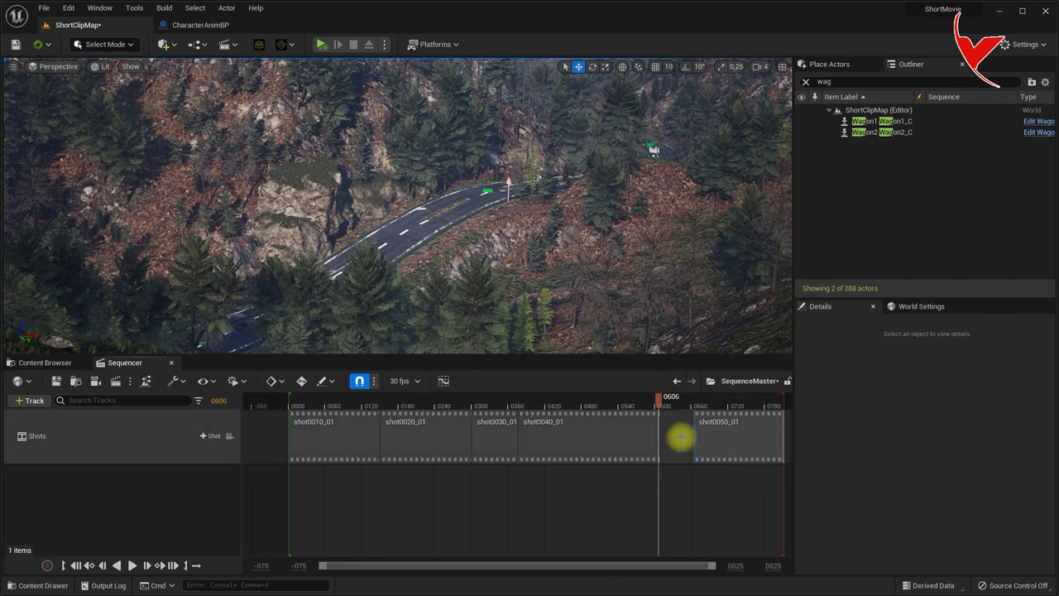
drag(658, 434, 693, 434)
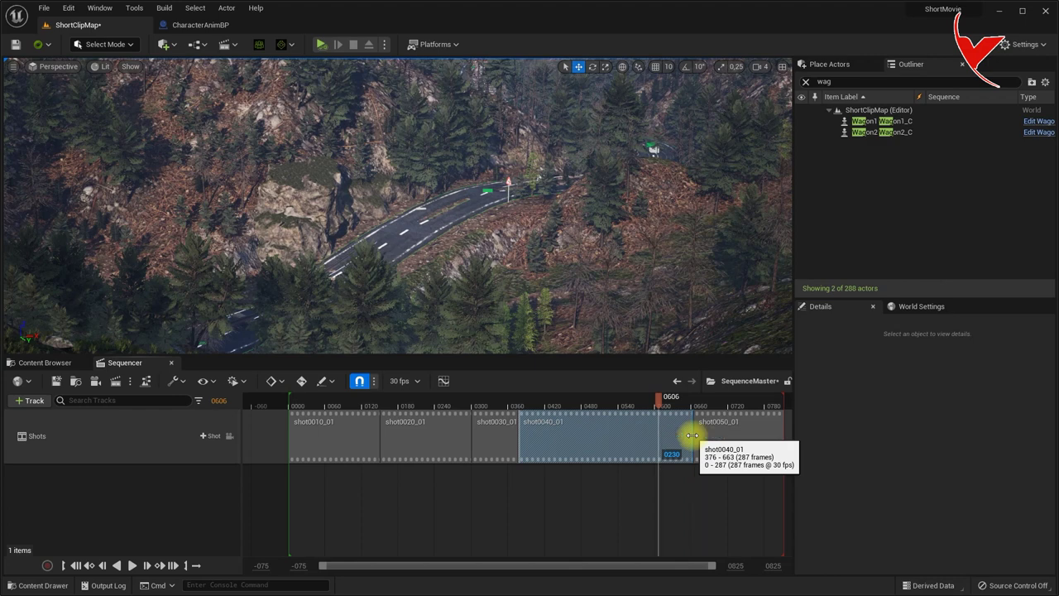
- Lock the viewport to camera cuts and play shot0040_01 from frame 0376 to preview it
click(230, 437)
click(519, 401)
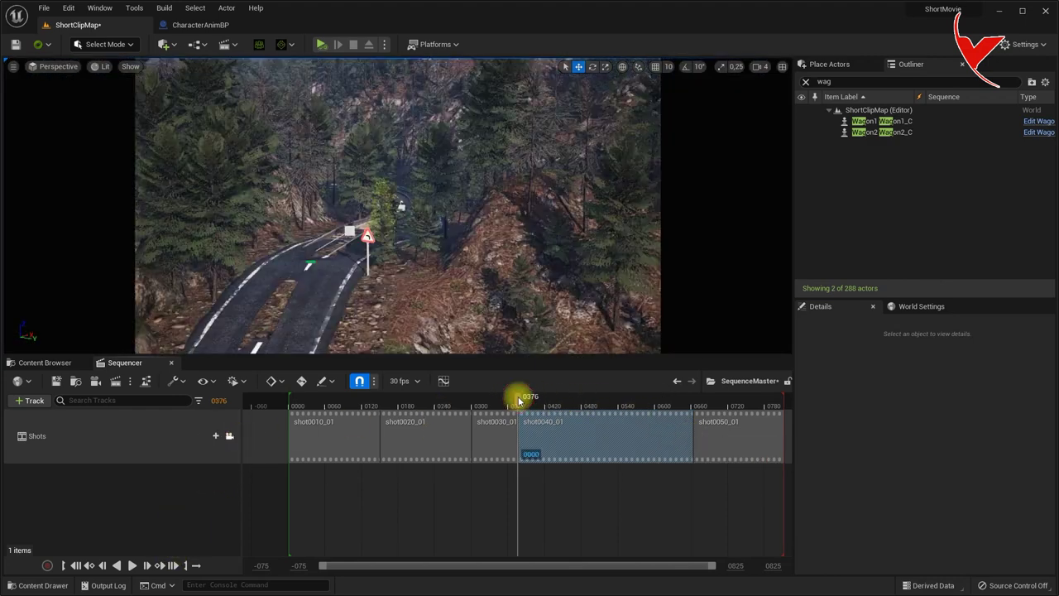
drag(519, 401, 602, 401)
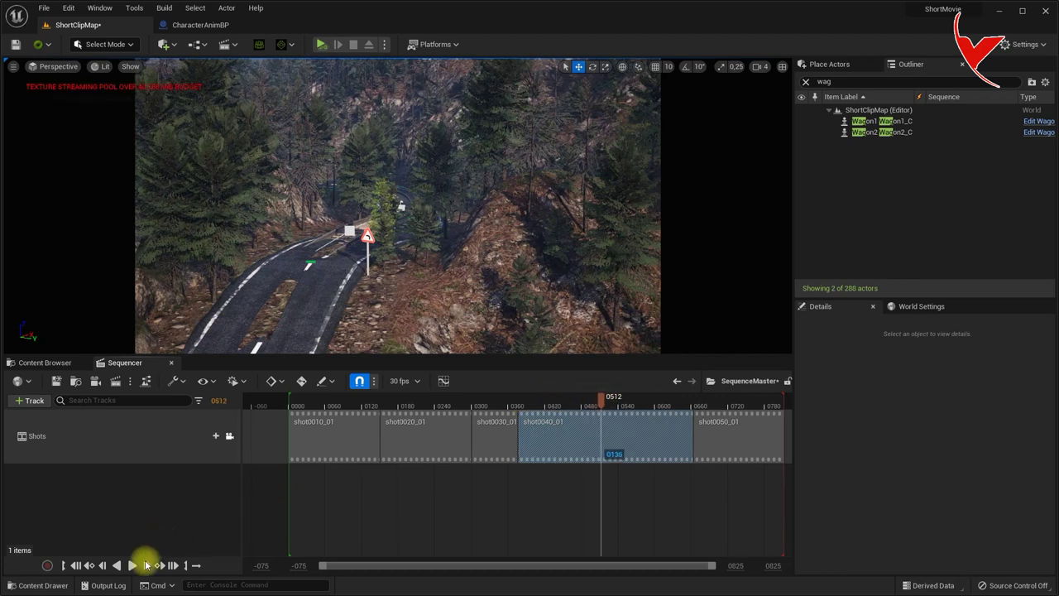
click(133, 566)
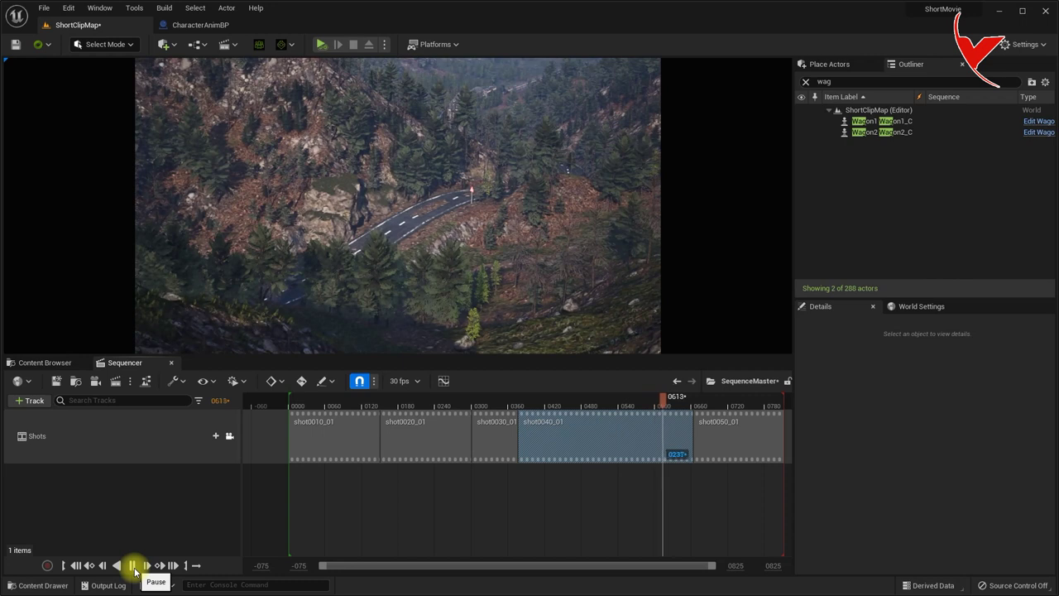
click(133, 566)
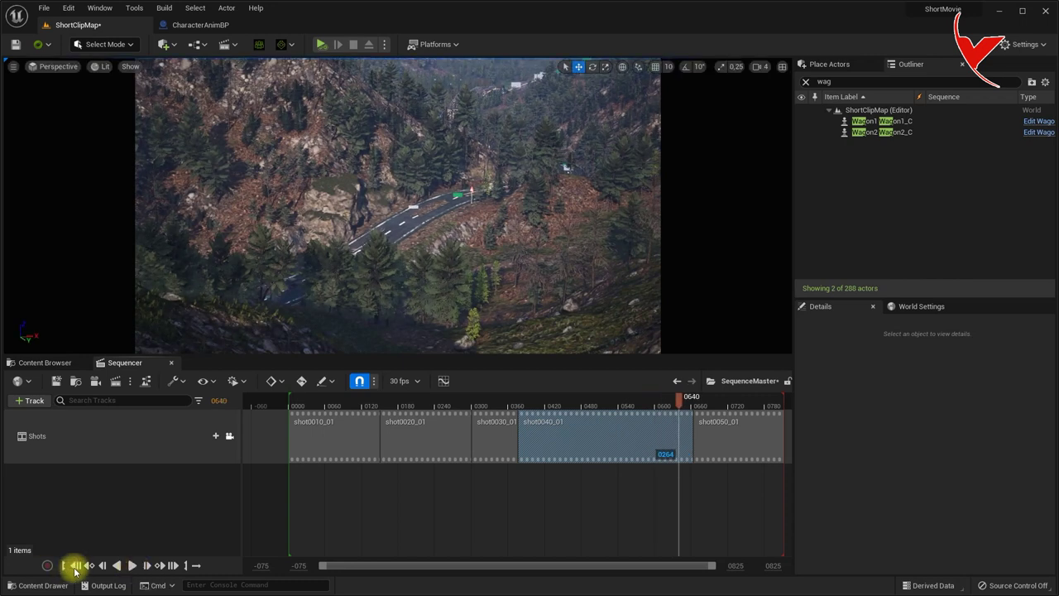
click(75, 568)
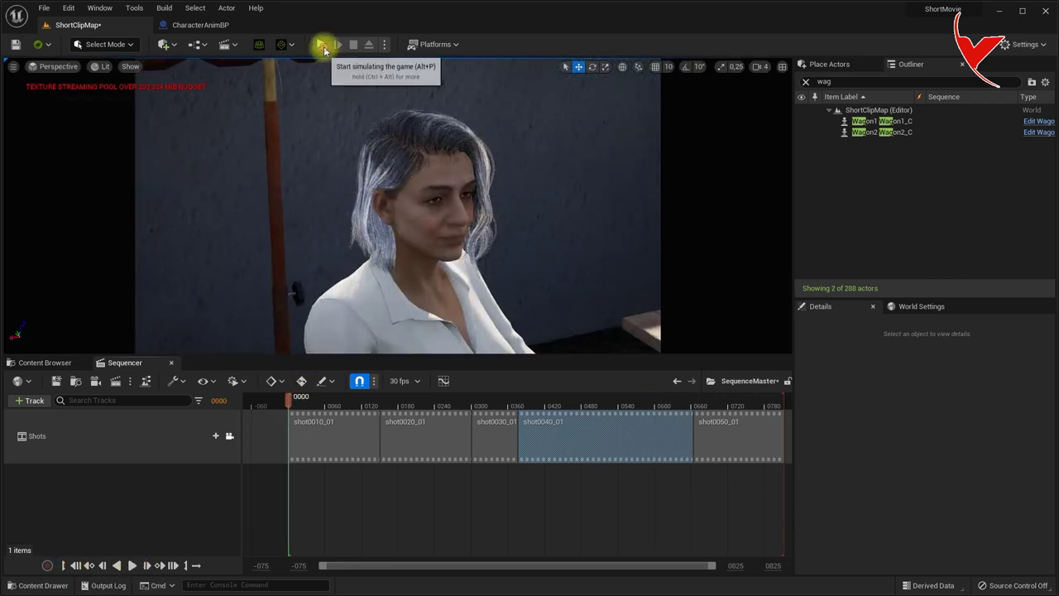
click(131, 566)
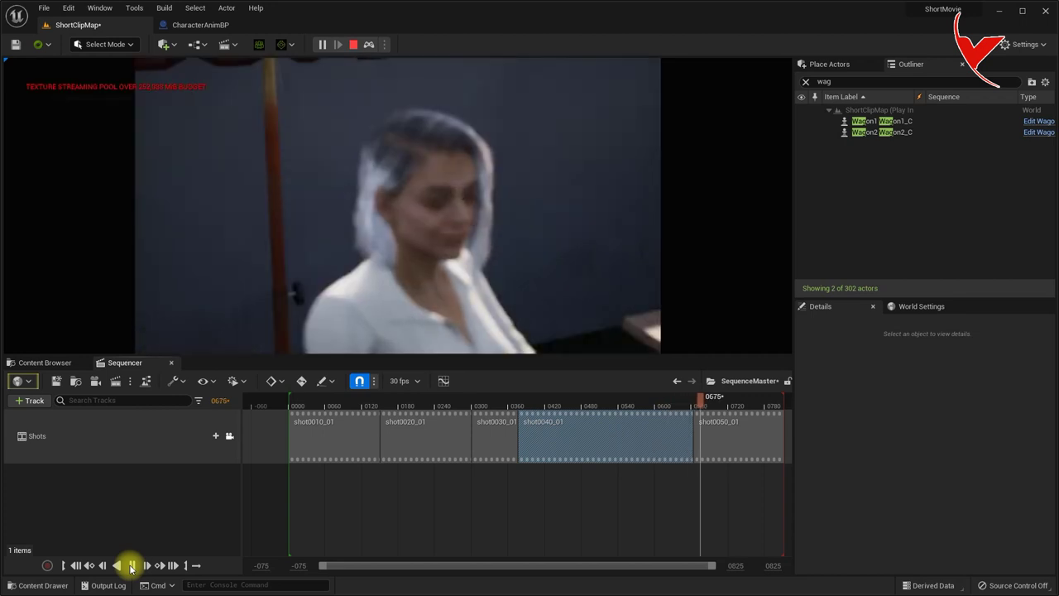
click(130, 567)
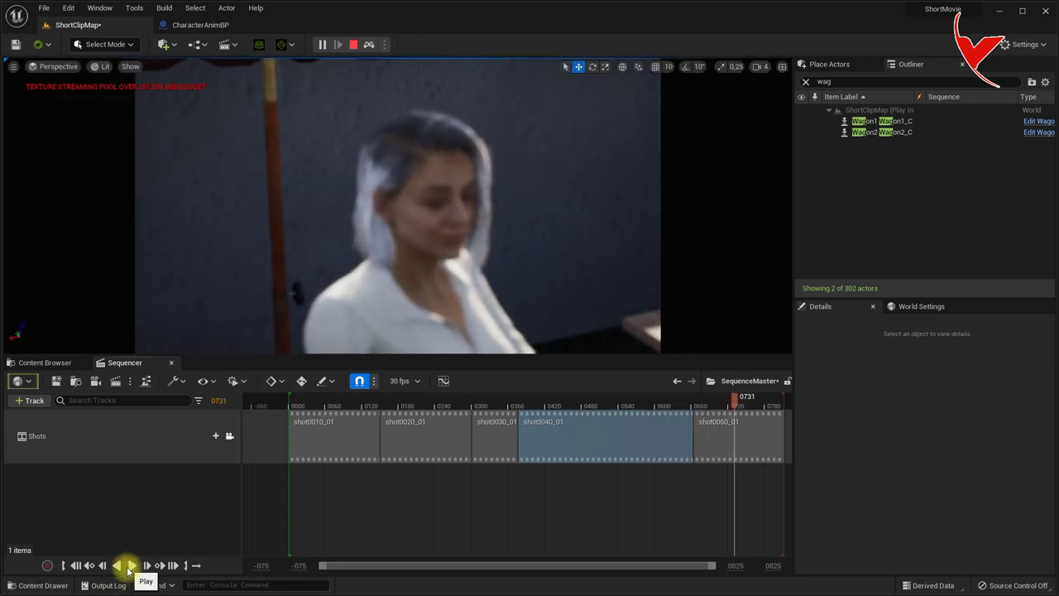
click(76, 566)
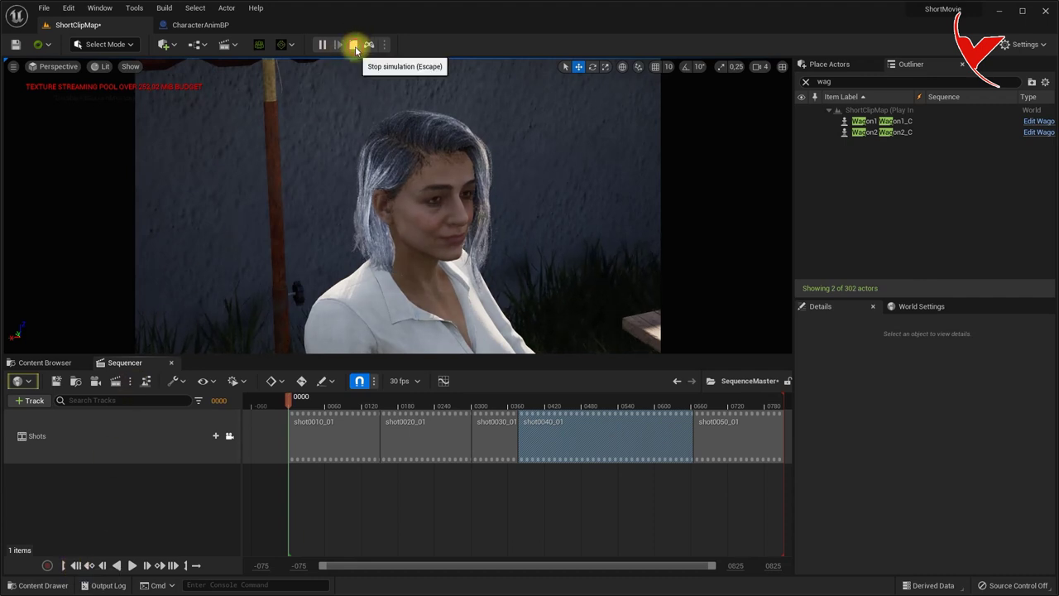
click(355, 46)
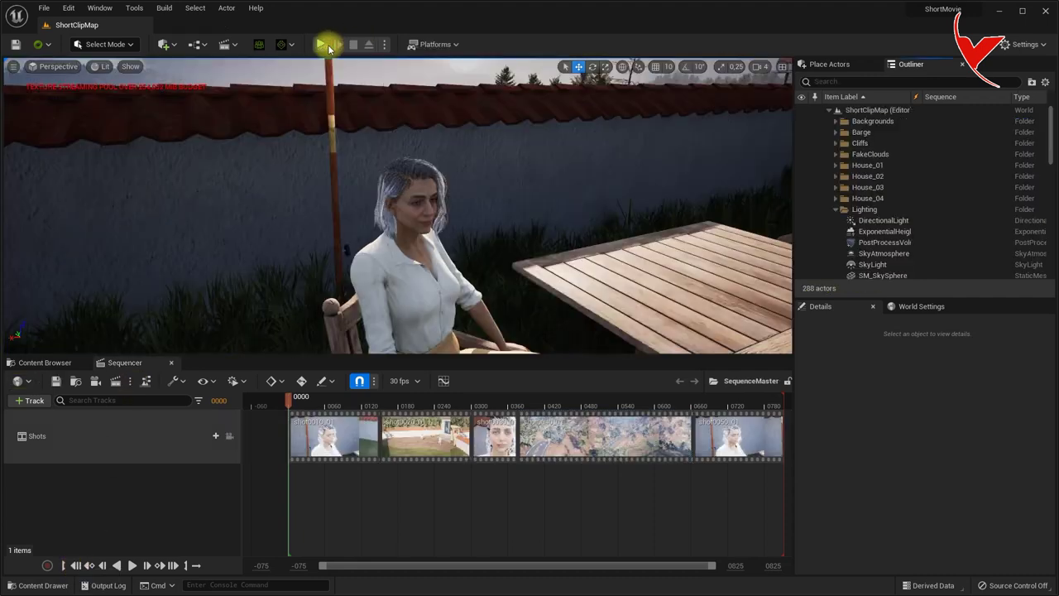
- Bring shot0050_01 into view and push the playback range end out to about frame 1000
drag(531, 564, 551, 565)
drag(683, 571, 716, 570)
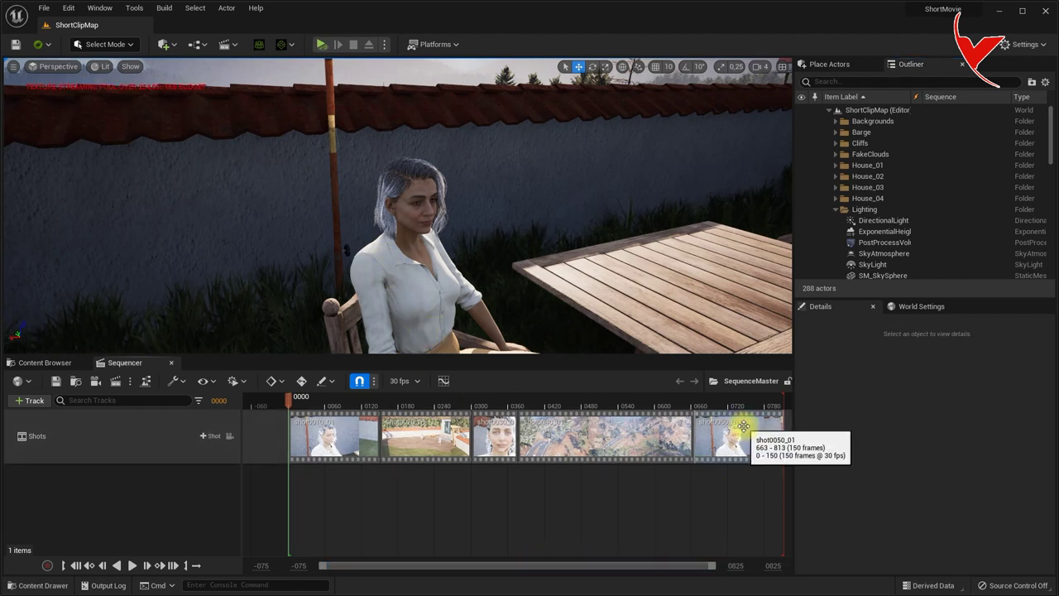
right_drag(744, 426, 506, 431)
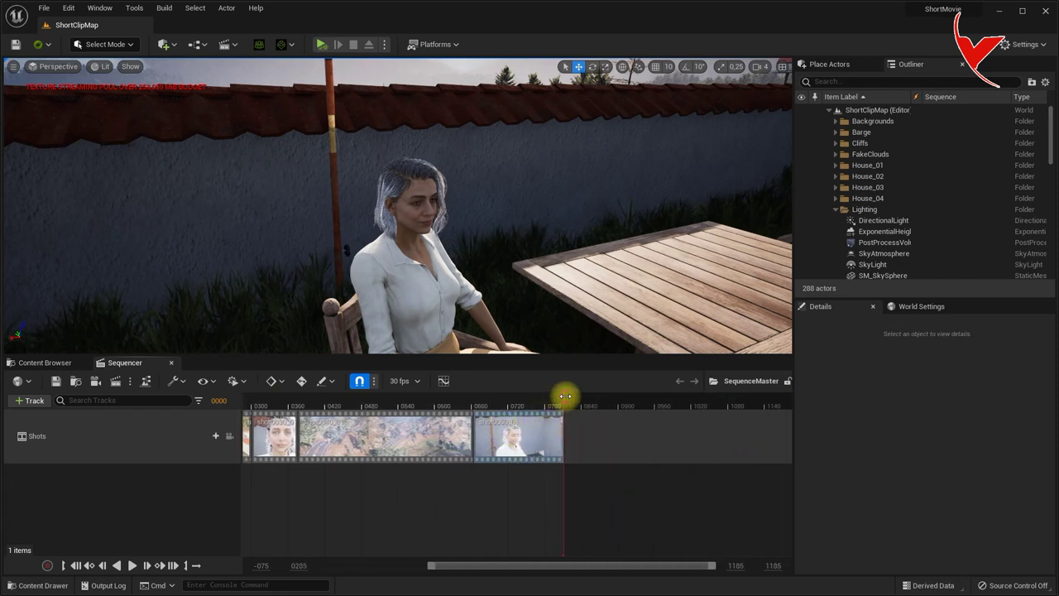
drag(564, 398, 689, 403)
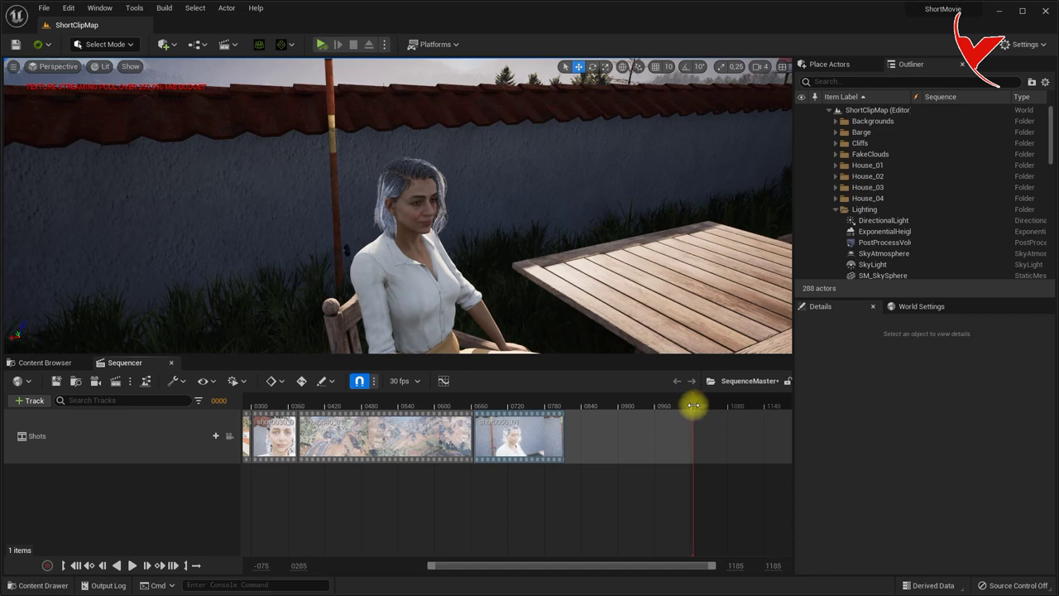
- Lengthen shot0050_01 to end at frame 0964 and open it for editing
mouse_move(564, 436)
mouse_down()
mouse_move(681, 435)
mouse_move(655, 437)
mouse_up()
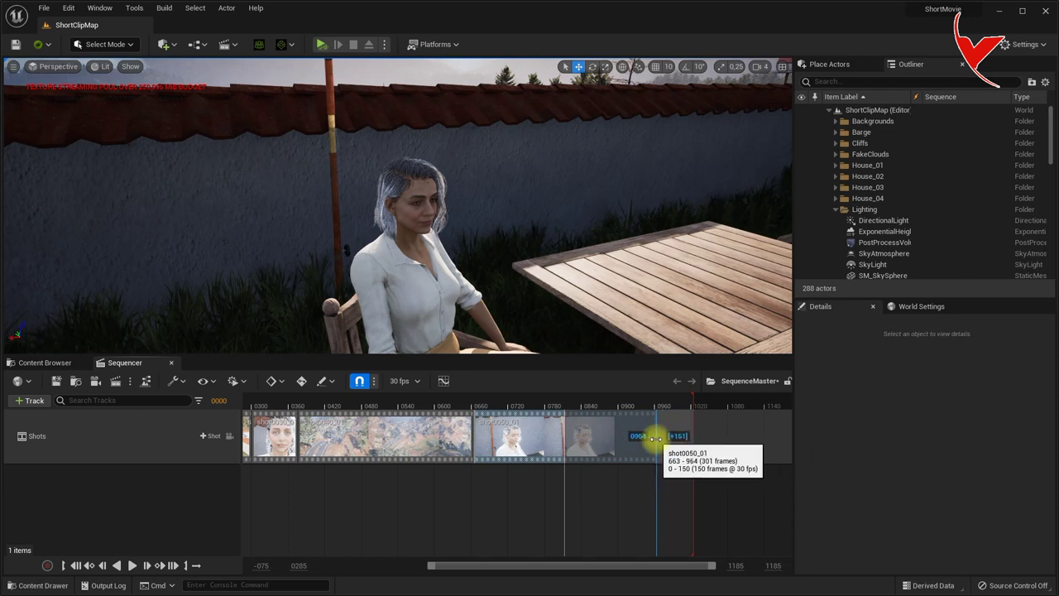
drag(655, 437, 656, 436)
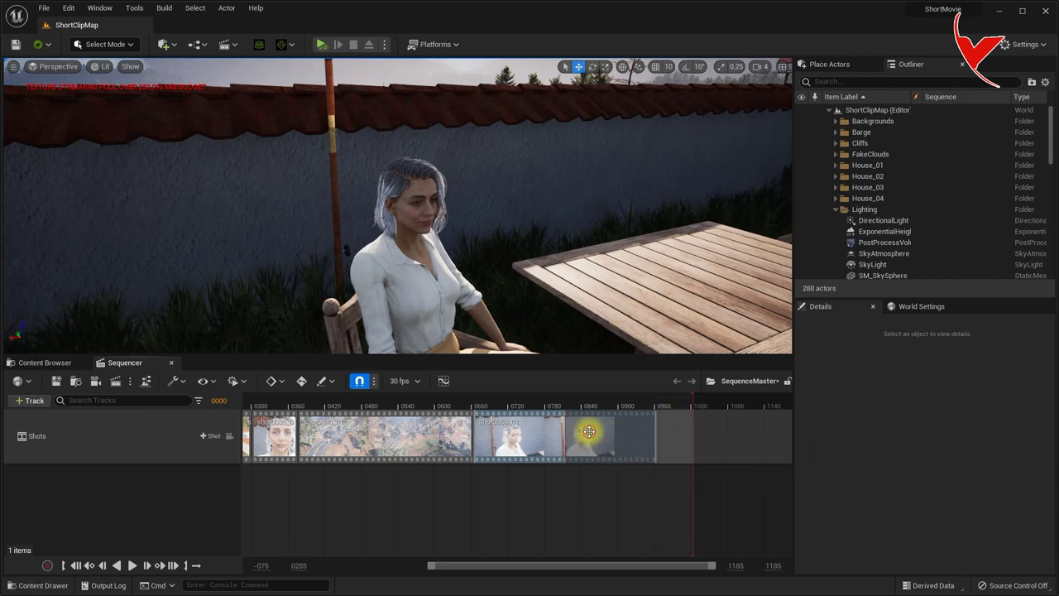
double_click(588, 431)
- From the first frame, pilot CineCameraActor62 and frame the view on Wagon1 via an Outliner 'ag' filter
click(75, 566)
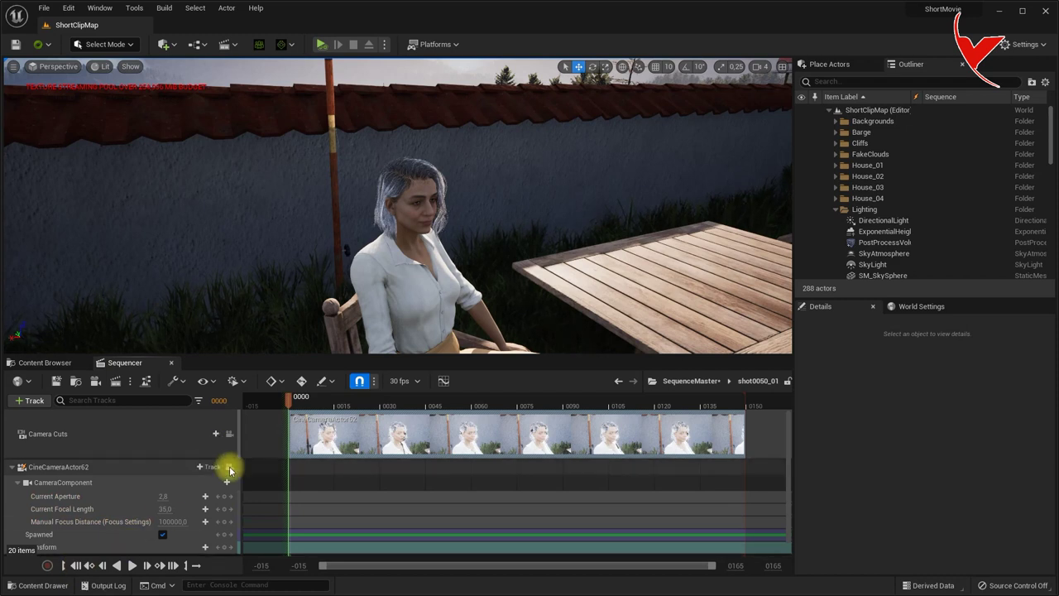
click(229, 466)
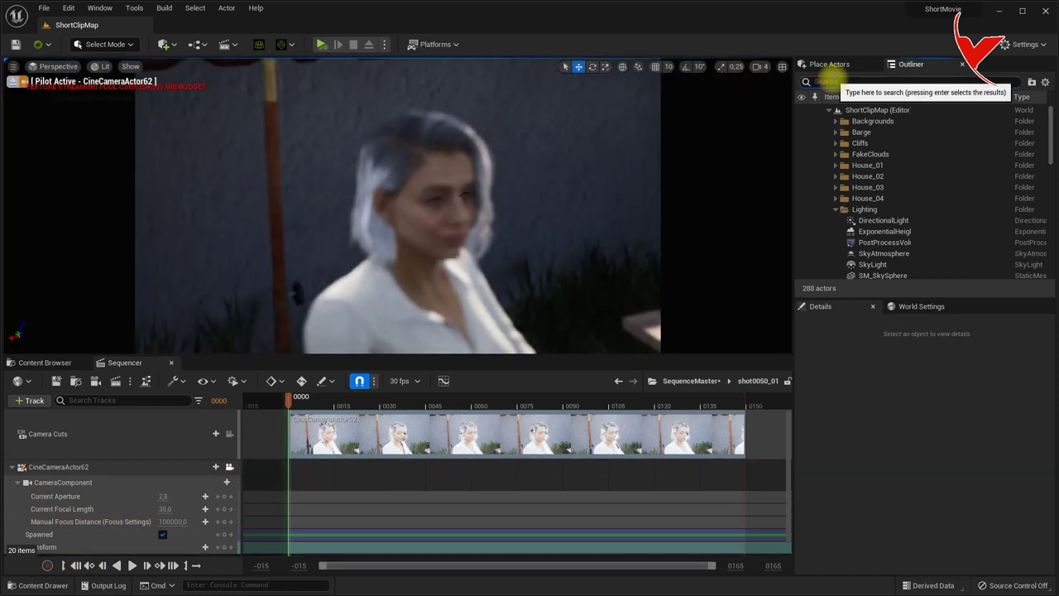
text(wag)
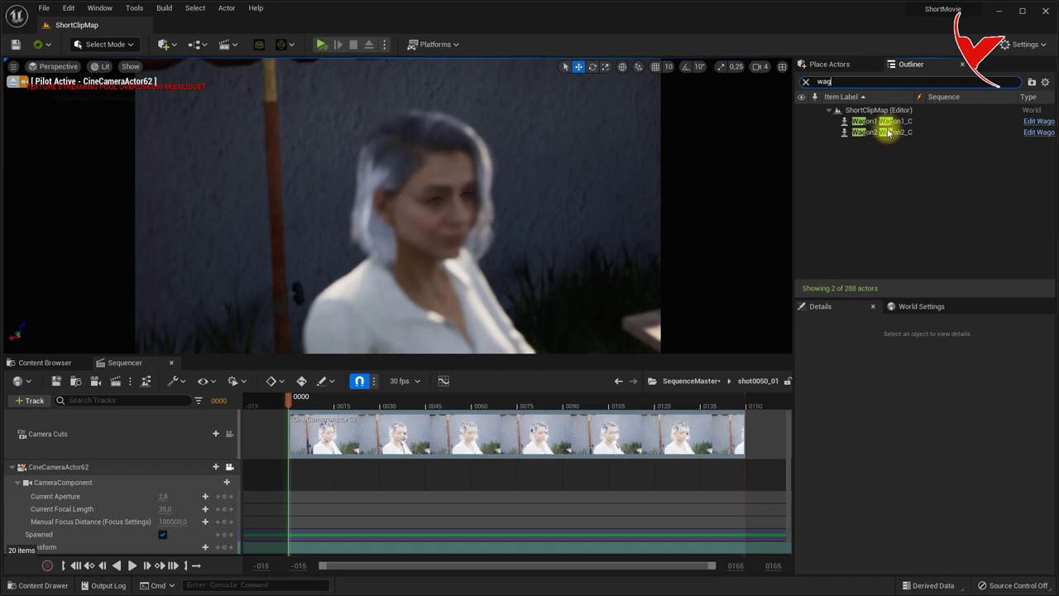
click(884, 122)
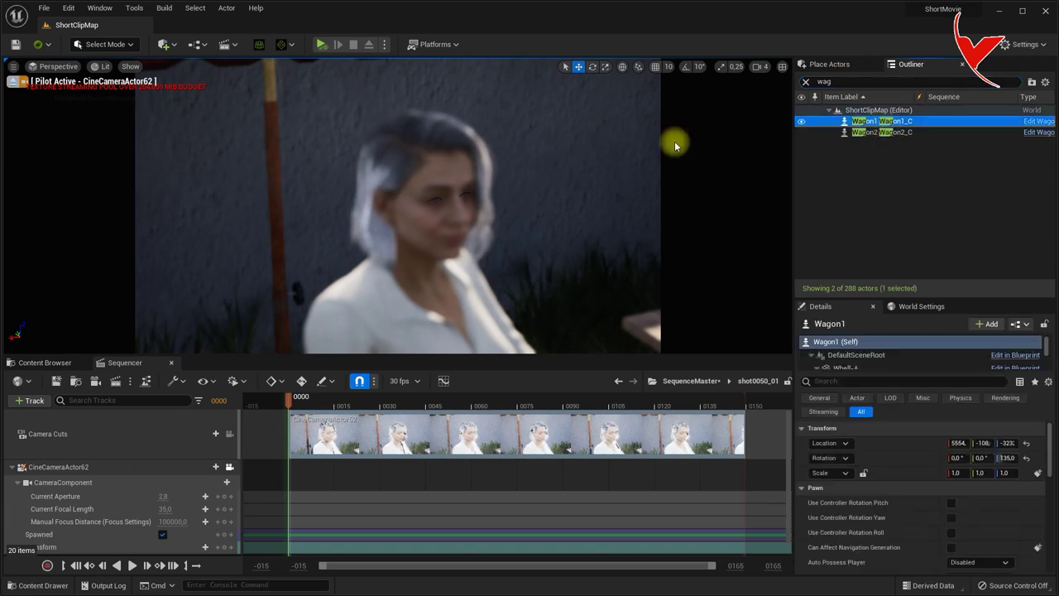
key(f)
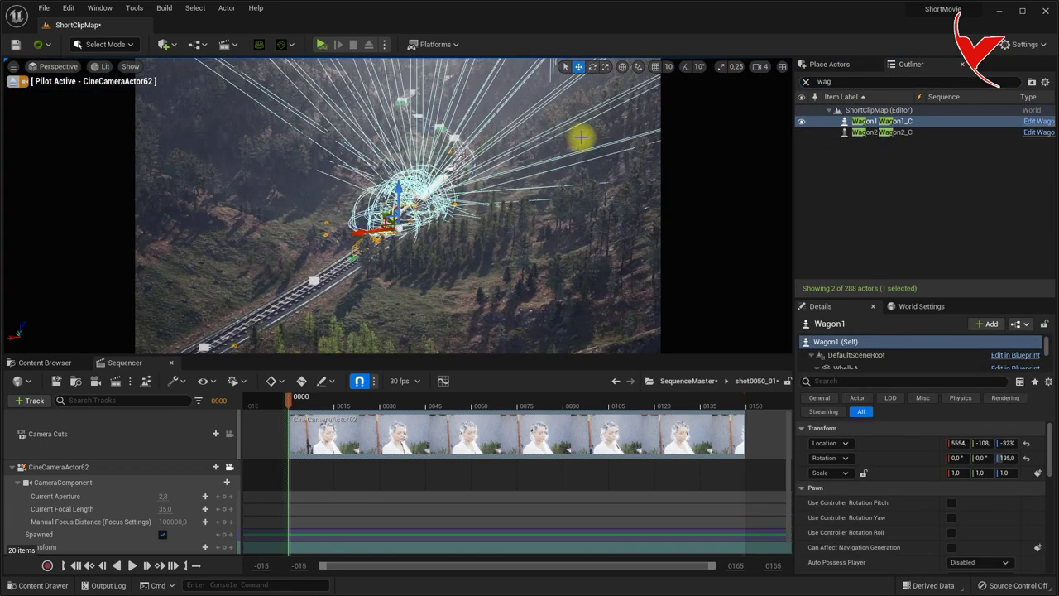
scroll(351, 213, up, 2)
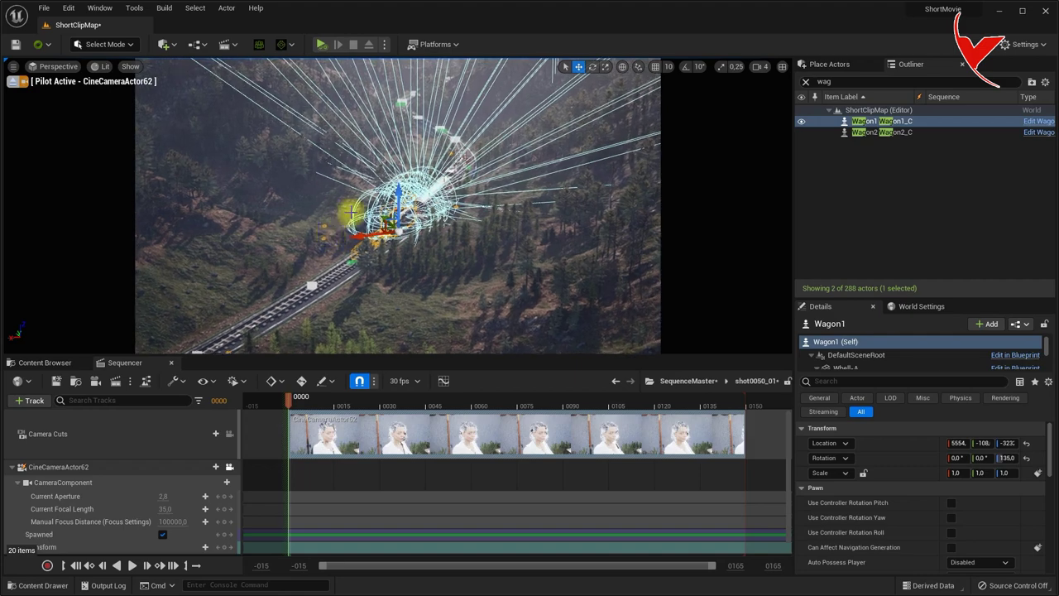
click(629, 125)
- Fly the piloted camera over the train so the wagons are centred, then stop piloting
click(760, 69)
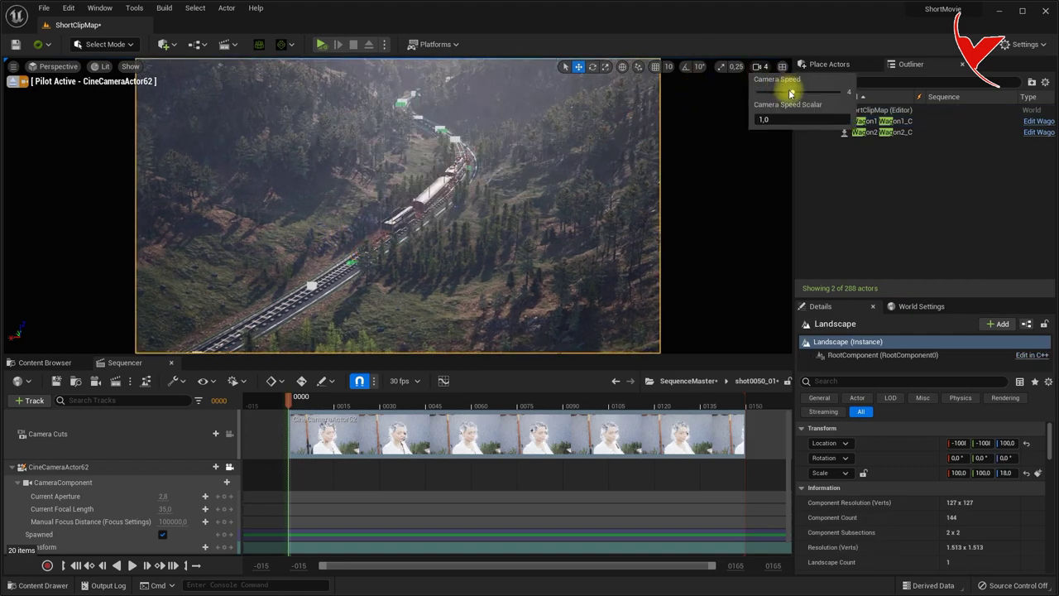
right_drag(335, 226, 397, 228)
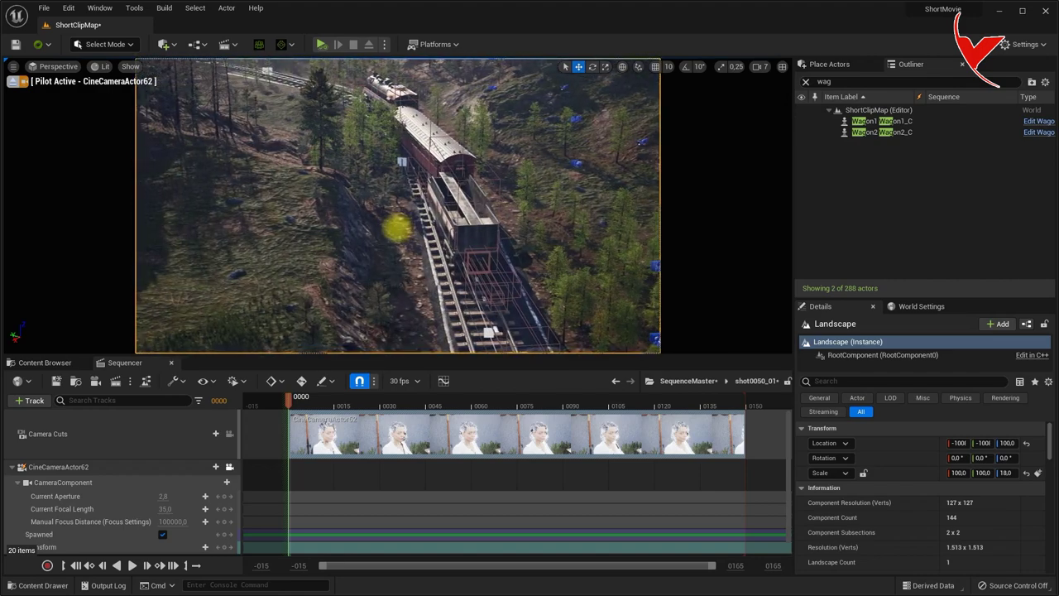
click(761, 67)
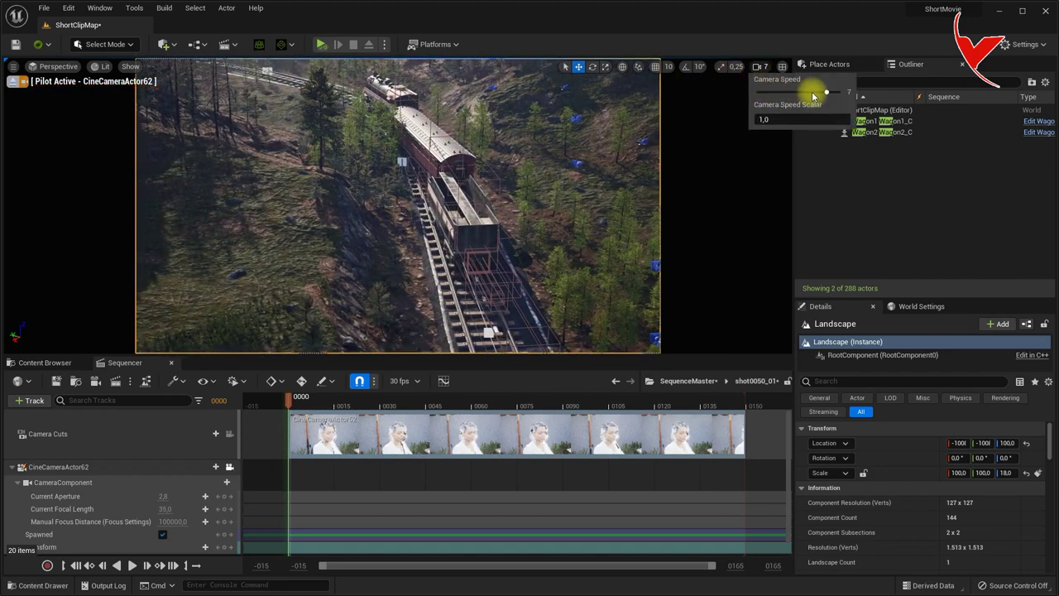
mouse_move(586, 171)
right_down()
mouse_move(568, 172)
mouse_move(585, 172)
right_up()
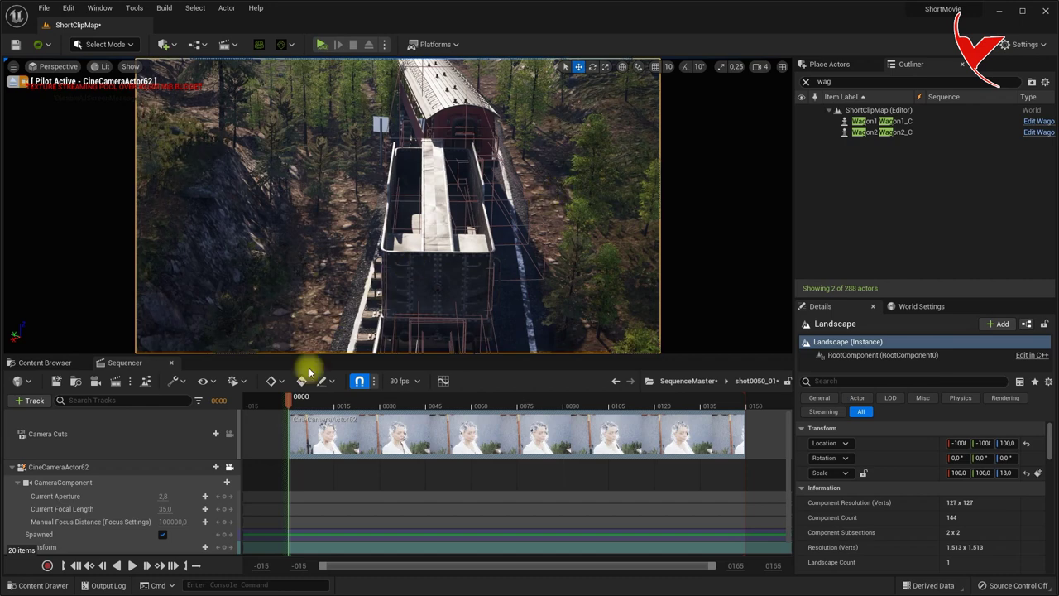
click(234, 467)
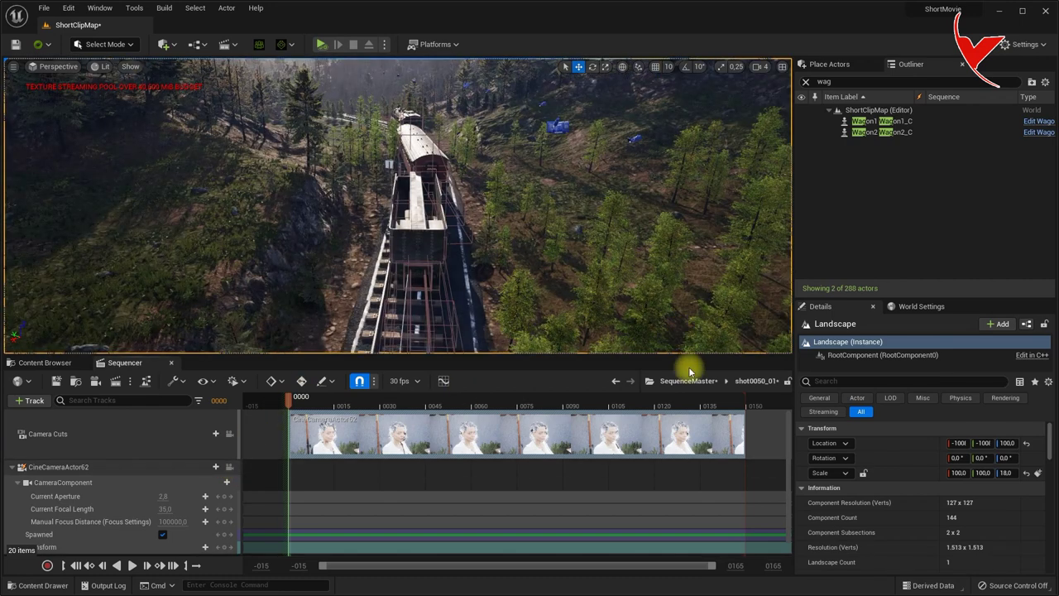
- Preview the SequenceMaster through the shot cameras, open shot0050_01, and show the ShortClipCH content
click(691, 381)
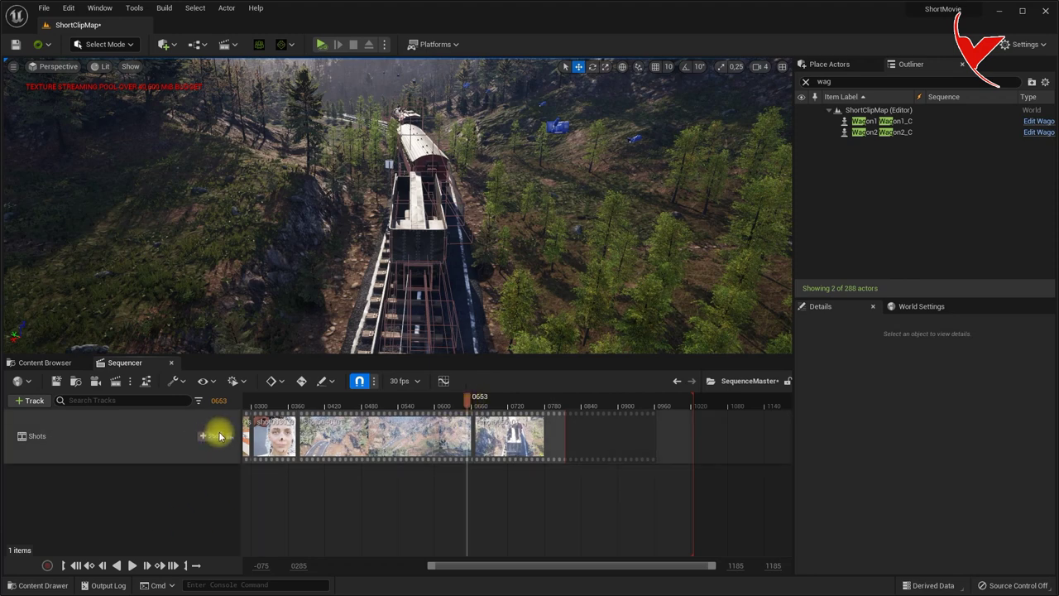
click(229, 435)
click(133, 566)
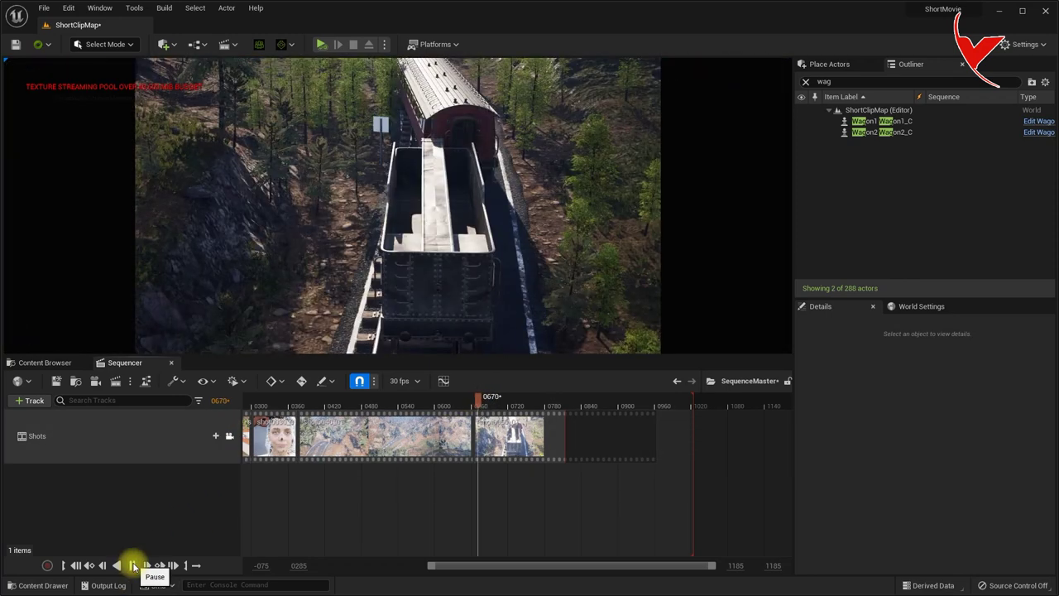
double_click(509, 427)
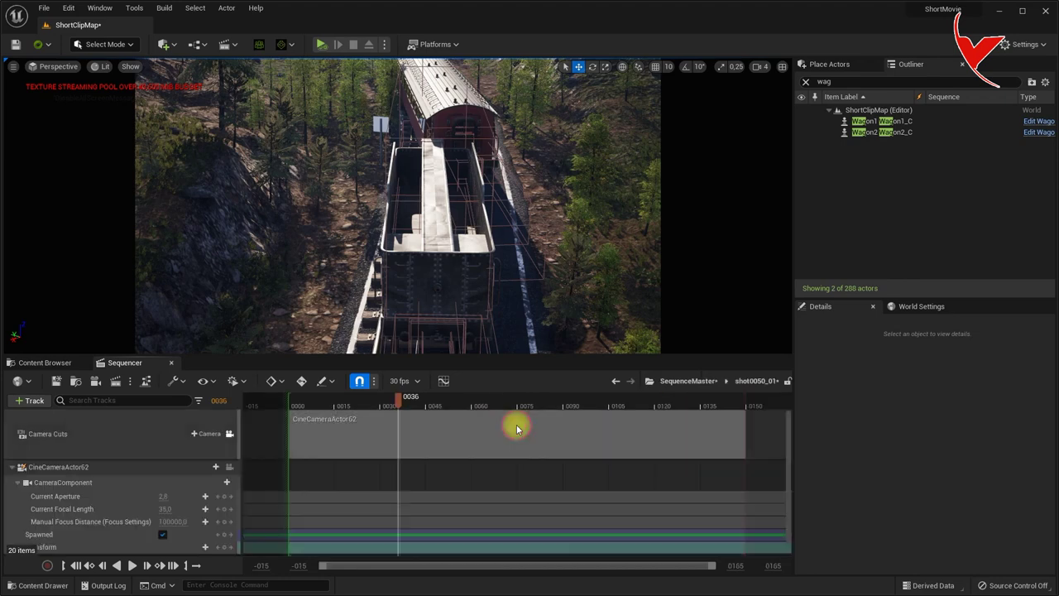
click(229, 433)
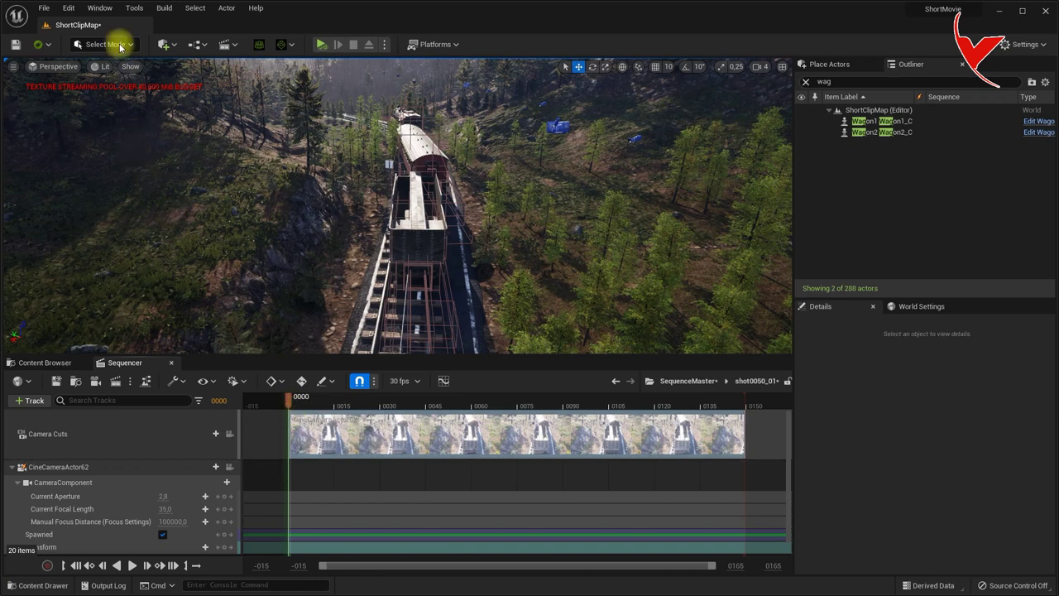
click(46, 362)
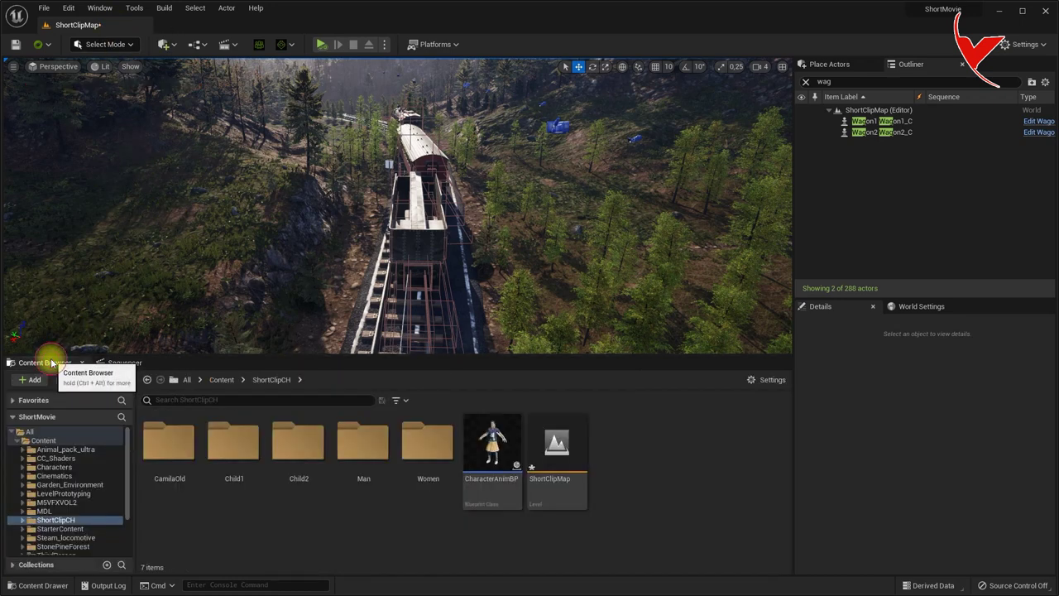
- Open the CharacterAnimBP Blueprint and view its Women component in 3D
double_click(498, 447)
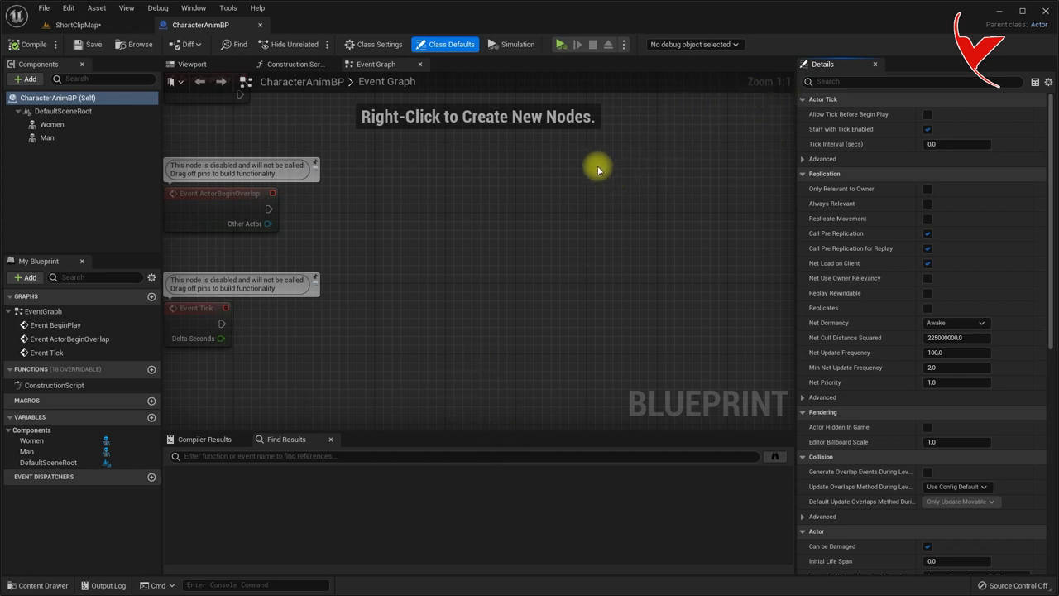
click(51, 124)
click(198, 64)
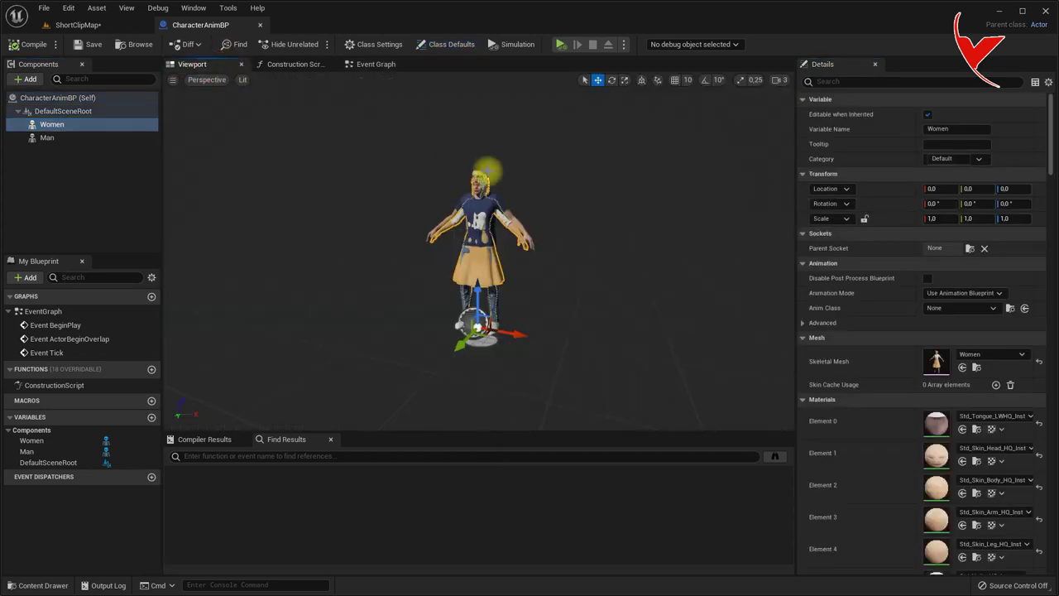
- Back in ShortClipMap, open Wagon1's Blueprint for editing from the Outliner
click(75, 25)
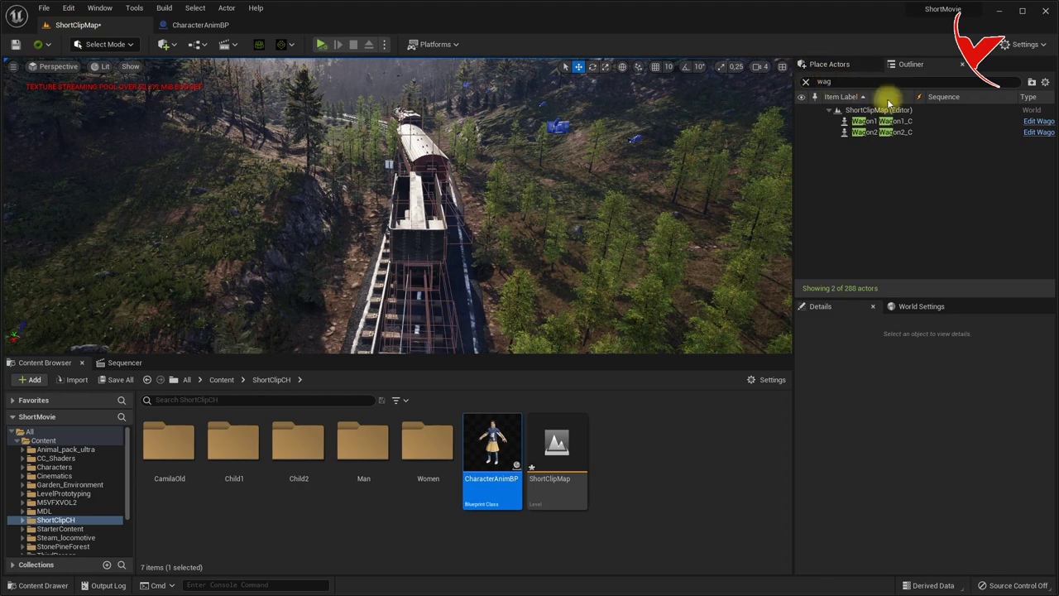
click(1030, 122)
click(87, 14)
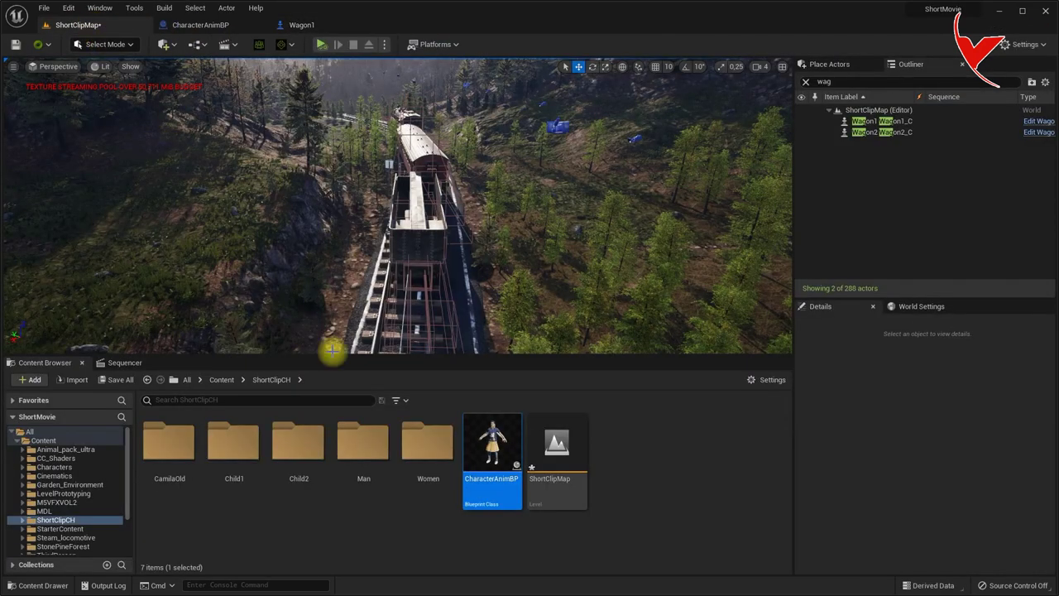
- Add CharacterAnimBP to the Wagon1 Blueprint as a child of the Train component
mouse_move(327, 130)
mouse_down()
mouse_move(291, 25)
mouse_move(105, 152)
mouse_up()
click(48, 152)
click(23, 152)
click(67, 244)
drag(67, 244, 44, 237)
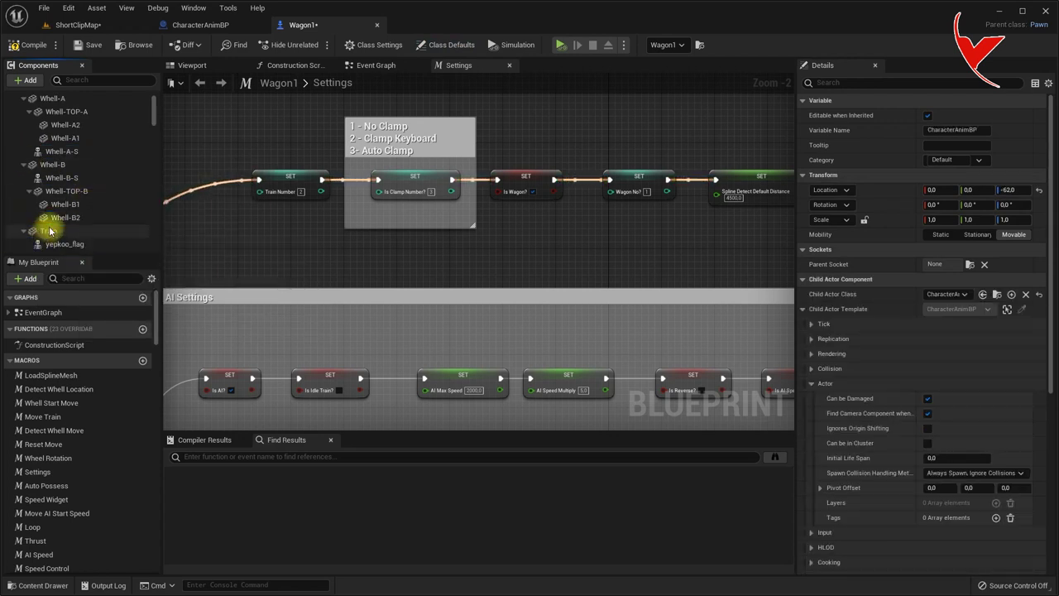
- Rotate the attached characters 90° on Z so they stand on top of the wagon
click(197, 65)
mouse_move(444, 247)
mouse_down()
mouse_move(479, 227)
mouse_move(483, 240)
mouse_move(479, 86)
mouse_up()
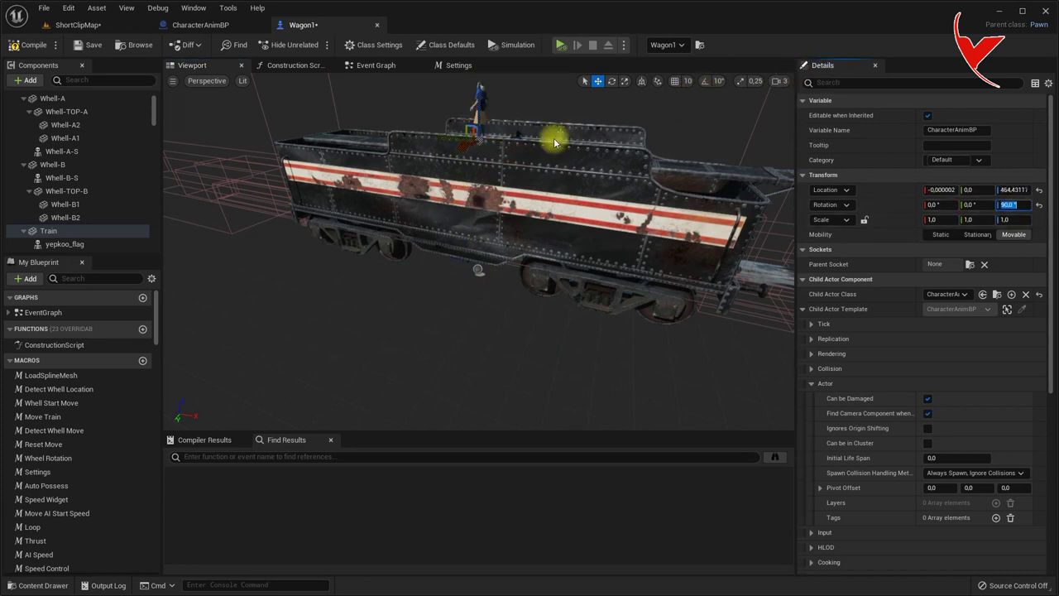
click(343, 107)
mouse_move(316, 113)
mouse_down()
mouse_move(374, 97)
mouse_move(317, 118)
mouse_move(641, 224)
mouse_move(485, 248)
mouse_move(492, 258)
mouse_up()
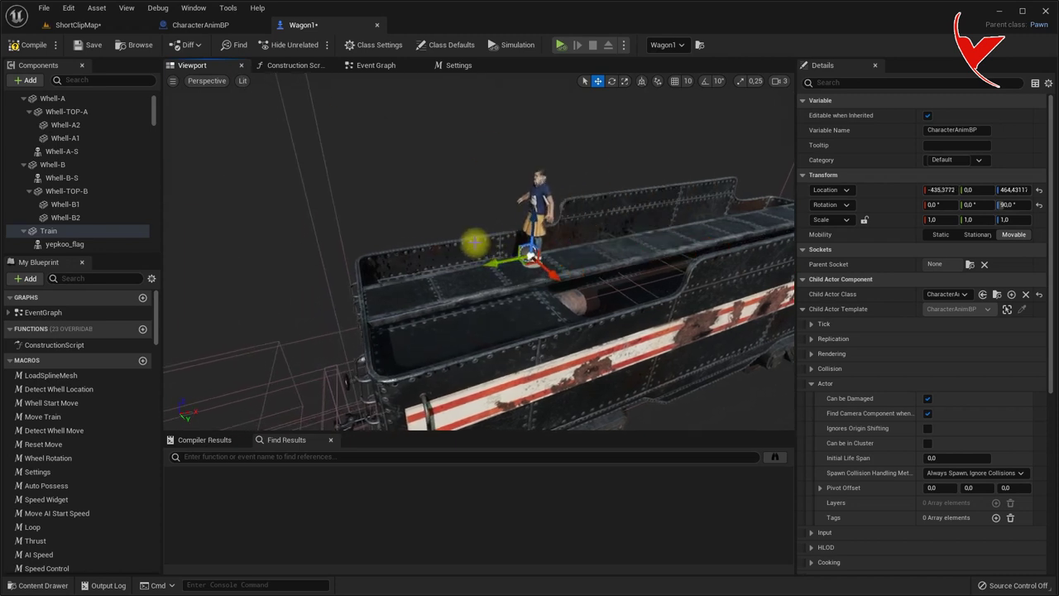
click(178, 26)
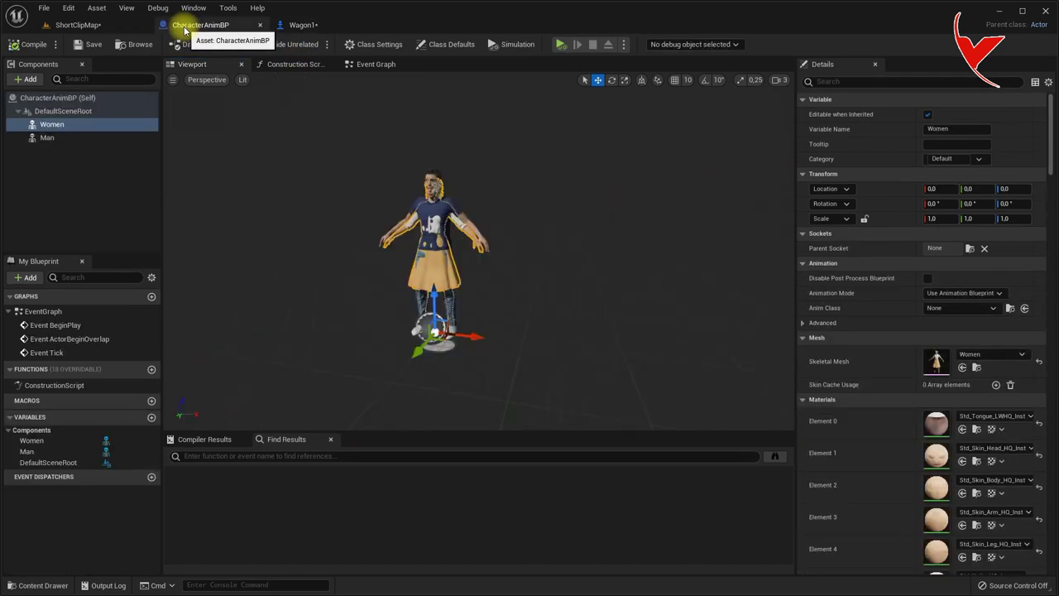
click(937, 294)
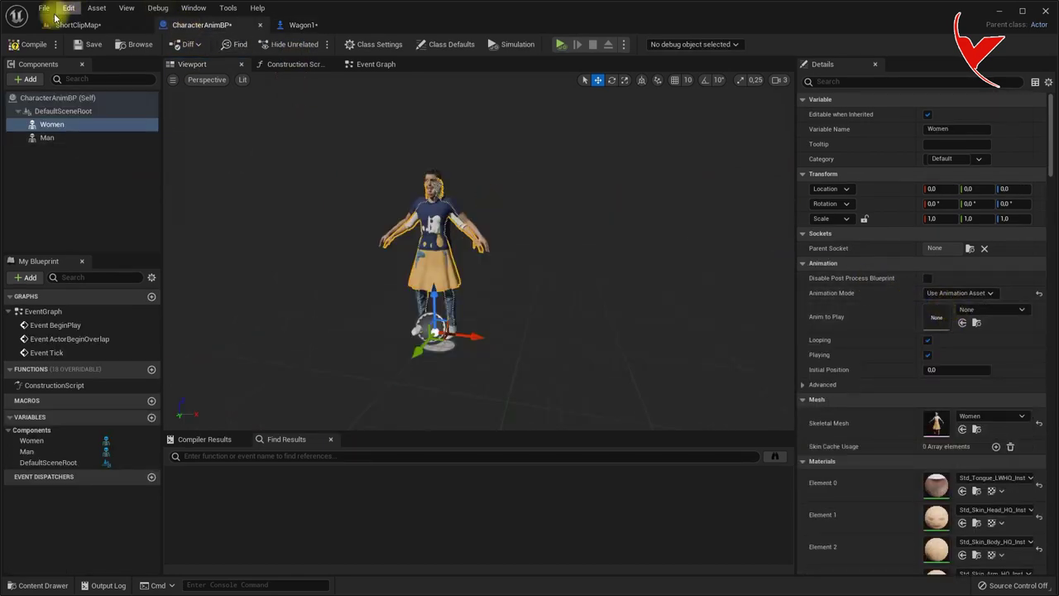
click(51, 25)
double_click(427, 443)
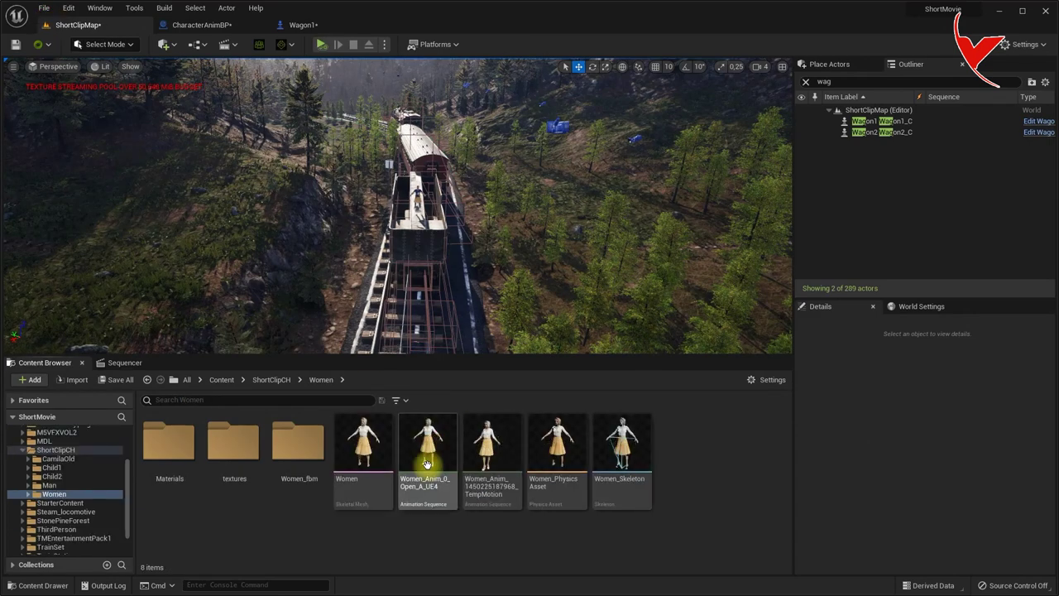
click(488, 453)
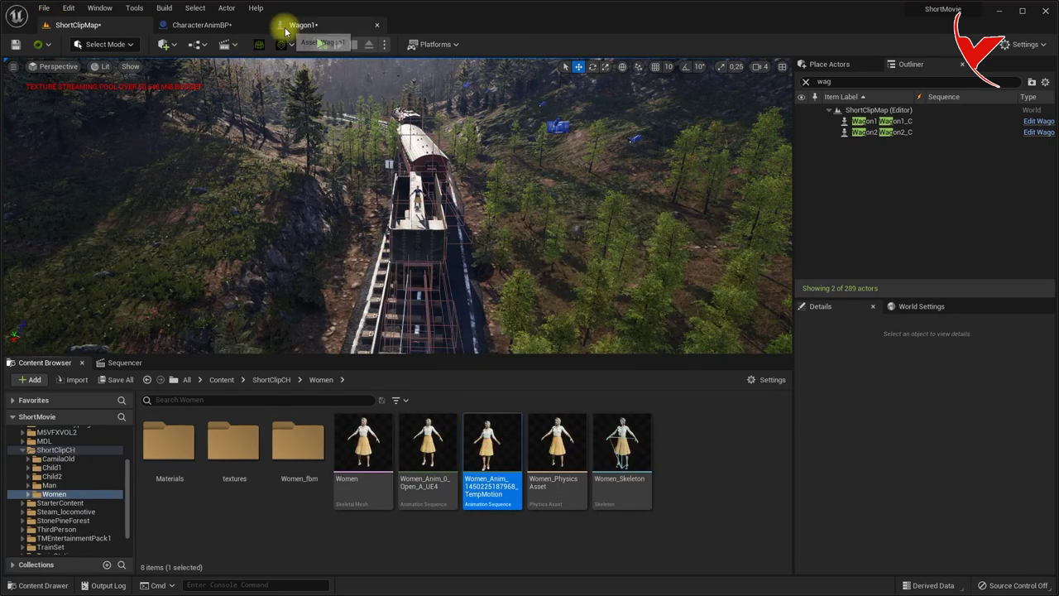
click(198, 25)
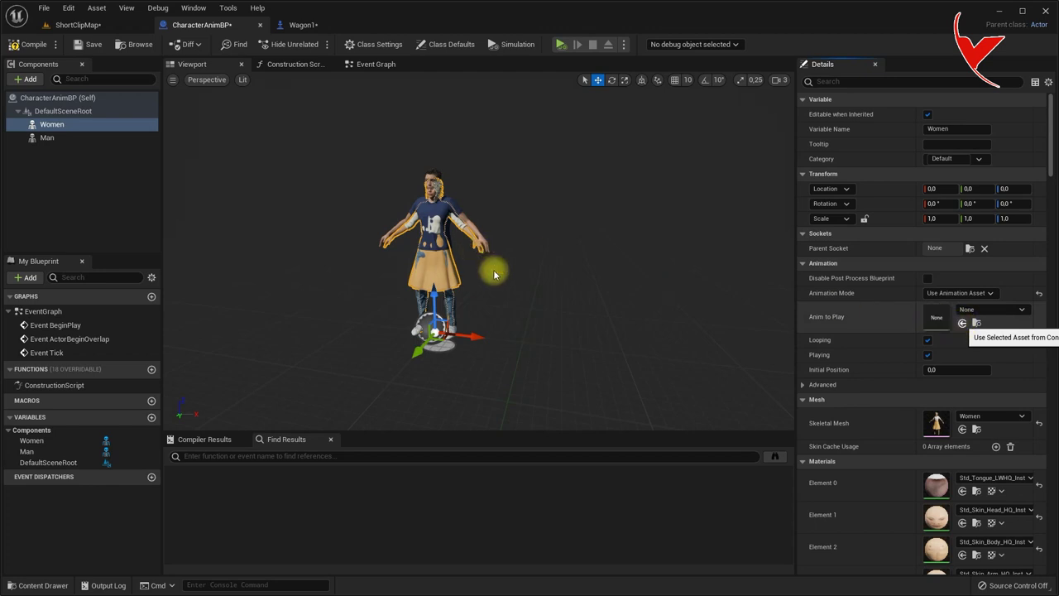
click(963, 322)
click(928, 340)
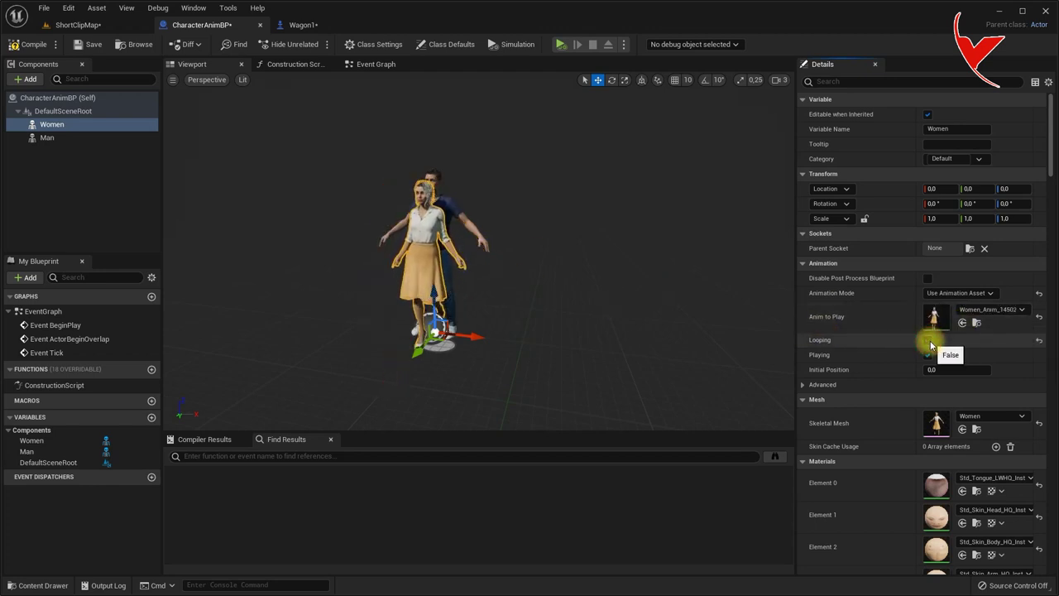
click(946, 370)
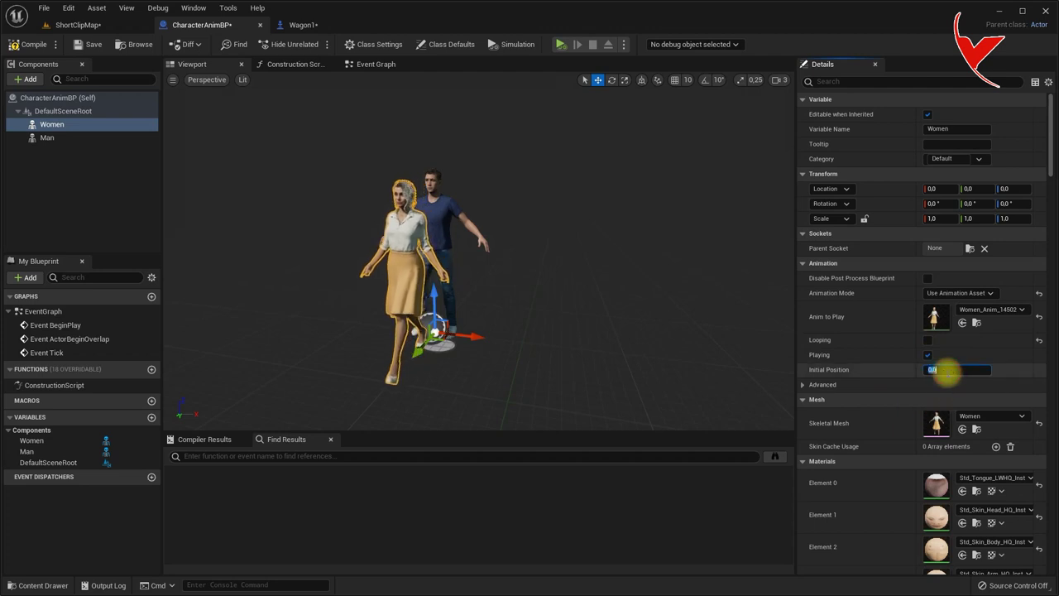
text(13.35)
key(Return)
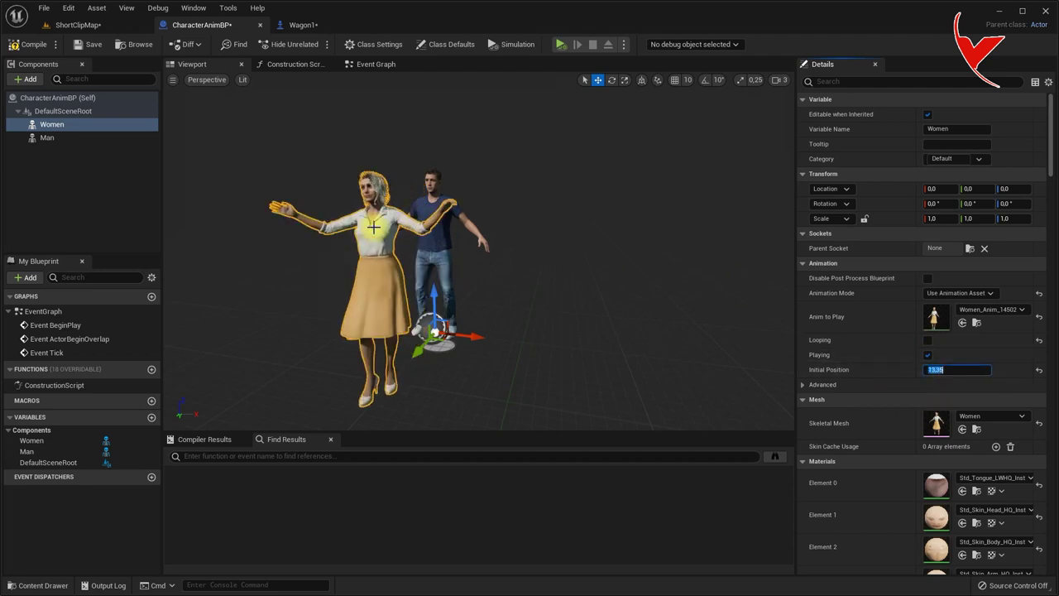
click(299, 25)
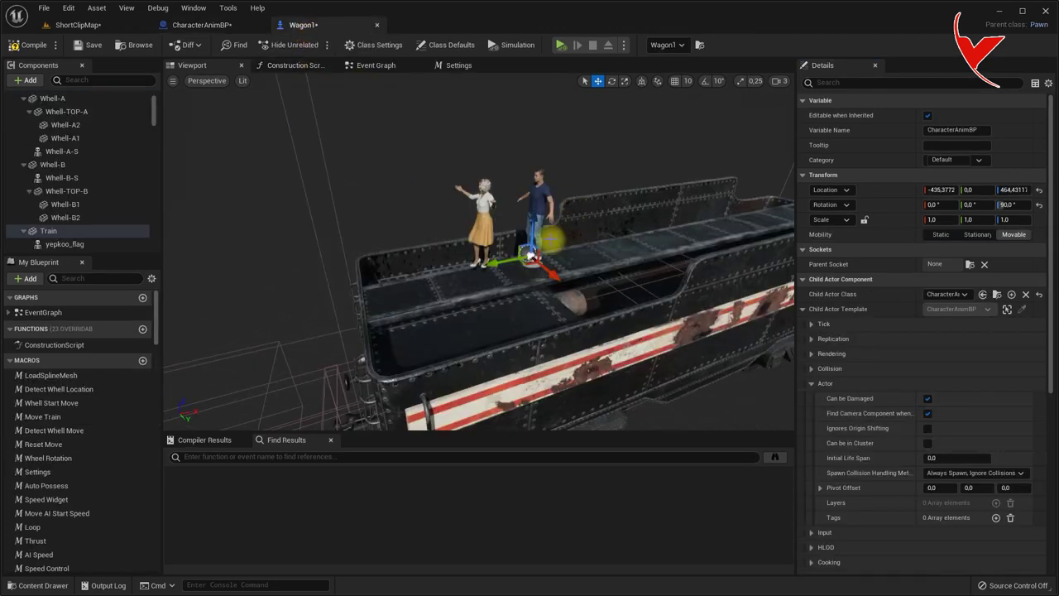
- Move the CharacterAnimBP child actor to about -625, 0, 435 on the wagon deck and save Wagon1
drag(493, 263, 433, 276)
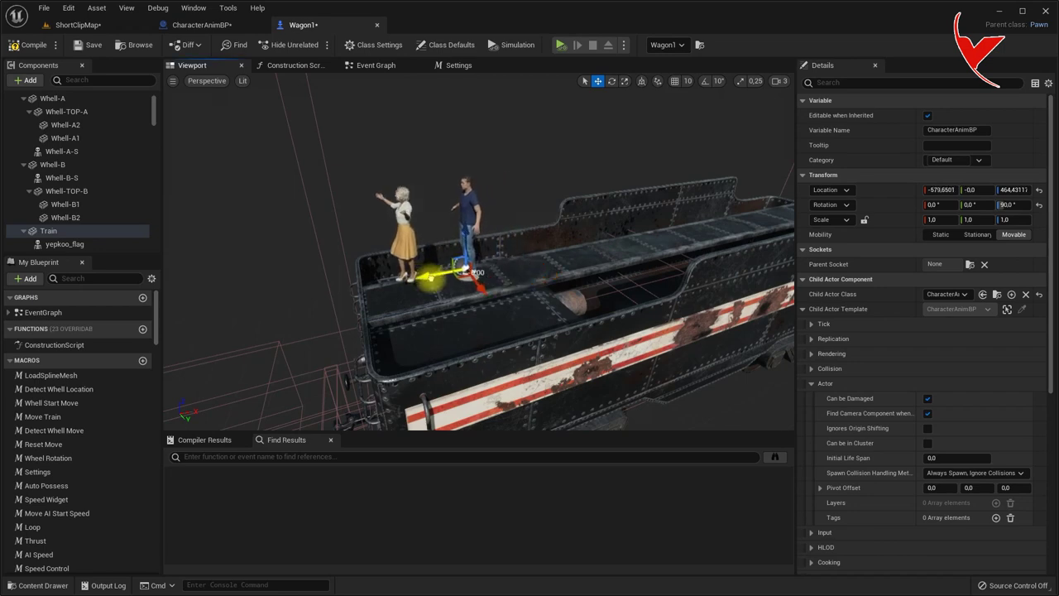
mouse_move(433, 276)
right_down()
mouse_move(470, 286)
mouse_move(494, 251)
mouse_move(468, 253)
mouse_move(533, 159)
right_up()
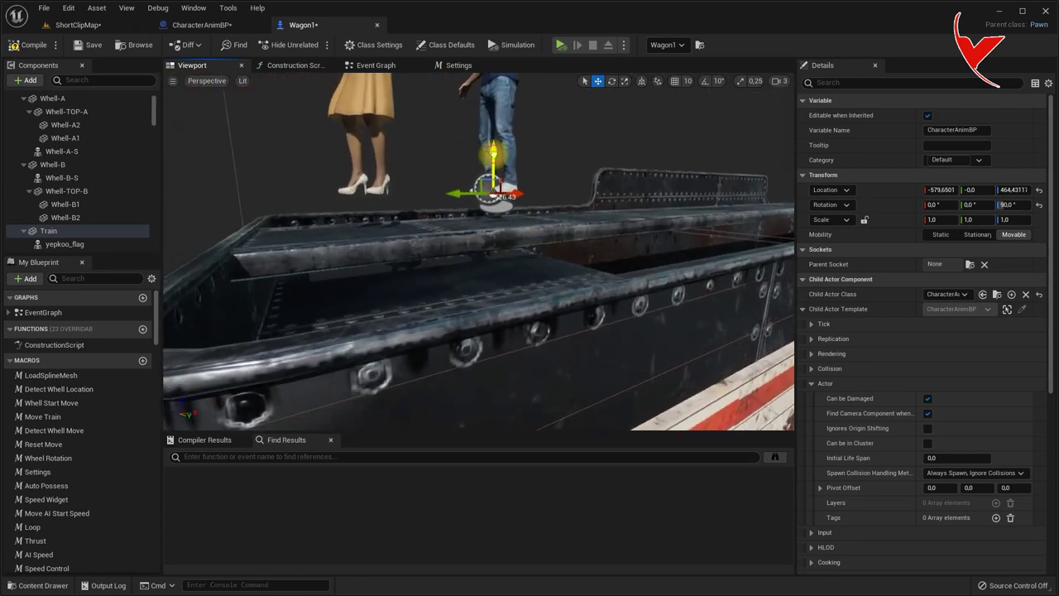
drag(493, 153, 489, 188)
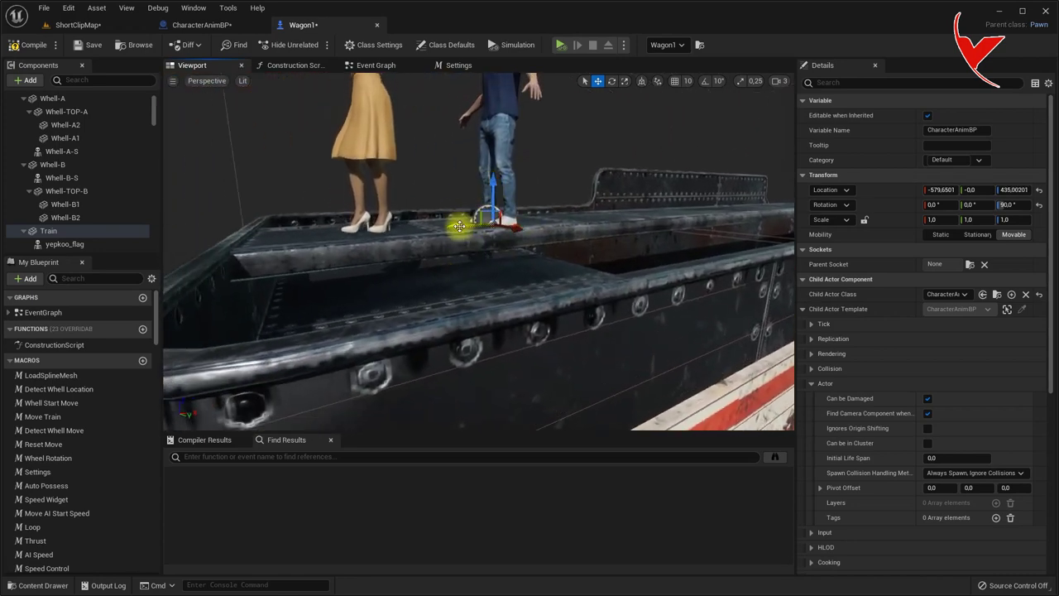
drag(459, 226, 408, 234)
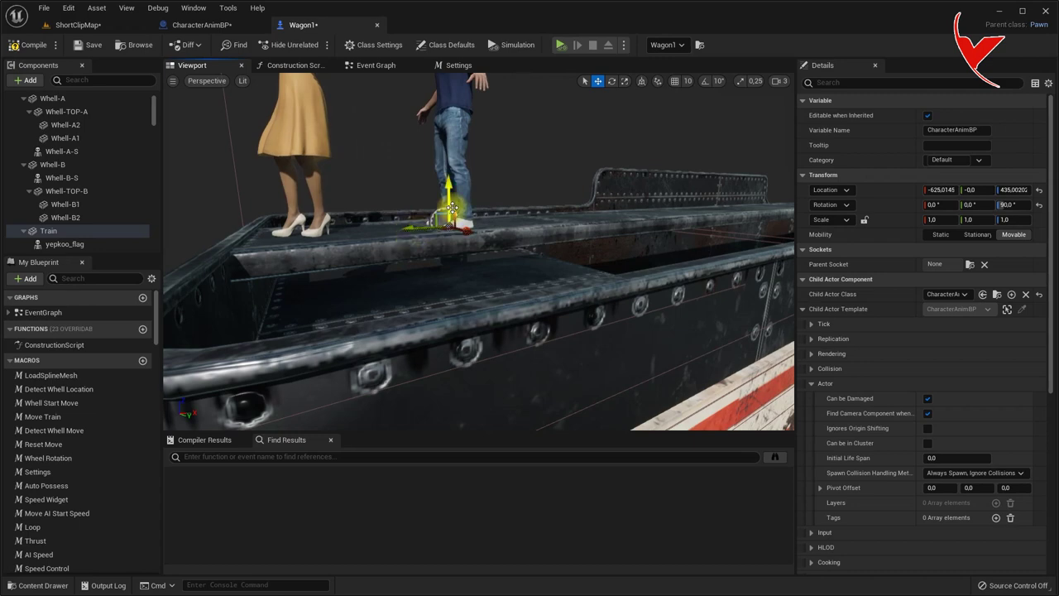
mouse_move(375, 208)
right_down()
mouse_move(507, 211)
mouse_move(375, 213)
right_up()
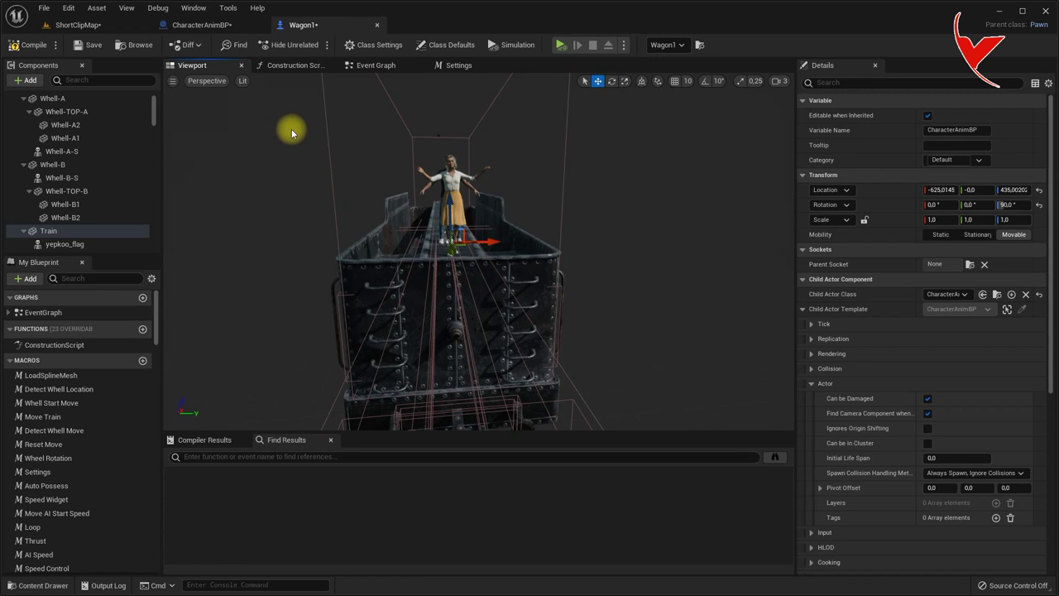
key(ctrl+s)
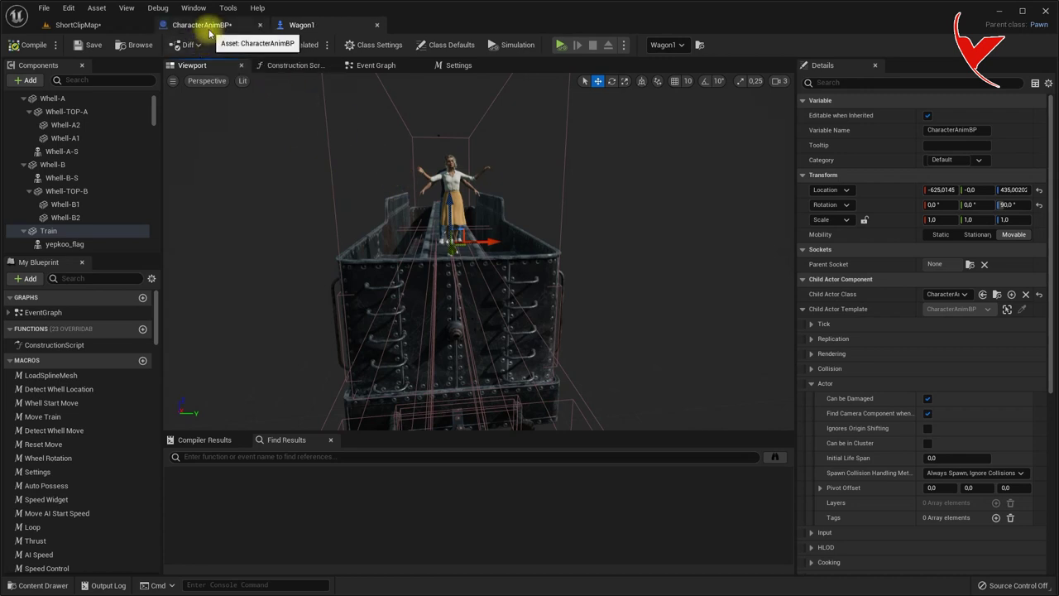
- Reset Women's initial position to 0, re-enable looping, set Anim to Play to None, and reopen Sequencer
click(210, 26)
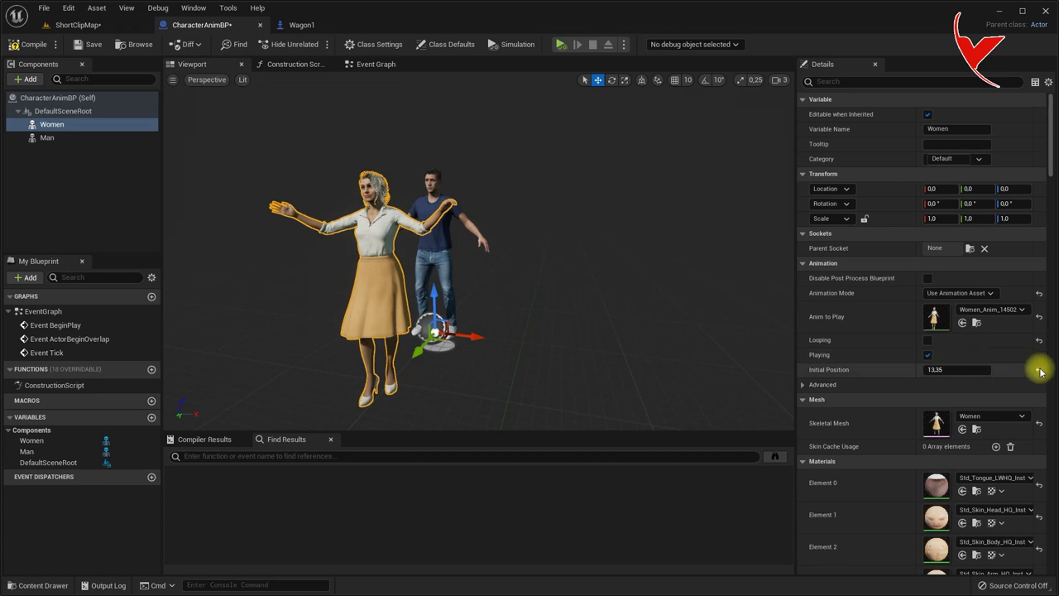
click(1040, 374)
click(927, 339)
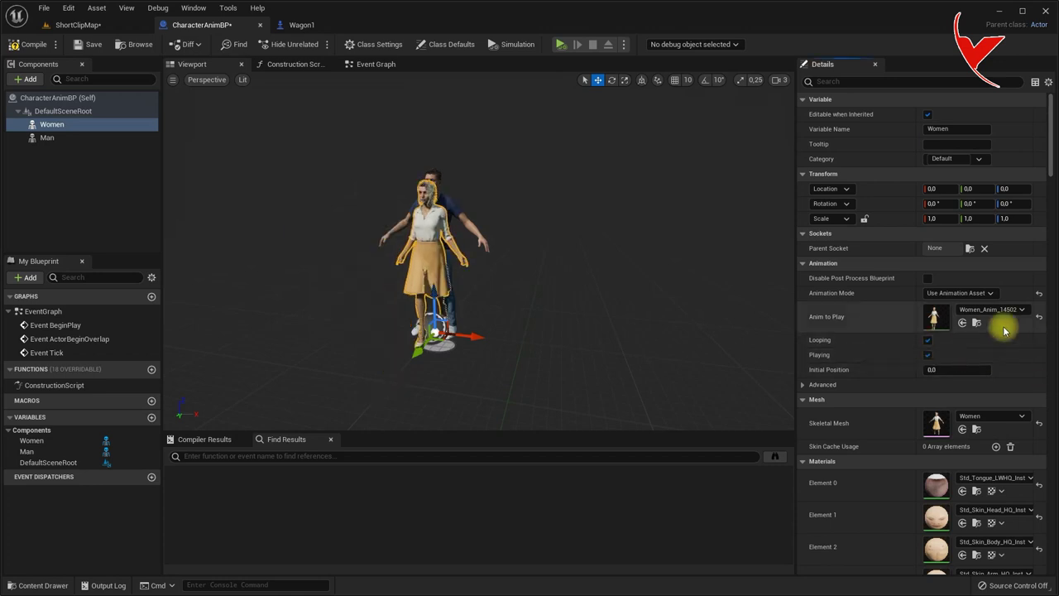
click(1040, 321)
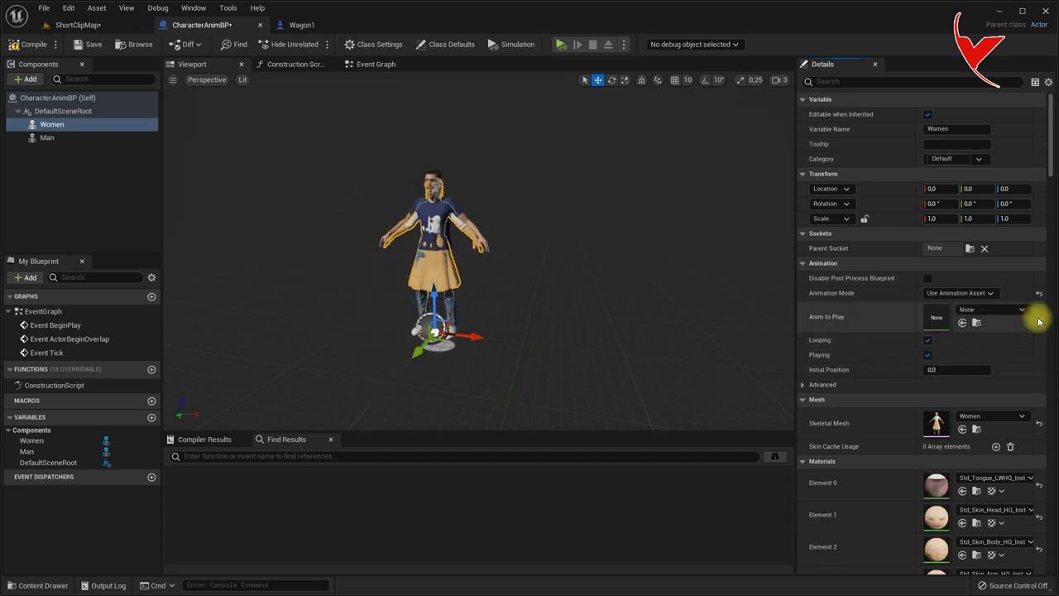
click(73, 24)
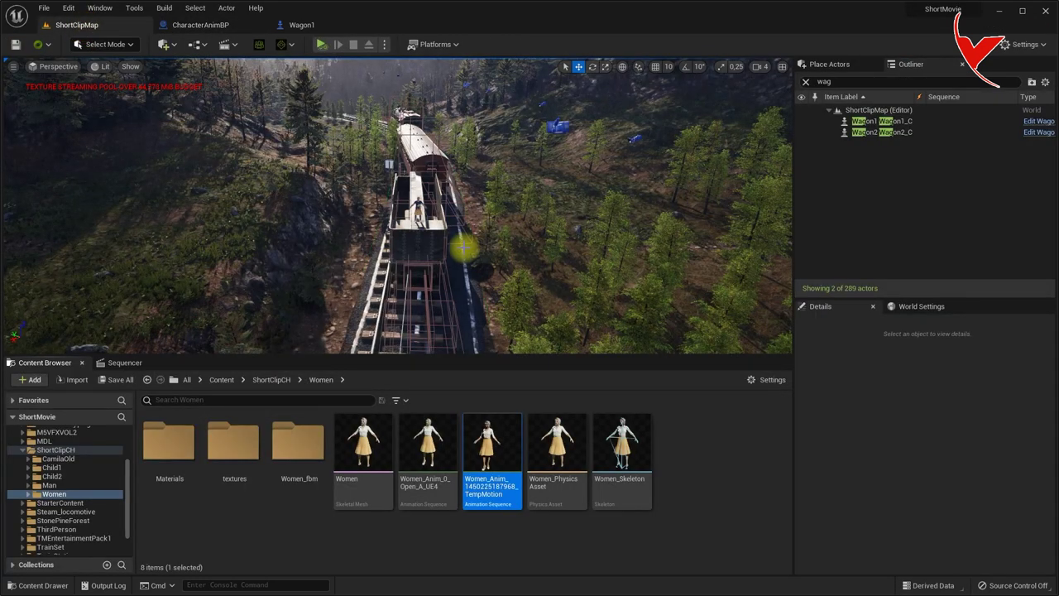
click(124, 362)
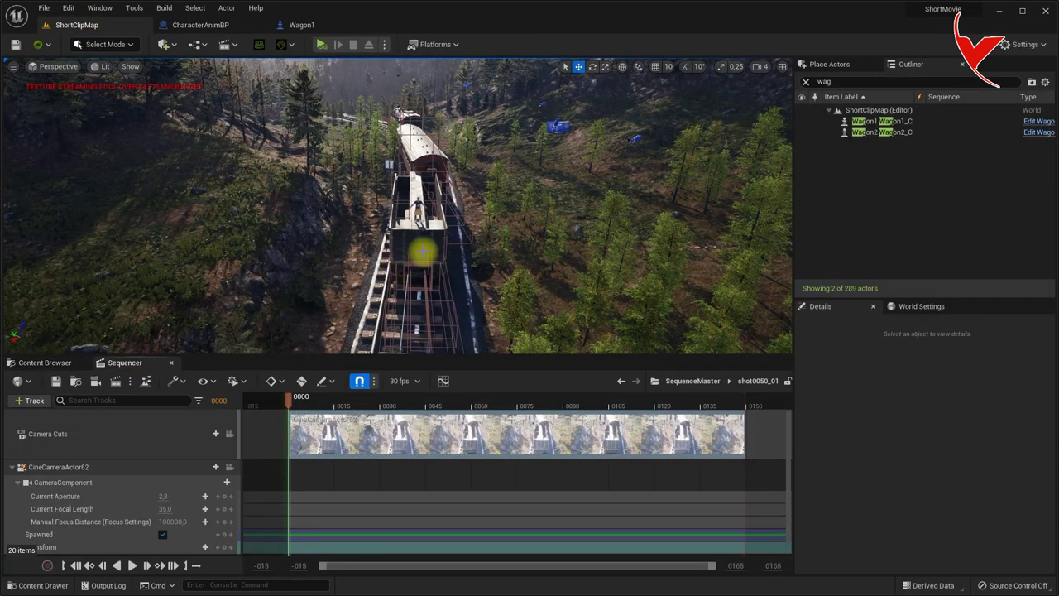
- Pilot CineCameraActor62 and move it closer to the character on the wagon
click(229, 467)
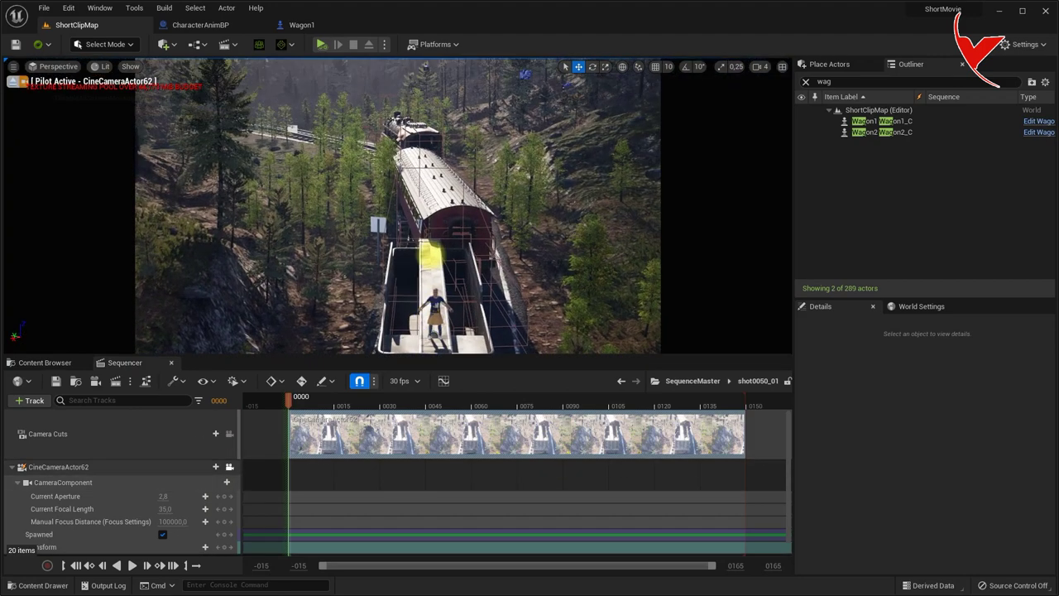
scroll(461, 292, up, 5)
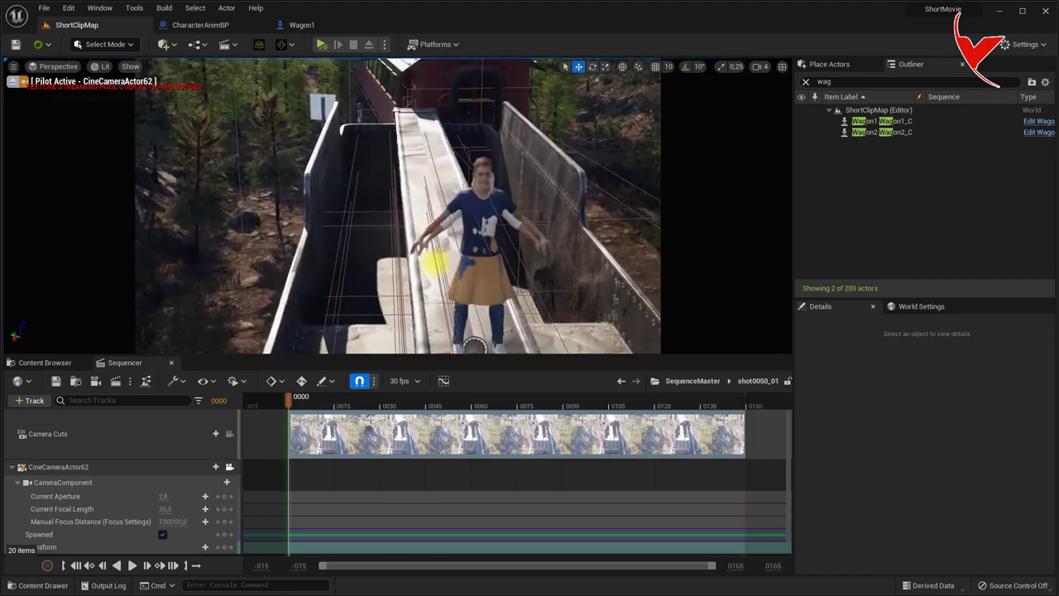
scroll(461, 291, up, 2)
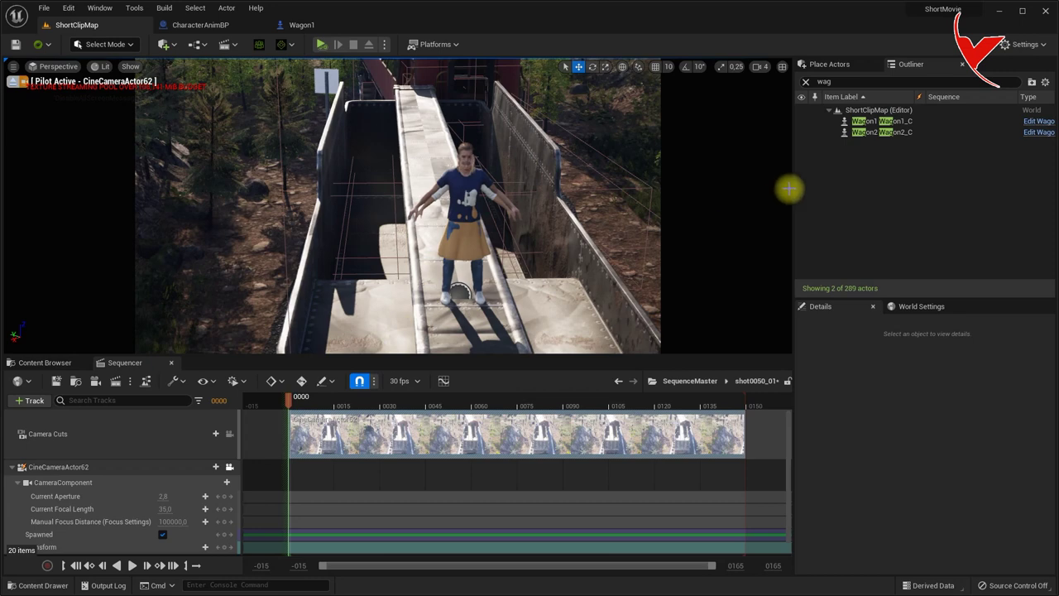
- Set CineCameraActor62's Focus Method to Disable
click(806, 81)
scroll(905, 202, down, 3)
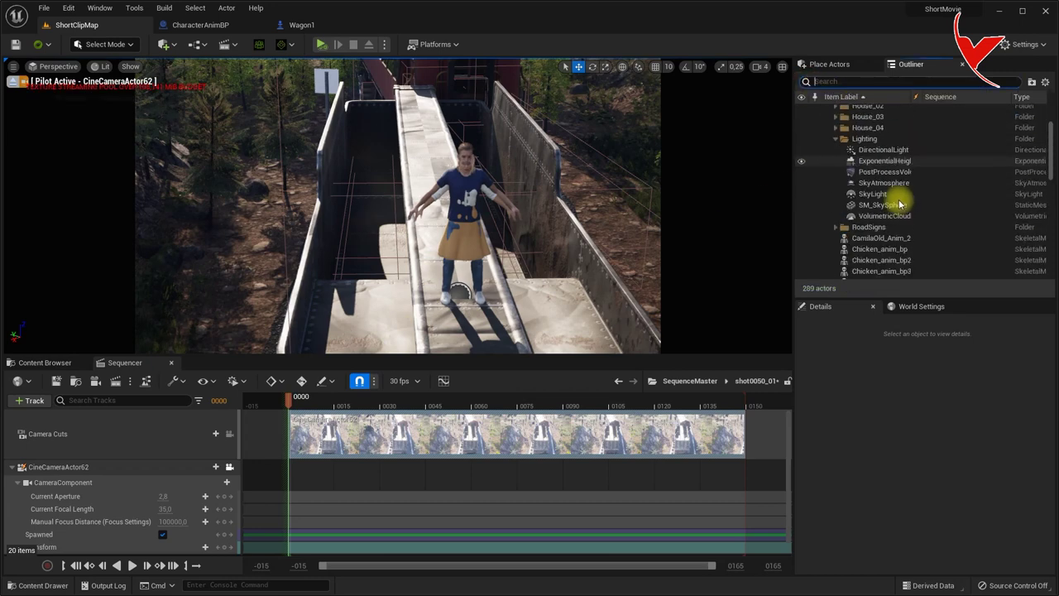
click(899, 216)
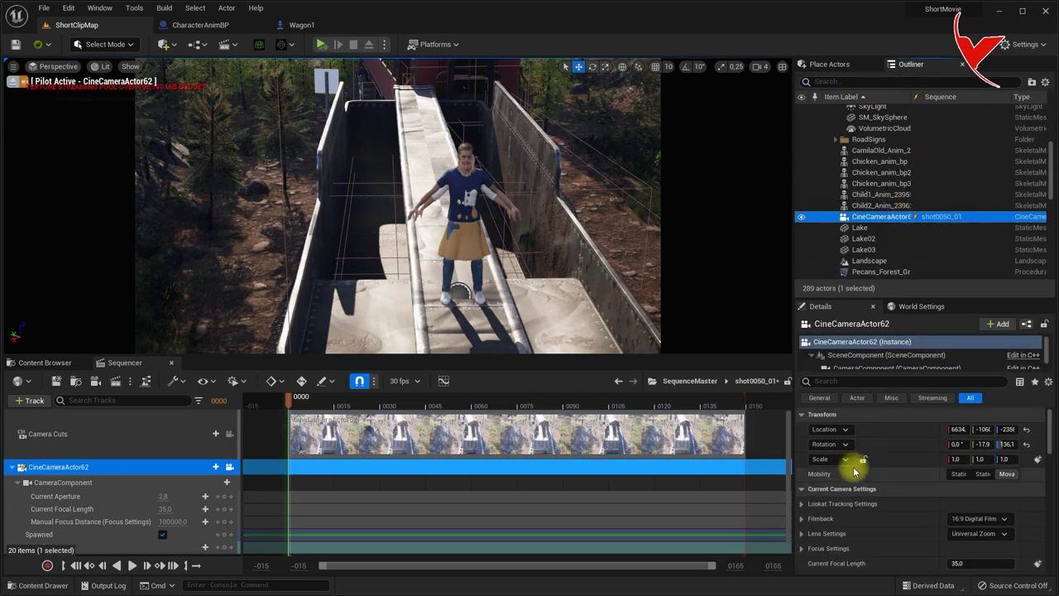
click(801, 479)
click(976, 493)
click(960, 535)
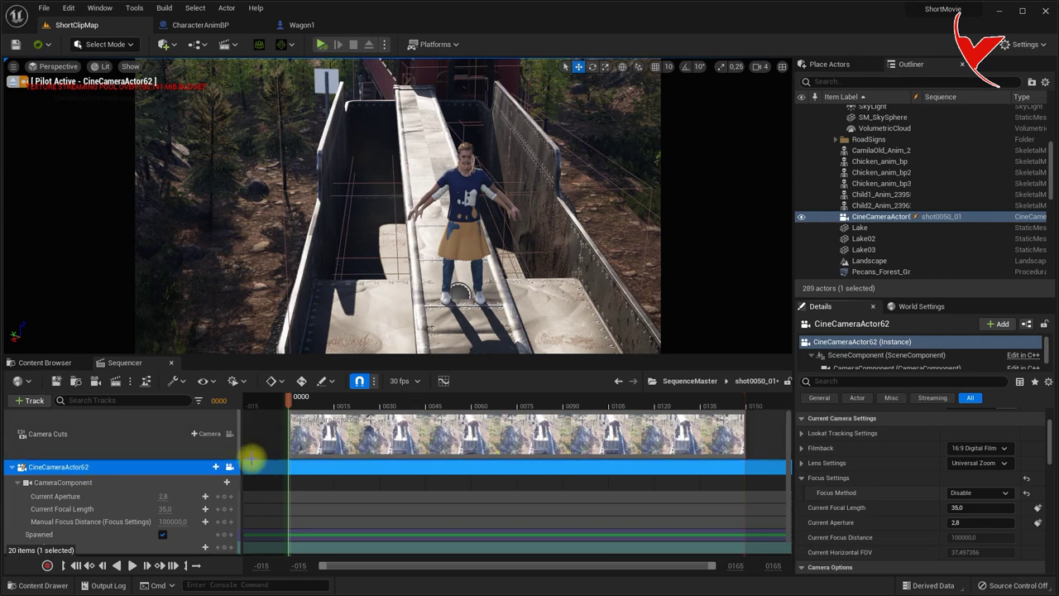
- Add CharacterAnimBP1 as a track in the shot0050_01 sequence
click(38, 403)
mouse_move(84, 420)
text(anim)
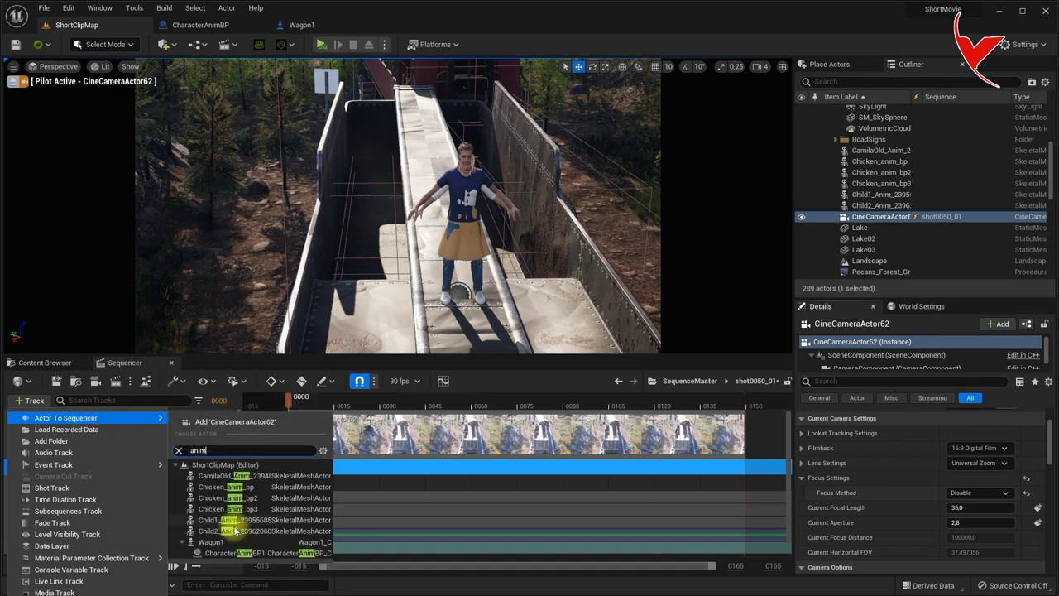
click(248, 552)
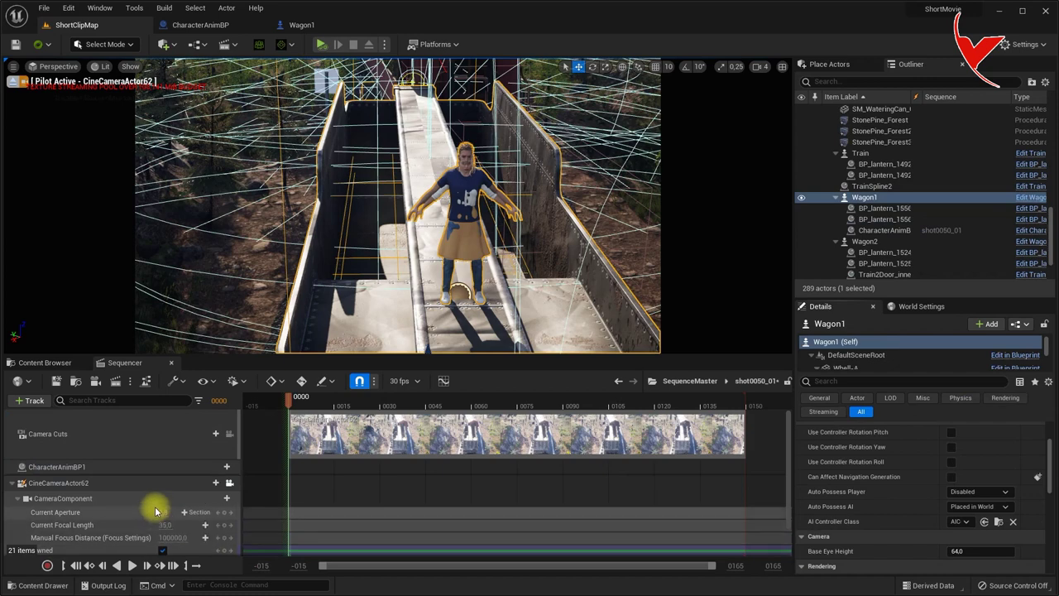
- Add Man and Women component tracks under CharacterAnimBP1
scroll(100, 496, down, 1)
click(11, 453)
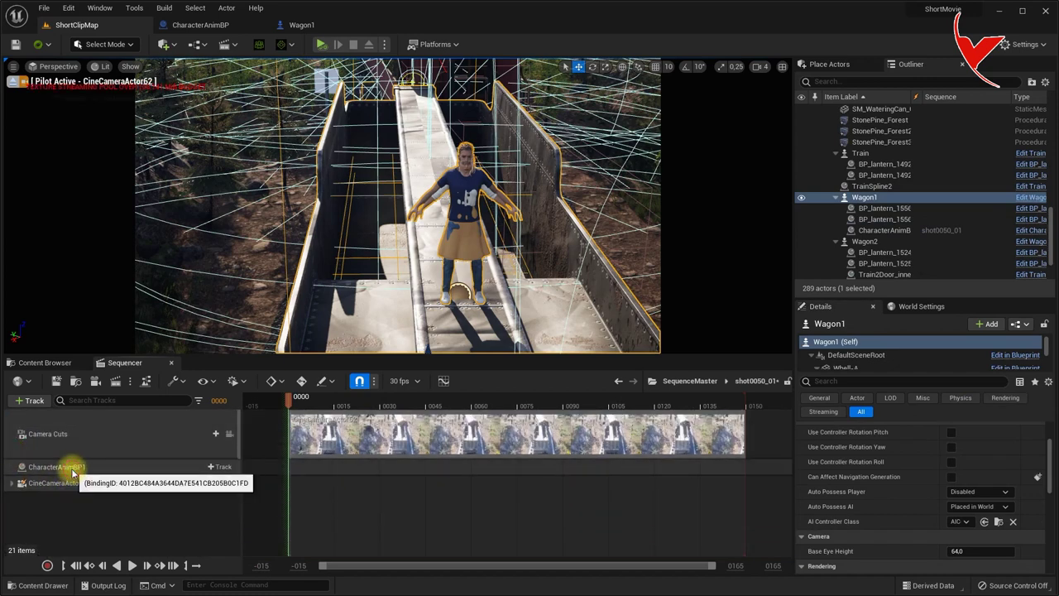
click(221, 469)
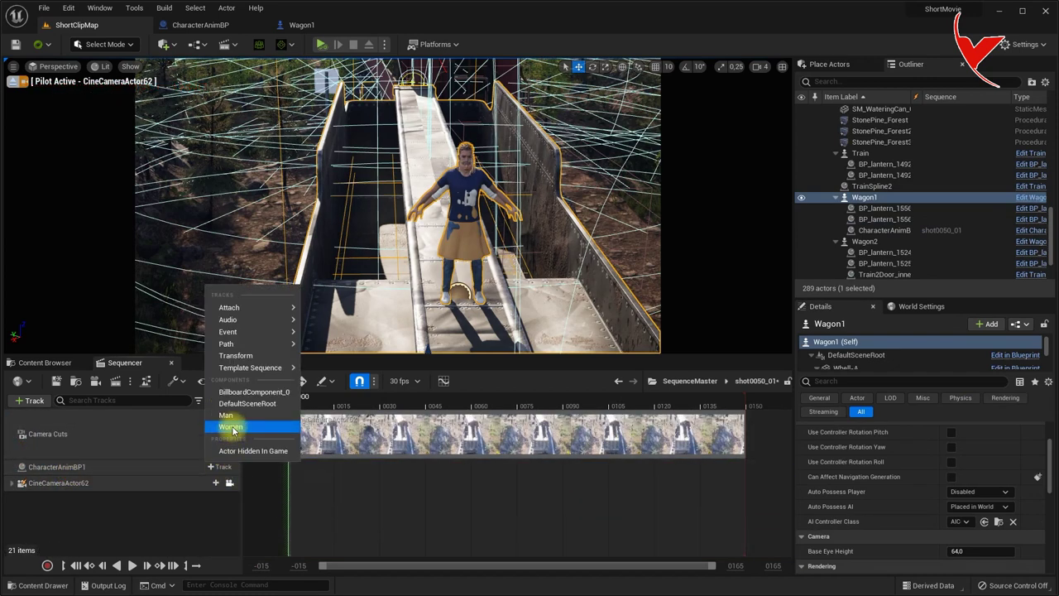
click(226, 414)
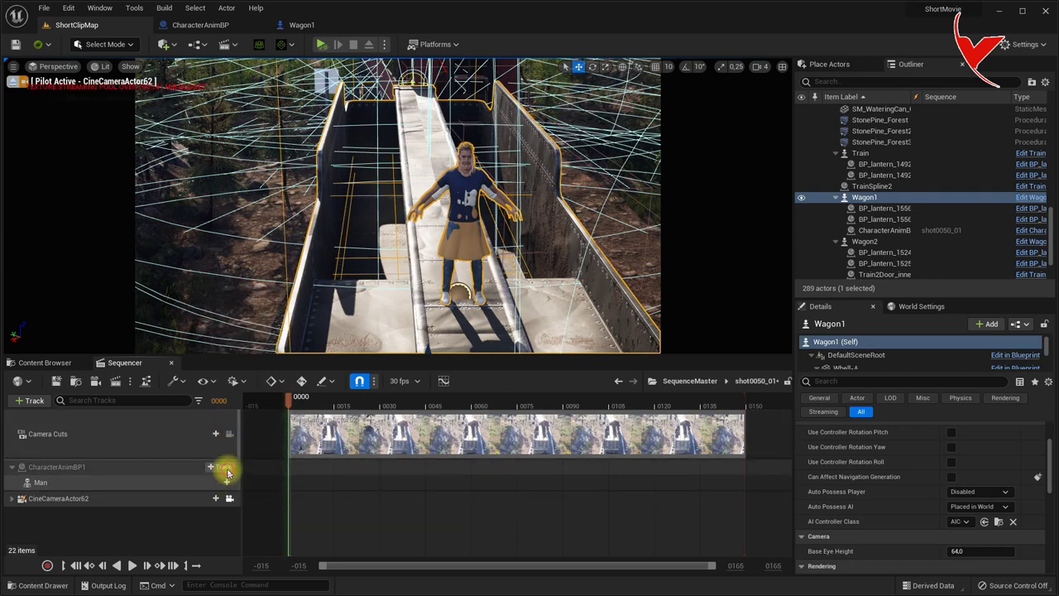
click(227, 467)
click(226, 416)
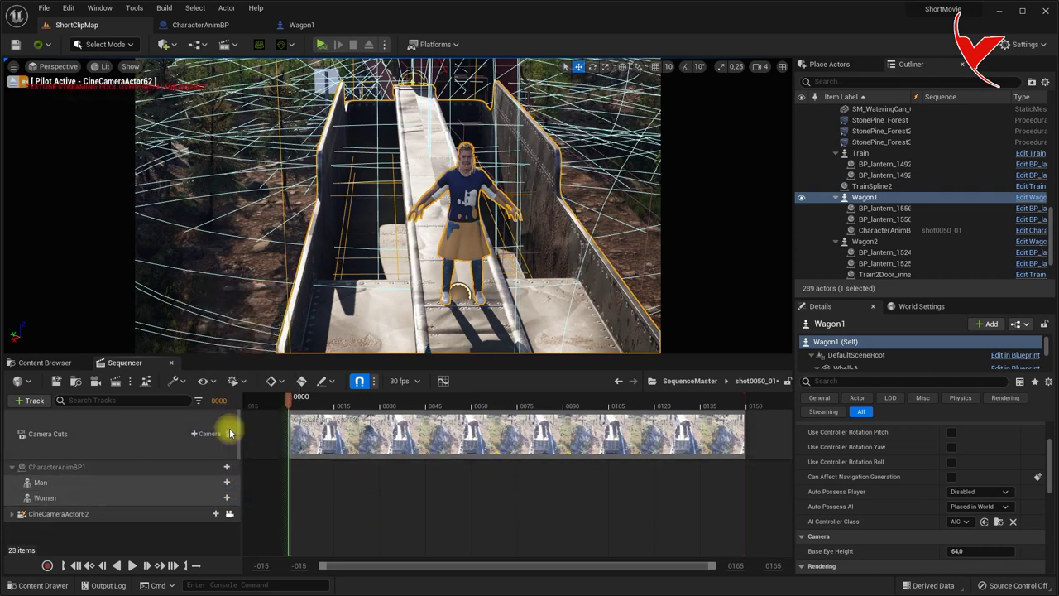
click(222, 488)
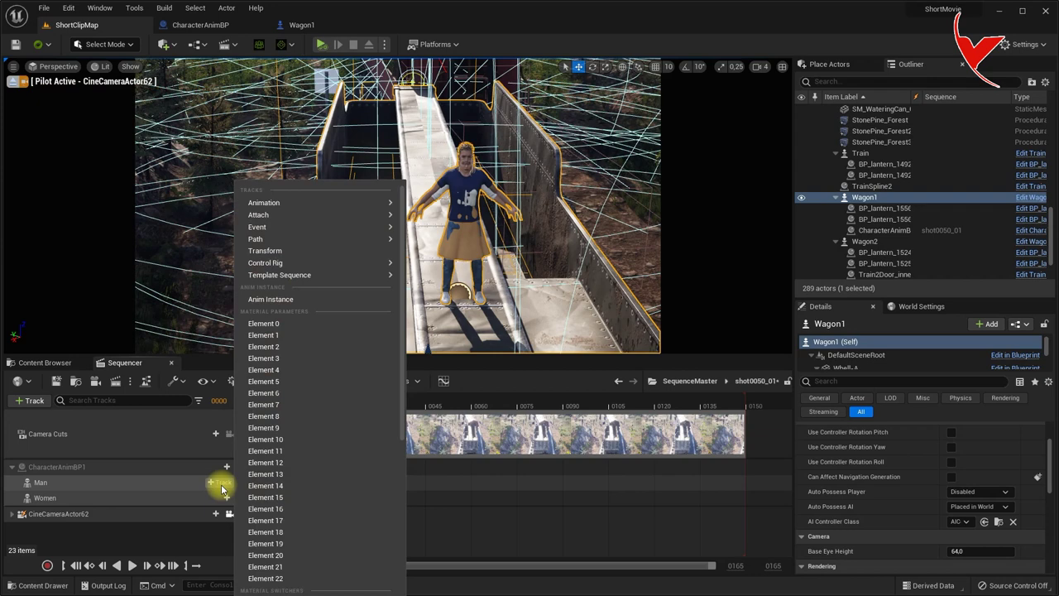
mouse_move(300, 205)
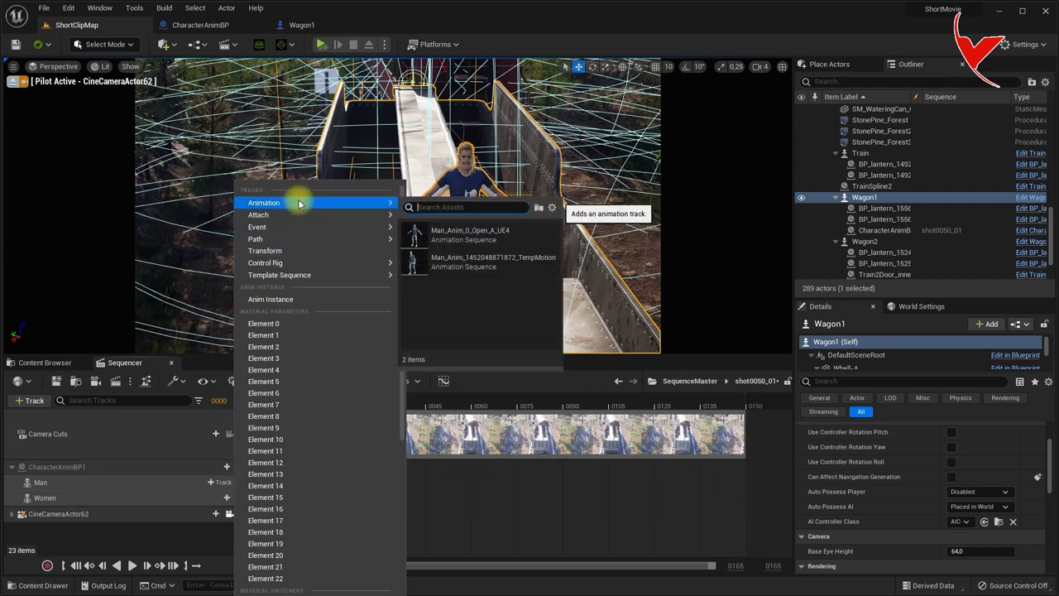
click(480, 261)
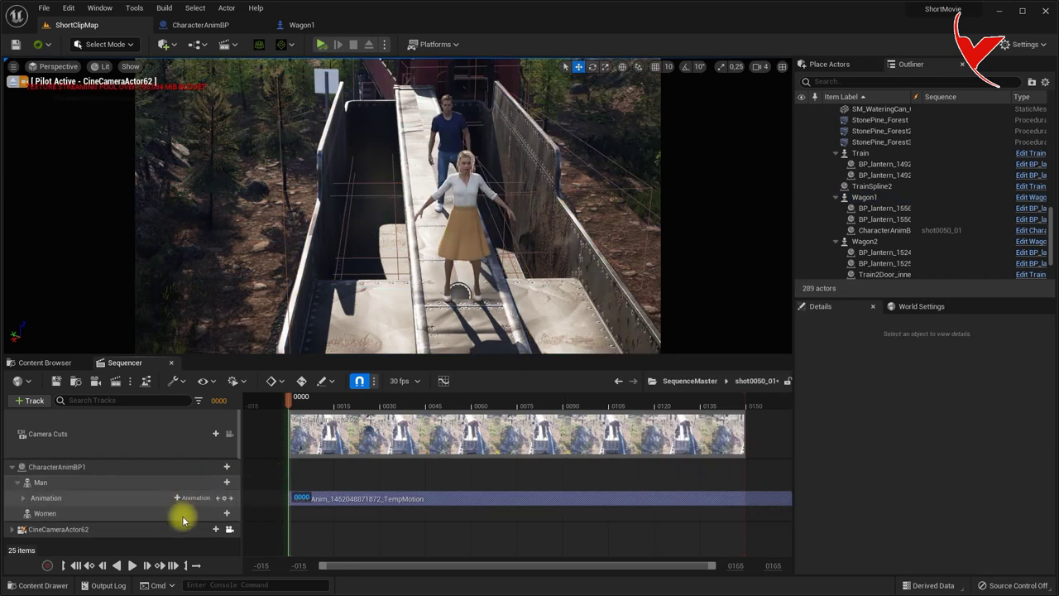
click(209, 513)
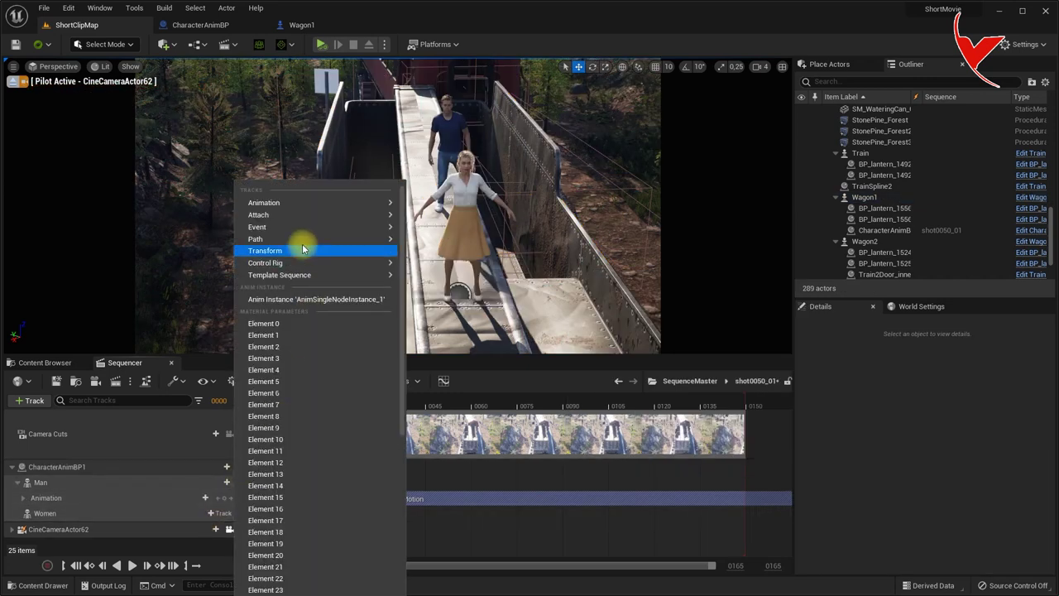
mouse_move(296, 205)
click(490, 268)
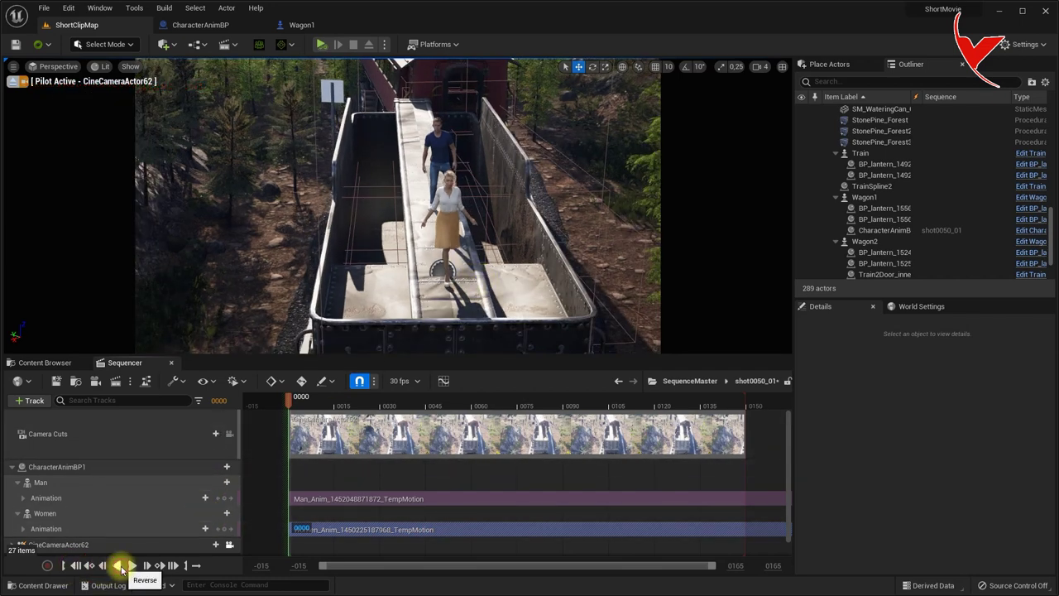
- Preview the sequence from the first frame to watch both characters animate
click(122, 570)
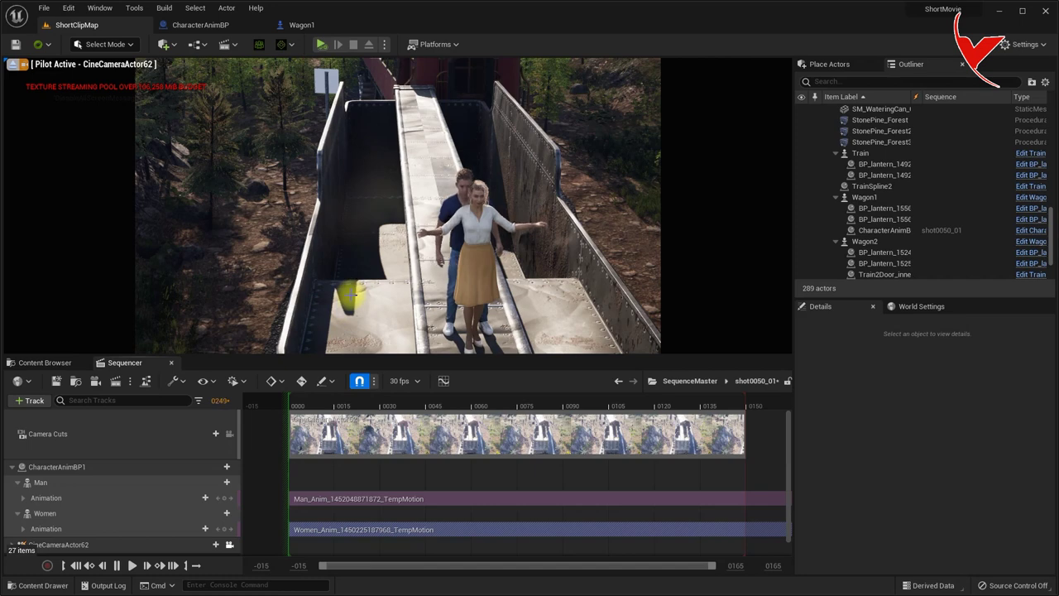
click(75, 565)
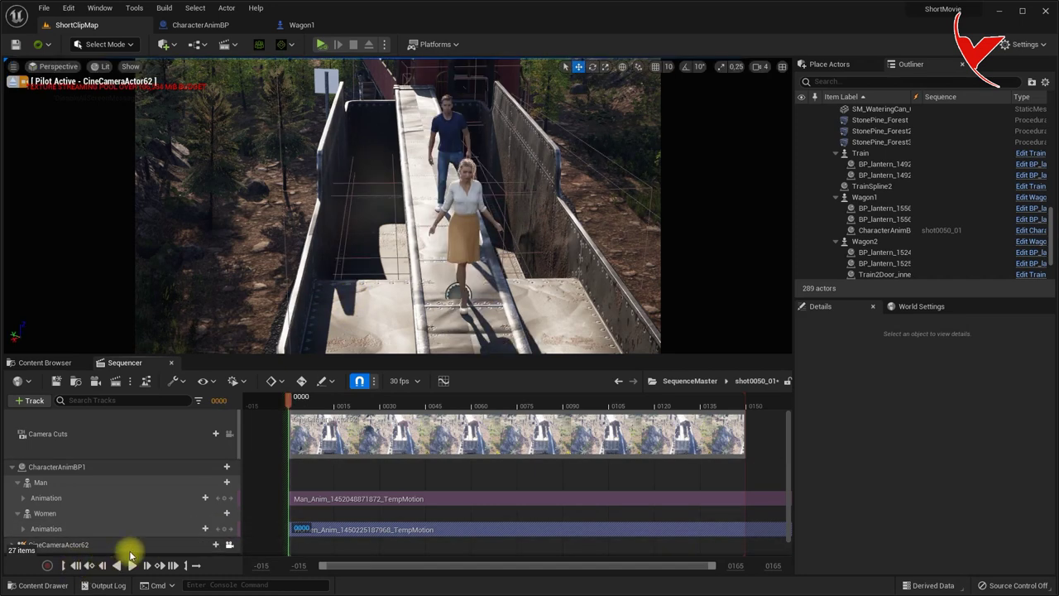
click(130, 567)
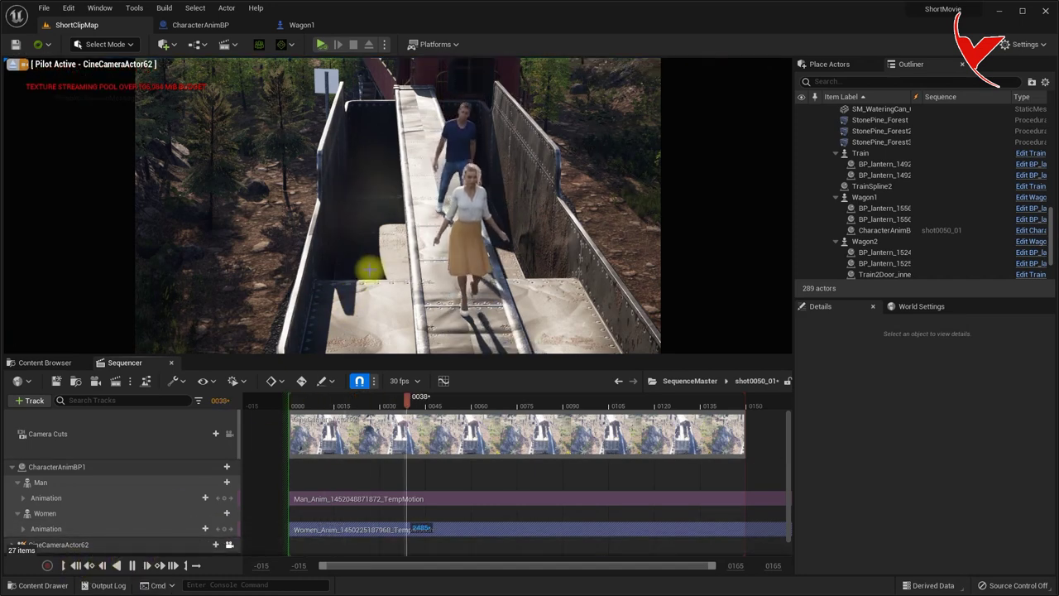
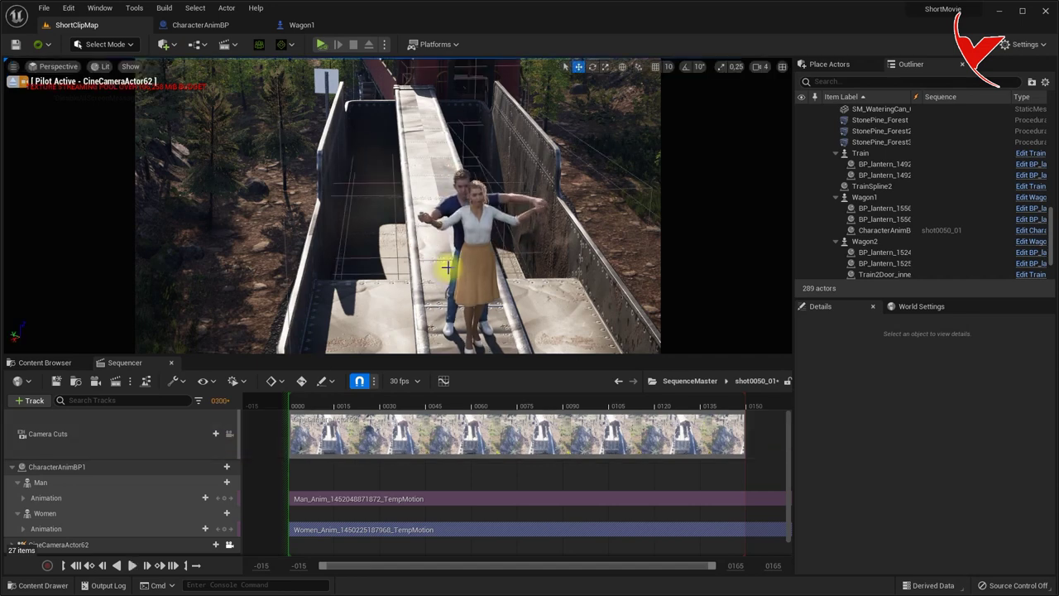
- Unlock the viewport from CineCameraActor62 and preview the couple's walk from an elevated side angle
click(74, 566)
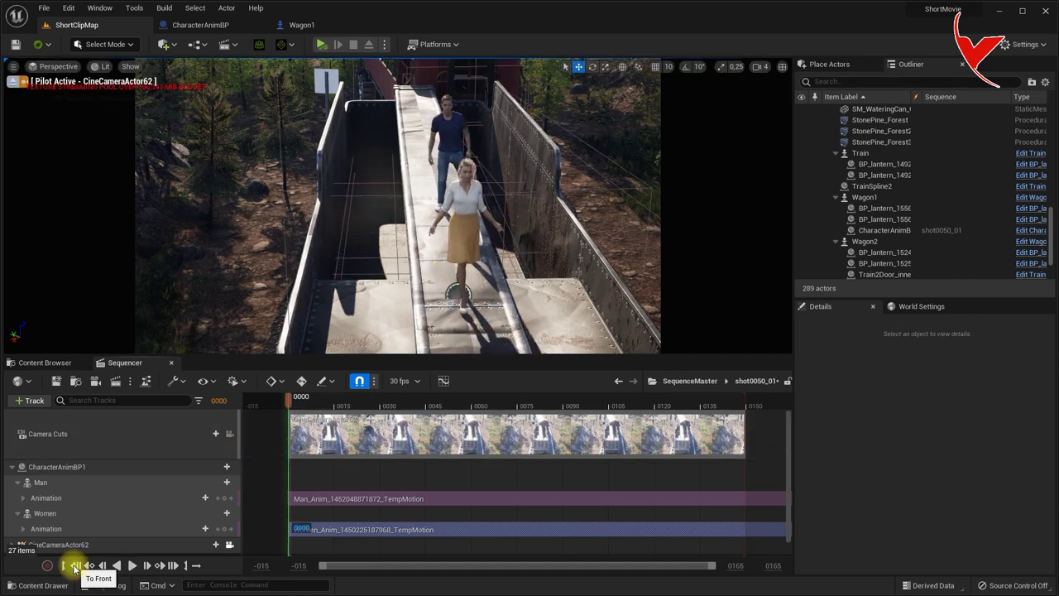
click(229, 548)
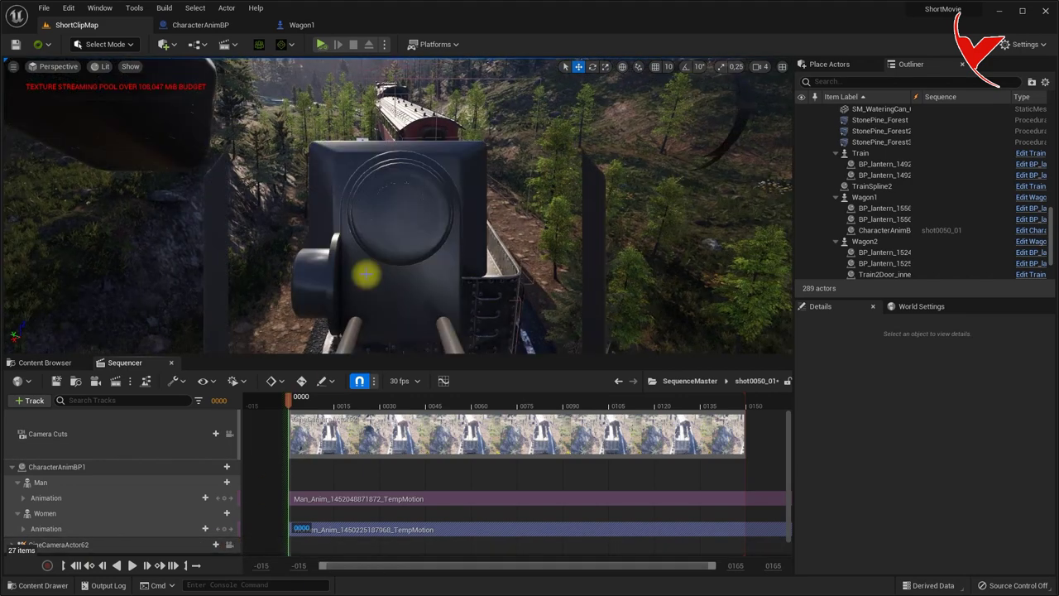
alt+drag(405, 270, 413, 278)
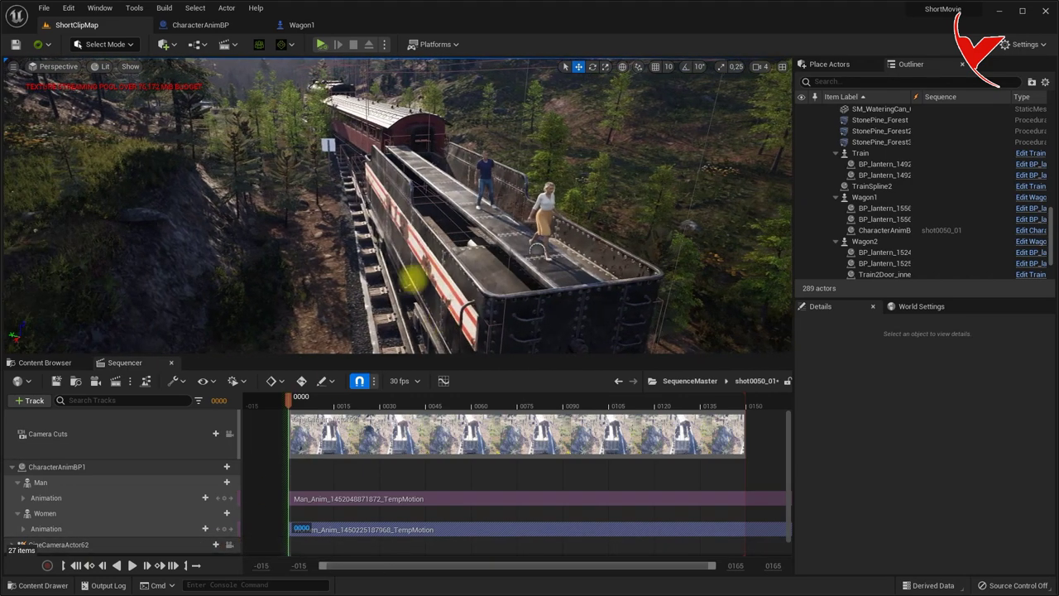
click(133, 566)
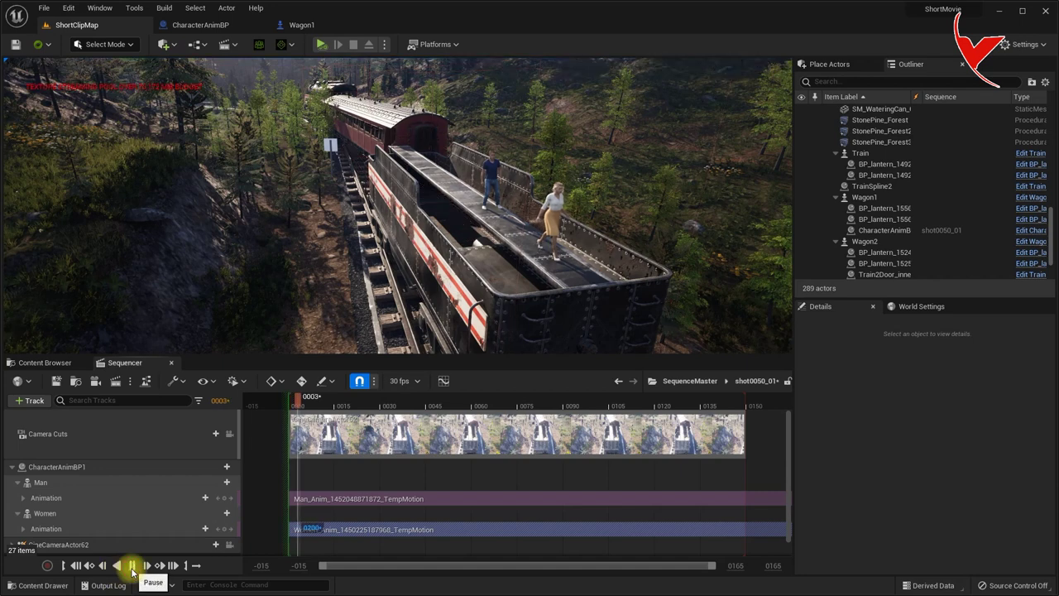
click(386, 398)
- Stretch the camera cut to about frame 0294 and play from 0270 to check the ending
mouse_move(380, 401)
mouse_down()
mouse_move(748, 413)
mouse_move(643, 418)
mouse_up()
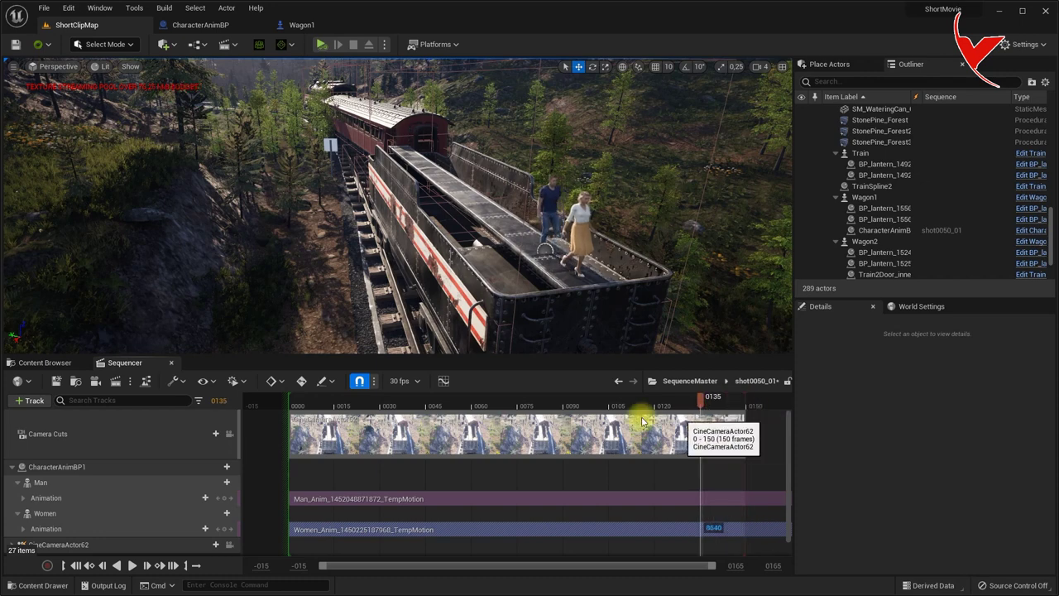
right_drag(642, 422, 532, 398)
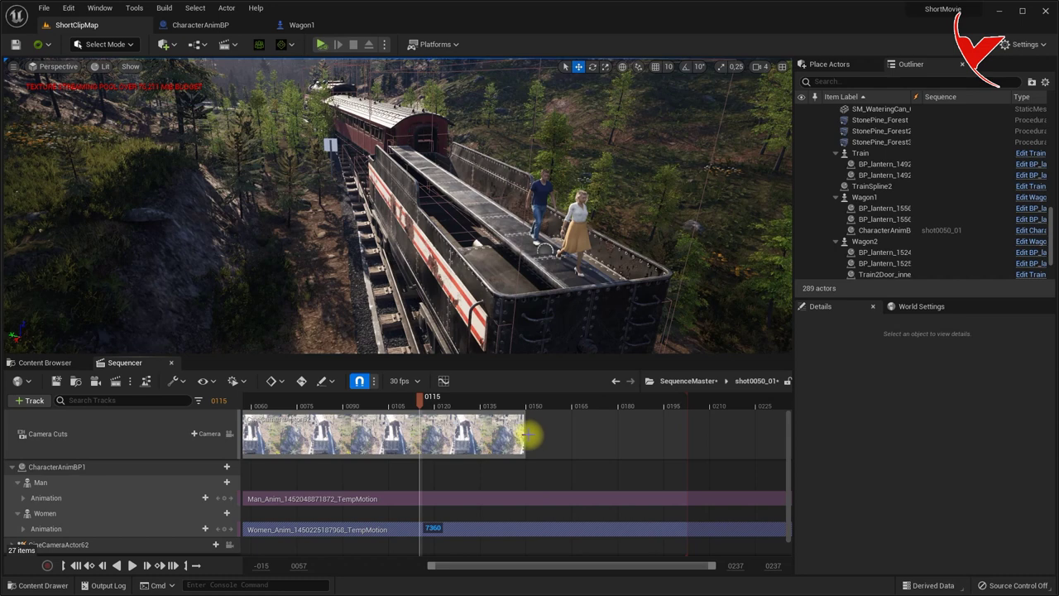
right_drag(555, 439, 488, 466)
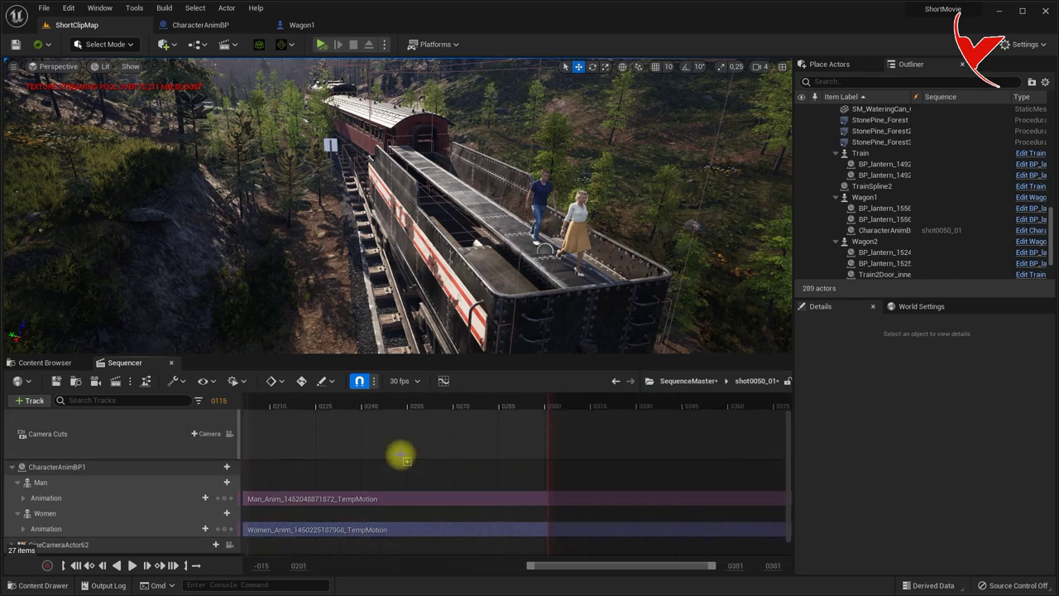
right_drag(401, 454, 409, 414)
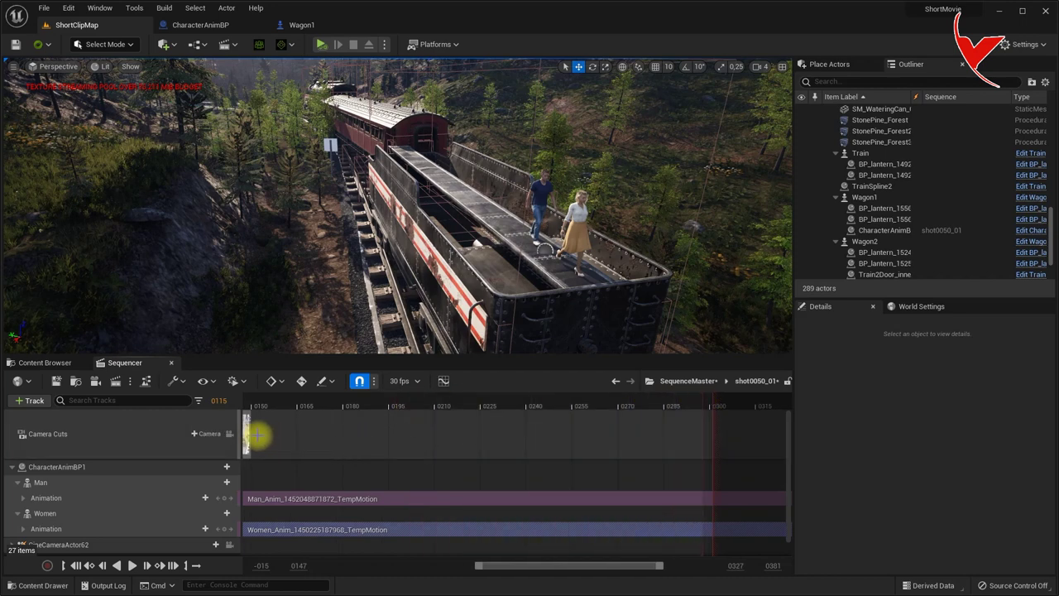
drag(251, 436, 707, 431)
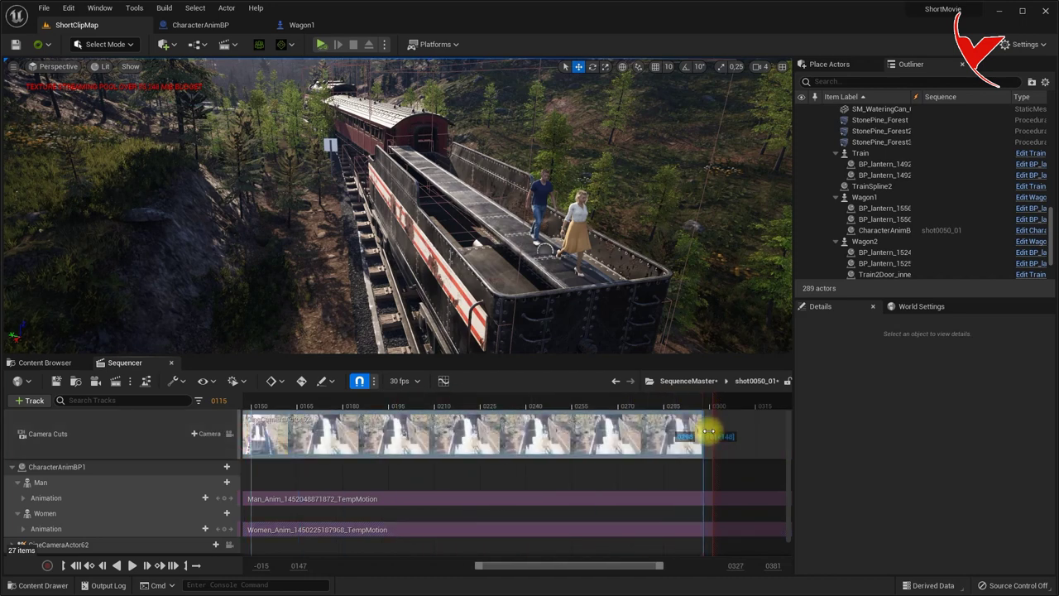
click(619, 400)
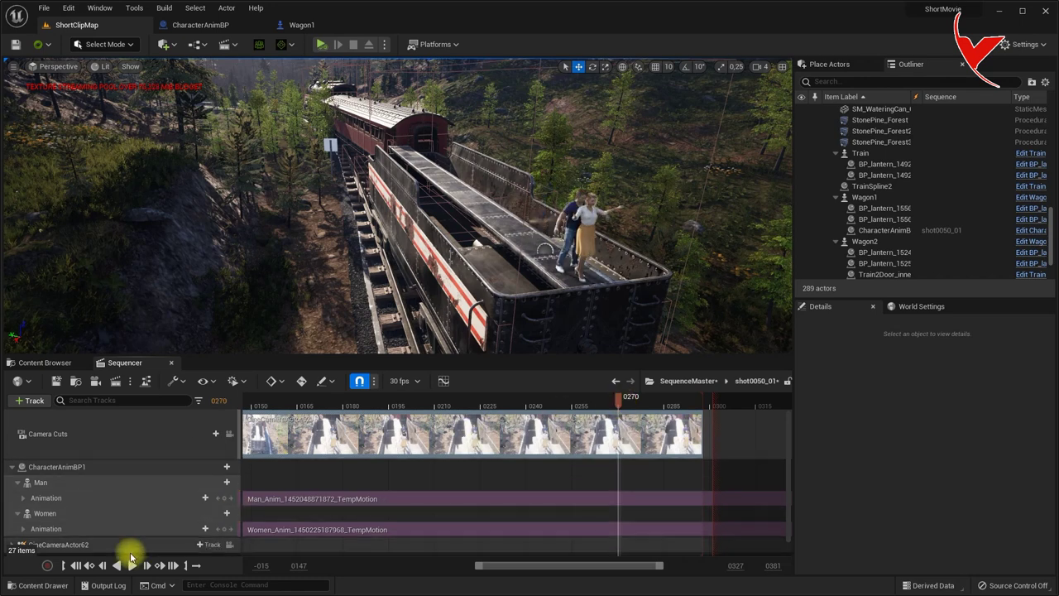
click(132, 565)
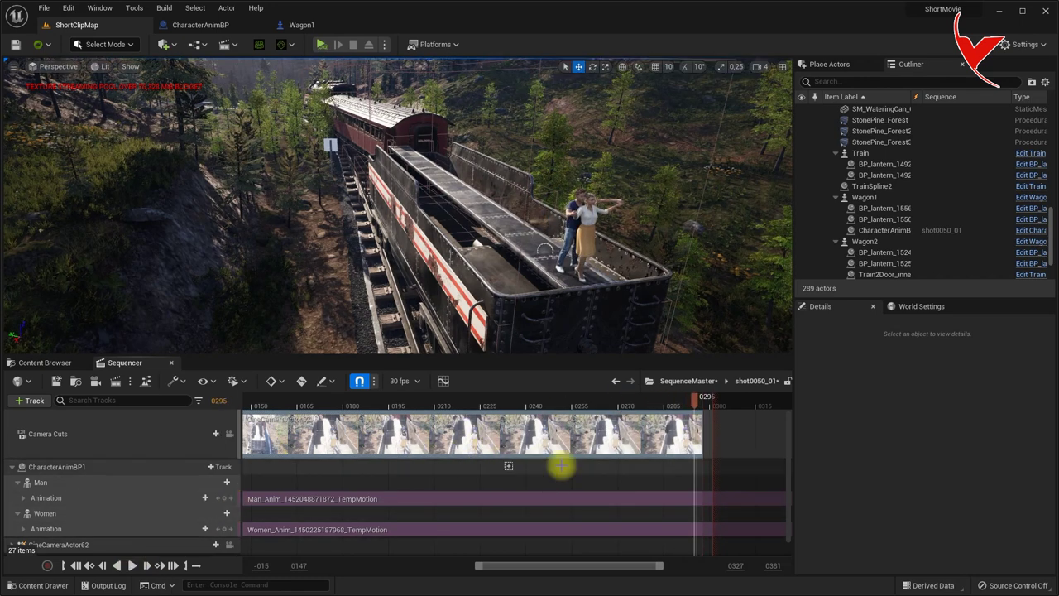
- Extend the camera cut further, to about frame 0396
scroll(612, 461, right, 3)
scroll(596, 465, right, 1)
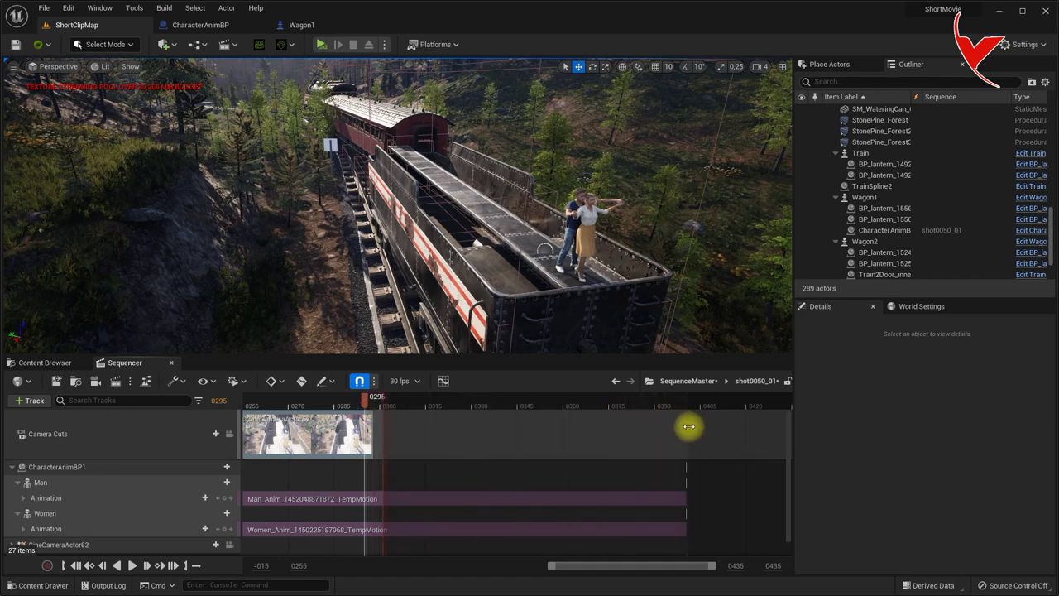
drag(374, 427, 675, 434)
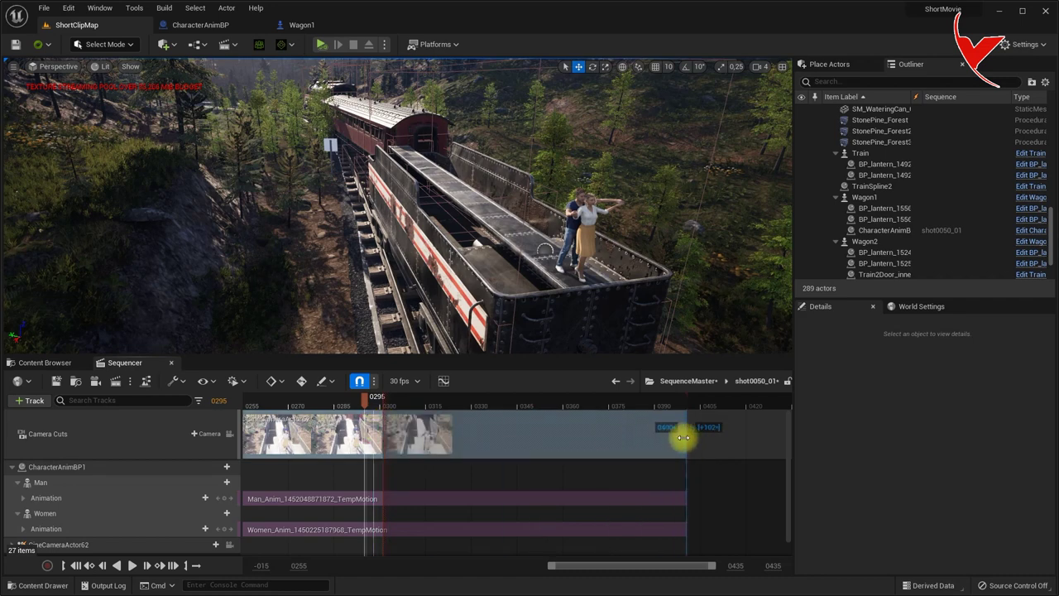
drag(678, 438, 680, 437)
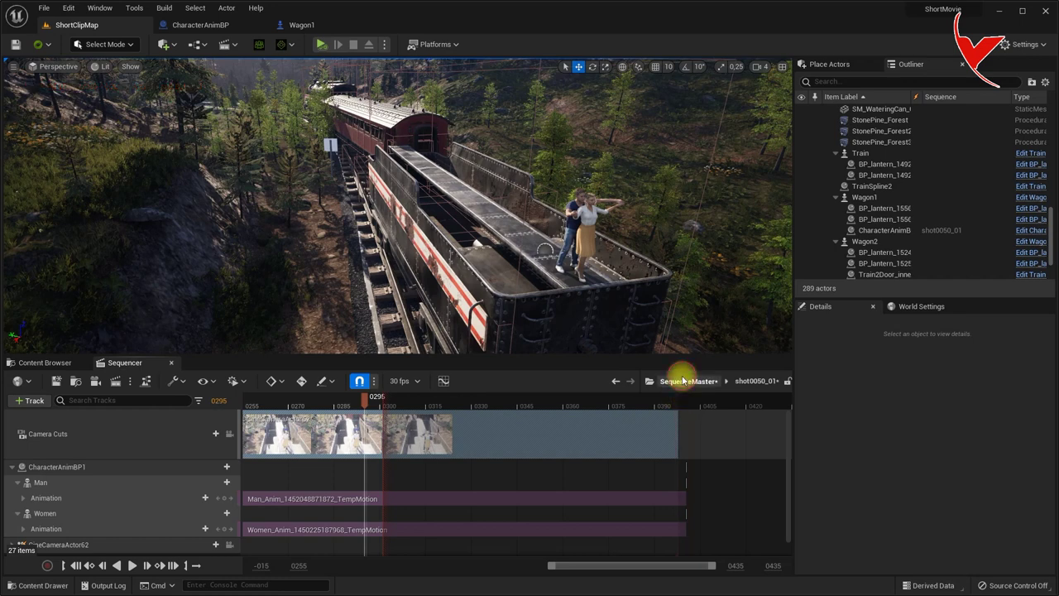
- In SequenceMaster, lengthen shot0050_01 to 497 frames with the playback end near frame 1290
click(683, 381)
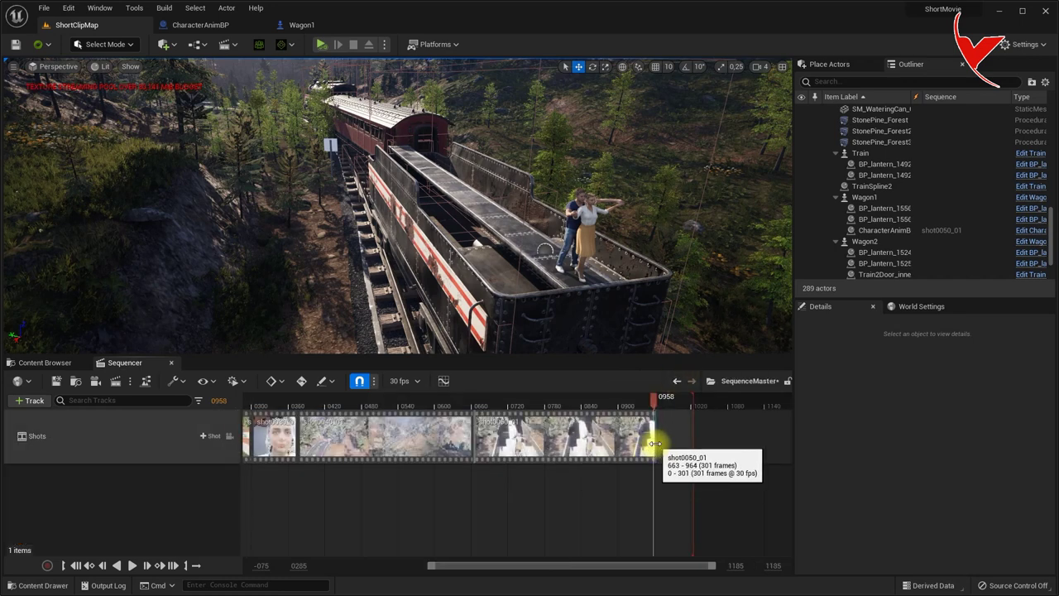
drag(655, 444, 692, 439)
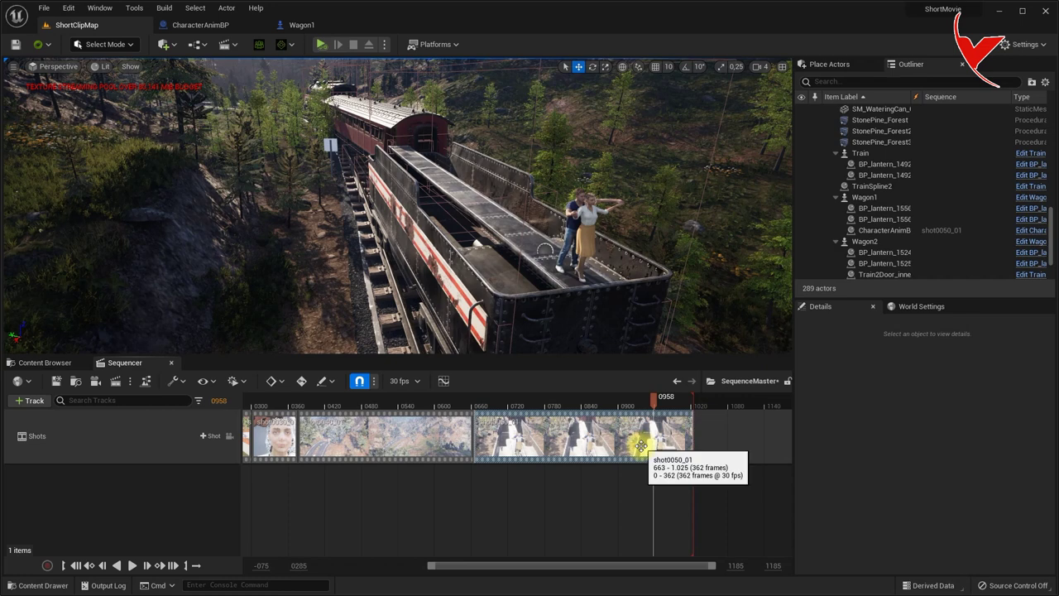
scroll(642, 447, right, 2)
scroll(580, 438, right, 3)
drag(528, 404, 699, 409)
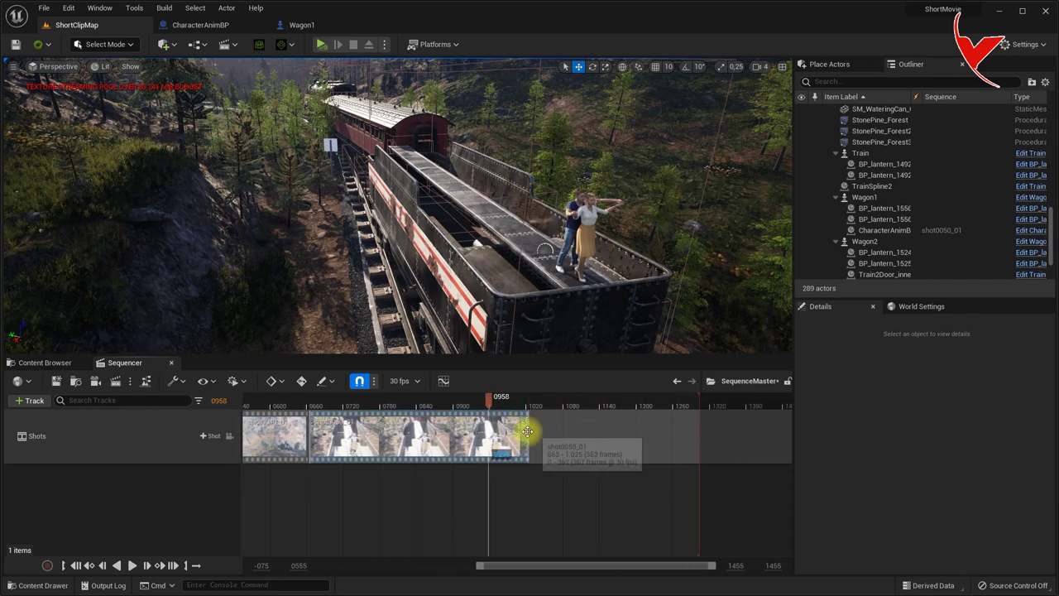
mouse_move(528, 432)
mouse_down()
mouse_move(605, 451)
mouse_move(591, 456)
mouse_up()
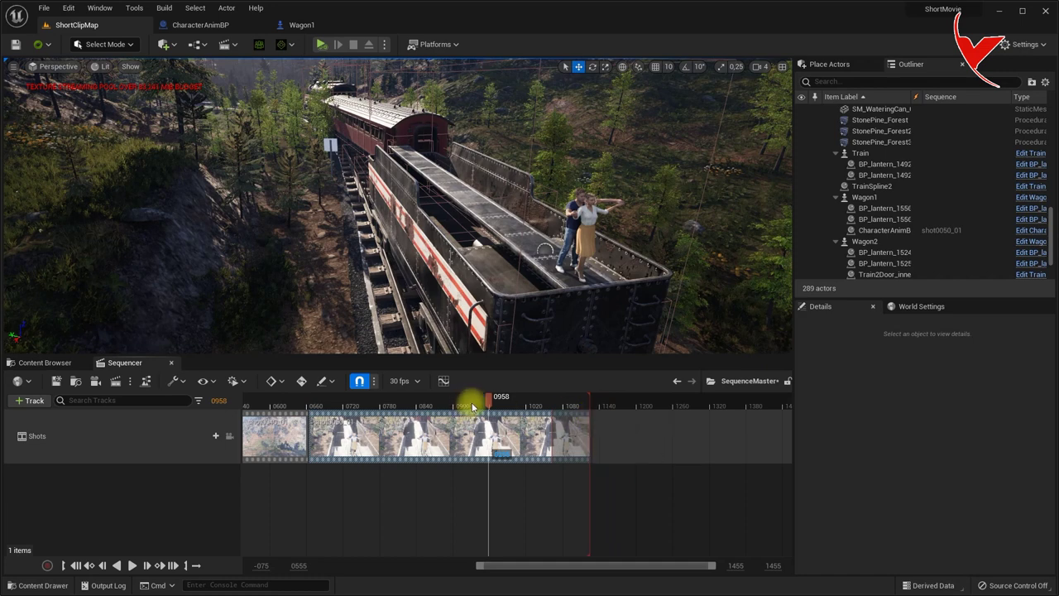
- Preview the extended shot and trim shot0050_01's end to frame 1058
click(133, 567)
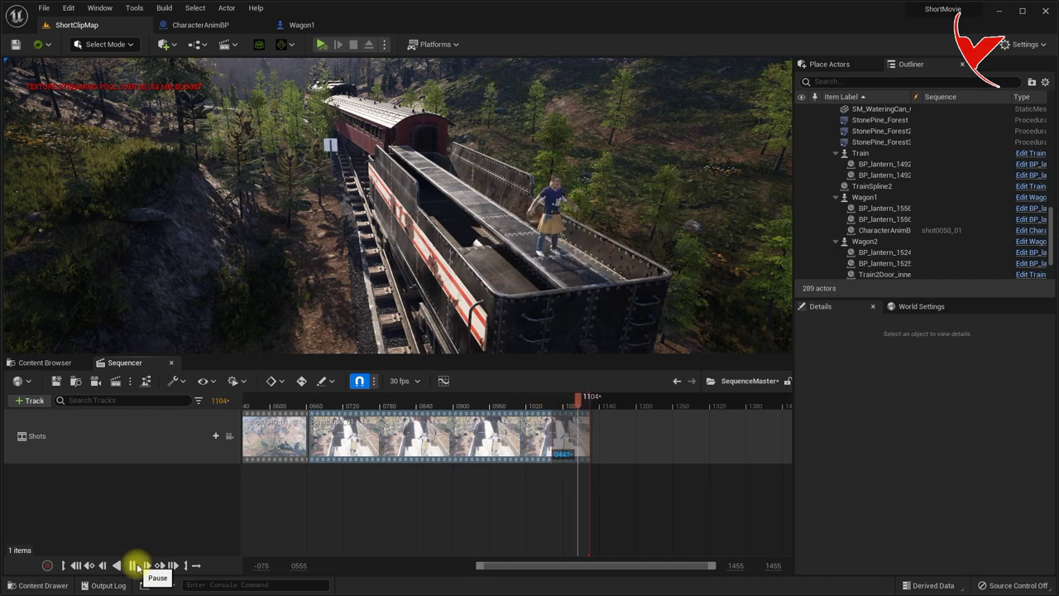
click(133, 567)
click(541, 404)
drag(543, 403, 550, 411)
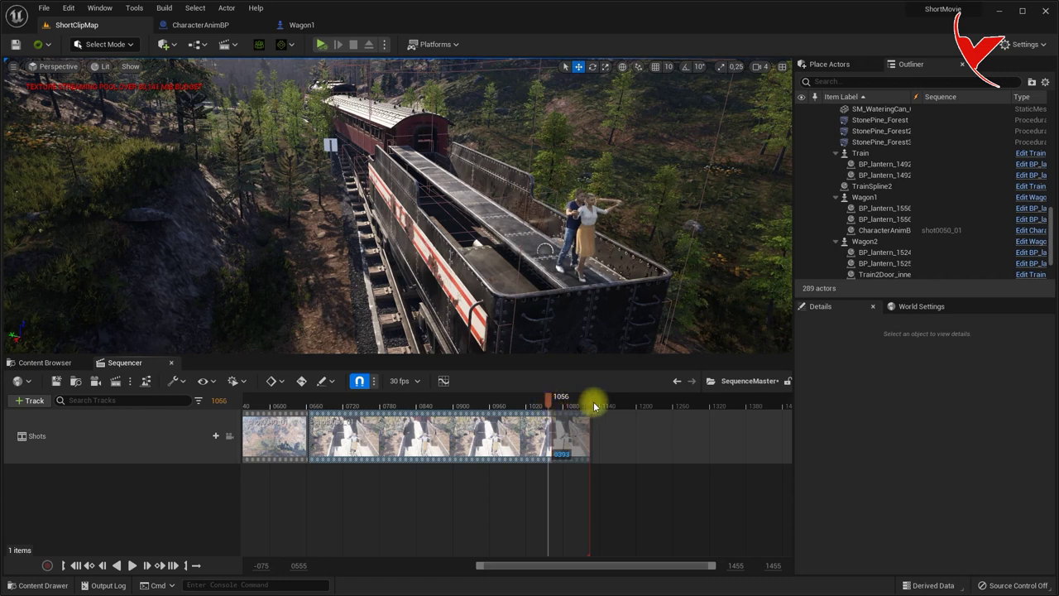
drag(583, 403, 550, 411)
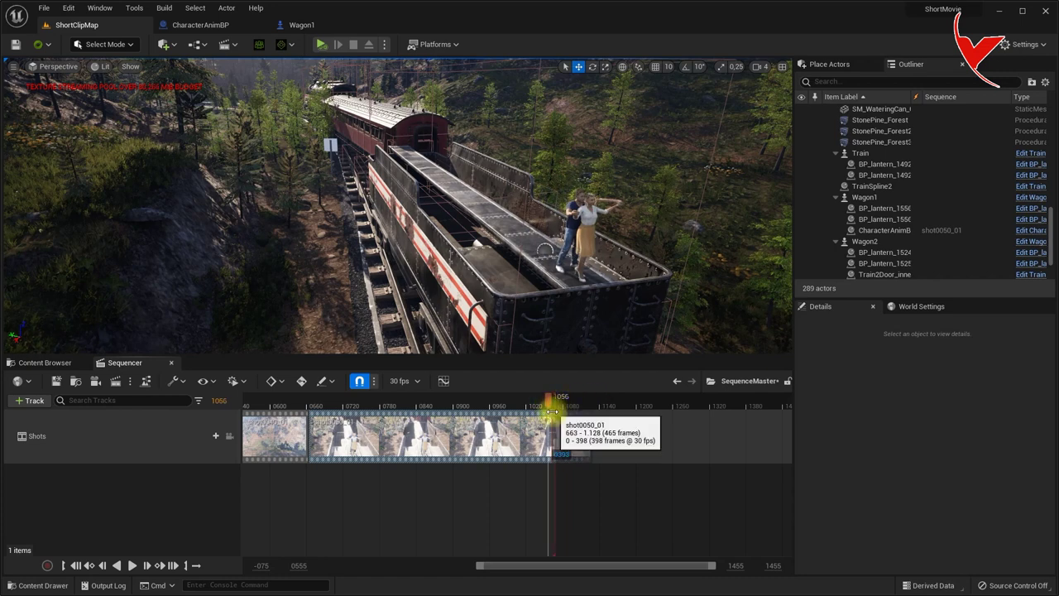
click(533, 404)
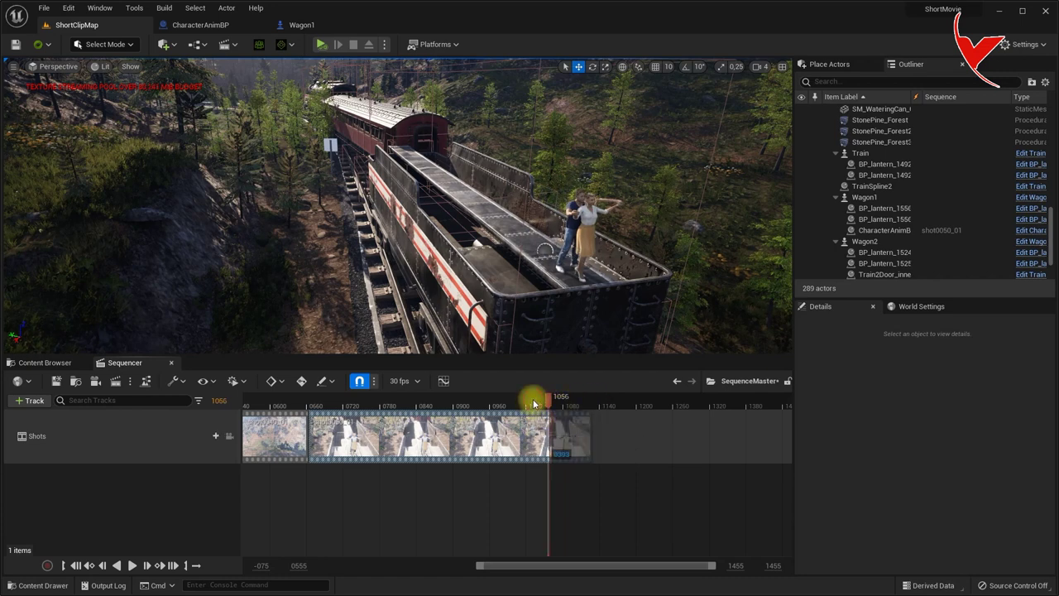
click(132, 566)
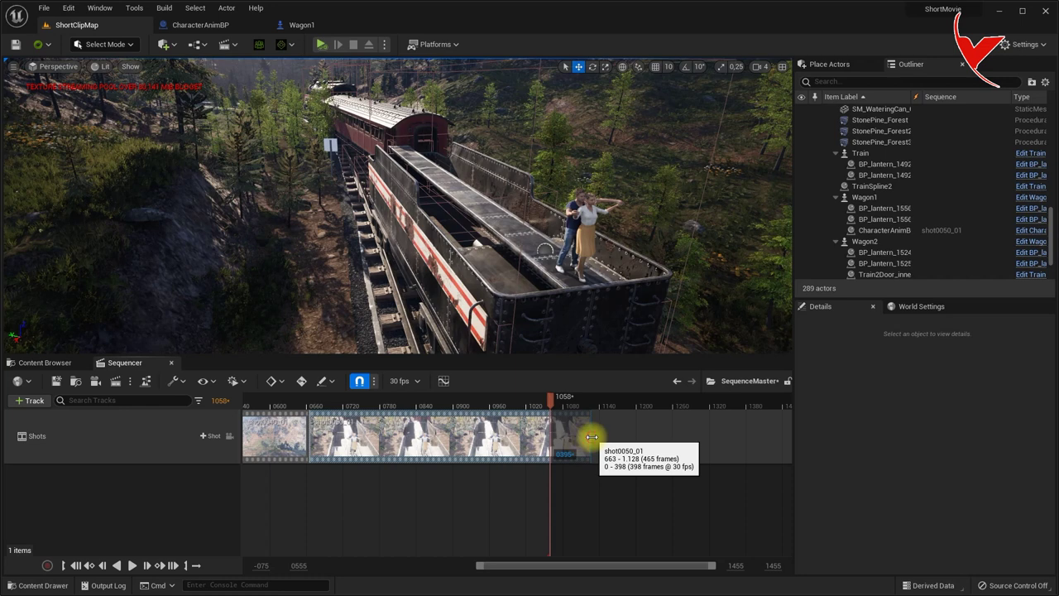
drag(591, 437, 548, 437)
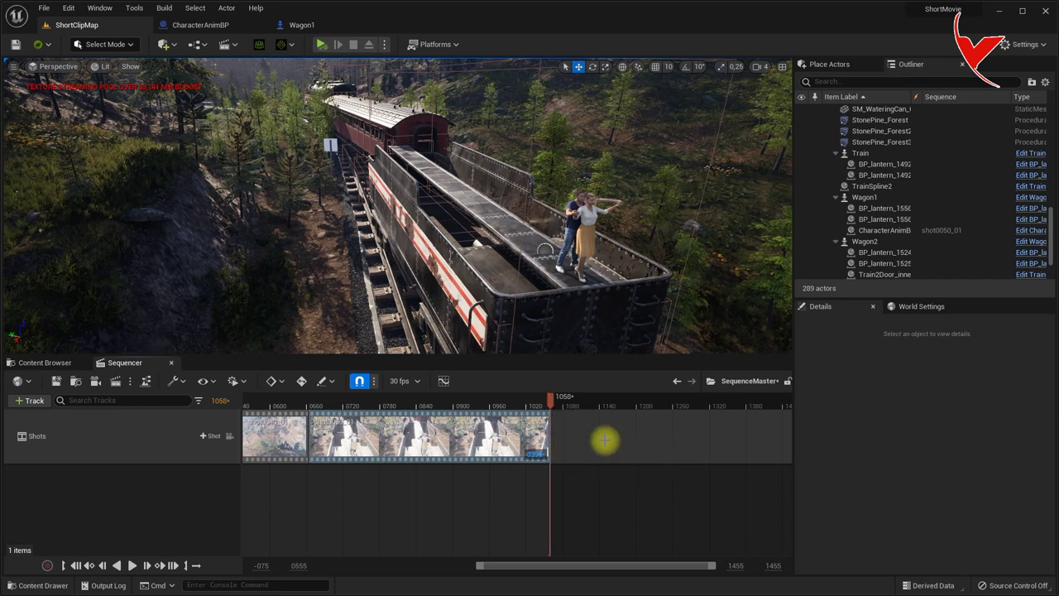
- Rewind the master sequence and reopen shot0050_01 to edit its tracks
click(76, 566)
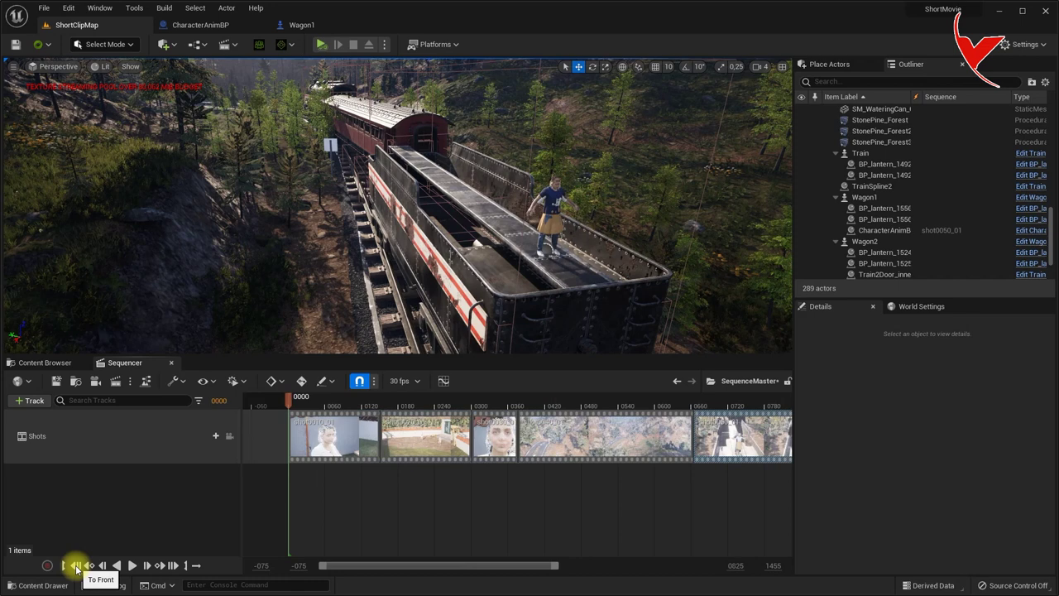
drag(461, 565, 546, 568)
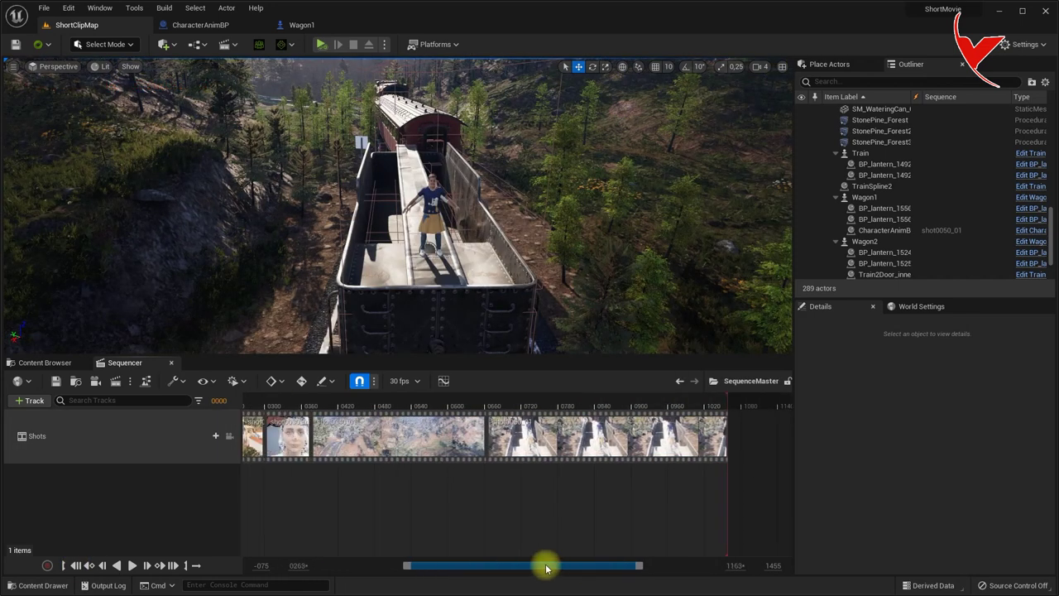
double_click(554, 434)
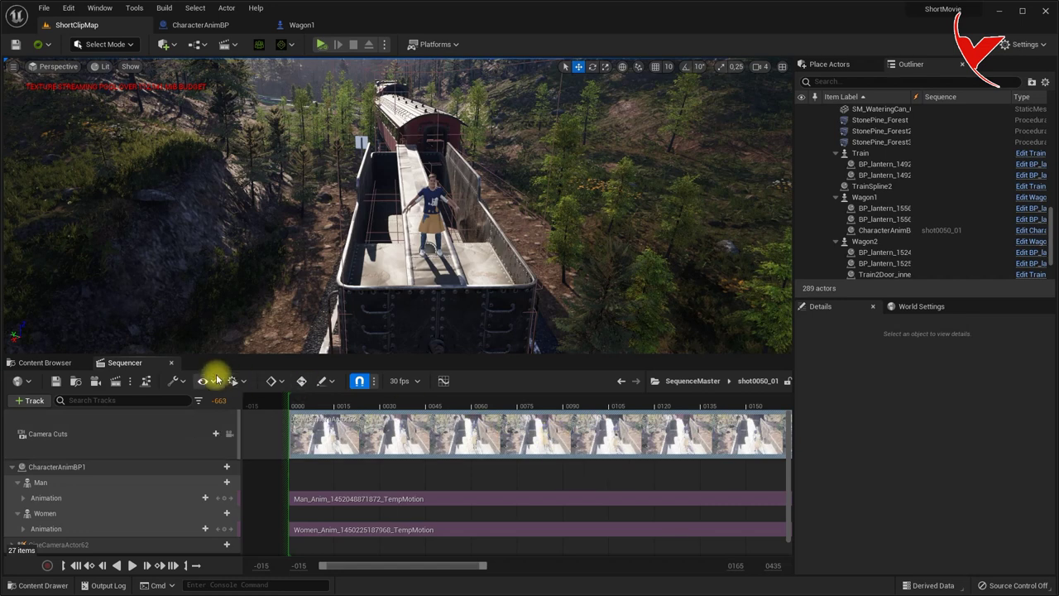
- In Modeling Mode, create a 5×5×5 box and place it beside the train wagon
click(114, 45)
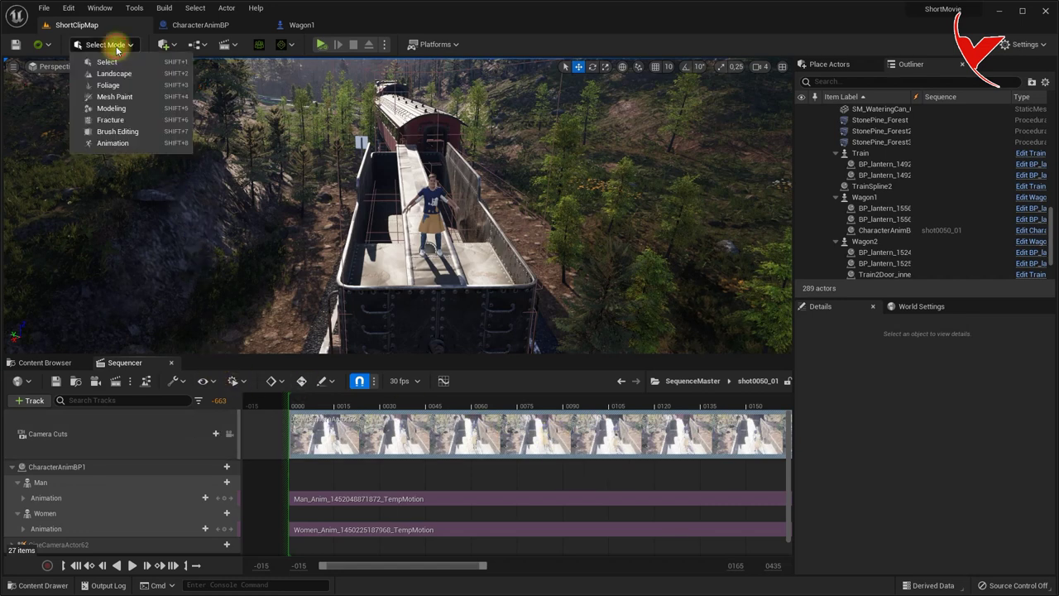
click(122, 104)
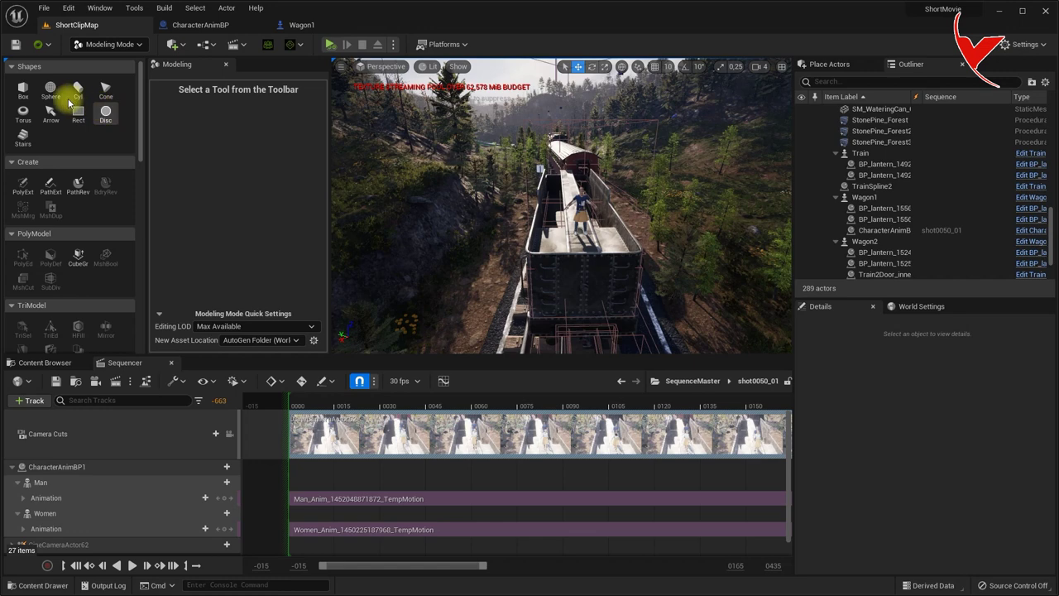
click(23, 88)
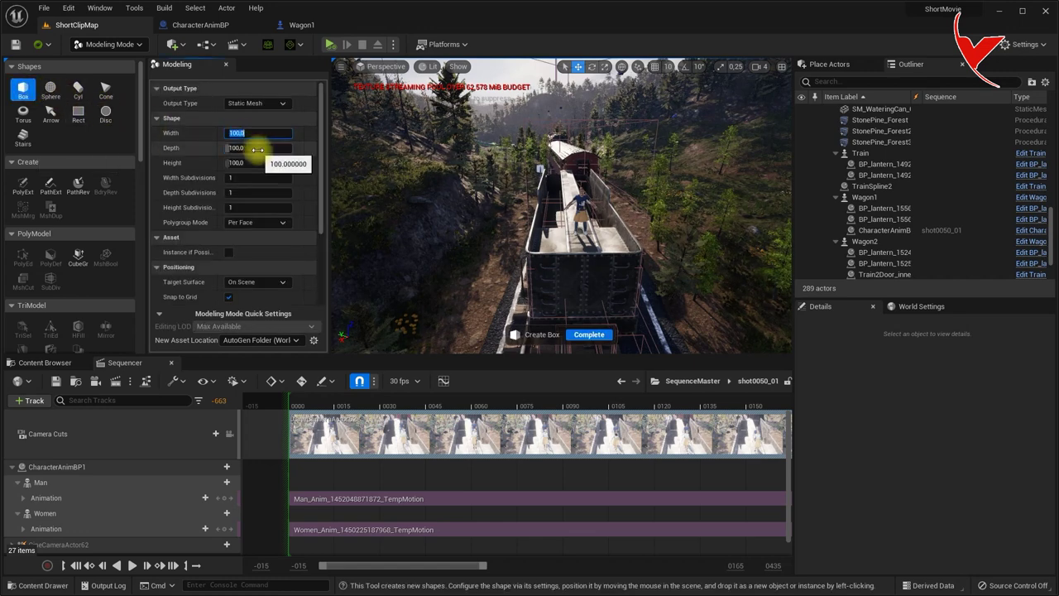
text(5)
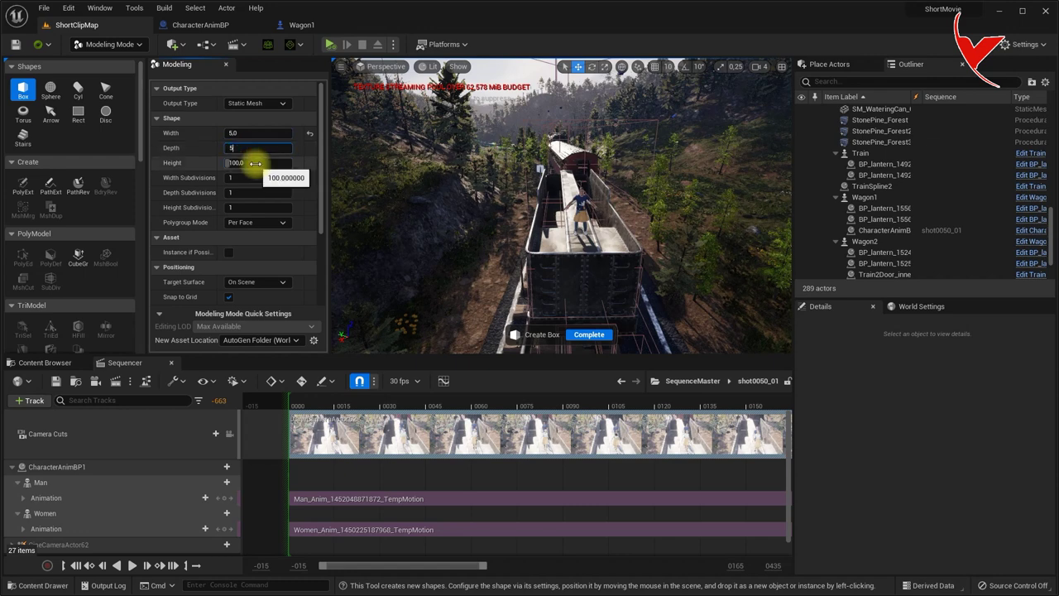
text(5)
key(Tab)
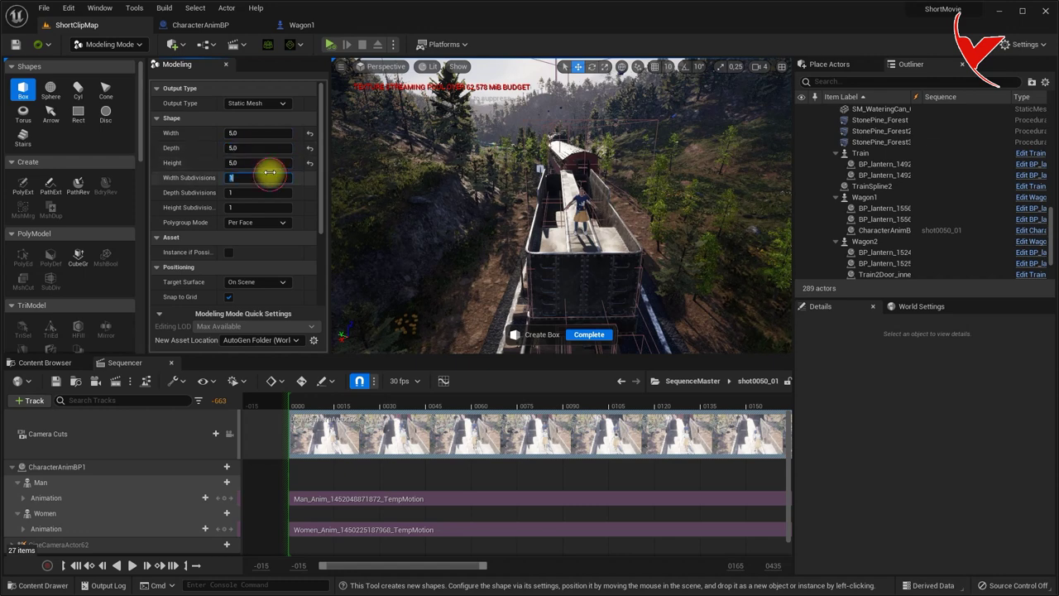
right_drag(607, 254, 656, 284)
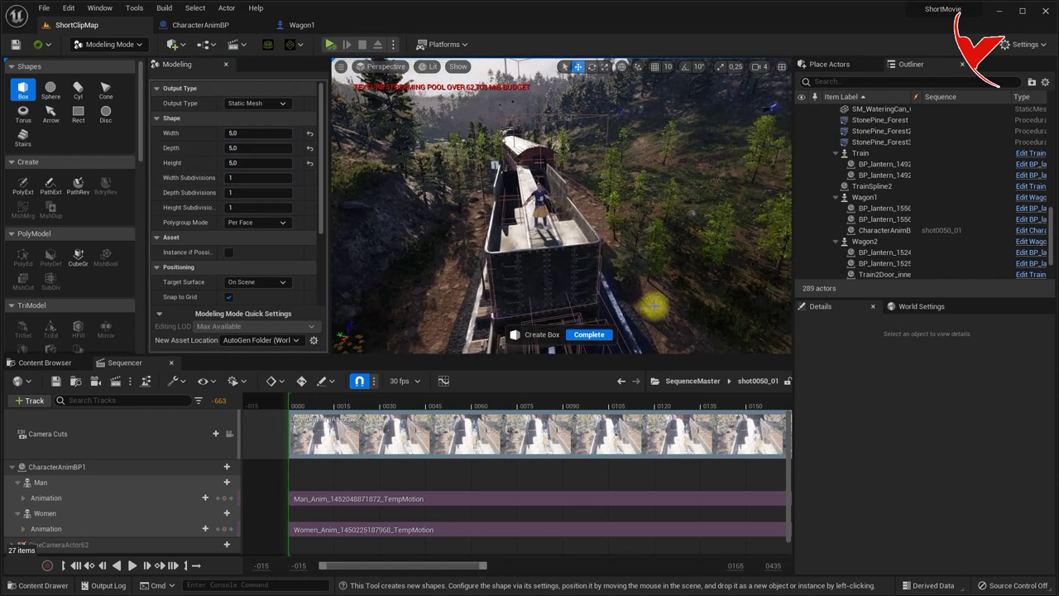
click(653, 303)
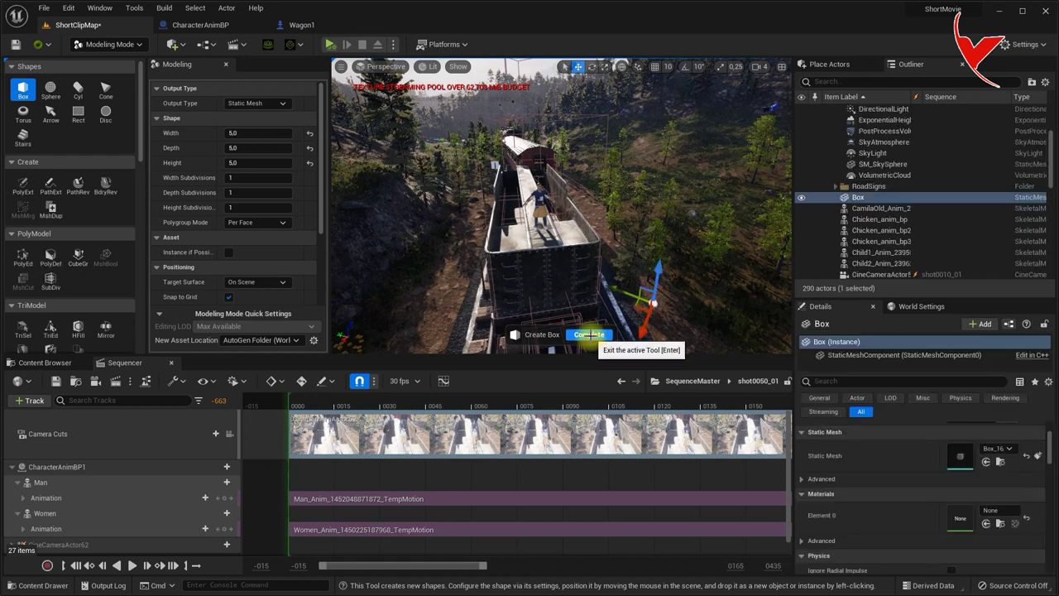
click(589, 334)
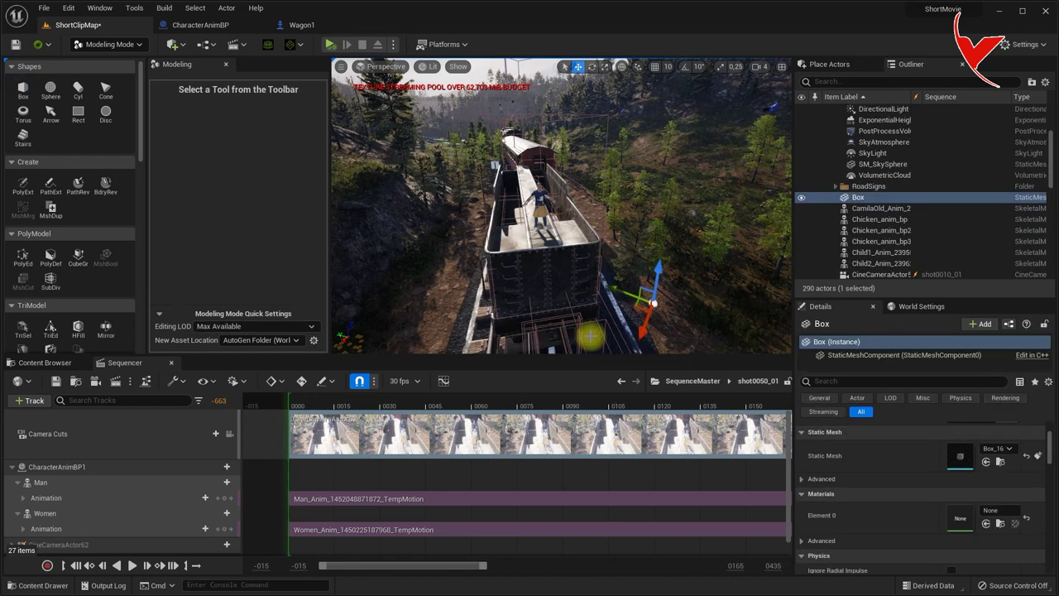
- Return to Select Mode and locate the Box actor's mesh asset in the Content Browser
click(121, 44)
click(114, 66)
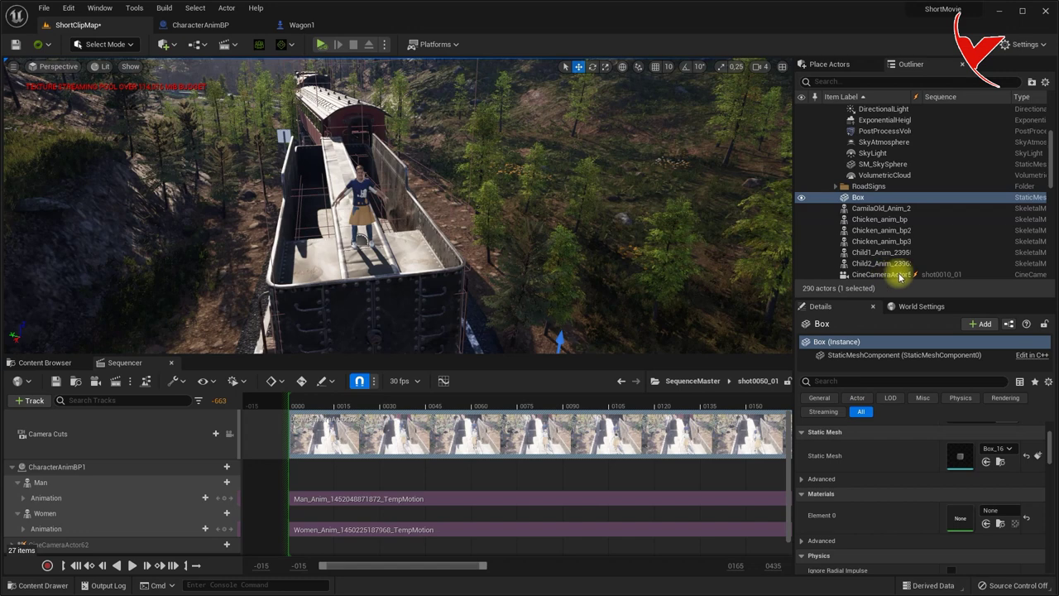
right_click(854, 200)
click(891, 225)
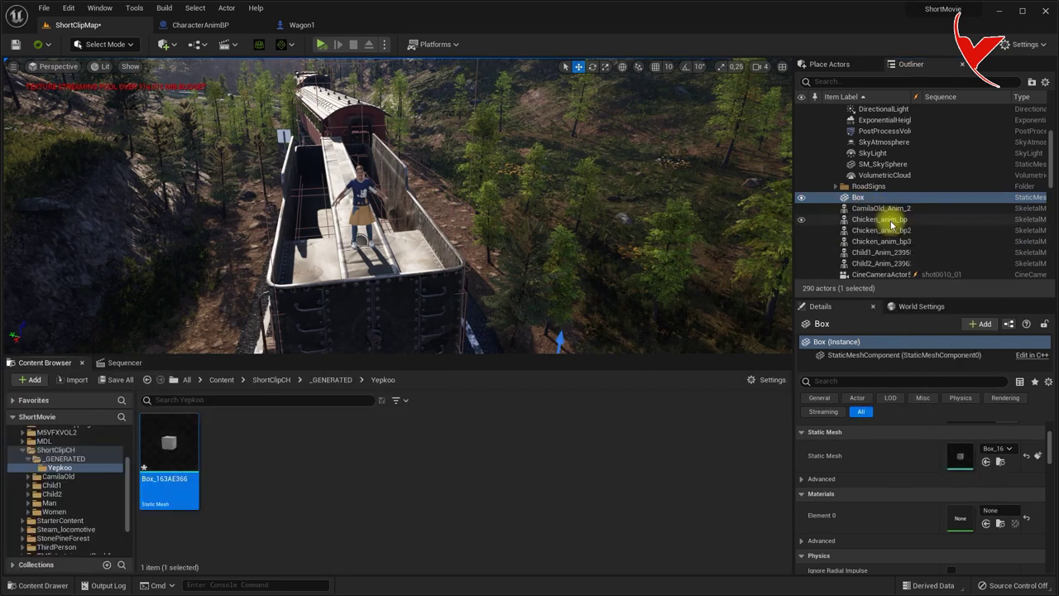
- Export Box_163AE366 as referenceBOX.FBX into the UE5 Temp folder
right_click(189, 447)
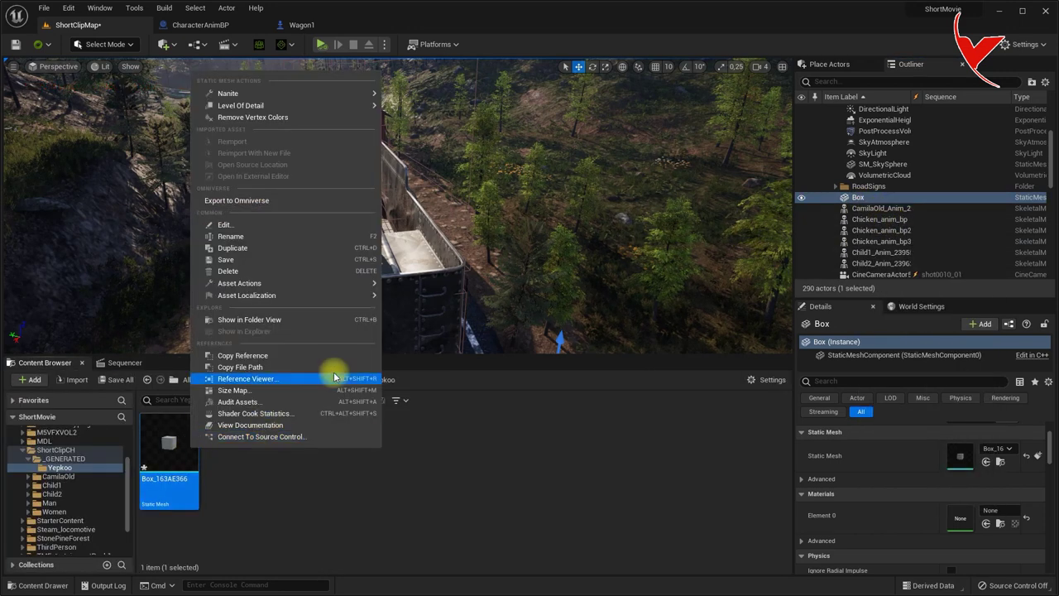
mouse_move(355, 290)
click(406, 336)
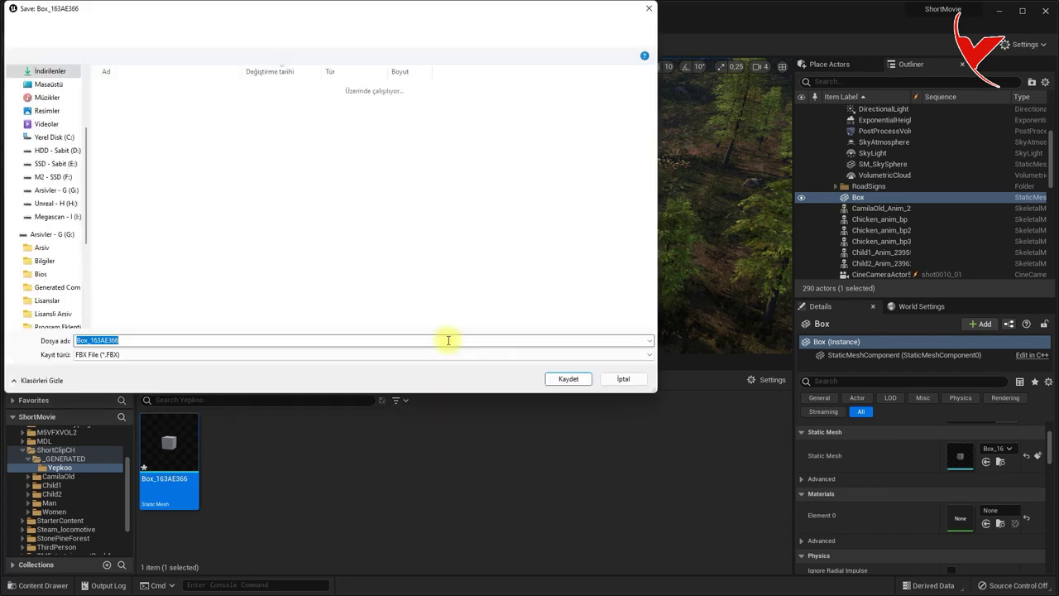
double_click(152, 102)
text(referenceBOX)
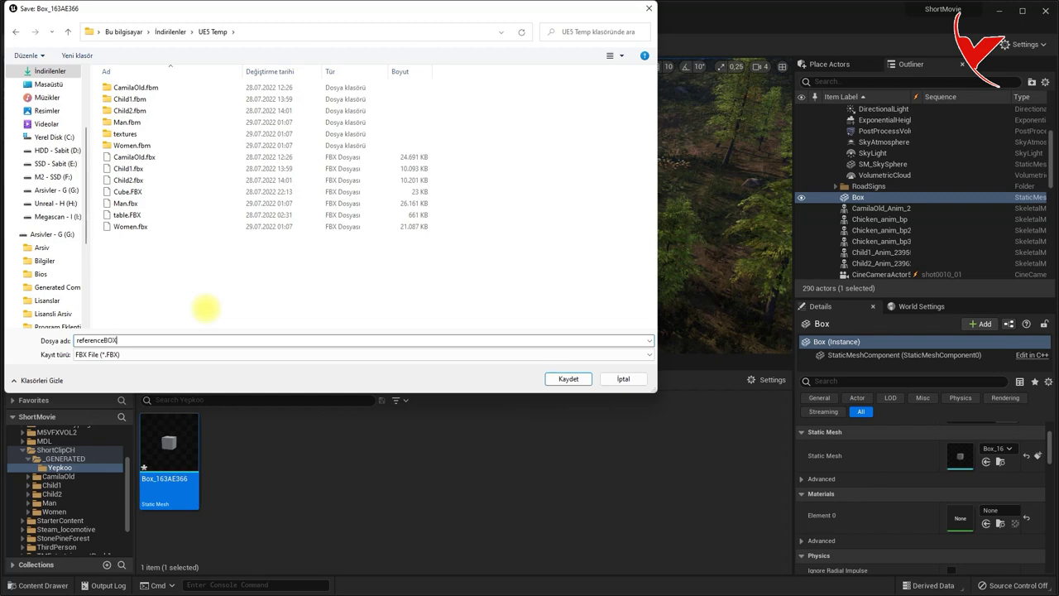
key(Return)
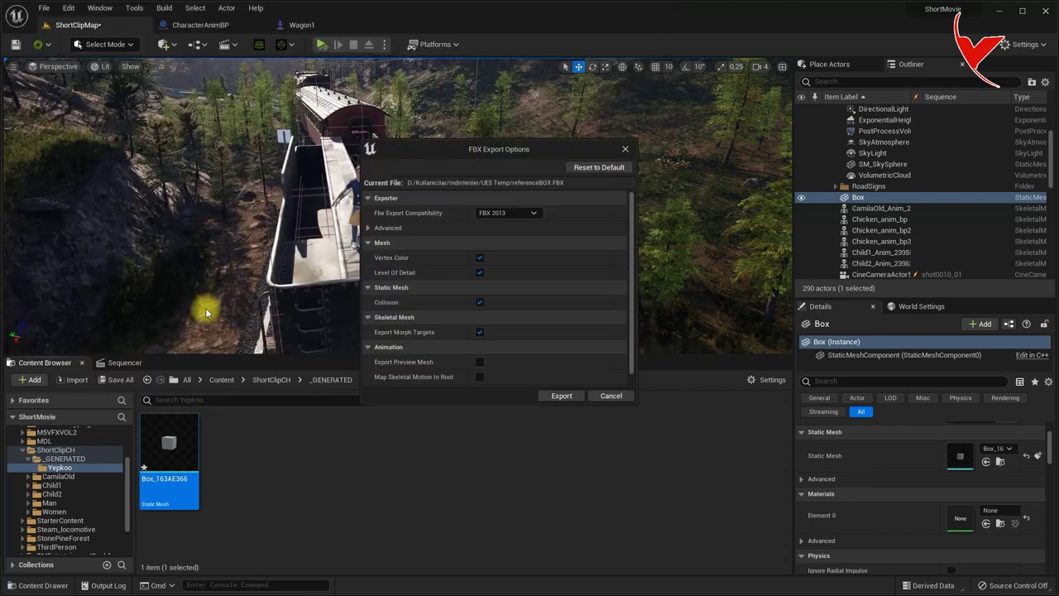
click(556, 395)
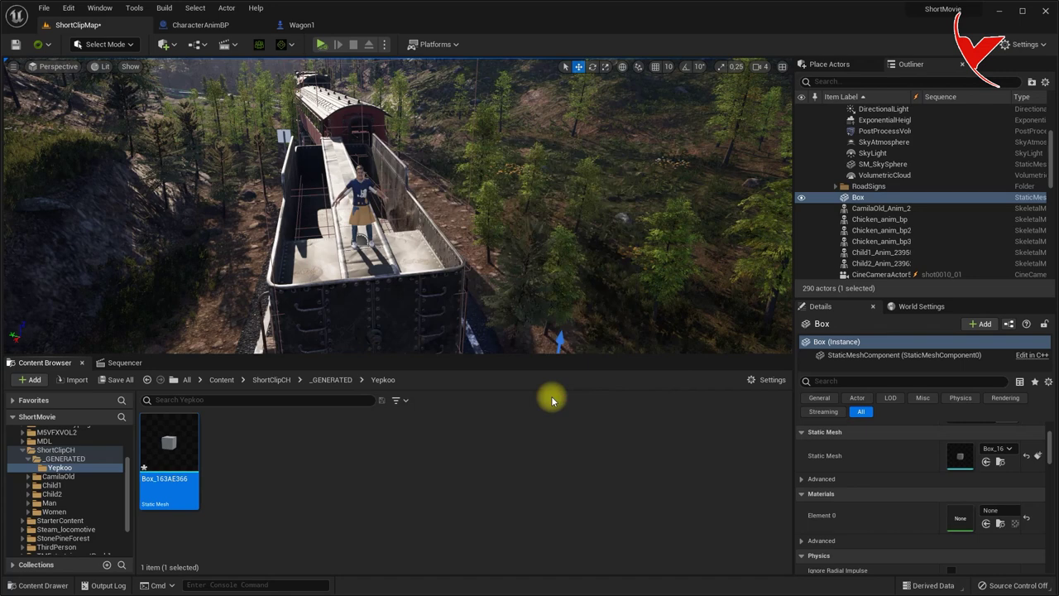
drag(50, 206, 385, 522)
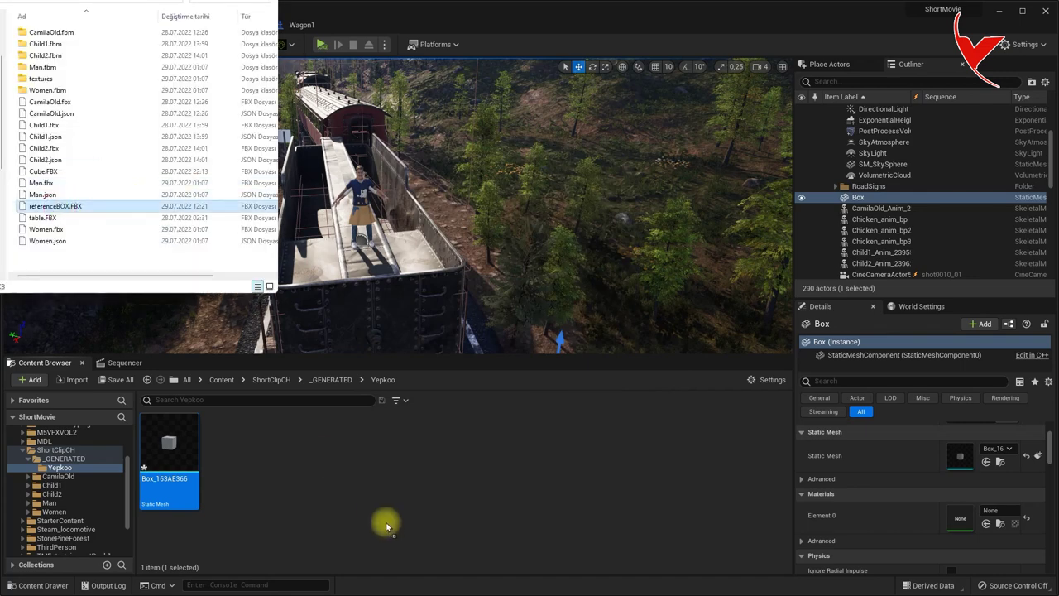
- Import referenceBOX as a skeletal mesh and dismiss the message log
click(481, 142)
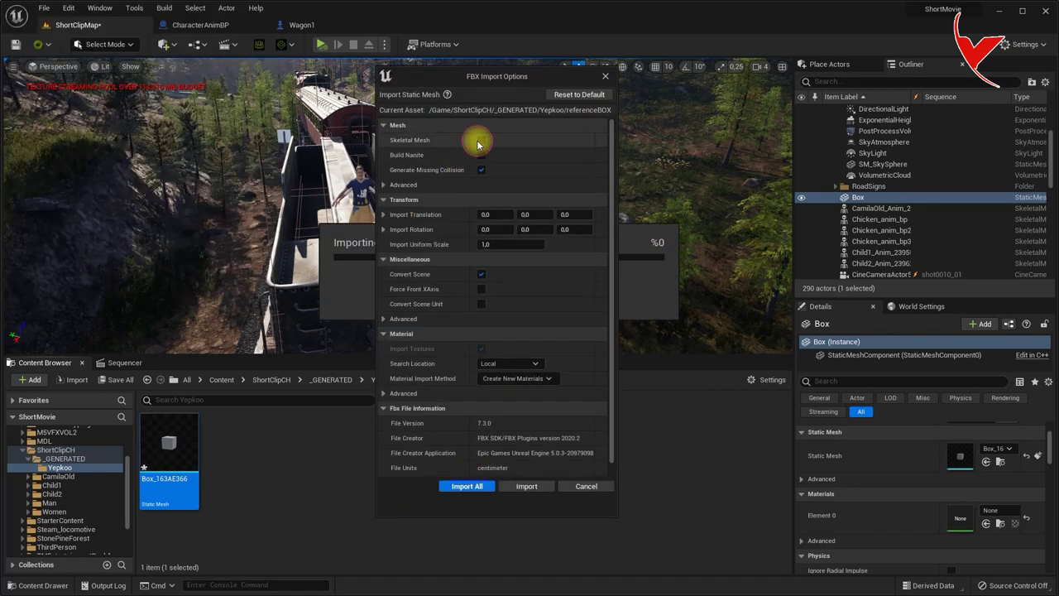
click(469, 486)
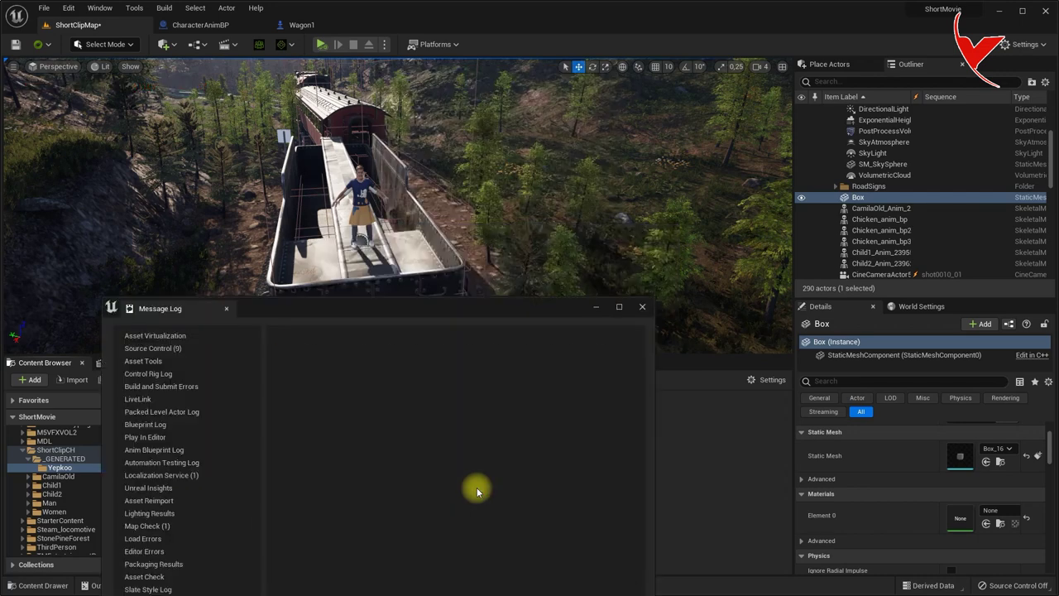
click(641, 308)
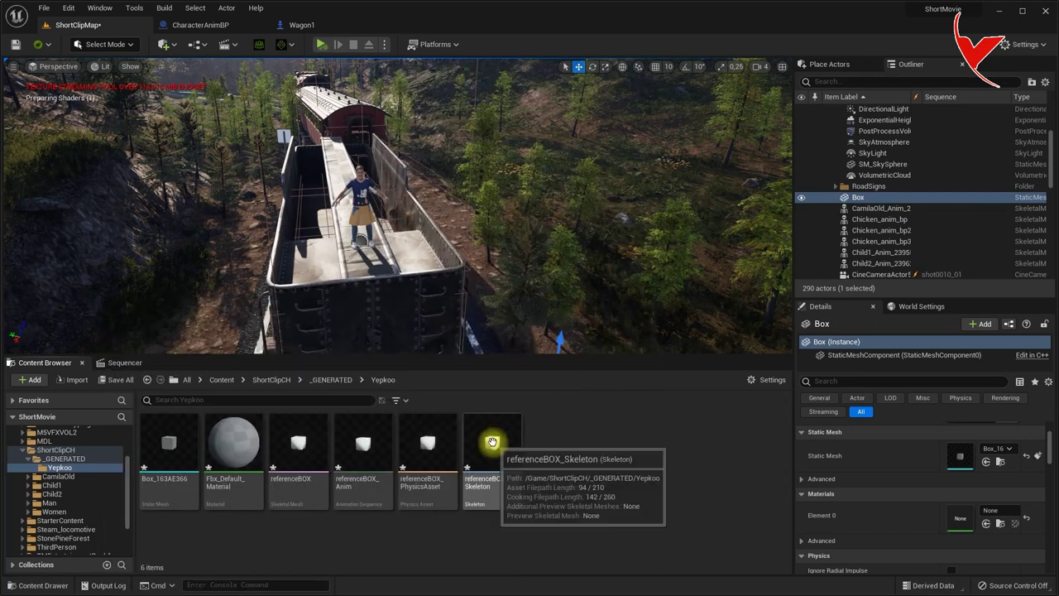
- Delete the placed Box actor from the level and select the imported referenceBOX asset
click(844, 199)
right_click(844, 199)
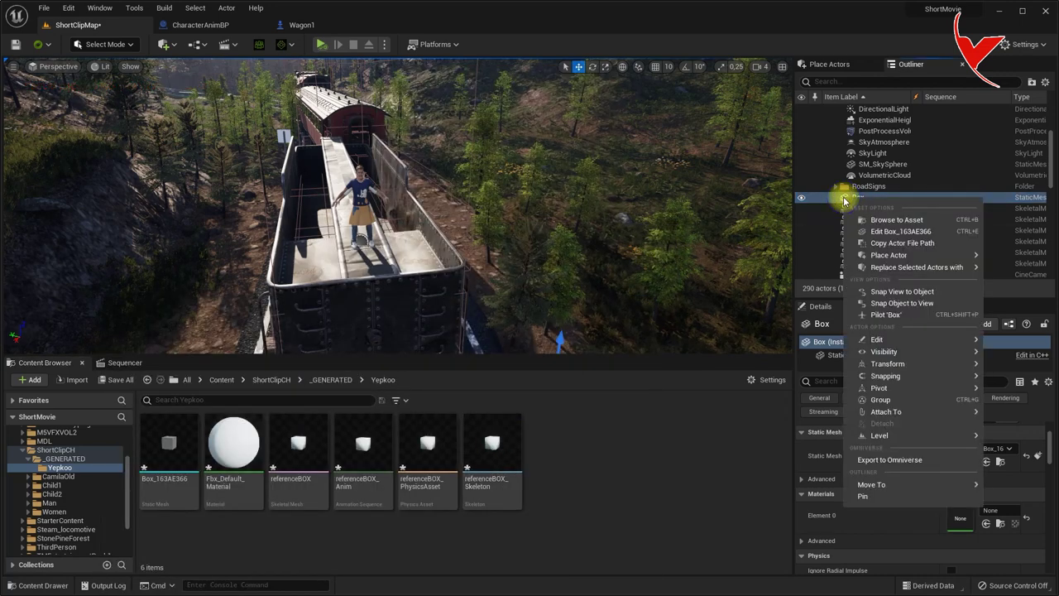
mouse_move(875, 339)
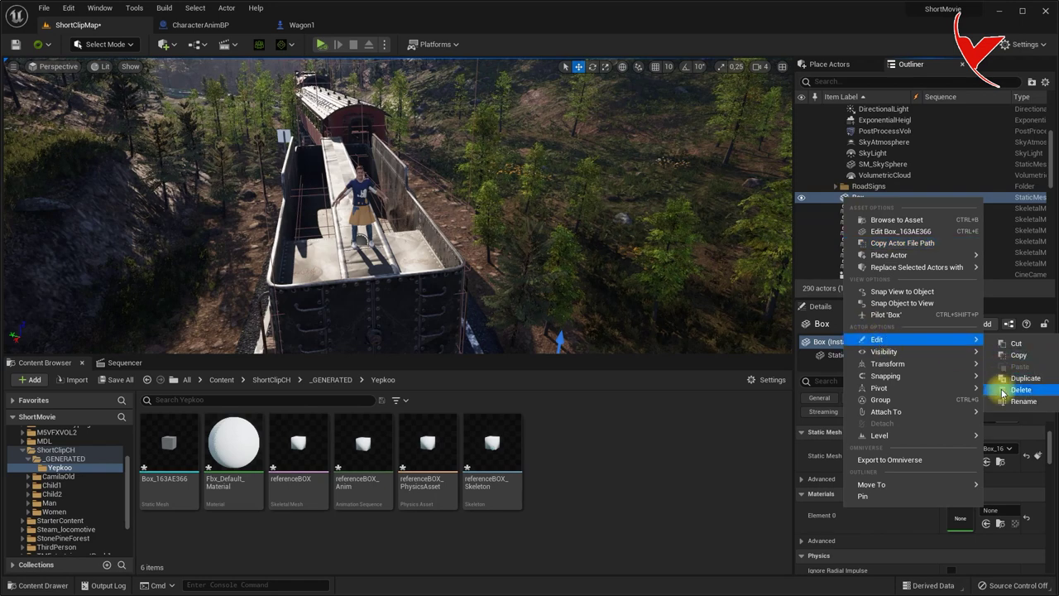
click(1009, 396)
click(291, 460)
- Add referenceBOX as a component under Train in the Wagon1 blueprint
drag(405, 282, 110, 128)
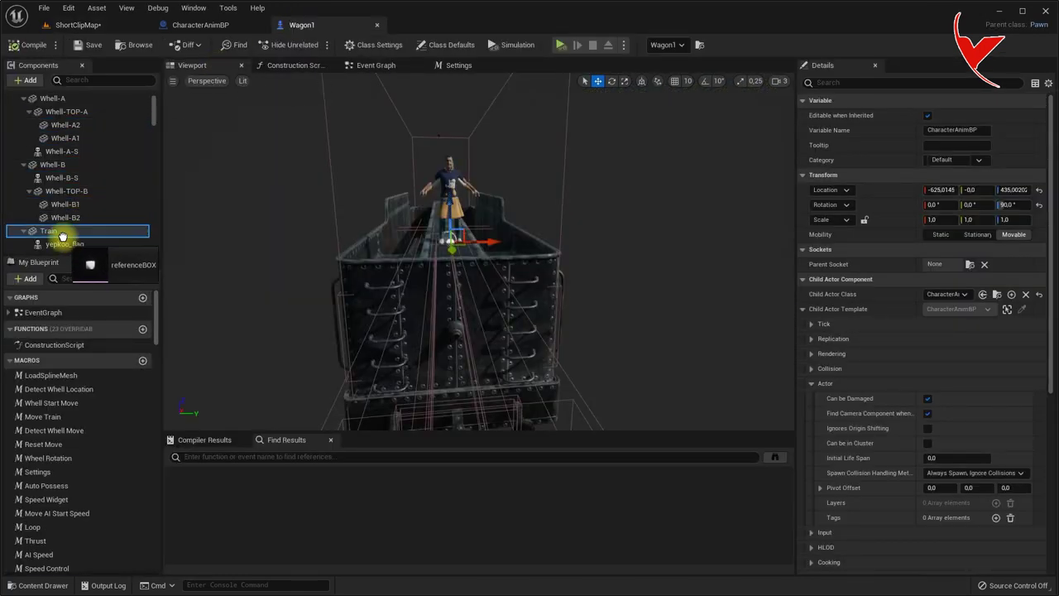
drag(110, 129, 29, 238)
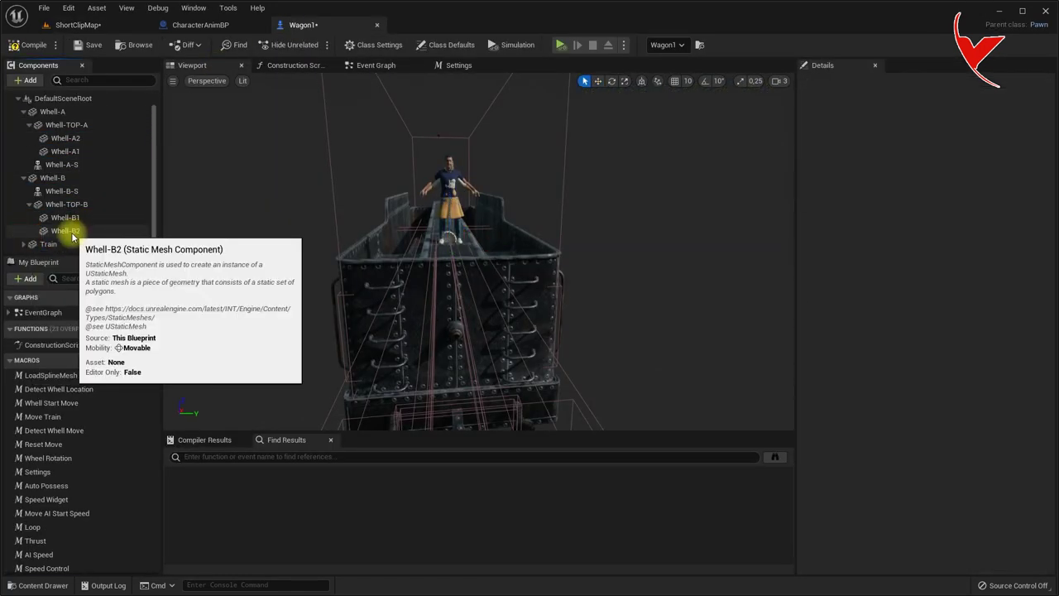
scroll(66, 236, down, 3)
scroll(77, 230, down, 5)
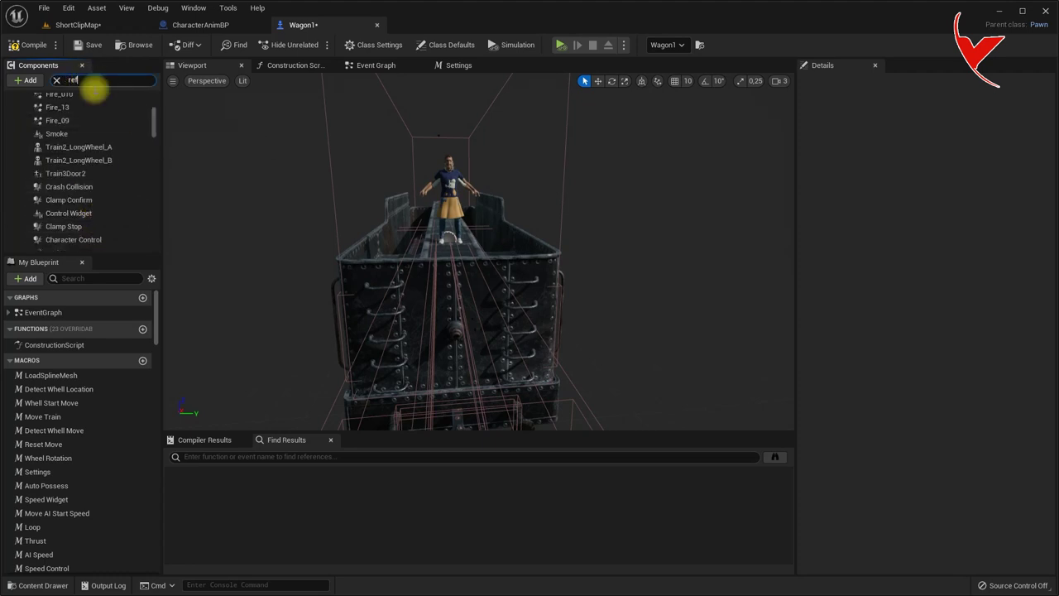
click(71, 152)
- Move referenceBOX up and over onto the character's head
mouse_move(316, 208)
right_down()
mouse_move(477, 207)
mouse_move(533, 318)
right_up()
key(f)
drag(533, 319, 521, 175)
drag(499, 209, 659, 217)
scroll(659, 218, up, 5)
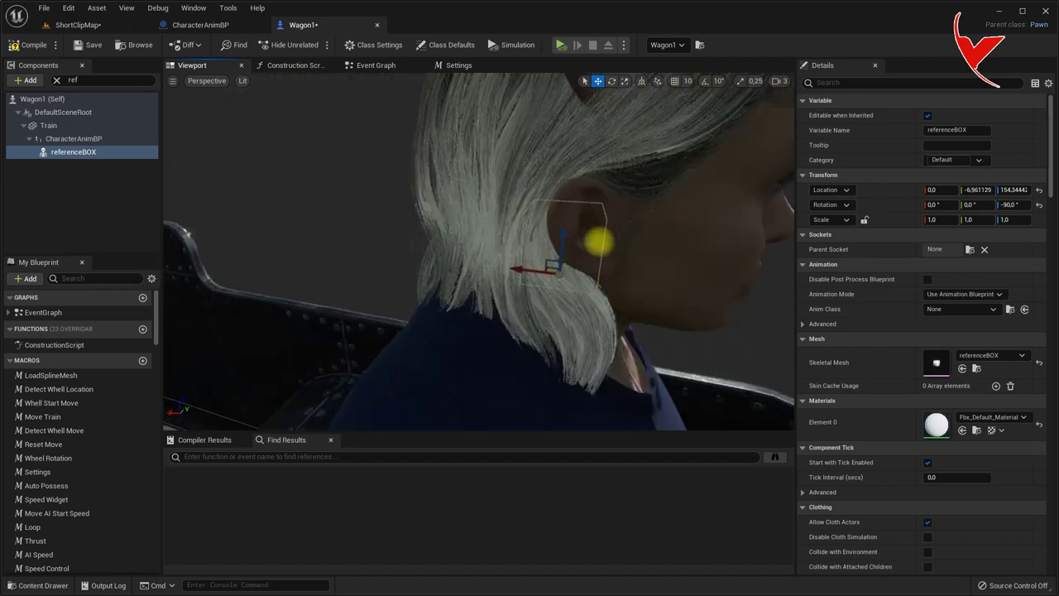
mouse_move(643, 225)
alt+mouse_down()
mouse_move(492, 259)
mouse_move(769, 182)
alt+mouse_up()
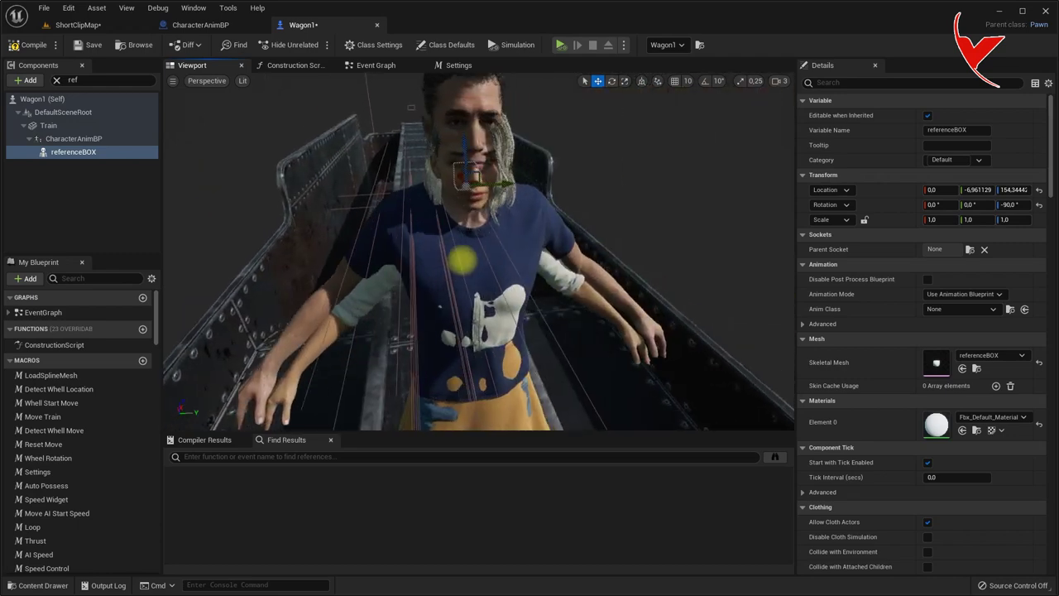
mouse_move(417, 202)
alt+mouse_down()
mouse_move(445, 208)
mouse_move(509, 141)
mouse_move(542, 127)
alt+mouse_up()
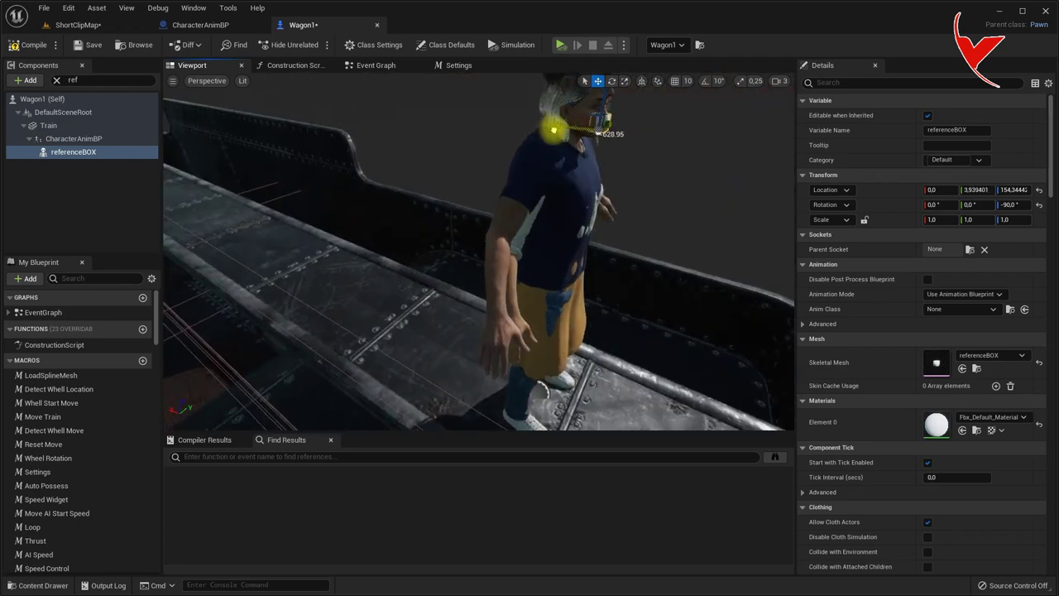
click(780, 81)
mouse_move(619, 166)
right_down()
mouse_move(544, 155)
mouse_move(403, 166)
right_up()
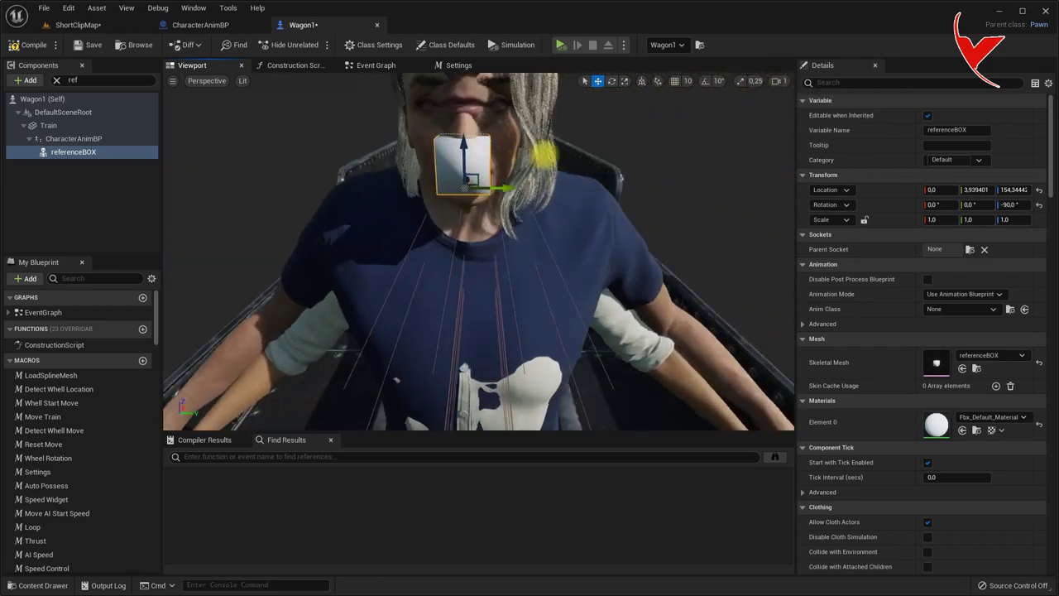
drag(403, 166, 424, 175)
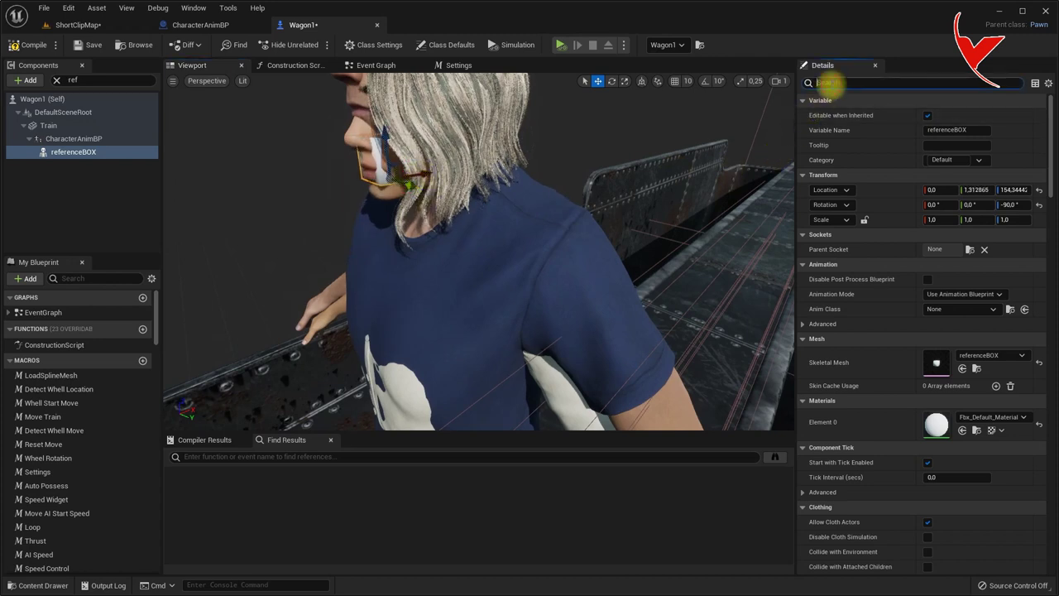
- Turn off Visible and enable Hidden in Game for referenceBOX, then return to ShortClipMap
text(visi)
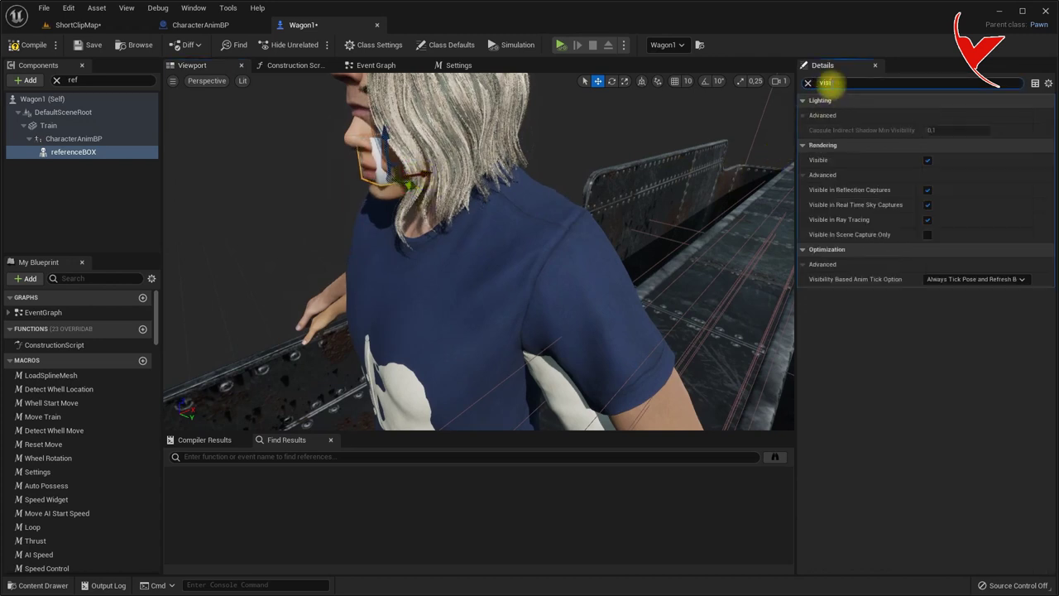
click(926, 159)
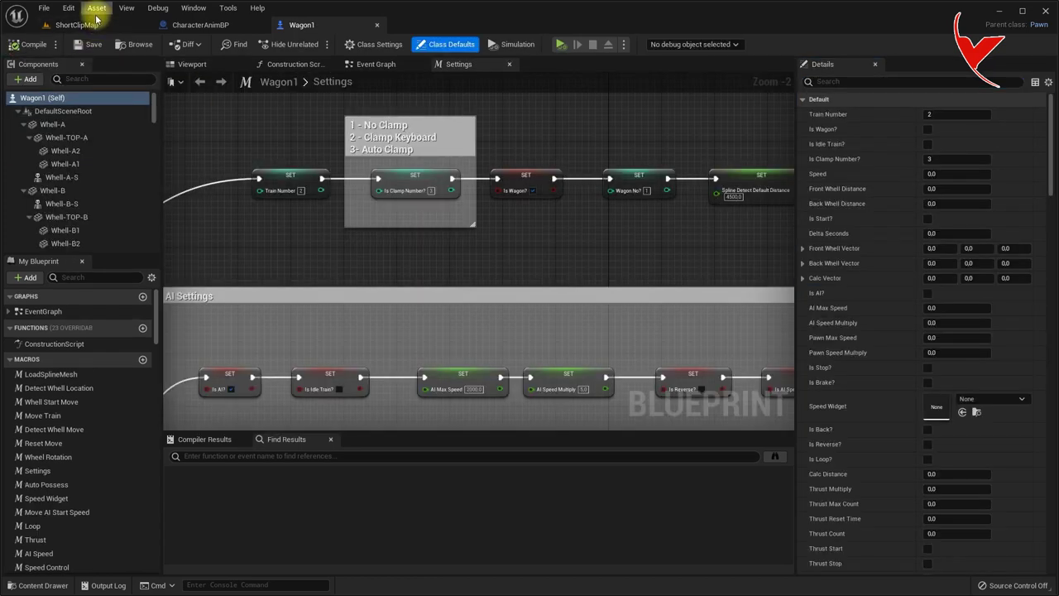
click(77, 25)
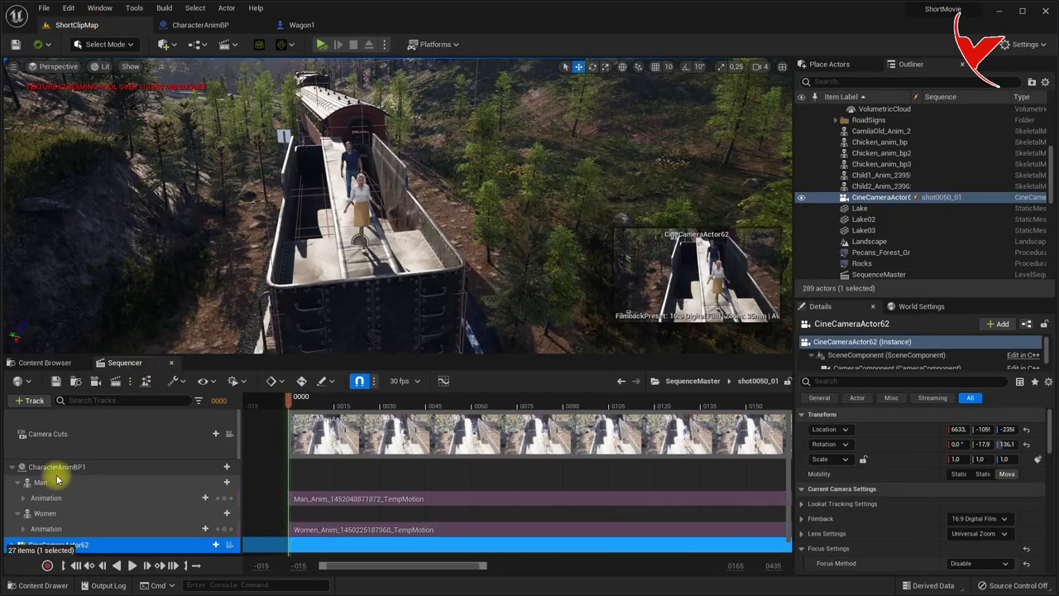
- Add an Attach track binding CineCameraActor62 to Wagon1's referenceBOX at socket Box_163AE366
click(11, 466)
click(213, 484)
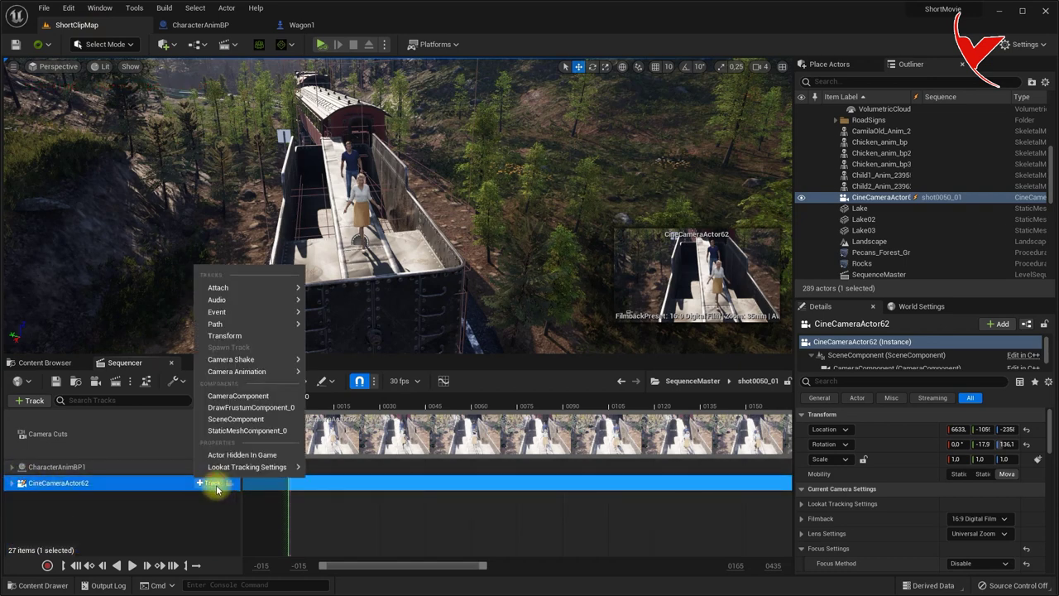
mouse_move(335, 293)
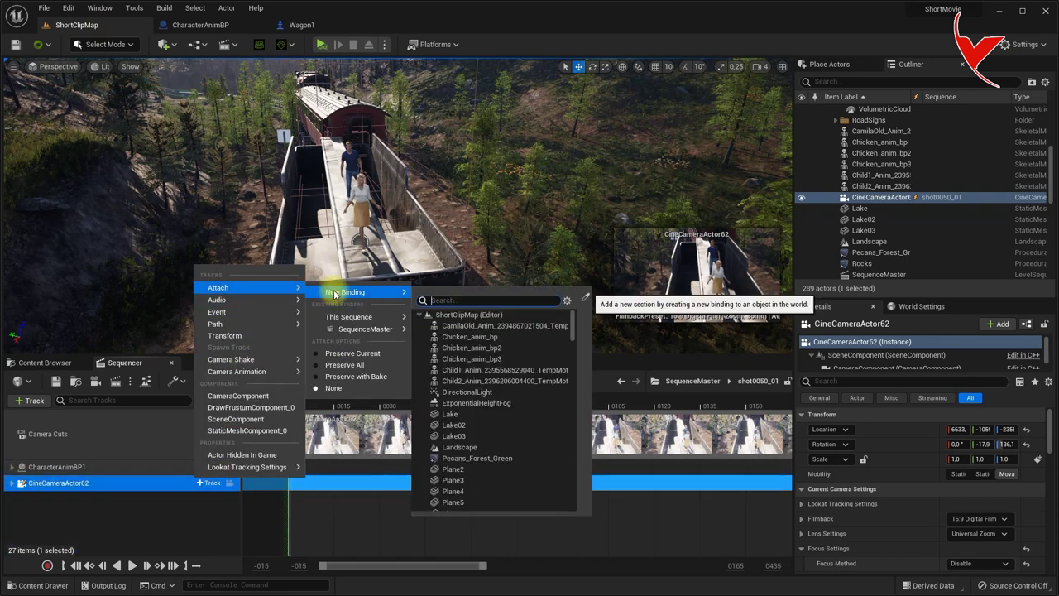
text(wa)
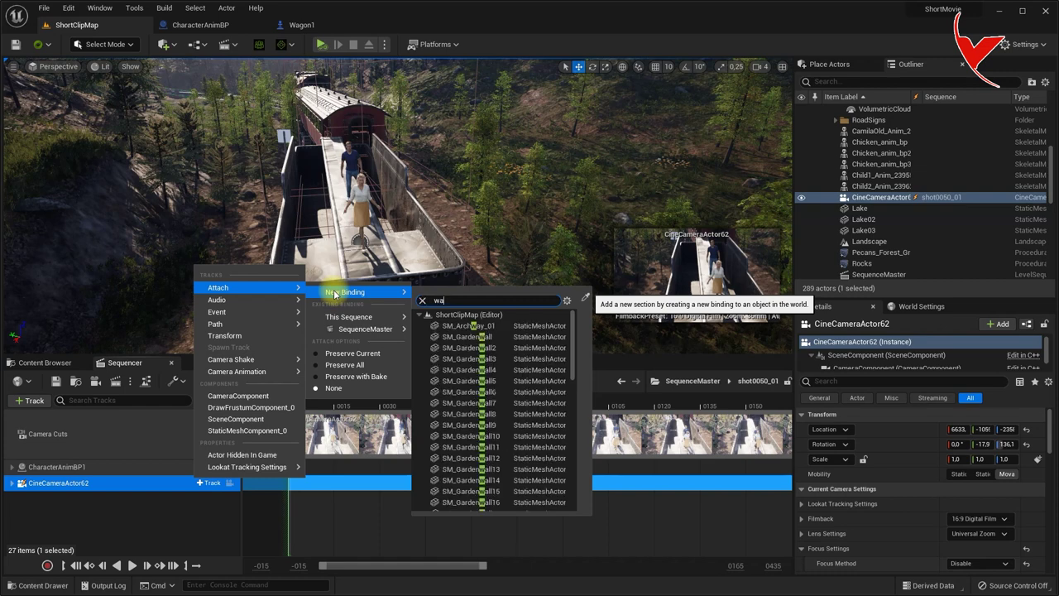
text(go)
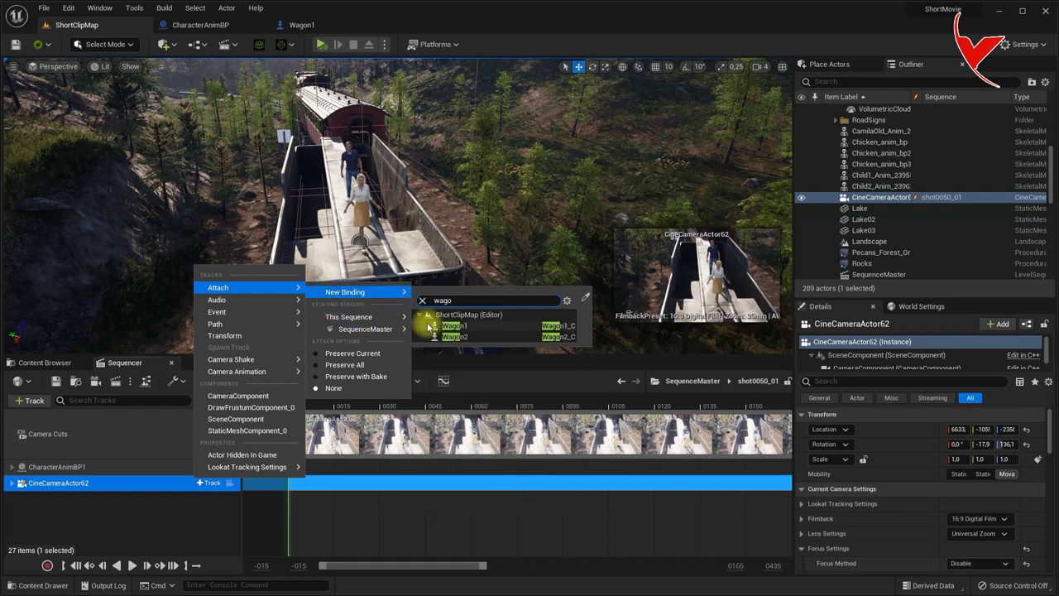
click(445, 325)
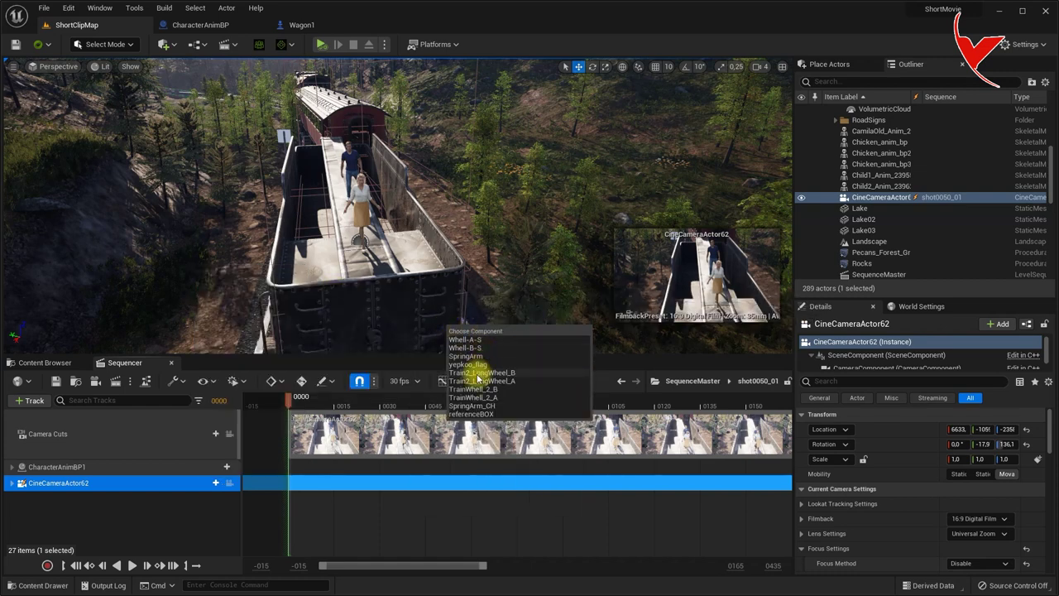
click(484, 416)
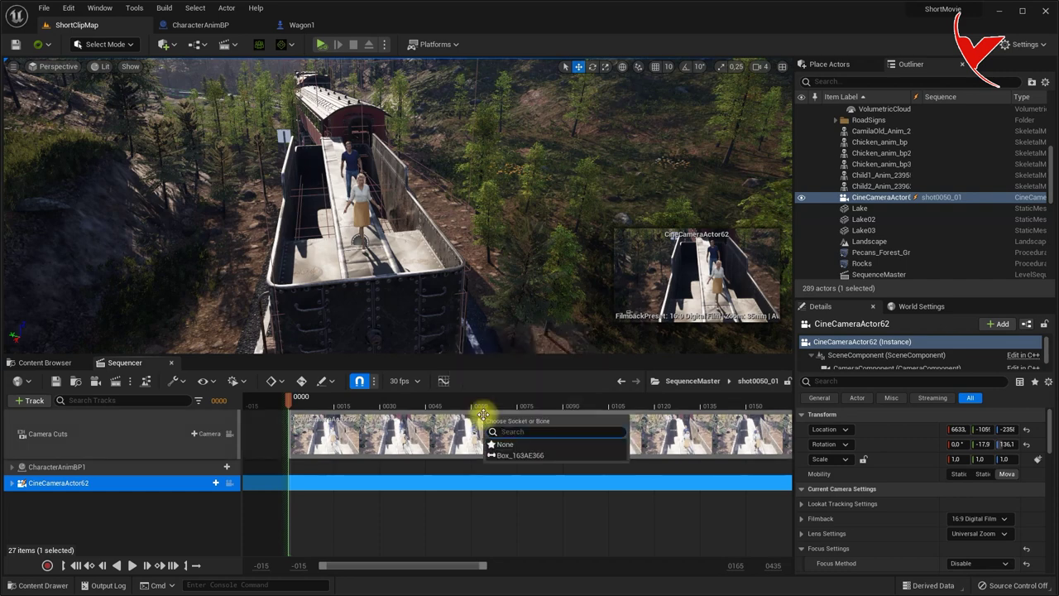
click(501, 455)
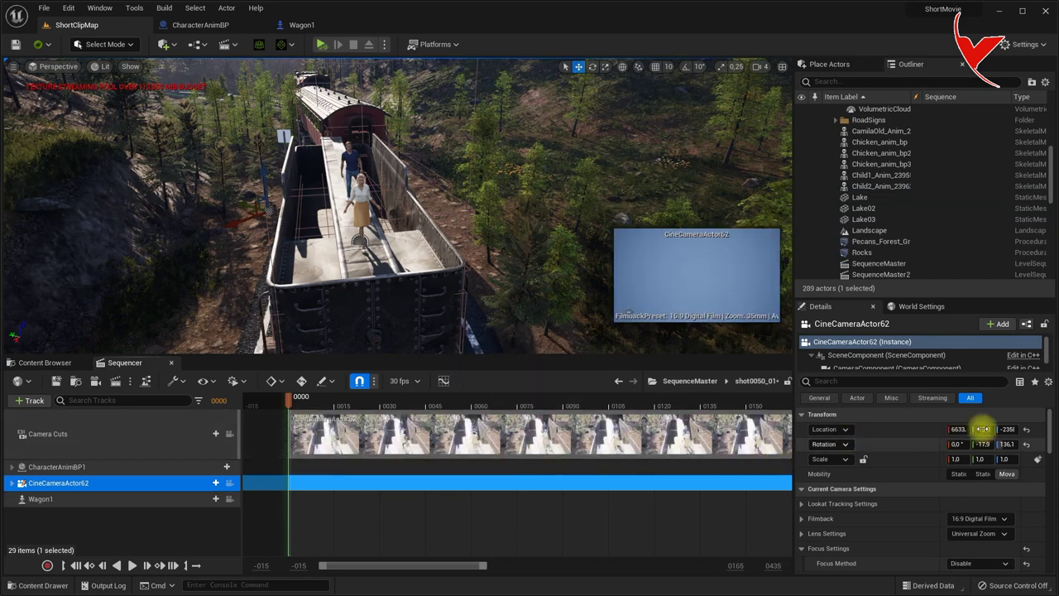
- Zero the camera's location, then pilot it close beside the walking blonde woman
click(1031, 435)
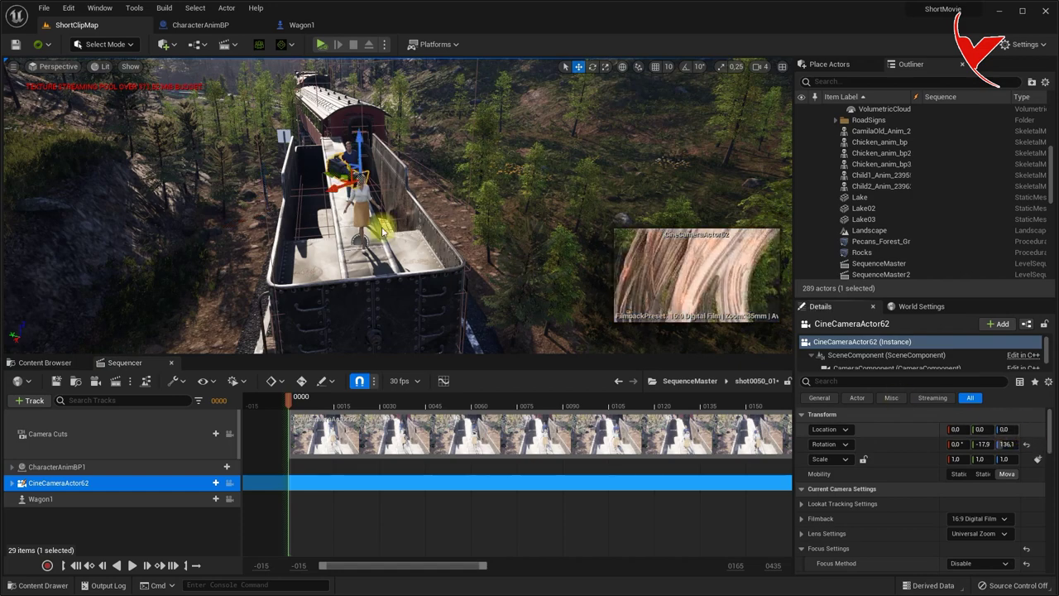
click(229, 483)
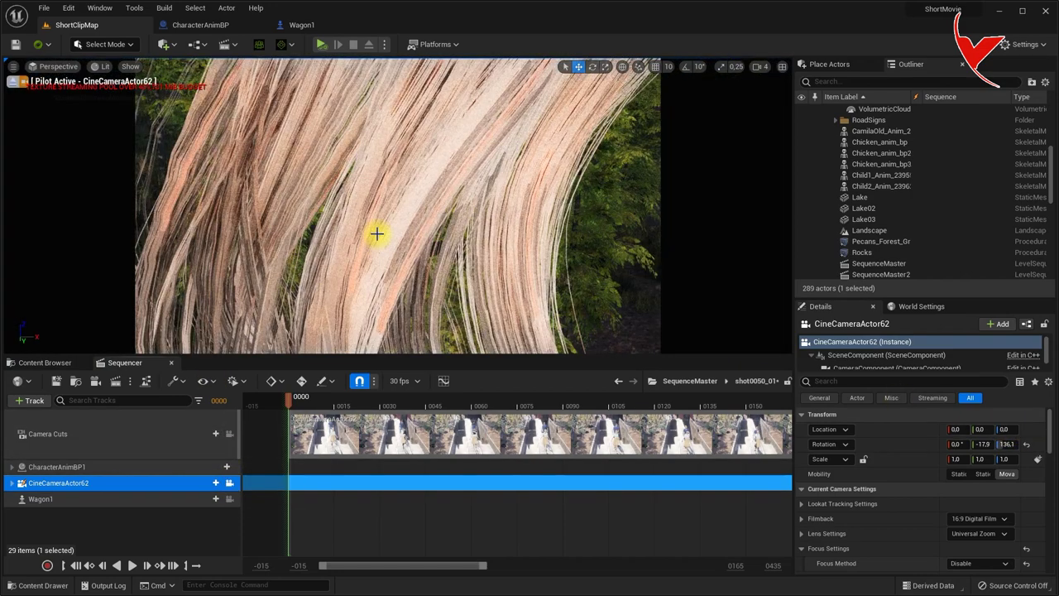
right_drag(389, 238, 97, 230)
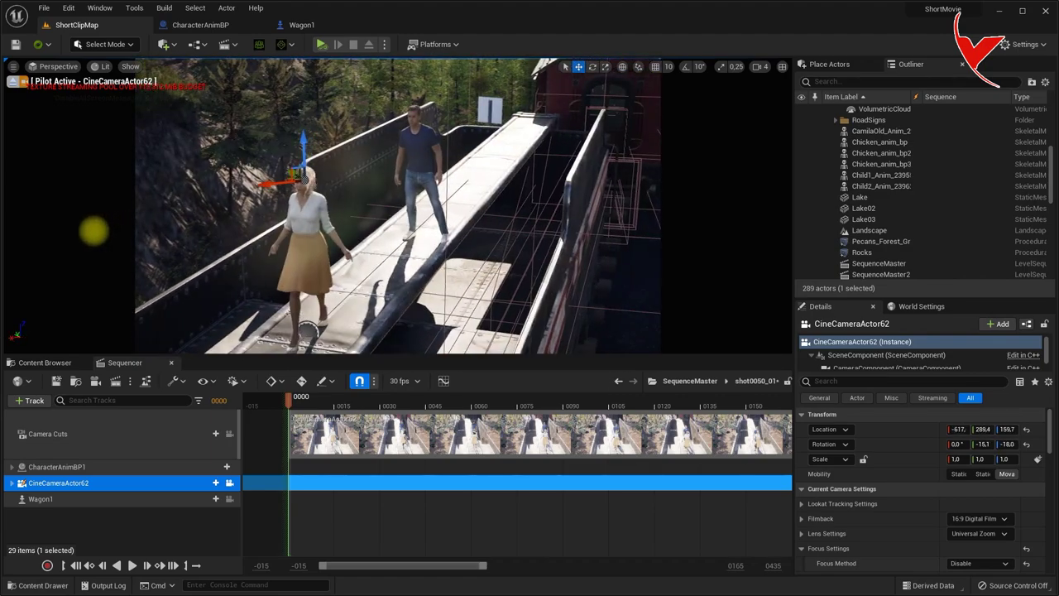
right_drag(96, 230, 97, 230)
click(758, 71)
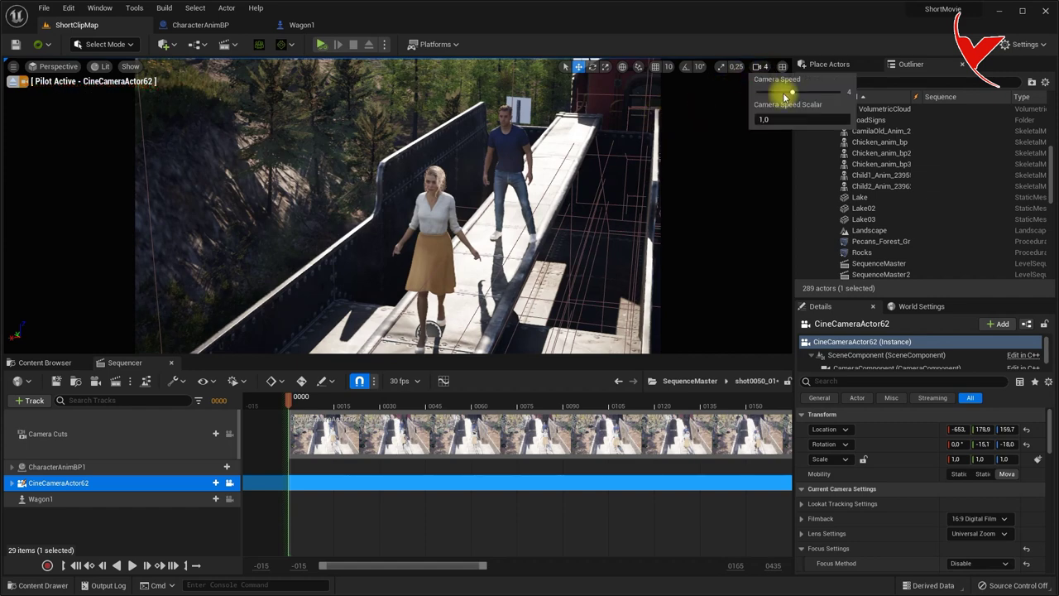
right_drag(588, 189, 547, 189)
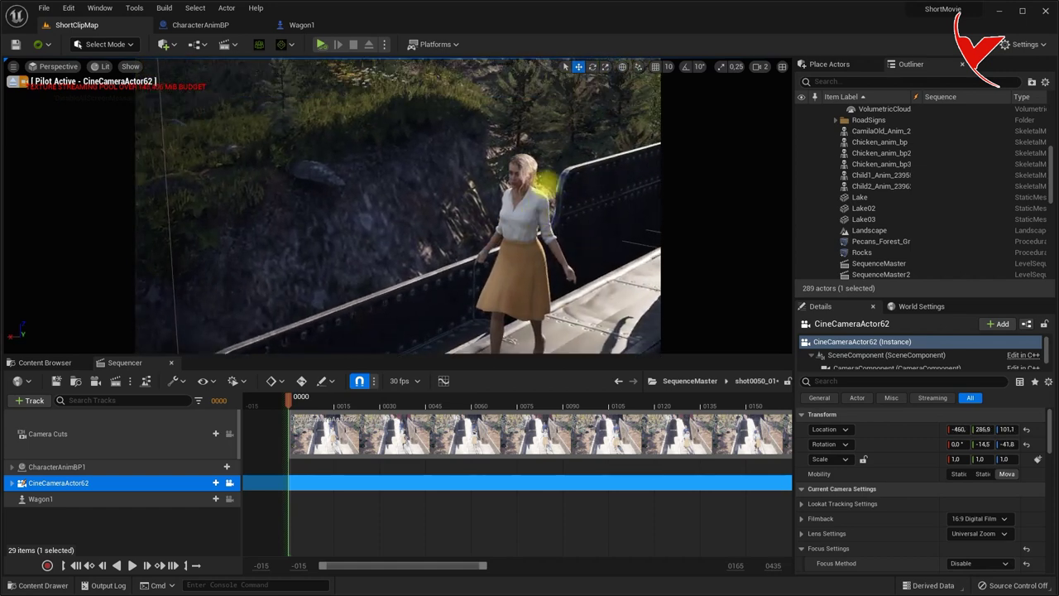
right_drag(547, 190, 546, 189)
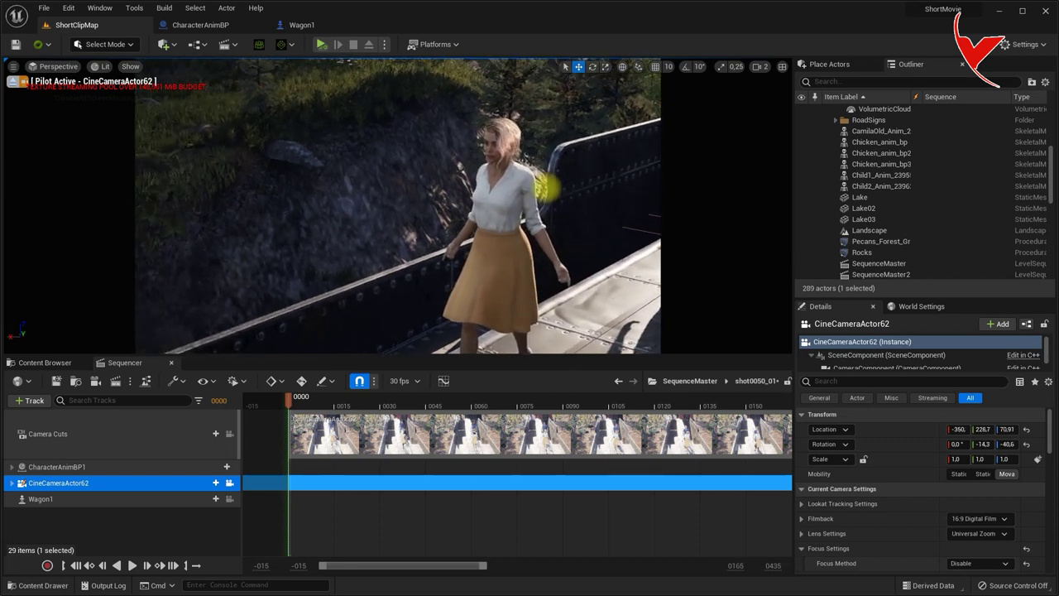
click(13, 485)
scroll(91, 516, down, 2)
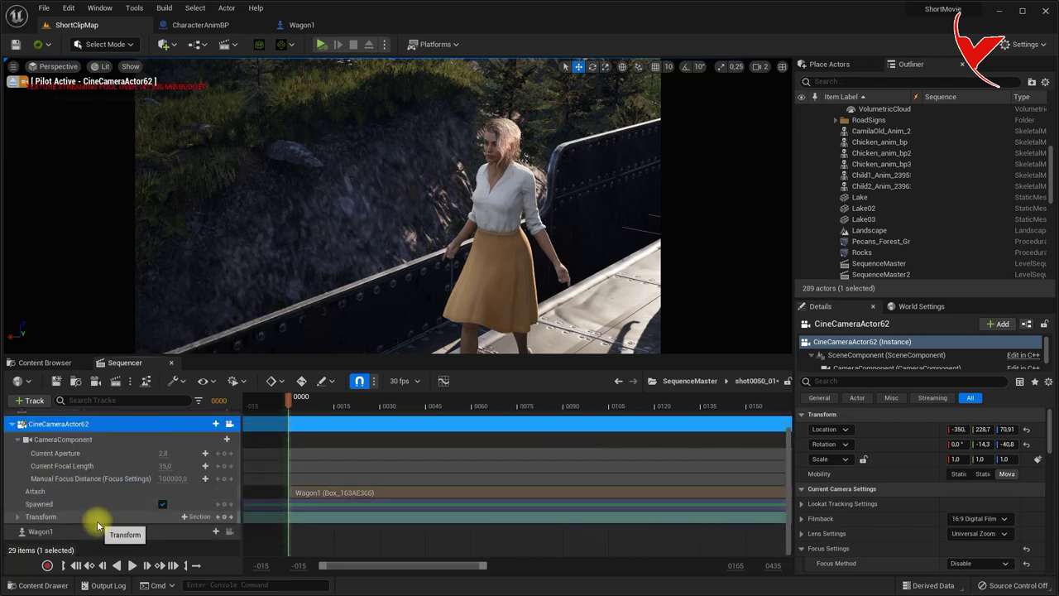
- Key the camera transform at frame 0000, reframe on the couple, and key again at 0099
click(225, 521)
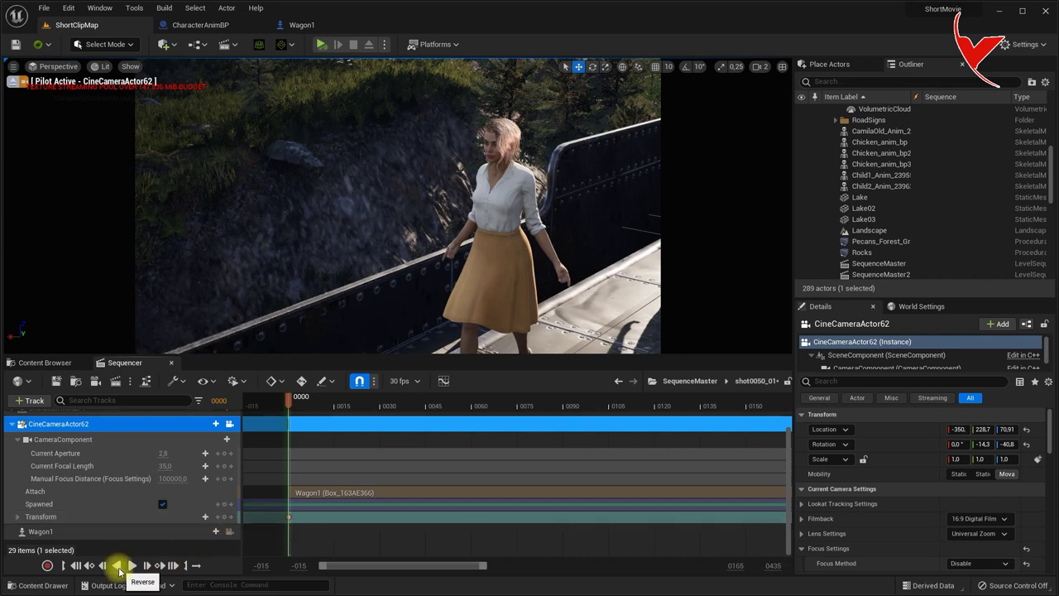
click(134, 568)
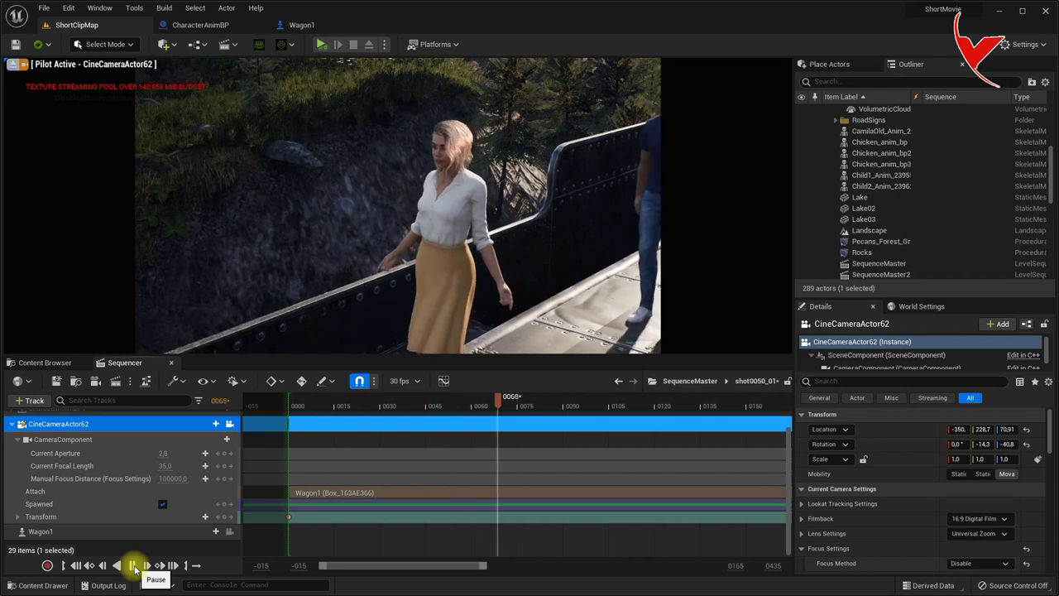
click(135, 568)
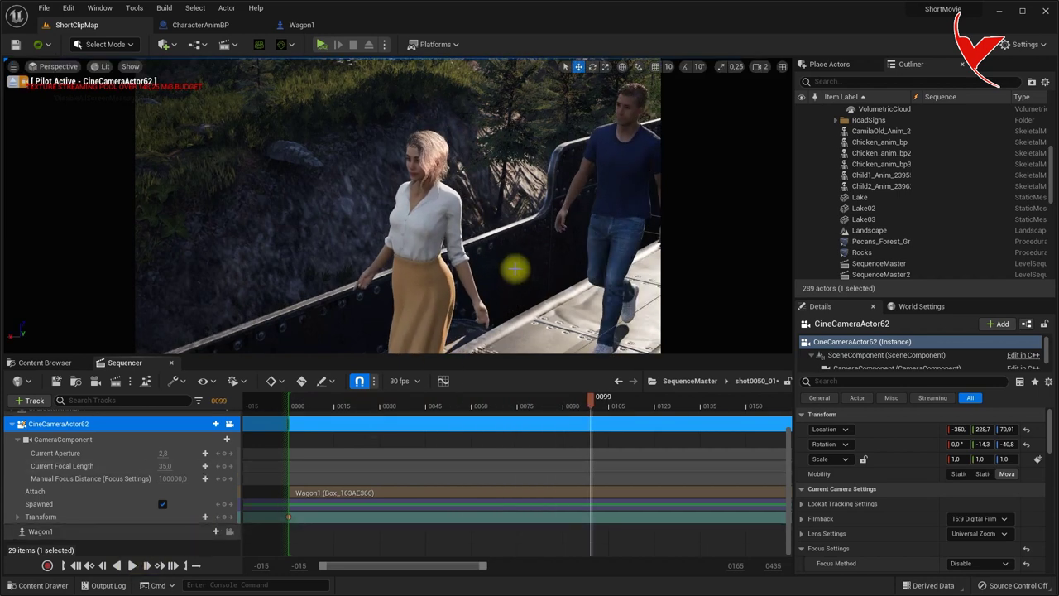
drag(516, 268, 615, 266)
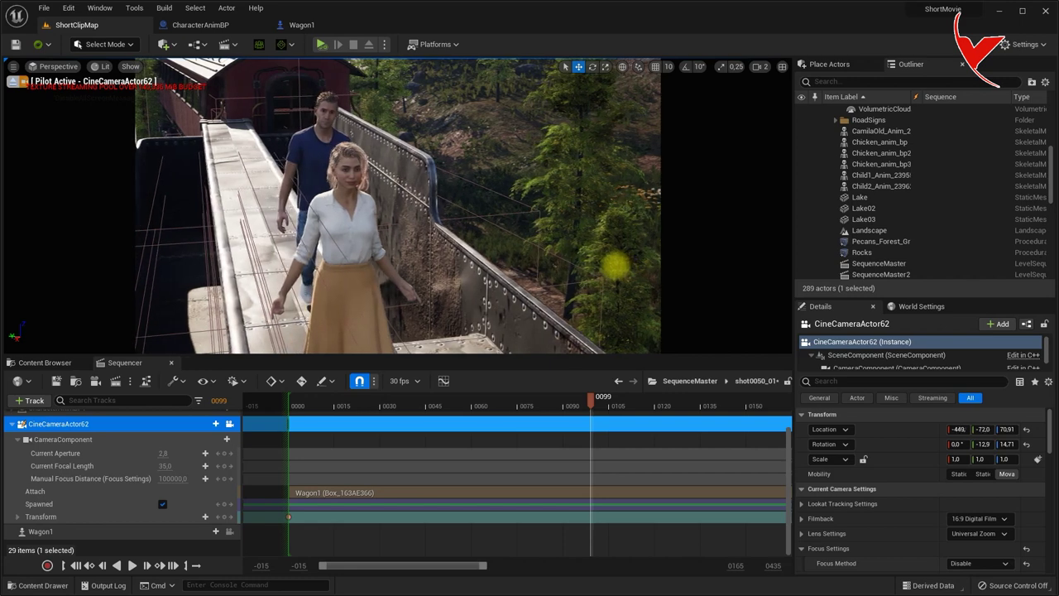
click(224, 519)
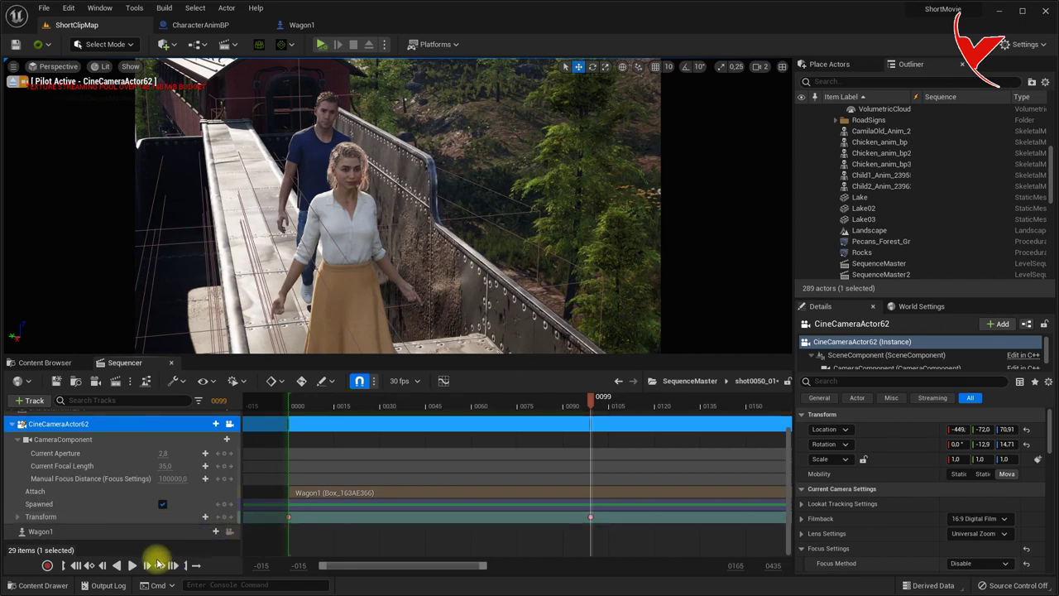
- Stop at frame 0235 and reposition the camera to frame the couple more closely
click(132, 565)
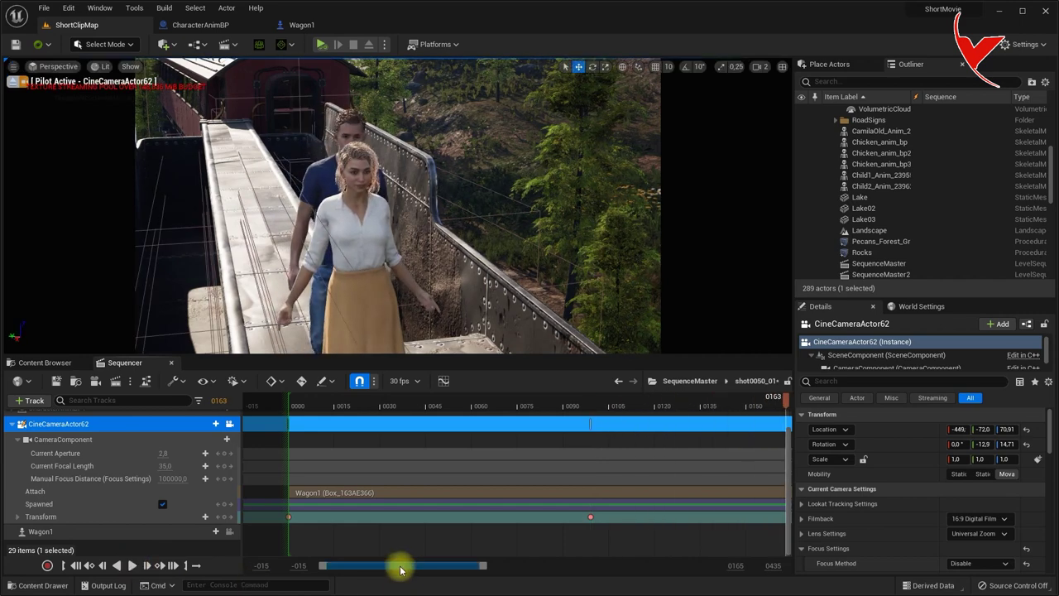
drag(400, 569, 468, 568)
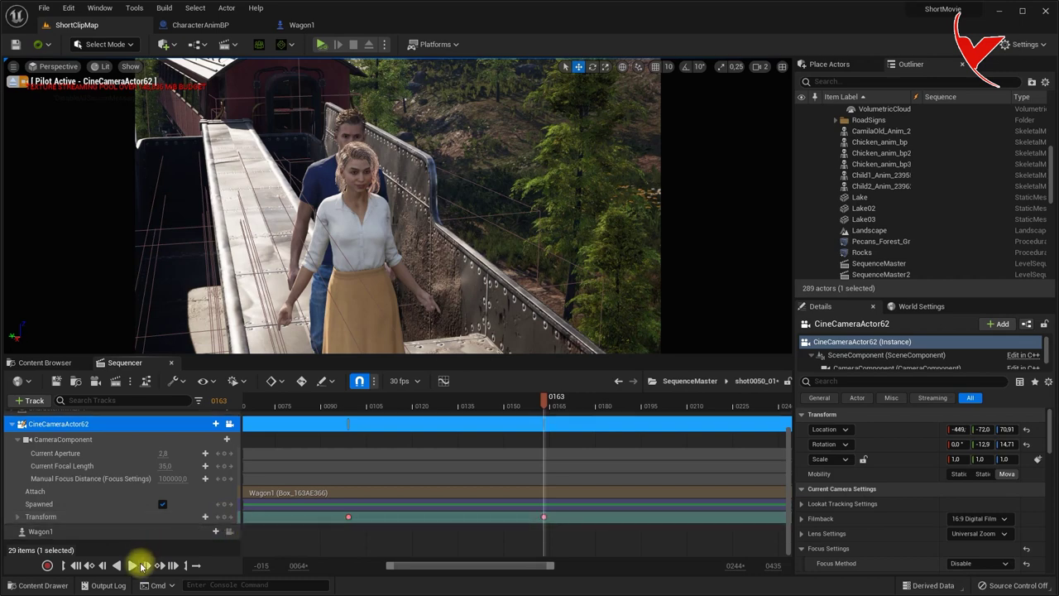
click(132, 566)
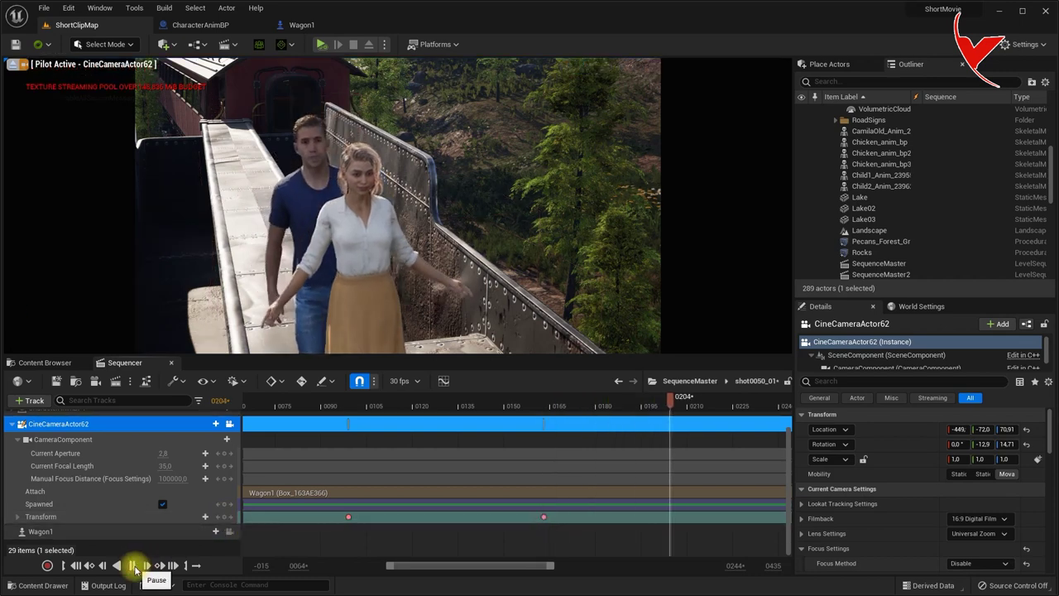
click(133, 566)
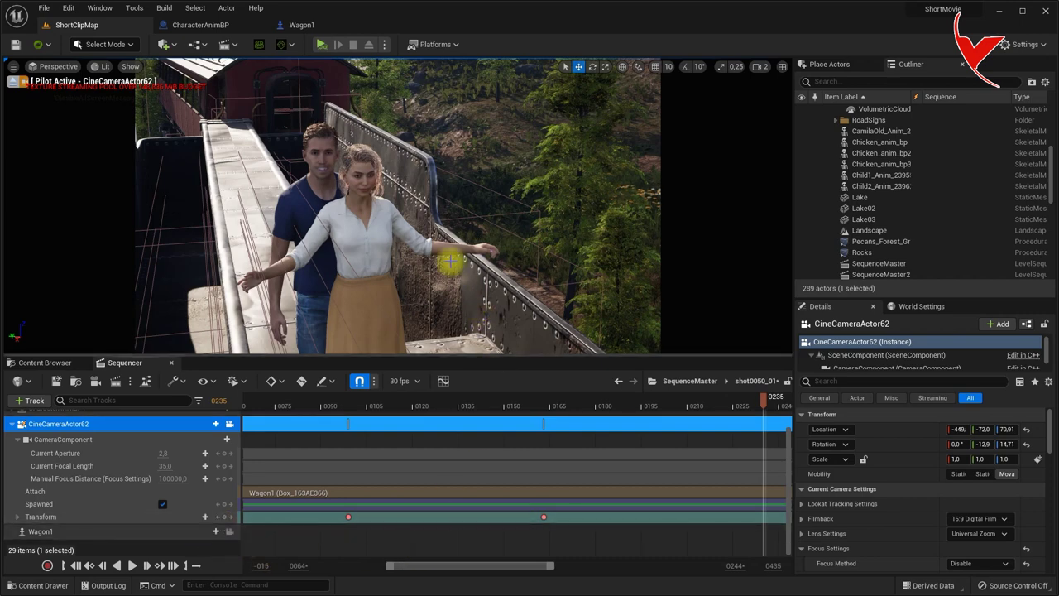
key(Left)
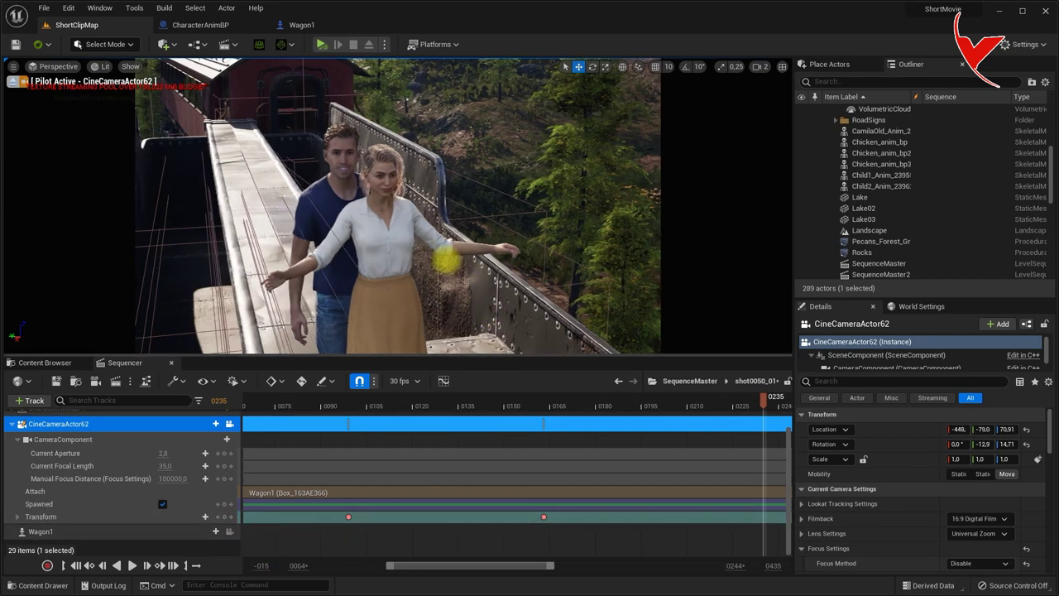
right_drag(445, 260, 493, 253)
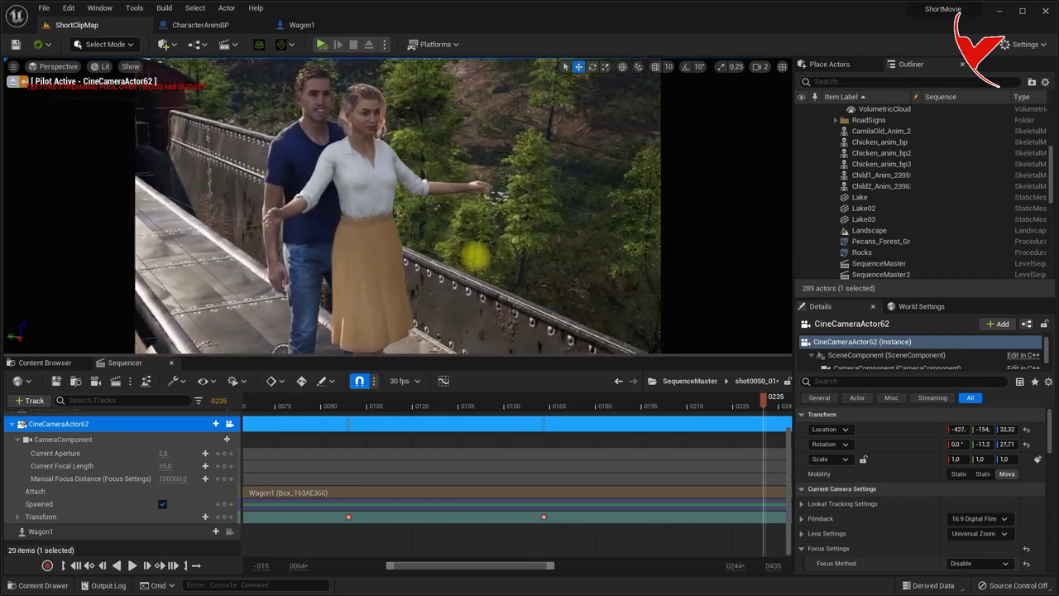
key(w)
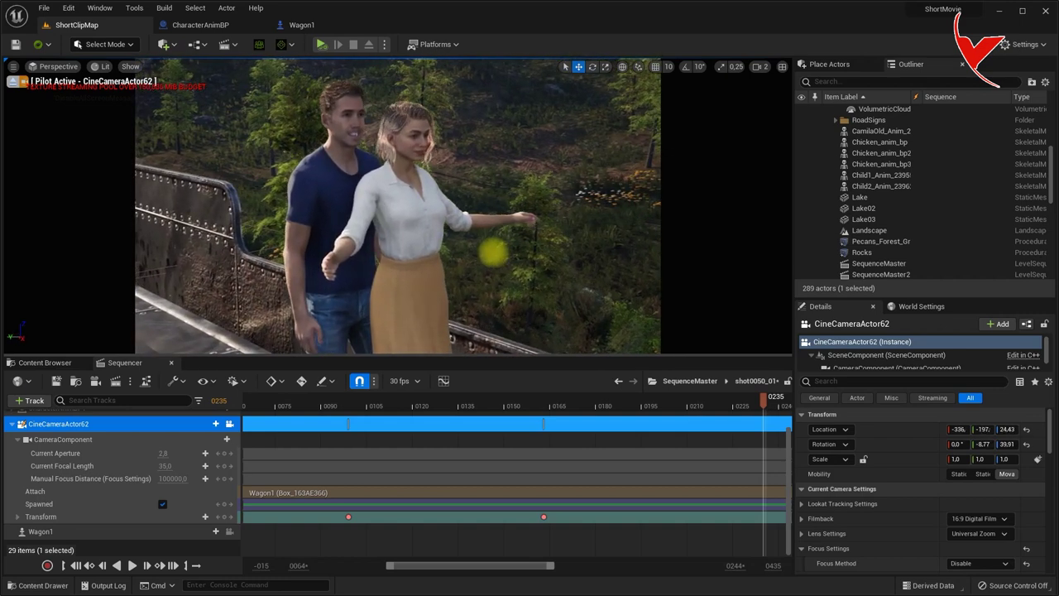
key(w)
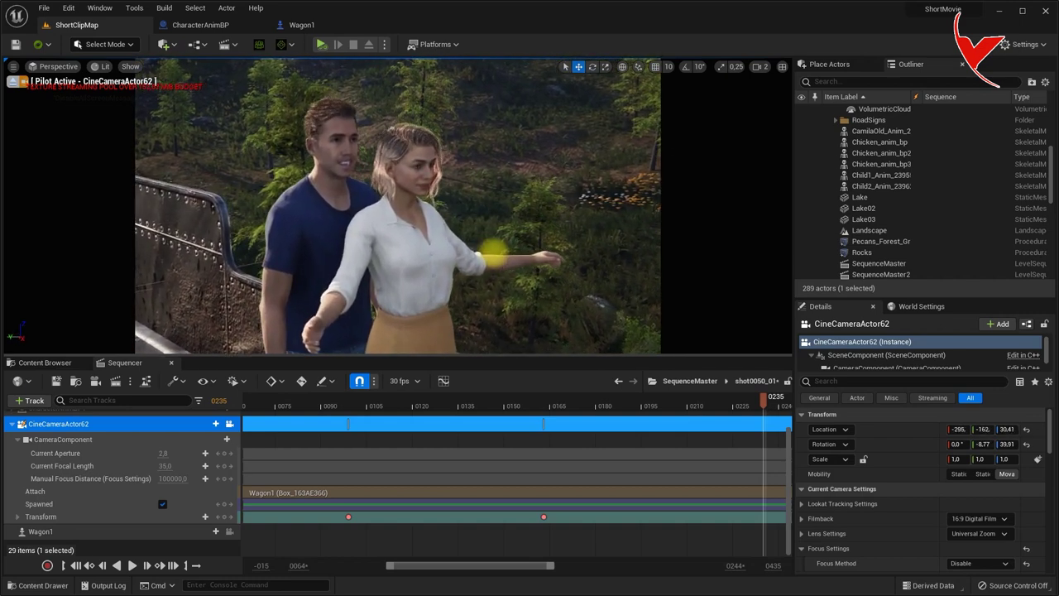
key(s)
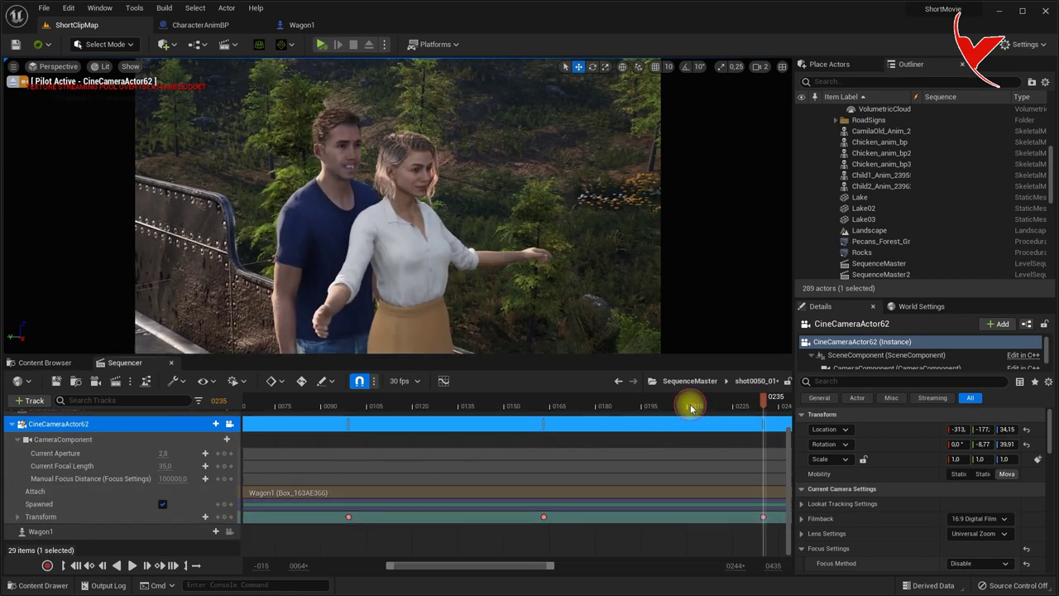
- Replay from about frame 0208 to check the camera move, stopping at frame 0309
click(691, 406)
click(133, 565)
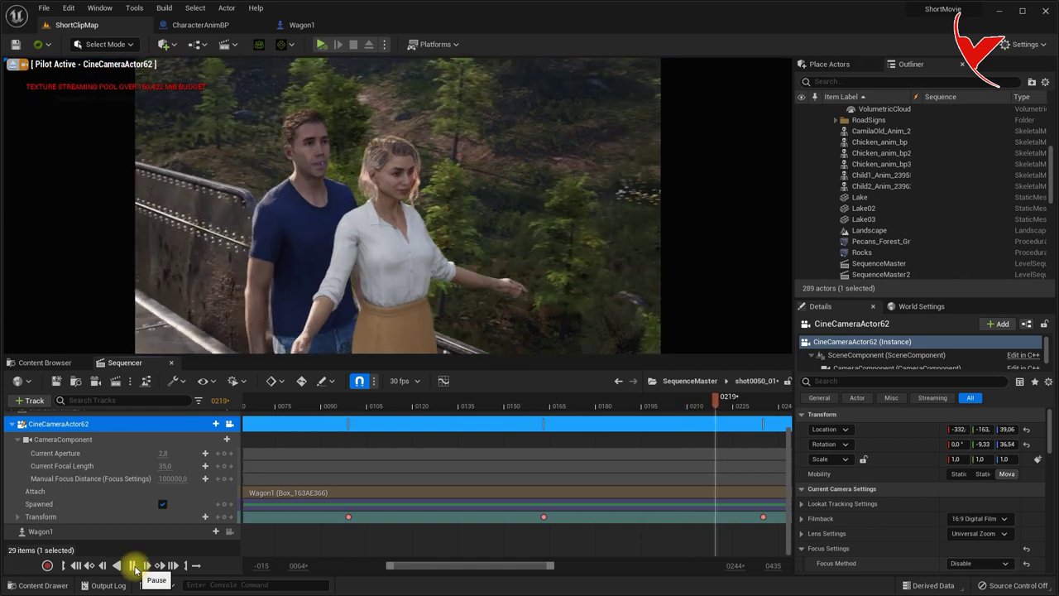
click(133, 566)
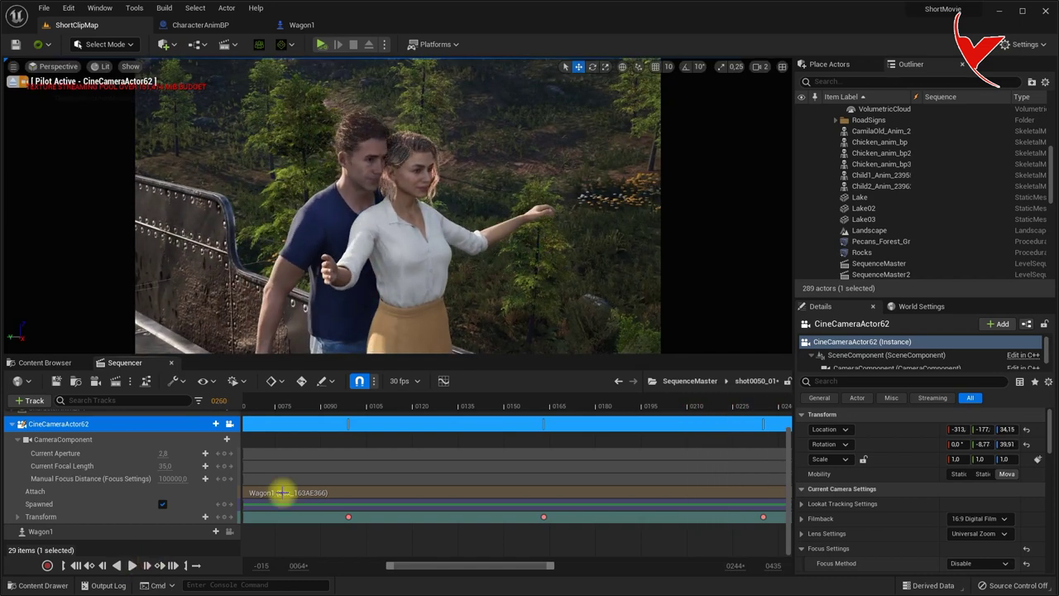
drag(485, 569, 610, 569)
click(133, 566)
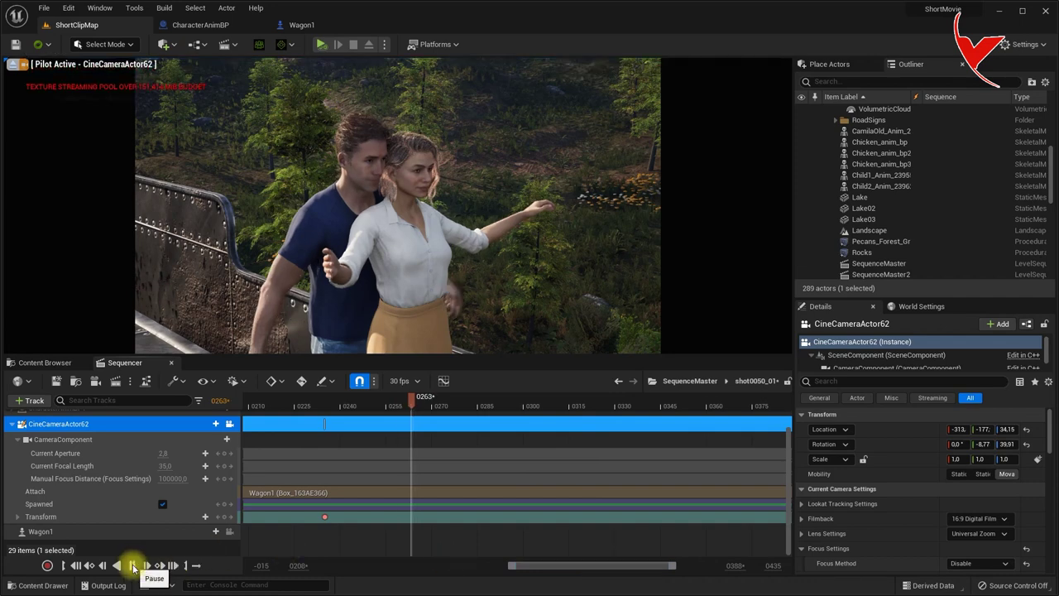
click(133, 566)
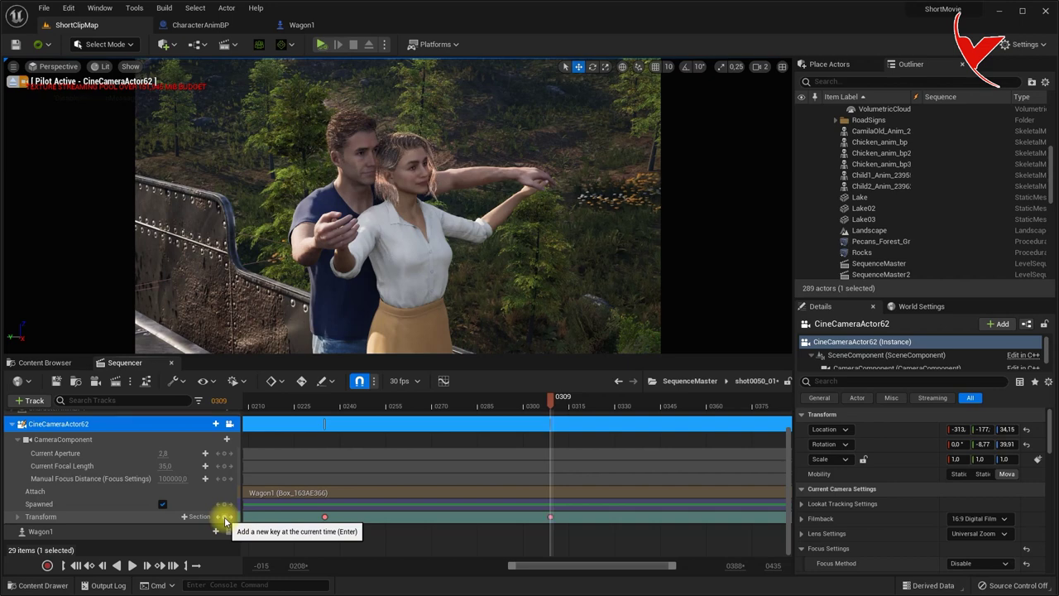
- At frame 0395, swing CineCameraActor62 behind the couple looking out over the forest, keying its Transform
click(132, 566)
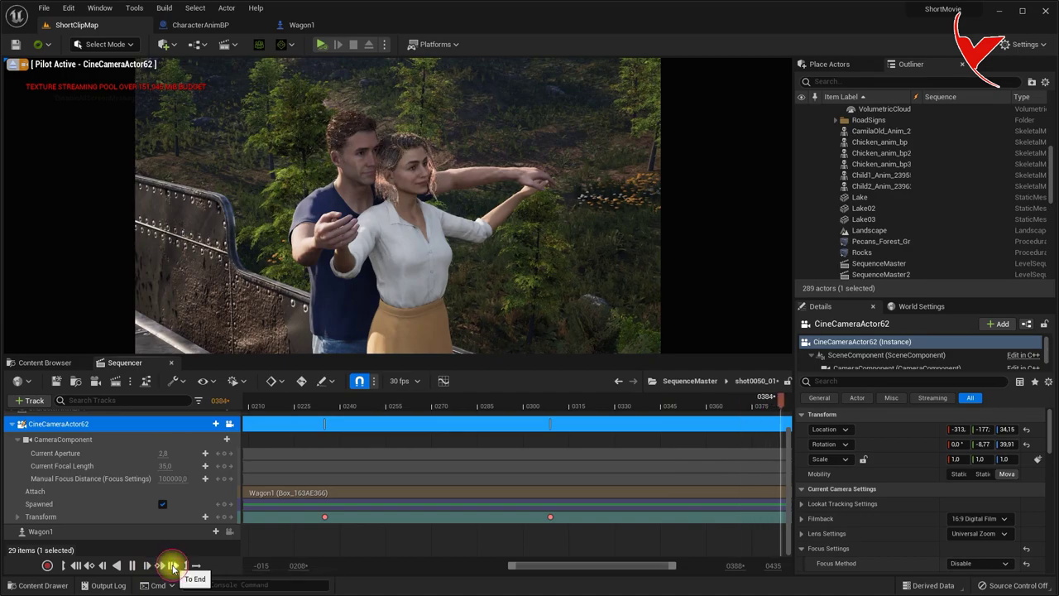
right_drag(454, 183, 669, 177)
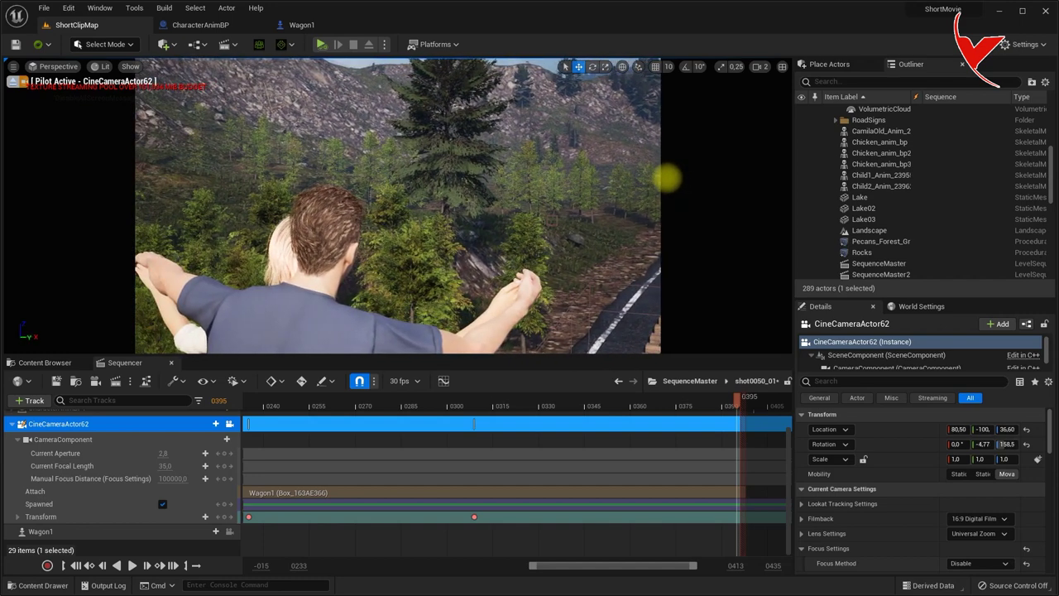
right_drag(668, 178, 662, 183)
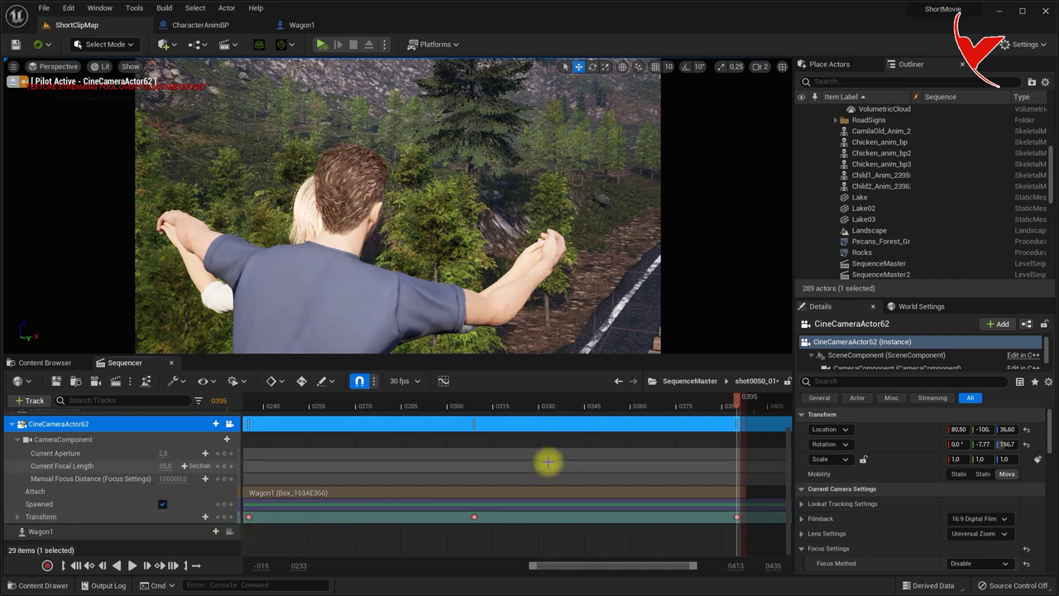
click(77, 566)
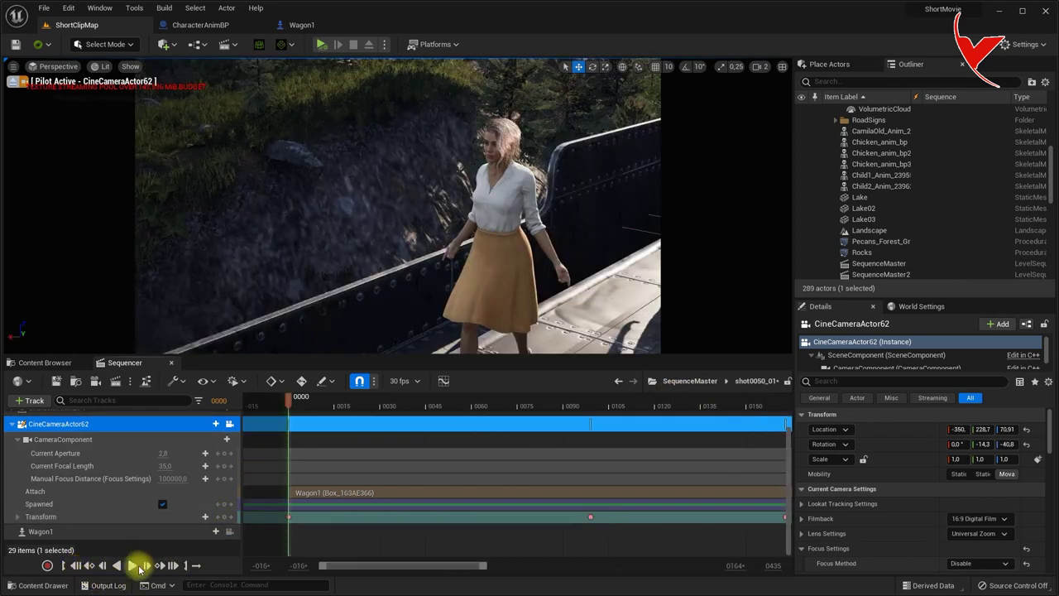
- Move the middle camera Transform key from frame 0309 to 0294 and replay the shot to check
click(132, 565)
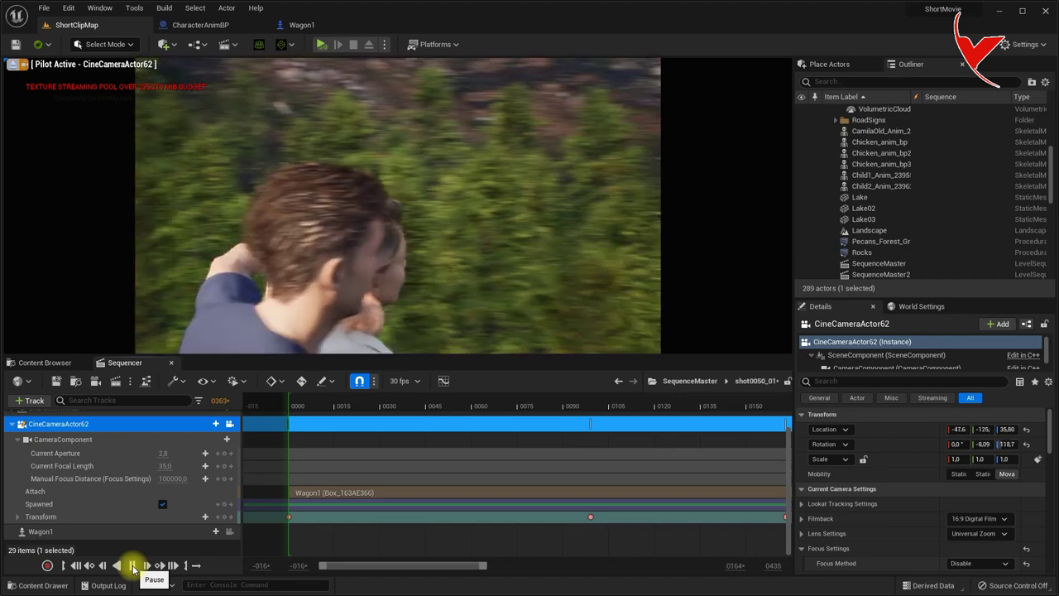
click(134, 566)
mouse_move(405, 571)
mouse_down()
mouse_move(633, 561)
mouse_move(612, 561)
mouse_up()
click(507, 518)
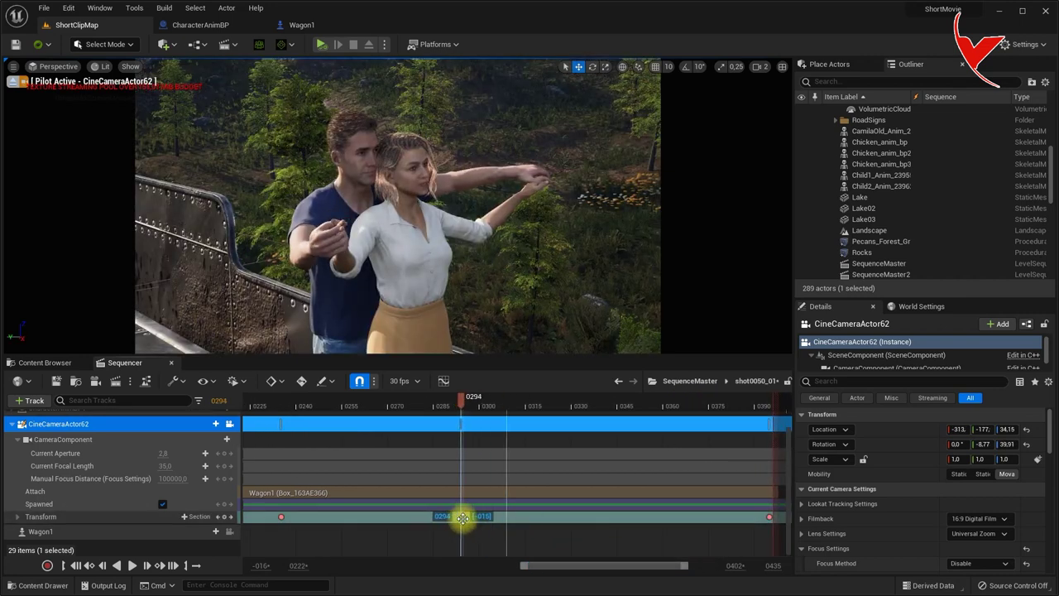
click(403, 405)
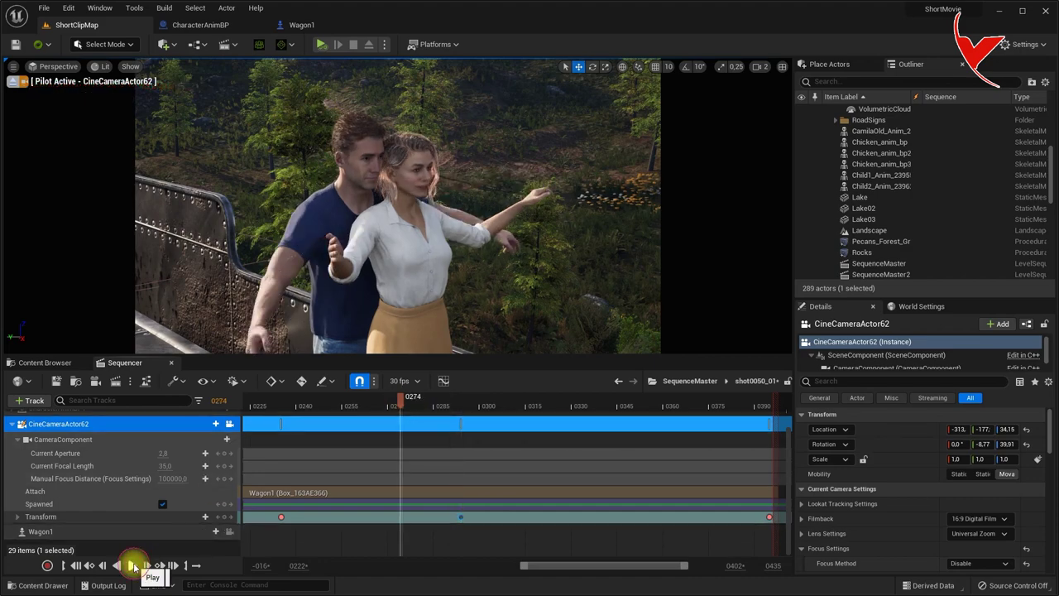
click(132, 566)
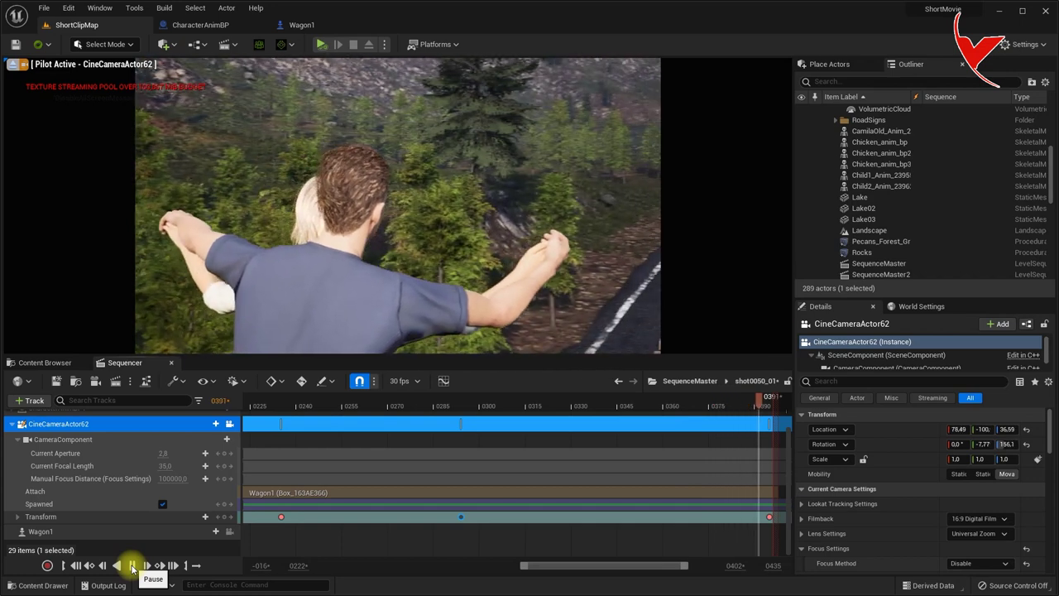
click(132, 567)
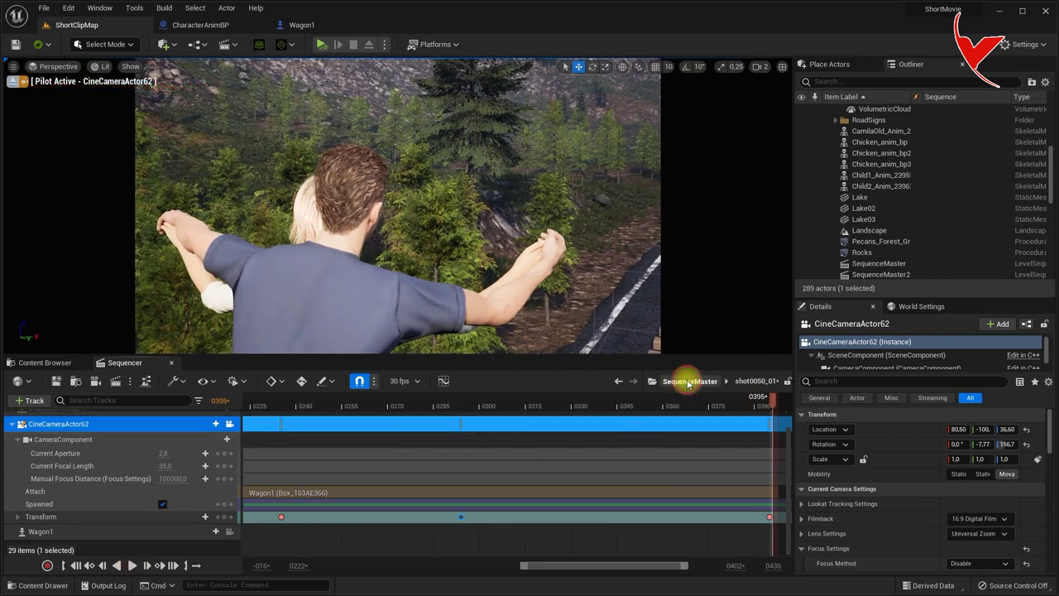
- Return to SequenceMaster with Lock Viewport to Shots enabled and close the Wagon1 editor
click(687, 381)
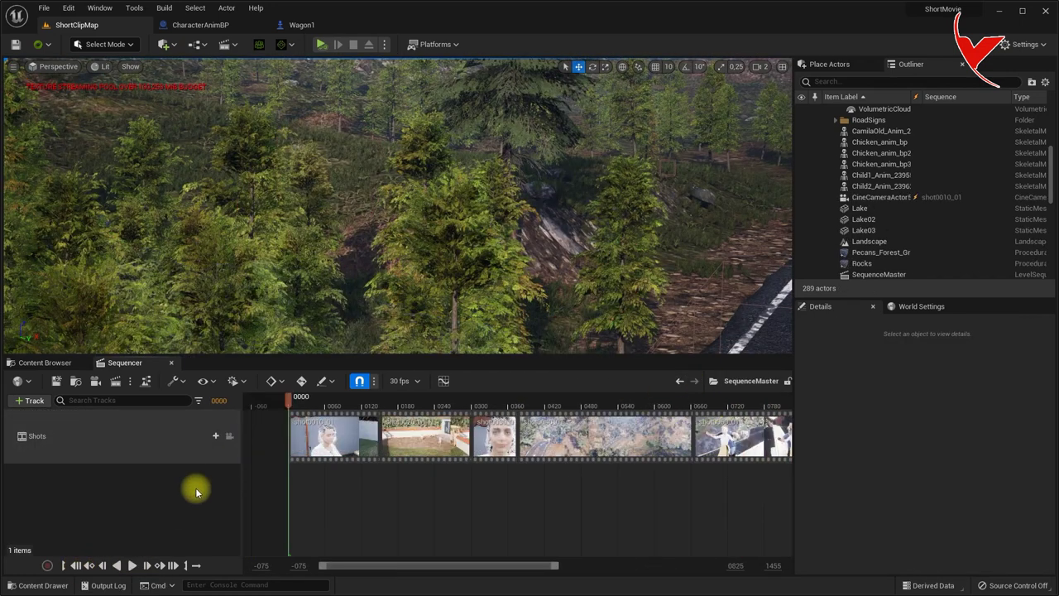
click(229, 437)
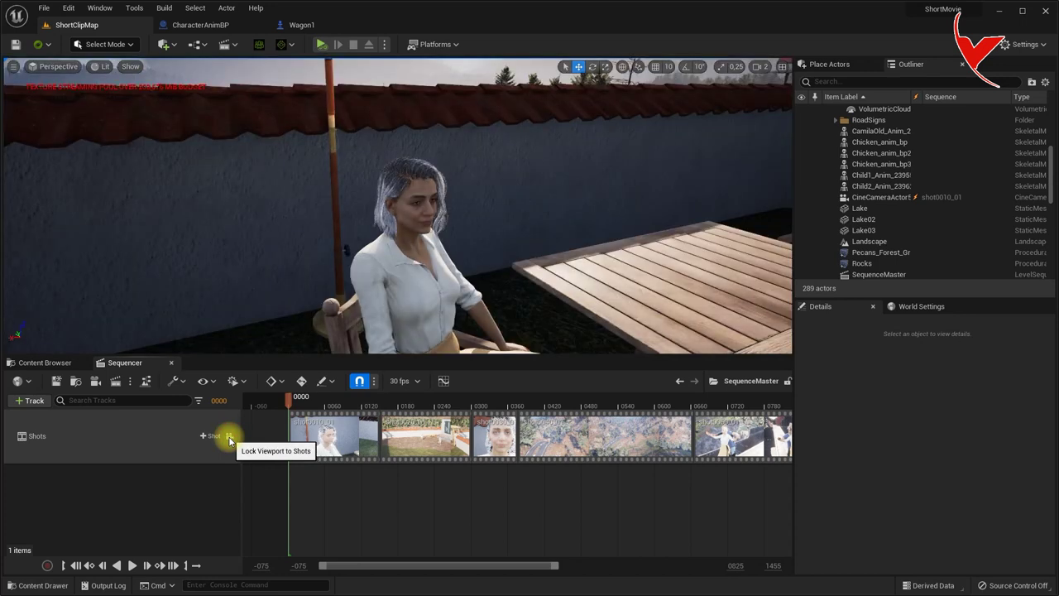
click(376, 26)
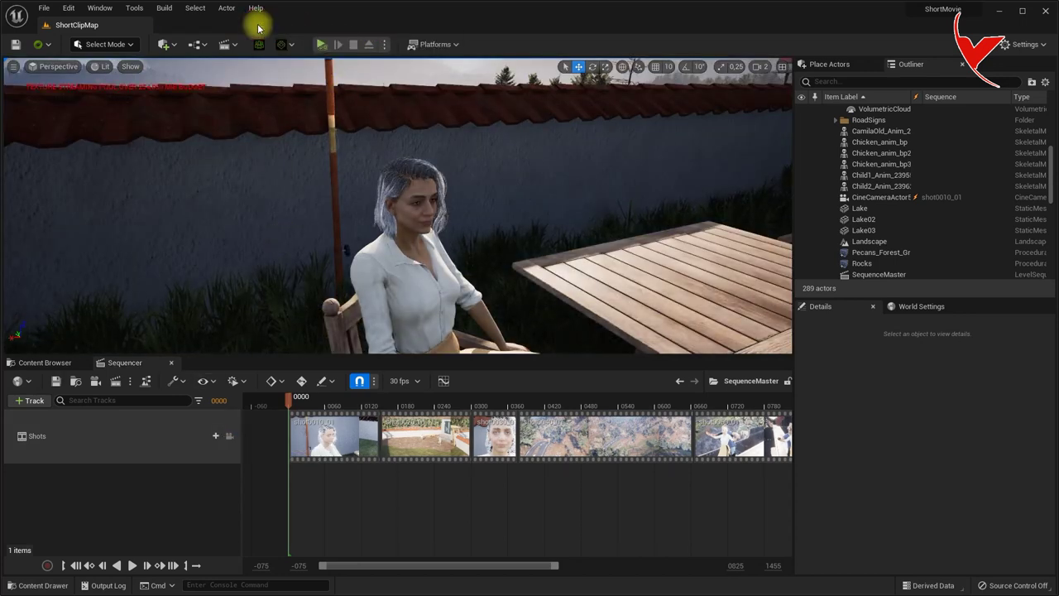
click(230, 436)
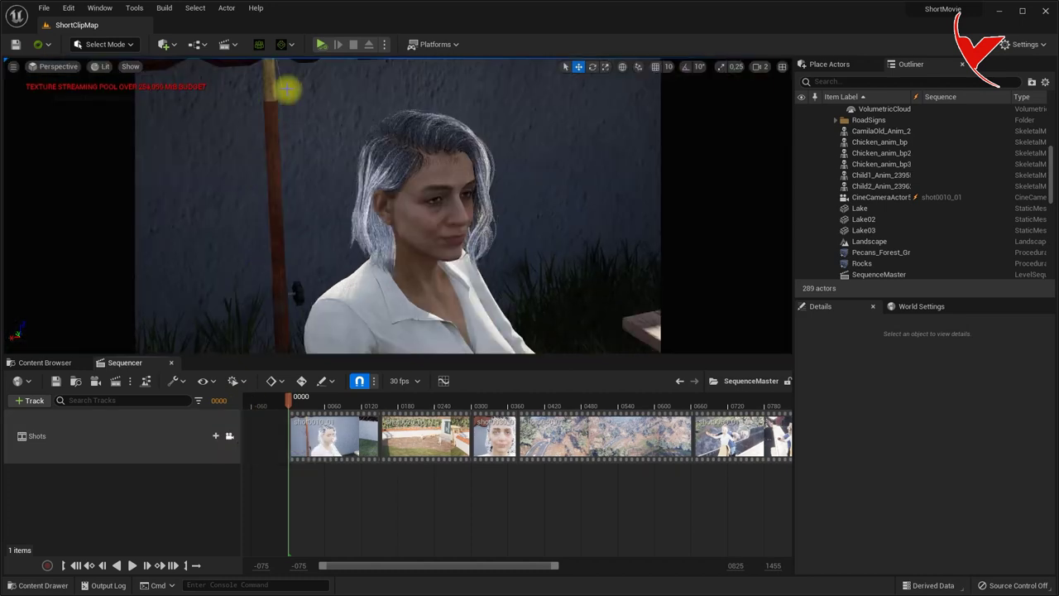
- Preview the full master sequence through frame 1058, then return to frame 0000
click(130, 567)
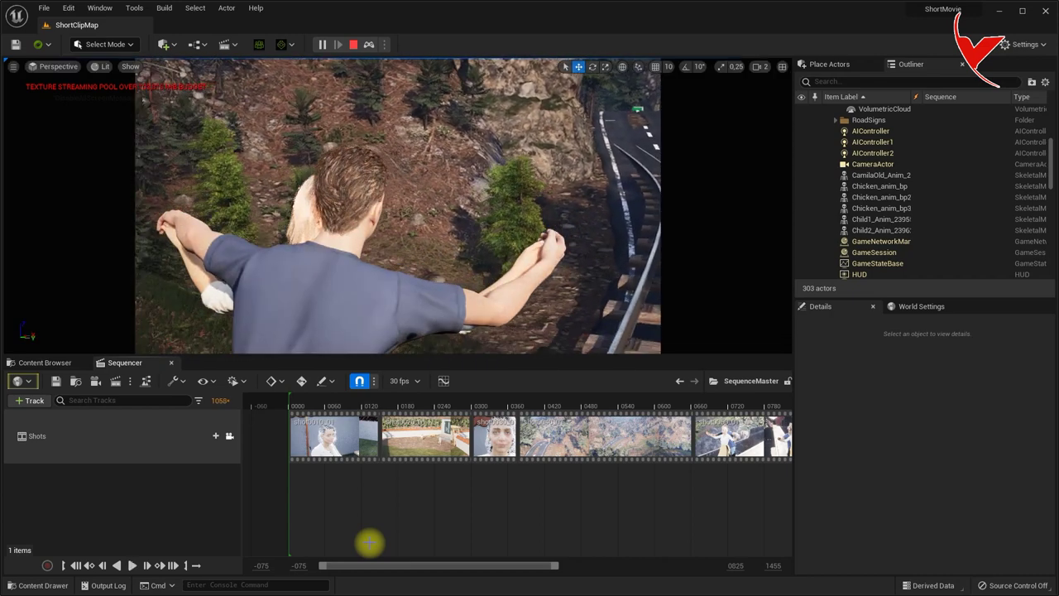
key(Escape)
drag(536, 569, 697, 566)
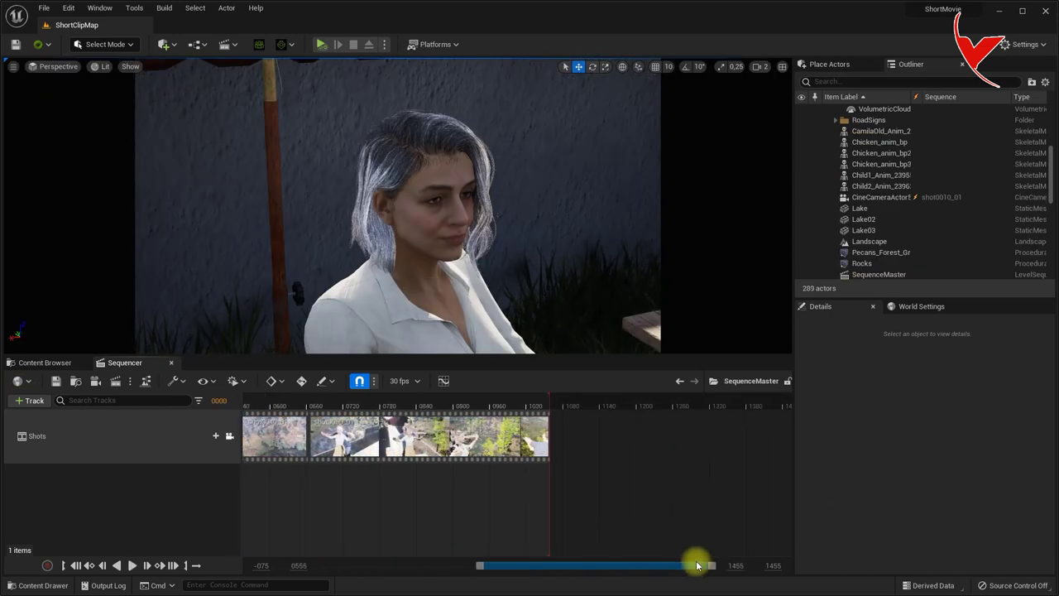
- Open shot0050_01, scrub to the couple at the railing near frame 0231, and show the track-type list
double_click(428, 438)
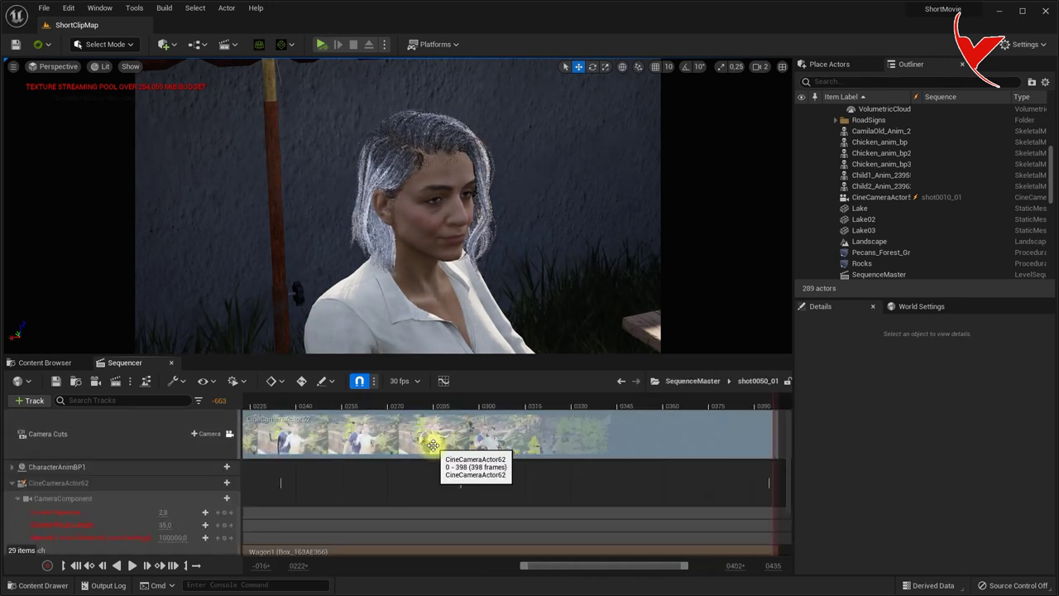
click(76, 566)
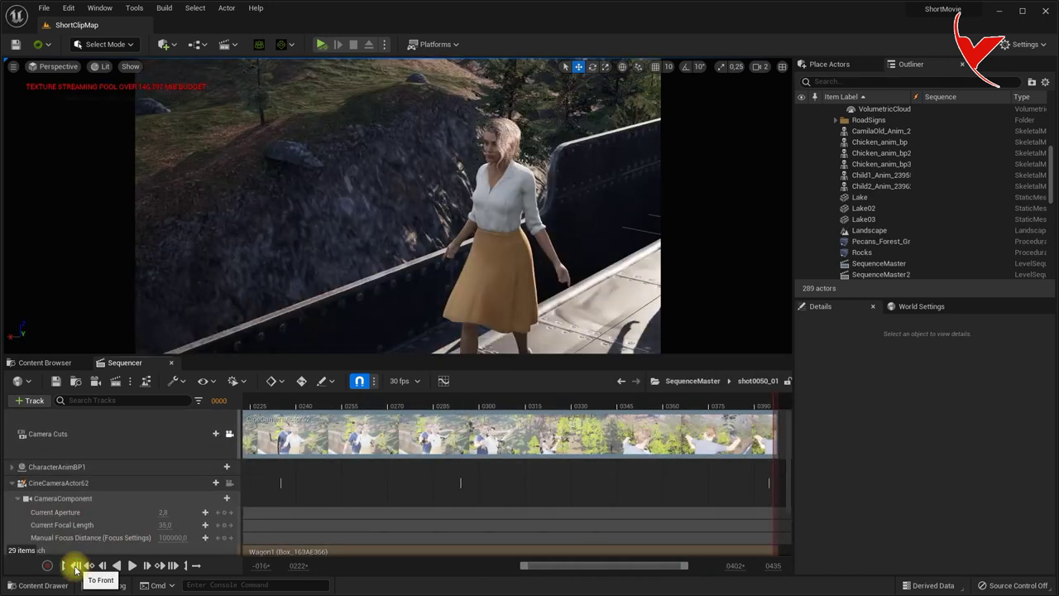
click(294, 402)
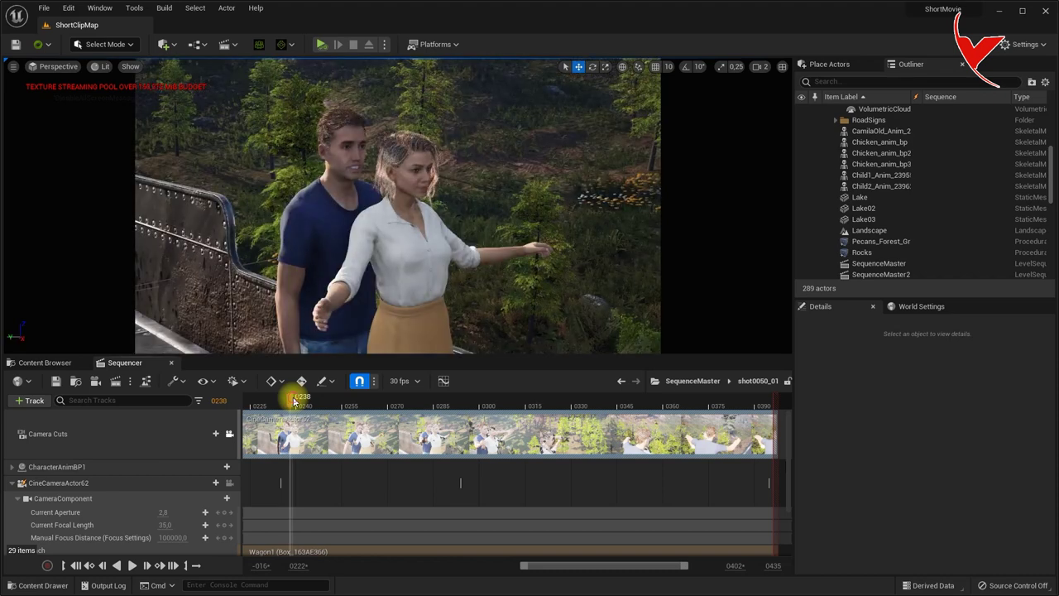
mouse_move(302, 401)
mouse_down()
mouse_move(407, 402)
mouse_move(284, 403)
mouse_move(267, 413)
mouse_move(296, 414)
mouse_move(269, 414)
mouse_up()
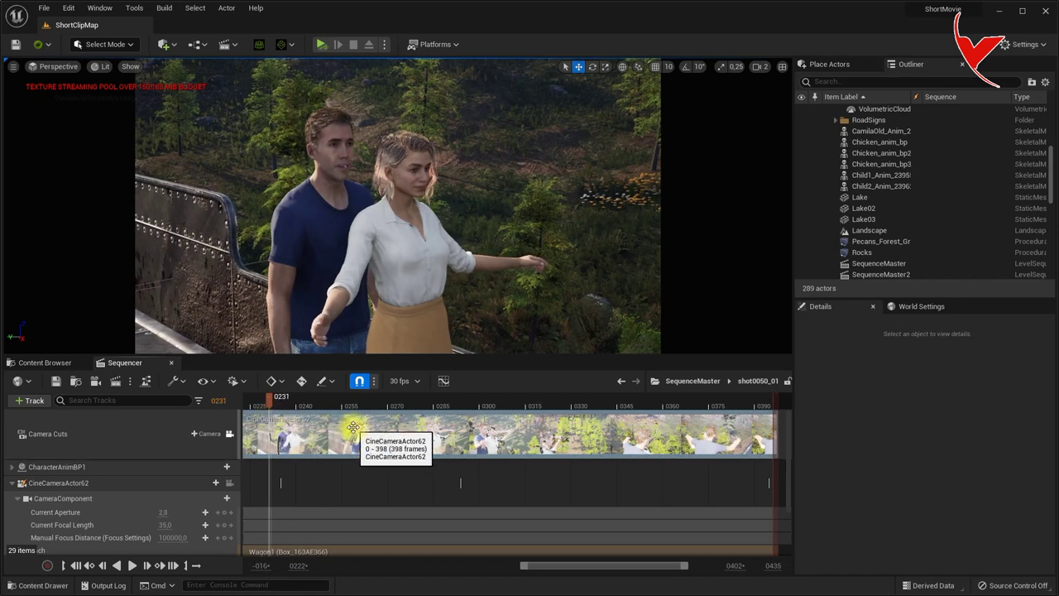
click(35, 403)
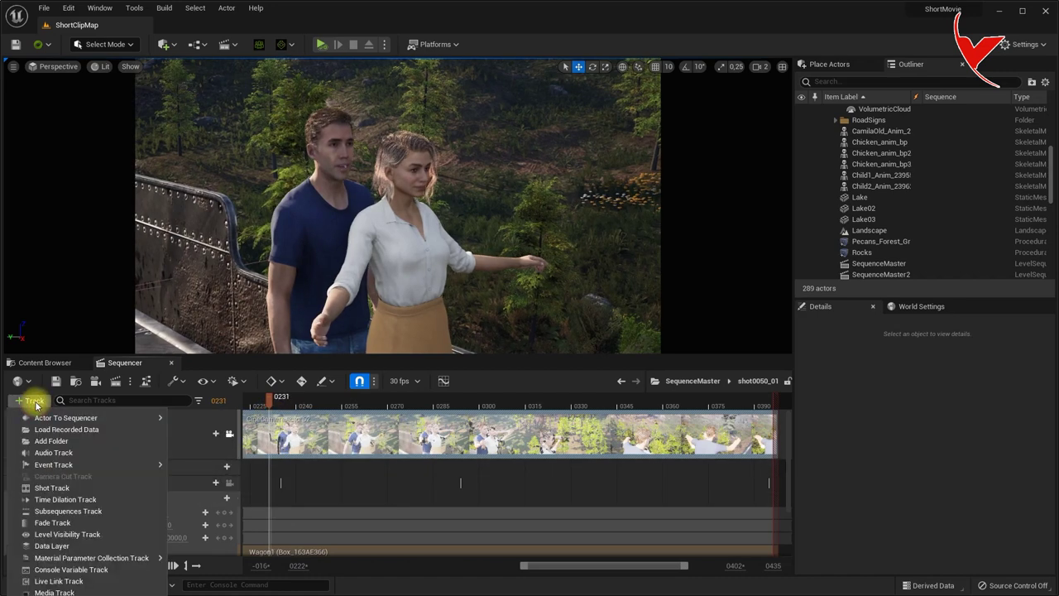
- Add an Audio track to the shot and browse to Content > ShortClipCH
click(60, 454)
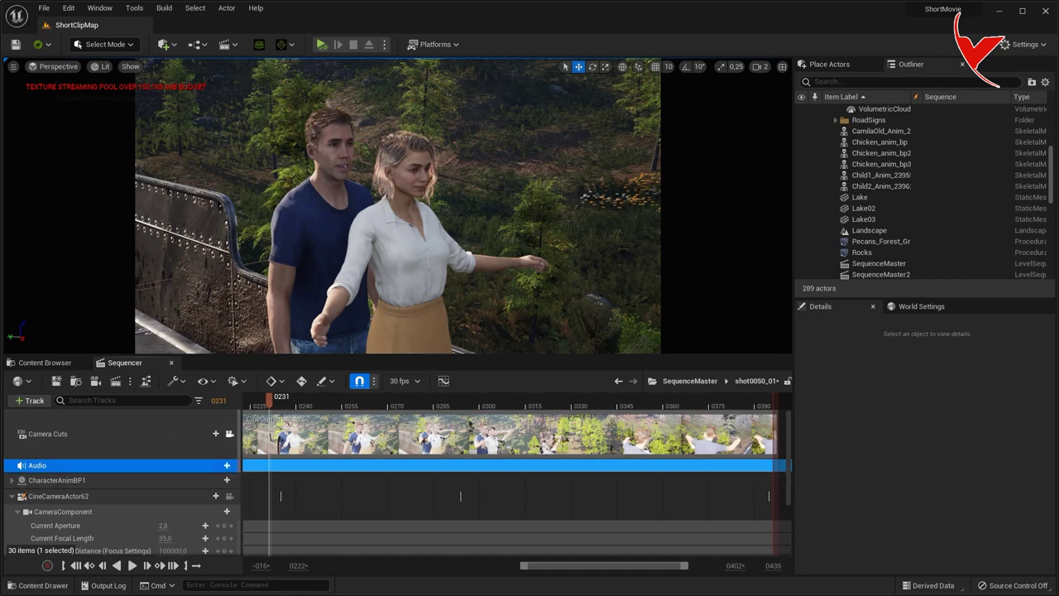
click(51, 364)
click(220, 380)
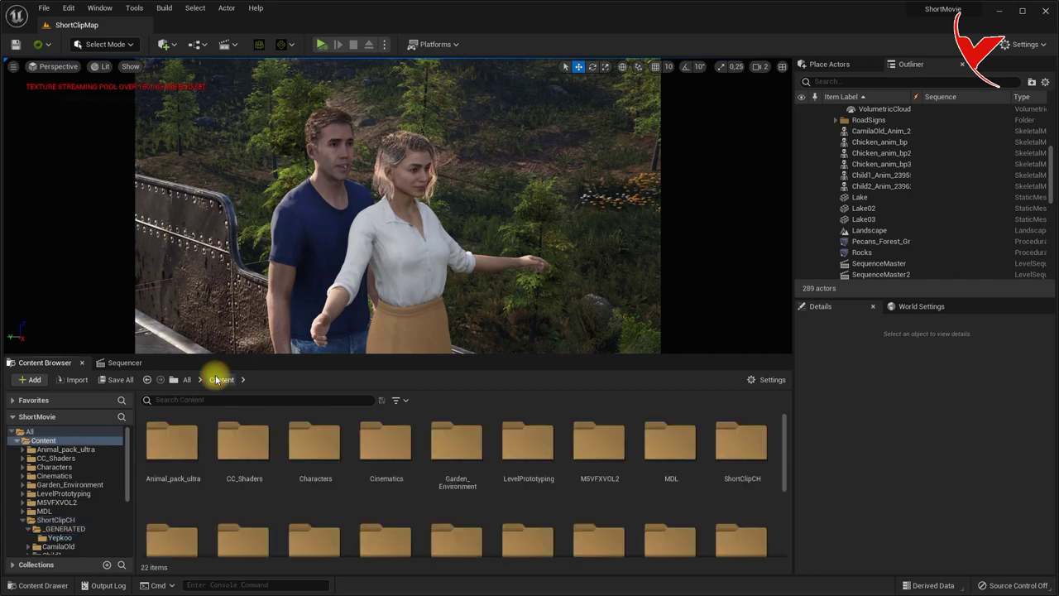
double_click(736, 442)
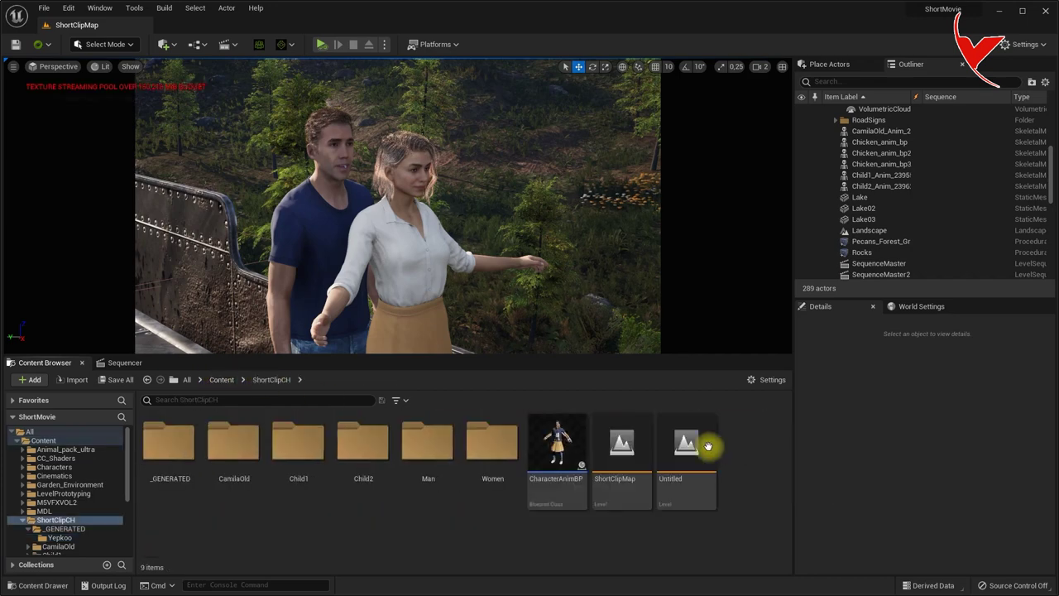
- Create a Voice folder and import iLoveyou_Man and iLoveyou_Women .wav files into it
right_click(468, 515)
click(514, 182)
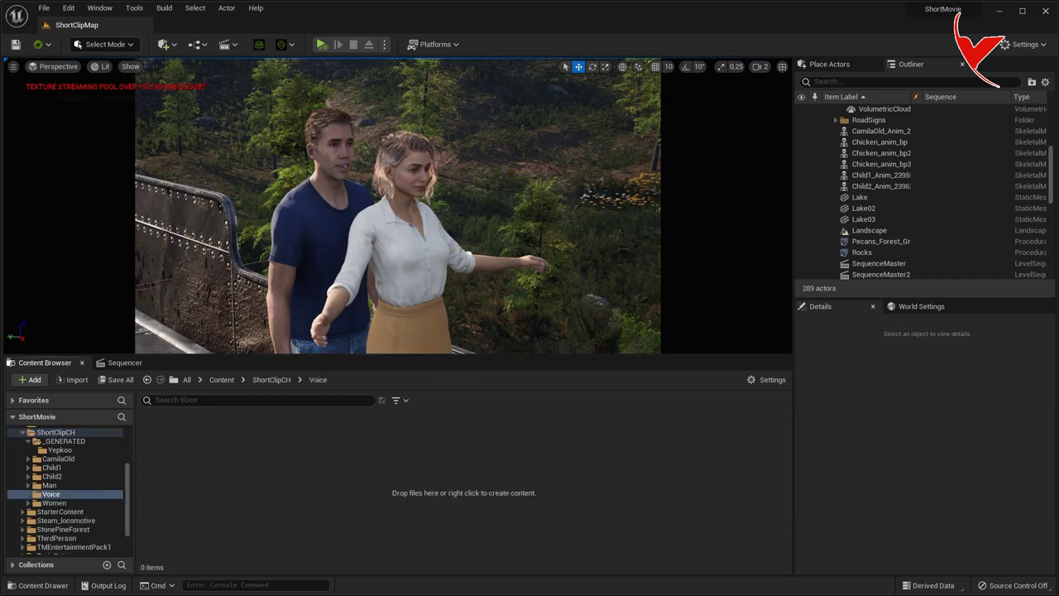
drag(46, 33, 382, 475)
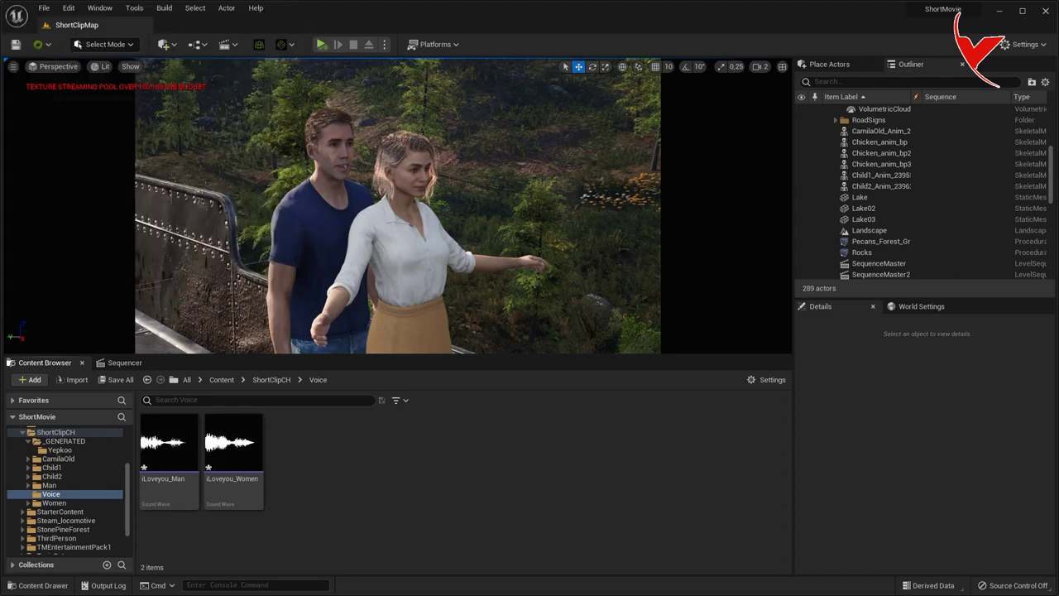
- Place the iLoveyou_Man clip on shot0050_01's Audio track around frame 0231
click(144, 364)
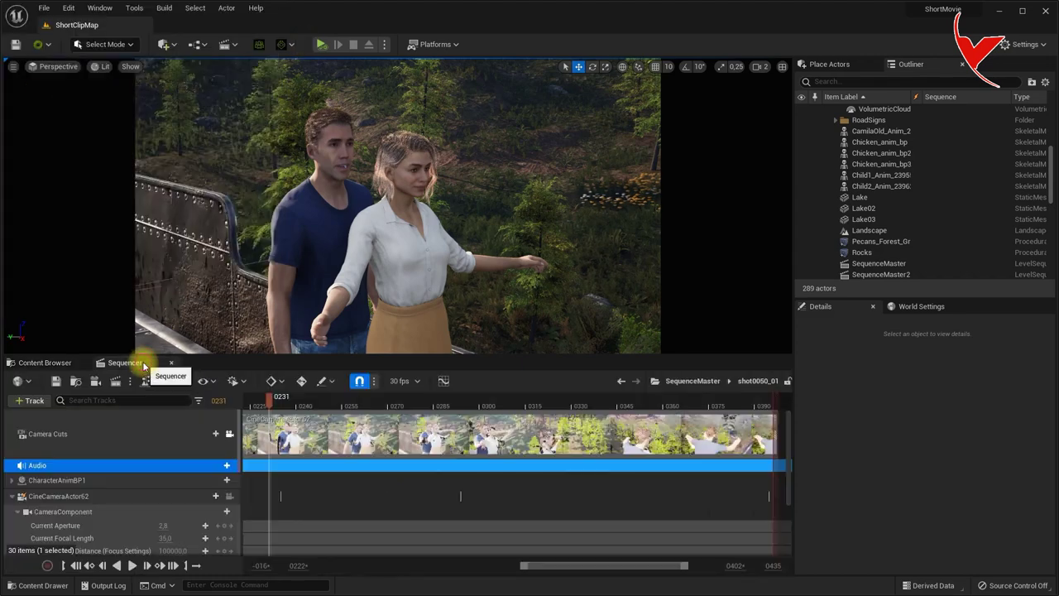
click(212, 467)
text(love)
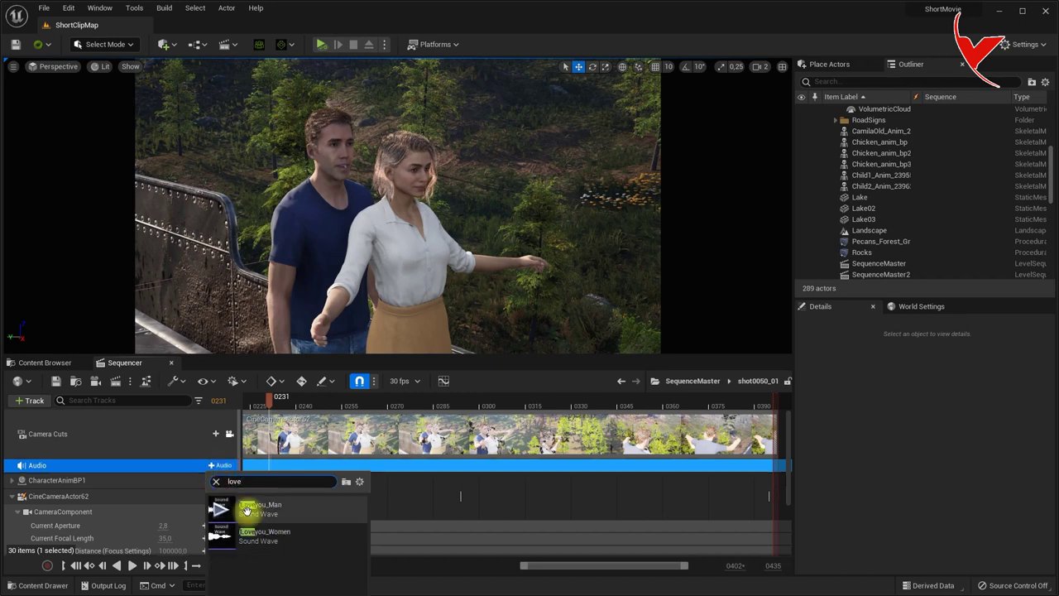
click(270, 520)
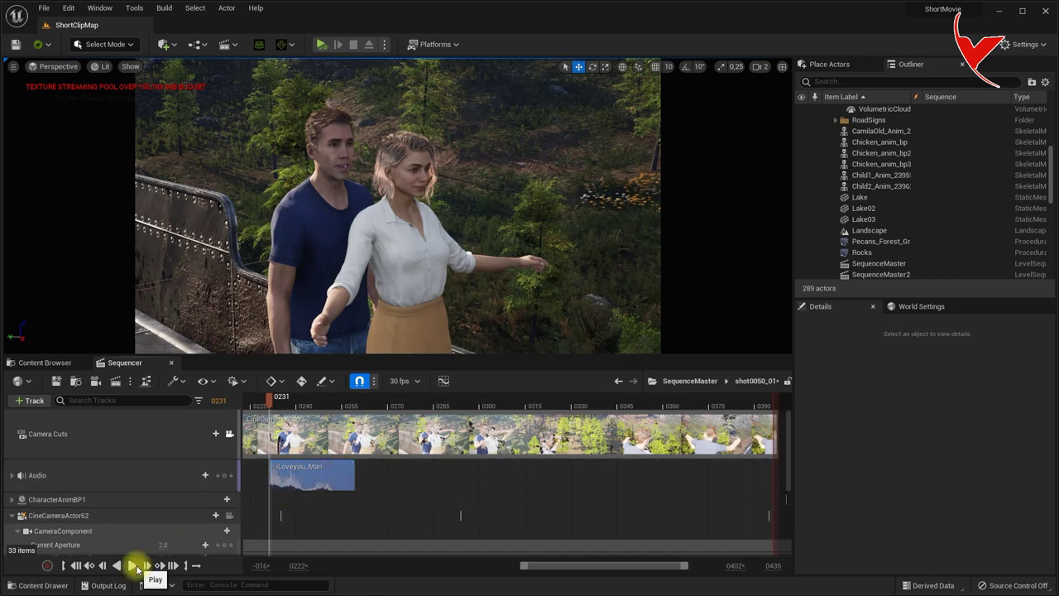
- Play the couple's shot to hear the line and park the playhead at frame 0273
click(134, 566)
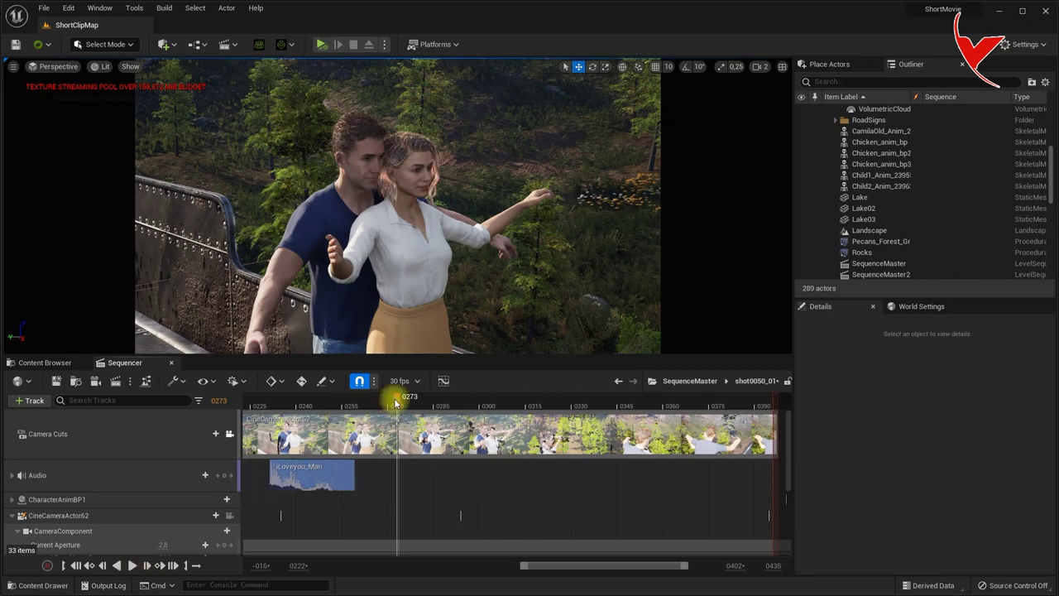
click(257, 406)
click(134, 566)
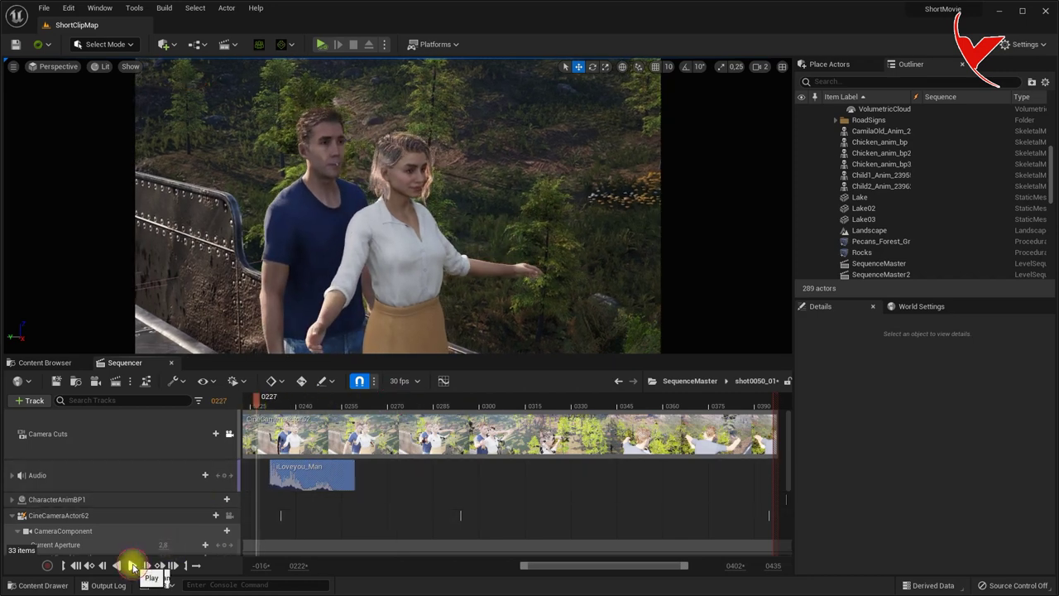
click(133, 566)
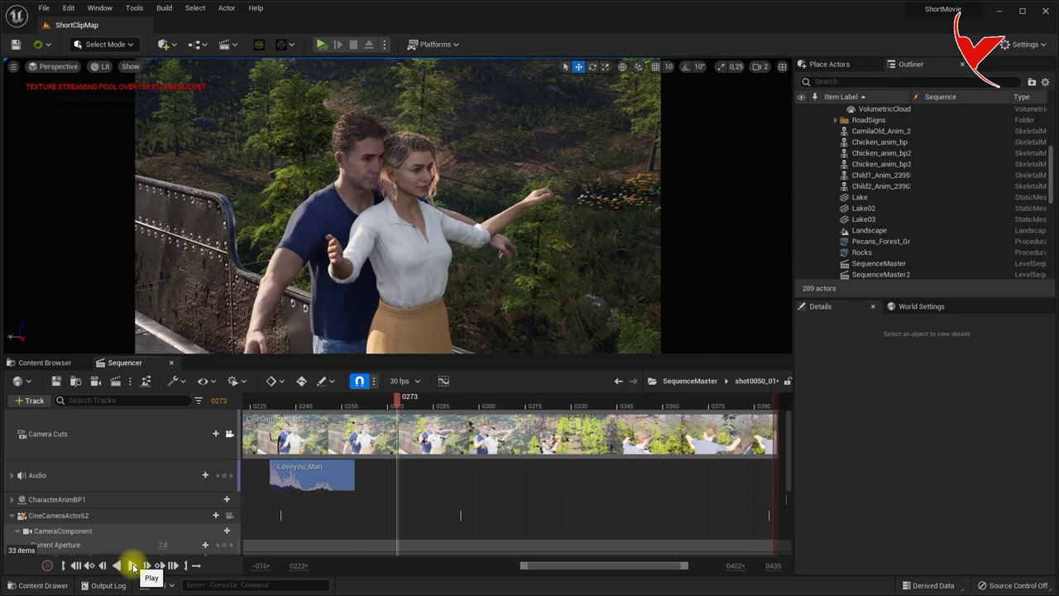
drag(405, 406, 403, 410)
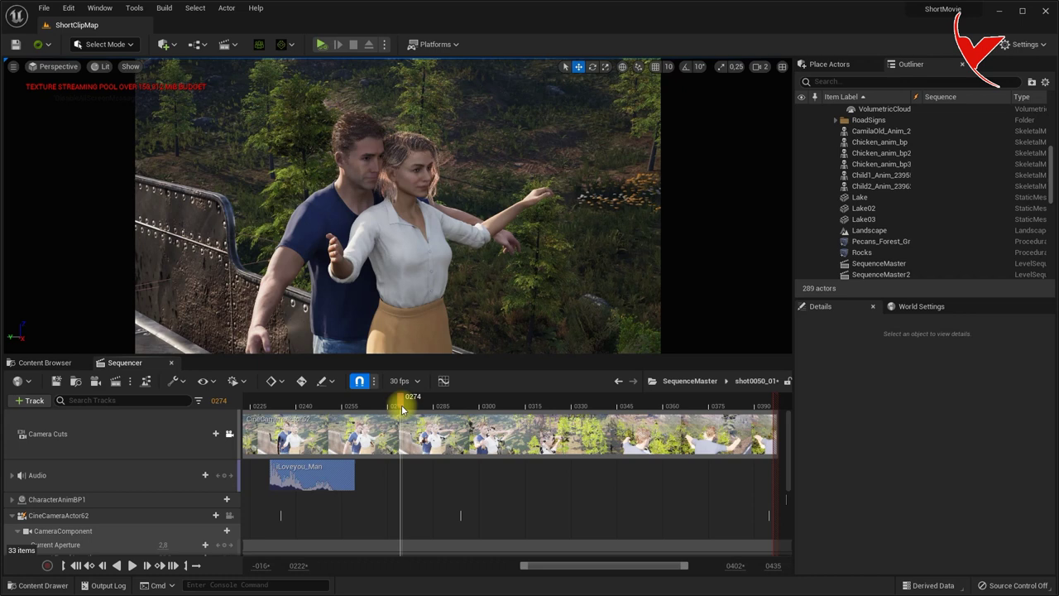
- Add the iLoveyou_Women clip to the Audio track at frame 0273
drag(401, 404, 398, 405)
click(203, 479)
text(love)
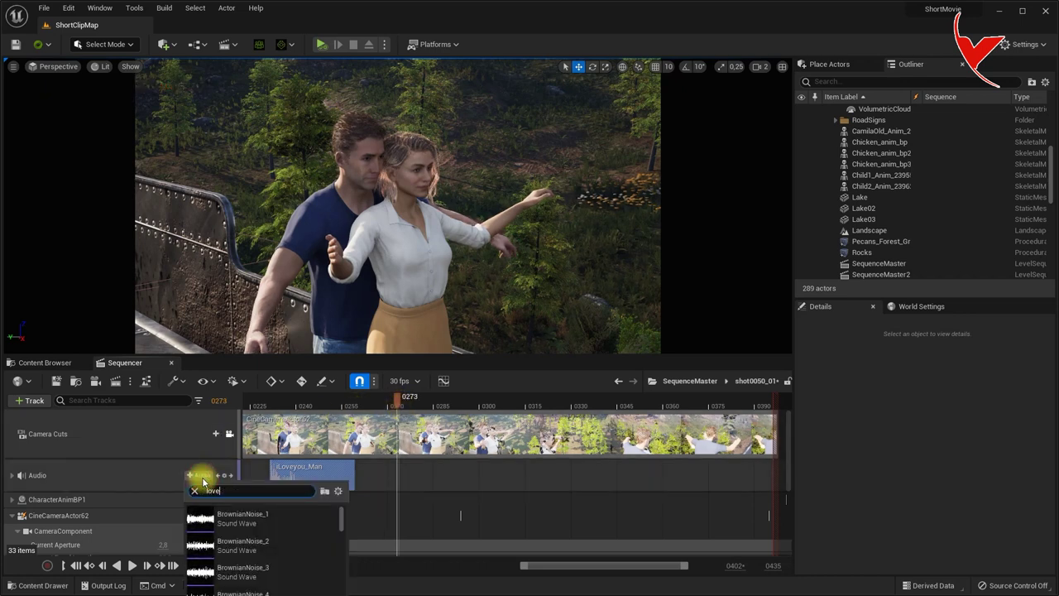
click(245, 543)
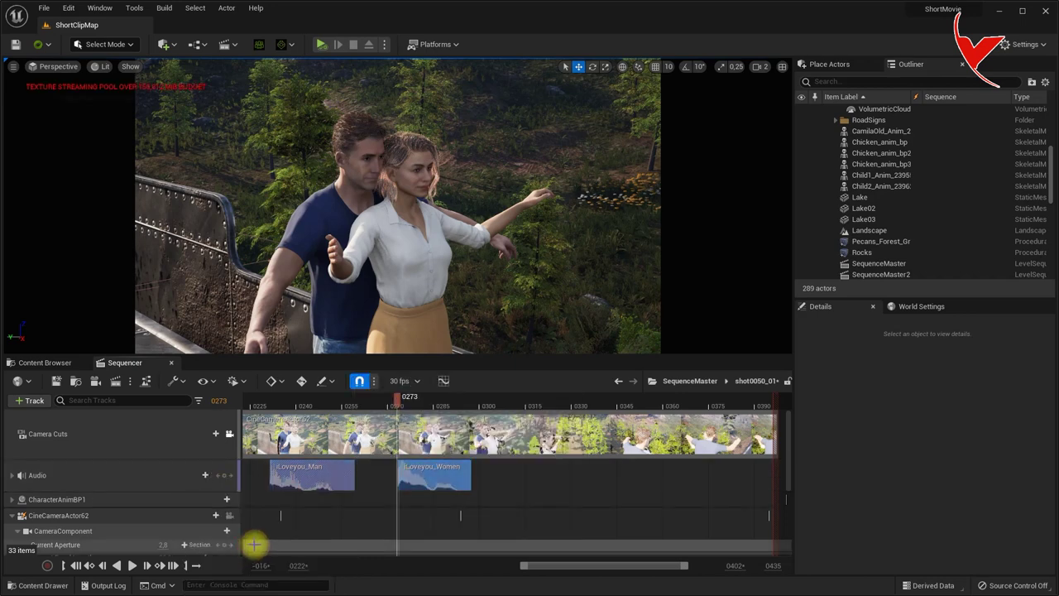
- Replay the shot from around frame 0230 to check both voice lines
drag(284, 404, 266, 405)
click(132, 567)
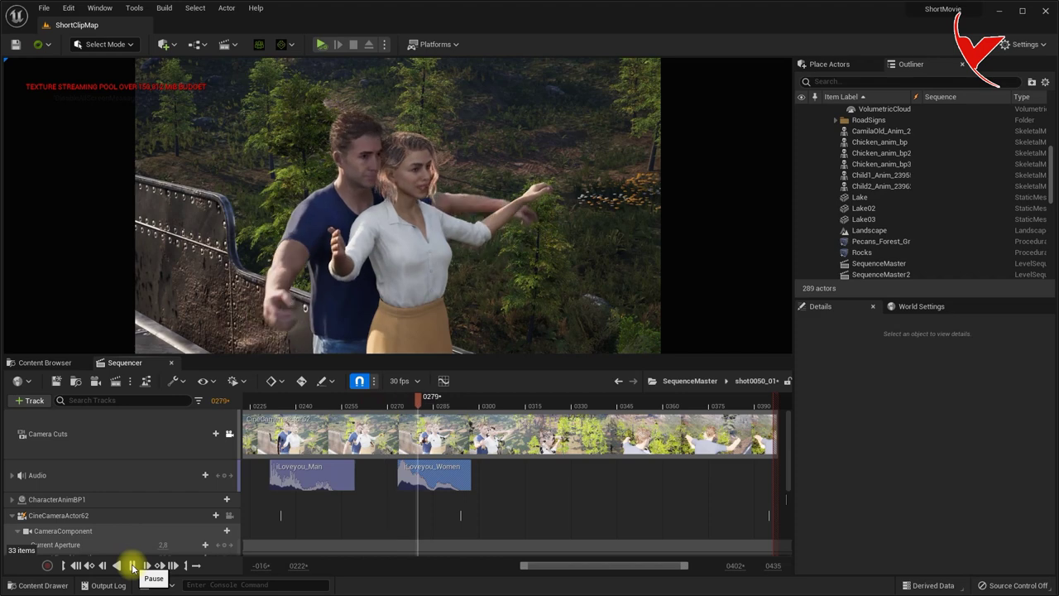
click(132, 566)
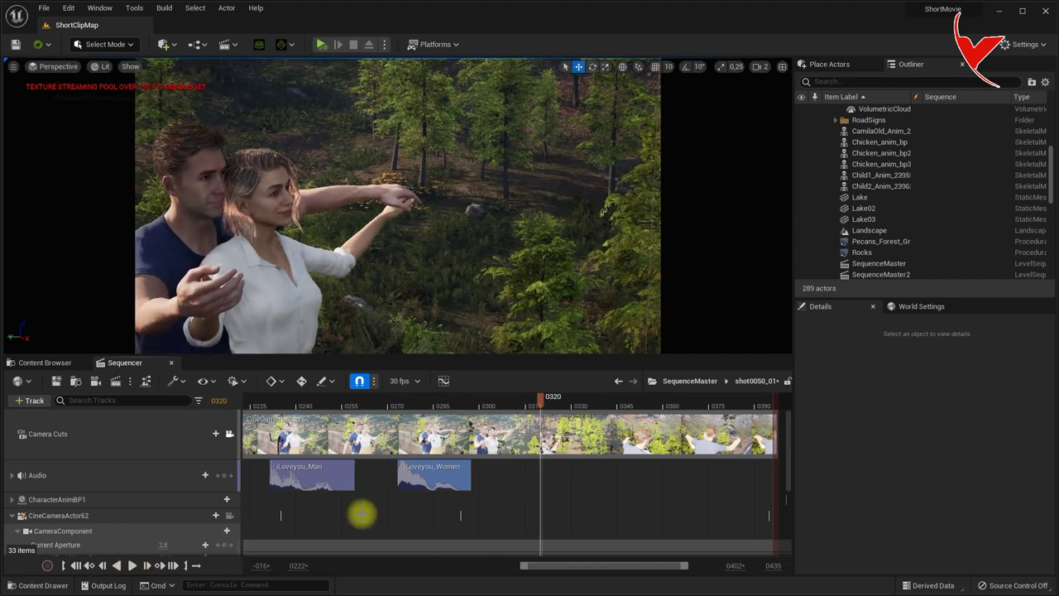
drag(542, 399, 397, 416)
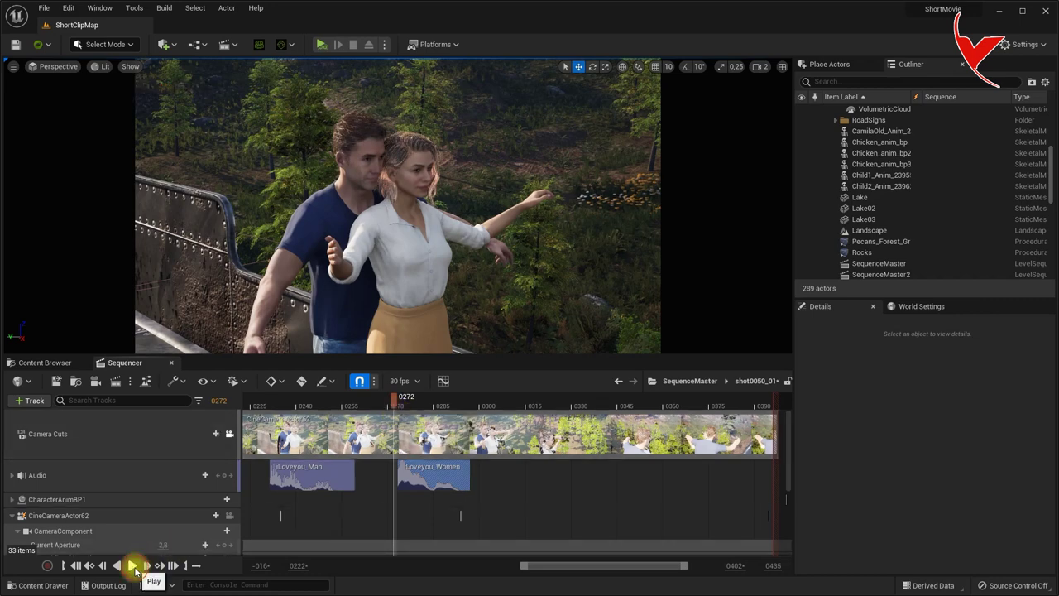
click(134, 567)
click(134, 567)
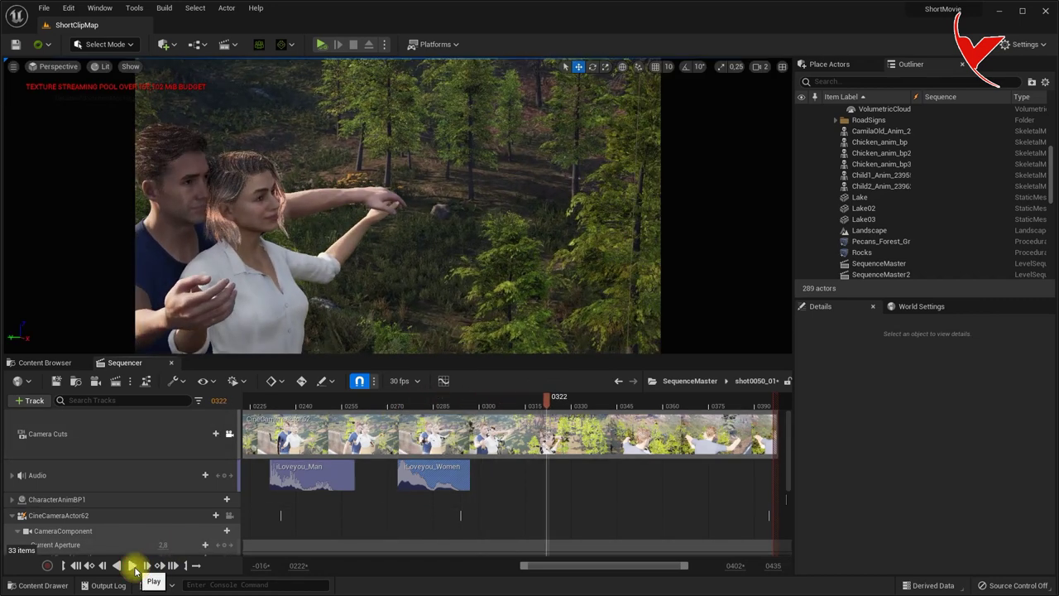
click(75, 566)
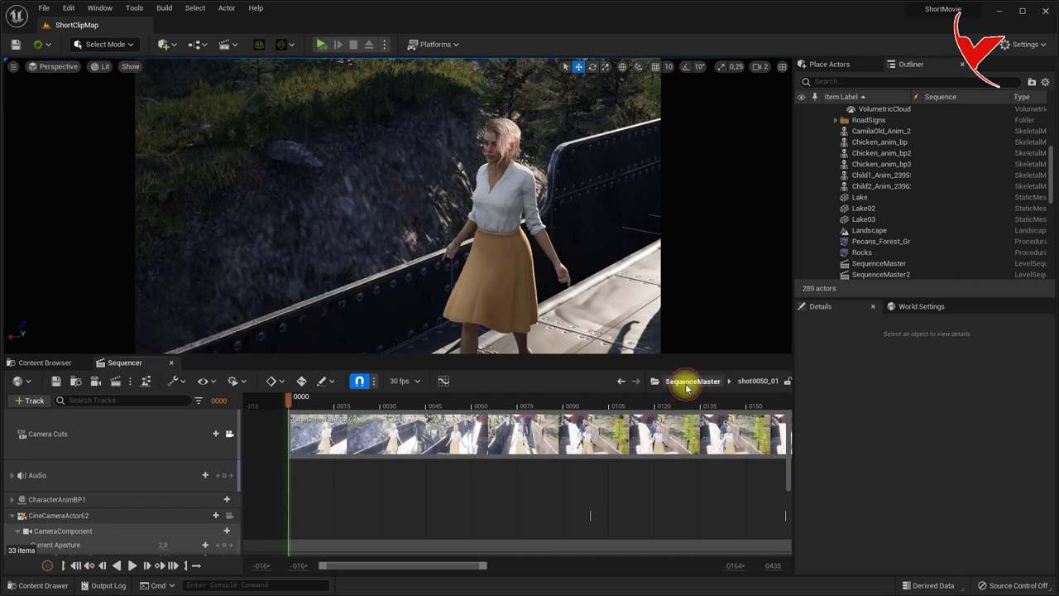
- Go back to SequenceMaster and open shot0040_01 for editing
click(686, 382)
drag(558, 568, 475, 567)
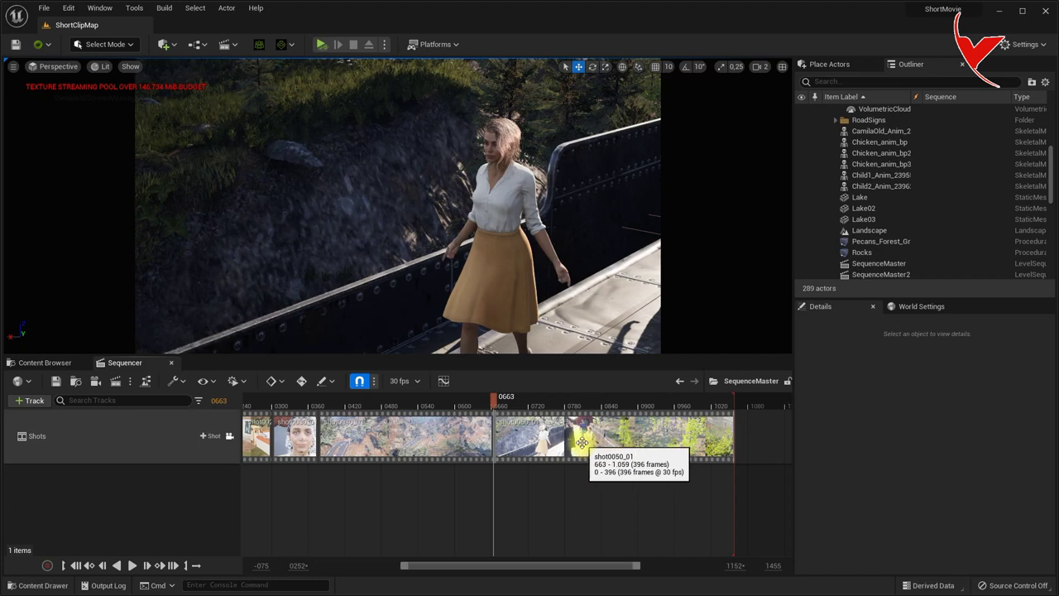
double_click(436, 433)
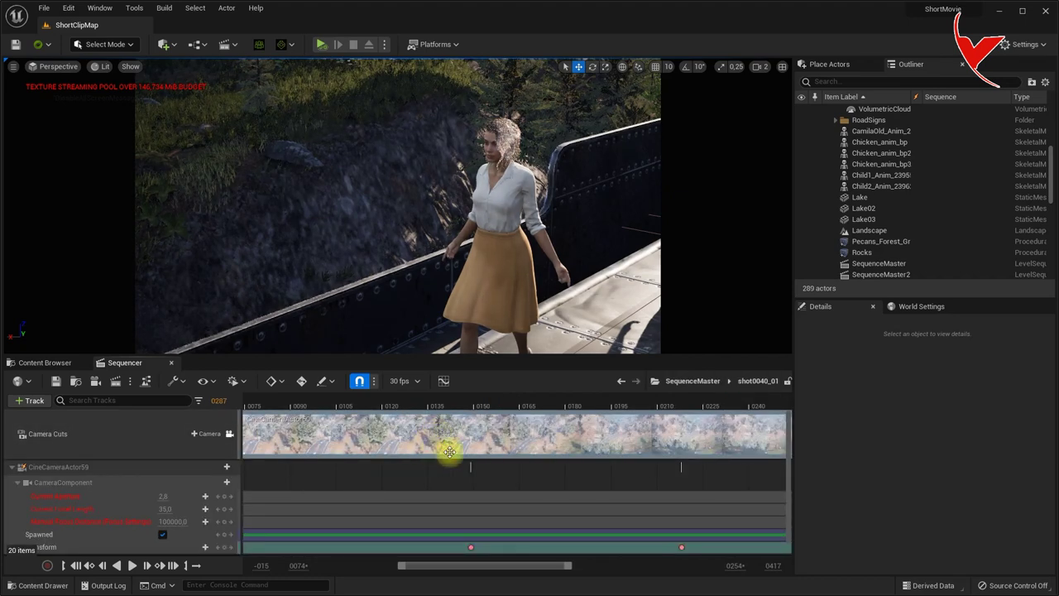
- Scrub shot0040_01 to about frame 0104 and import the TrainWhistleBlow .wav into the Voice folder
click(76, 566)
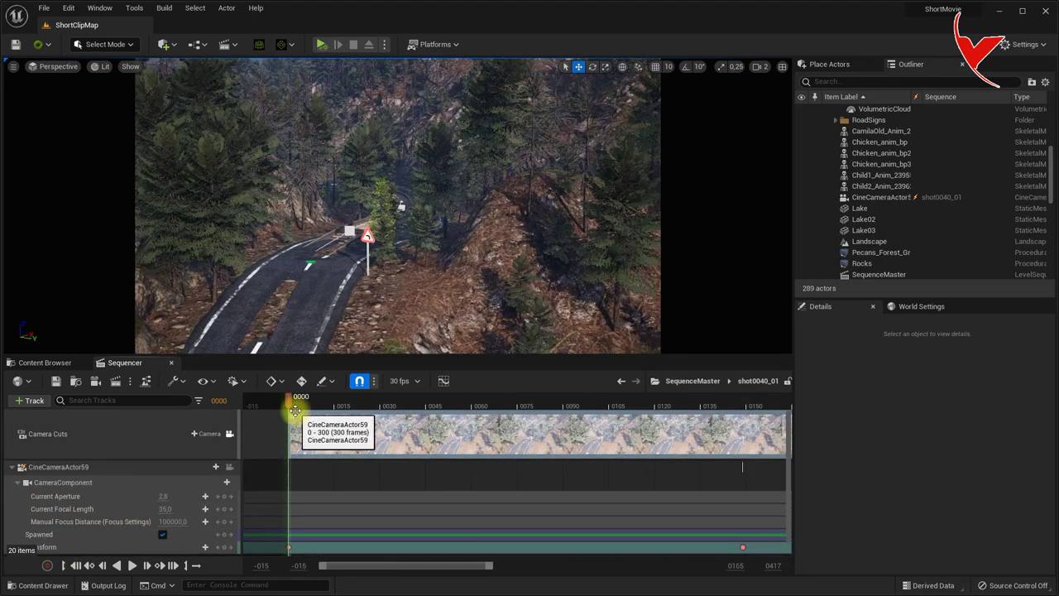
drag(291, 408, 621, 420)
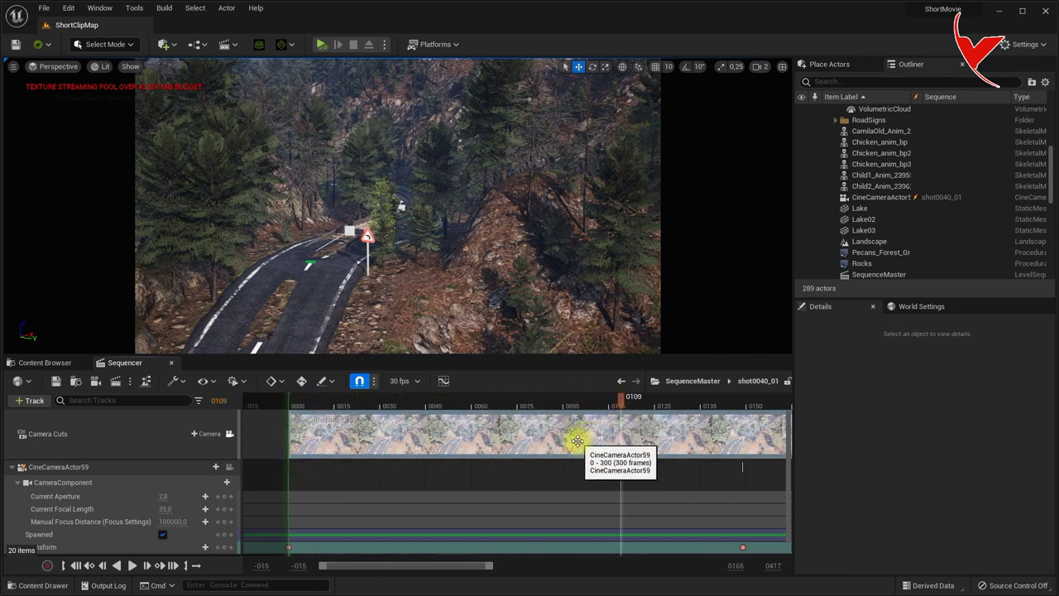
click(50, 365)
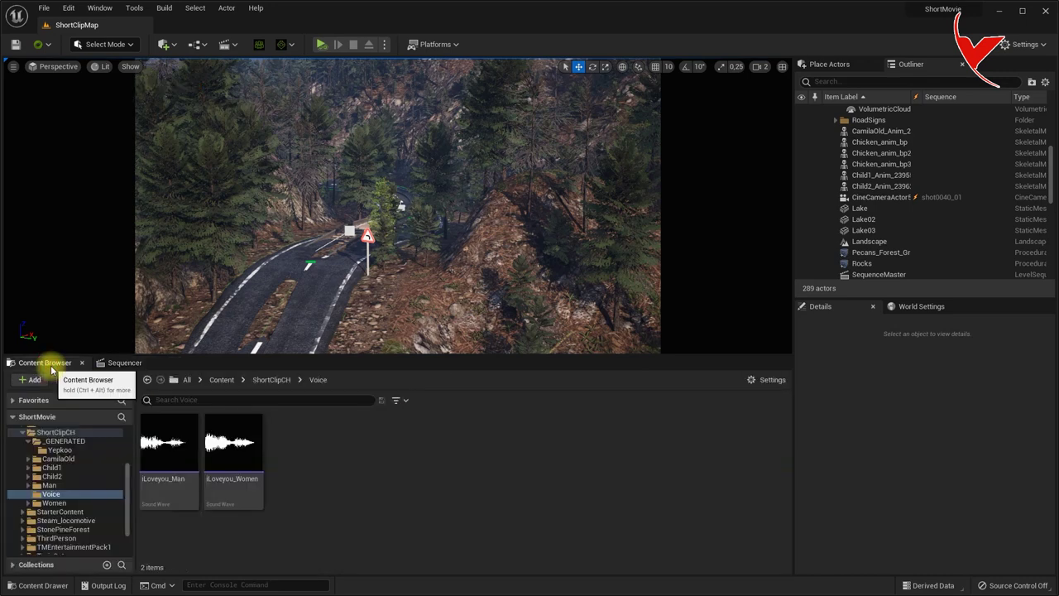
key(alt+Tab)
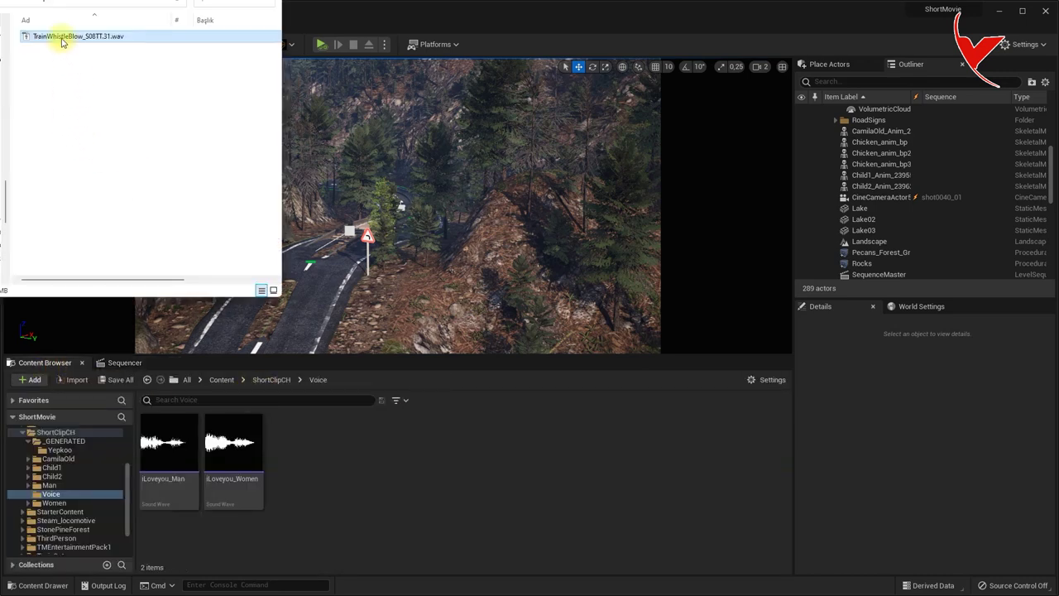
drag(61, 42, 359, 443)
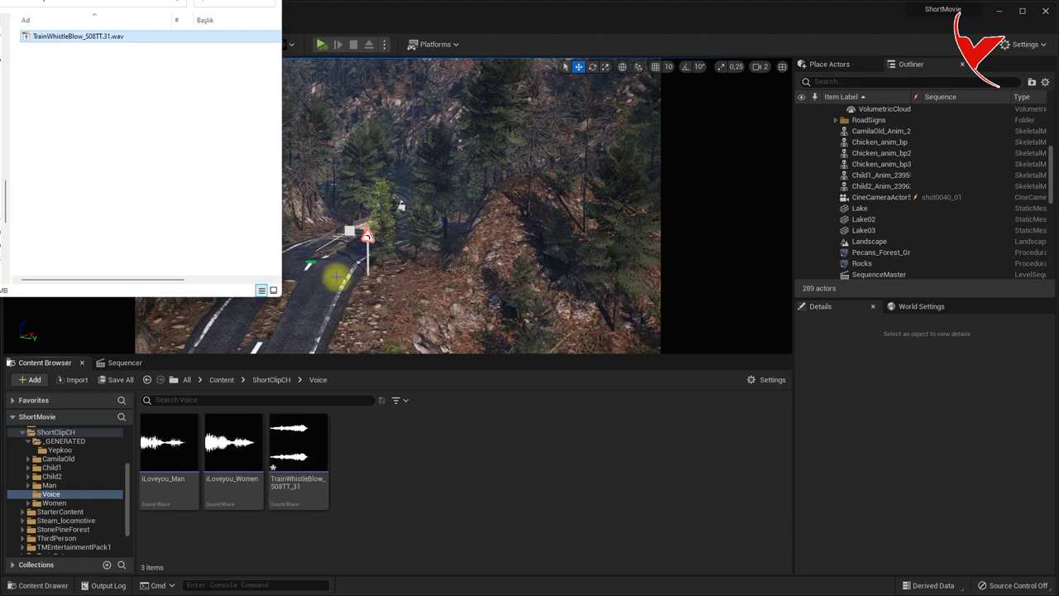
key(alt+Tab)
click(121, 363)
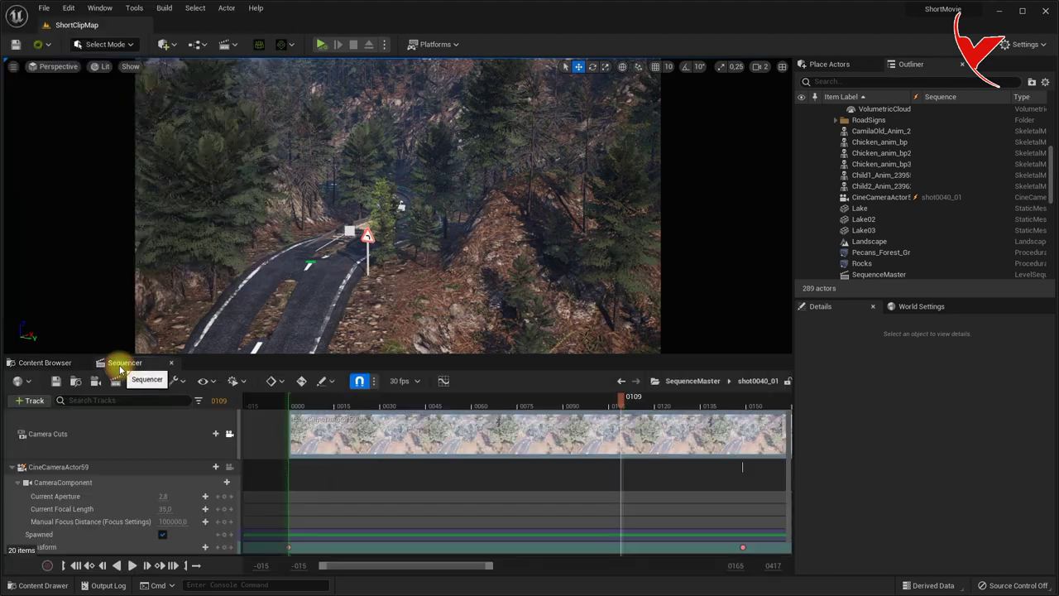
- Add an Audio track with TrainWhistleBlow_S08TT_31 starting at frame 0109
click(17, 468)
click(30, 401)
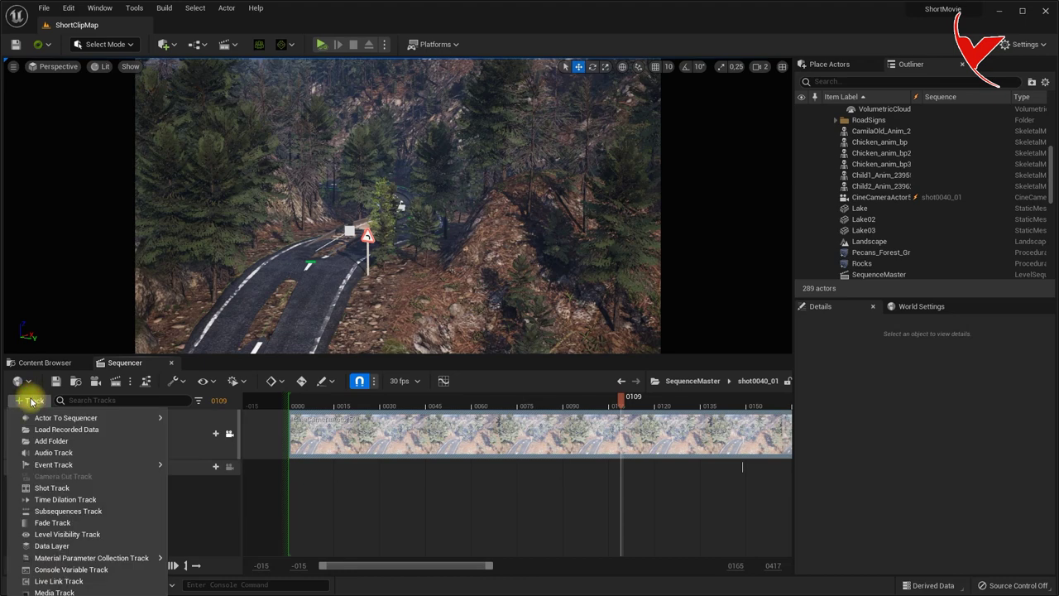
click(52, 452)
click(225, 468)
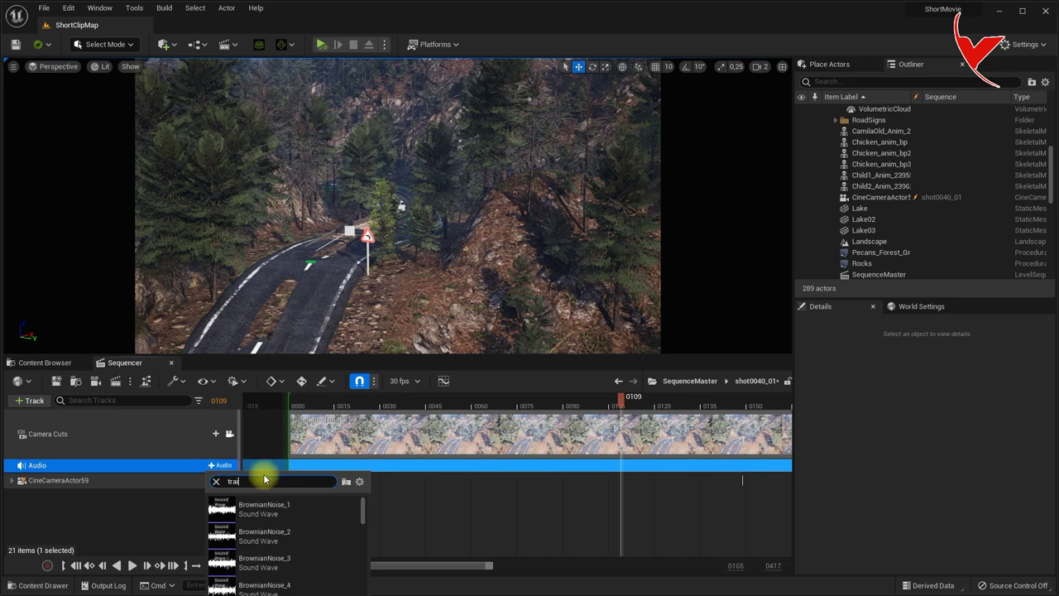
text(n)
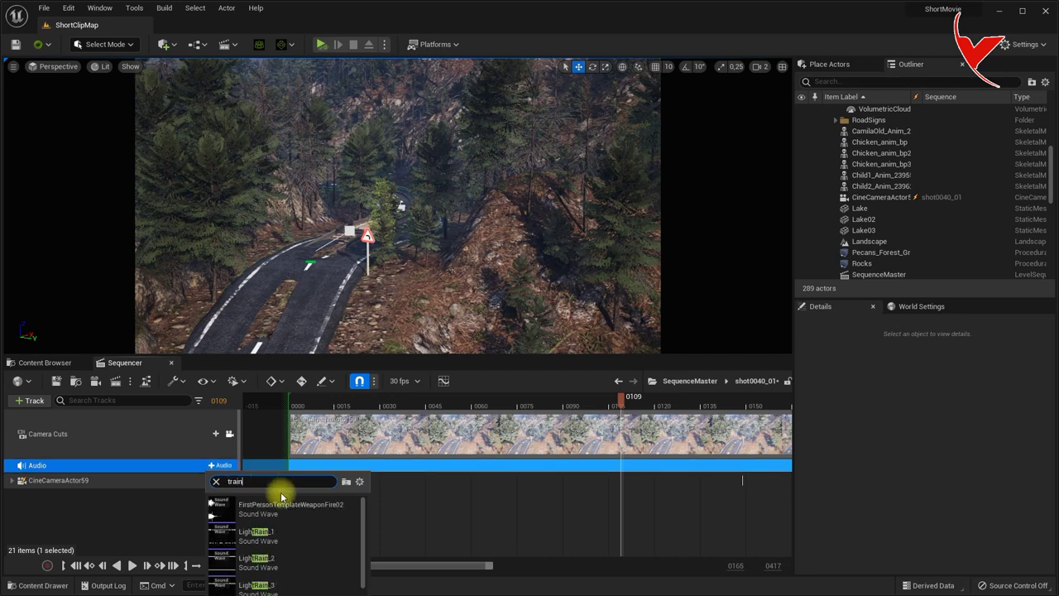
scroll(284, 533, down, 3)
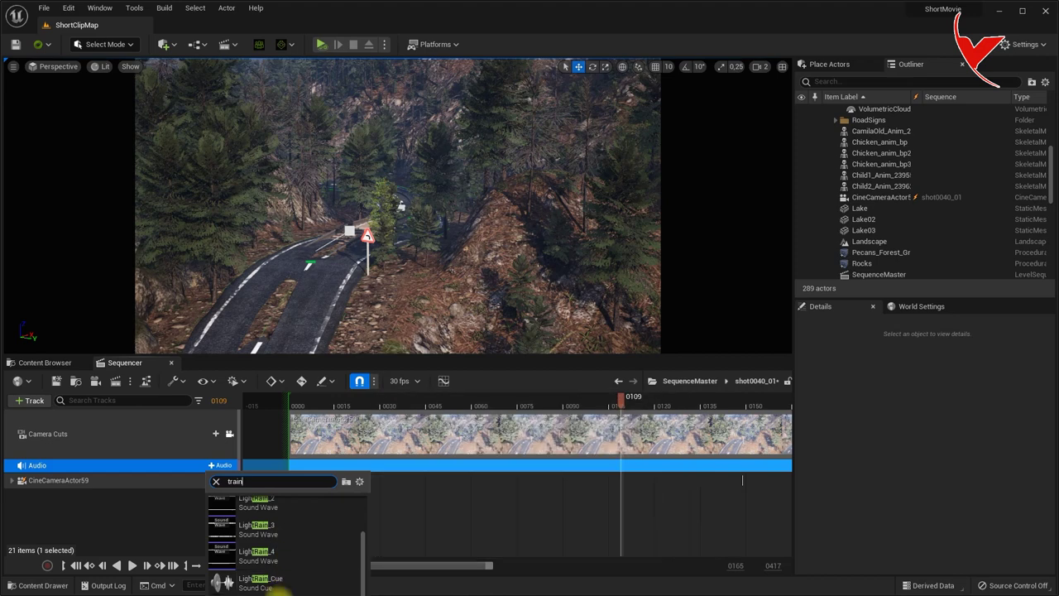
click(269, 590)
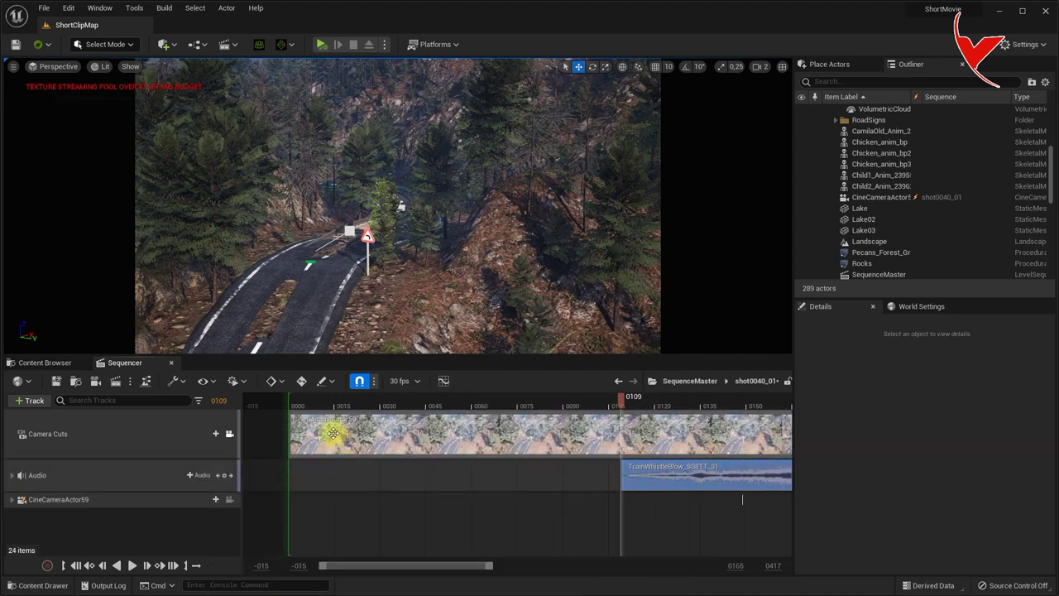
- Play the shot to hear the whistle, then return to SequenceMaster
click(133, 566)
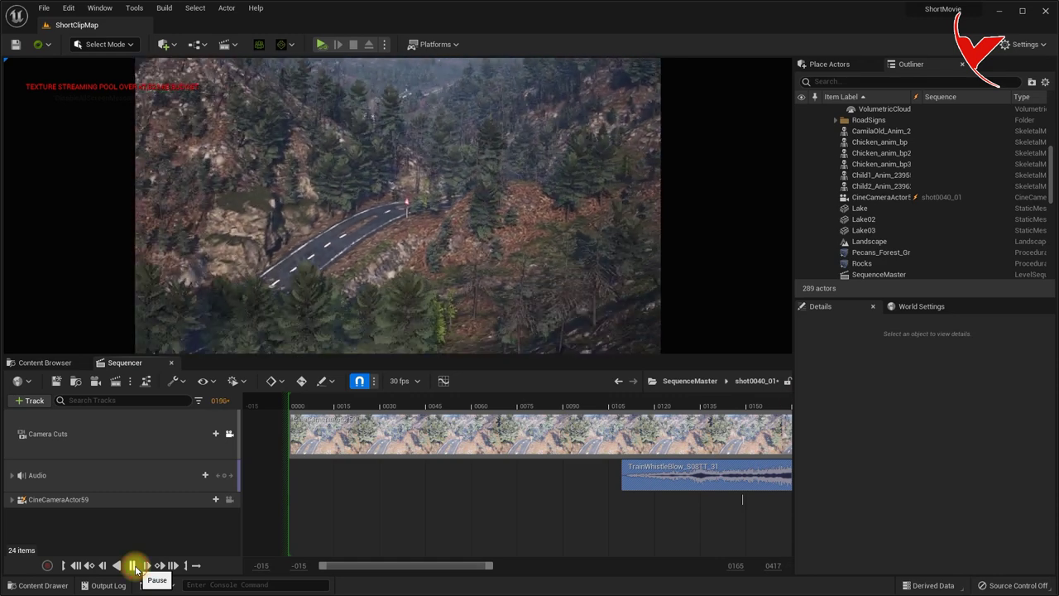
click(133, 566)
click(85, 568)
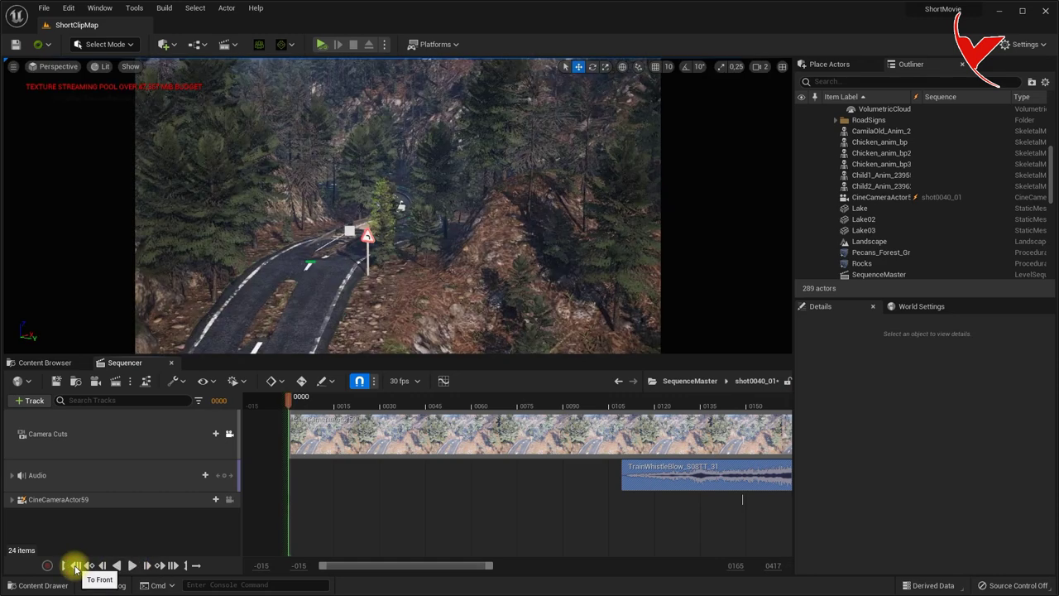
click(686, 381)
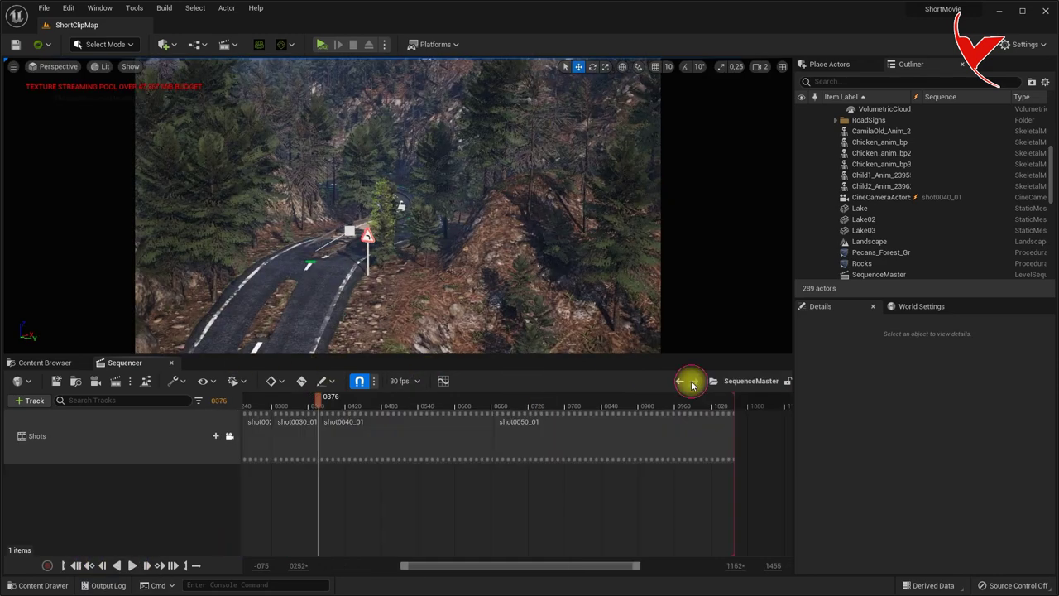
- Play the full SequenceMaster from frame 0000 to 1058, stop the preview, and rewind to the start
click(73, 567)
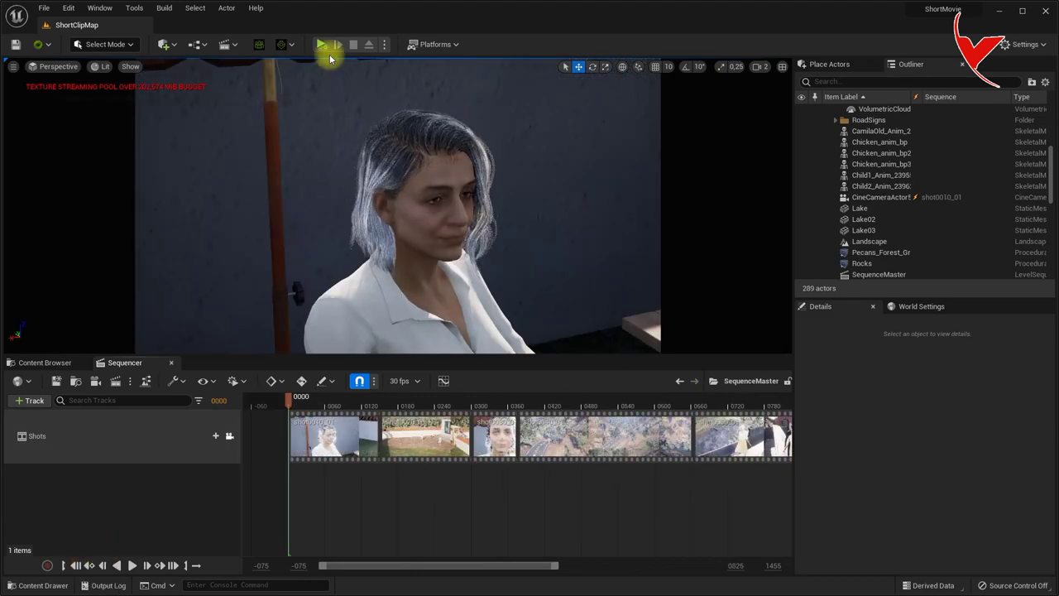
click(134, 566)
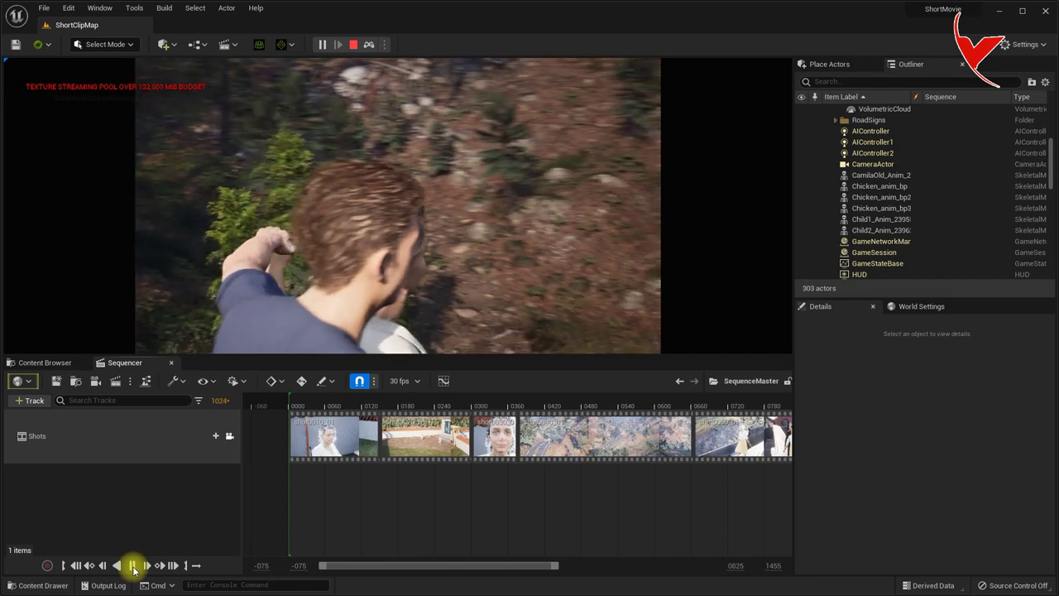
click(132, 568)
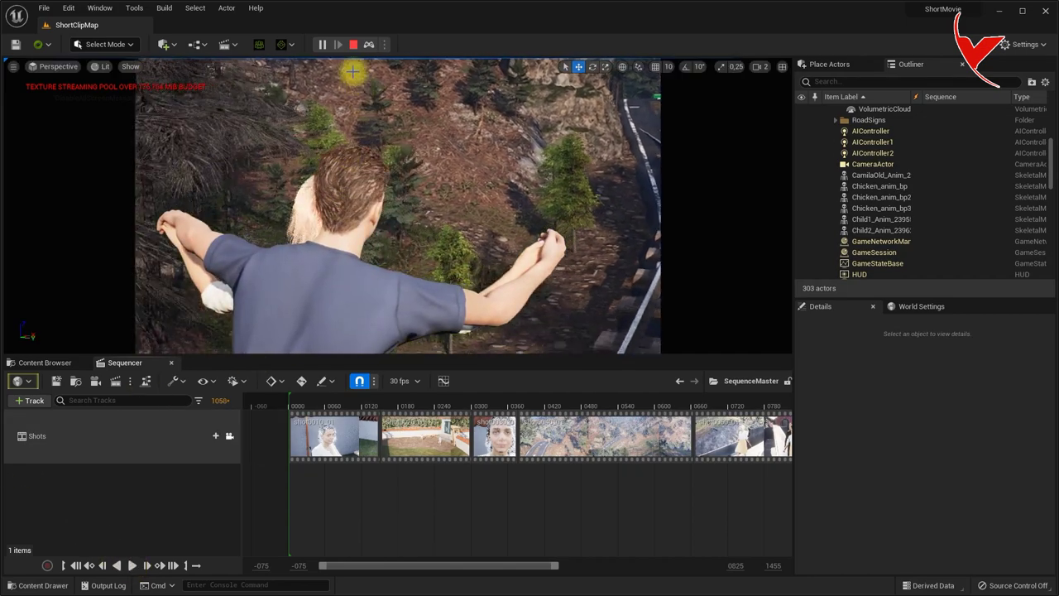
click(354, 45)
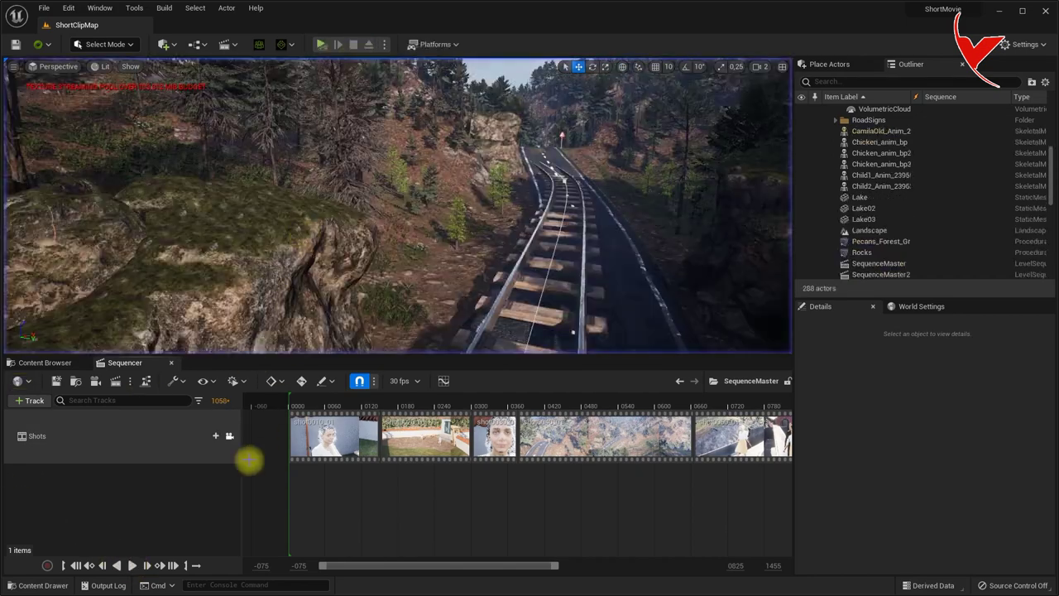
click(77, 566)
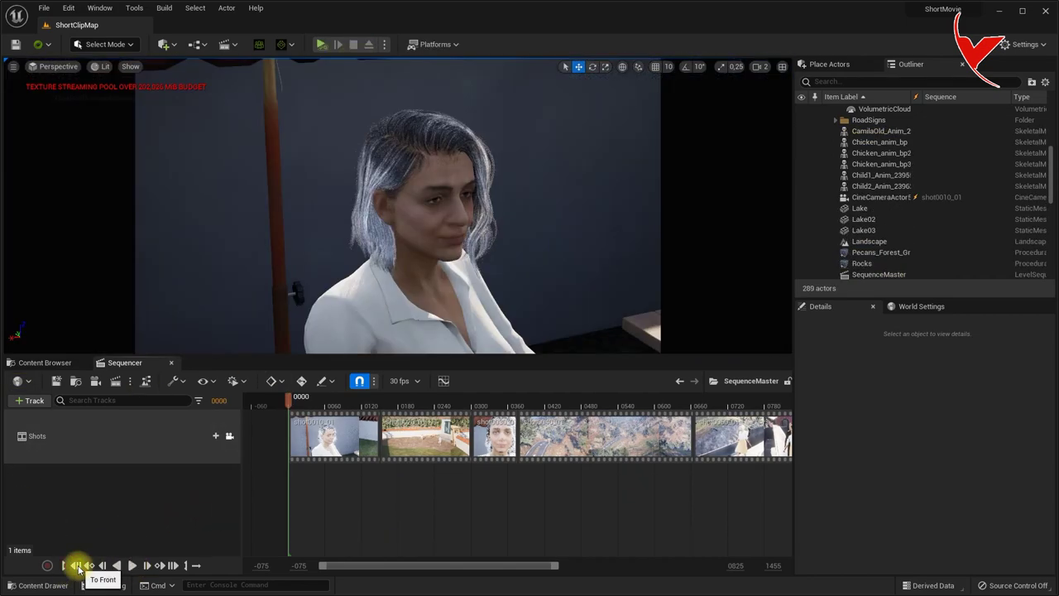
- Import the village quiet children voices sound file from Explorer into the Voice folder
double_click(422, 446)
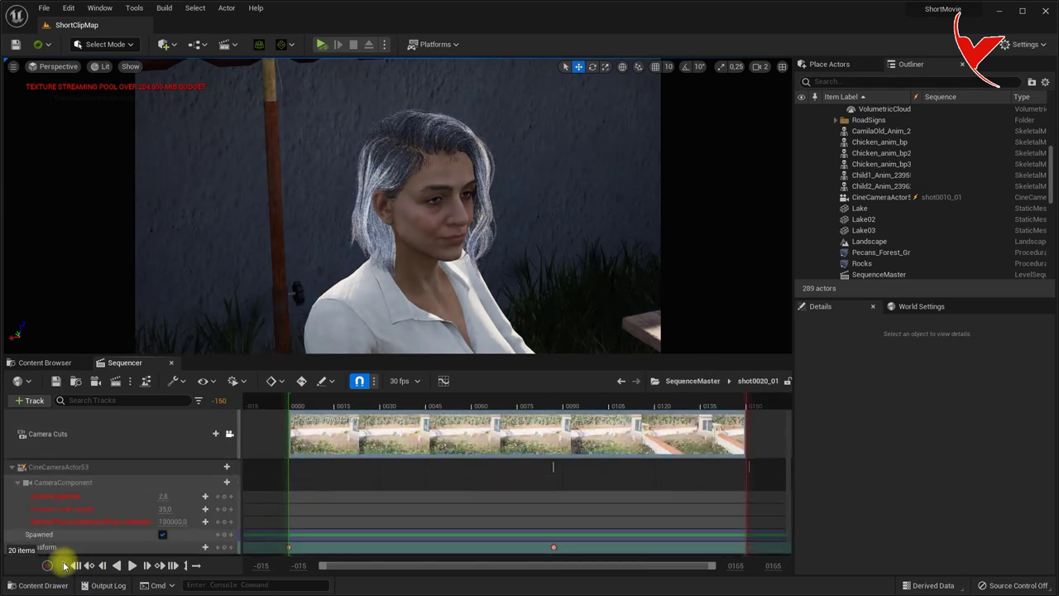
click(75, 565)
click(71, 364)
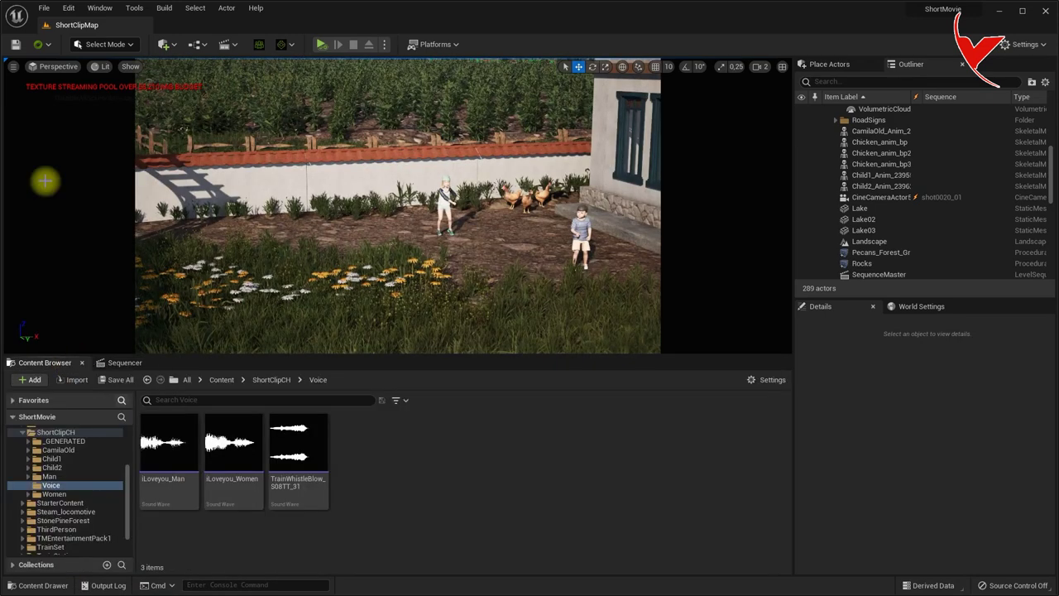
key(alt+Tab)
click(83, 72)
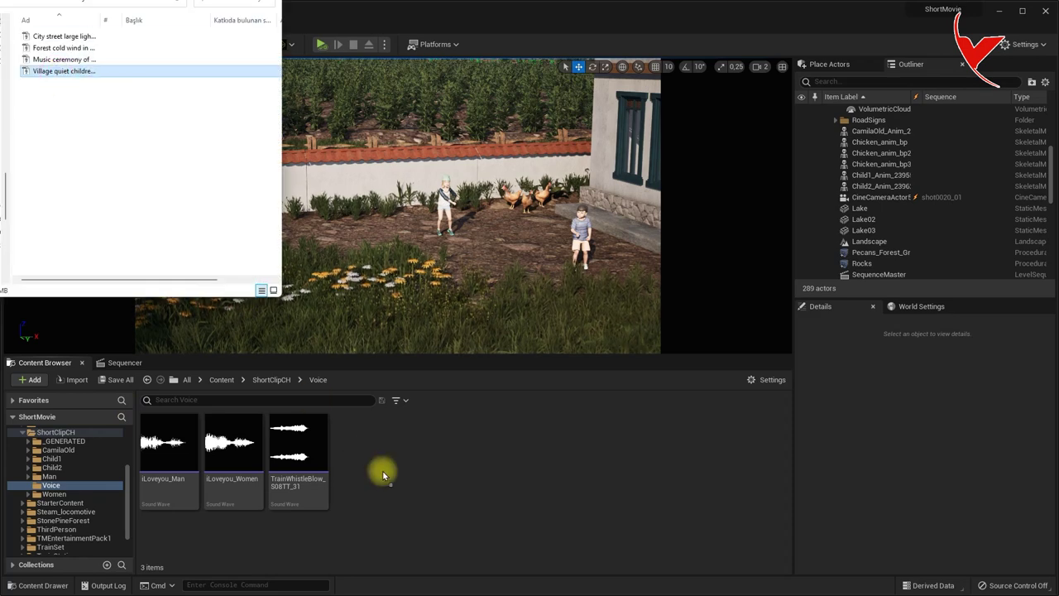
drag(382, 470, 382, 470)
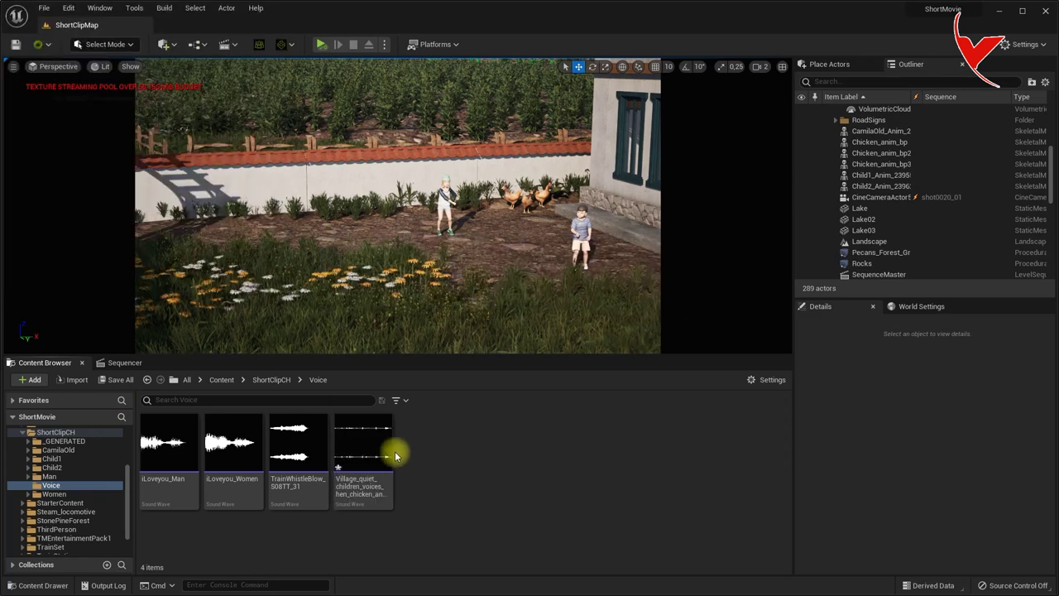
click(143, 364)
click(75, 365)
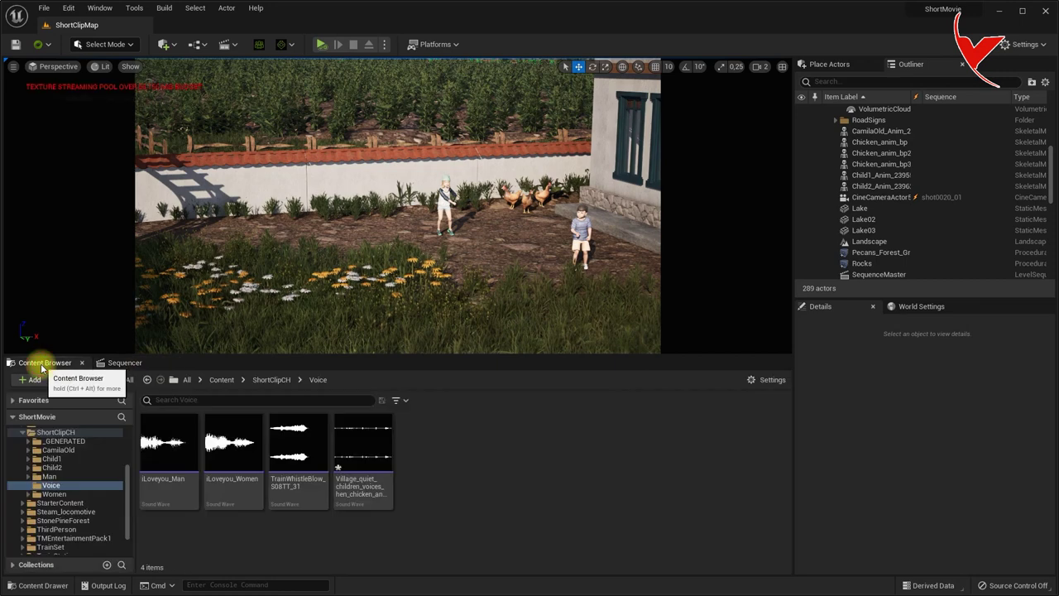
- Add an Audio track to shot0020_01 with the village ambience sound, then preview the shot
click(129, 365)
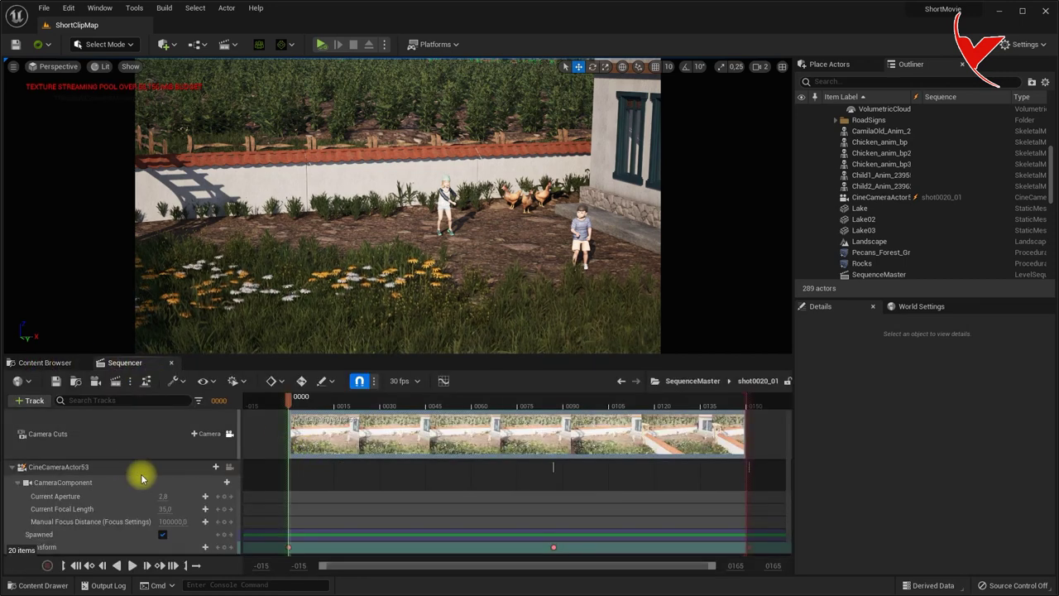
click(33, 401)
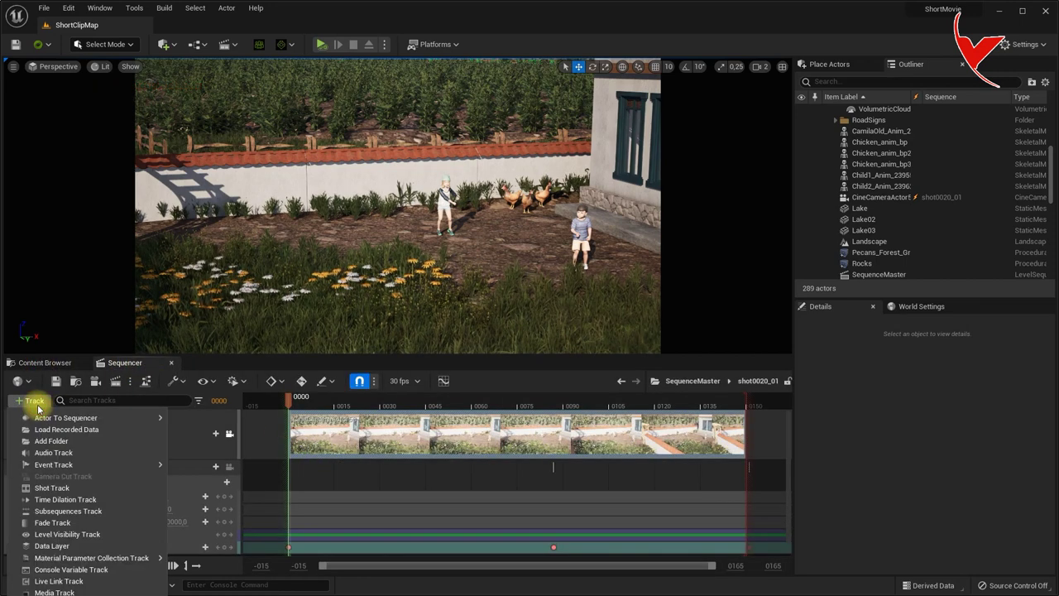
click(52, 452)
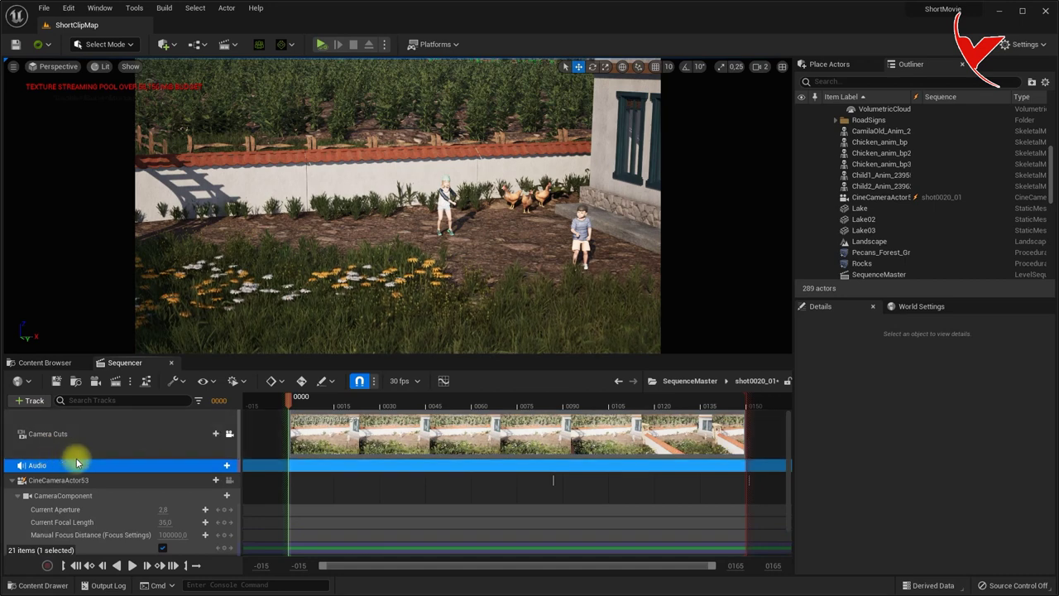
click(226, 468)
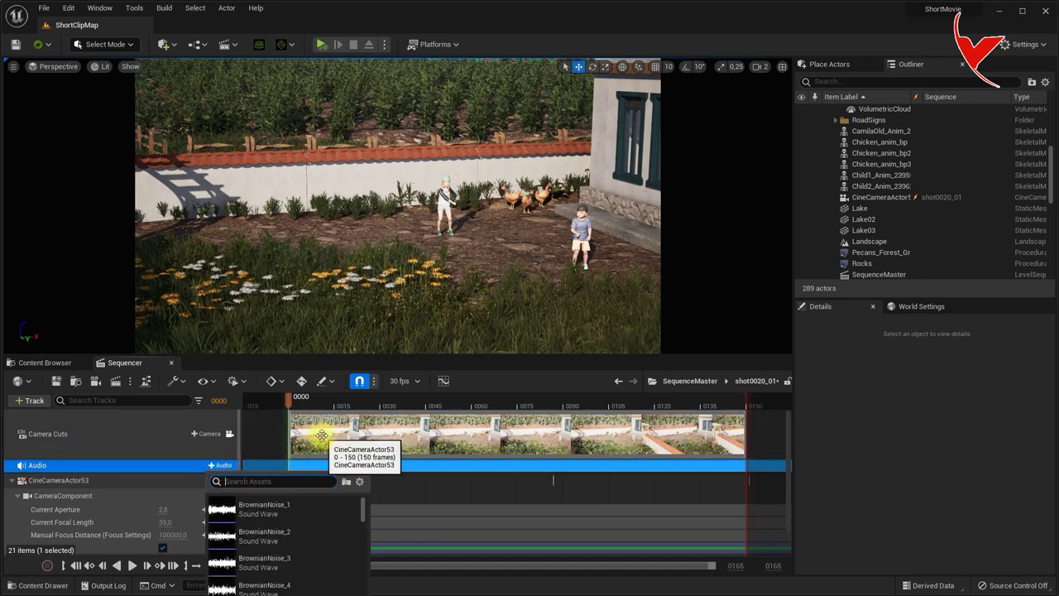
text(villa)
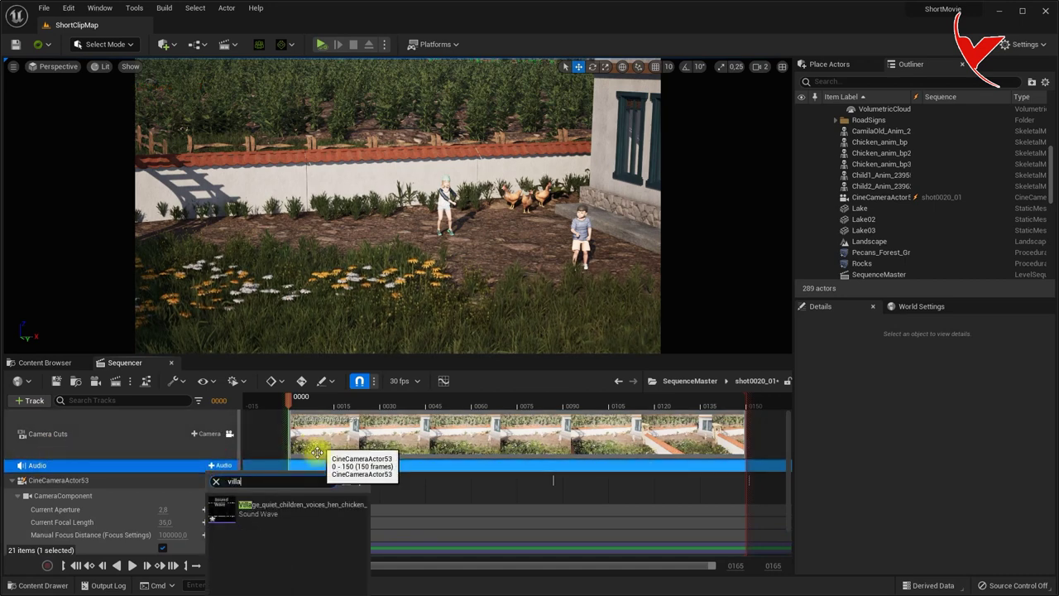
click(279, 503)
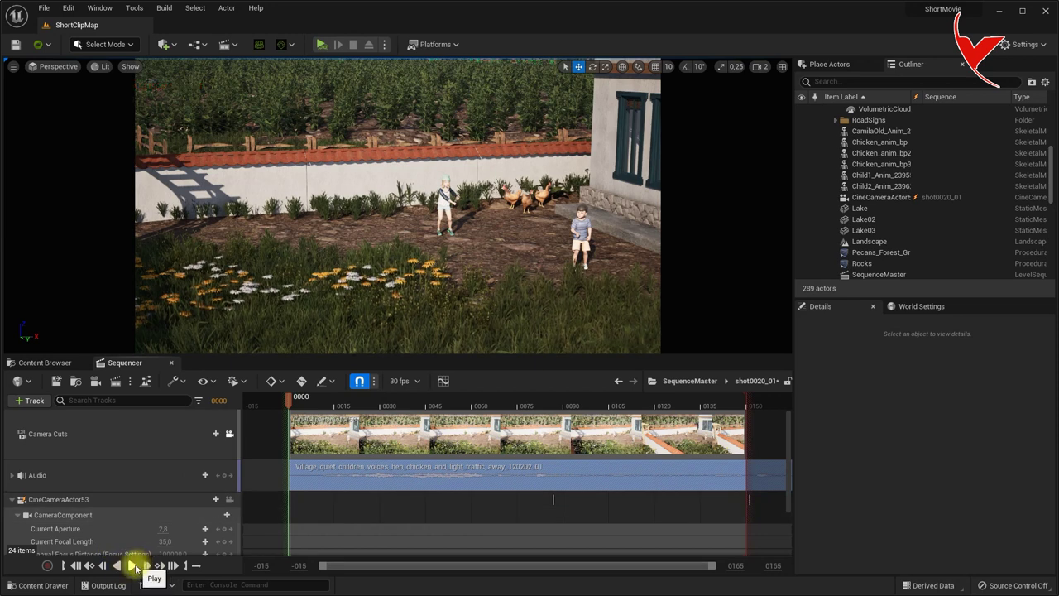
click(134, 566)
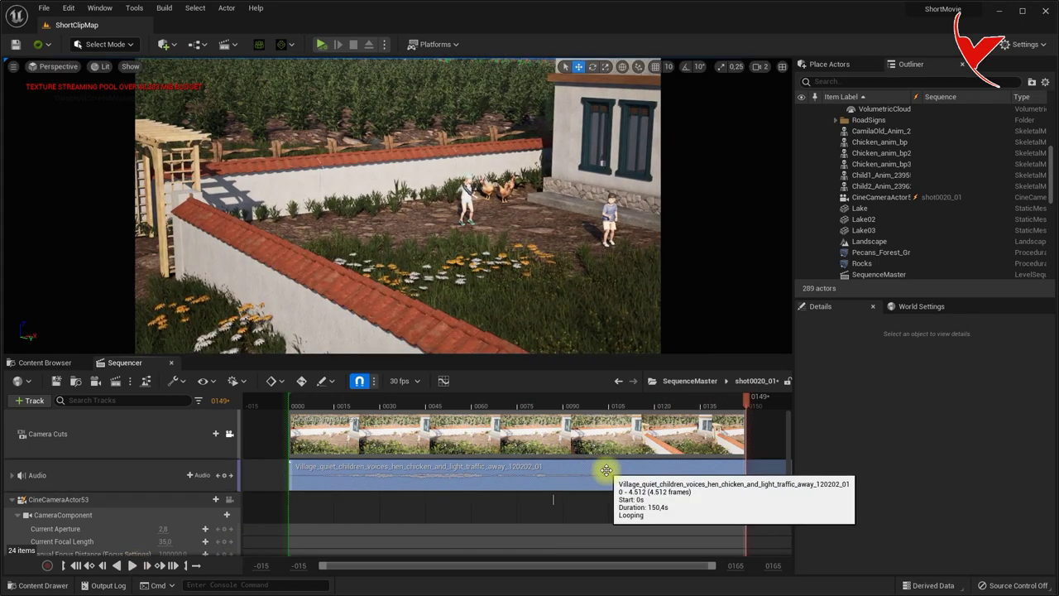
click(670, 380)
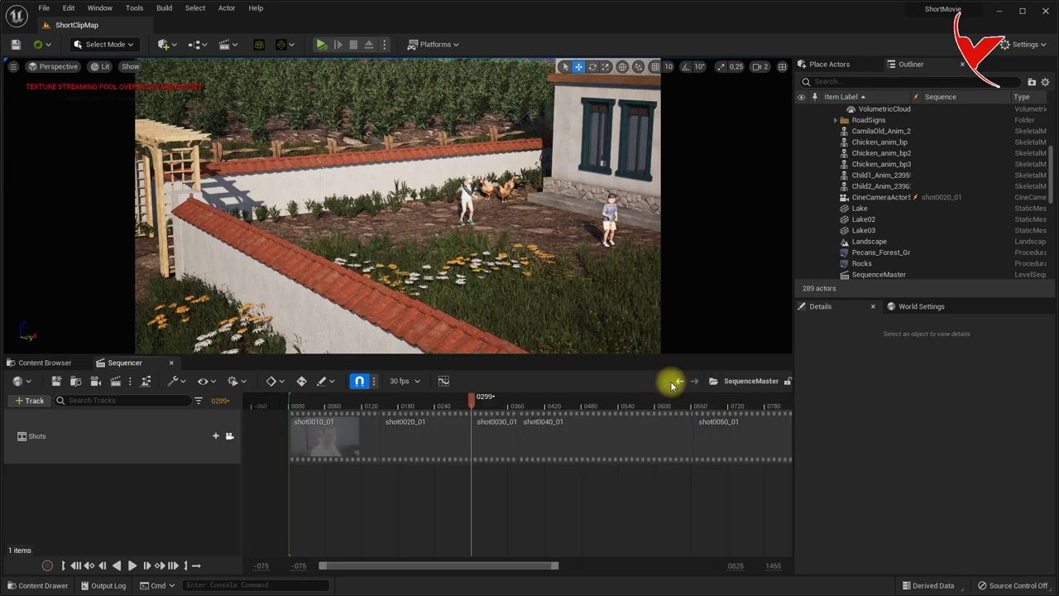
click(75, 565)
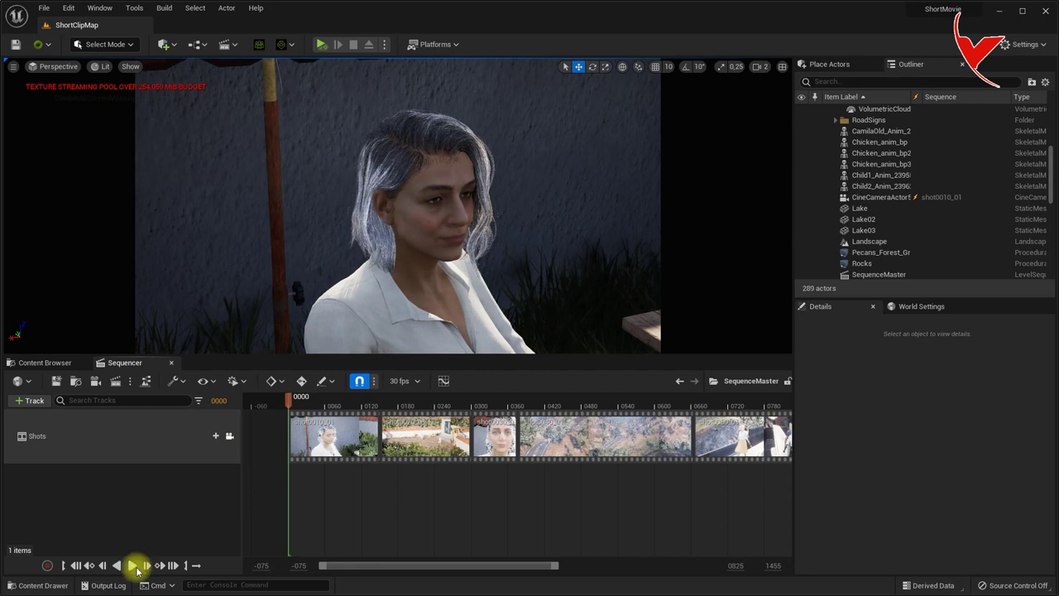
click(132, 565)
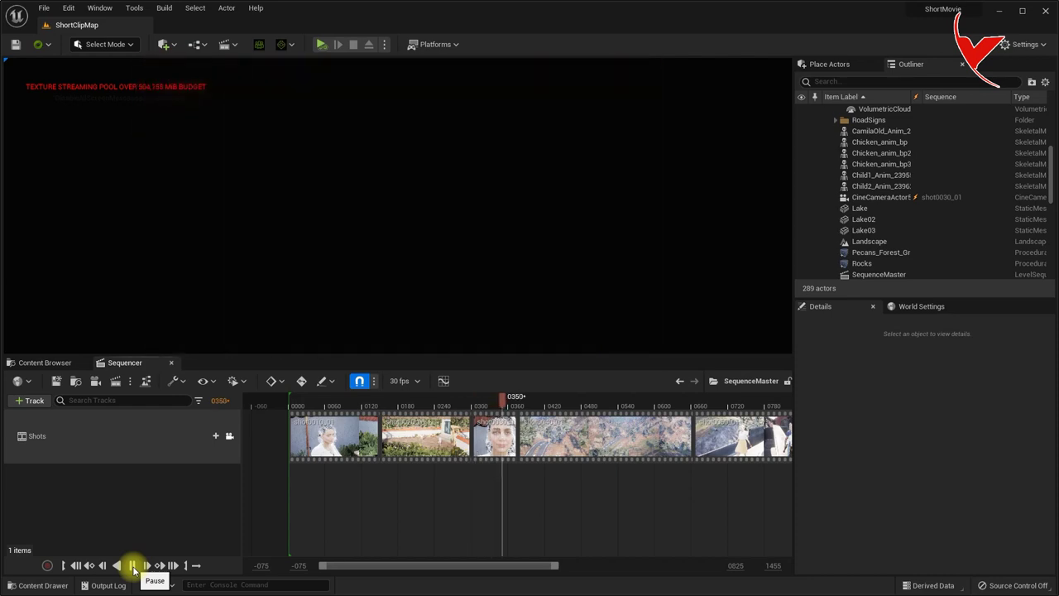
click(77, 566)
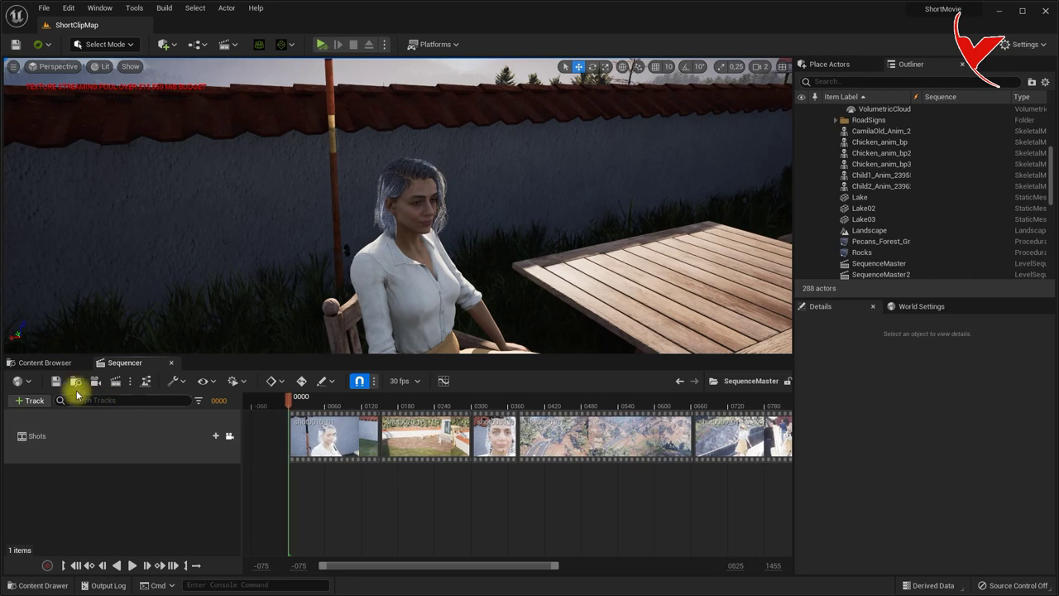
- Open the Women skeletal mesh from the ShortClipCH > Women folder
click(48, 364)
click(273, 379)
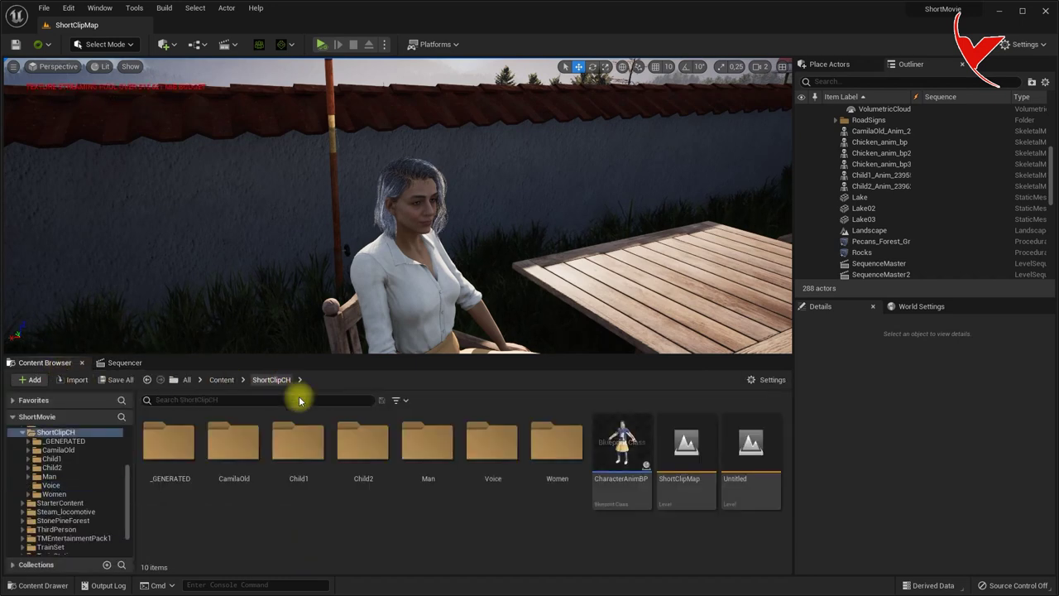
double_click(557, 443)
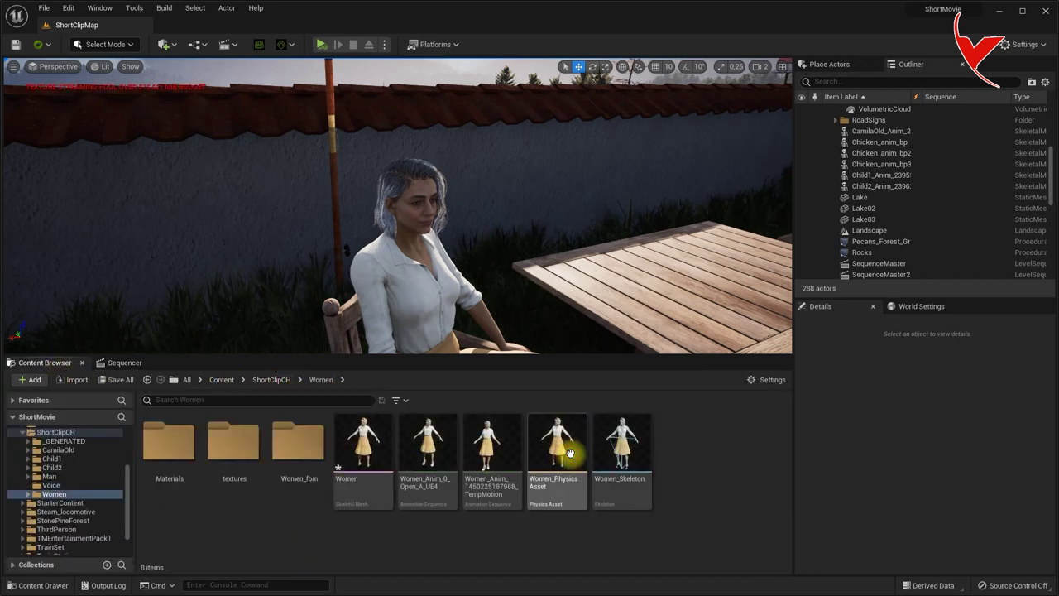
double_click(362, 445)
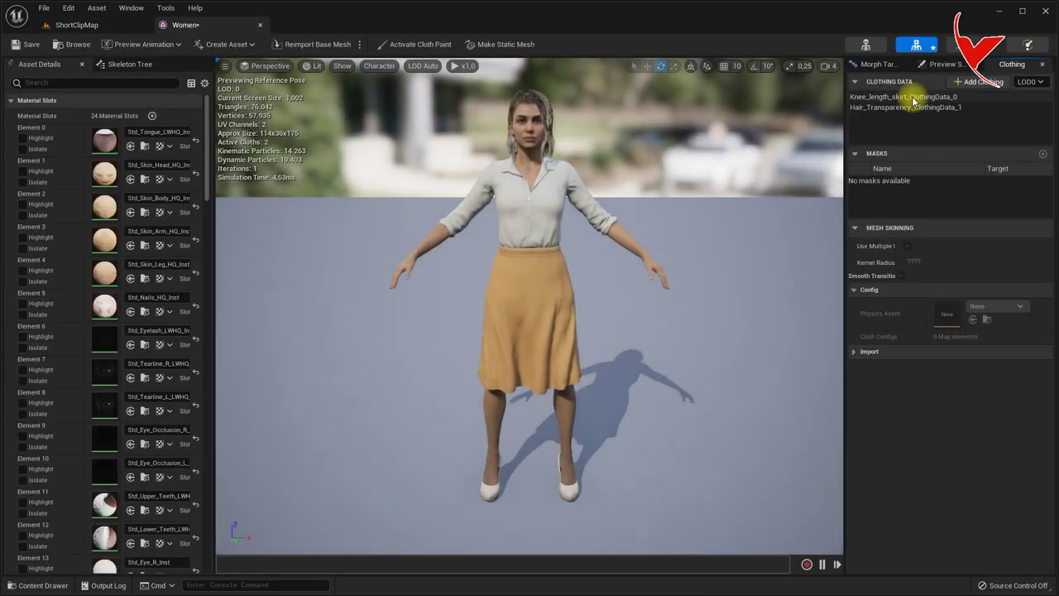
- Set the Knee_length_skirt cloth's Environmental Gravity Scale to 3.0, save the mesh and close it
click(914, 97)
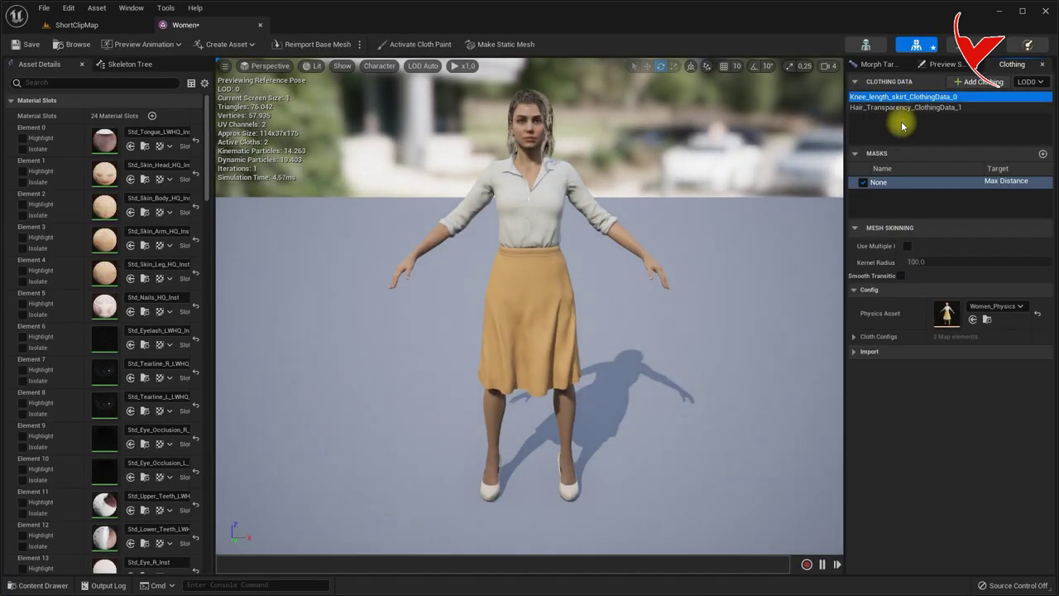
click(854, 337)
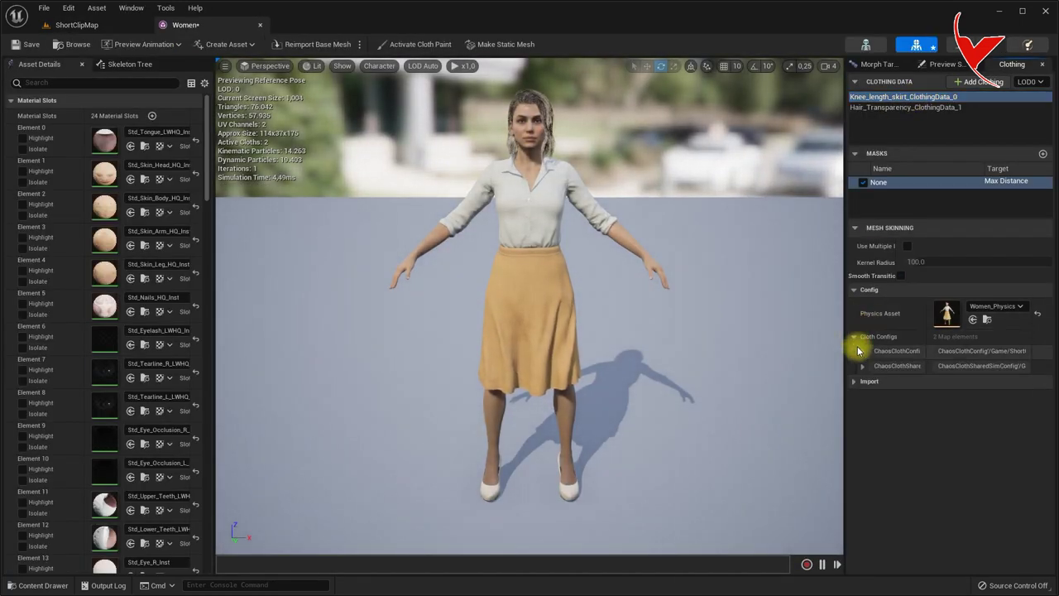
click(861, 350)
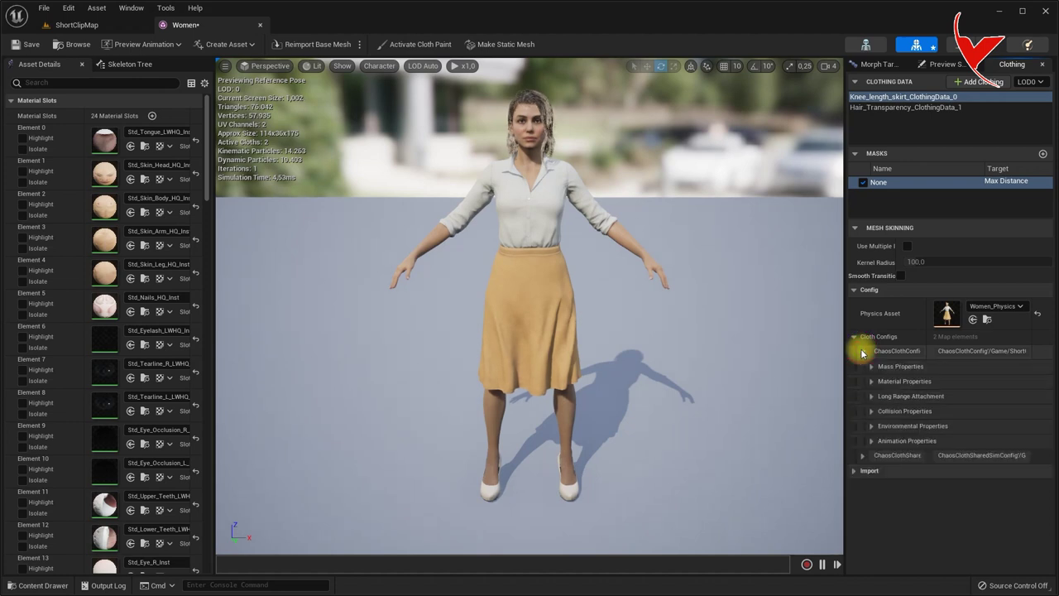
click(871, 426)
scroll(888, 427, down, 1)
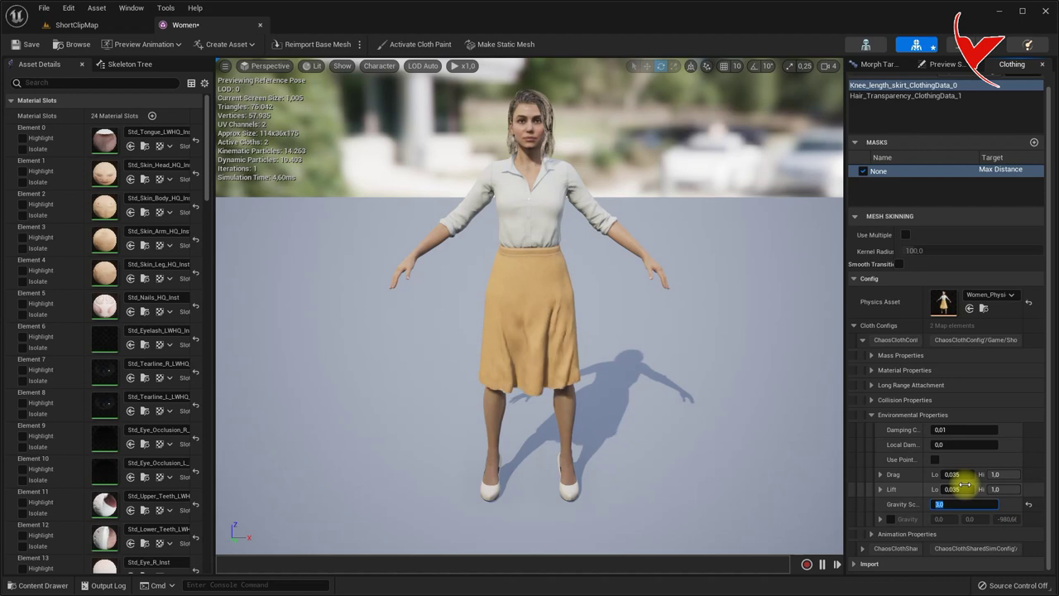
click(42, 46)
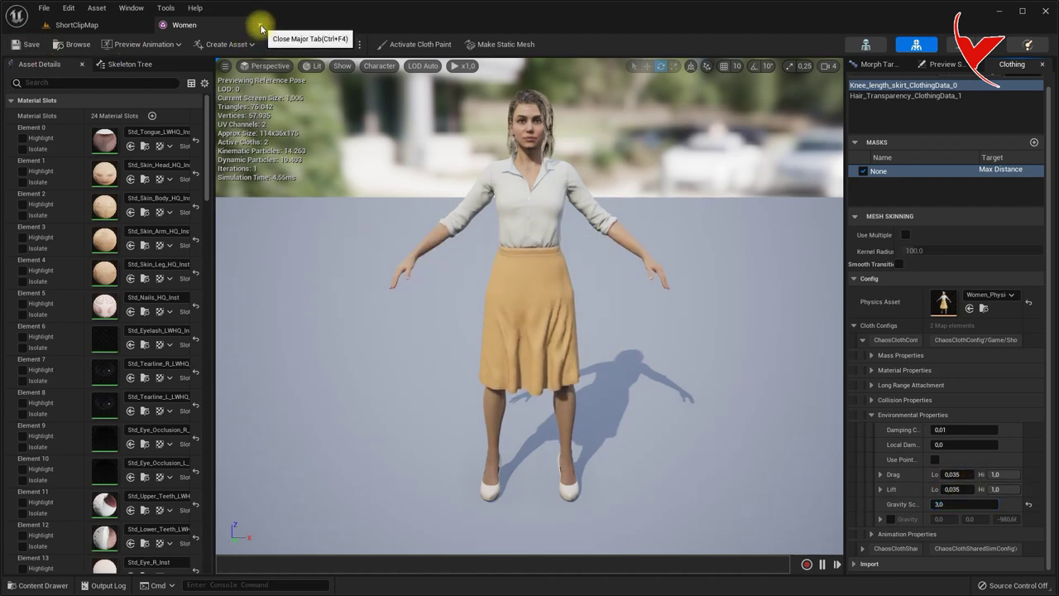
click(261, 26)
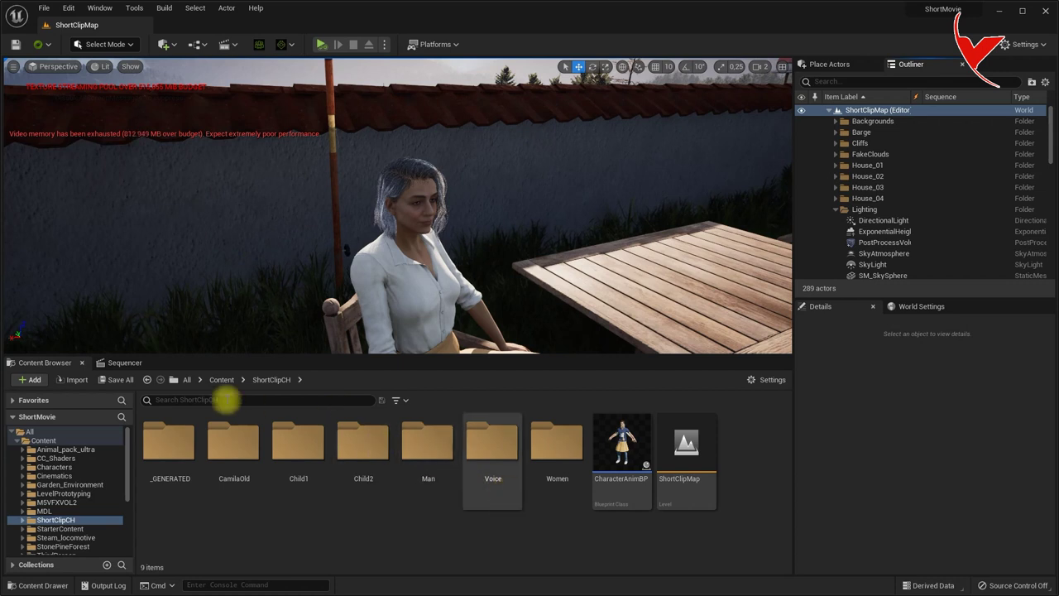
- Place Ultra_Dynamic_Sky and Ultra_Dynamic_Weather from UltraDynamicSky > Blueprints into the level
click(221, 380)
scroll(752, 504, down, 1)
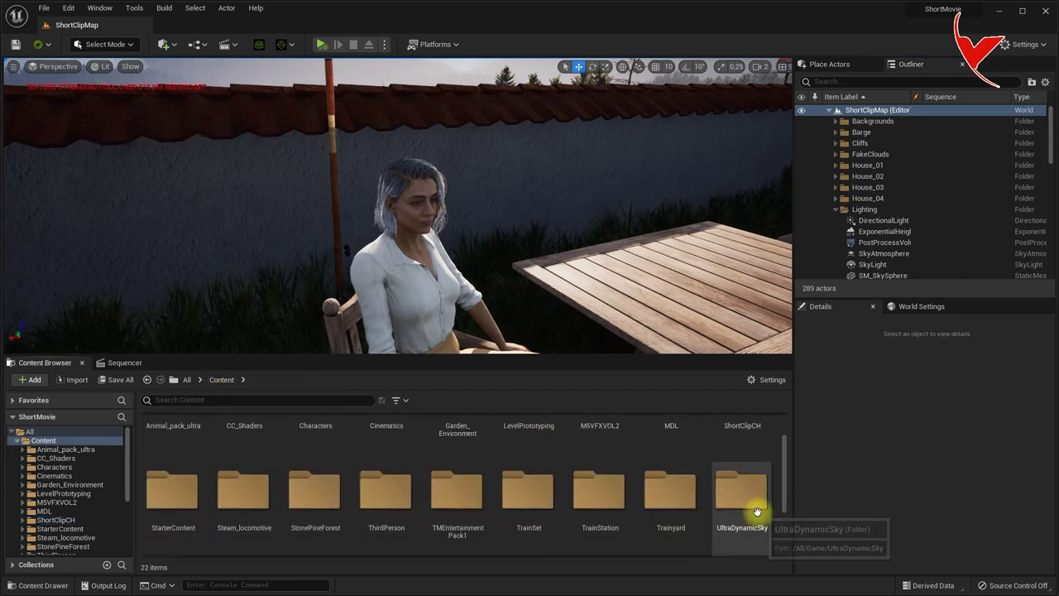
double_click(752, 504)
double_click(180, 451)
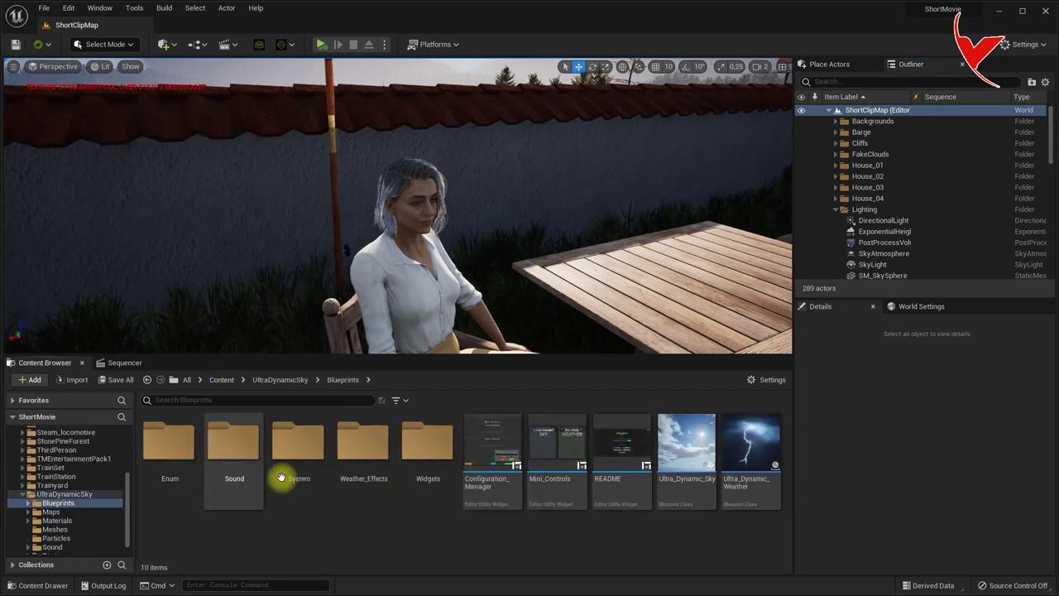
drag(686, 466, 210, 314)
drag(751, 447, 153, 336)
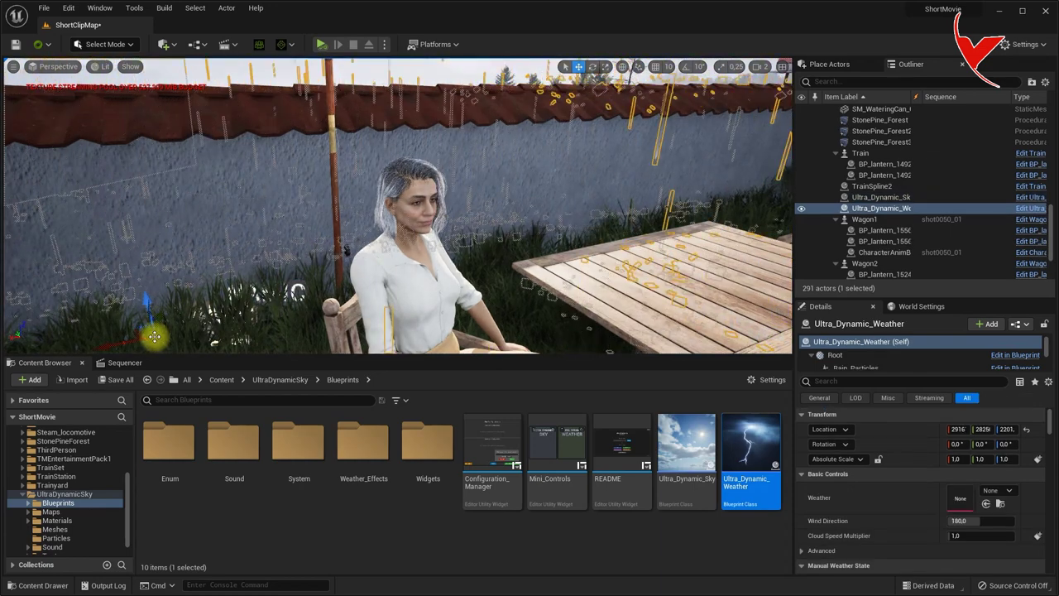
drag(1054, 220, 1008, 151)
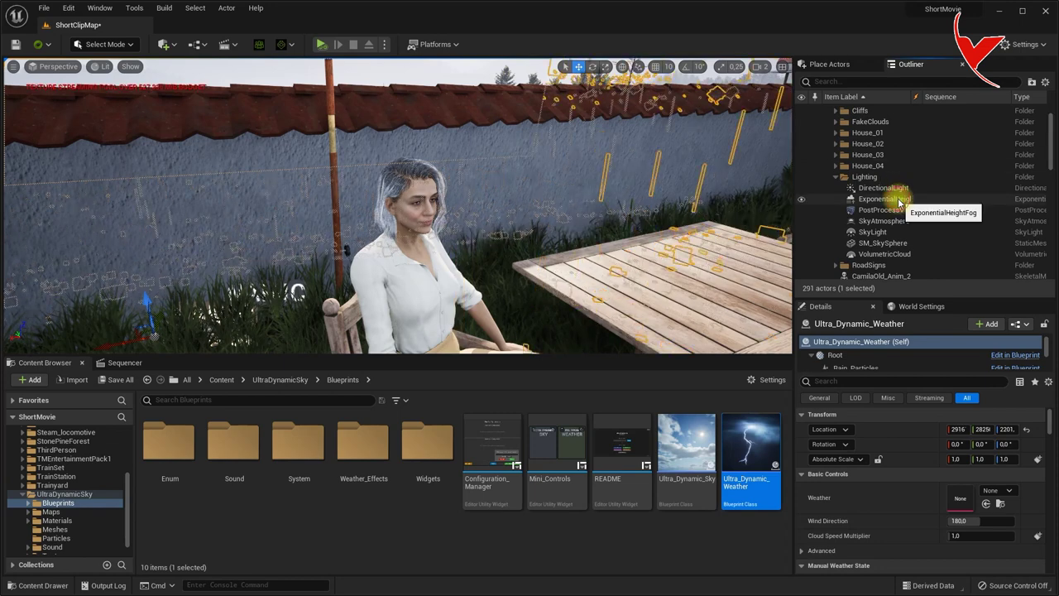
- Delete ExponentialHeightFog, SkyAtmosphere, SkyLight, SM_SkySphere and VolumetricCloud from the Outliner
click(884, 199)
ctrl+click(884, 221)
ctrl+click(878, 232)
ctrl+click(883, 242)
ctrl+click(884, 254)
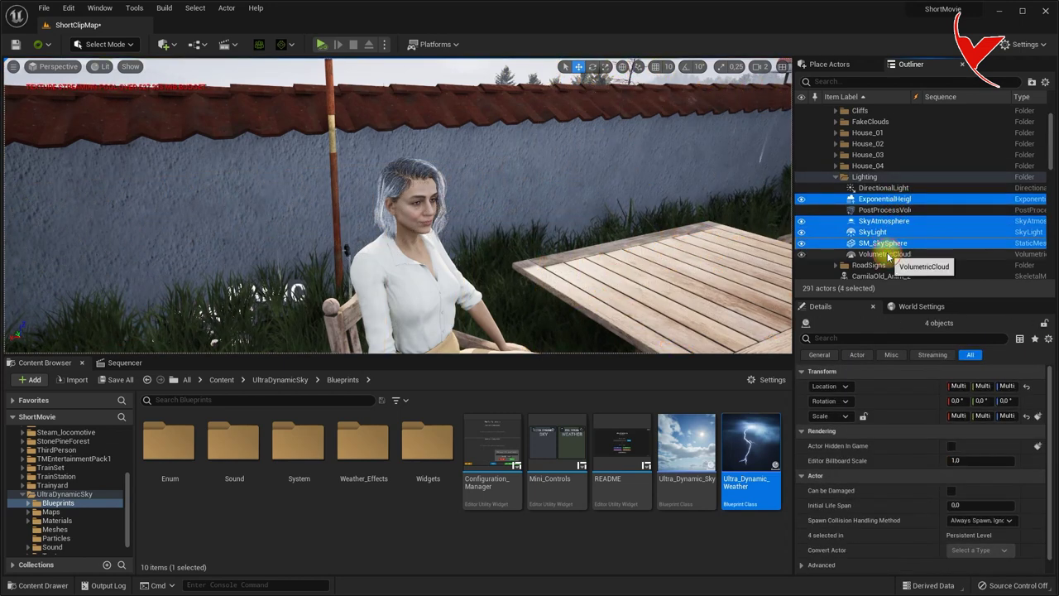
key(Delete)
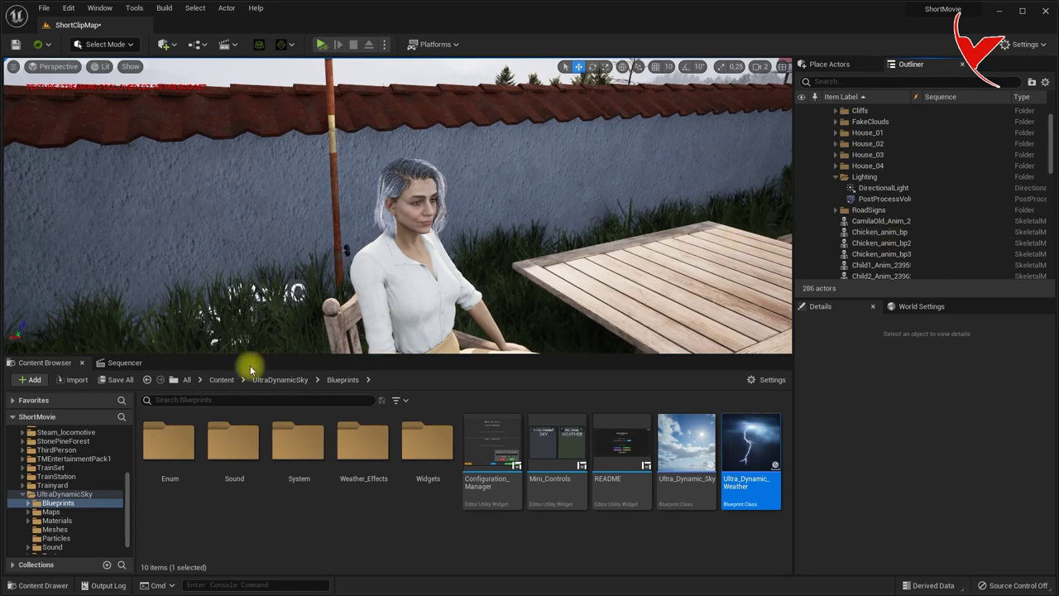
- Add Ultra_Dynamic_Sky to SequenceMaster as an actor track
click(124, 363)
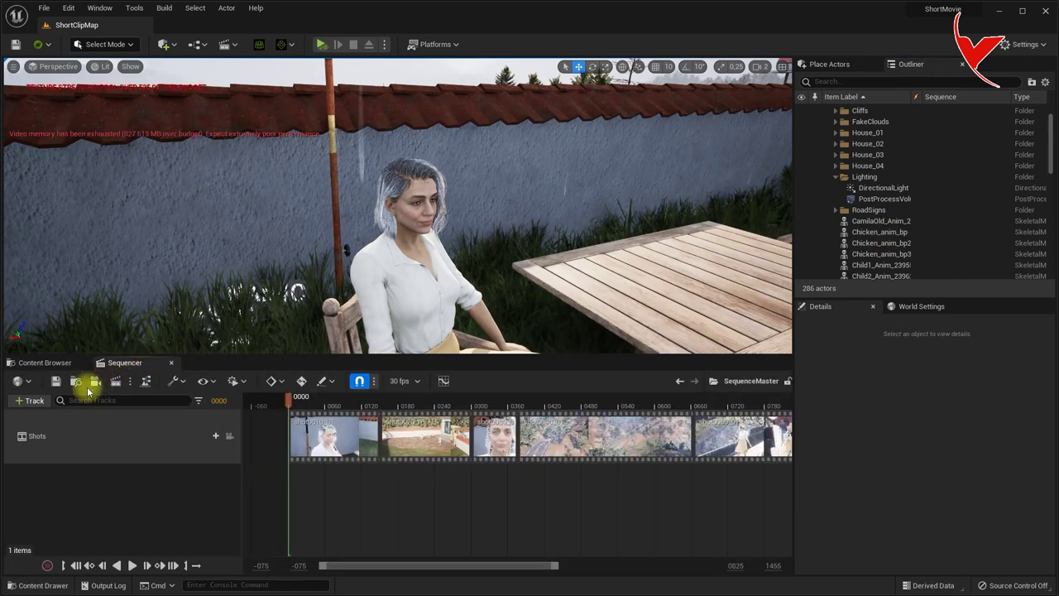
click(38, 403)
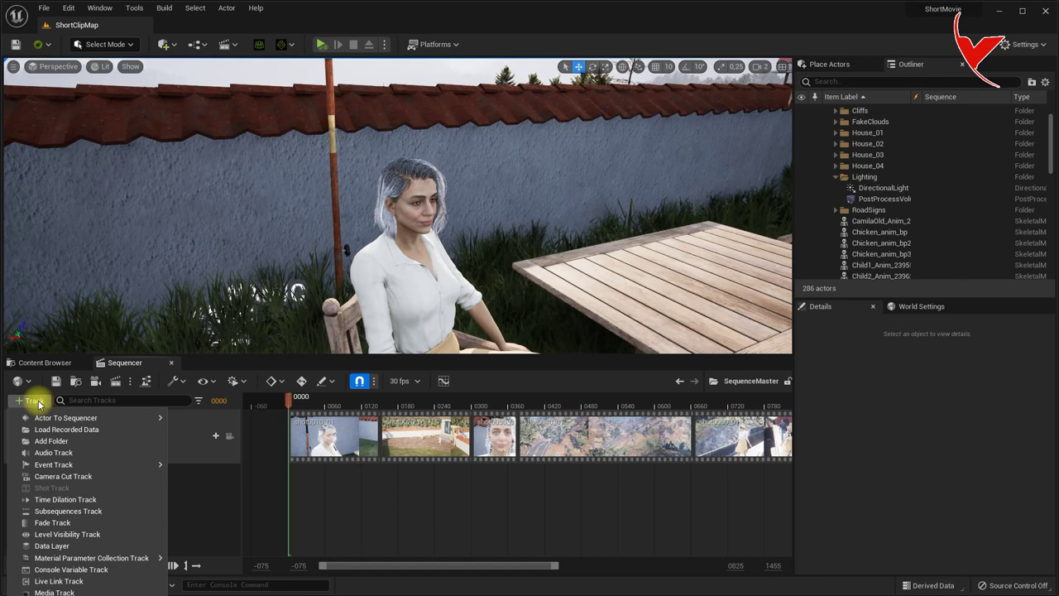
mouse_move(58, 418)
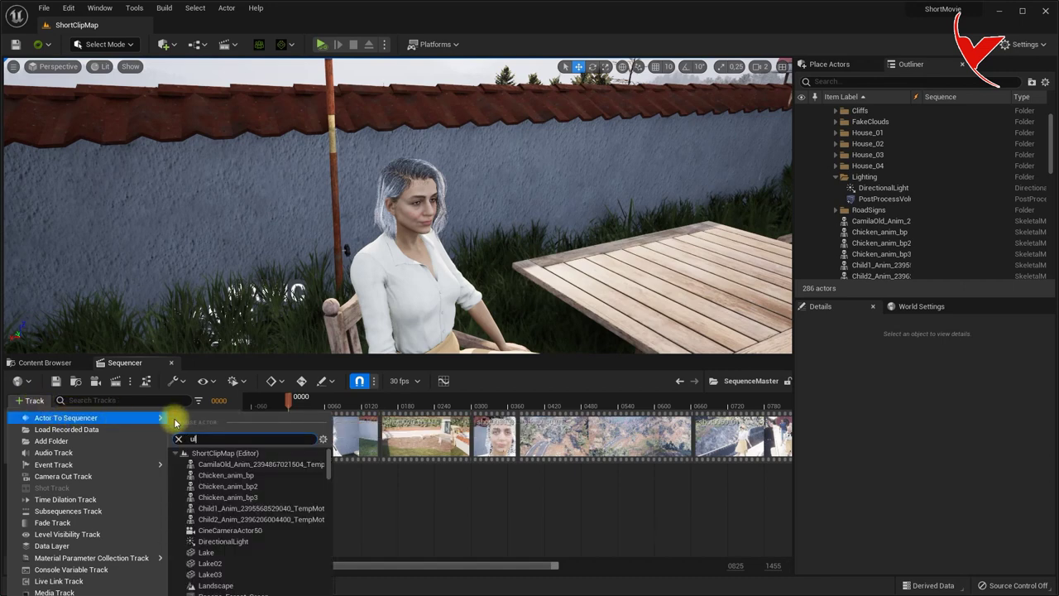
text(lt)
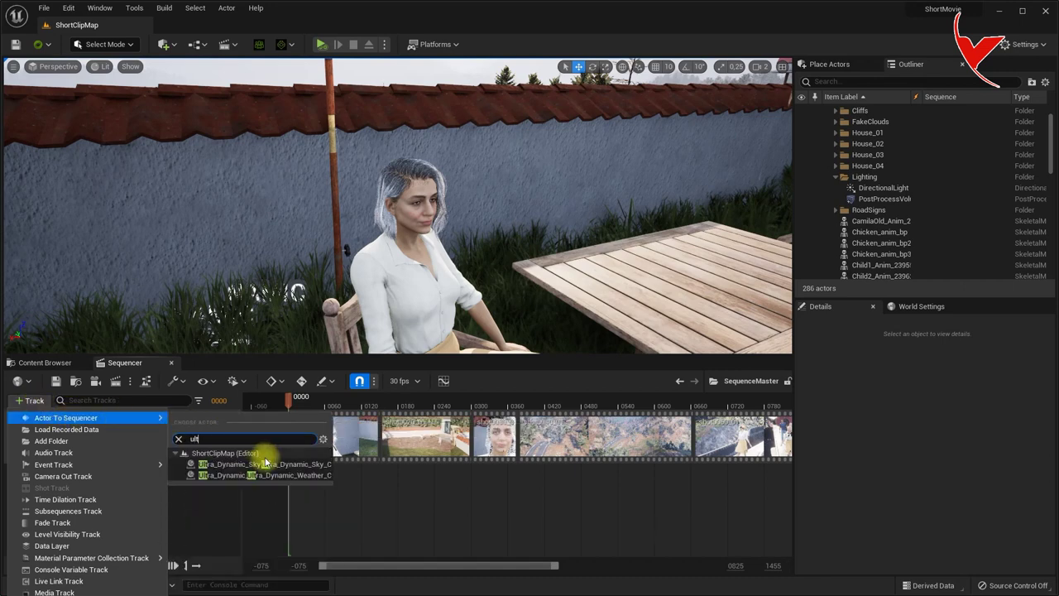
click(274, 466)
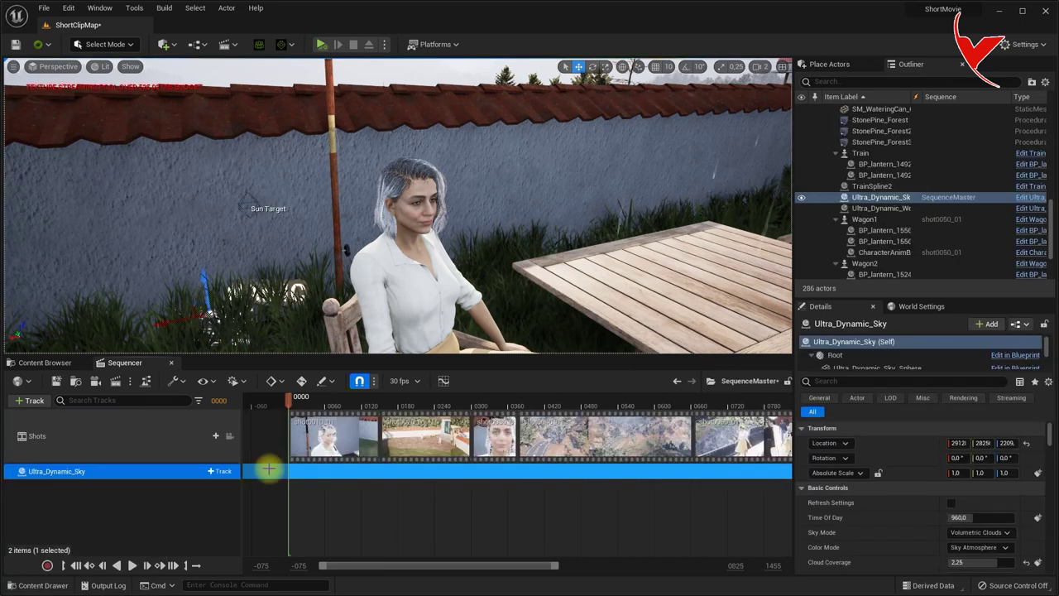
- Add Ultra_Dynamic_Weather to SequenceMaster as an actor track too
click(35, 404)
mouse_move(108, 426)
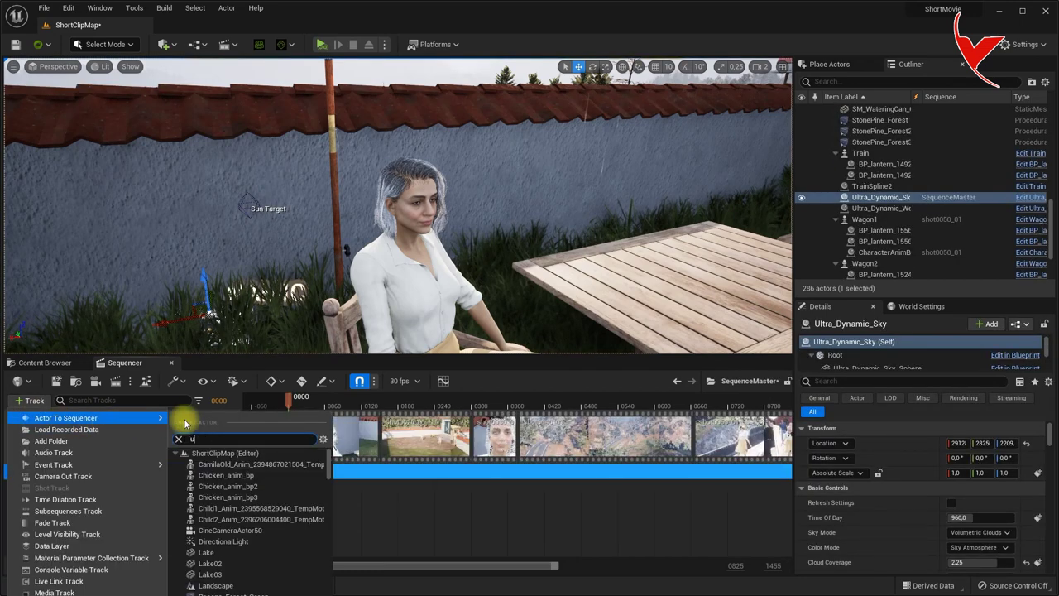
text(ltr)
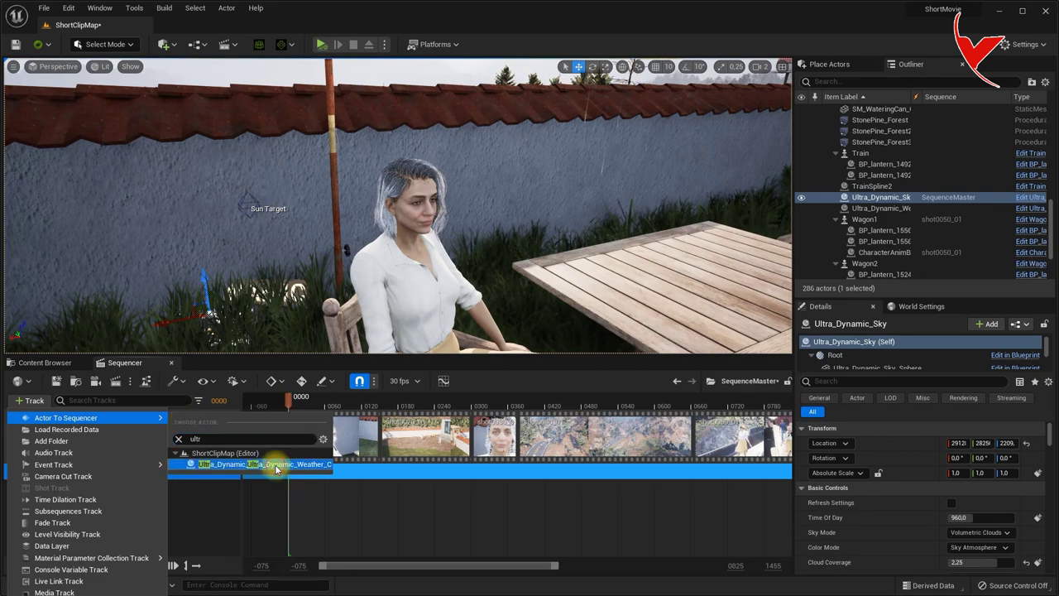
click(277, 470)
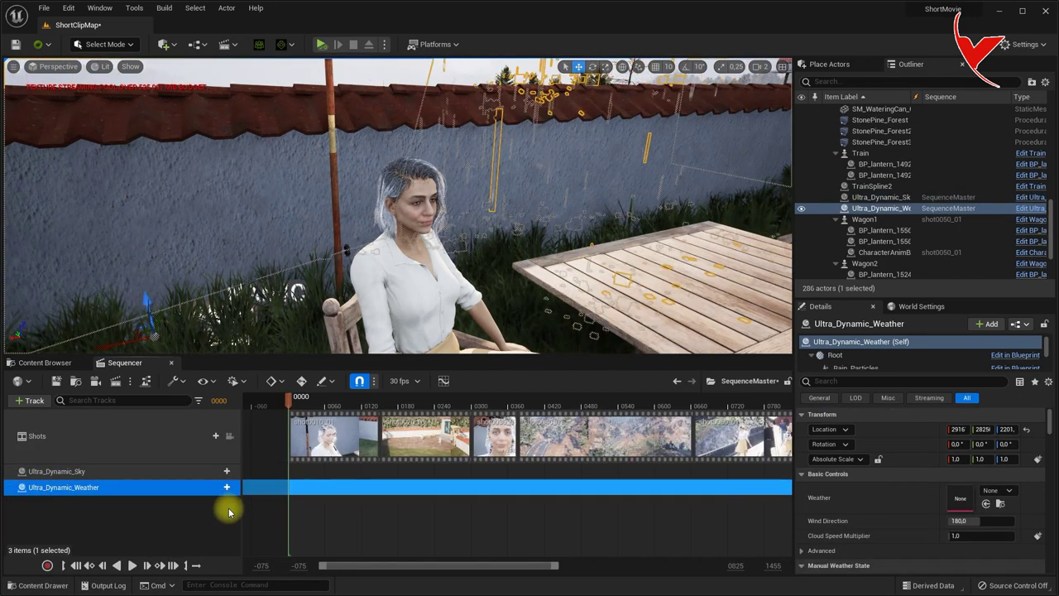
click(227, 488)
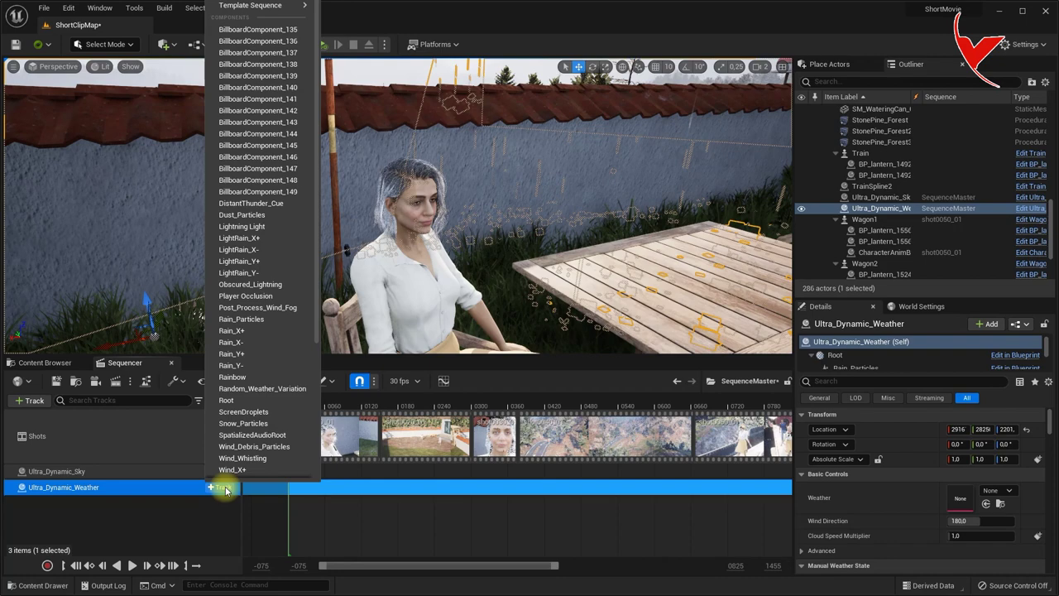
- Give Ultra_Dynamic_Weather a Root component with Auto Activate and Visibility tracks, plus a Rain track
scroll(240, 273, down, 2)
click(229, 350)
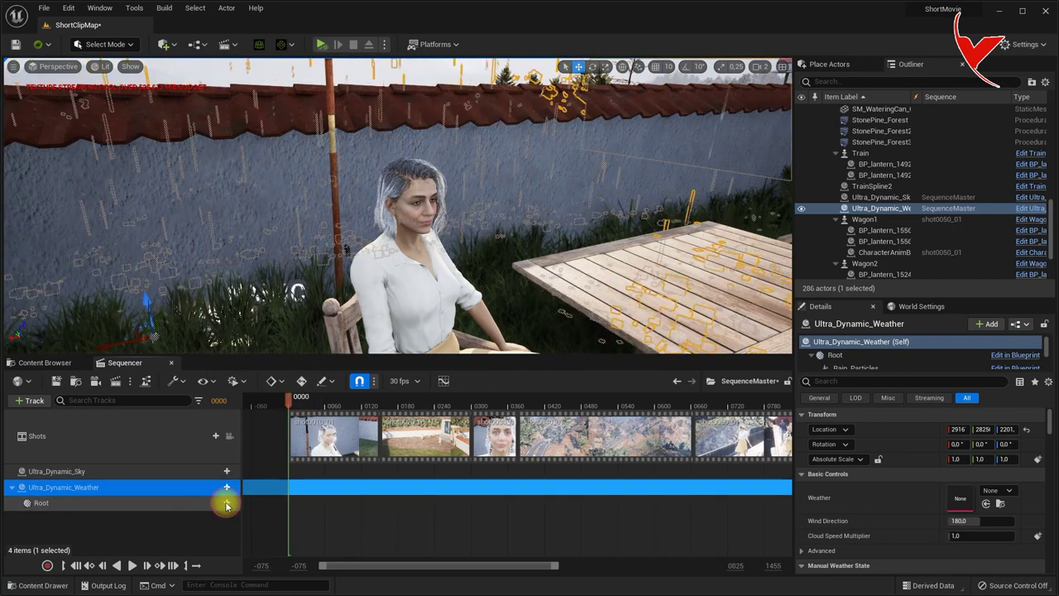
click(227, 504)
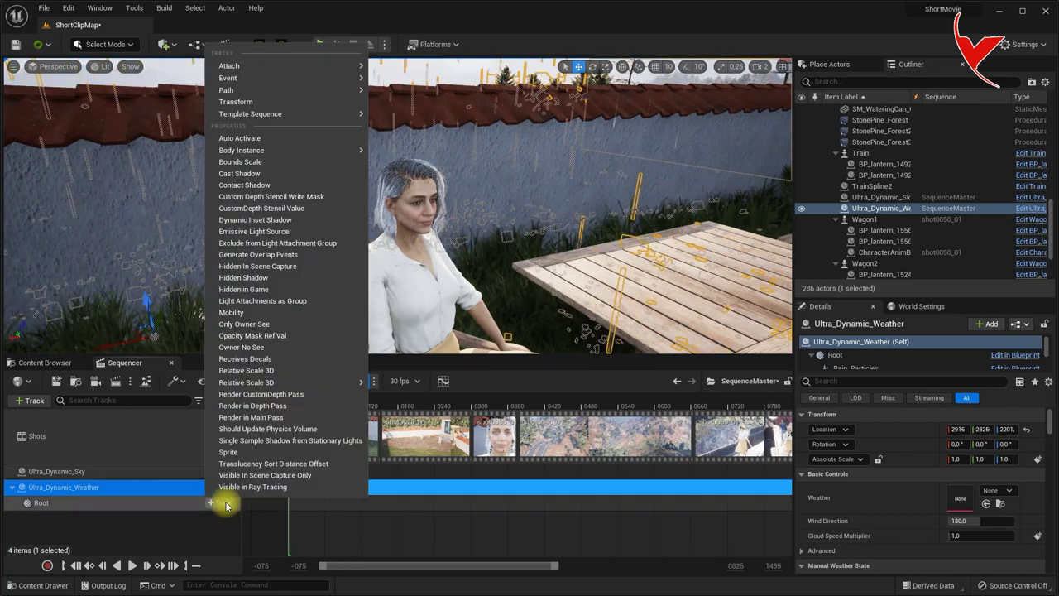
click(278, 143)
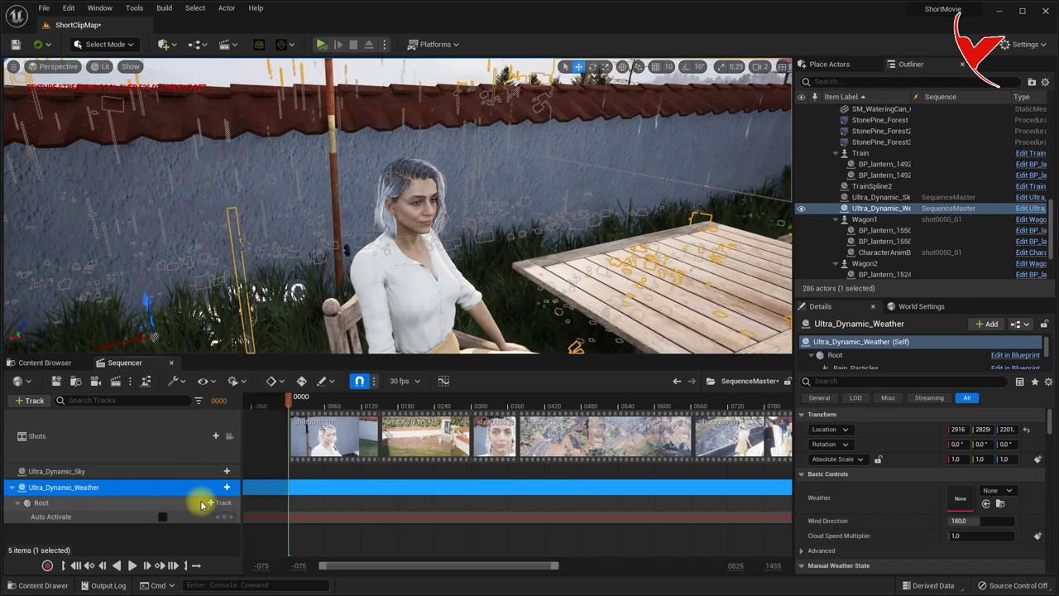
click(212, 504)
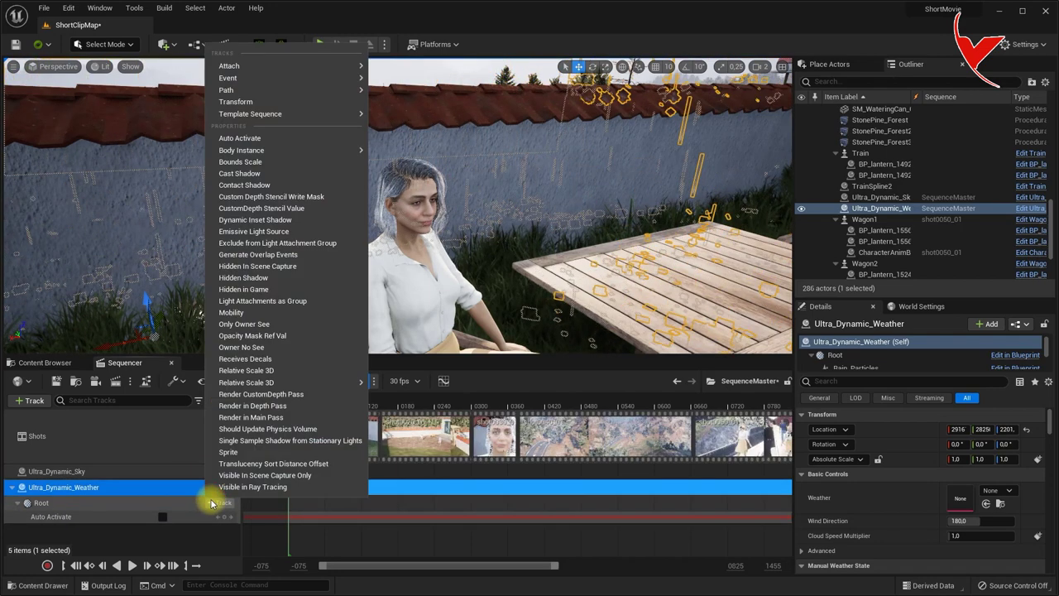
click(265, 289)
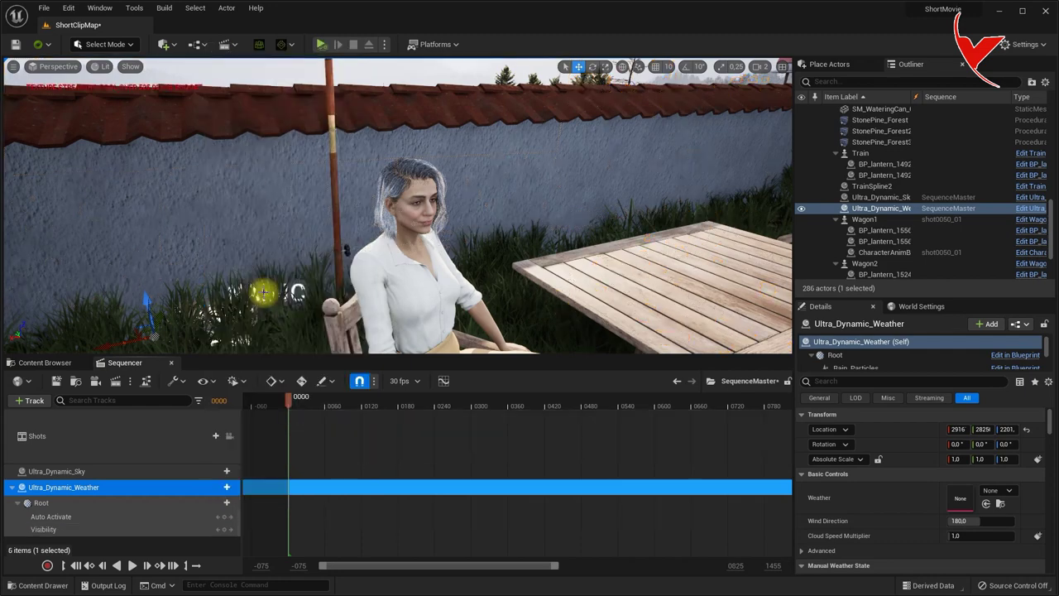
click(215, 488)
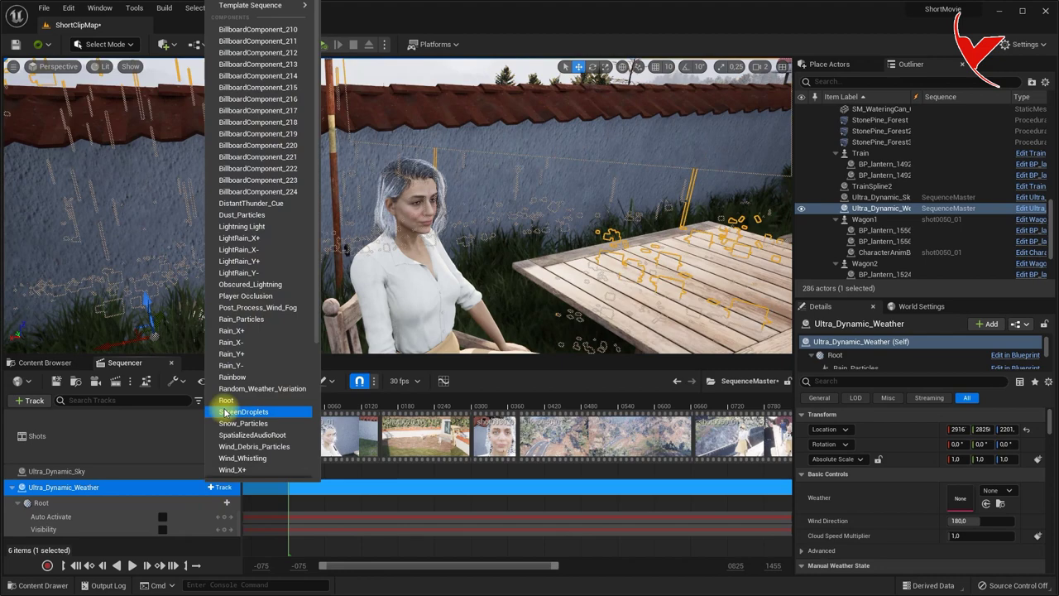
scroll(220, 425, down, 2)
click(225, 437)
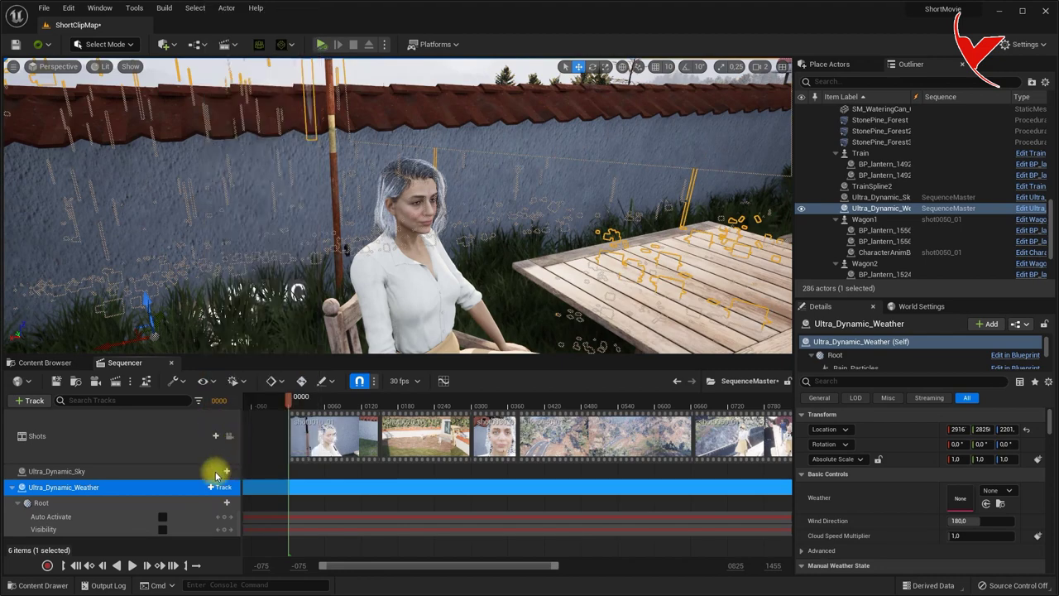
- Key Auto Activate, Visibility and Rain at frame 0, then collapse the weather track
click(223, 519)
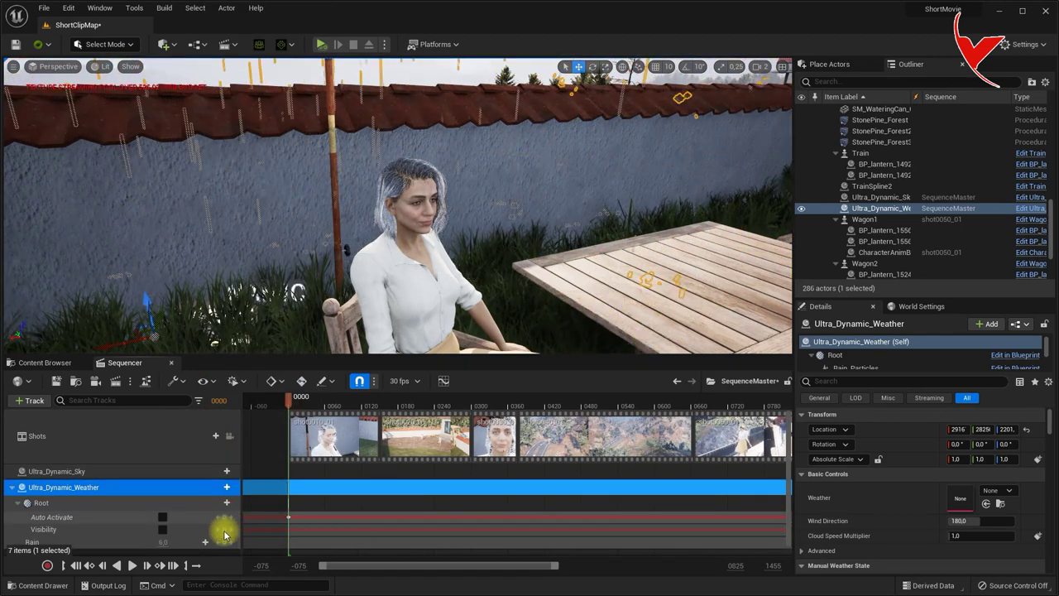
click(227, 529)
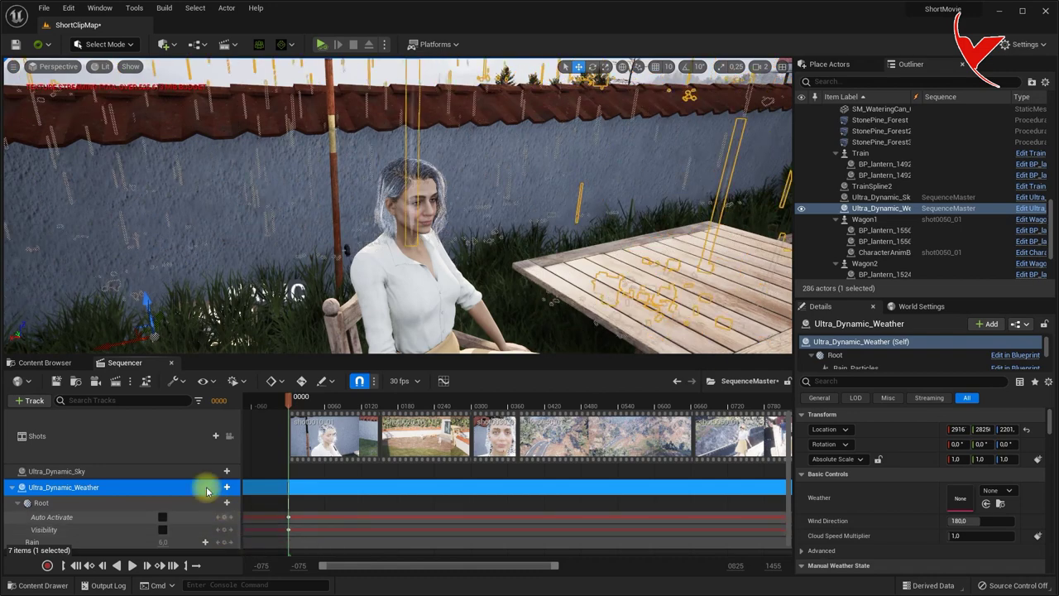
scroll(182, 530, down, 1)
click(165, 533)
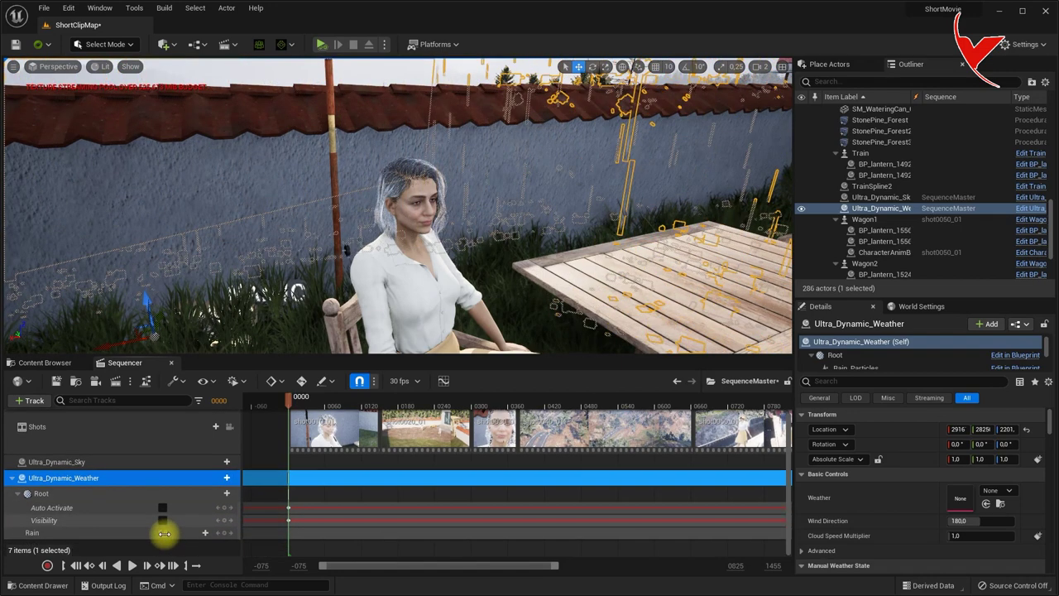
click(213, 533)
click(11, 478)
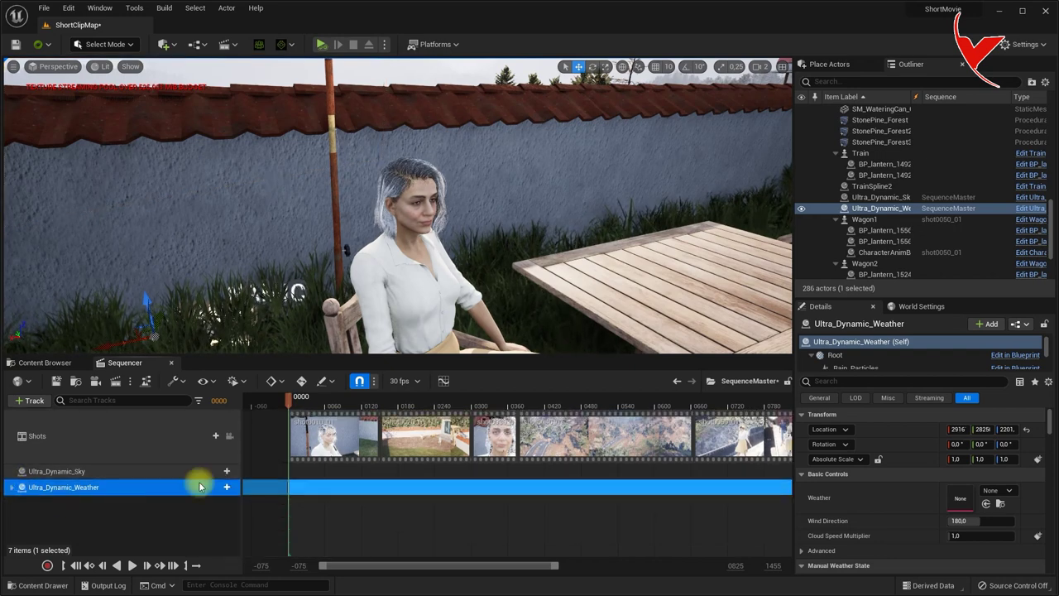
- Add a Sky Light Intensity track to Ultra_Dynamic_Sky, key it at frame 0, and scrub toward frame 372
click(216, 470)
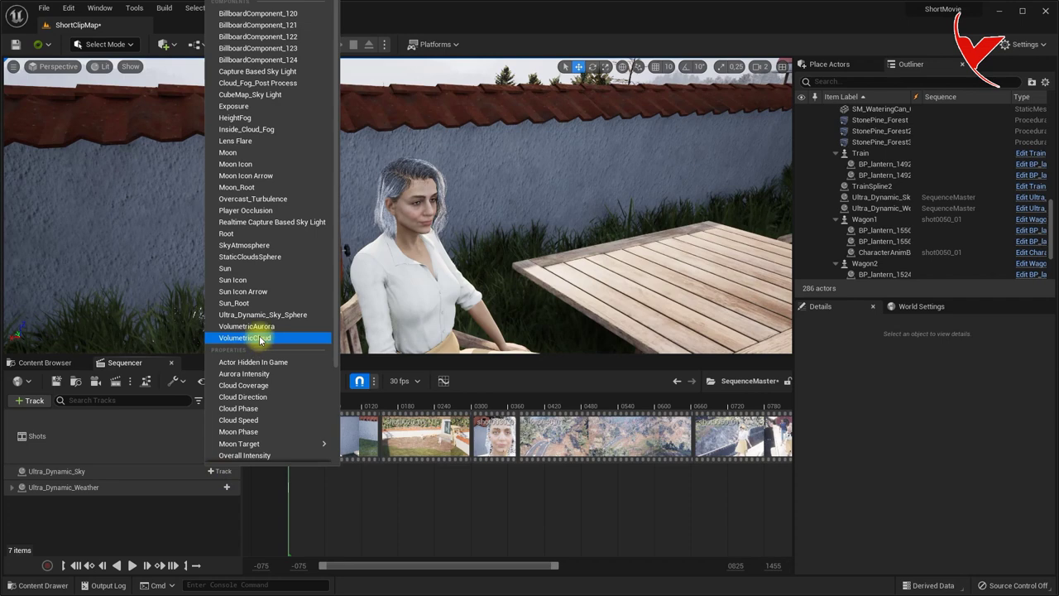
scroll(260, 336, down, 3)
scroll(262, 337, down, 2)
scroll(265, 346, down, 2)
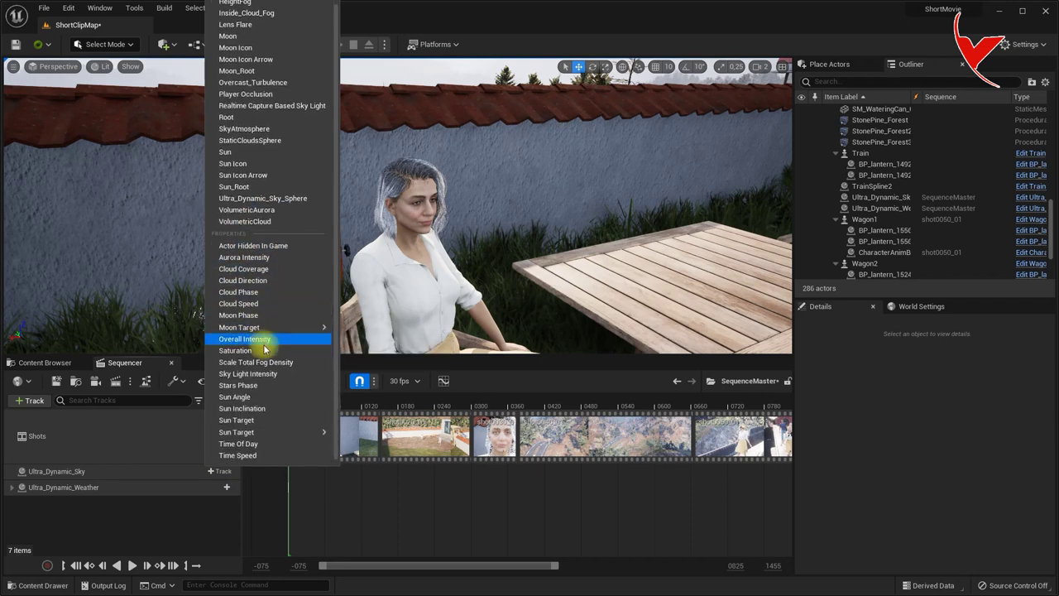
click(263, 374)
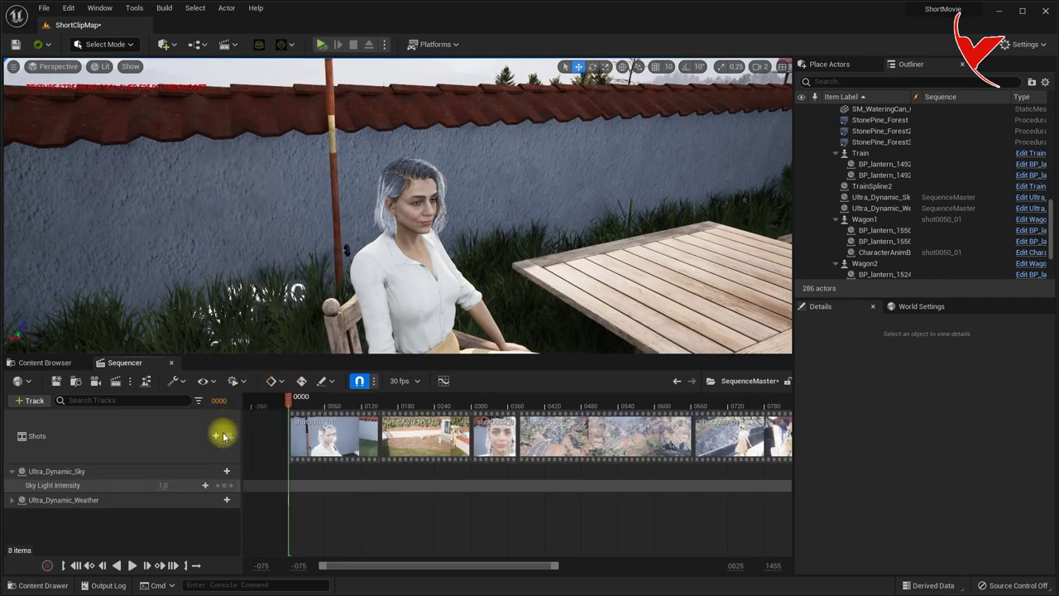
click(225, 489)
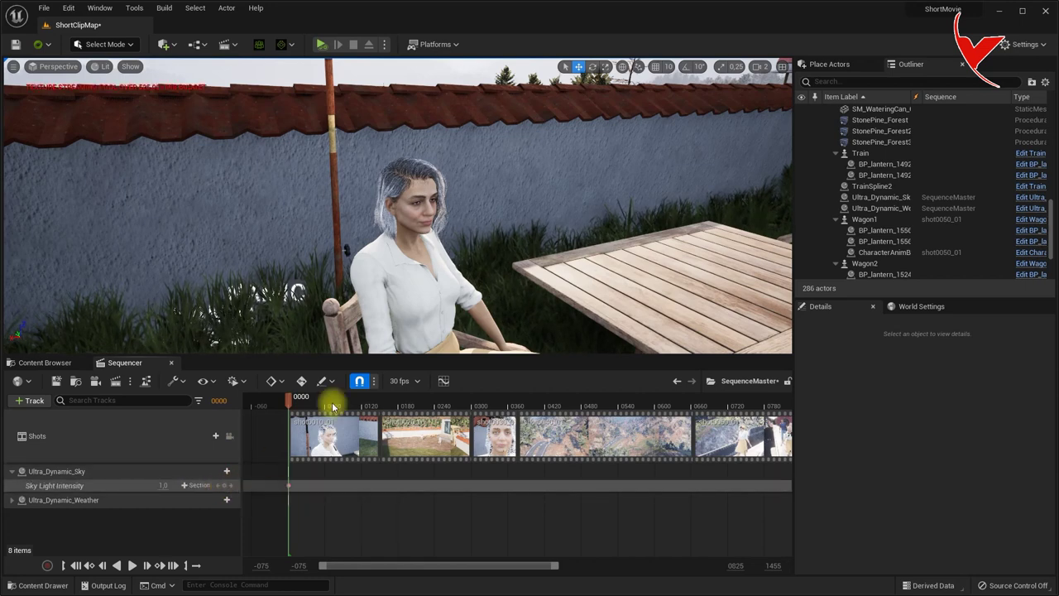
drag(341, 410, 472, 406)
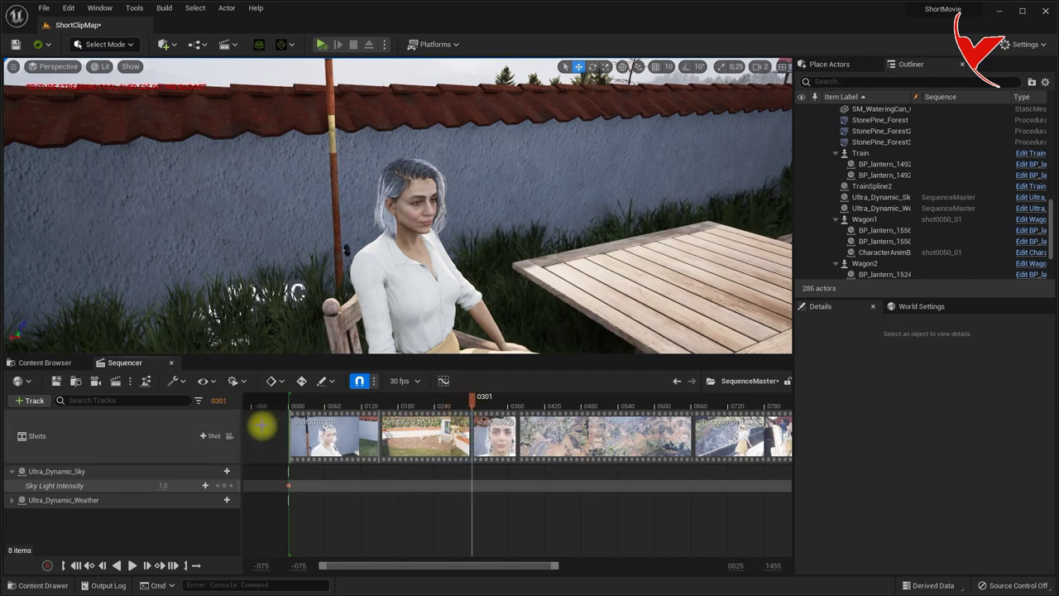
click(229, 437)
drag(472, 402, 511, 407)
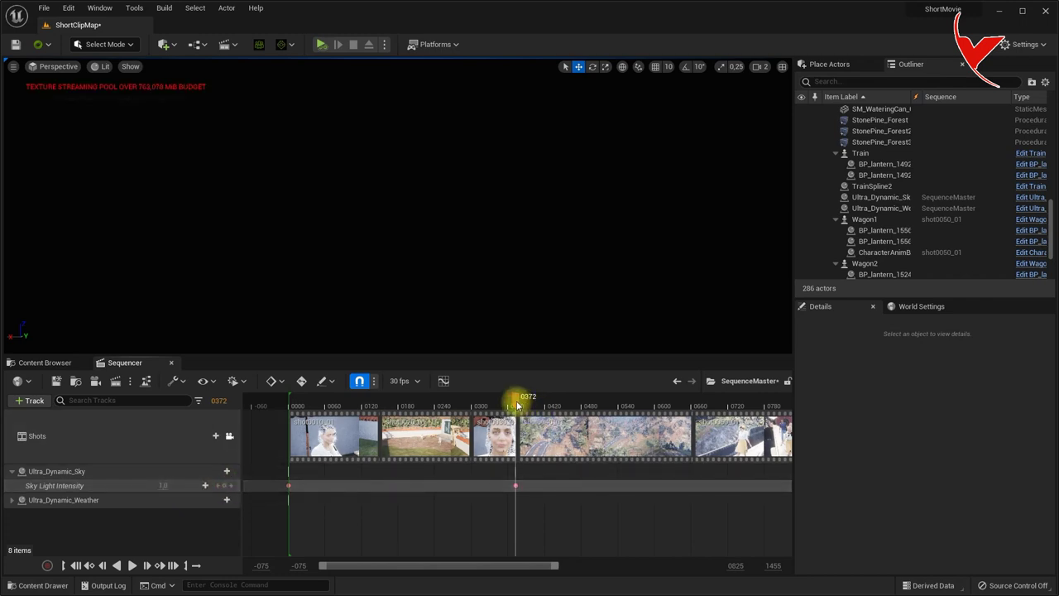
- Key Auto Activate, Visibility and Rain at frame 0372, then switch Auto Activate on at frame 0375
click(12, 501)
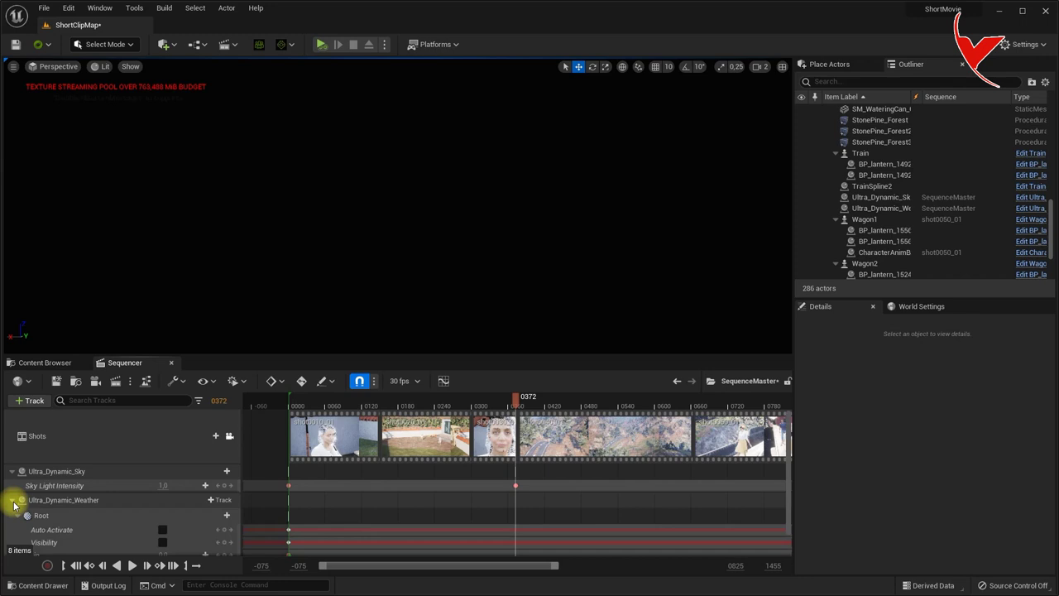
scroll(213, 507, down, 1)
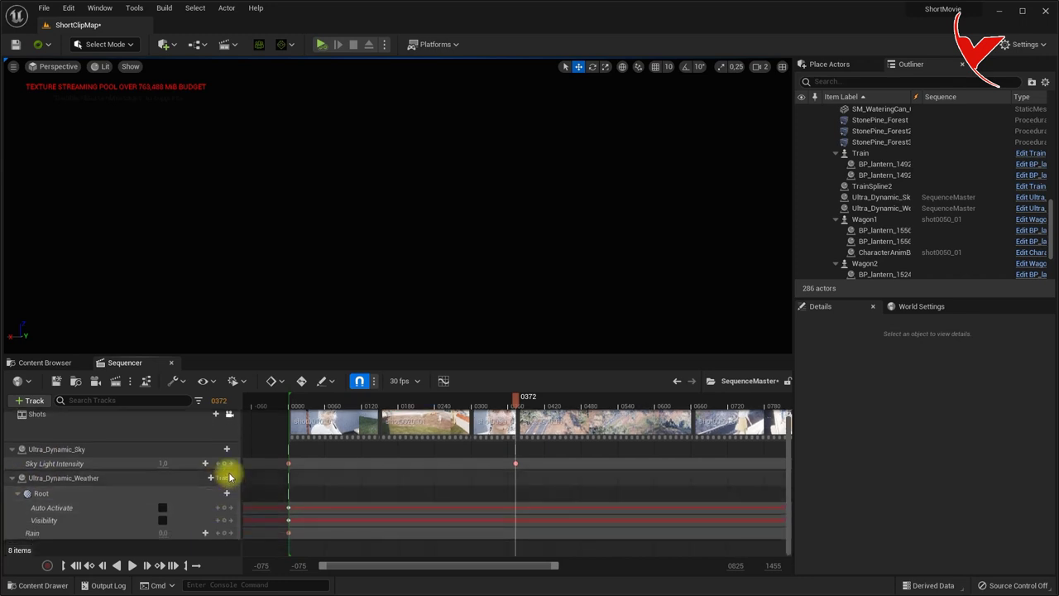
click(226, 494)
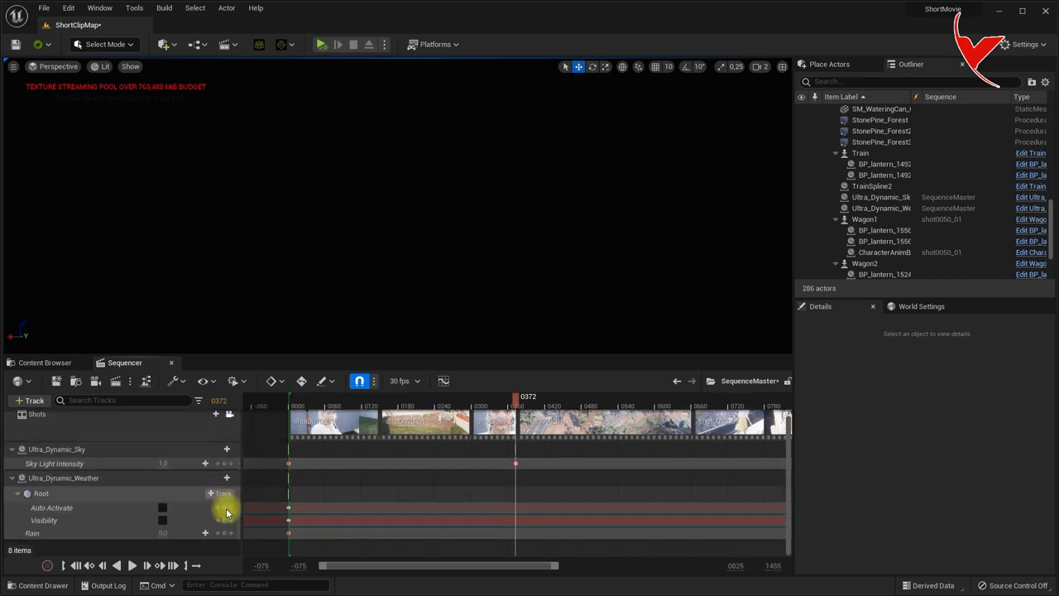
click(225, 534)
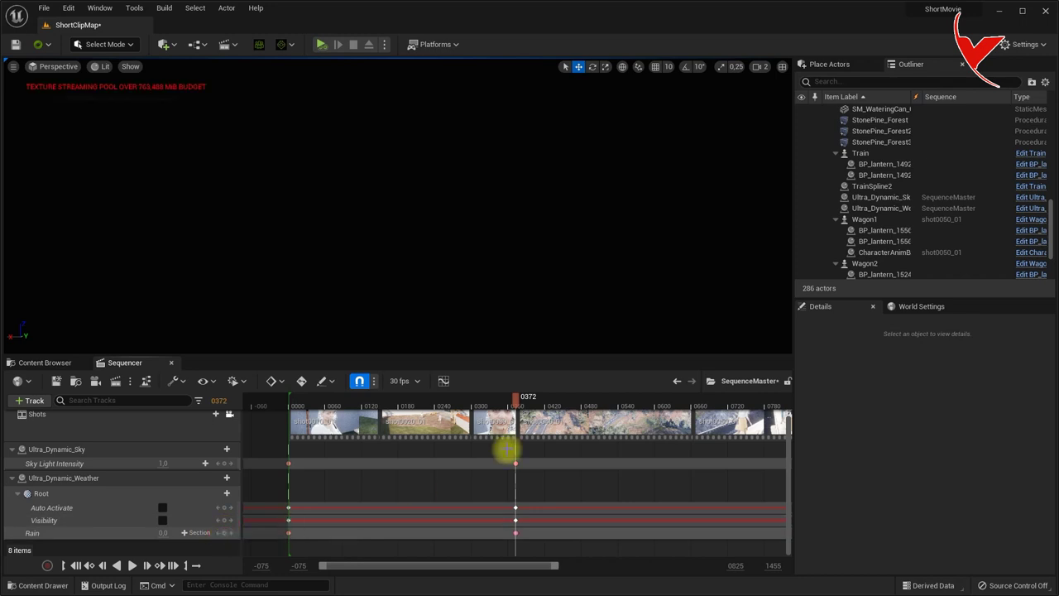
drag(524, 404, 520, 411)
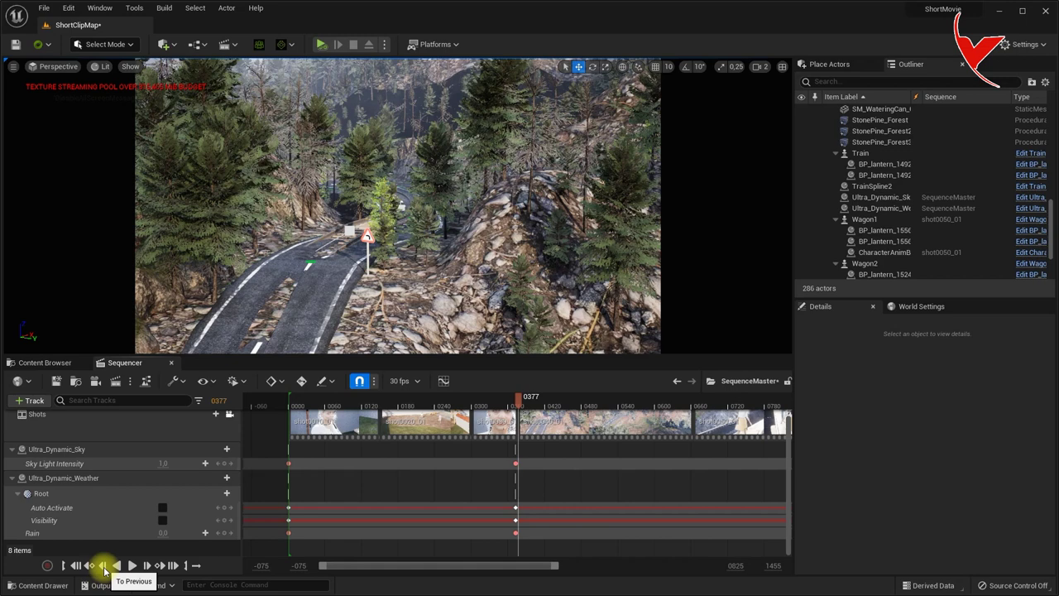
click(104, 568)
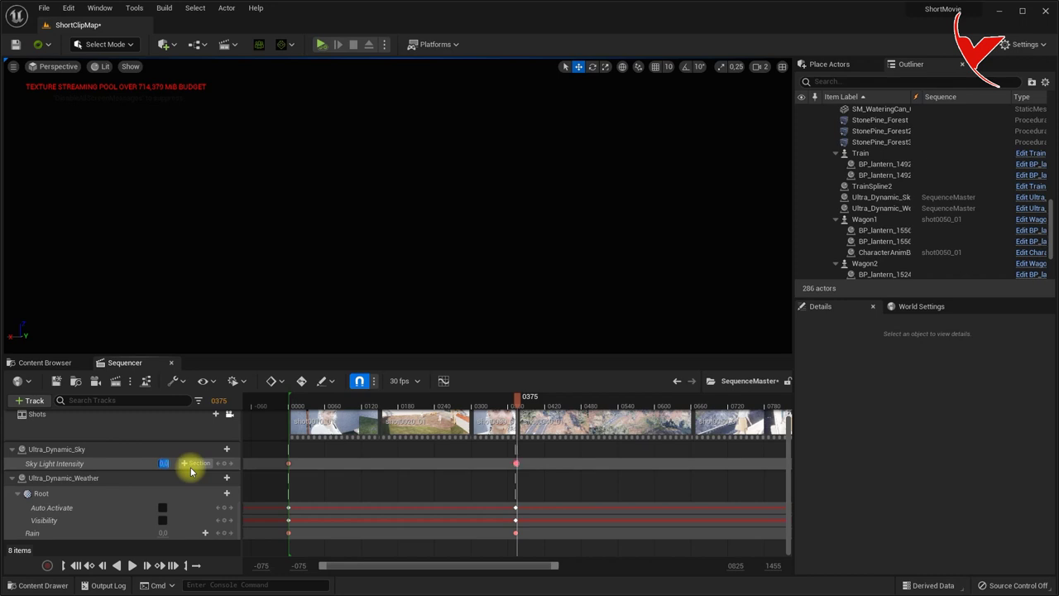
click(163, 506)
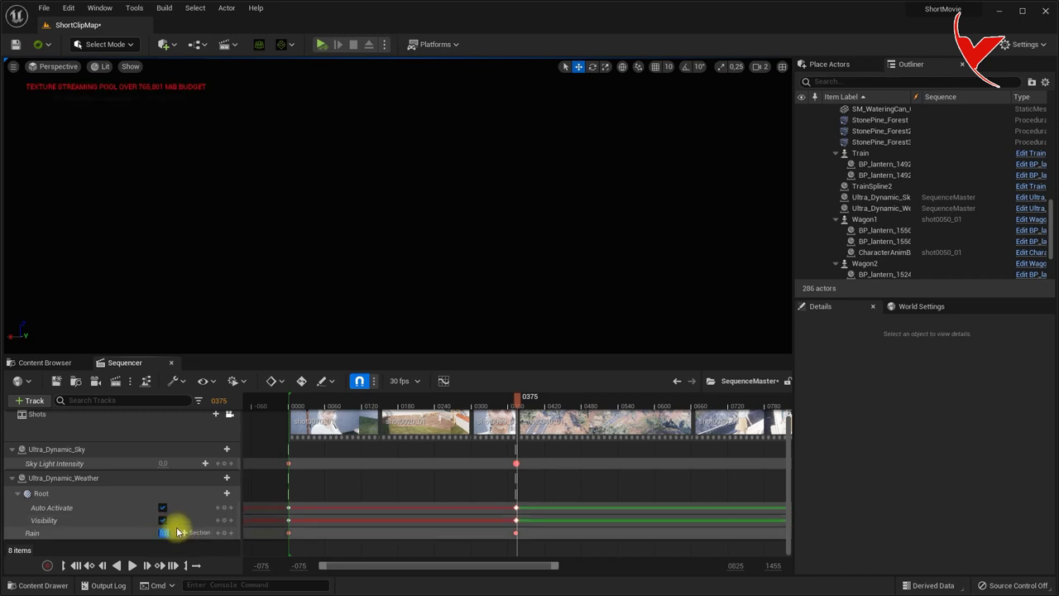
- Set Rain to 6.0 and delete the weather actor's Visibility track
text(ult)
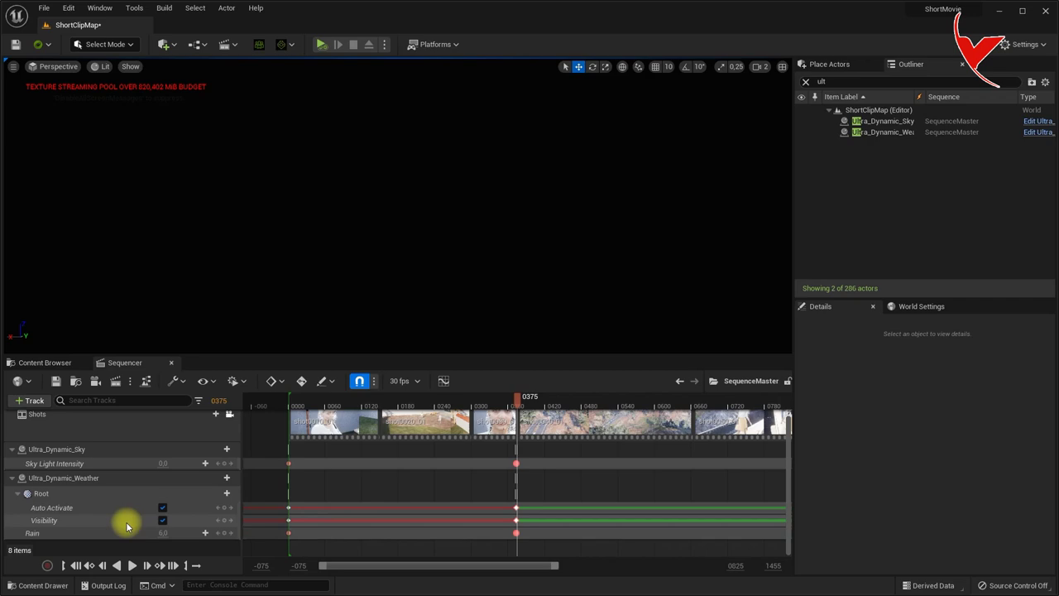
click(128, 526)
right_click(125, 521)
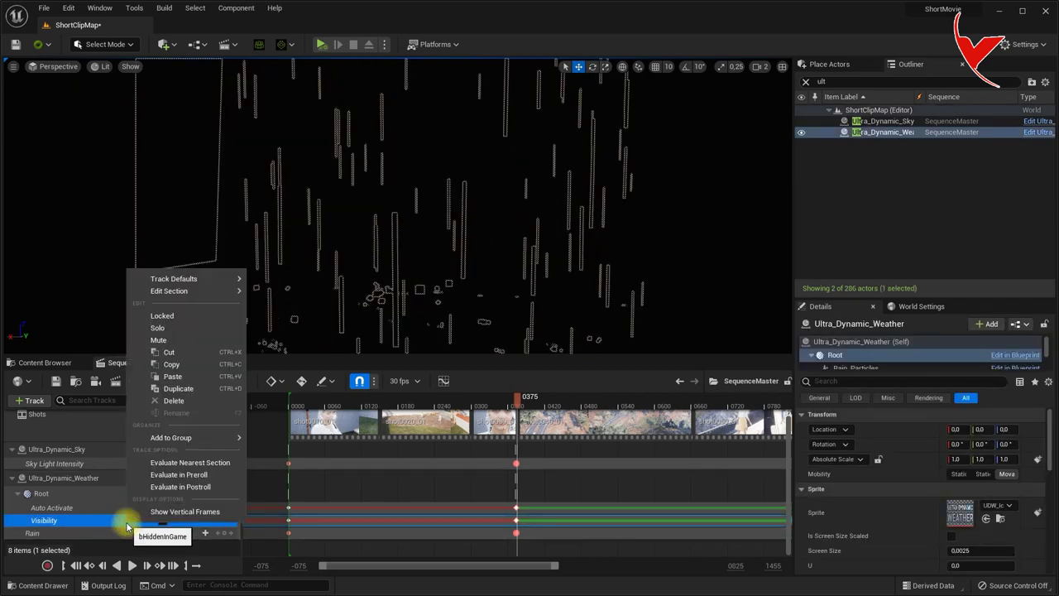
click(190, 402)
key(Delete)
- Add Thunder/Lightning and Wind Intensity tracks to Ultra_Dynamic_Weather
click(212, 502)
click(224, 490)
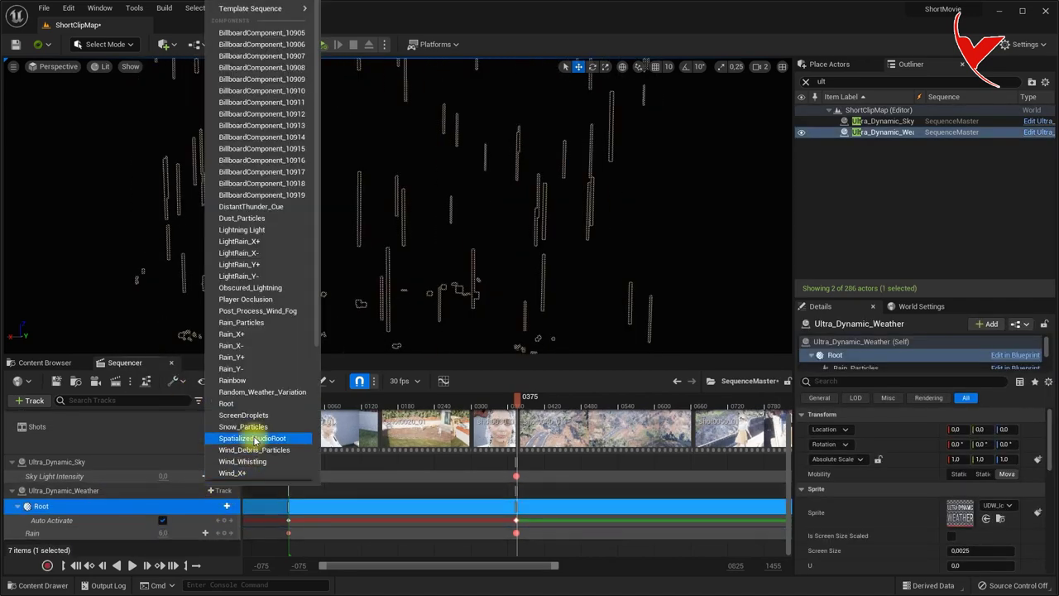
scroll(256, 441, down, 3)
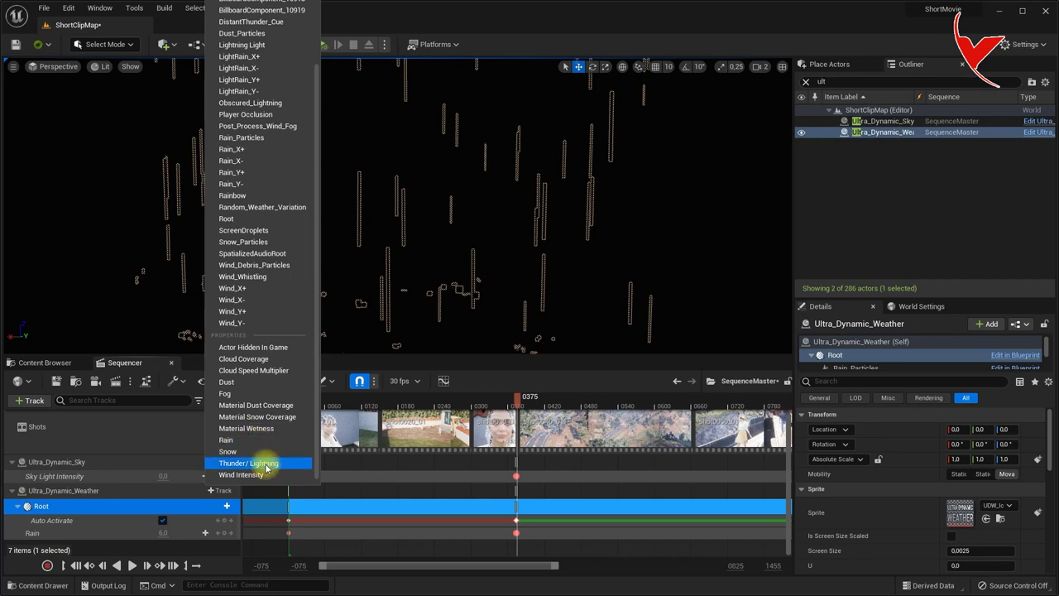
click(259, 462)
click(226, 489)
click(222, 490)
scroll(263, 449, down, 5)
scroll(263, 459, down, 2)
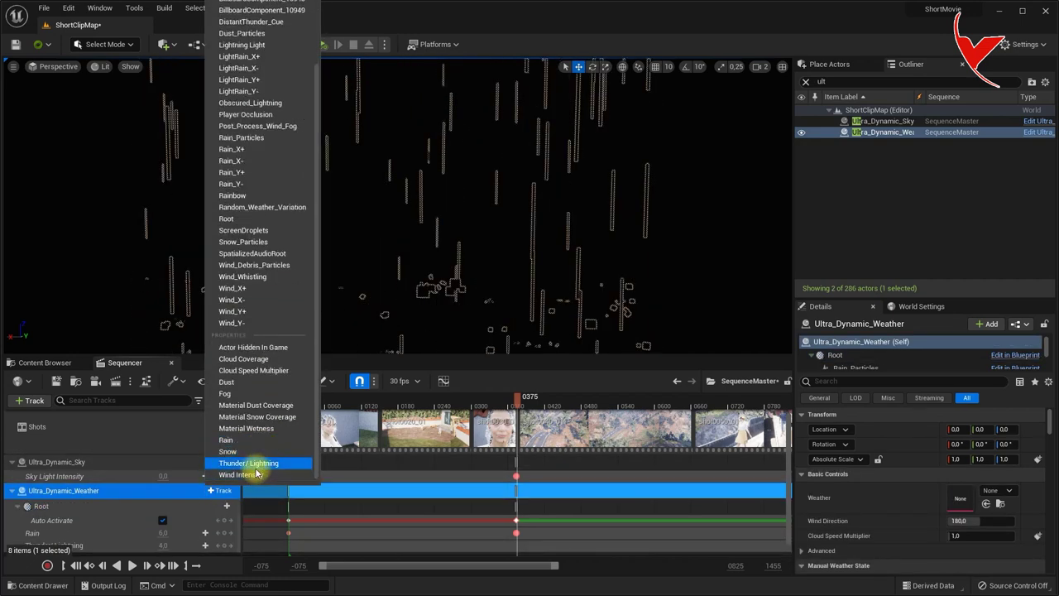
click(253, 475)
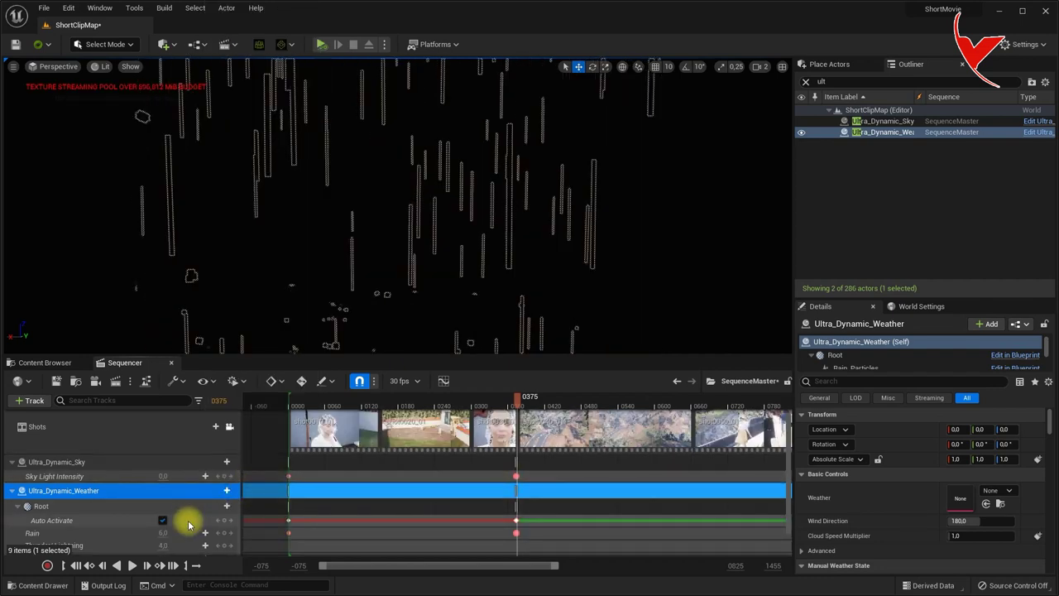
- Key Thunder/Lightning and Wind Intensity at frame 0000
click(75, 568)
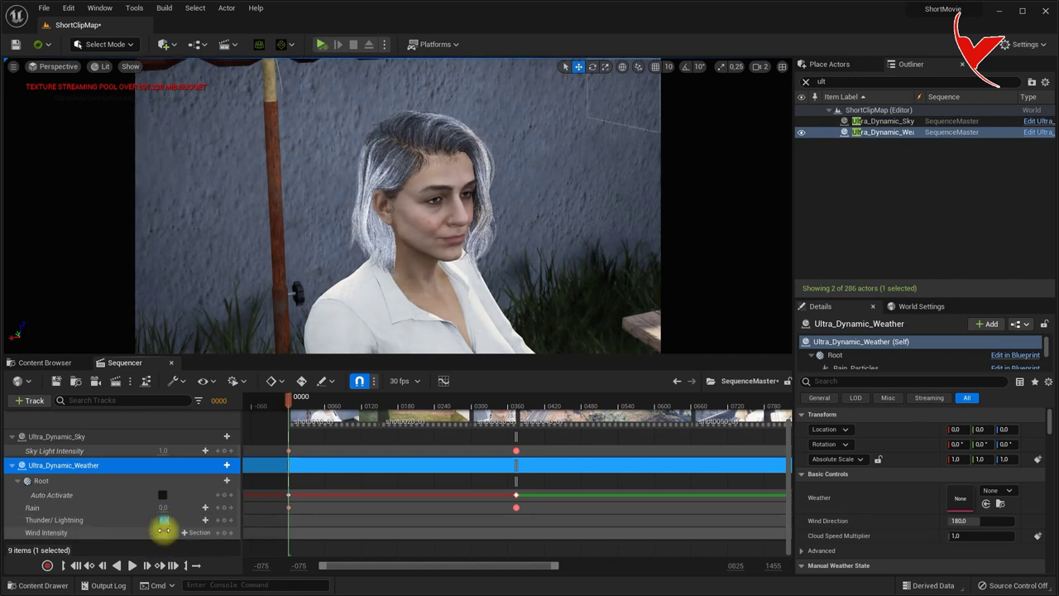
click(223, 520)
click(223, 533)
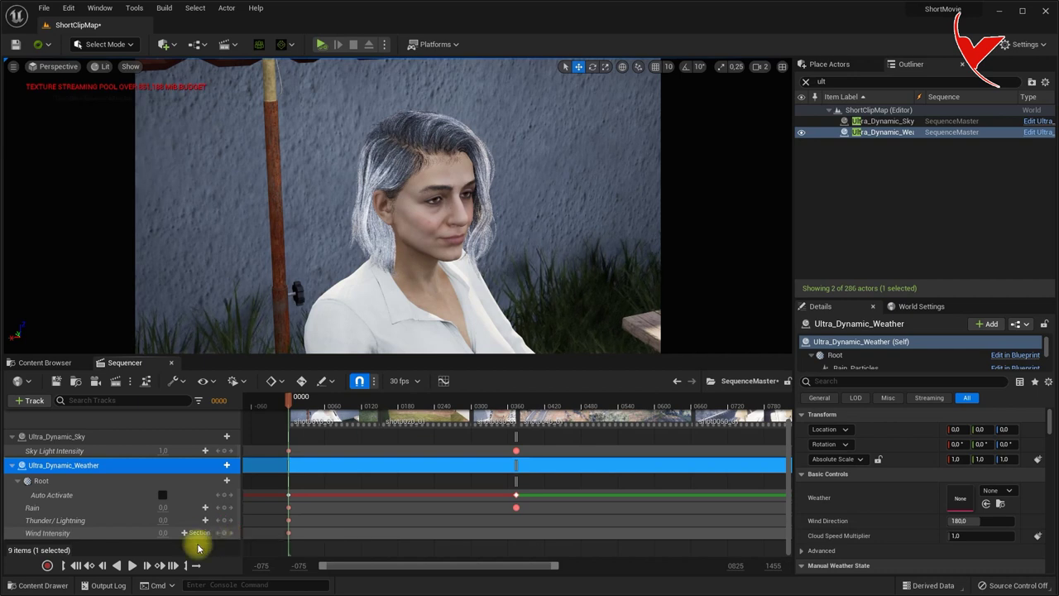
- At frame 0375, key Thunder/Lightning at 4.0 and Wind Intensity at 3.0
click(163, 566)
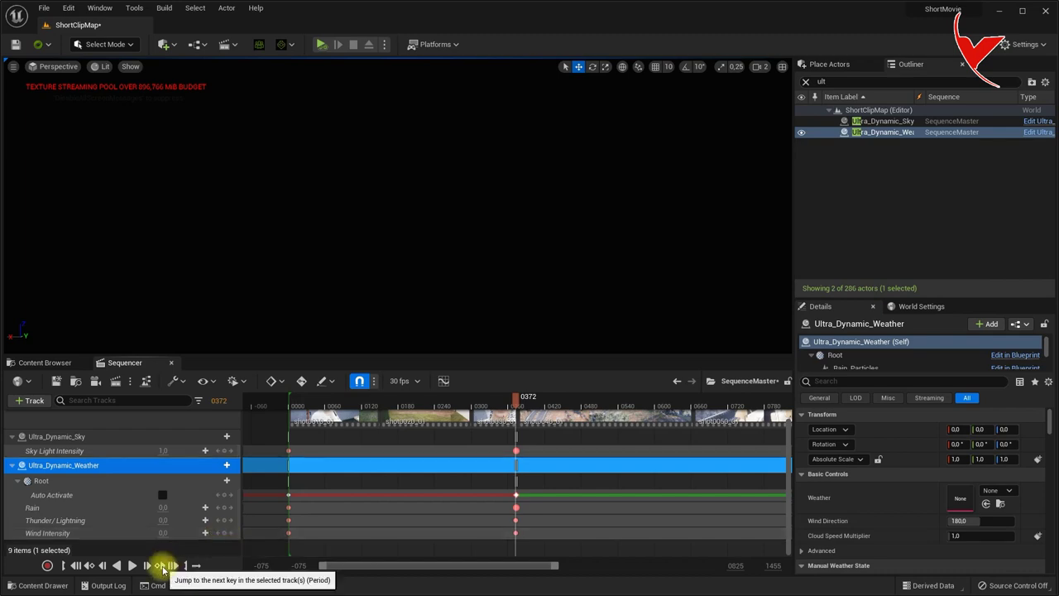
click(163, 566)
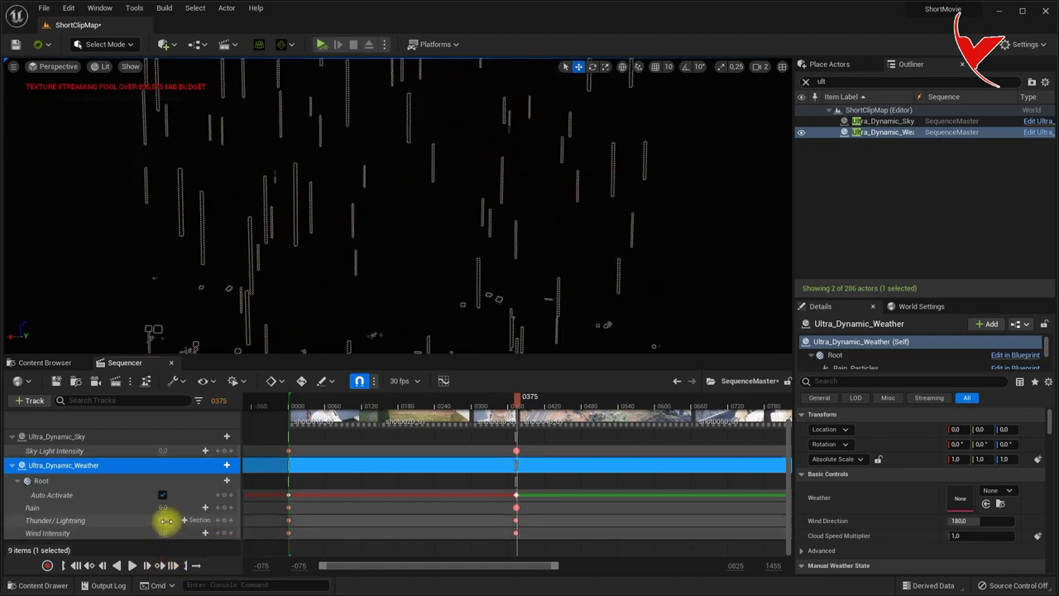
drag(165, 521, 165, 518)
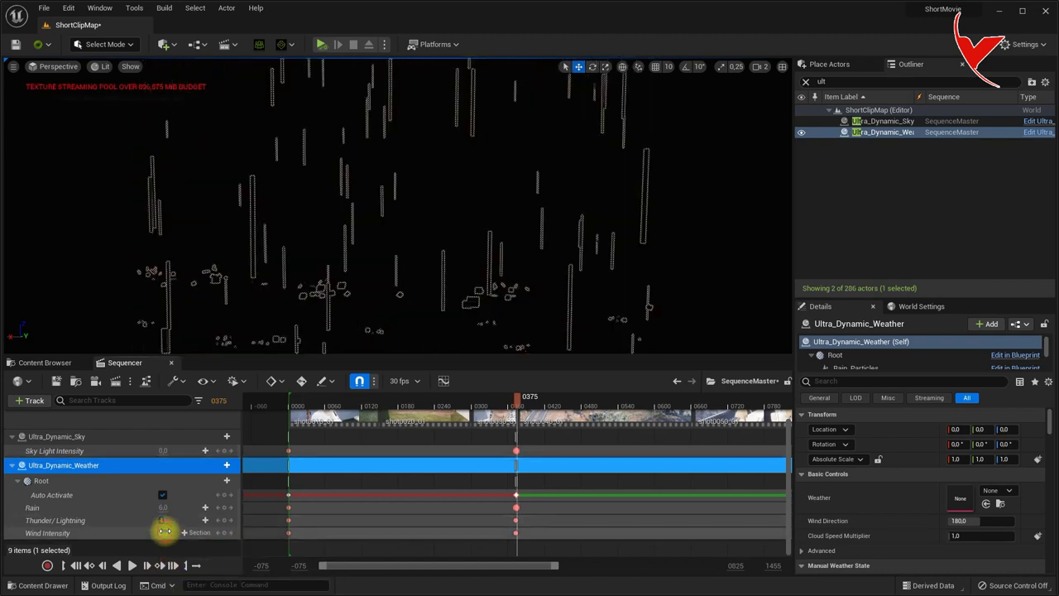
click(163, 532)
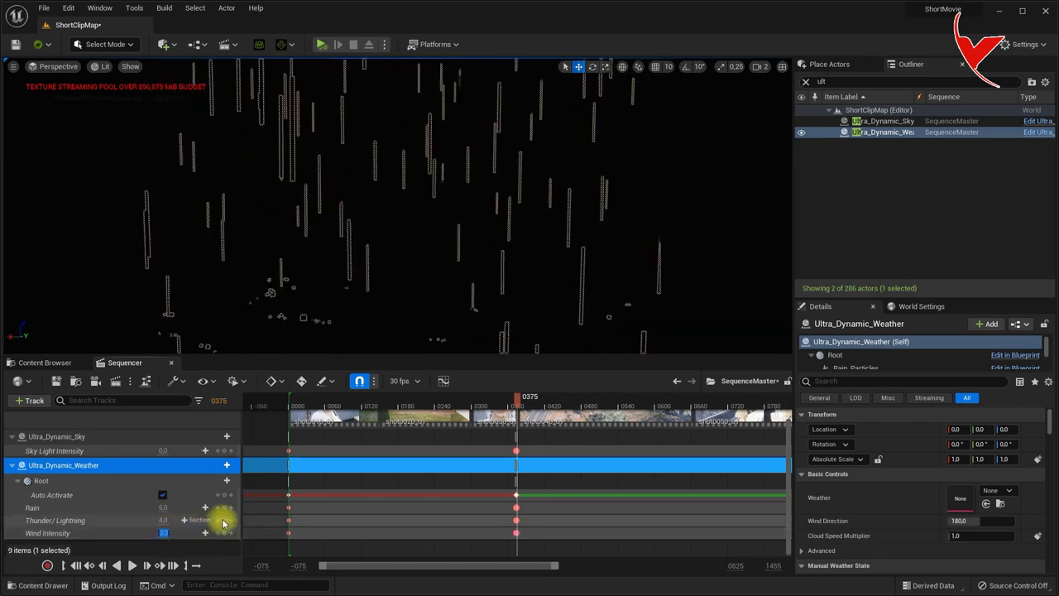
text(3)
key(Return)
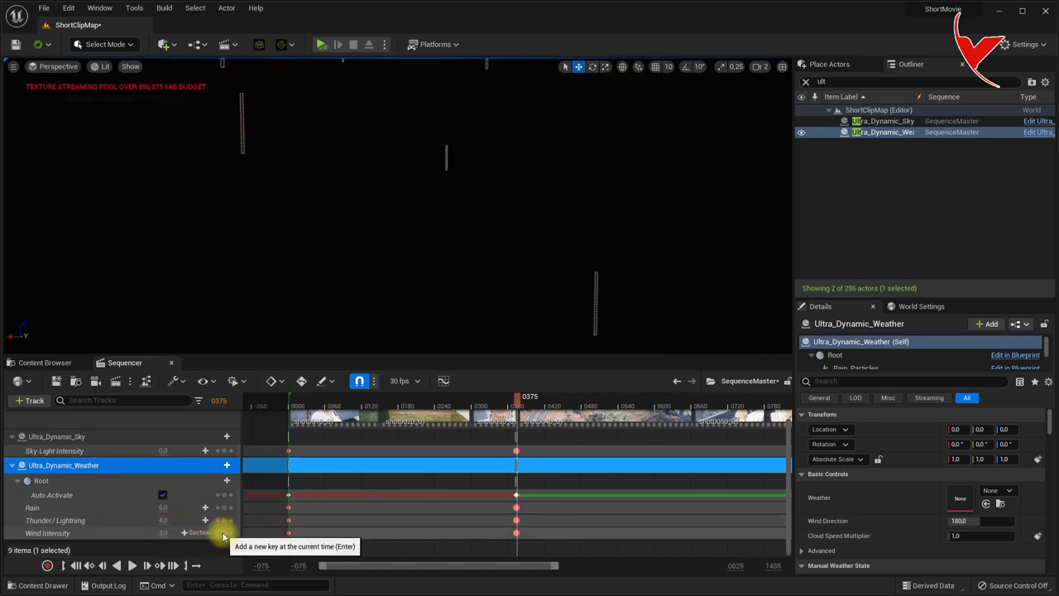
drag(544, 565, 659, 571)
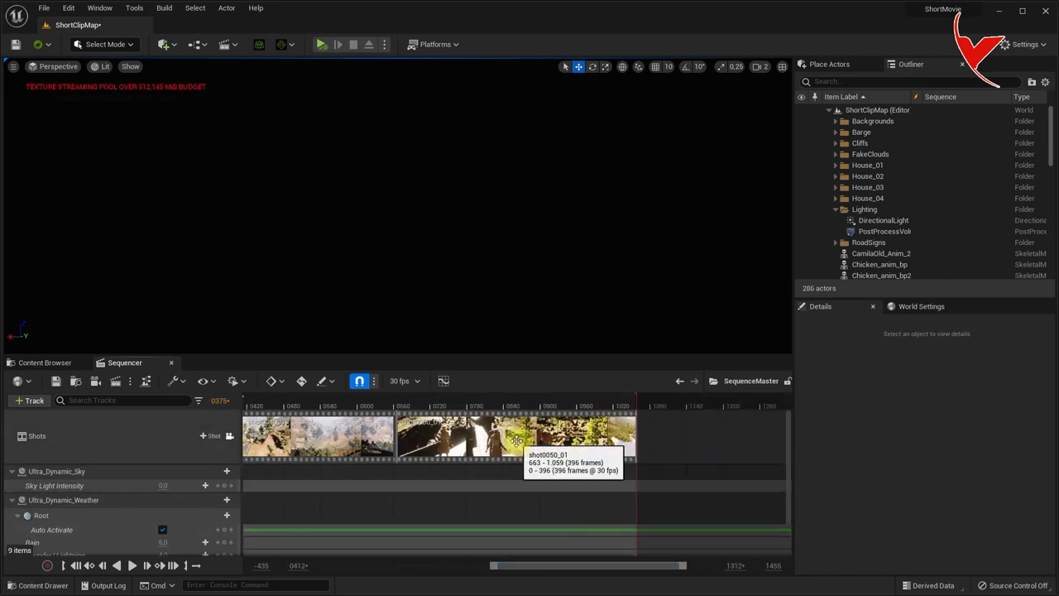
- Open shot0050_01 and stretch the CineCameraActor62 camera cut out to about frame 0656
double_click(516, 441)
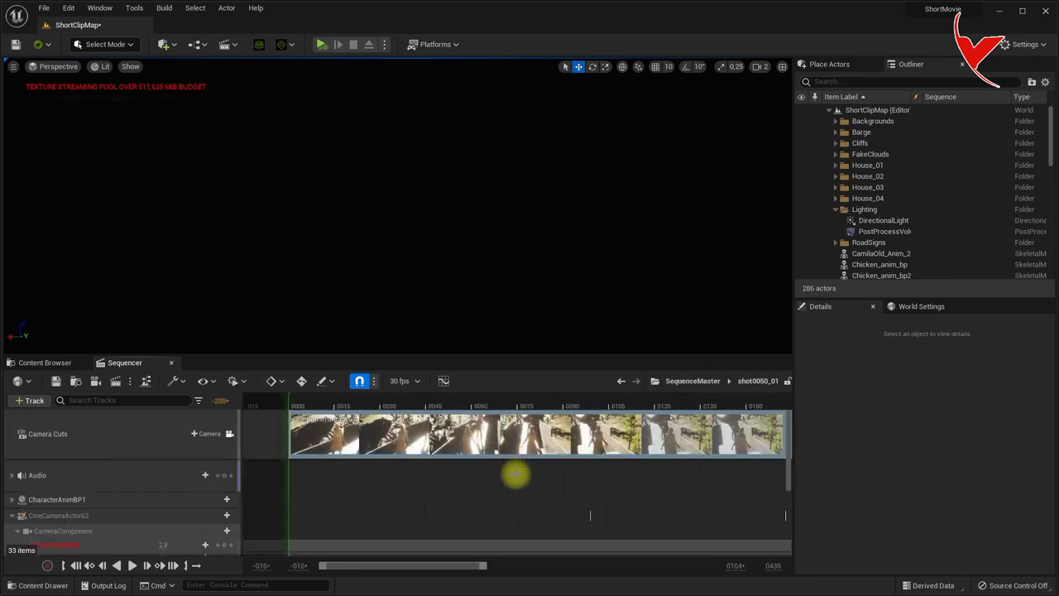
scroll(705, 466, right, 3)
scroll(704, 469, right, 3)
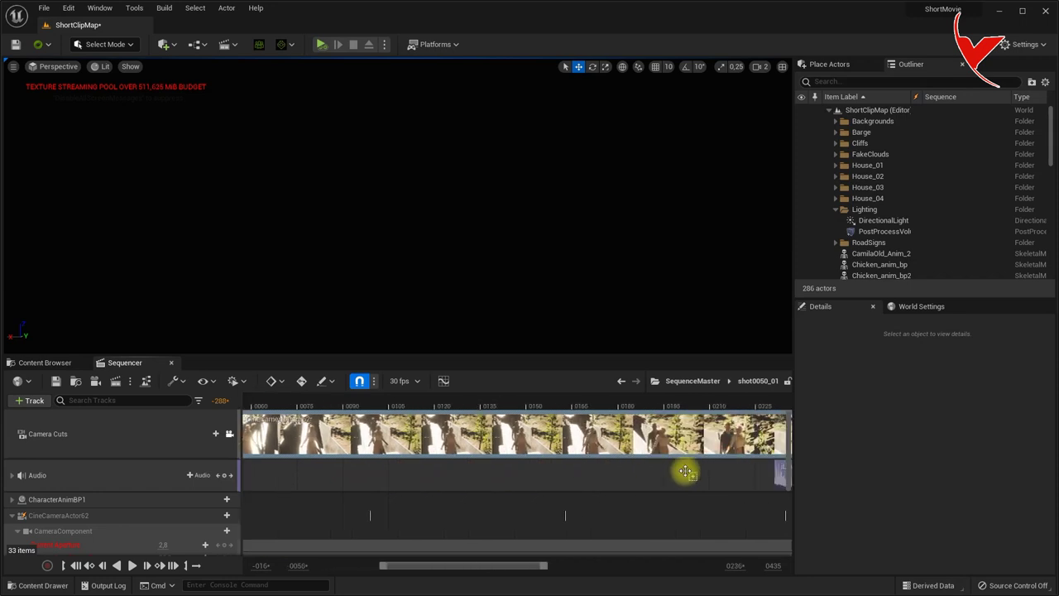
scroll(683, 469, right, 3)
scroll(676, 479, right, 3)
scroll(676, 479, right, 3)
scroll(643, 483, right, 3)
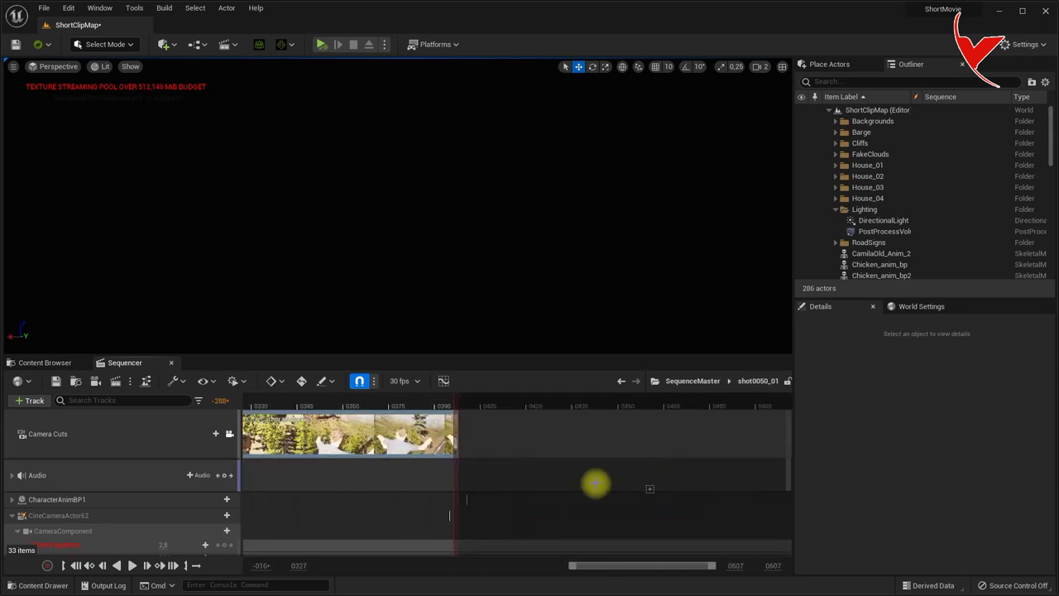
scroll(528, 477, right, 4)
scroll(521, 480, left, 2)
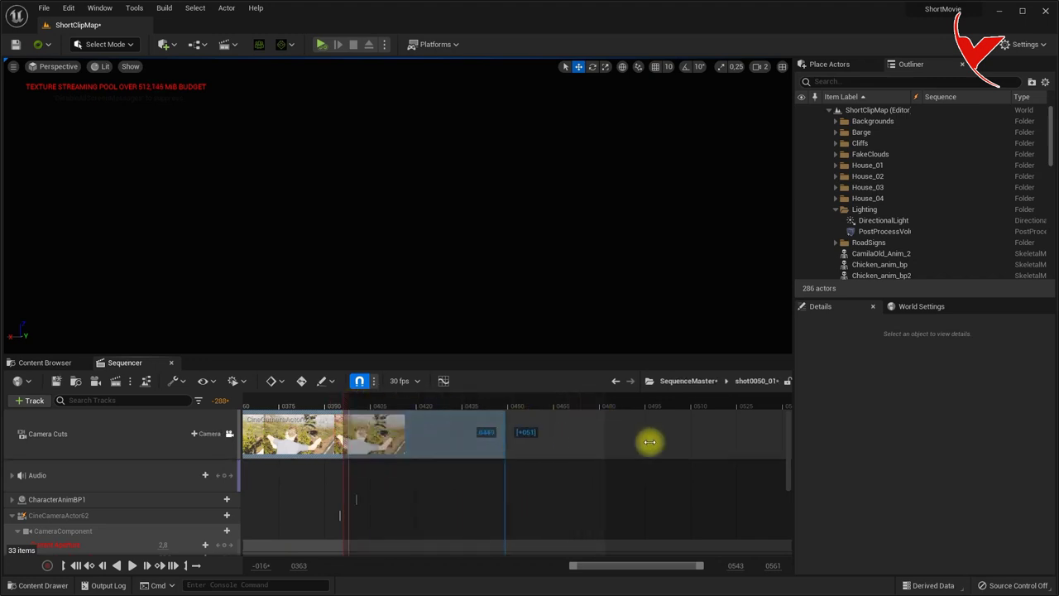
drag(359, 431, 654, 440)
scroll(484, 459, right, 5)
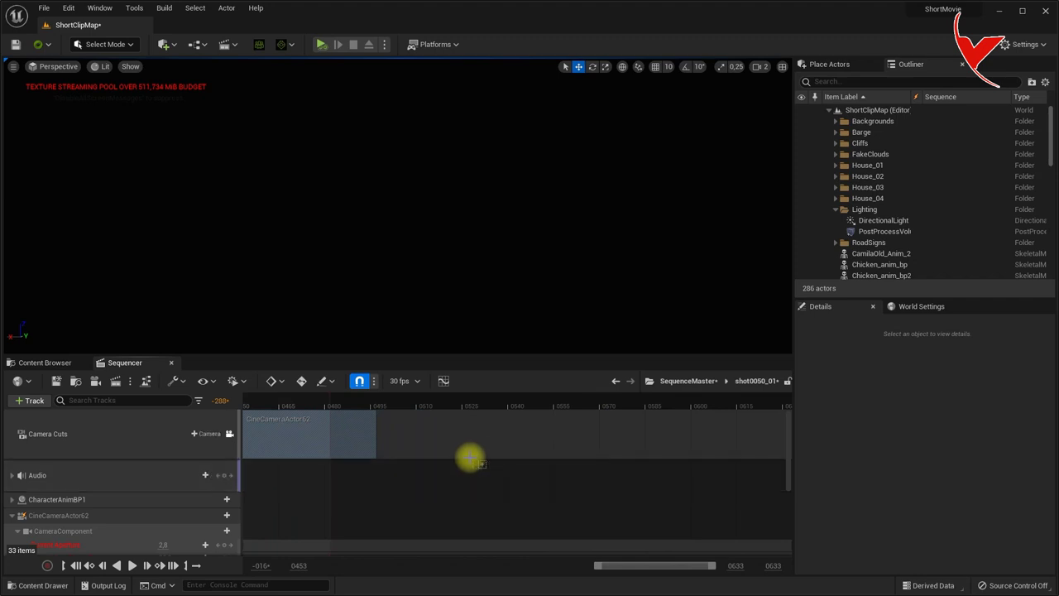
scroll(467, 453, right, 4)
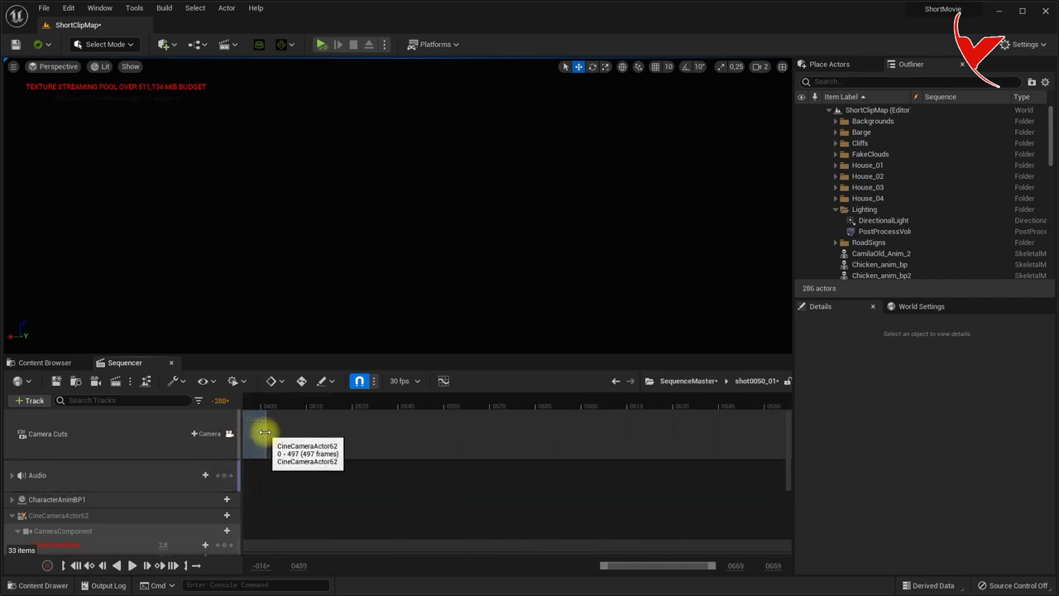
drag(323, 438, 765, 459)
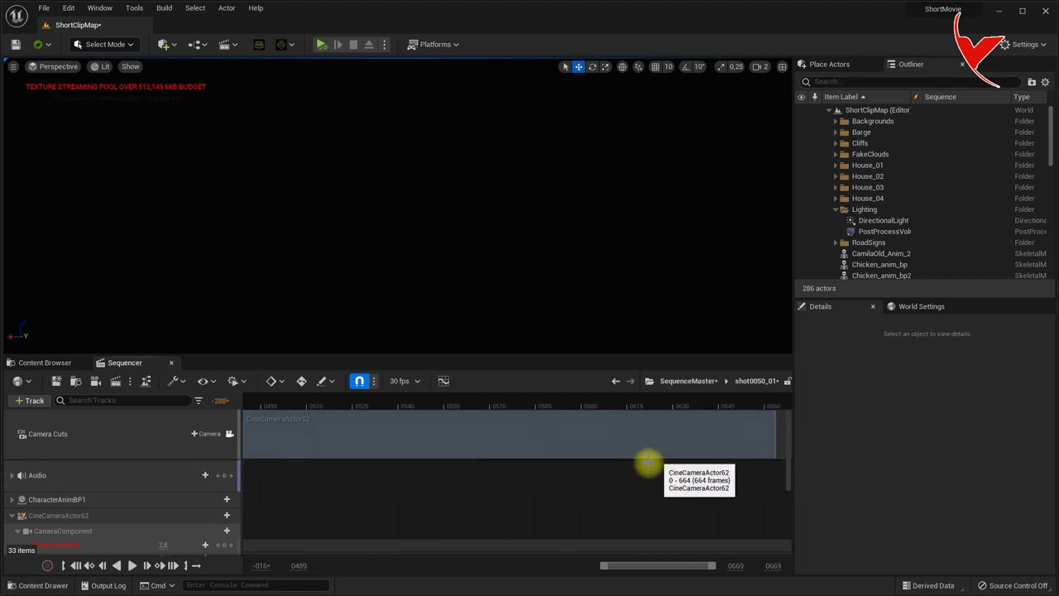
- Extend the camera cut to the shot's end near frame 0690, then return to SequenceMaster
scroll(642, 472, right, 8)
scroll(642, 472, right, 2)
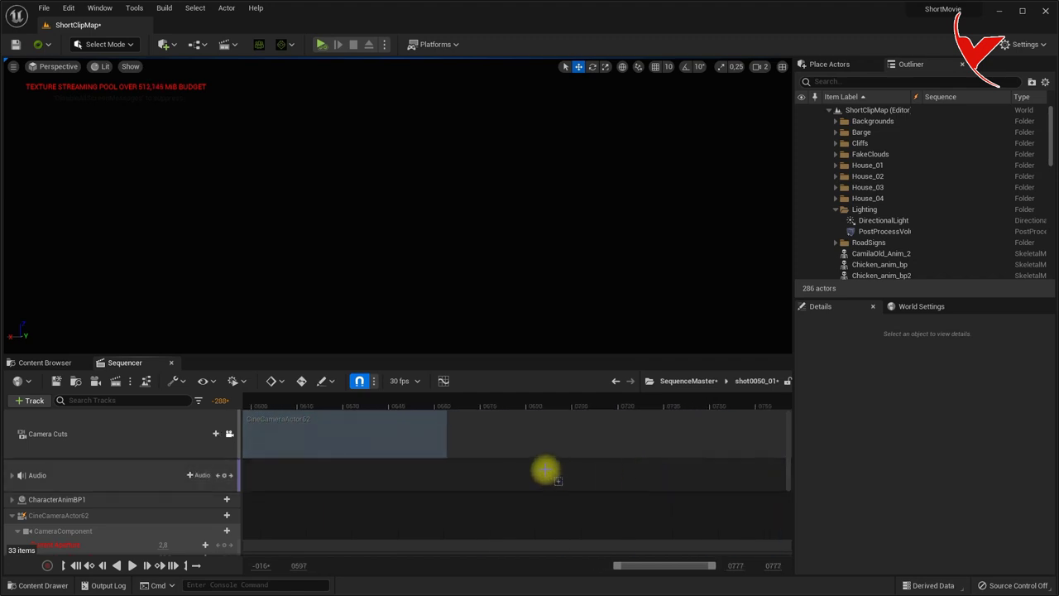
drag(446, 436, 534, 438)
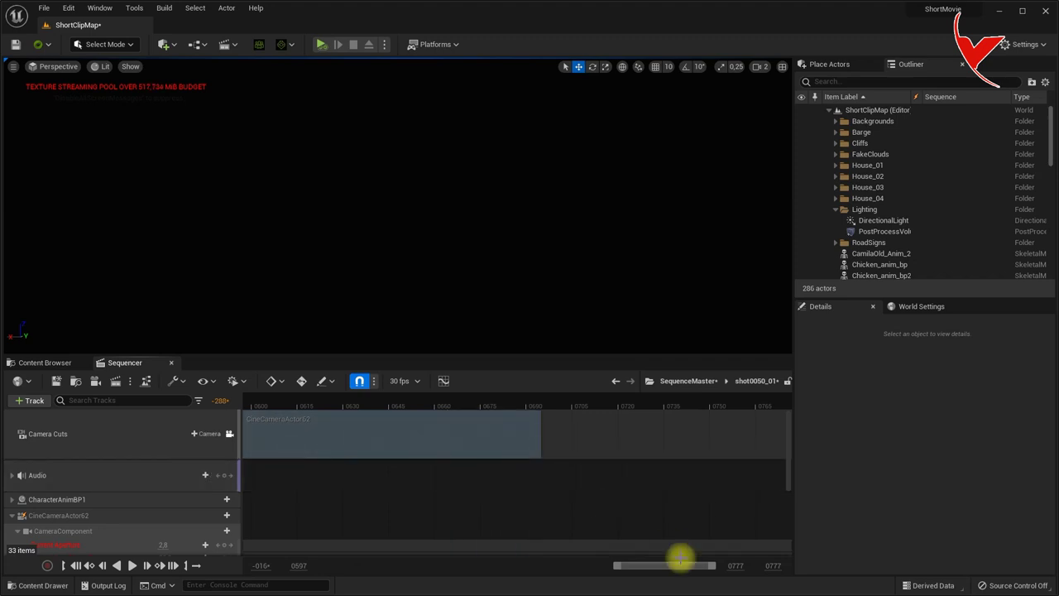
drag(677, 570, 545, 568)
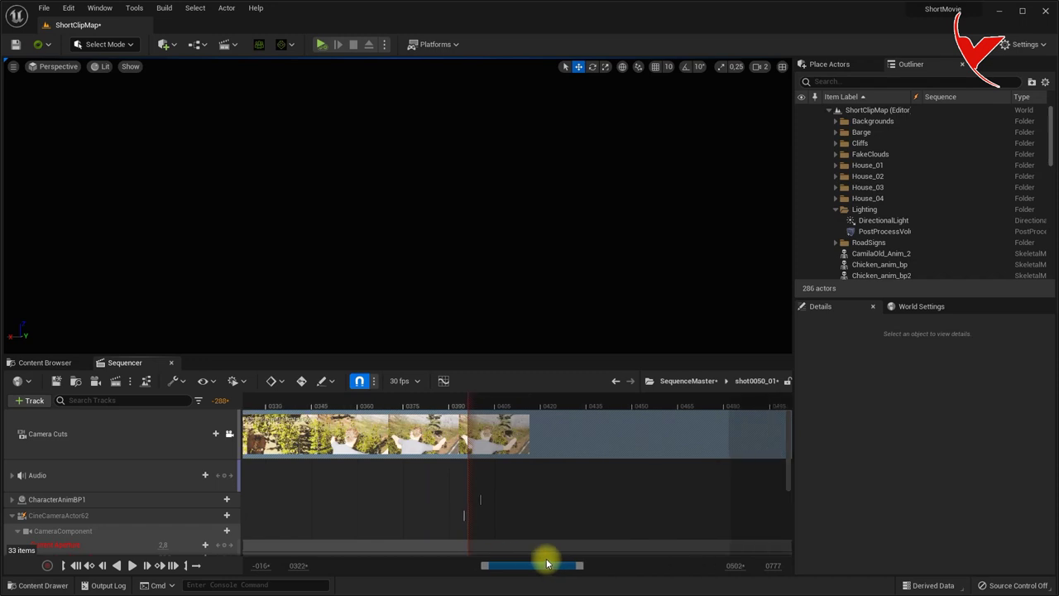
mouse_move(568, 565)
mouse_down()
mouse_move(557, 570)
mouse_move(625, 571)
mouse_up()
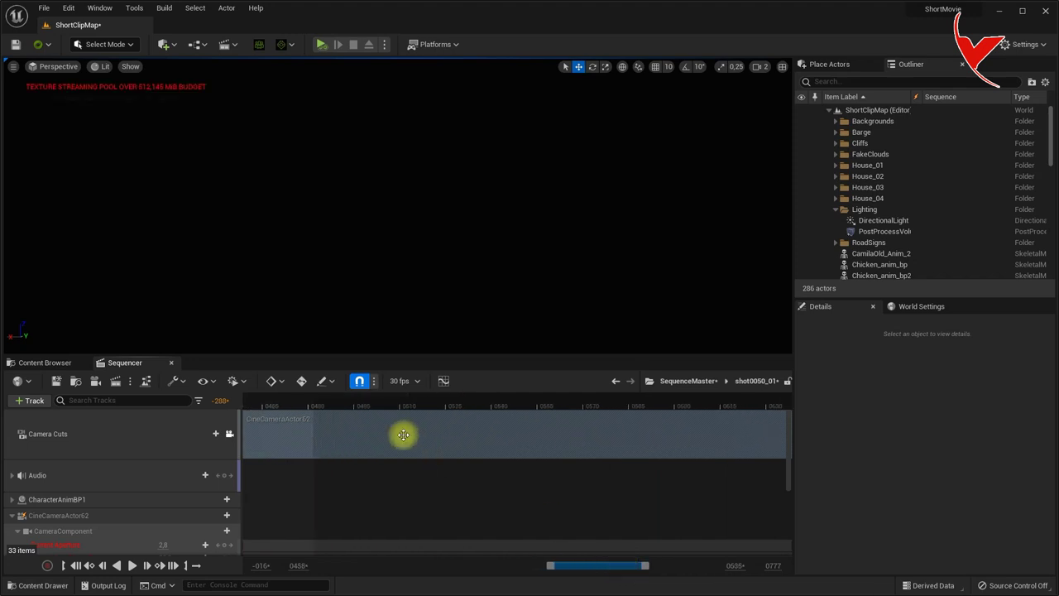
drag(430, 413, 844, 436)
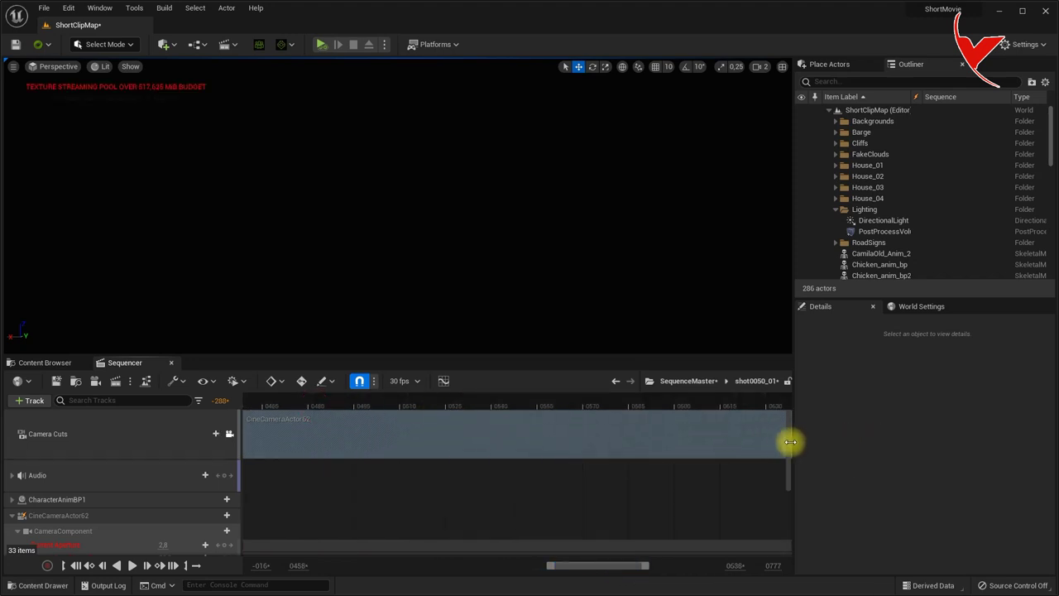
drag(610, 568, 671, 567)
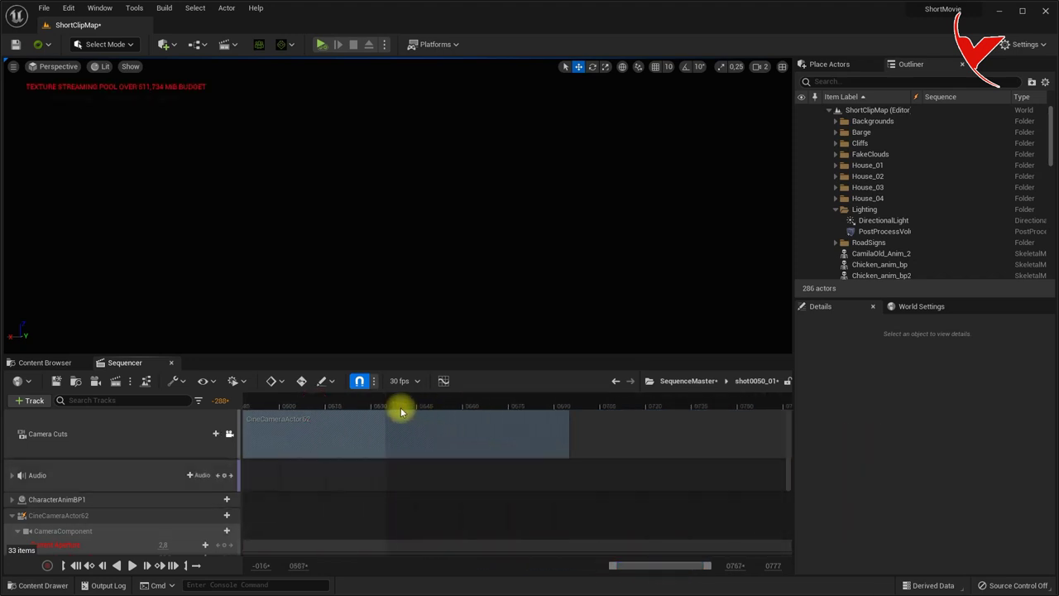
drag(382, 400, 571, 413)
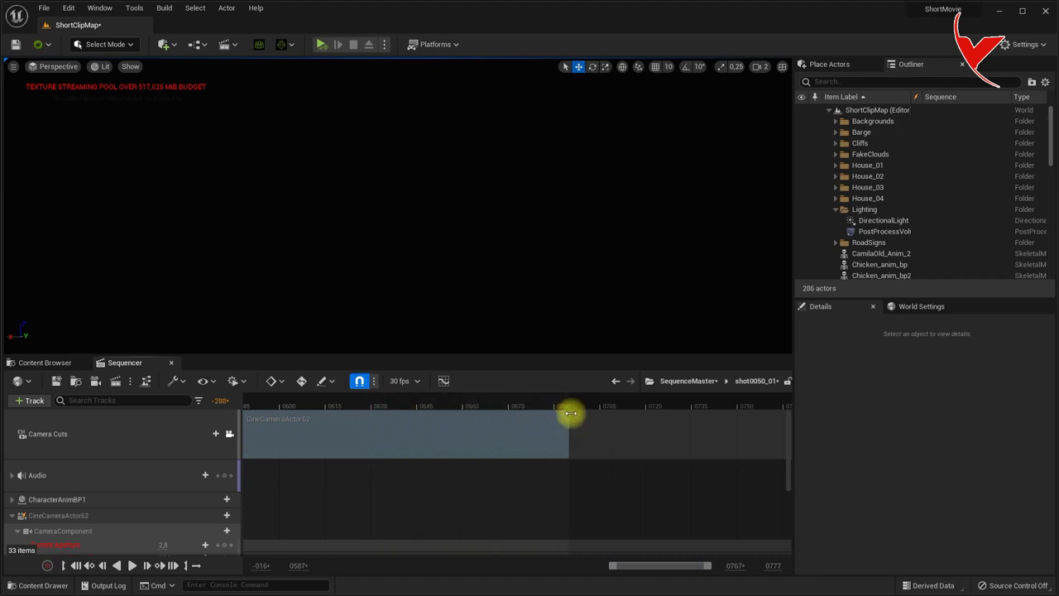
click(682, 382)
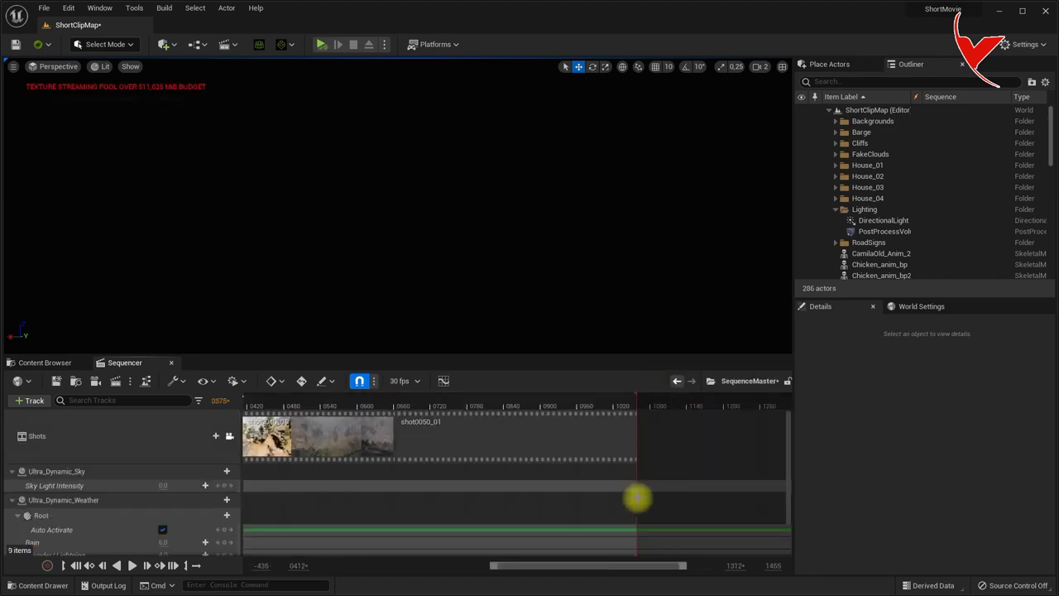
- Extend the playback range and stretch shot0050_01 to end at frame 1358, then reopen it
drag(615, 568, 646, 568)
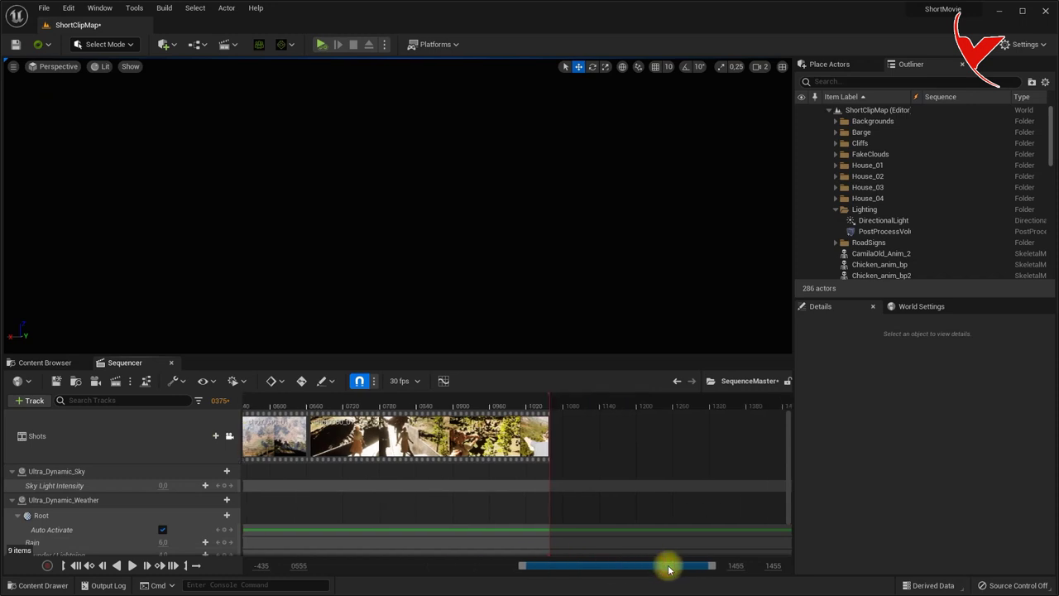
drag(599, 404, 721, 408)
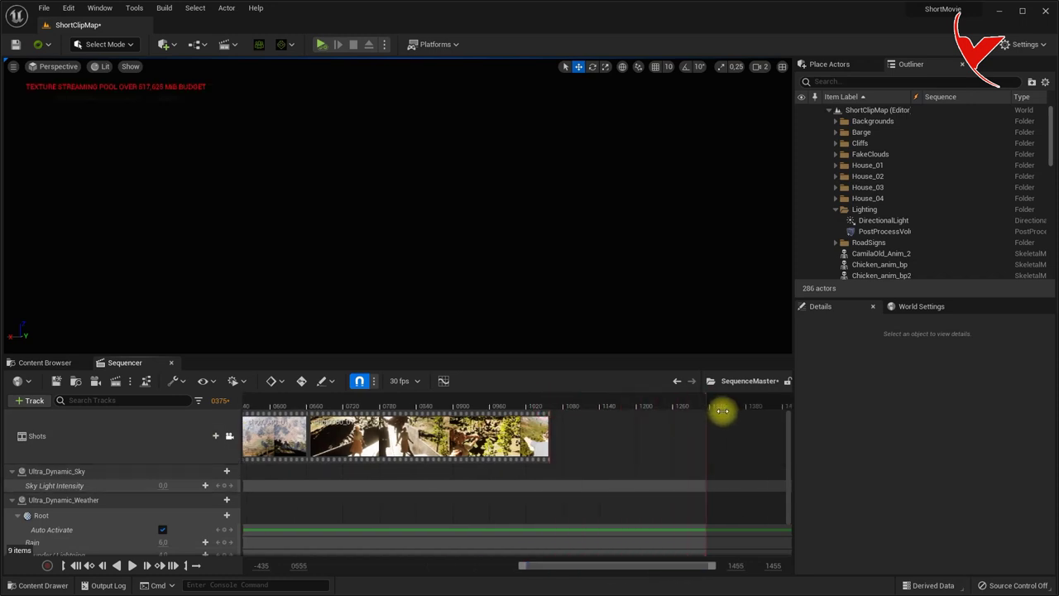
mouse_move(550, 427)
mouse_down()
mouse_move(720, 433)
mouse_move(736, 445)
mouse_up()
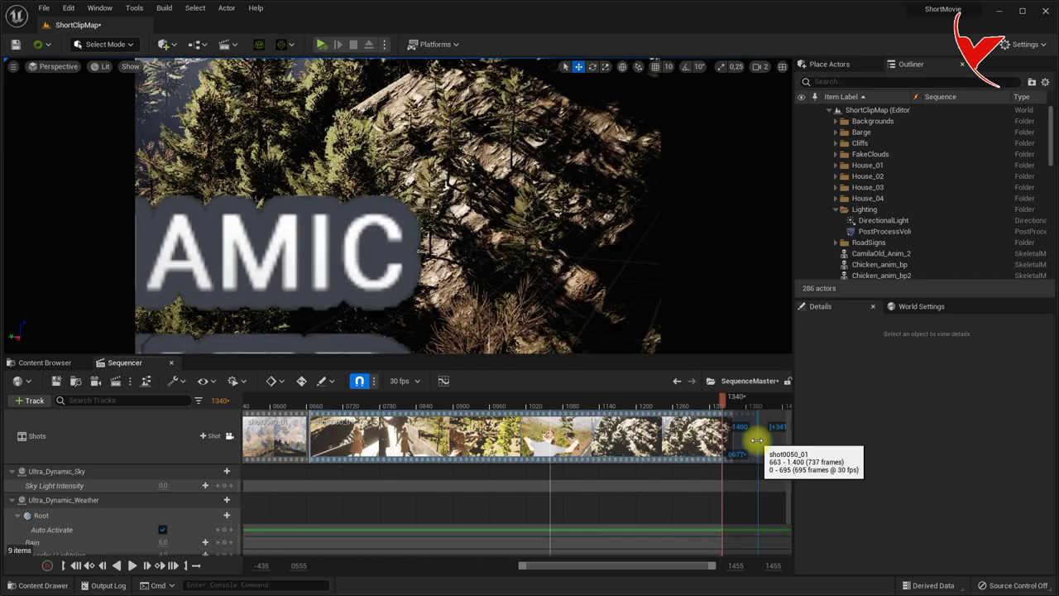
mouse_move(734, 447)
mouse_down()
mouse_move(747, 448)
mouse_move(733, 451)
mouse_up()
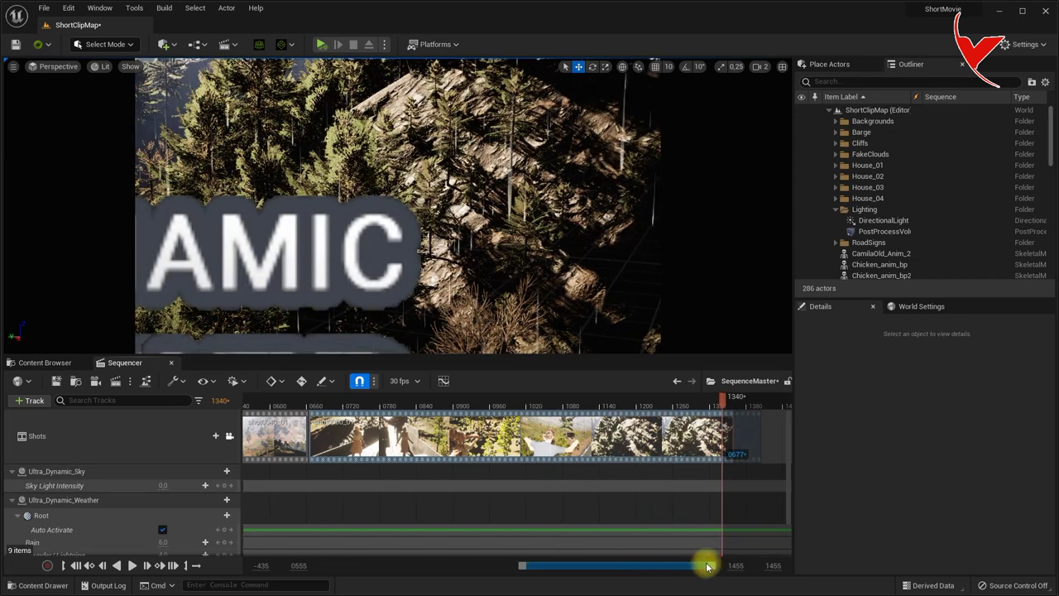
mouse_move(747, 433)
mouse_down()
mouse_move(733, 438)
mouse_move(727, 407)
mouse_move(693, 414)
mouse_up()
click(734, 406)
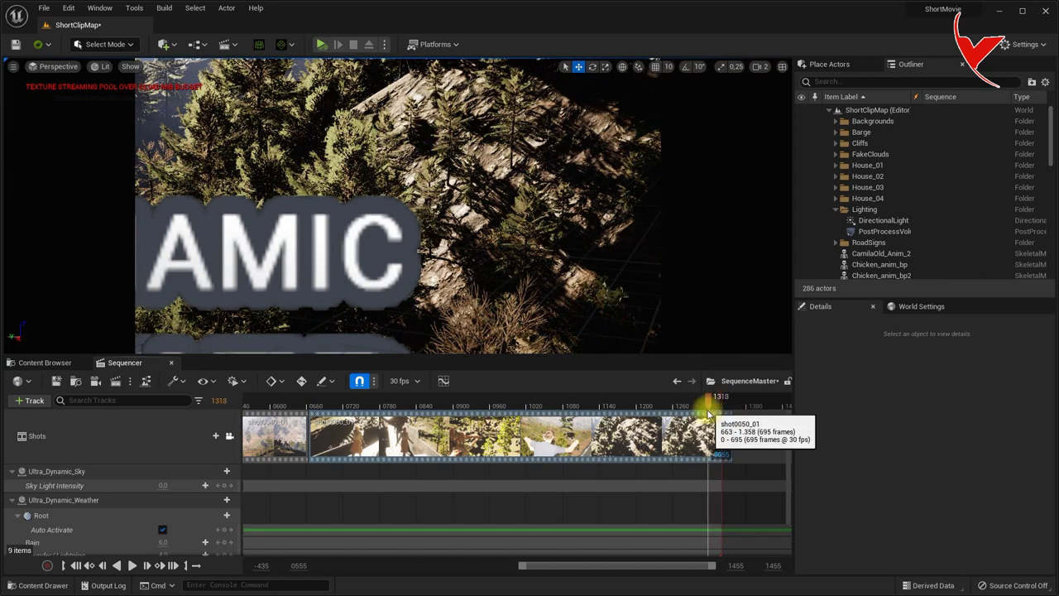
double_click(673, 448)
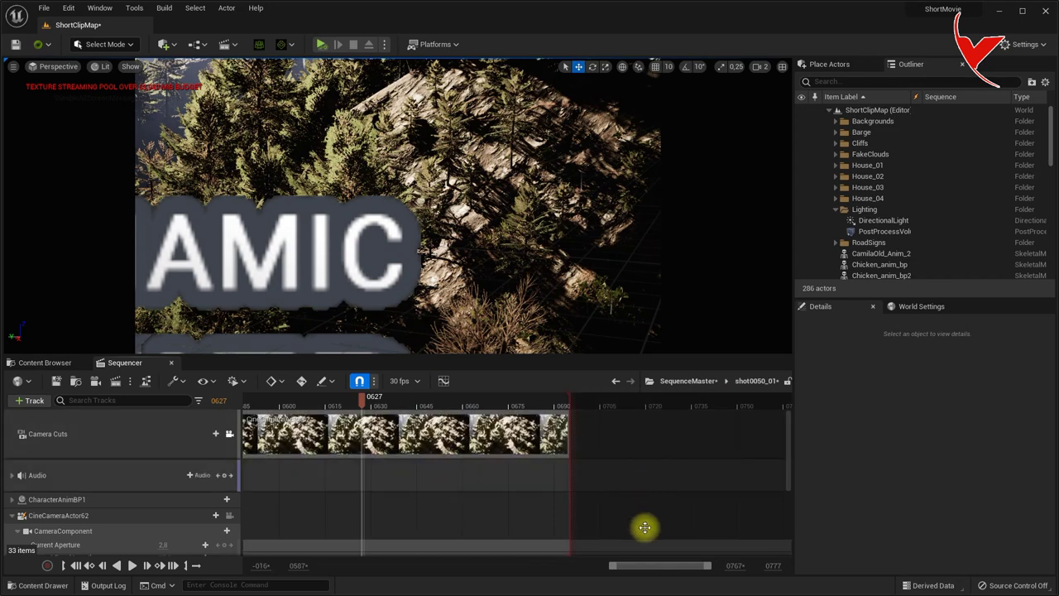
- Paste the Man's follow-on animation as a new section on a new Animation row at frame 401
drag(671, 566, 379, 576)
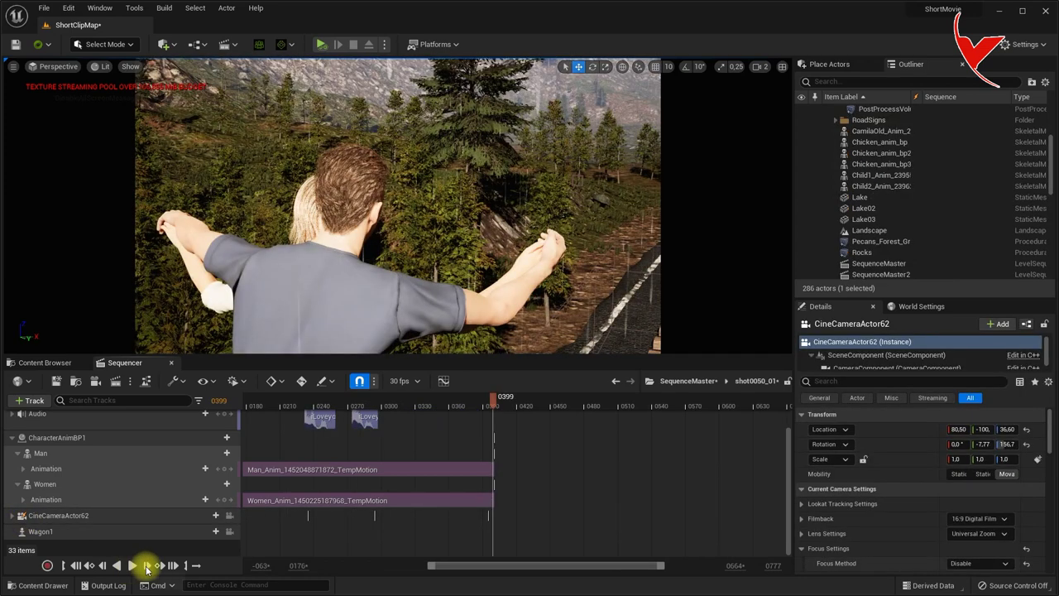
click(147, 566)
click(146, 567)
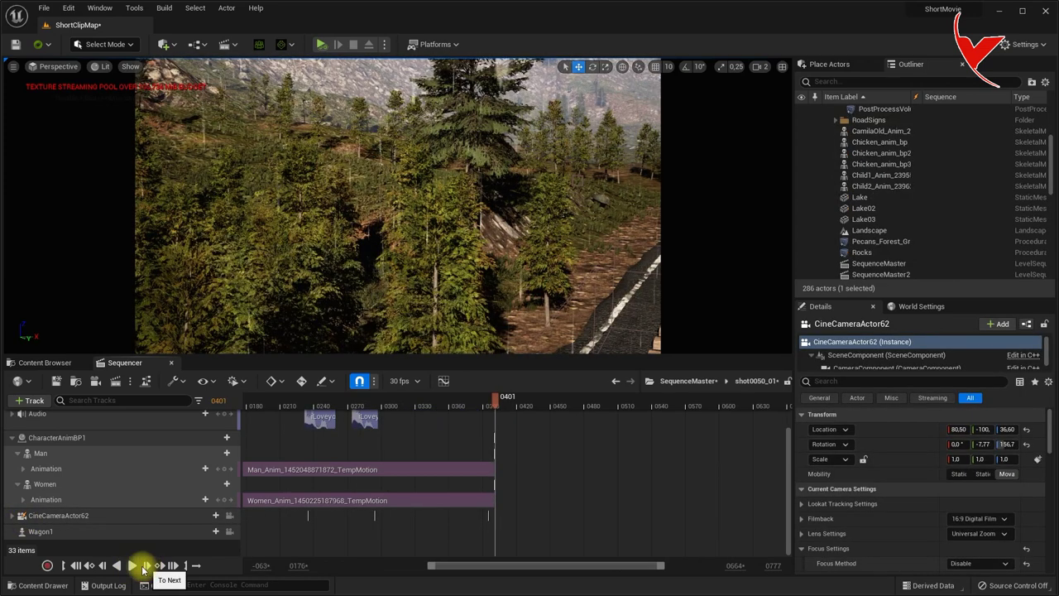
click(146, 566)
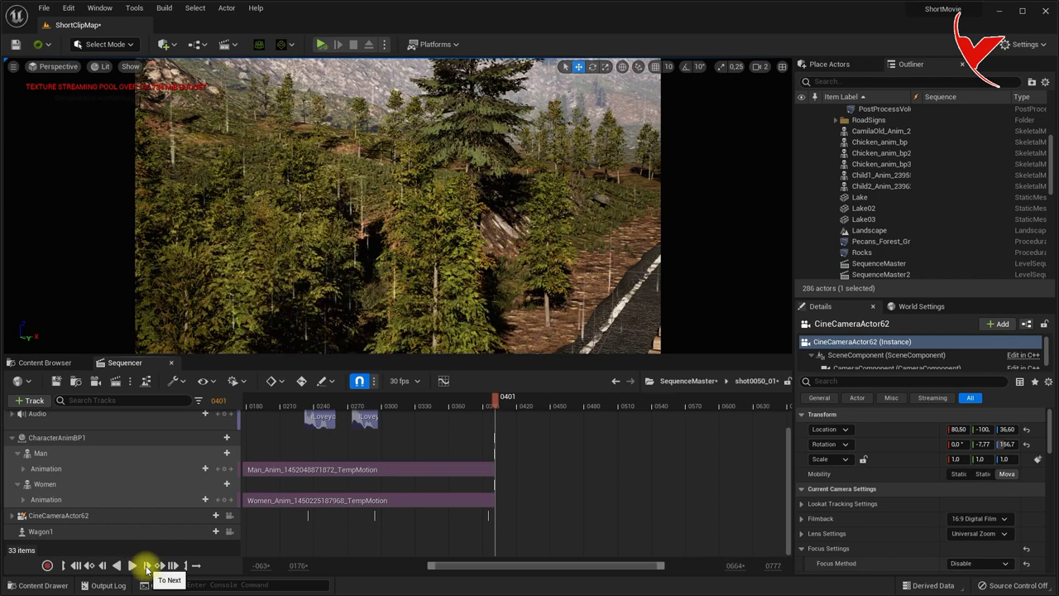
click(217, 457)
key(Escape)
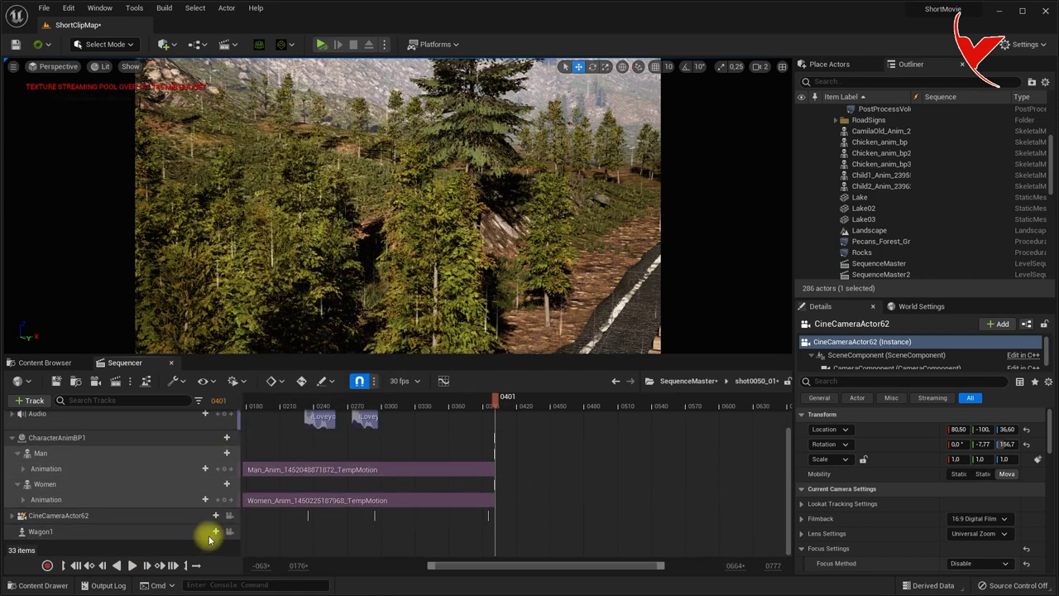
right_click(91, 488)
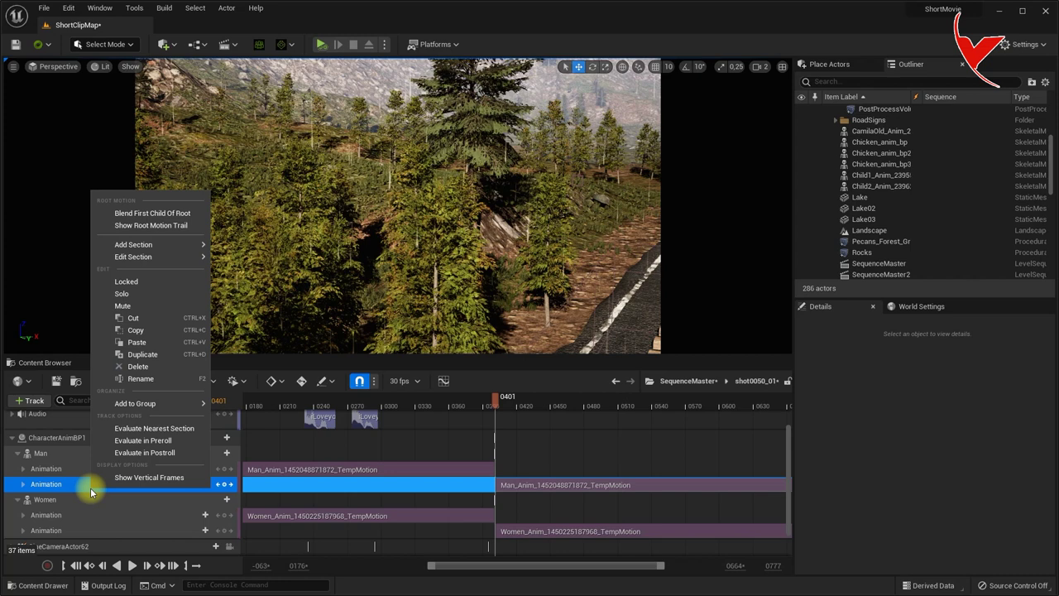
mouse_move(141, 256)
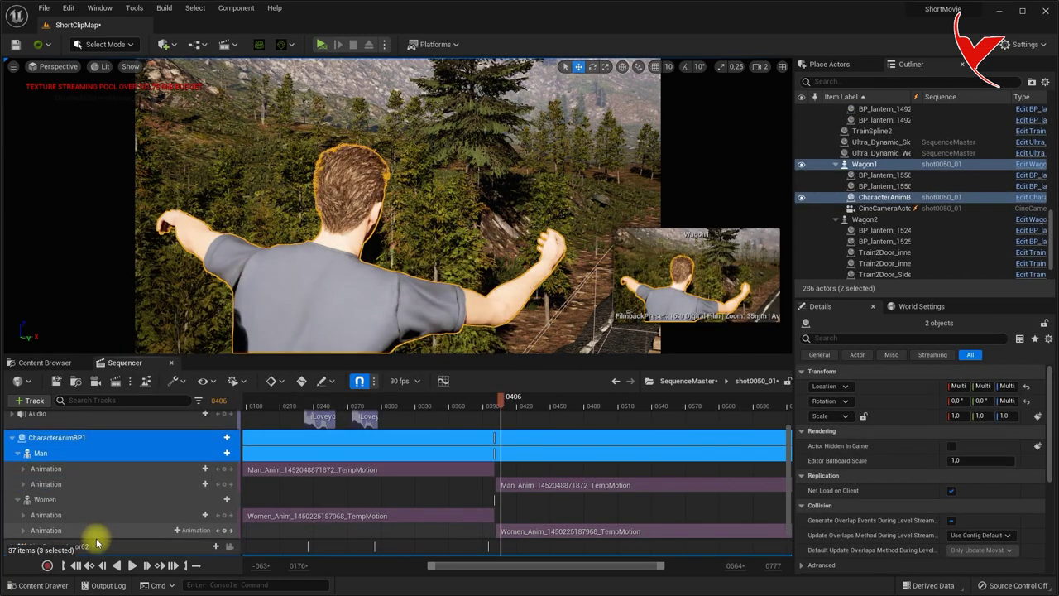
- Give the Women's second animation section a Start Frame Offset of 30000 via Edit Section
right_click(89, 531)
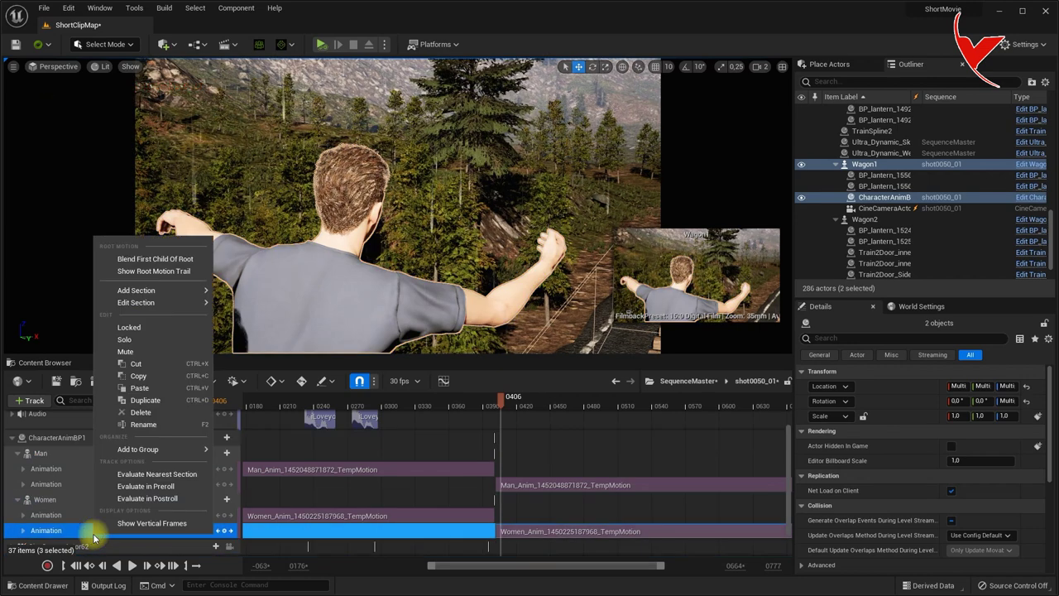
mouse_move(152, 310)
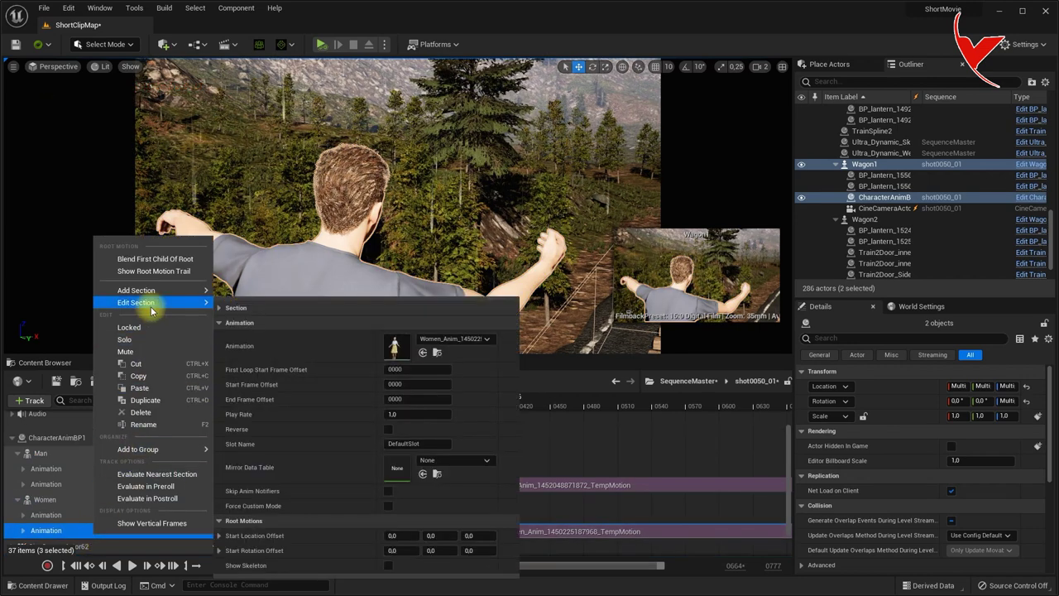
click(406, 384)
text(30000)
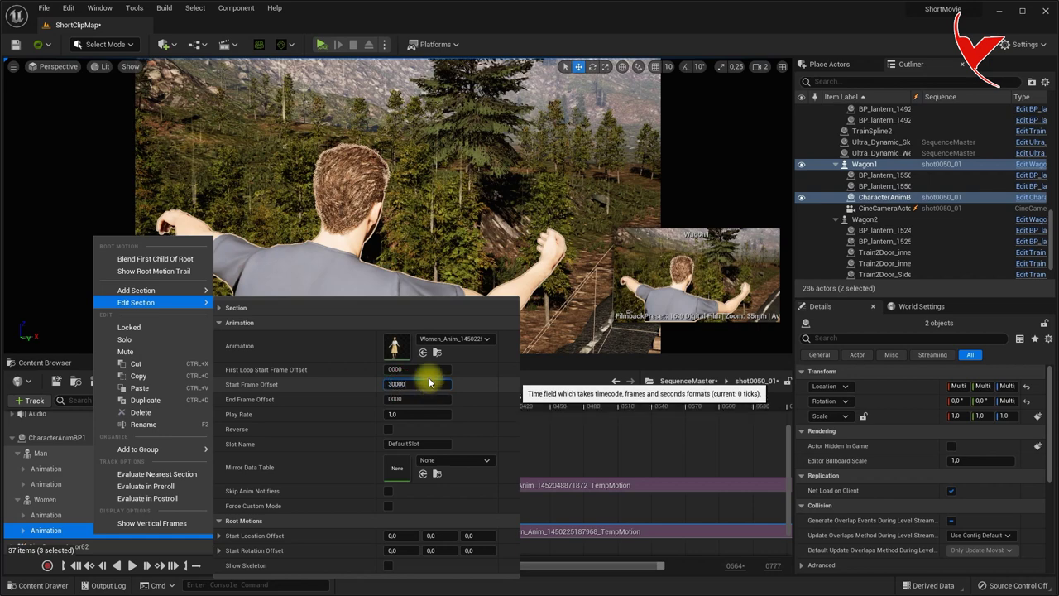
click(396, 399)
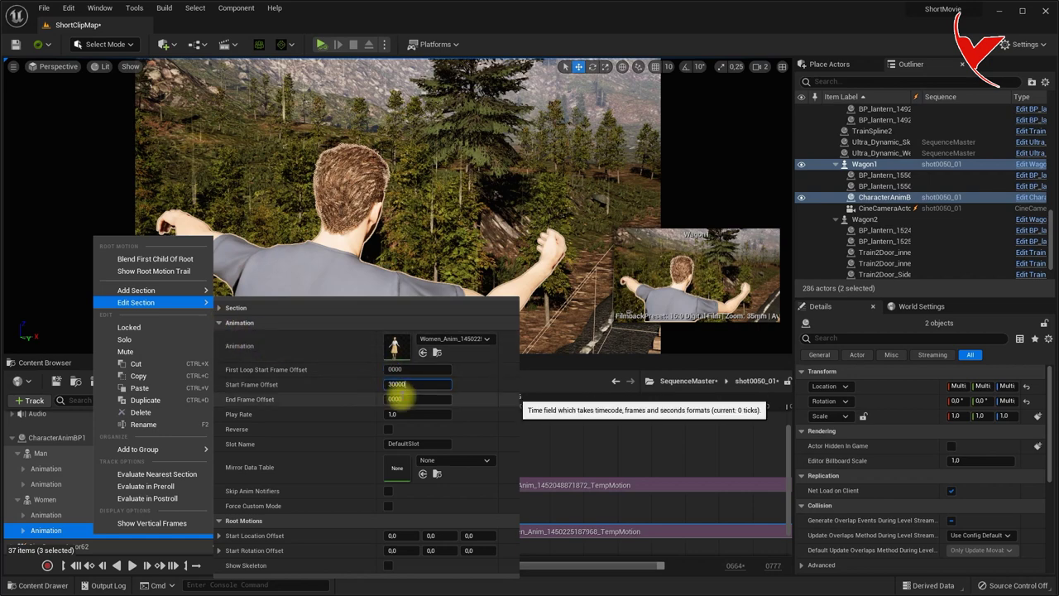
click(220, 322)
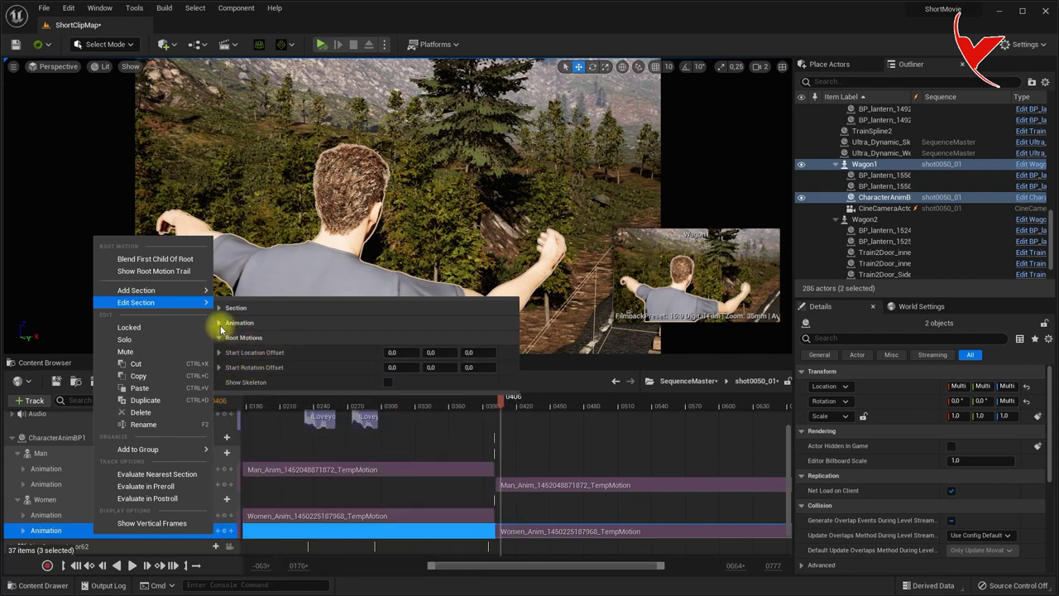
click(220, 324)
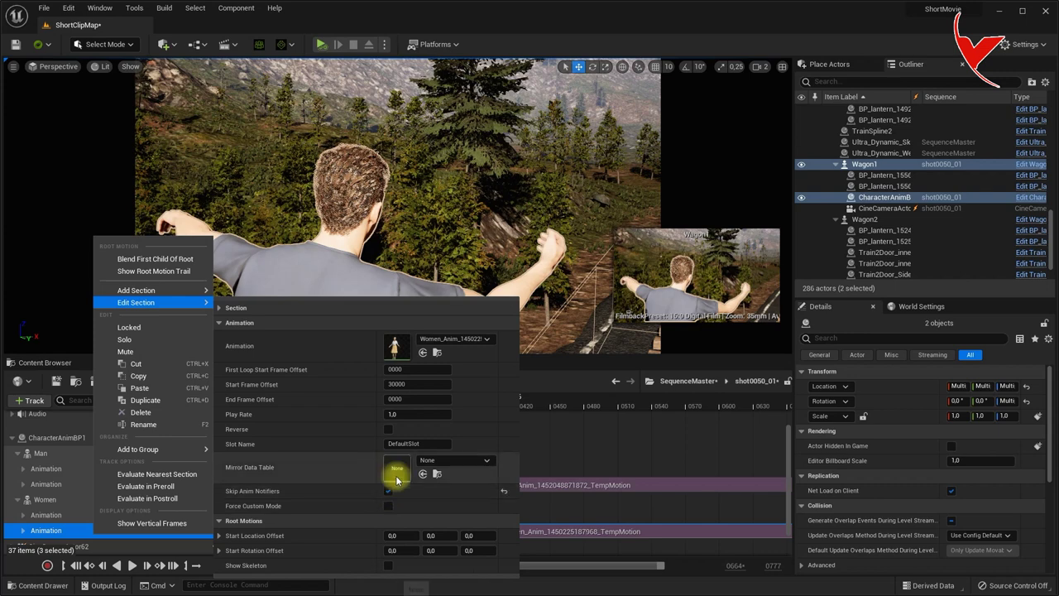
click(560, 441)
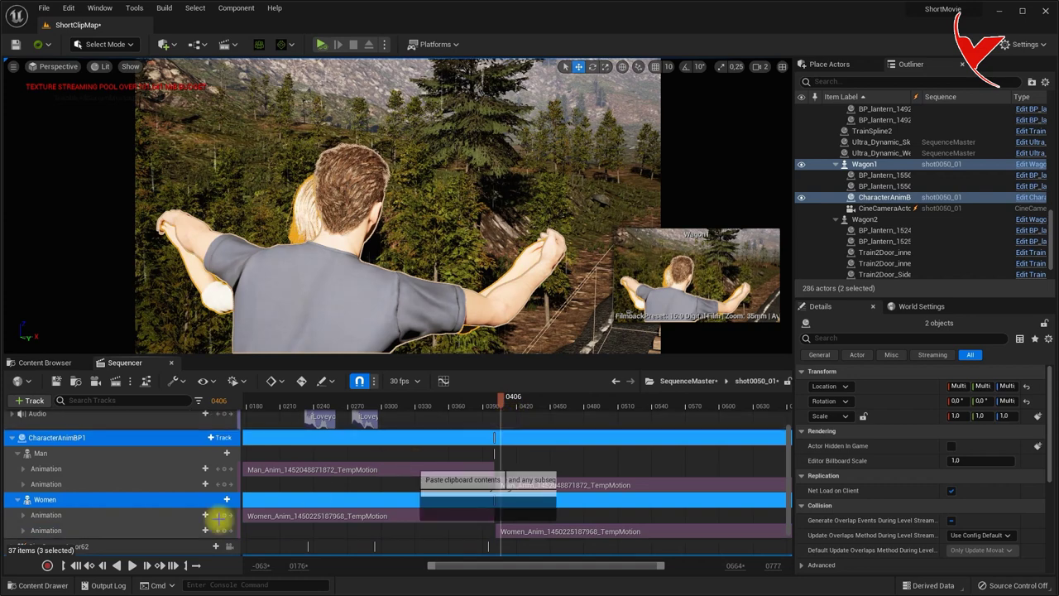
- Play the shot to preview the man's and woman's follow-on animations
click(133, 565)
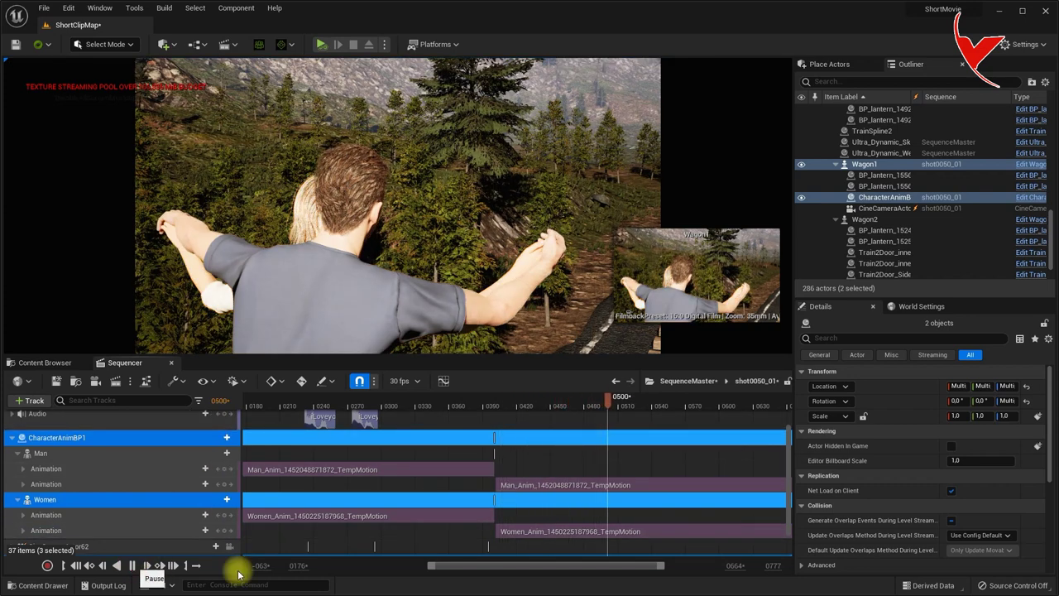
key(space)
drag(485, 565, 537, 565)
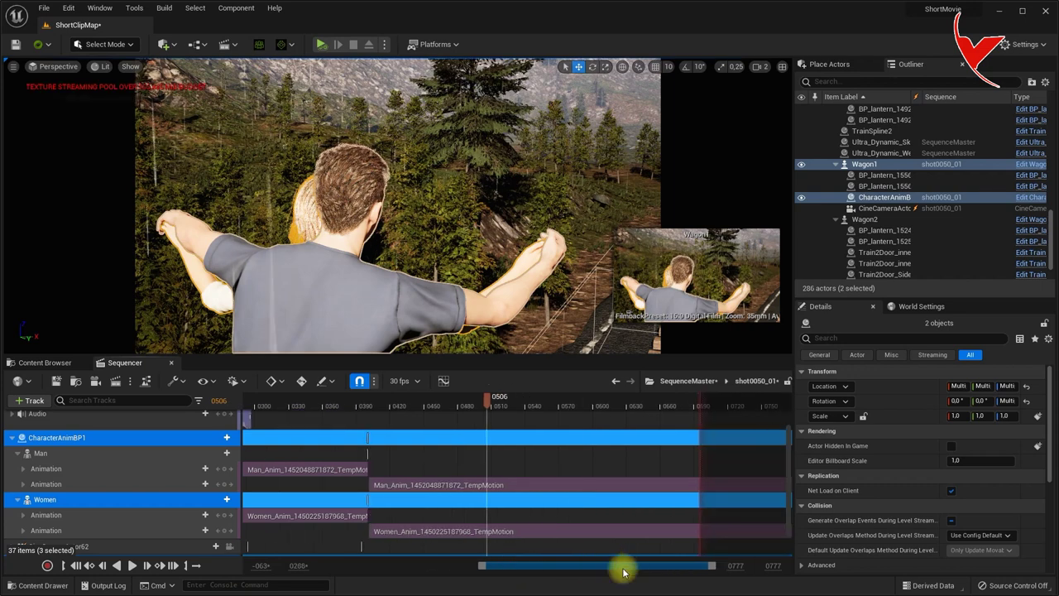
click(132, 565)
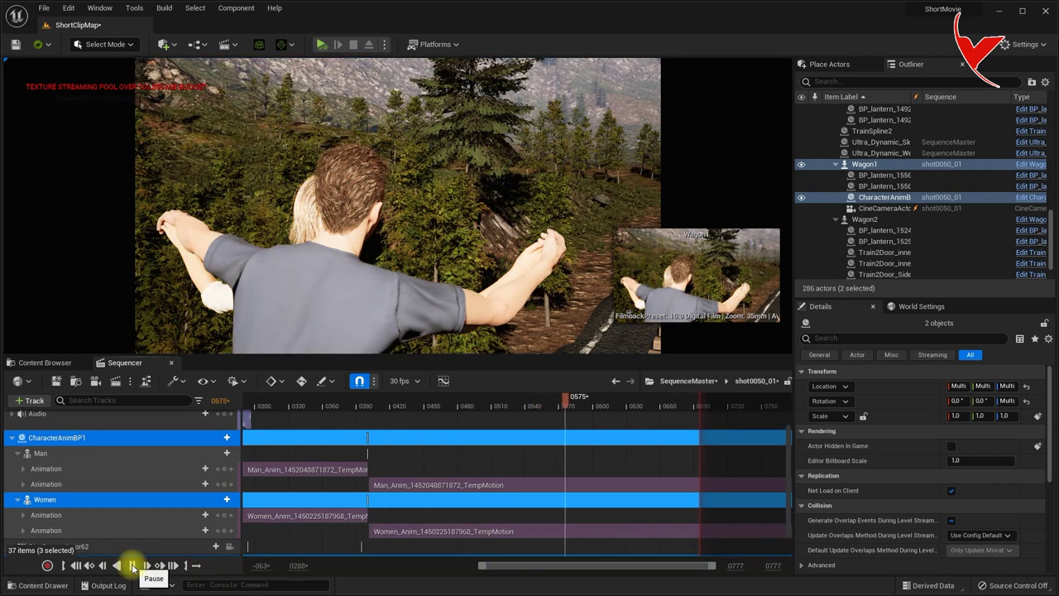
click(132, 565)
- Trim the man's second animation to end at frame 565 and the woman's near 559
click(517, 489)
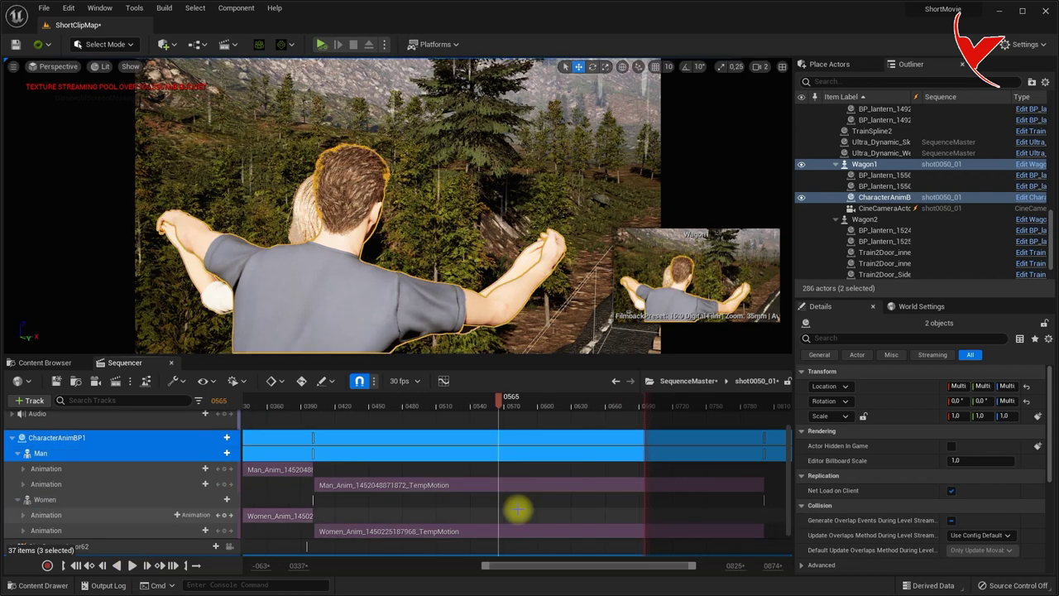
shift+scroll(542, 484, right, 3)
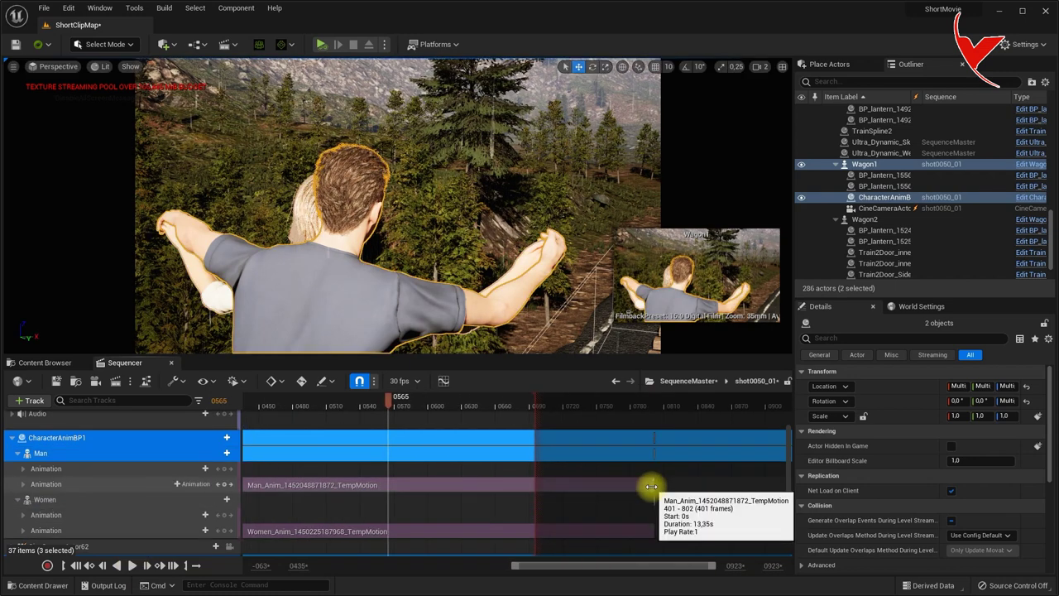
drag(547, 493, 385, 492)
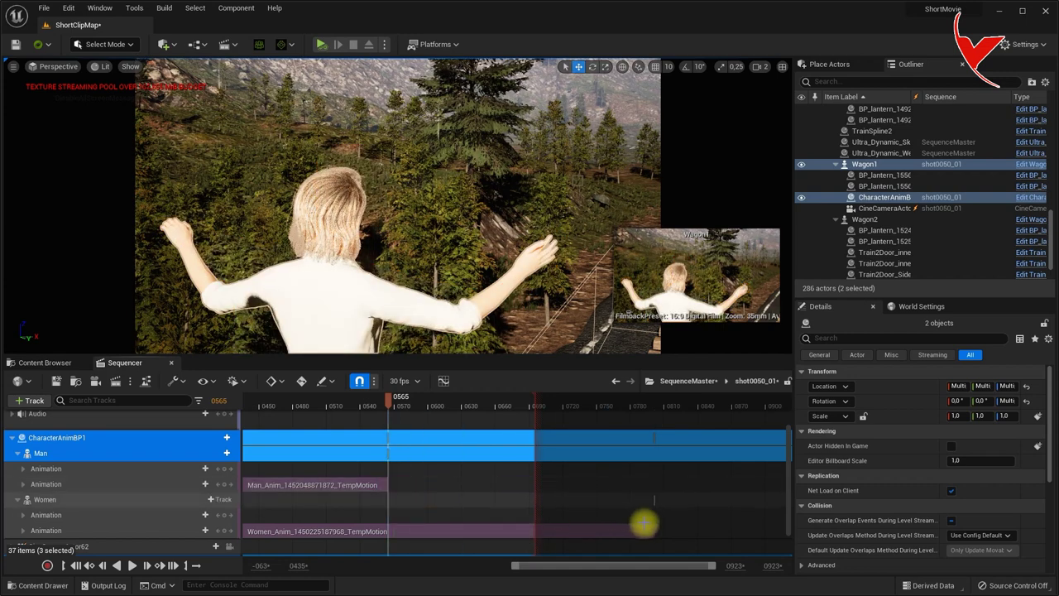
drag(653, 529, 387, 539)
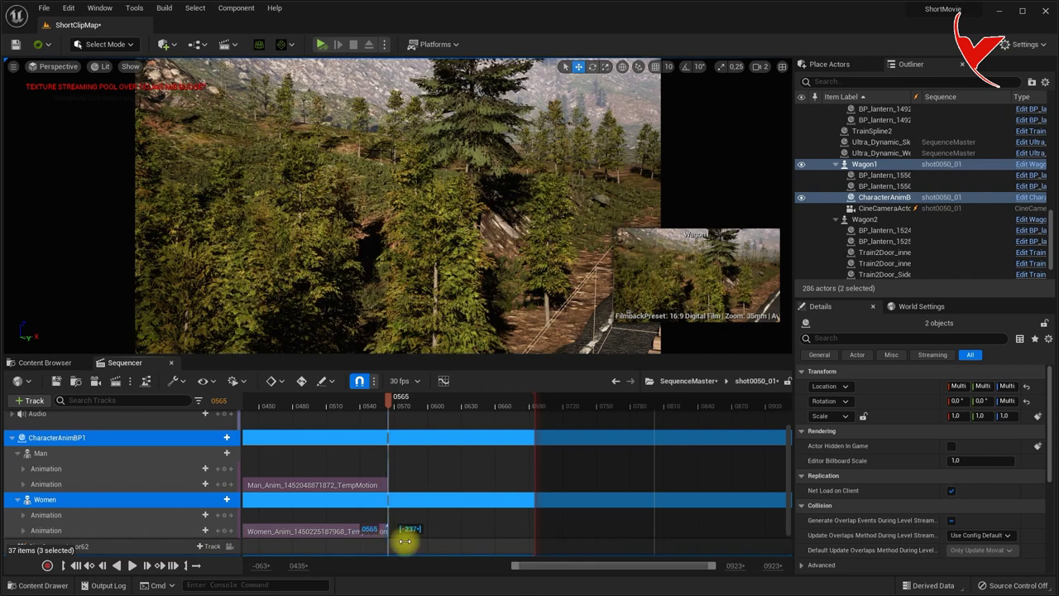
drag(603, 565, 542, 565)
- Replay the shot from frame 394 to check the clips, then stop and rewind
click(377, 409)
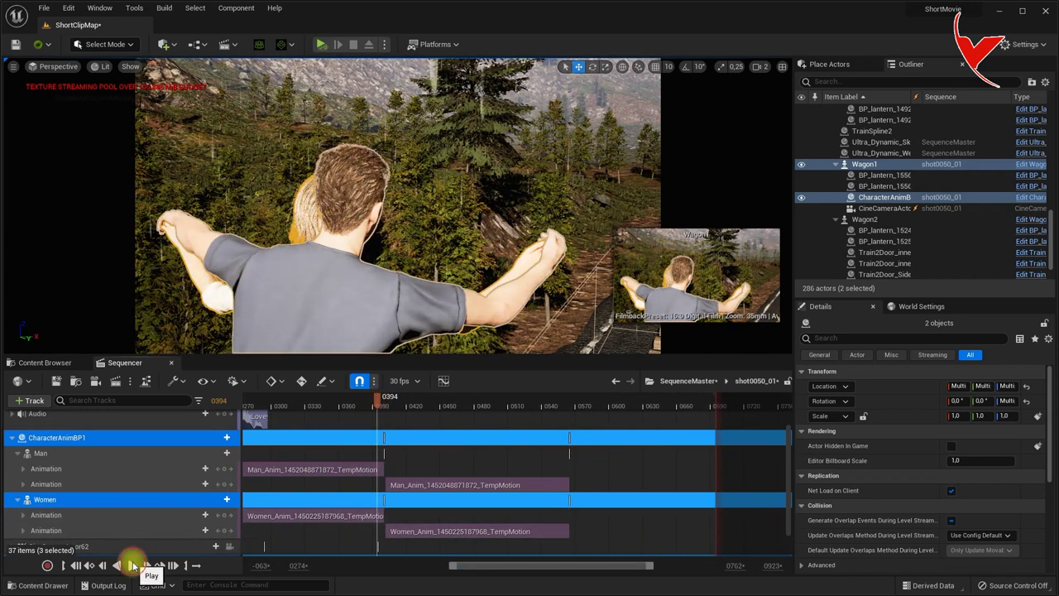
click(133, 566)
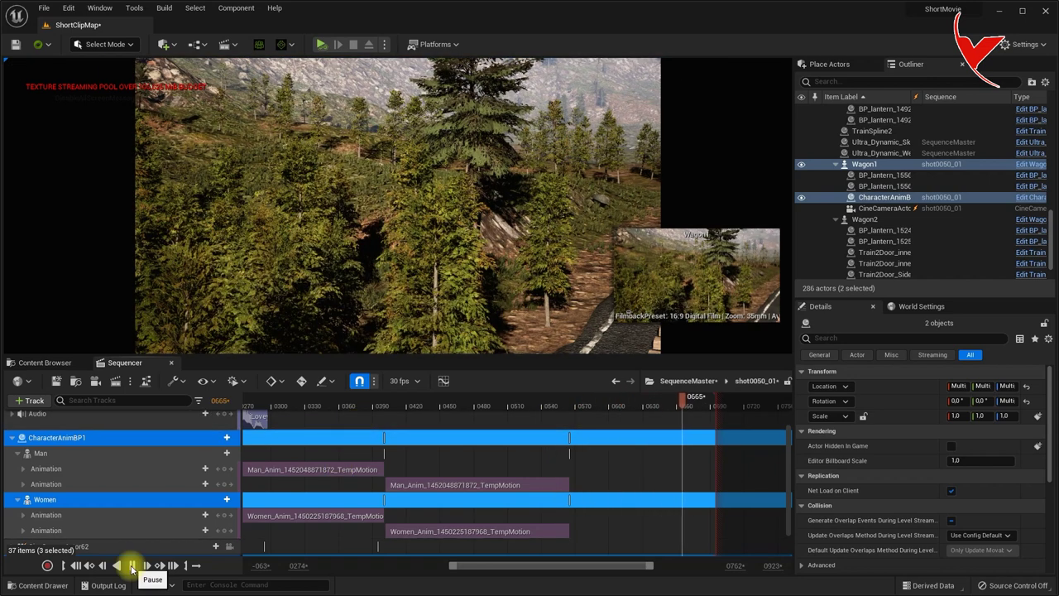
click(132, 570)
click(76, 566)
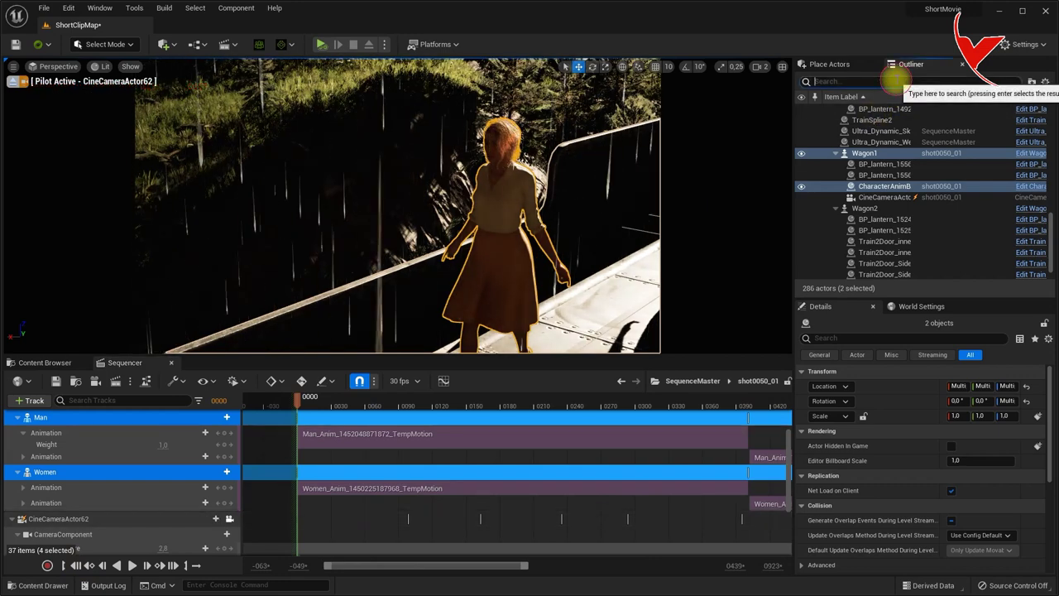
- Open the Wagon1 blueprint and add a Point Light component under its Train component
text(wago)
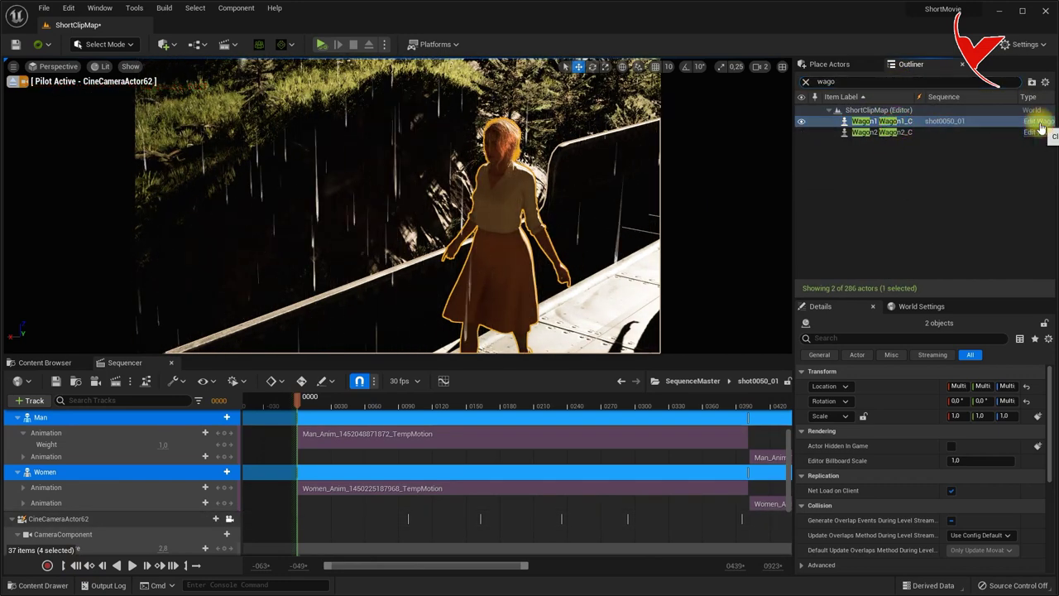
click(1041, 124)
scroll(140, 124, down, 5)
scroll(147, 118, up, 3)
click(33, 124)
click(25, 80)
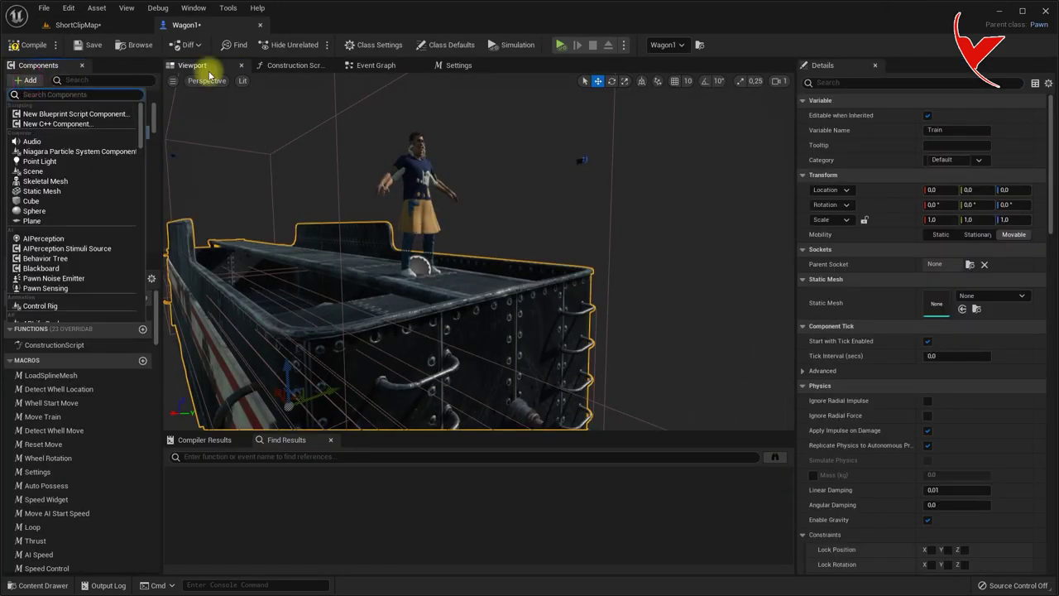
text(poi)
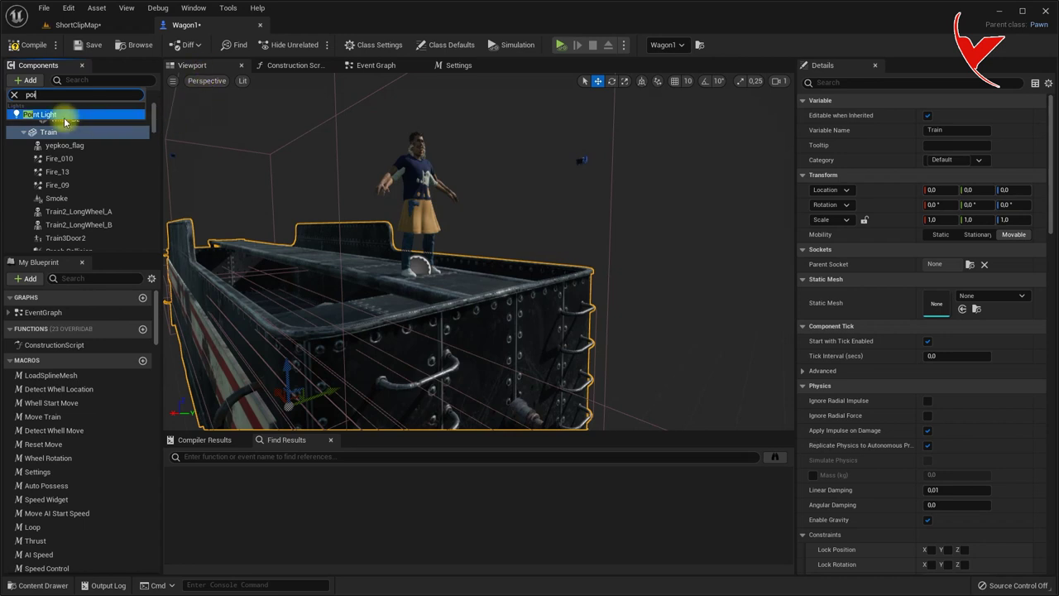
click(67, 122)
text(1000)
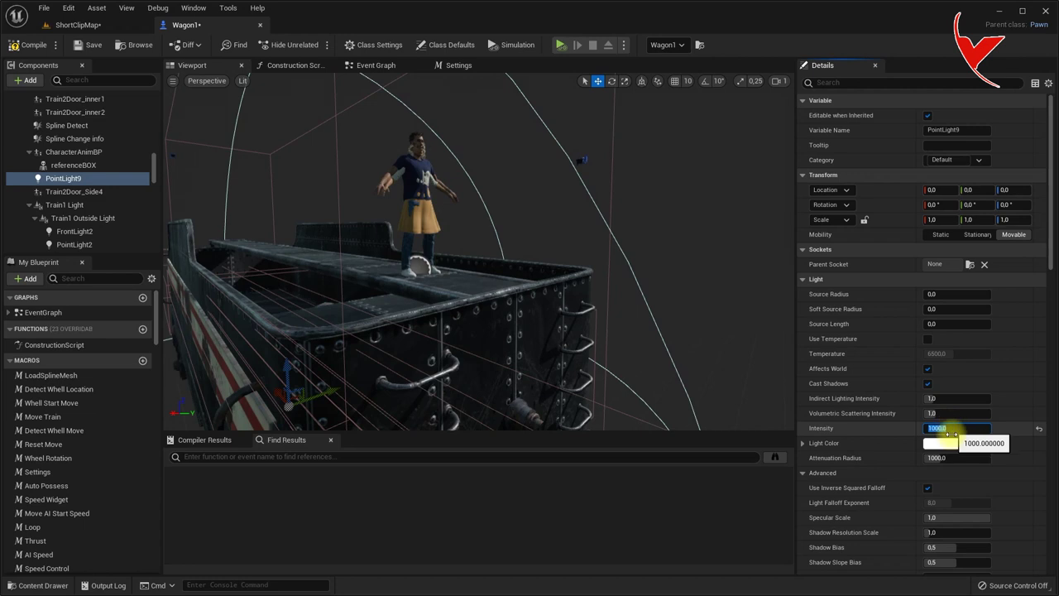
- Set the point light to intensity 1000, move it above the wagon, and tint it purple
key(Return)
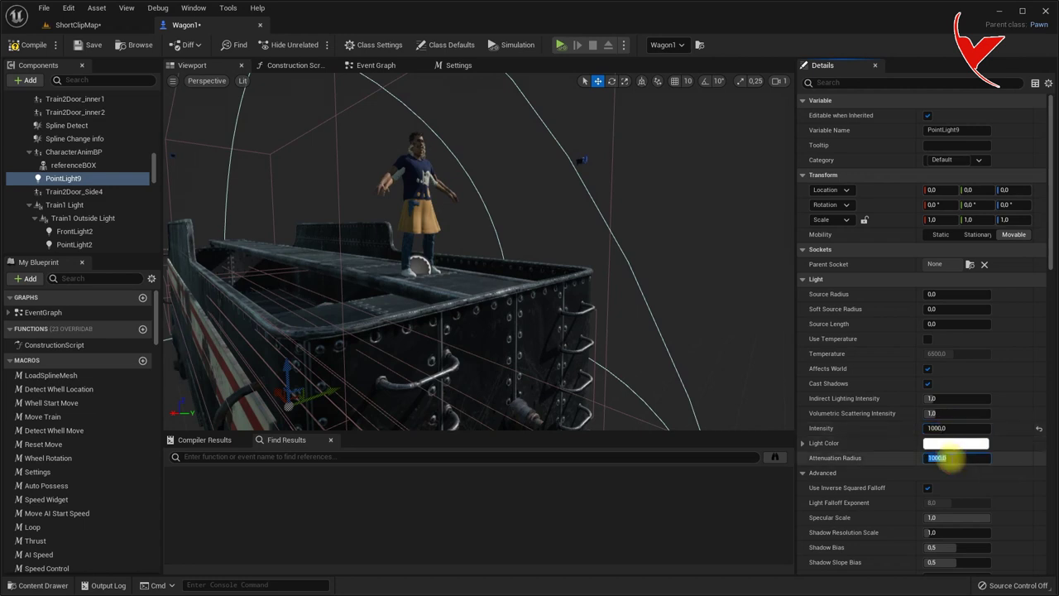
text(250)
drag(286, 374, 284, 199)
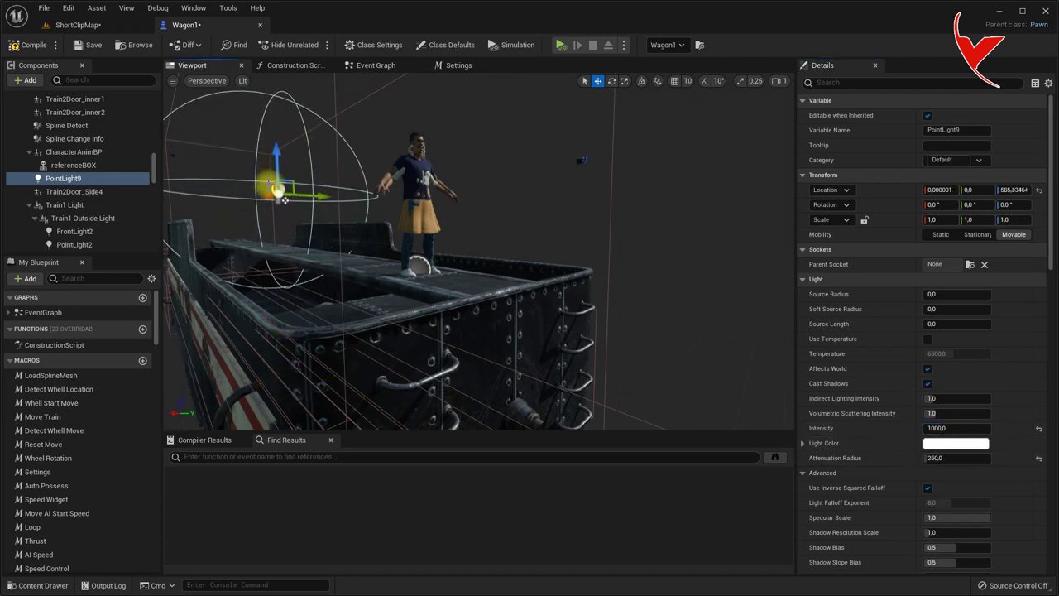
mouse_move(284, 199)
mouse_down()
mouse_move(602, 126)
mouse_move(581, 94)
mouse_move(423, 236)
mouse_up()
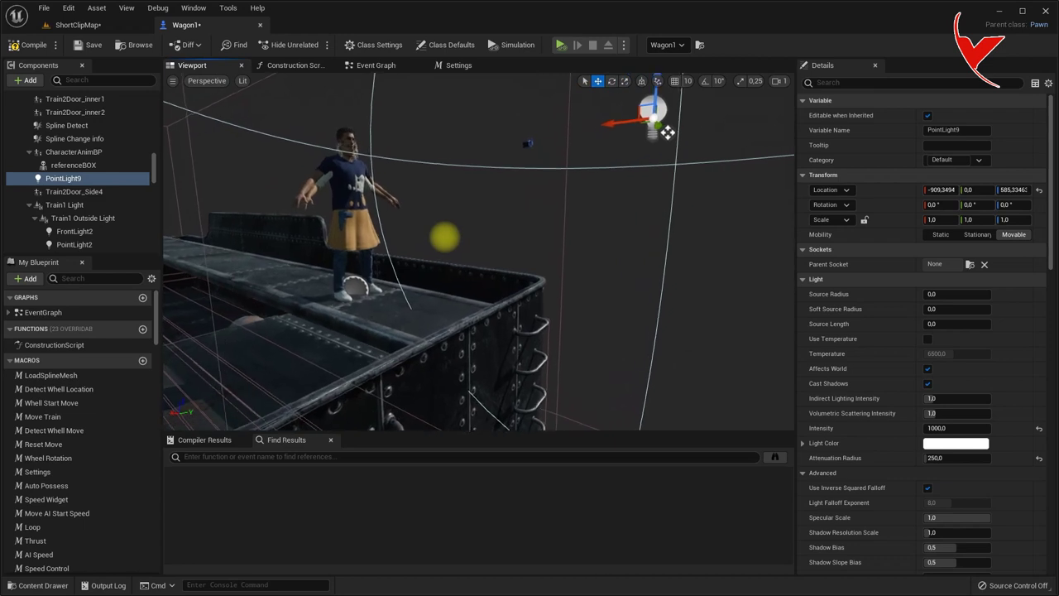
click(969, 443)
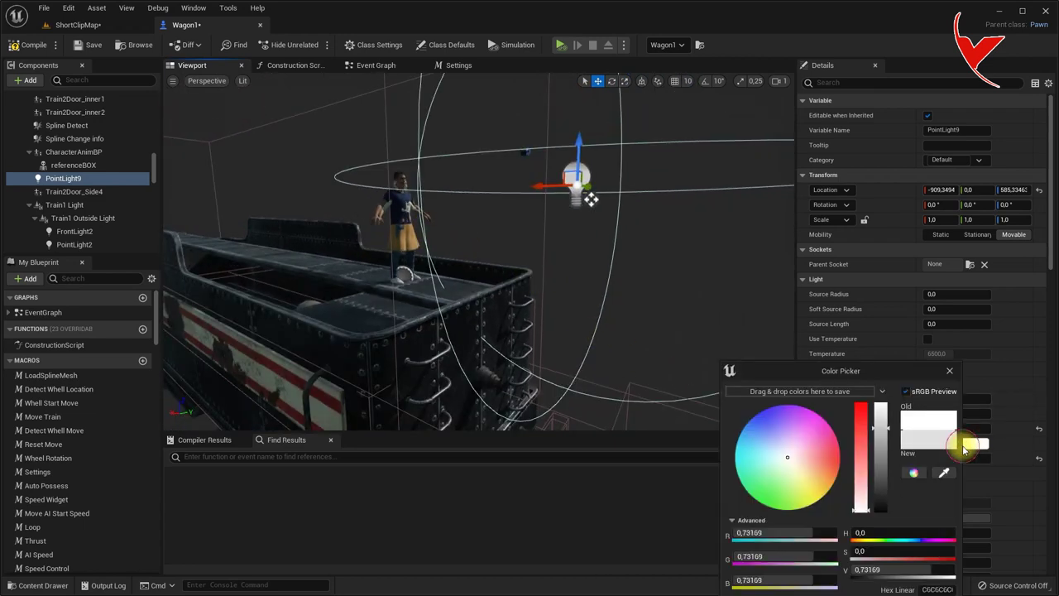
drag(769, 421, 778, 423)
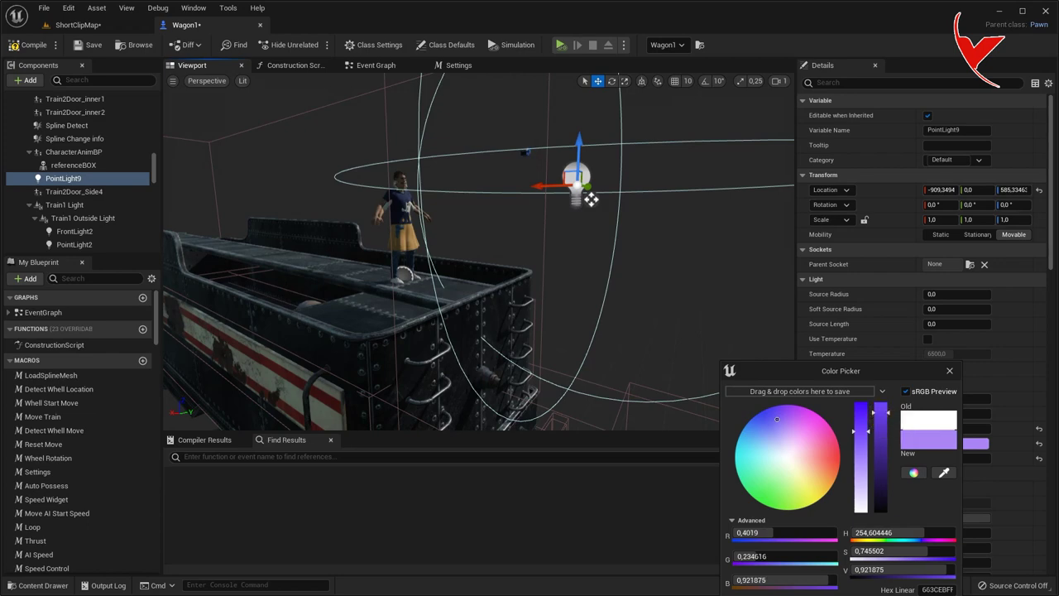
click(743, 402)
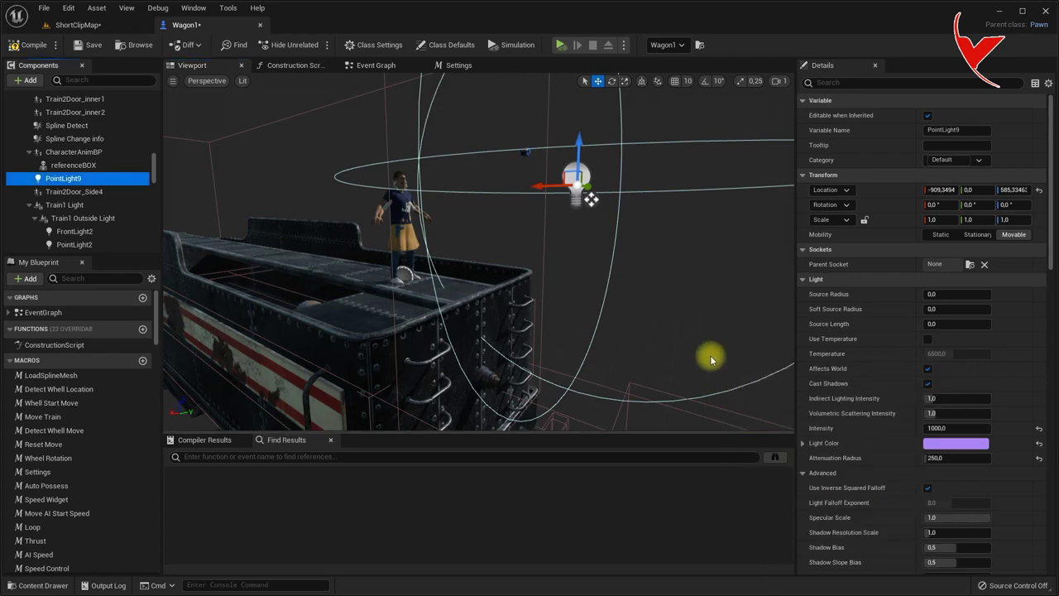
click(93, 27)
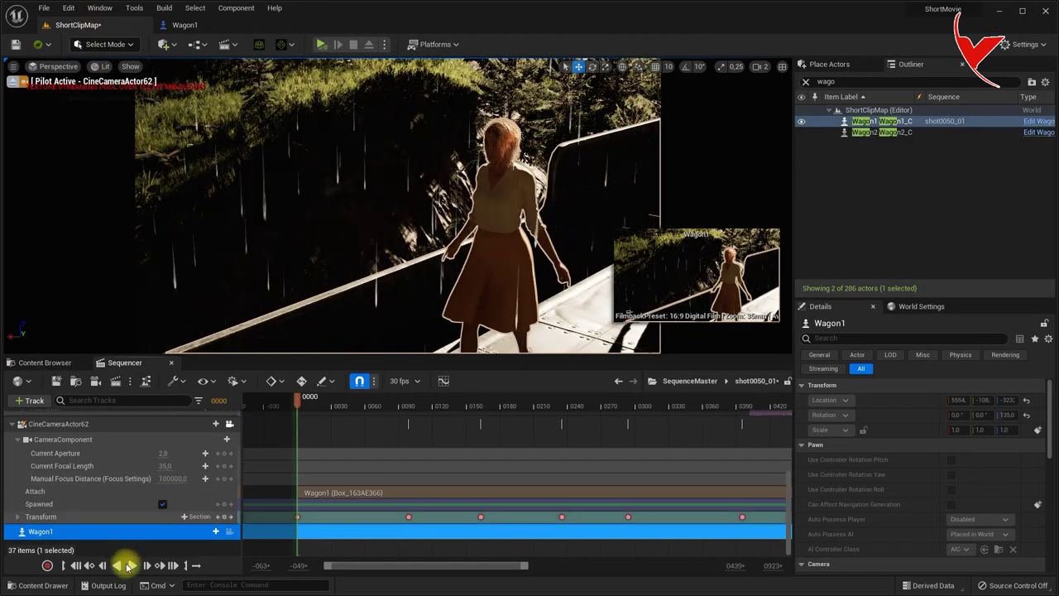
- Play the wagon shot to preview the new purple light, then rewind to the first frame
click(128, 566)
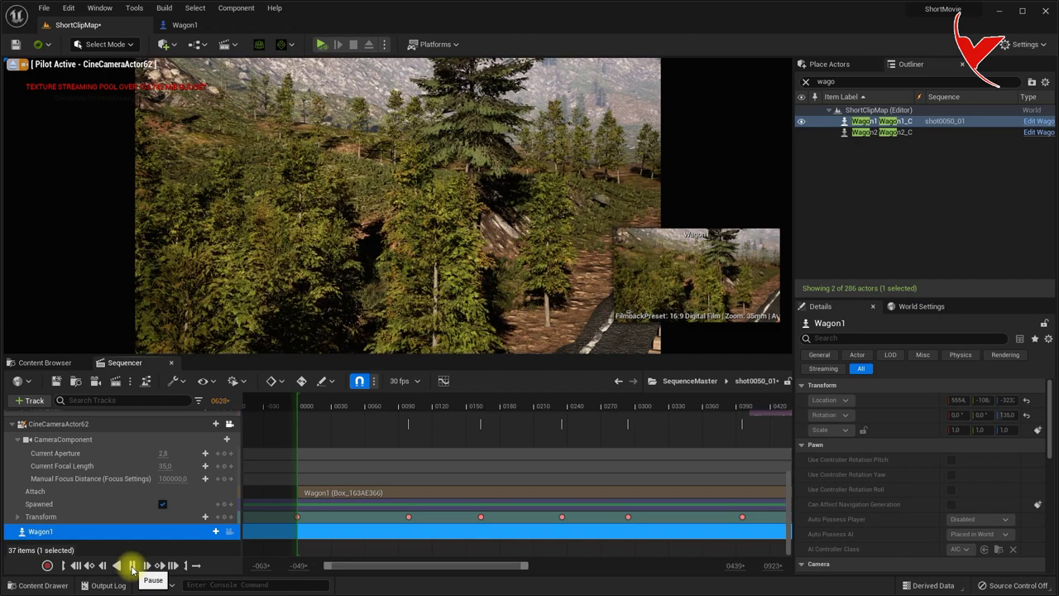
click(76, 566)
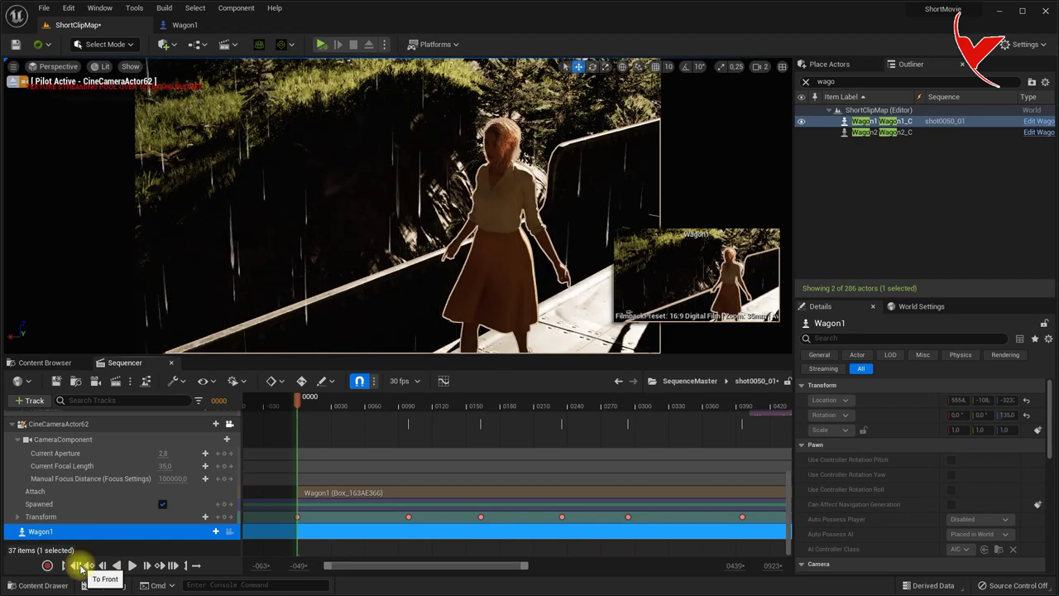
click(674, 381)
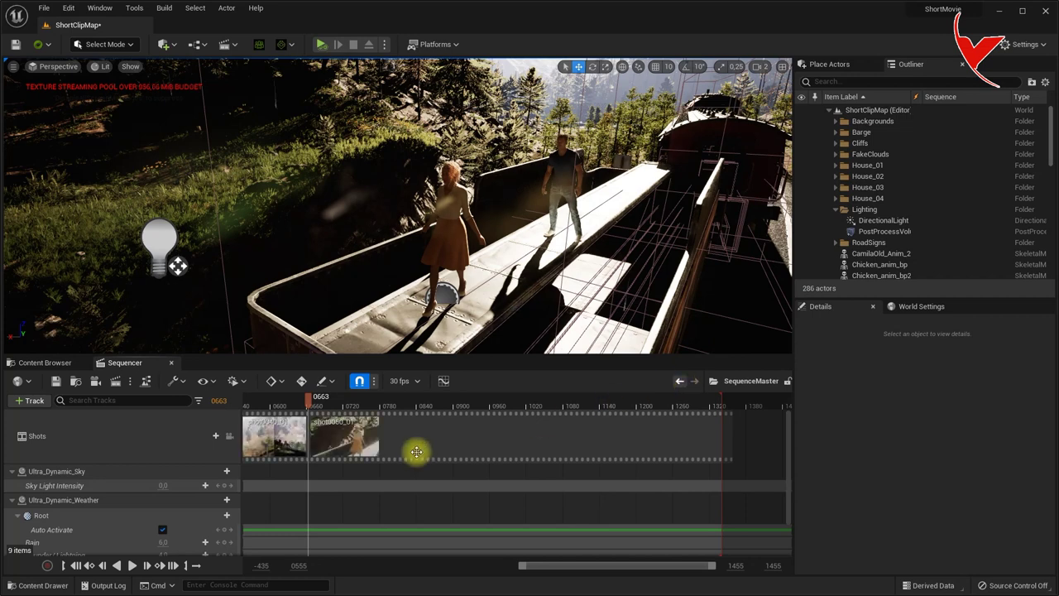
- Return to SequenceMaster, collapse the Ultra_Dynamic_Sky and Ultra_Dynamic_Weather tracks, and open movie render settings
click(75, 565)
click(12, 471)
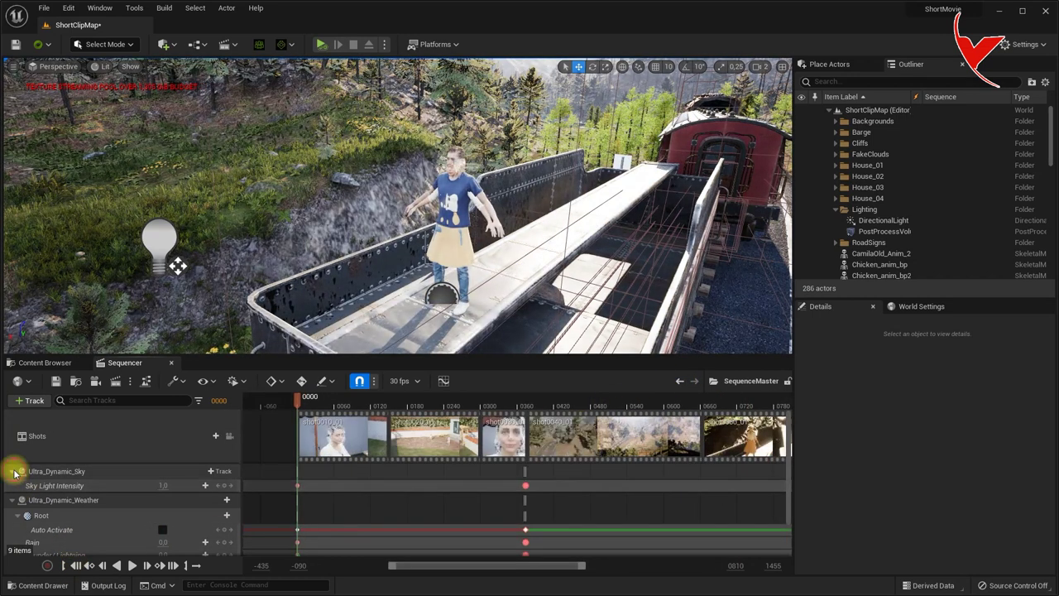
click(11, 487)
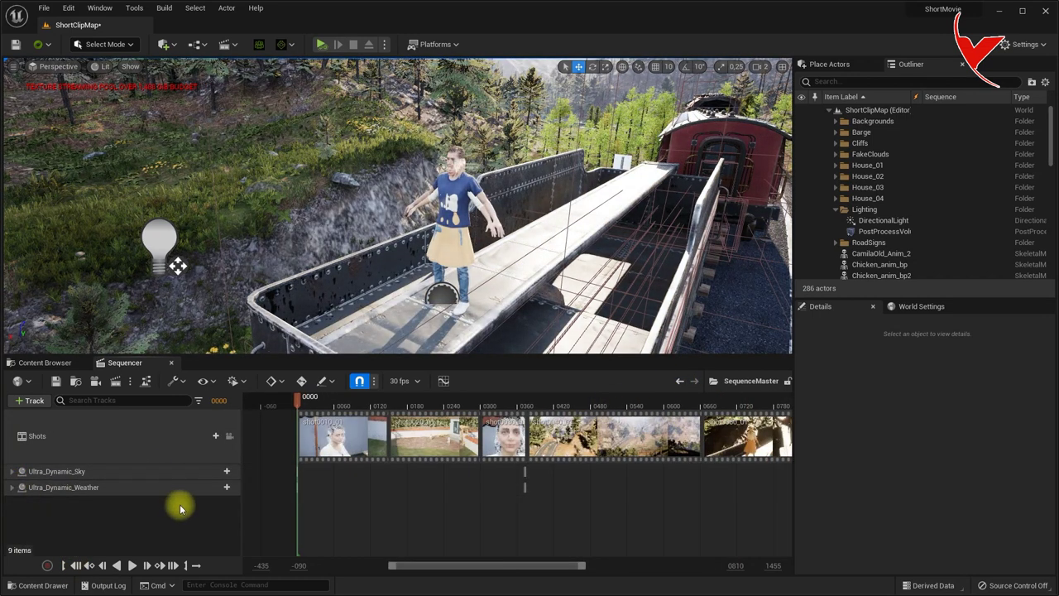
click(115, 382)
click(493, 146)
- Render SequenceMaster as a 1920x1080 AVI with Master Audio Submix and a custom frame rate
click(517, 173)
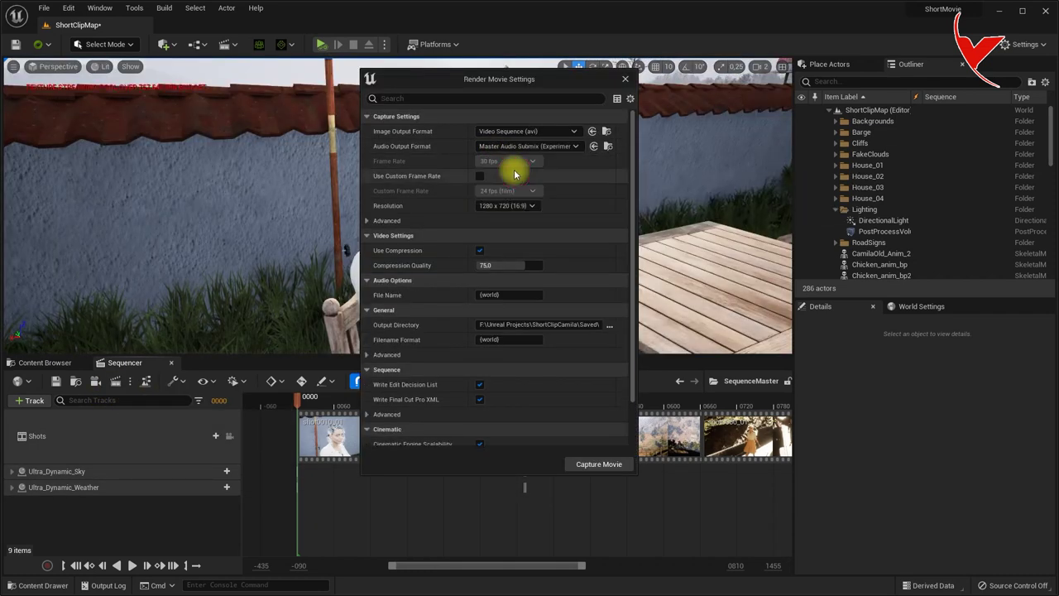
click(528, 205)
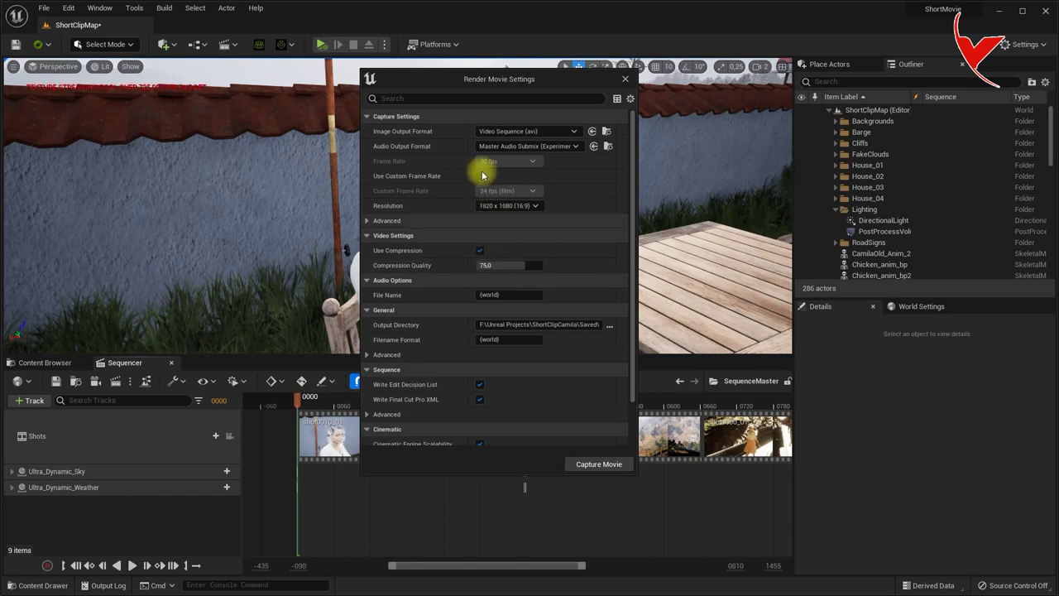
click(530, 192)
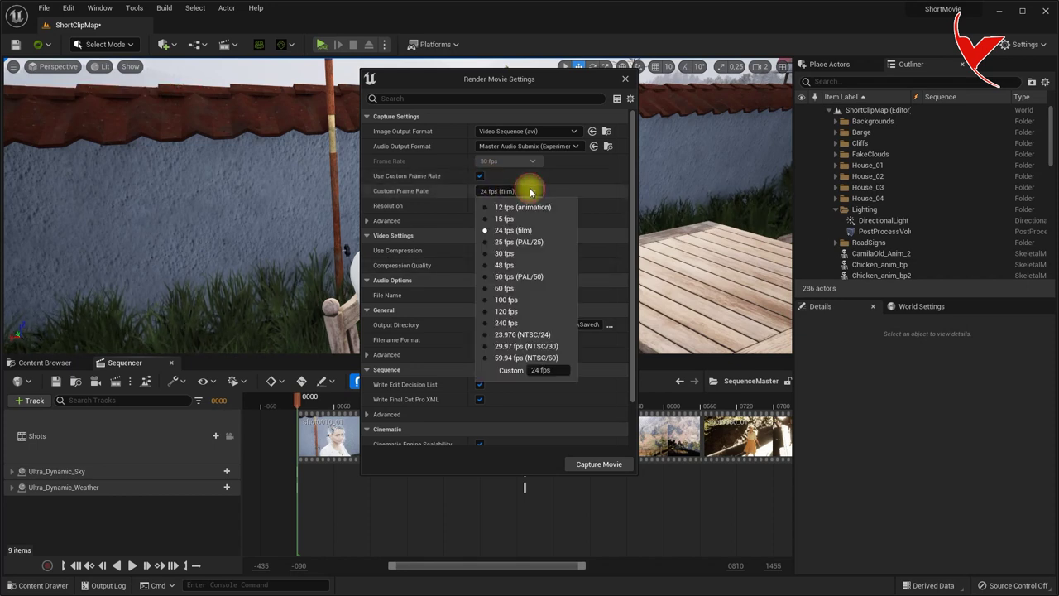
click(521, 256)
click(604, 464)
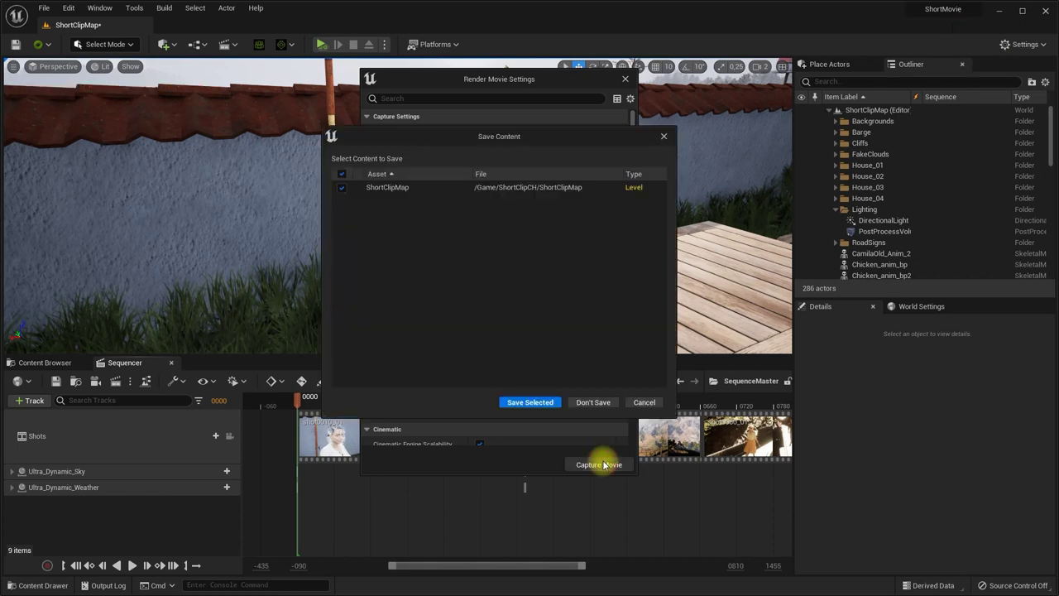
click(546, 402)
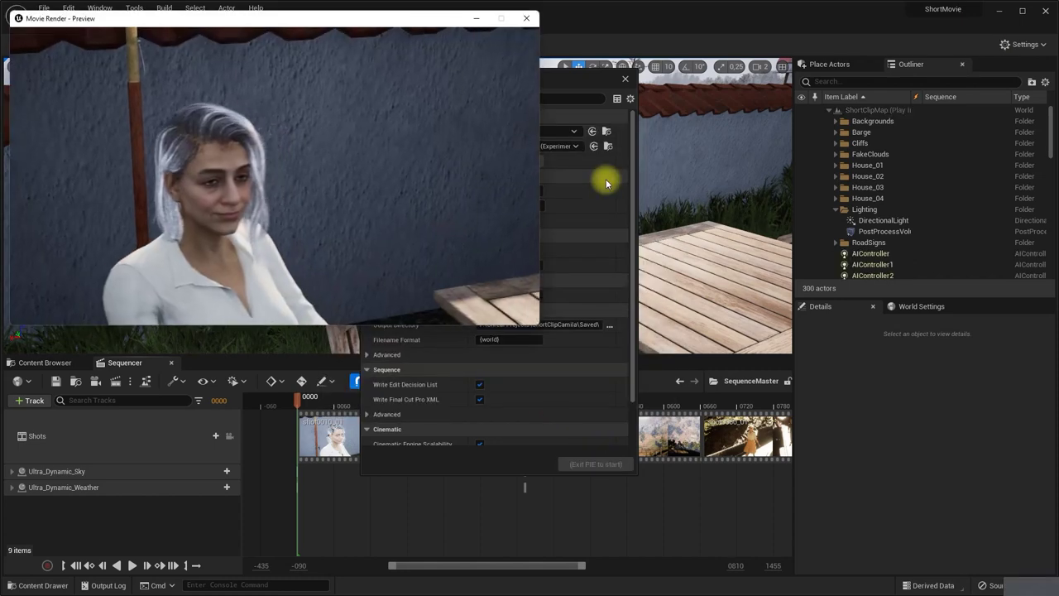